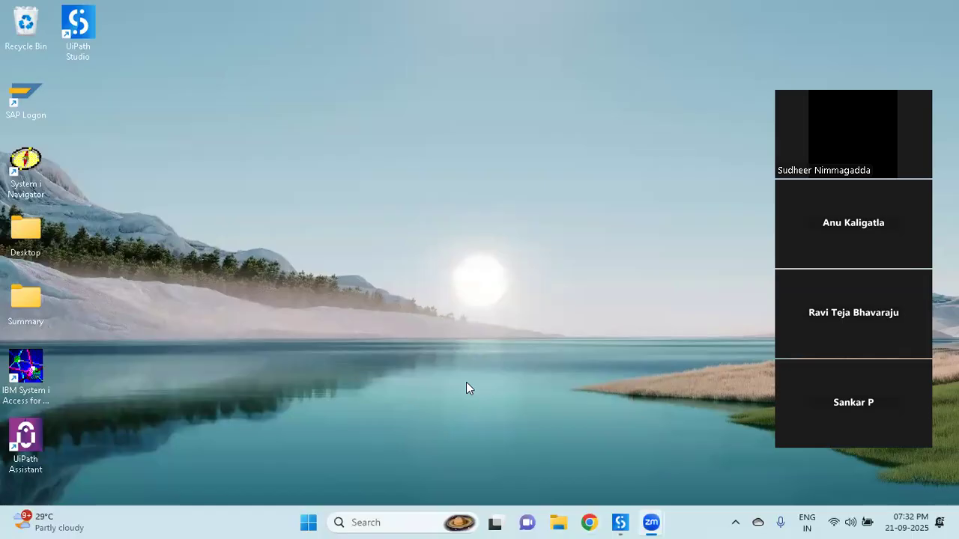
- Empty the Recycle Bin on the desktop and confirm permanent deletion of its items
right_click(28, 23)
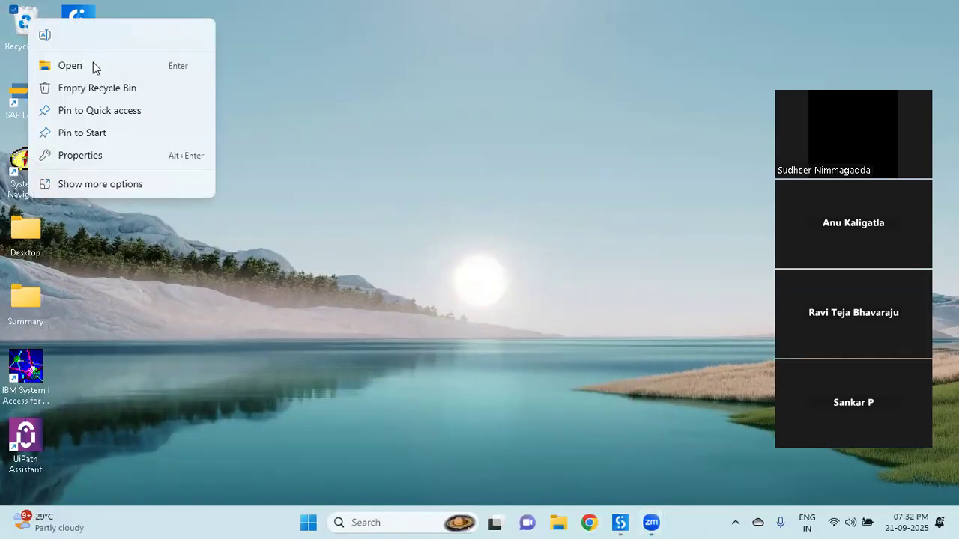
click(105, 91)
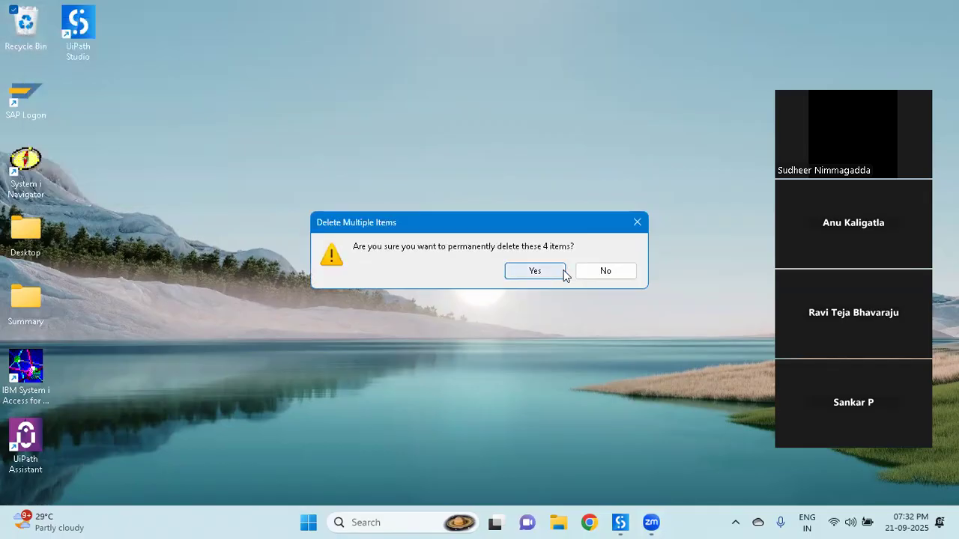
click(556, 273)
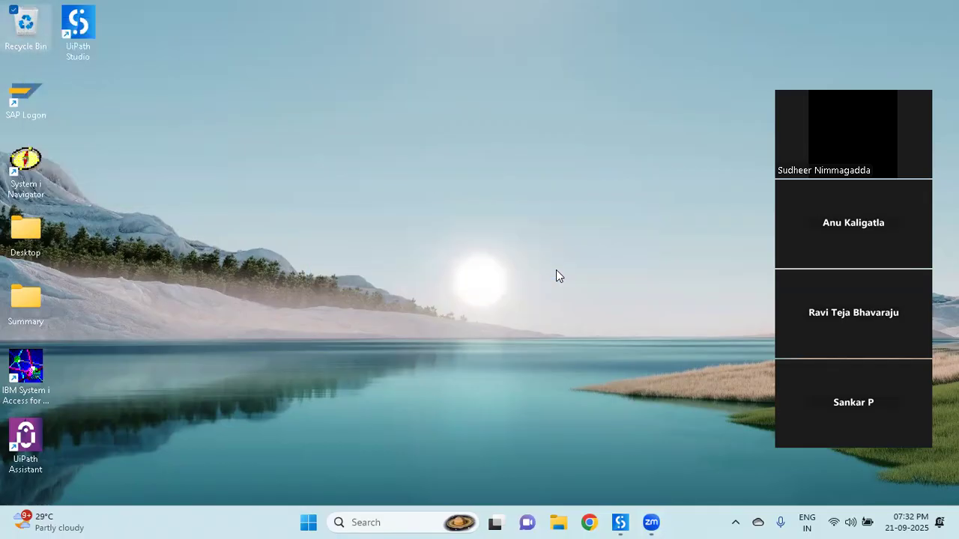
- Switch to UiPath Studio and run the TestAg automation containing the File Change Trigger
click(622, 522)
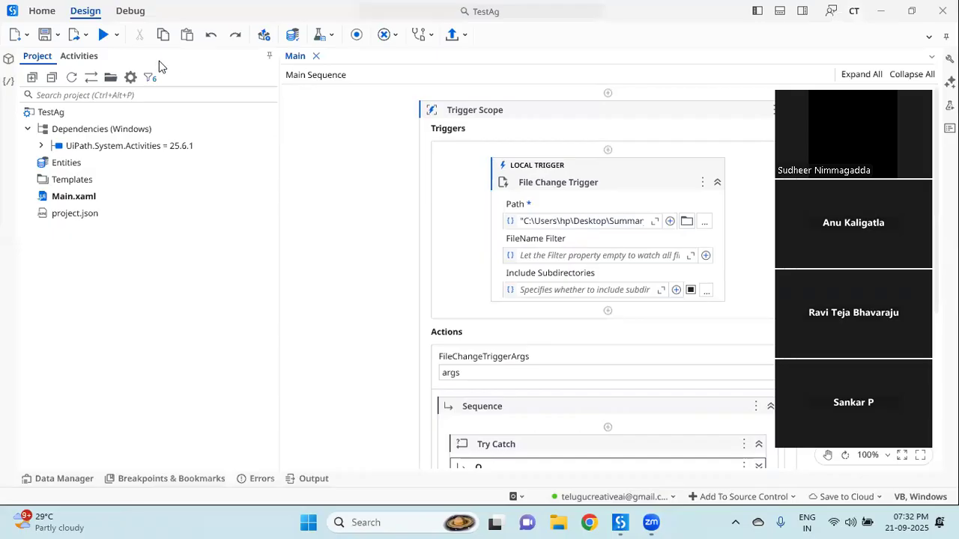
click(116, 34)
click(78, 54)
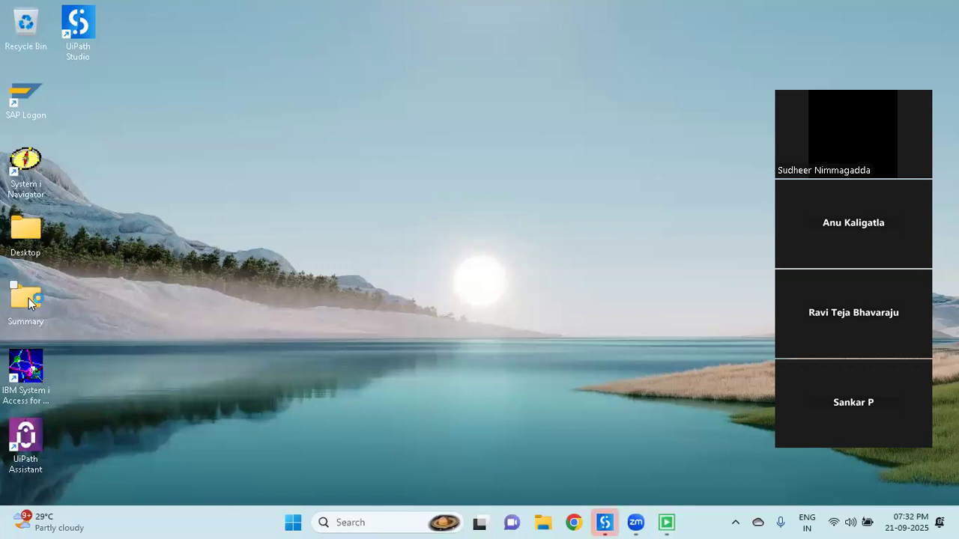
- Move the Summary folder to an open area of the desktop and open it
drag(28, 298, 285, 111)
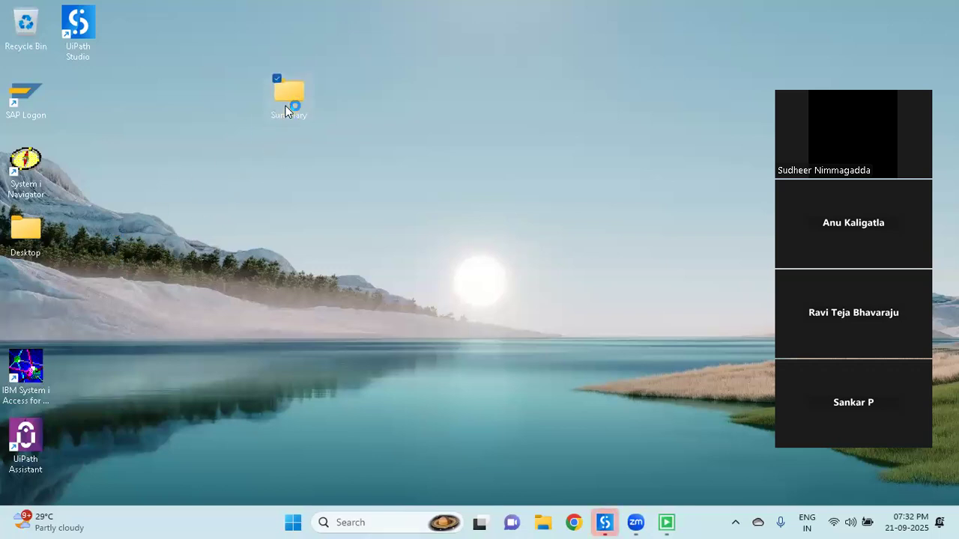
double_click(289, 97)
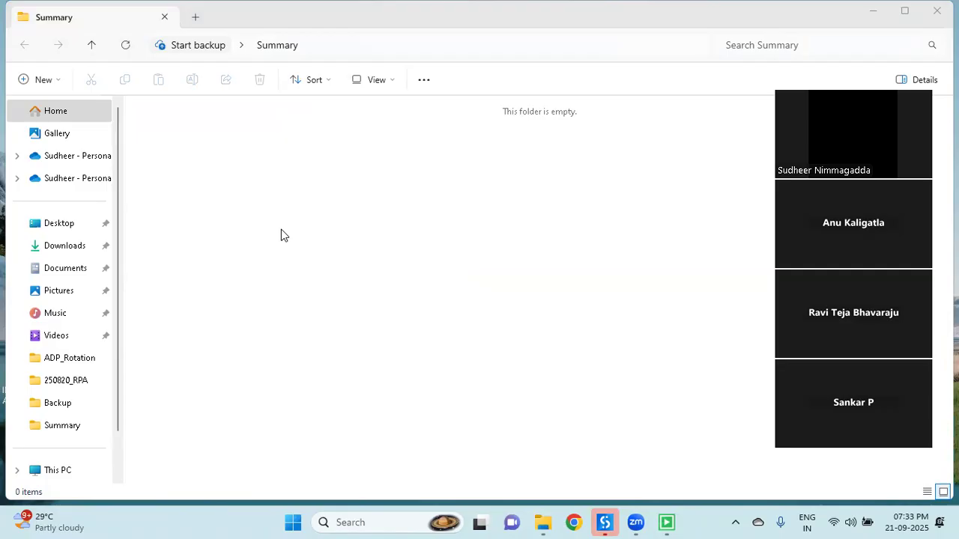
- Create a text document named "Virat Kohli" in the Summary folder and dismiss the rename message
right_click(238, 161)
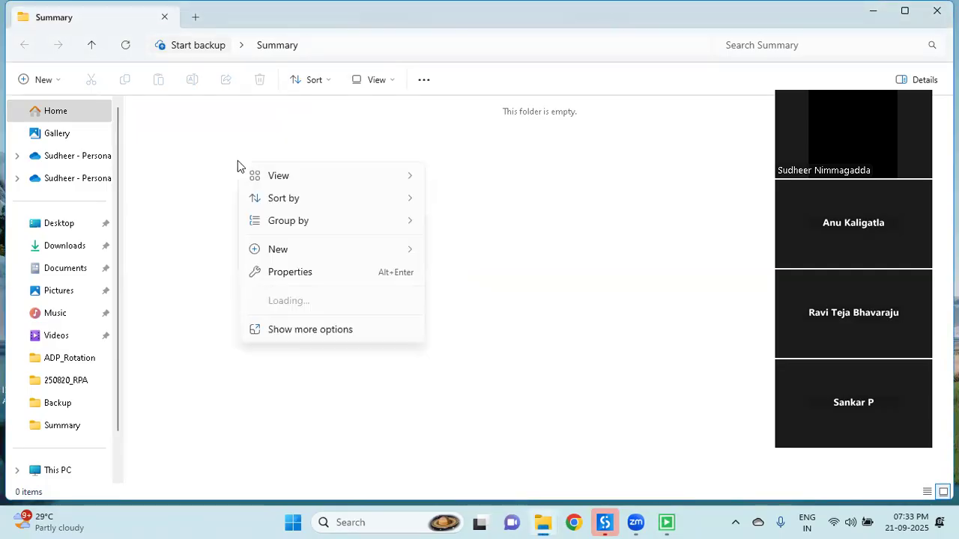
mouse_move(354, 253)
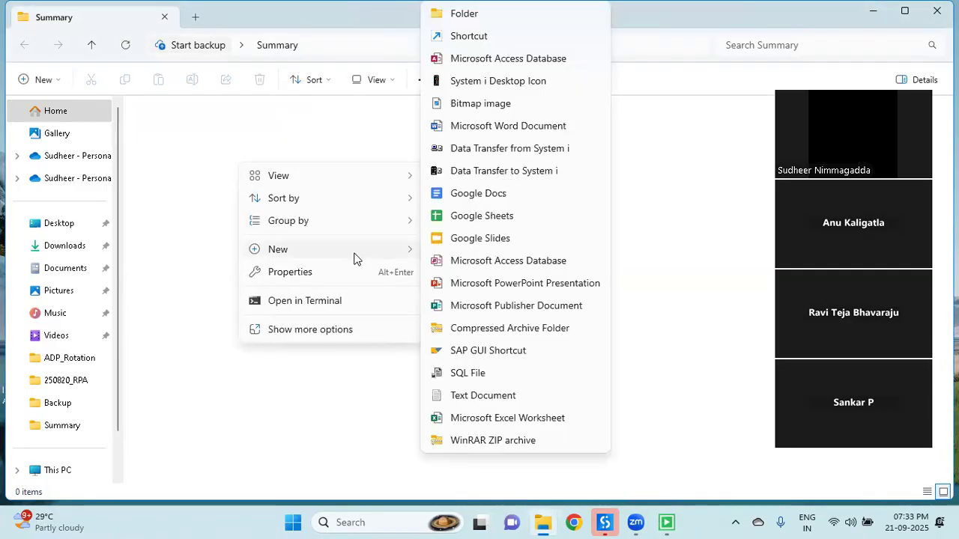
click(481, 395)
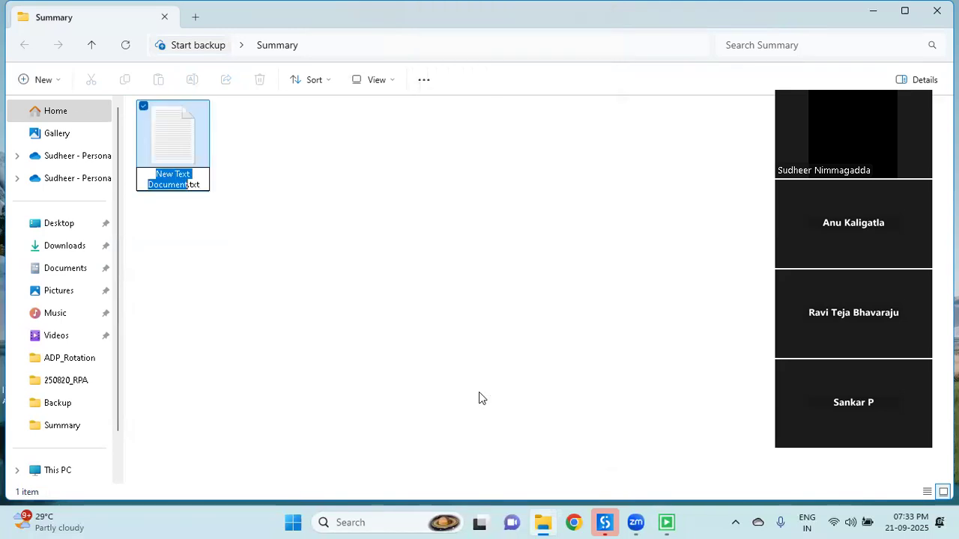
text(Vira)
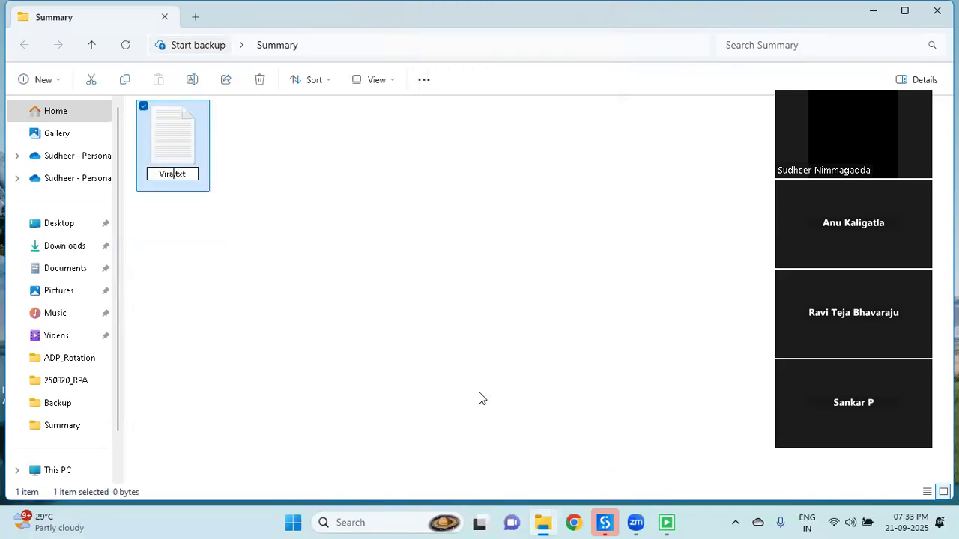
text(t Ko)
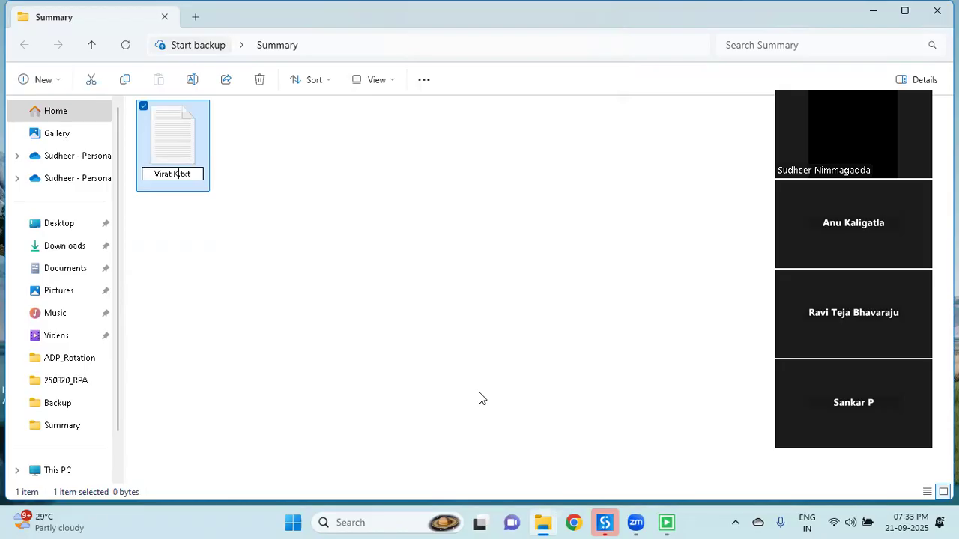
text(hli)
key(Return)
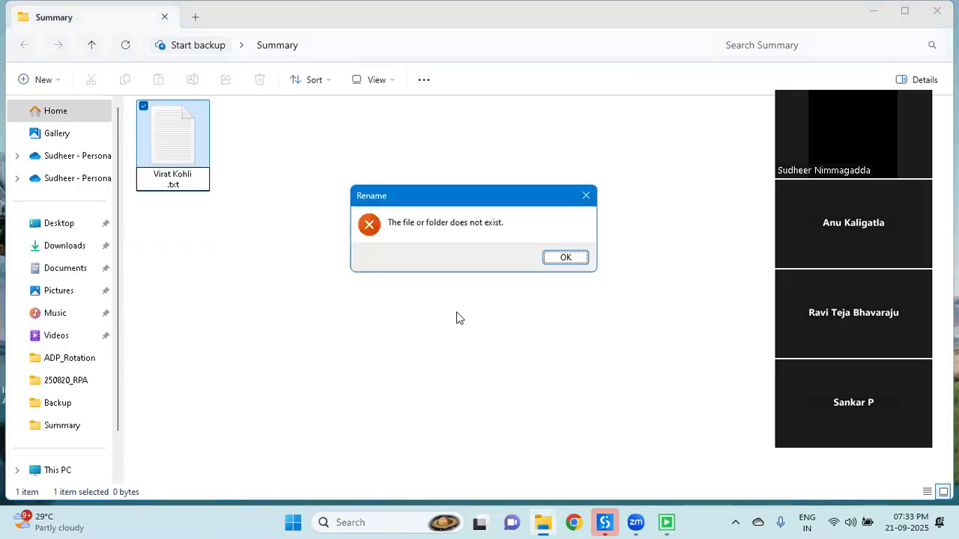
click(565, 257)
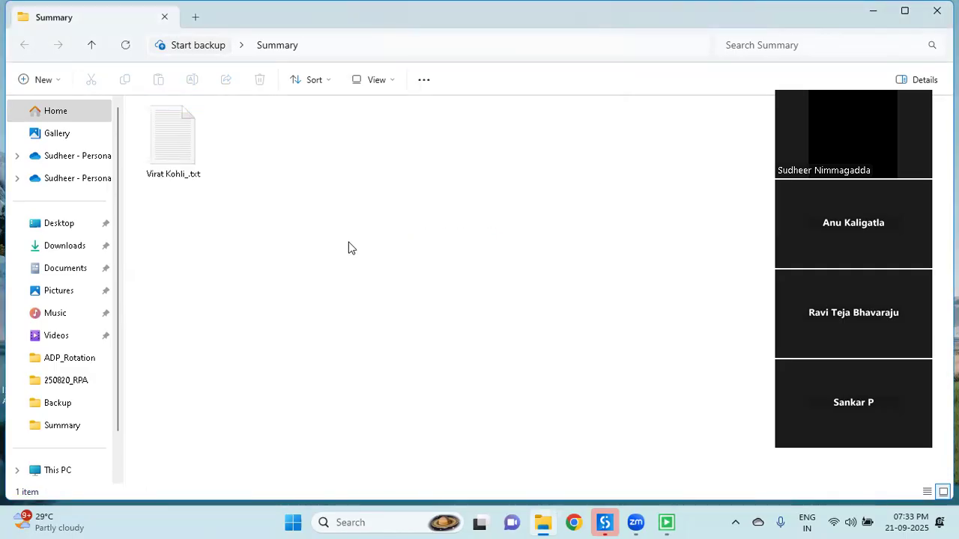
- Create a second text document named "Bangalore" in the Summary folder
right_click(349, 247)
mouse_move(483, 362)
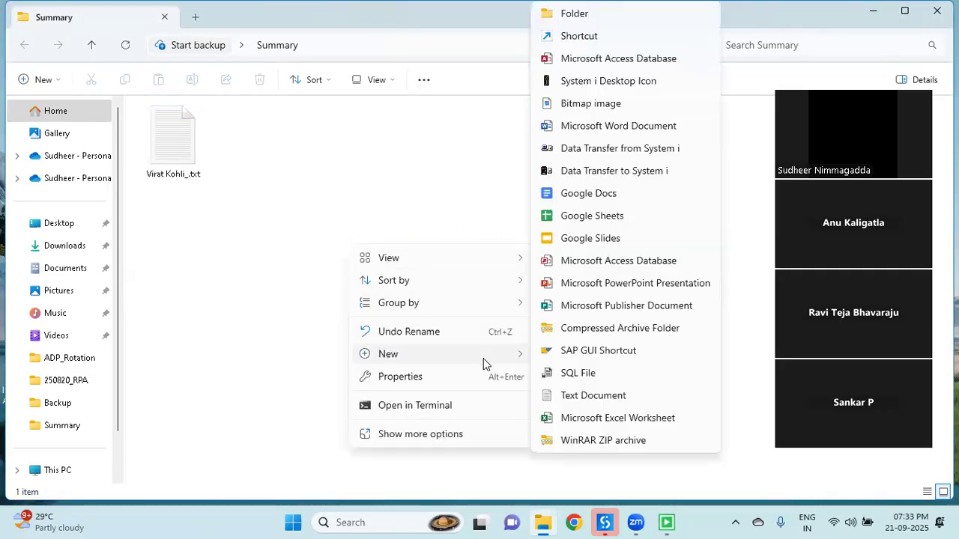
click(591, 396)
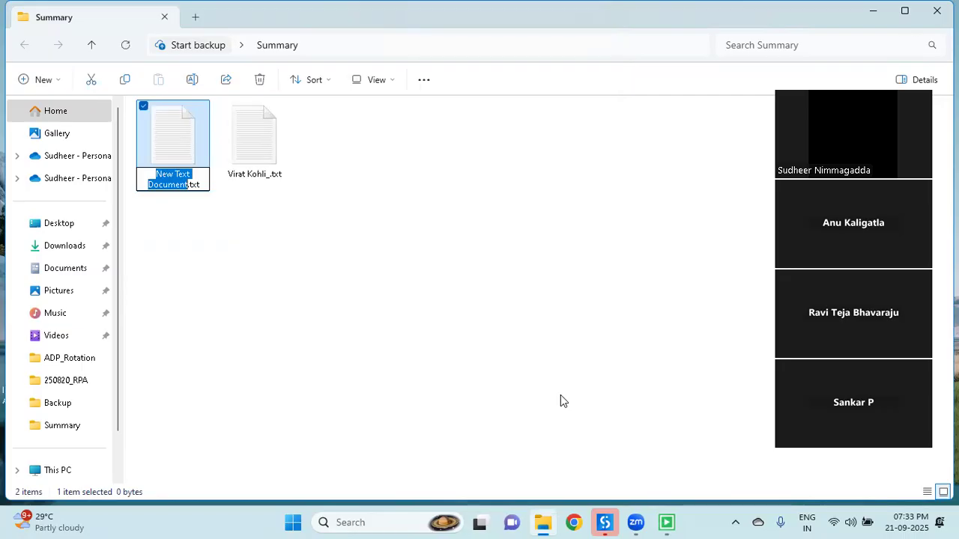
text(Bangalore)
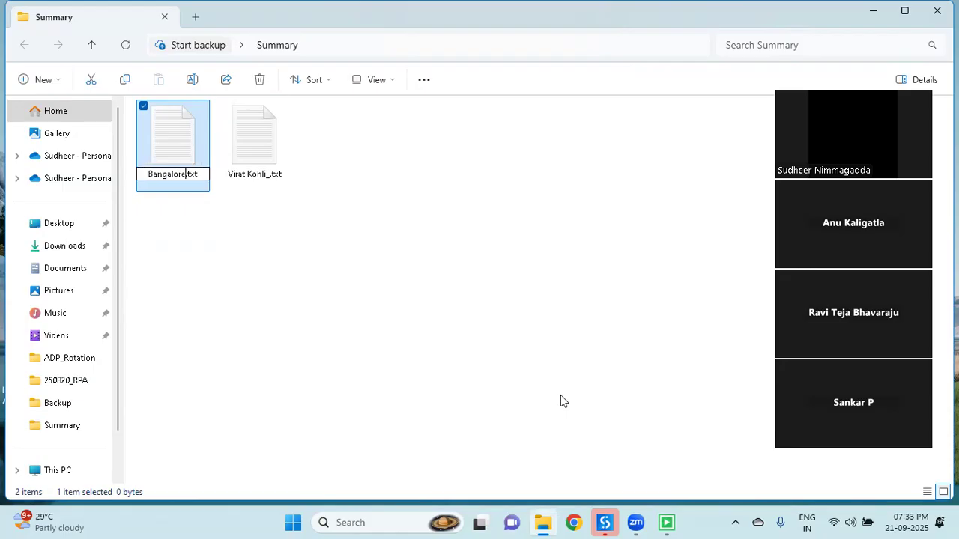
key(Return)
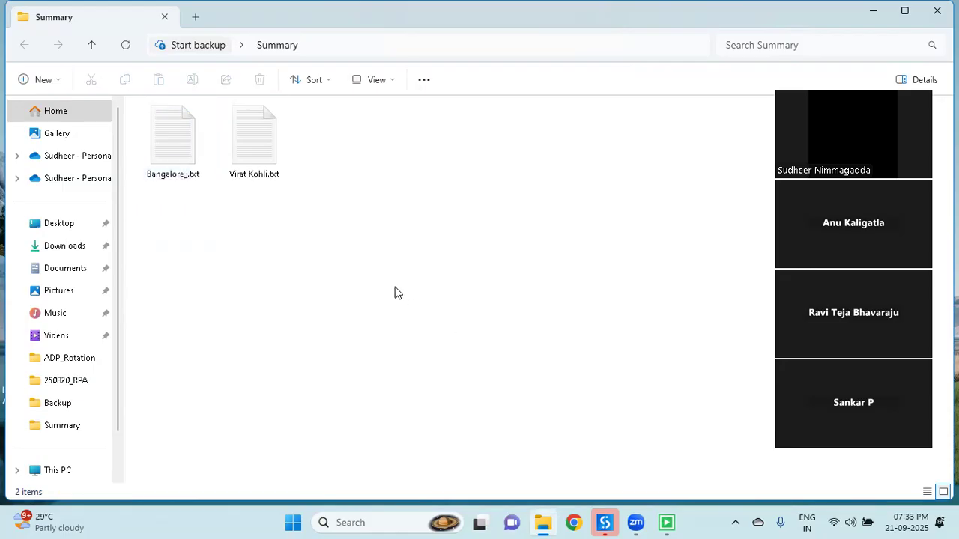
- Create a third text document named "Hyderabad" in the Summary folder
right_click(394, 291)
mouse_move(527, 231)
click(597, 398)
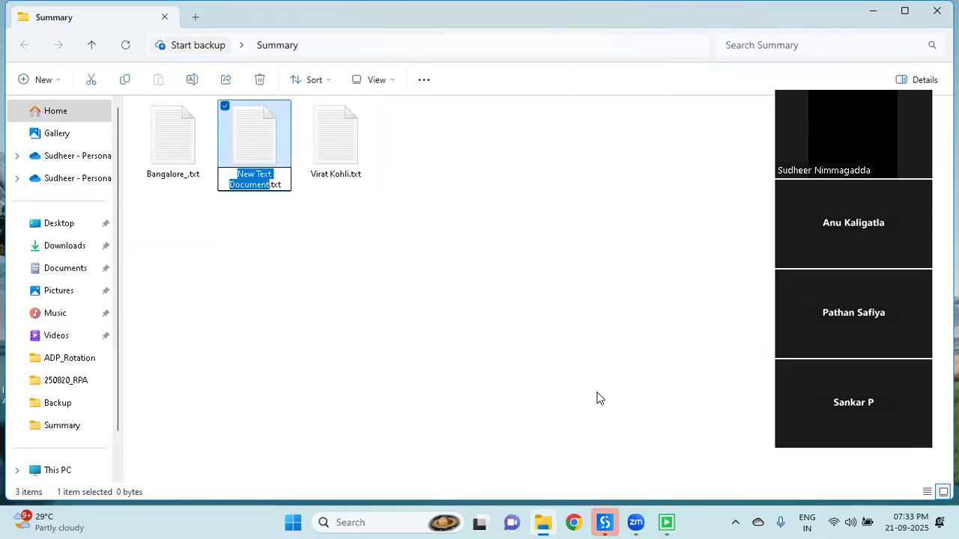
text(Hyderabad)
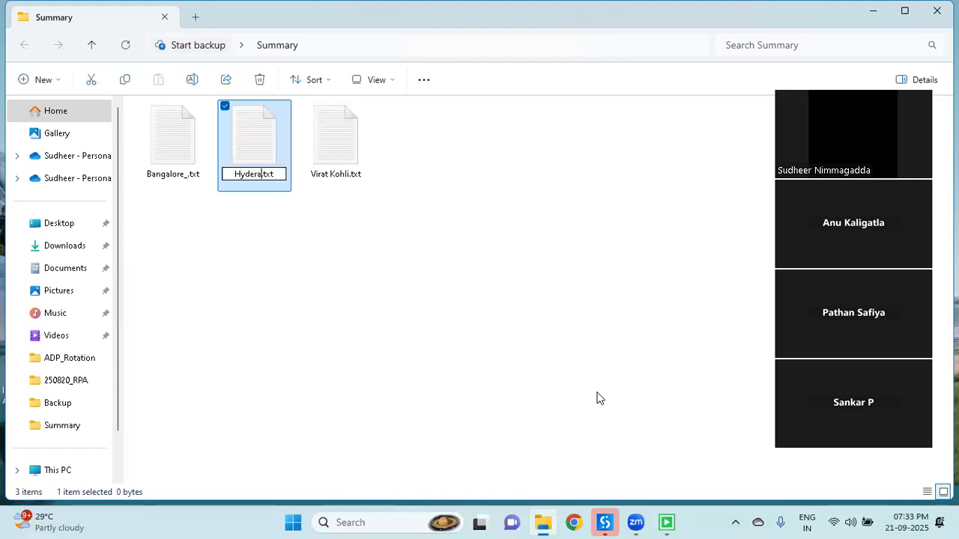
key(Return)
- Create a fourth text document named "Warren Buffet" in the Summary folder and clear the selection
right_click(355, 327)
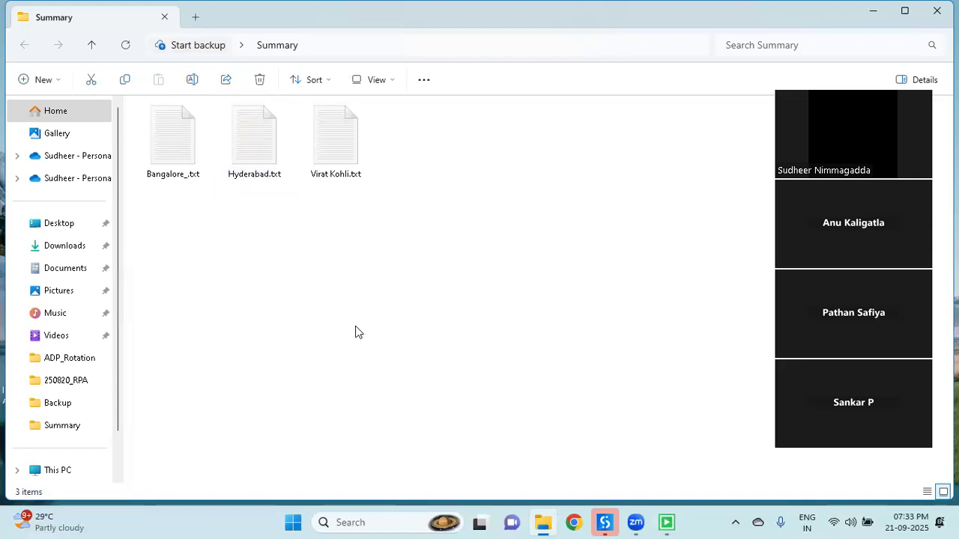
mouse_move(520, 271)
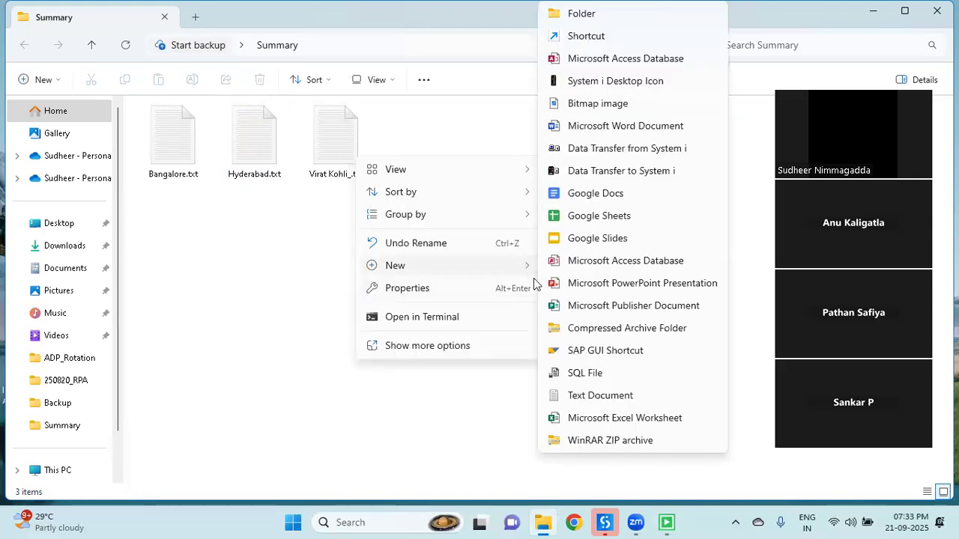
click(603, 395)
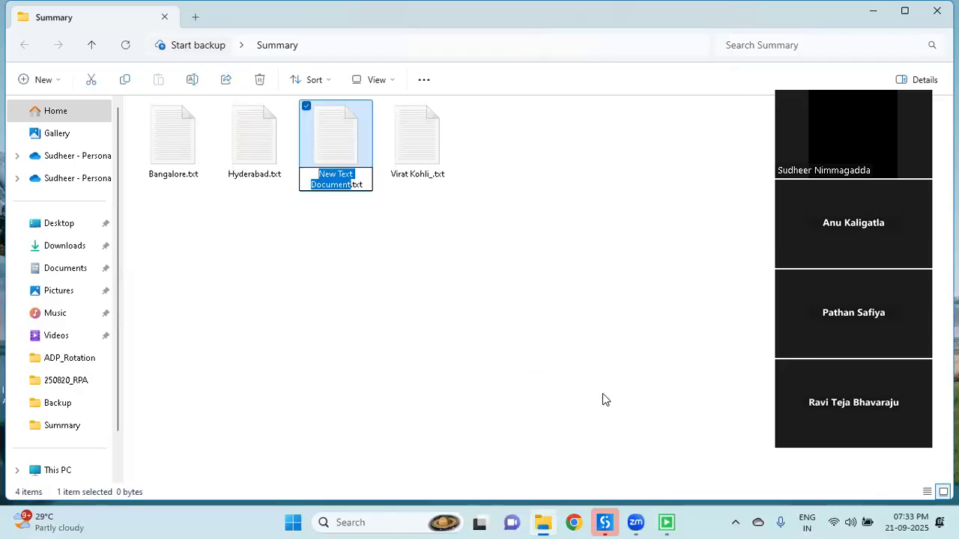
text(Wa)
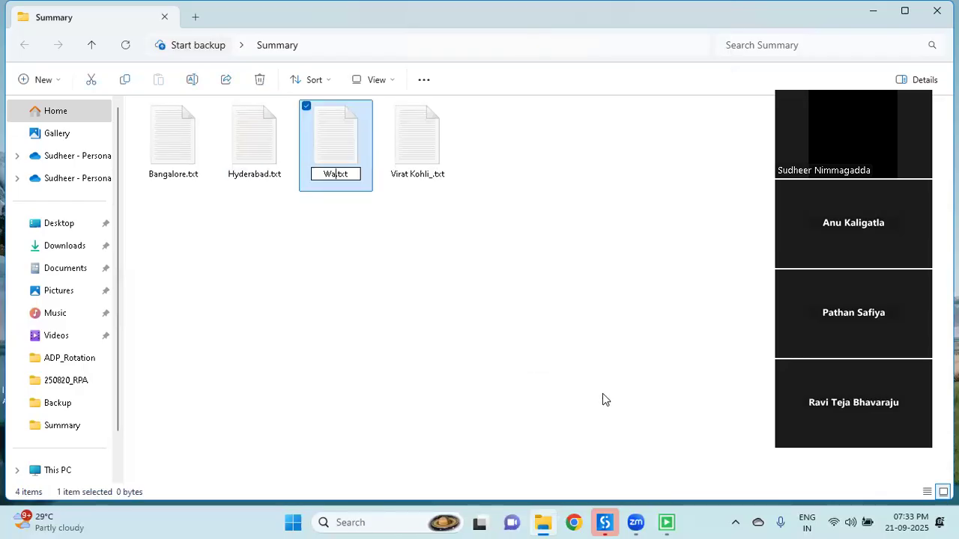
text(rn)
text(en B)
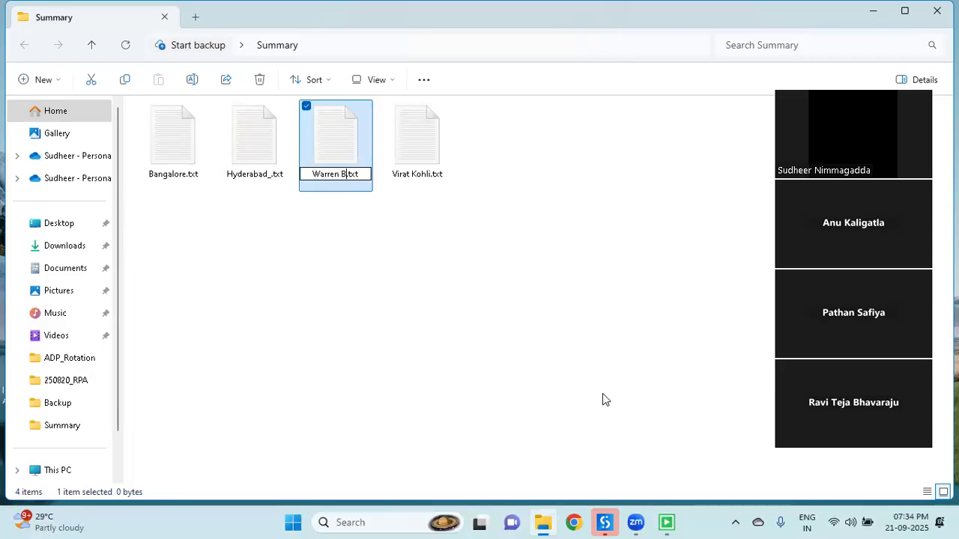
text(uffet)
key(Return)
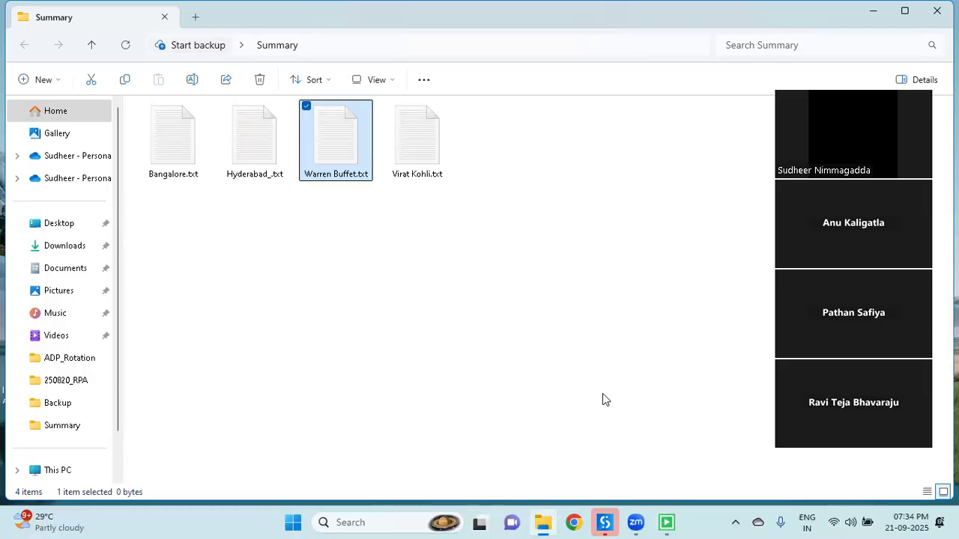
click(507, 324)
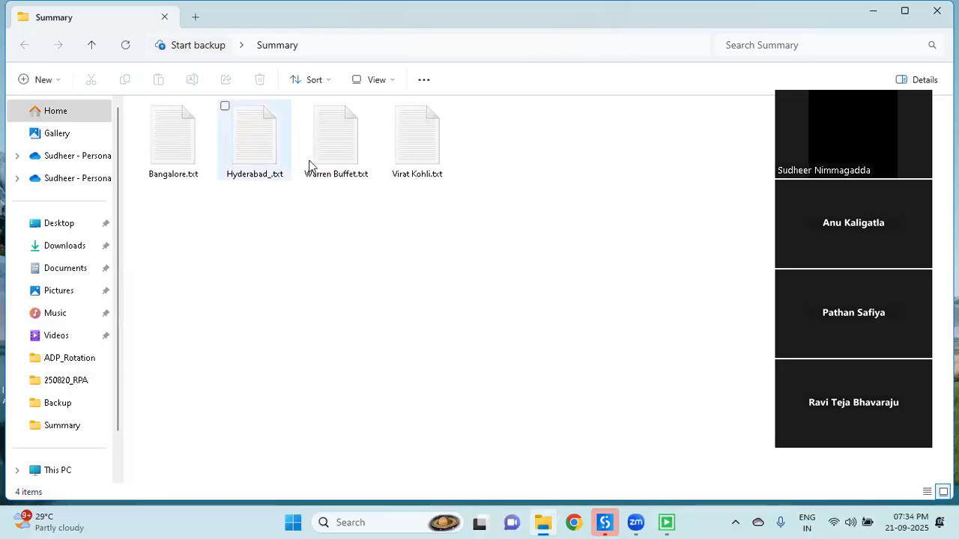
- Open Virat Kohli.txt, move its window below the file list to read the generated summary, and close it
click(436, 175)
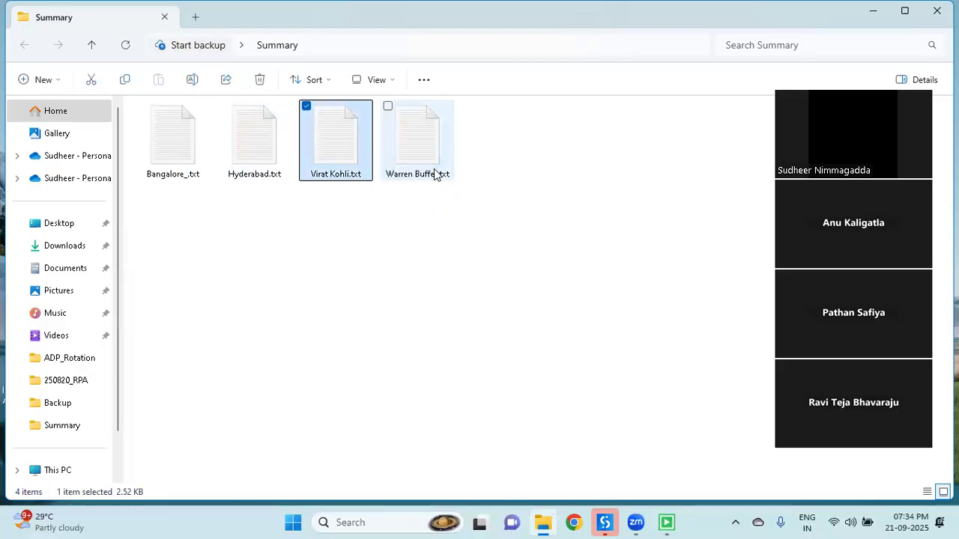
right_click(344, 148)
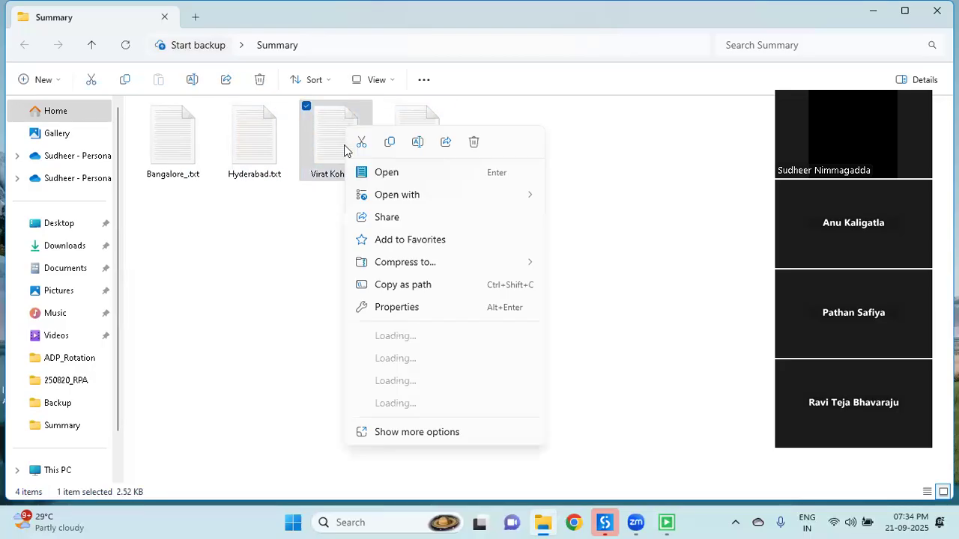
click(378, 172)
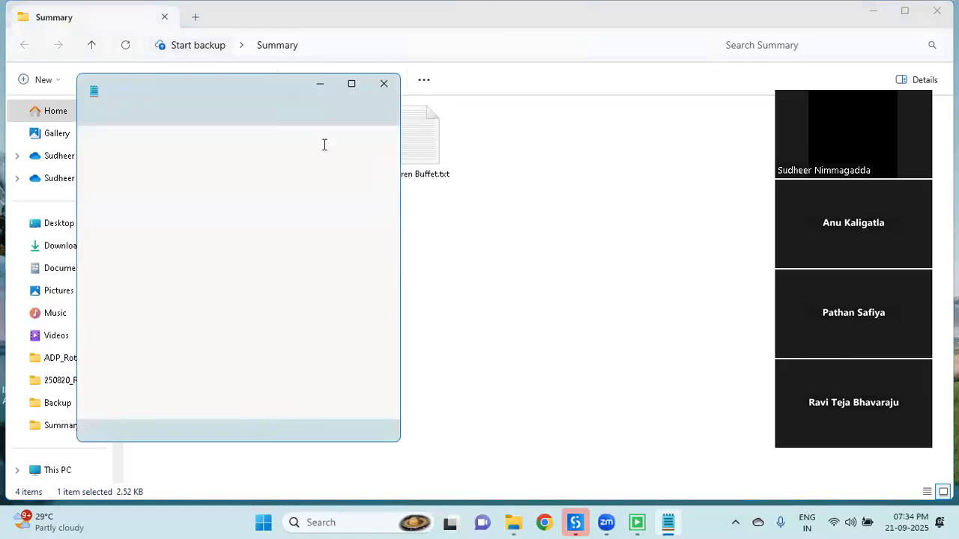
drag(282, 84, 431, 238)
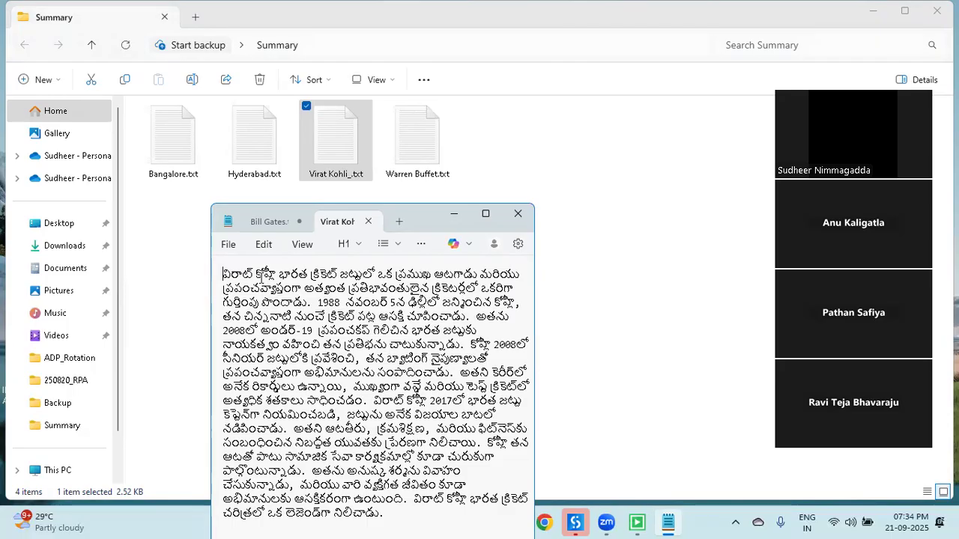
click(518, 215)
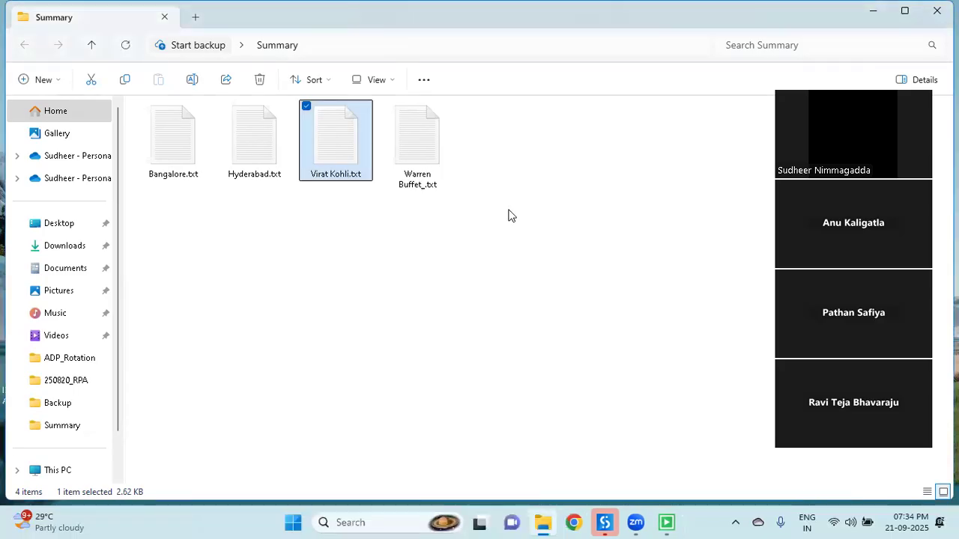
- Open Bangalore.txt and move its window below the file list to read the generated summary
right_click(179, 153)
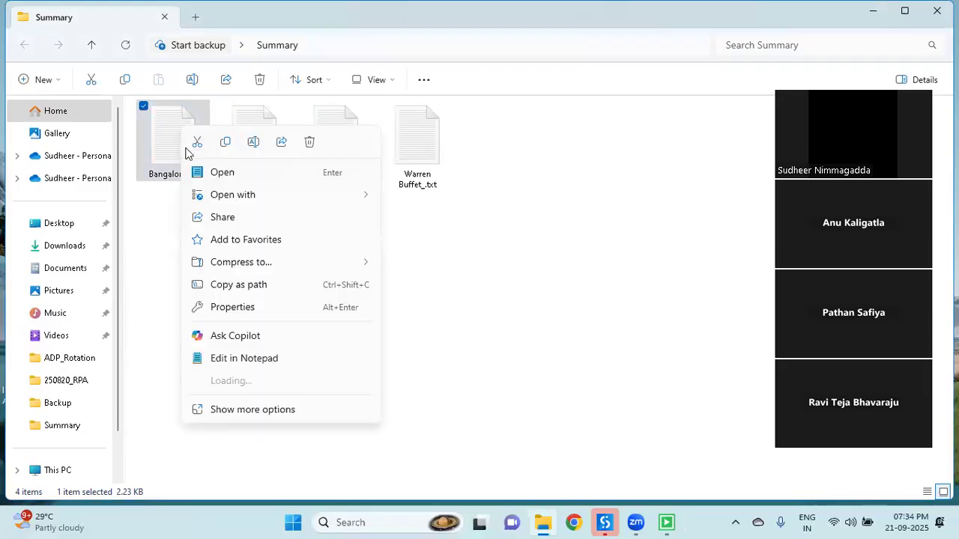
click(215, 172)
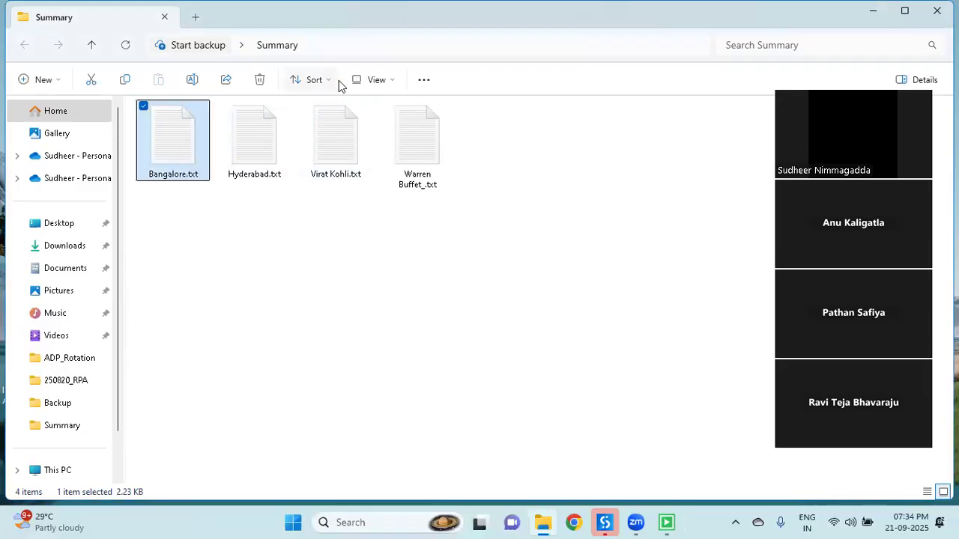
drag(305, 103, 421, 247)
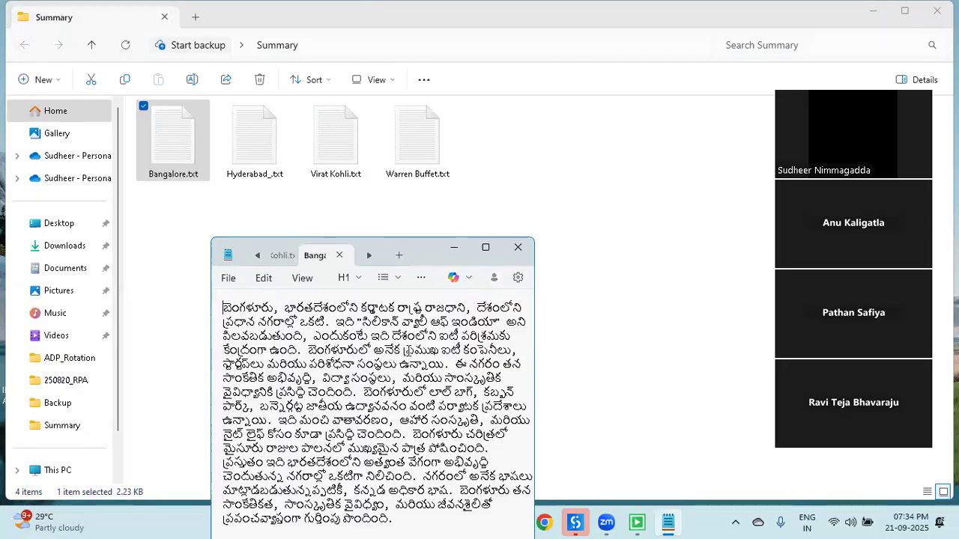
- Highlight a passage on the fourth line of the Bangalore summary while reading it, and close the file
drag(403, 350, 527, 350)
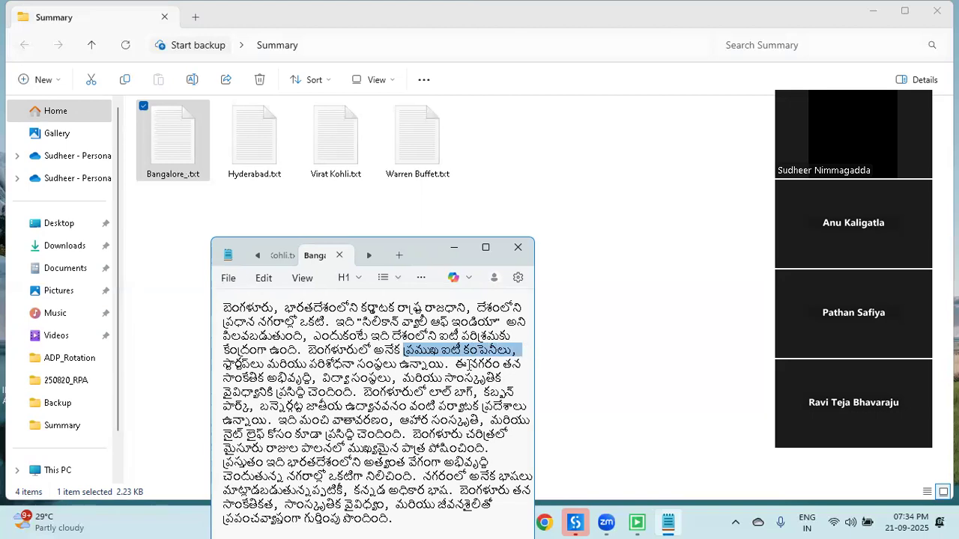
click(281, 367)
click(516, 246)
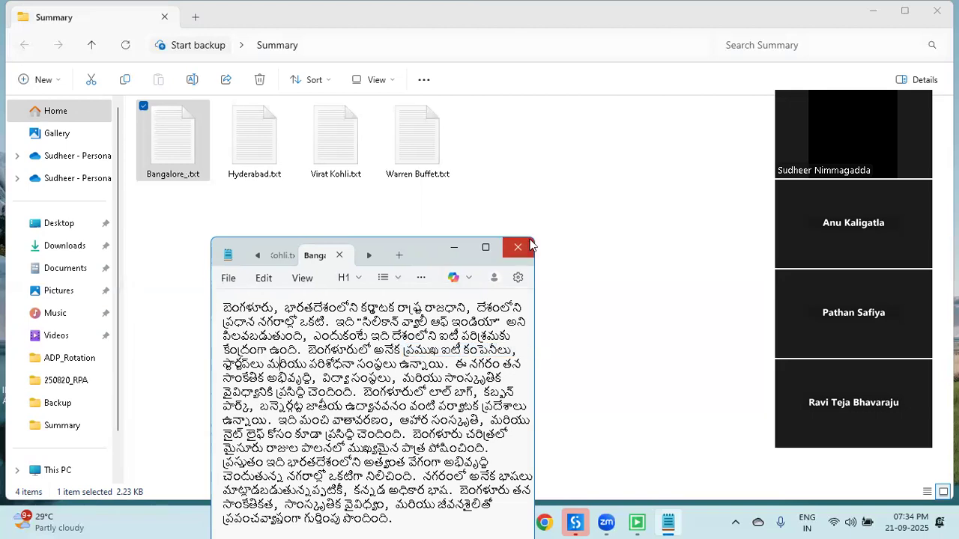
- Open Hyderabad.txt, move its window below the file list, highlight passages while reading the summary, and close it
click(254, 144)
right_click(255, 144)
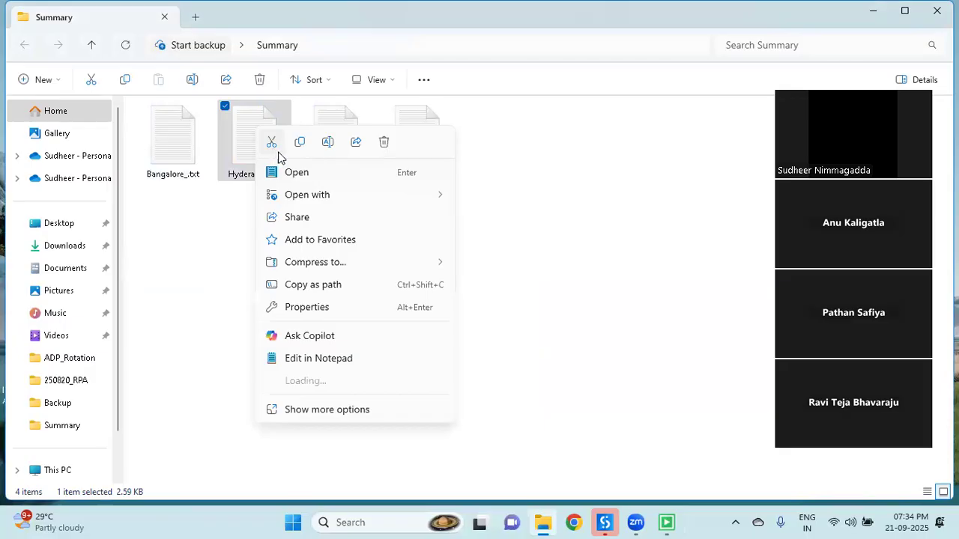
click(296, 171)
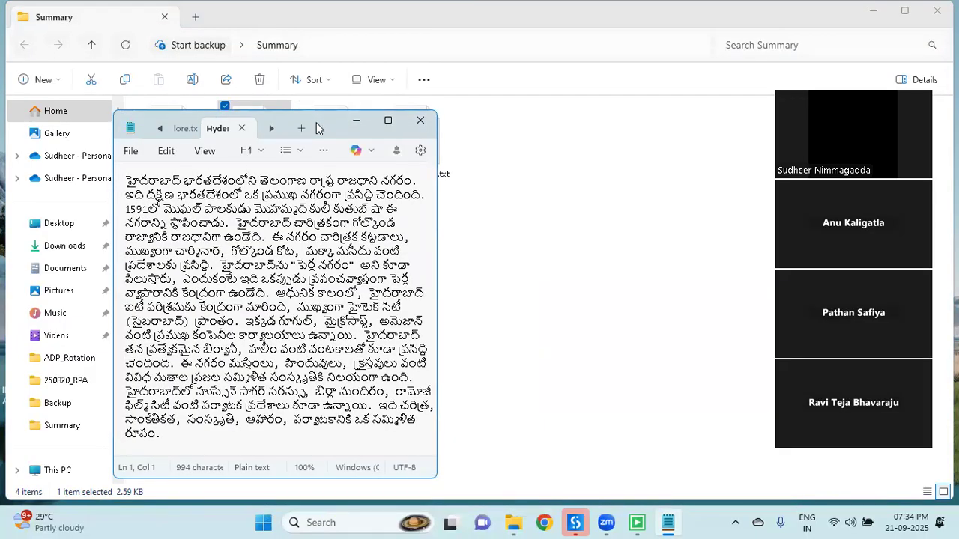
drag(316, 122, 433, 234)
drag(460, 306, 522, 350)
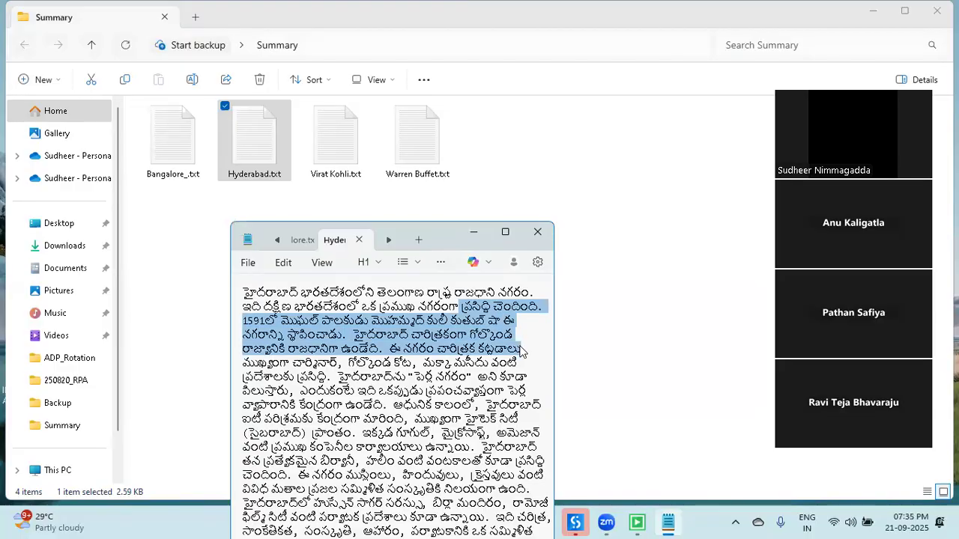
drag(370, 374, 483, 405)
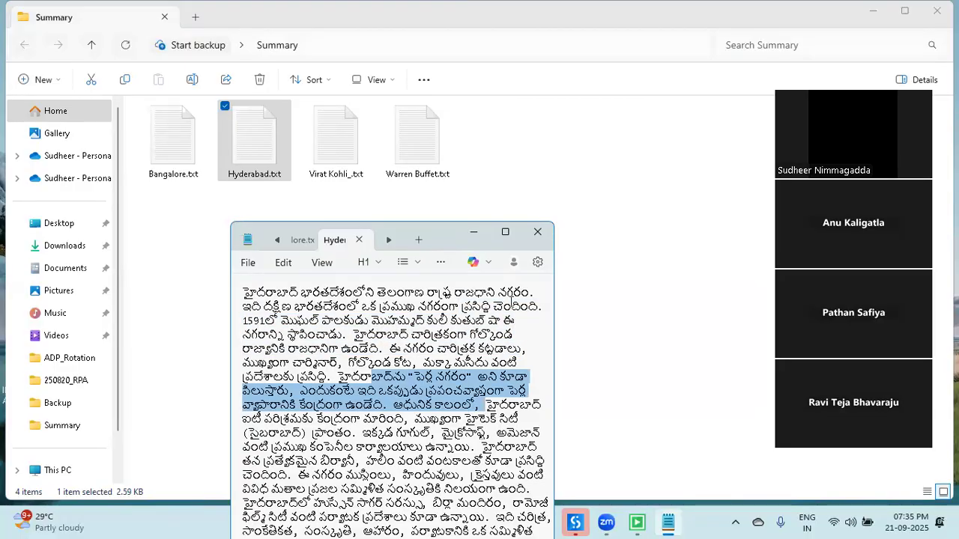
click(537, 231)
- Open Warren Buffet.txt, move its window below the file list to read the summary, close it and clear the selection
click(427, 141)
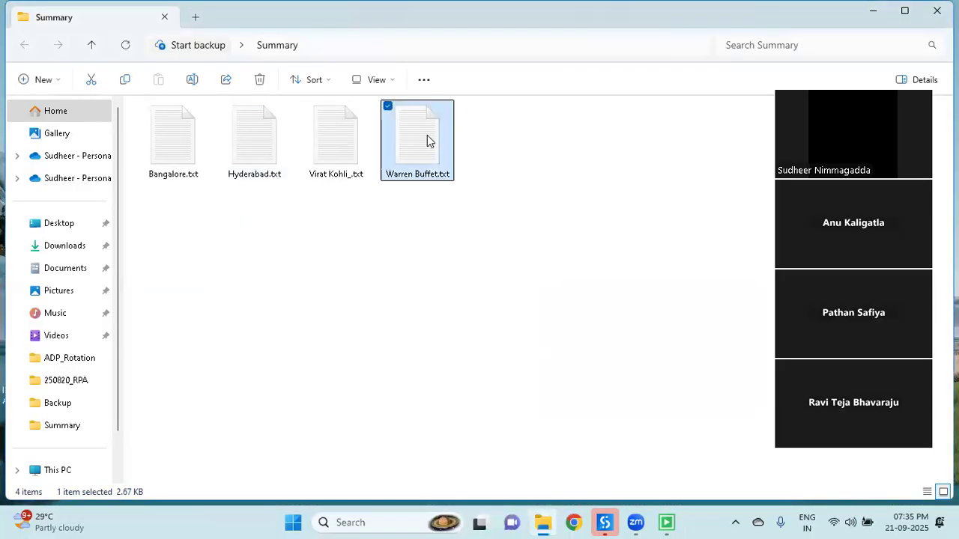
right_click(427, 146)
click(455, 168)
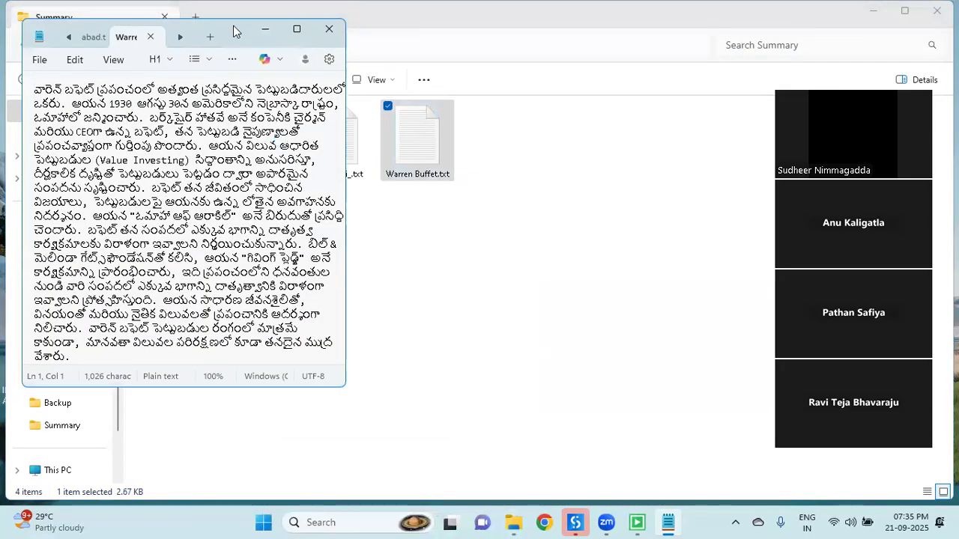
drag(233, 25, 421, 236)
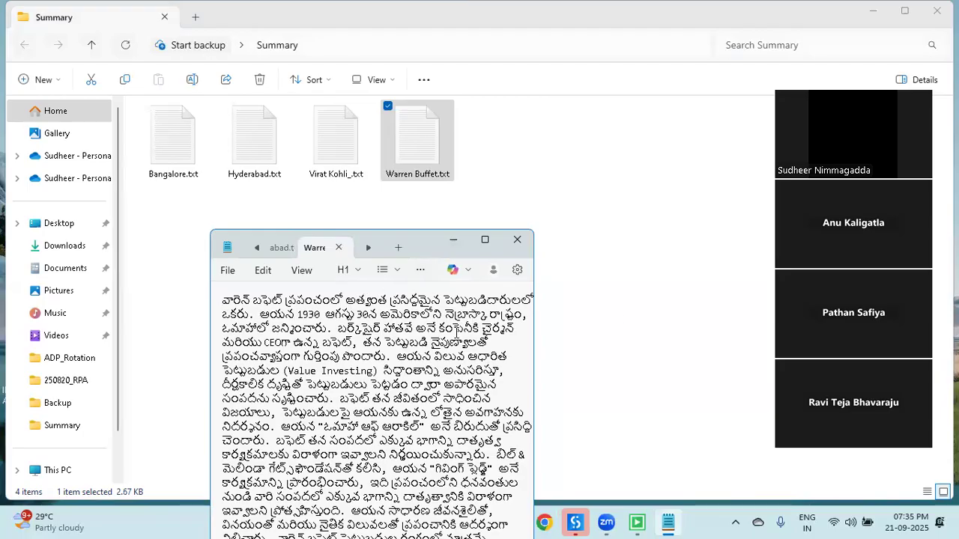
click(516, 242)
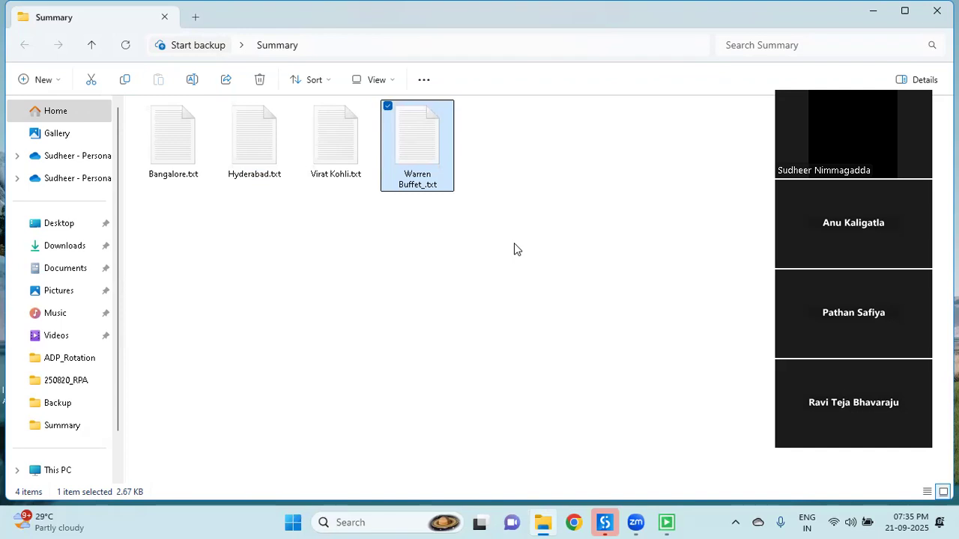
click(514, 249)
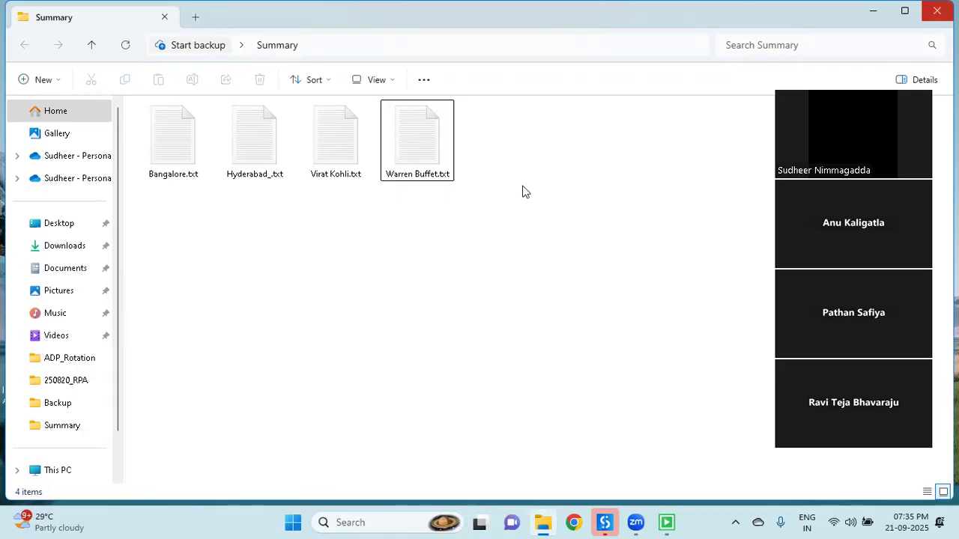
- Delete all four text files from the Summary folder and close the folder window
drag(522, 187, 159, 88)
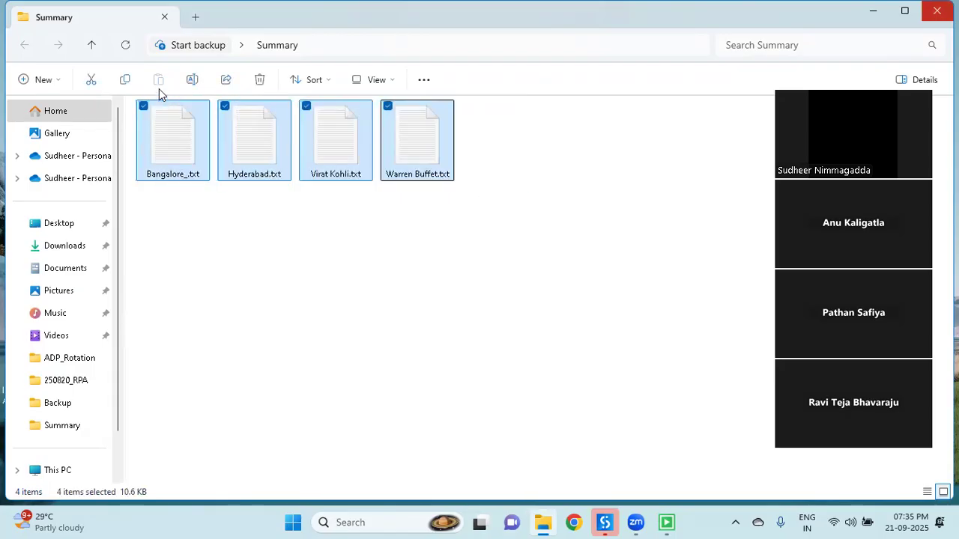
key(Delete)
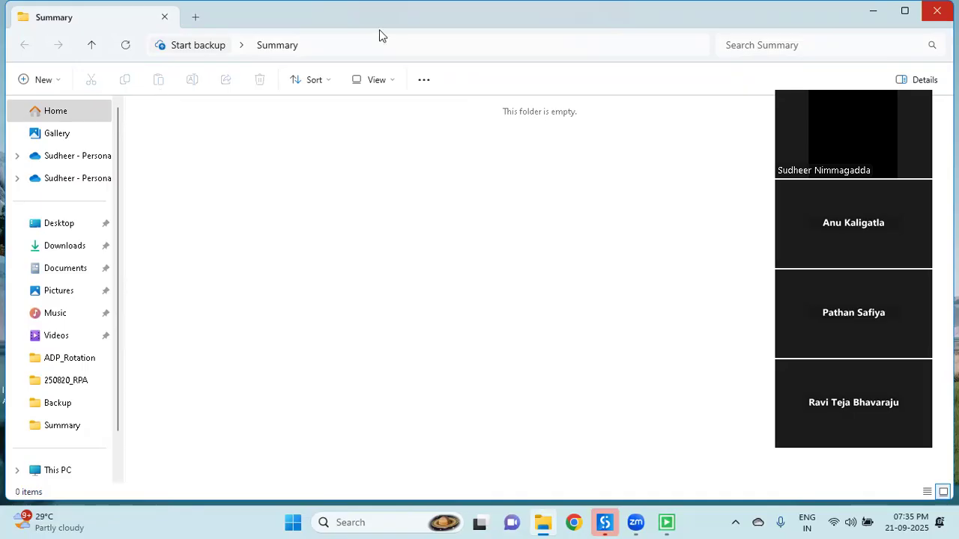
key(alt+F4)
- Refresh the desktop and empty the Recycle Bin, permanently deleting its contents
drag(289, 111, 86, 109)
right_click(34, 41)
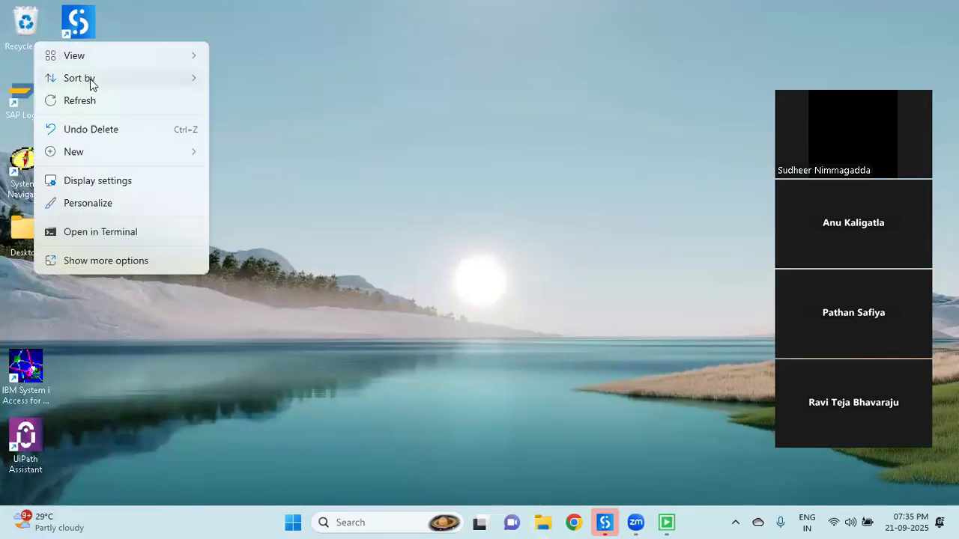
click(99, 95)
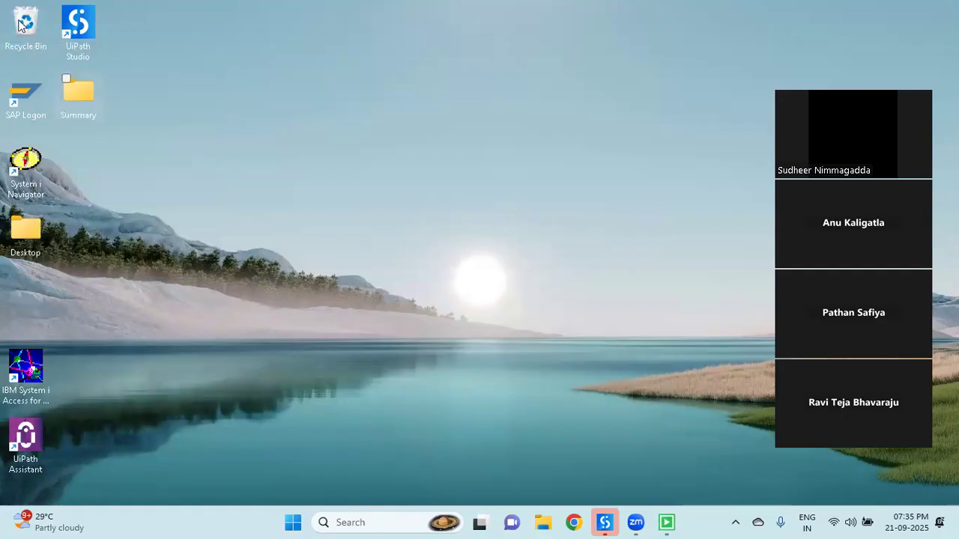
right_click(21, 26)
click(107, 90)
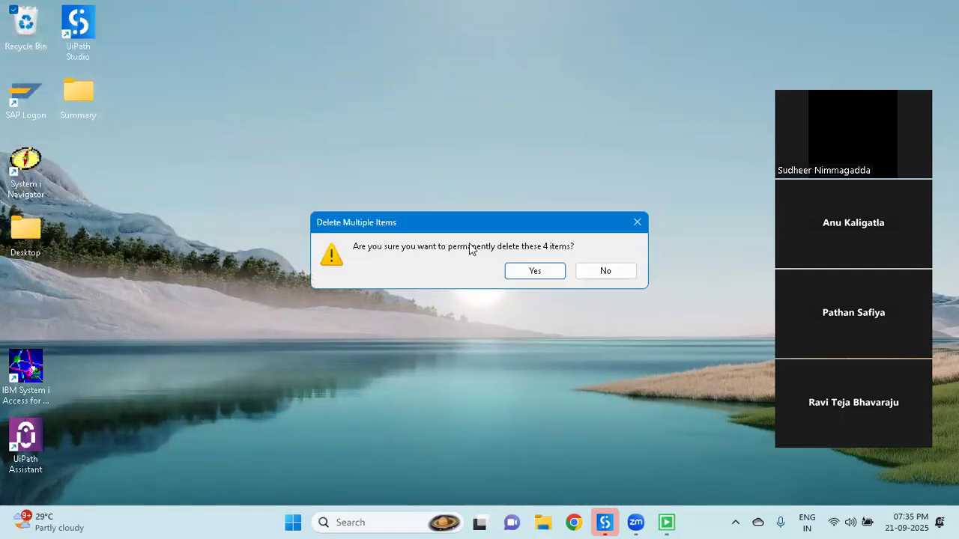
click(517, 272)
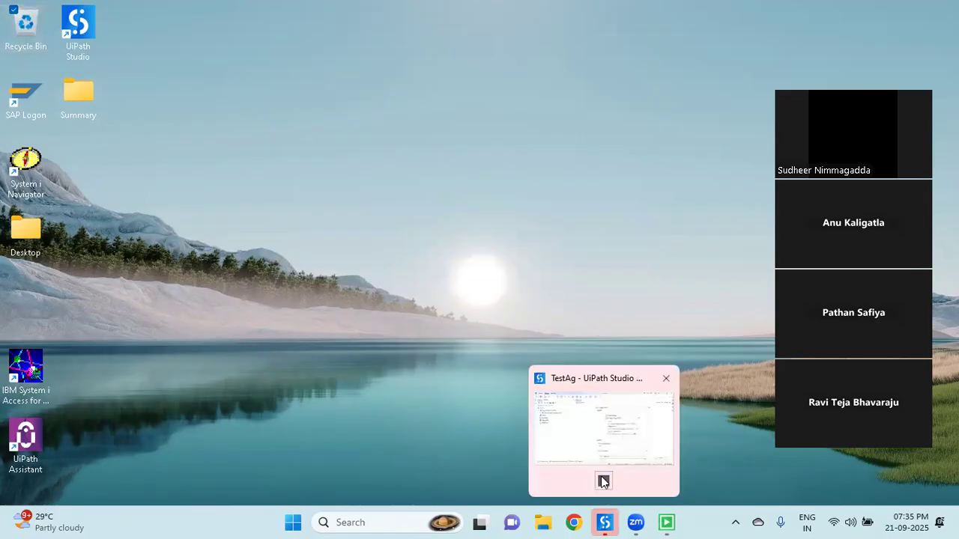
- Switch to the TestAg project in UiPath Studio and close the program
click(608, 522)
click(942, 10)
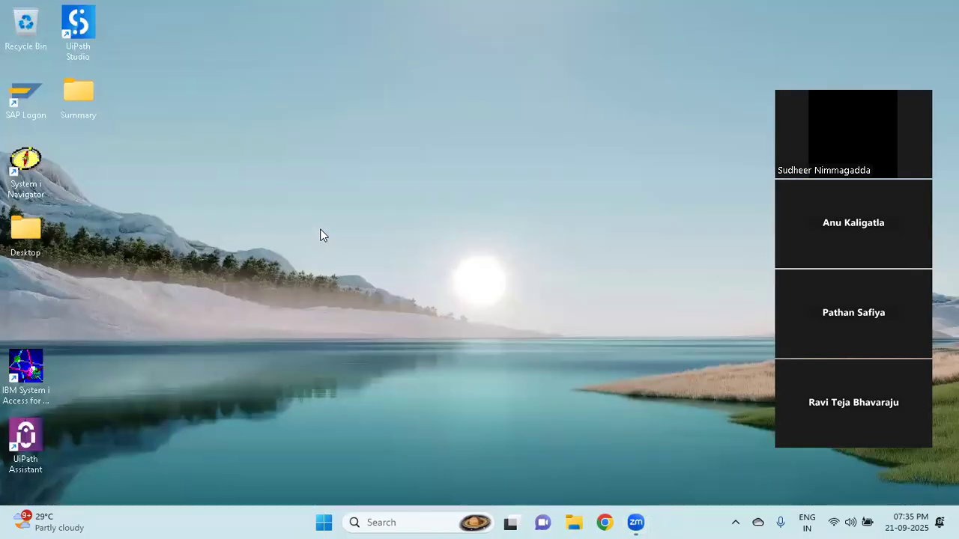
- Launch Notepad by running "notepad" and dismiss the missing-file messages for the deleted text files
key(super+r)
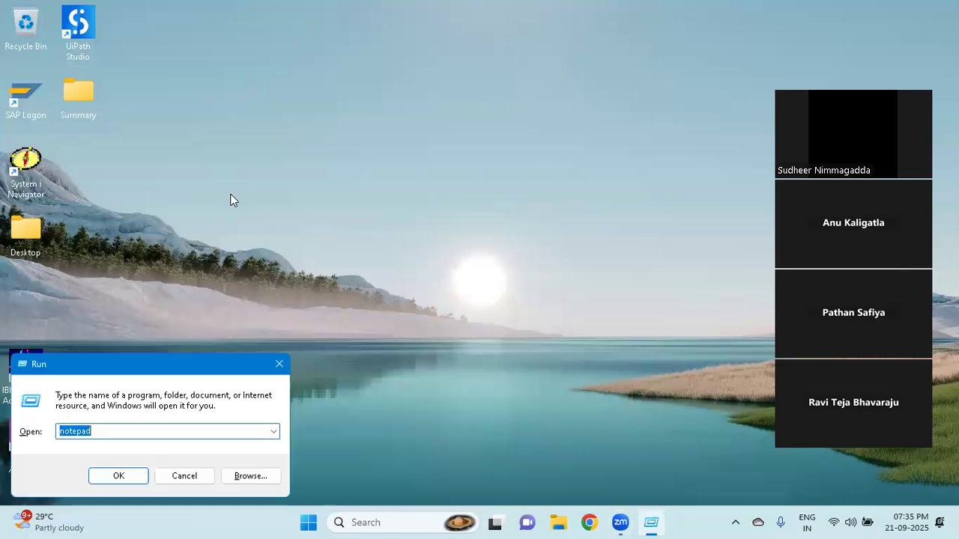
key(Return)
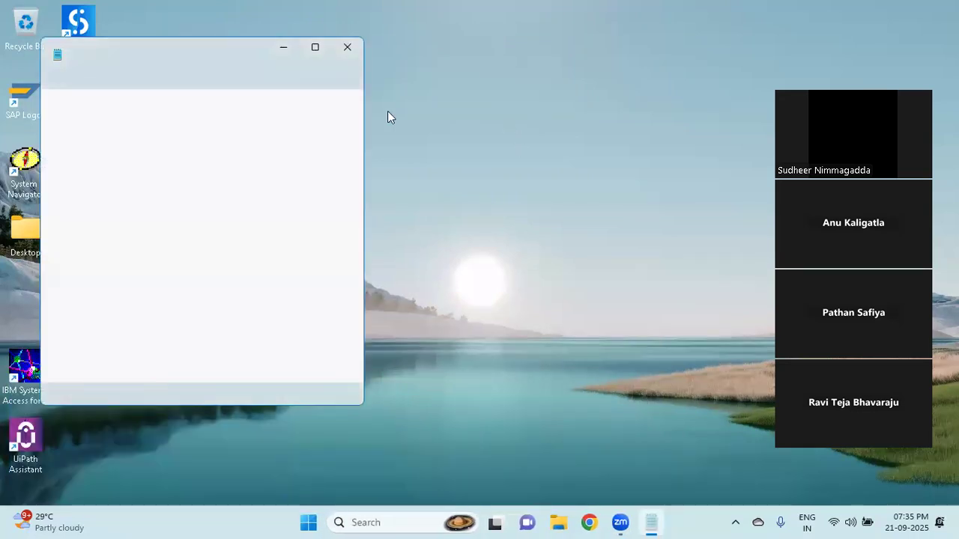
click(273, 264)
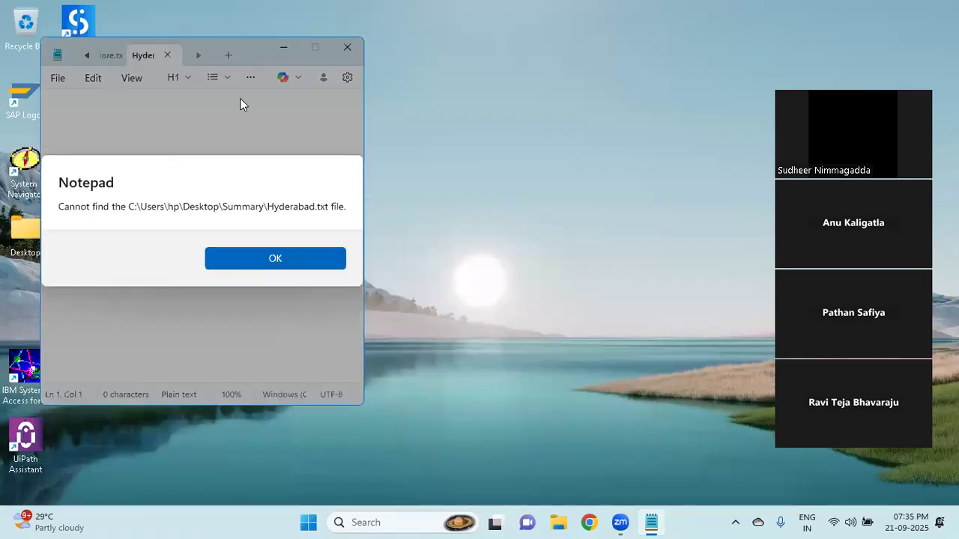
click(278, 267)
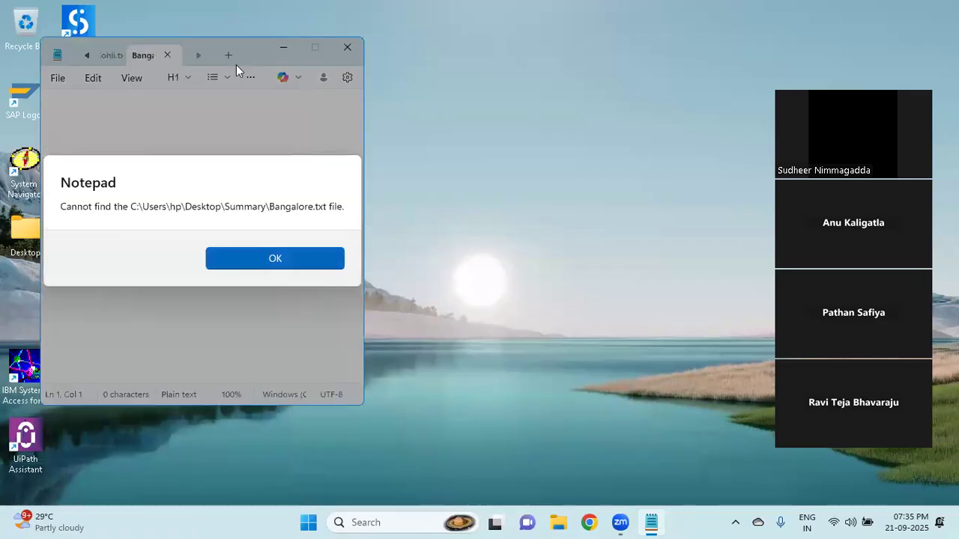
click(275, 258)
click(282, 258)
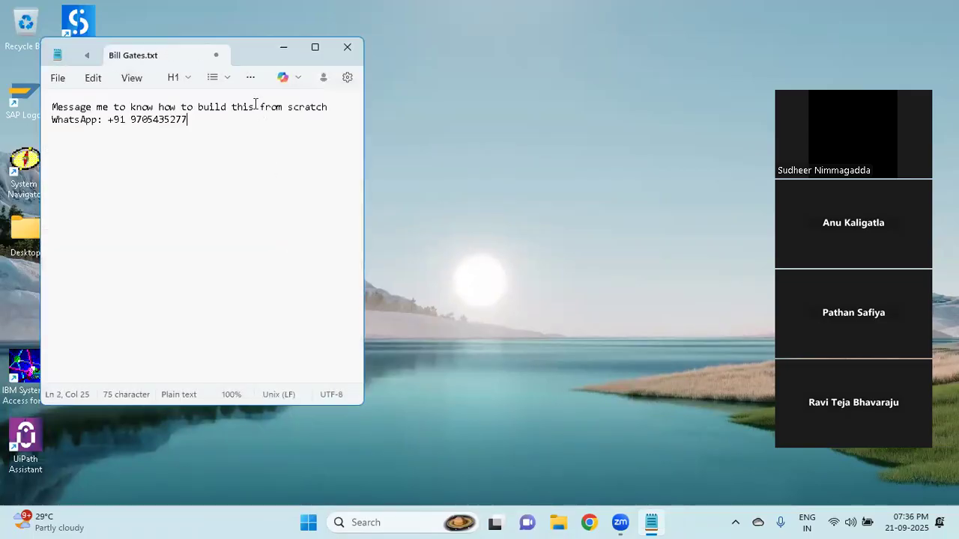
- Clear the text in the restored Bill Gates.txt note and add a new blank note beside it
key(ctrl+a)
key(ctrl+Home)
key(ctrl+a)
key(Delete)
click(238, 56)
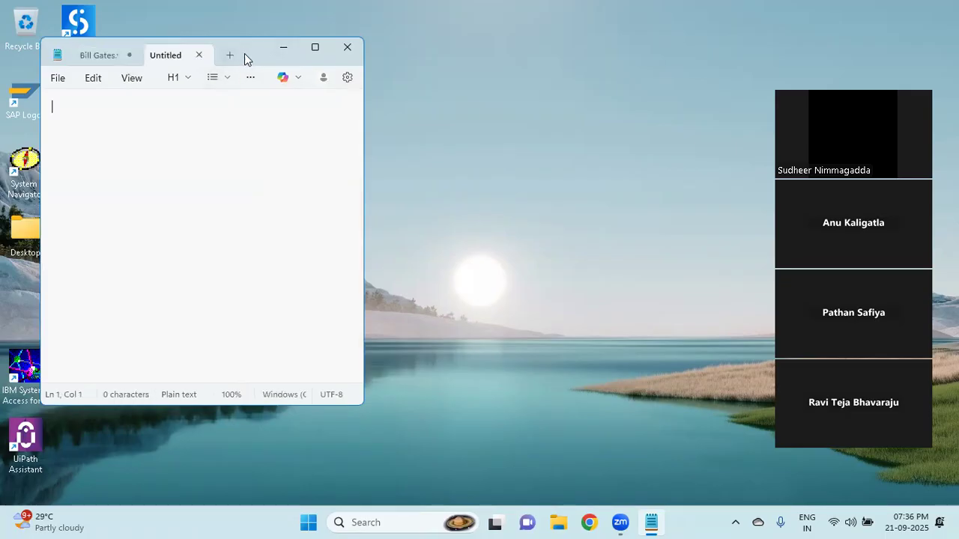
- Write "1. Create Text File in folder" as the first line of the new note and enlarge the text to 150%
text(1. Create )
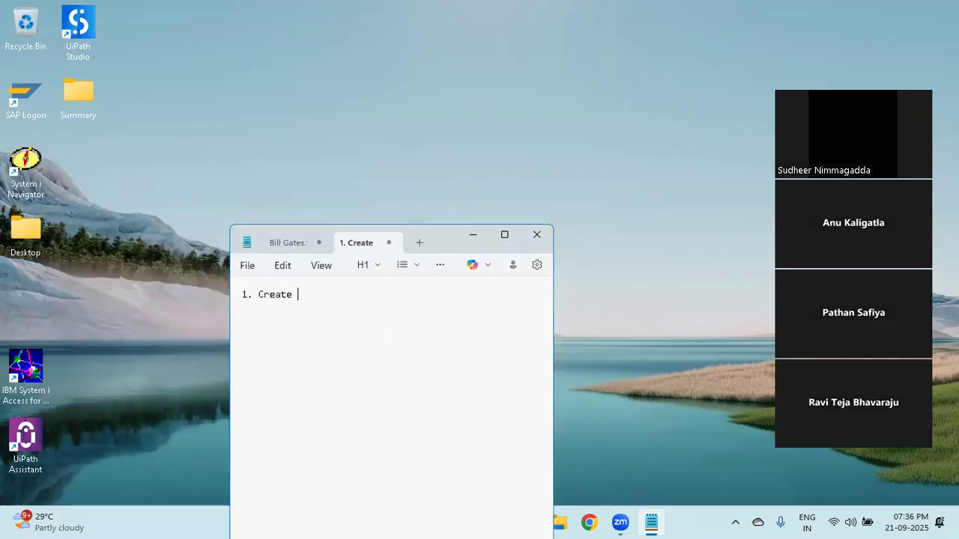
text(Text File in folder)
key(Return)
key(ctrl+plus)
key(ctrl+plus)
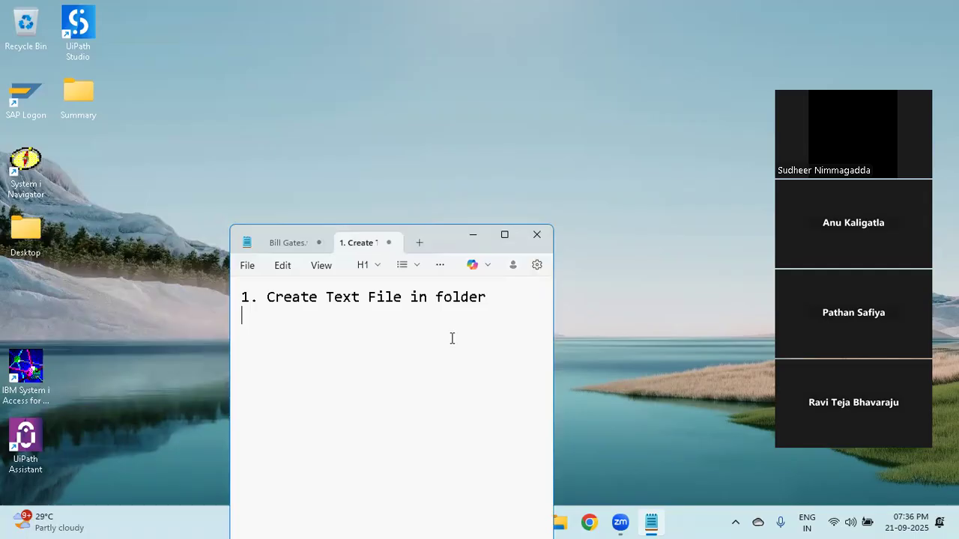
- Add the second line "Bot Has to Read Text File Name -> Variable" and widen and reposition the note window
text(BO)
key(BackSpace)
key(BackSpace)
text(ot Has to Read Text File Name)
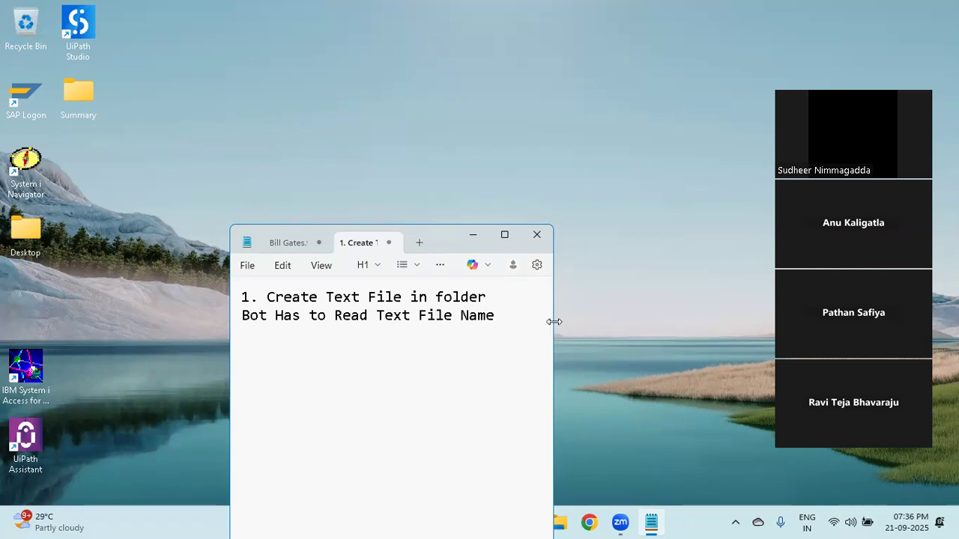
drag(554, 321, 658, 322)
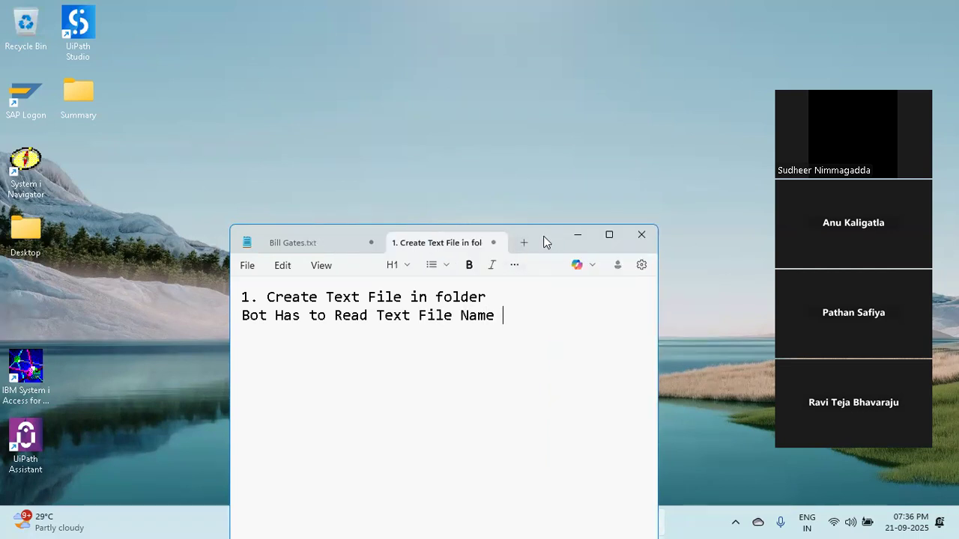
drag(543, 236, 414, 150)
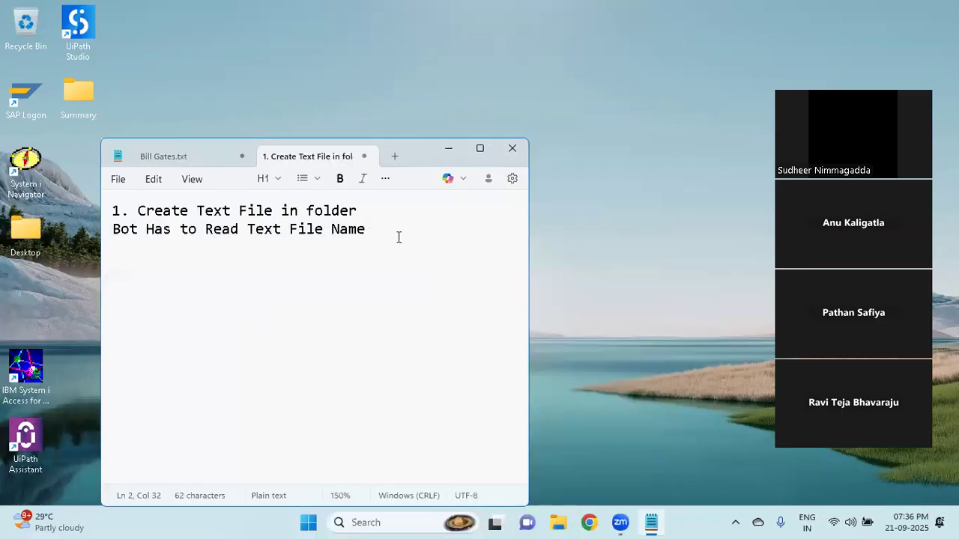
text(-> Variable)
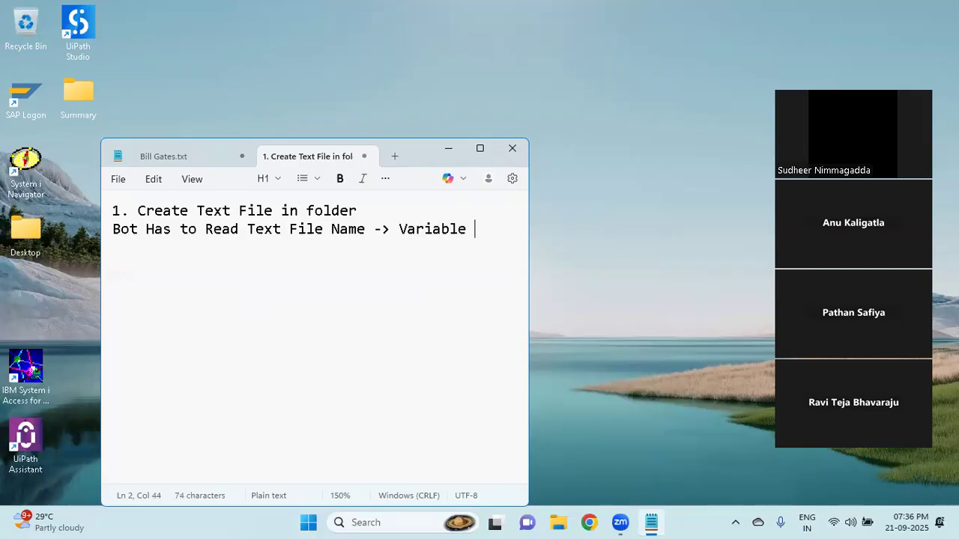
- Replace the "1." at the start of the first line with "User->"
drag(129, 211, 103, 212)
text(User-)
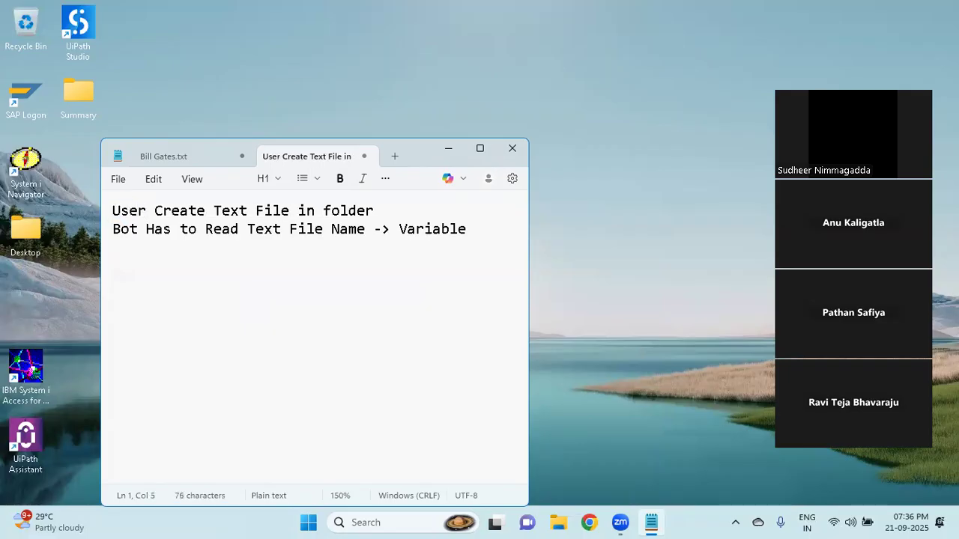
text(>)
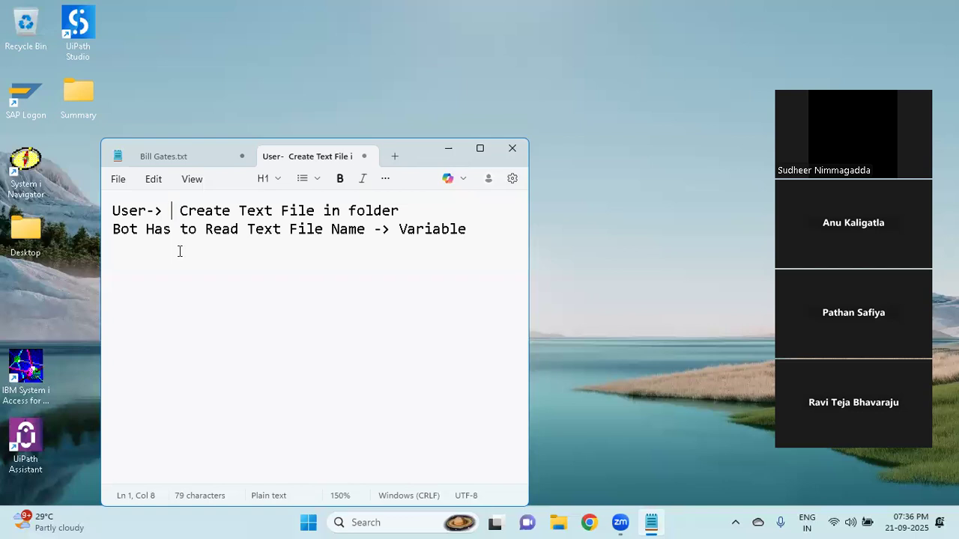
- Append "(StrName)" directly after "Variable" on the second line and widen the window to fit the line
drag(393, 231, 479, 229)
click(478, 229)
key(BackSpace)
text((StrName))
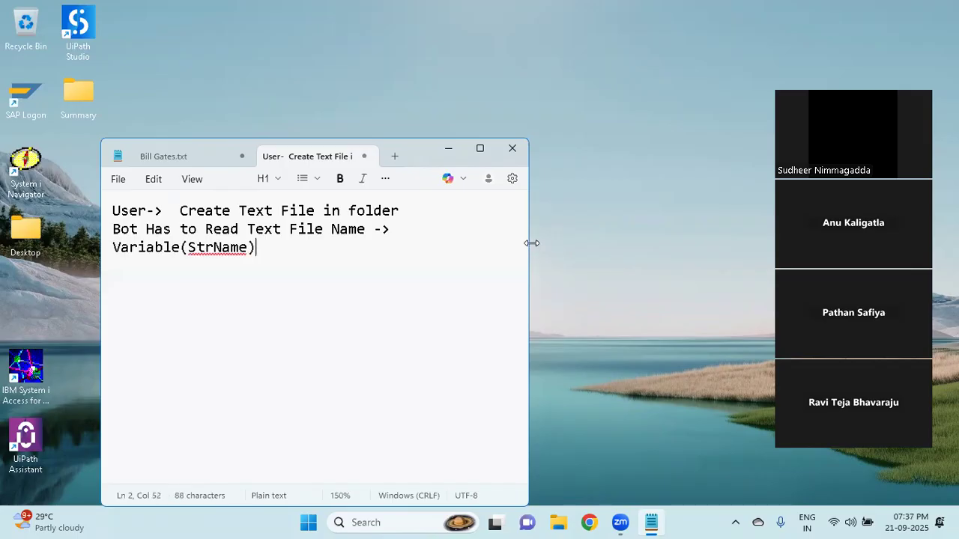
drag(529, 243, 623, 239)
- Add a third line reading "Agent ->" below the line about the bot reading the text file name
key(Return)
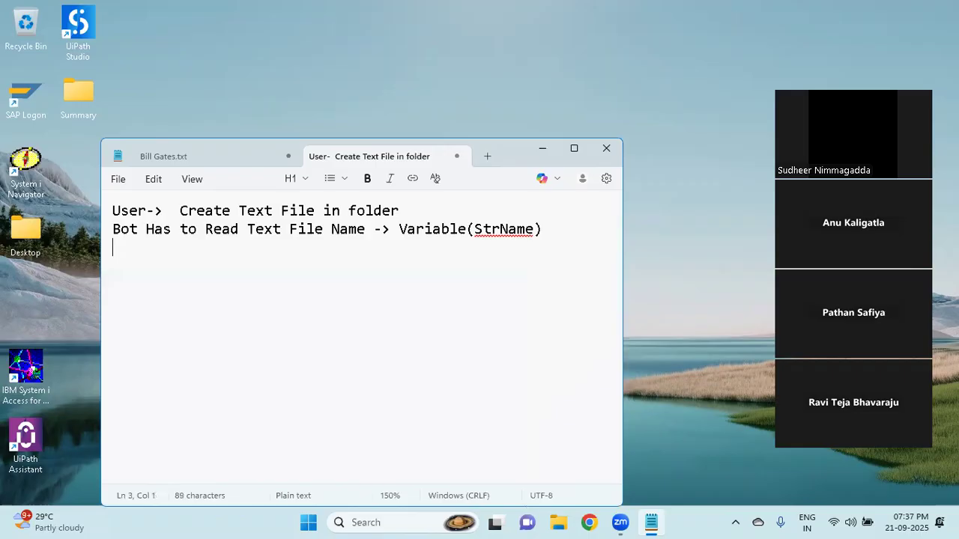
text(Aget)
key(BackSpace)
key(BackSpace)
key(BackSpace)
text(nt)
key(BackSpace)
key(BackSpace)
key(BackSpace)
text(ent)
key(BackSpace)
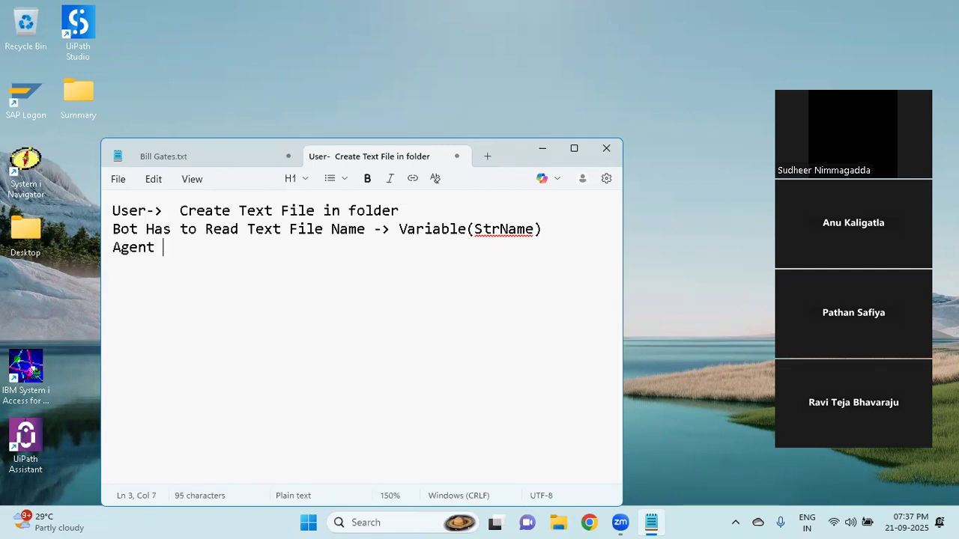
text(->)
- Leave a blank line below the Agent line and write "RPA Bot + Agent"
key(Return)
key(Return)
text(RPA -)
key(BackSpace)
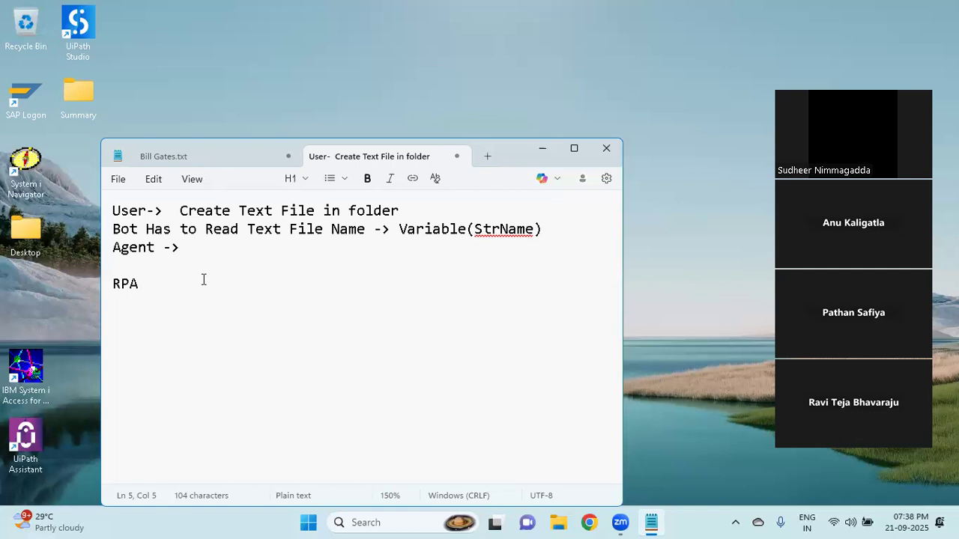
text(Bot + Agent)
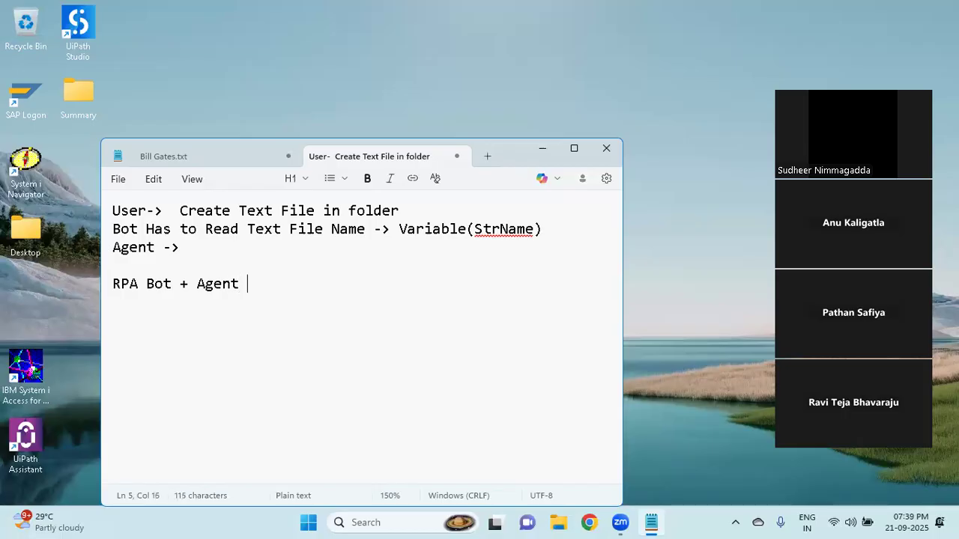
- Insert three more blank lines above the "RPA Bot + Agent" line
key(Up)
key(Return)
key(Return)
key(Return)
- Complete the "Agent ->" line with "StrName (input) -Agent -> output(Details of Name)" and start a new line below it
key(Up)
key(Up)
key(Up)
key(Up)
key(Right)
key(Right)
key(Right)
key(Right)
key(Right)
key(Right)
key(Right)
key(Right)
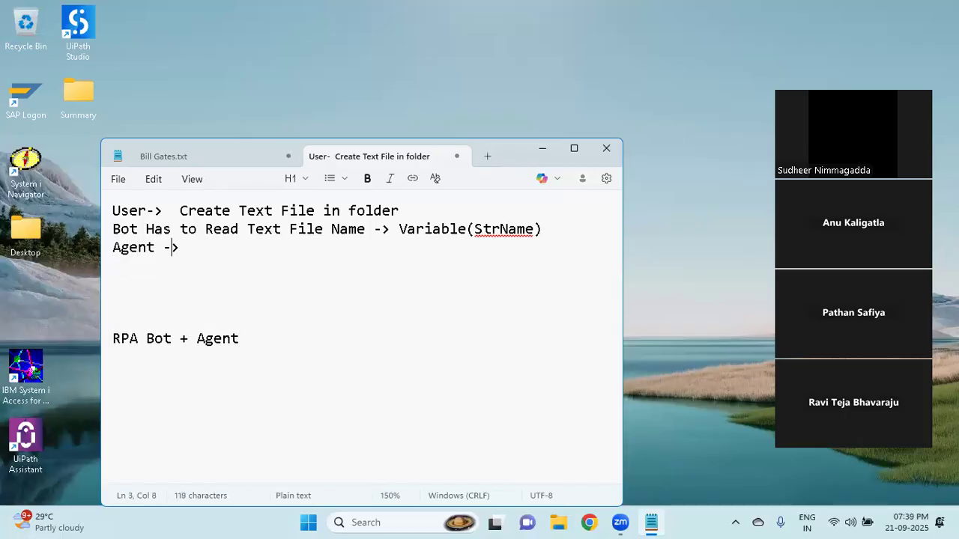
text(StrName (input) )
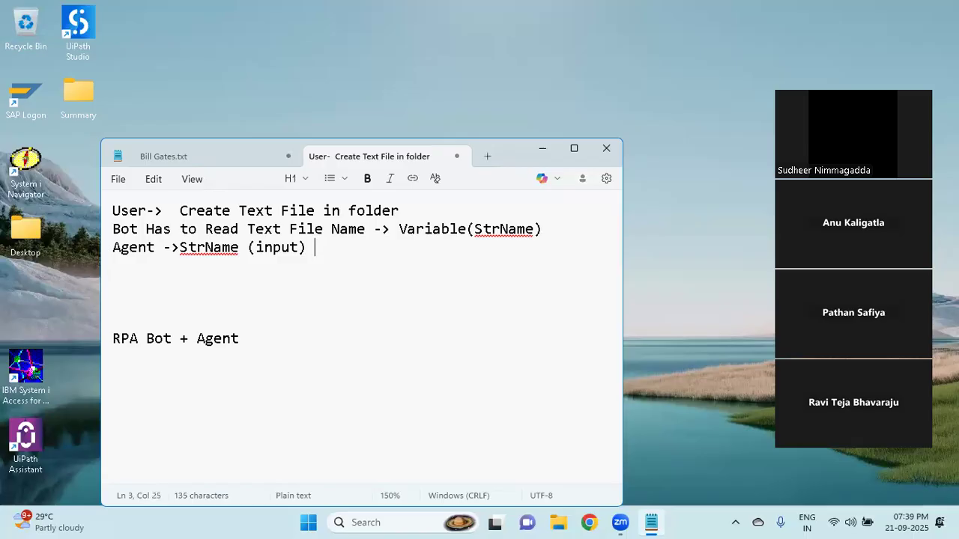
text(-Agent -> o)
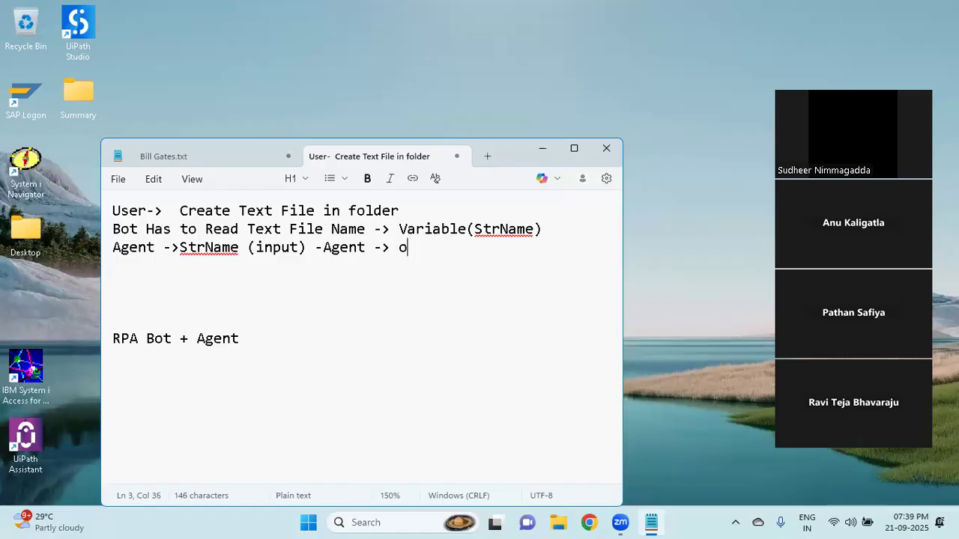
text(utput(Summ)
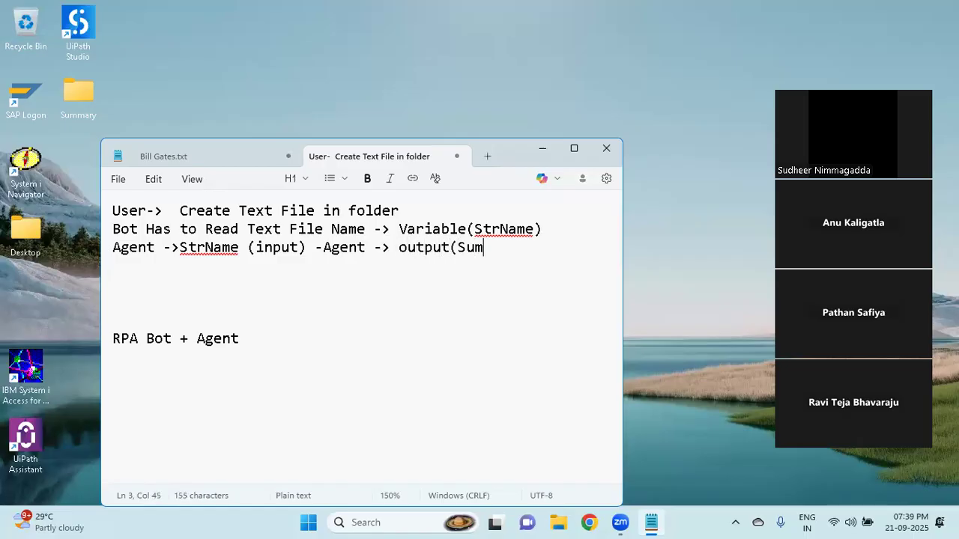
key(BackSpace)
key(BackSpace)
key(BackSpace)
key(BackSpace)
text(Details of Name))
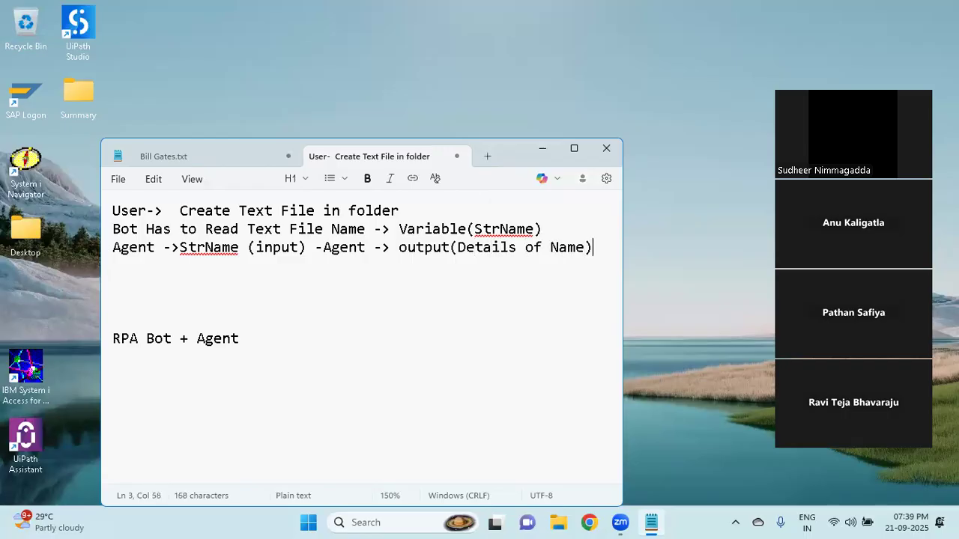
key(Return)
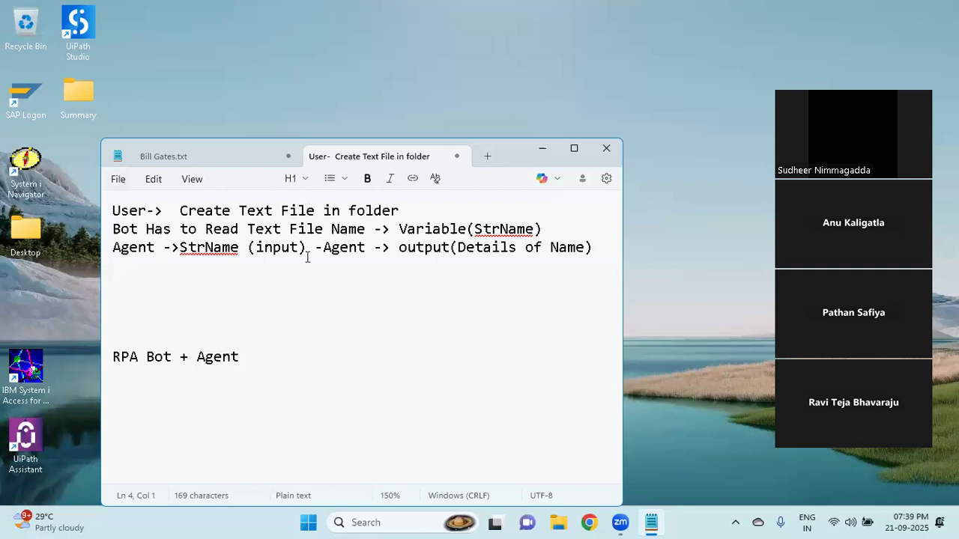
- Highlight the text file, variable, agent input and output parts of the notes one after another to review the flow
drag(323, 247, 146, 255)
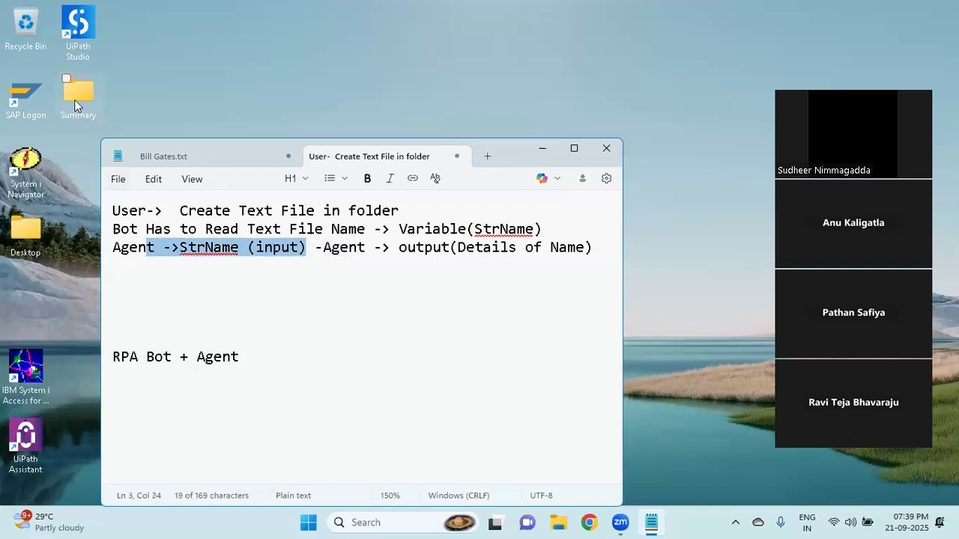
drag(163, 210, 300, 210)
drag(398, 228, 532, 227)
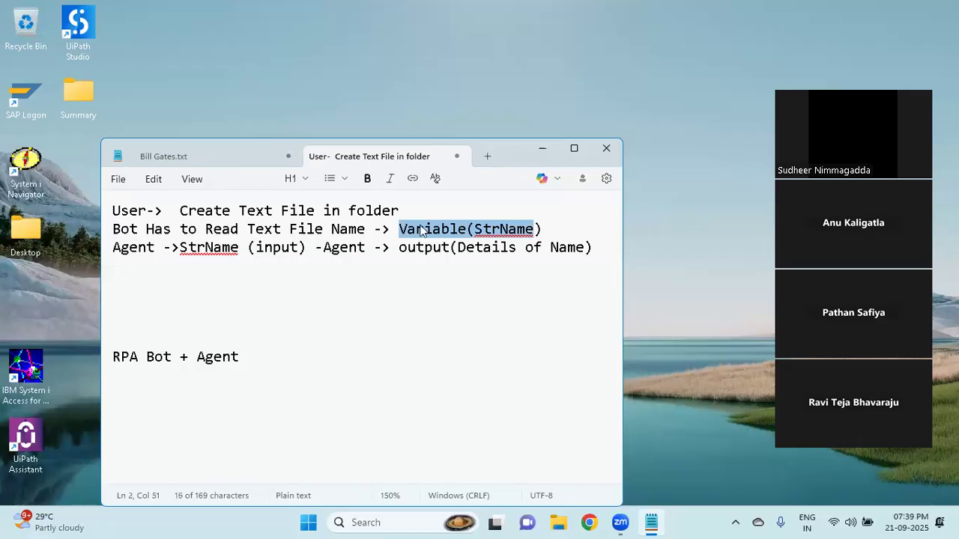
drag(172, 248, 368, 248)
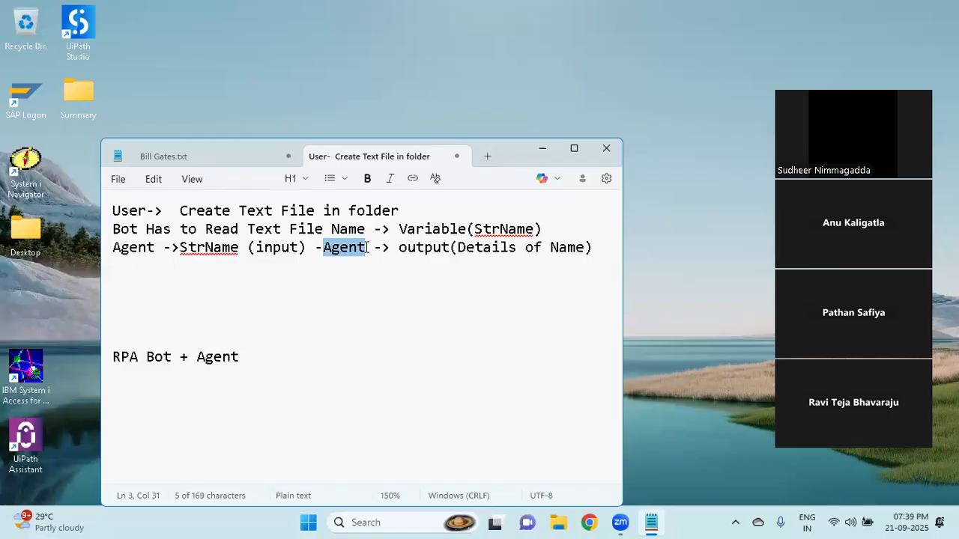
drag(398, 247, 589, 247)
- Add a fourth line reading "Bot Take Ouptut from Agent" directly below the Agent line
click(602, 245)
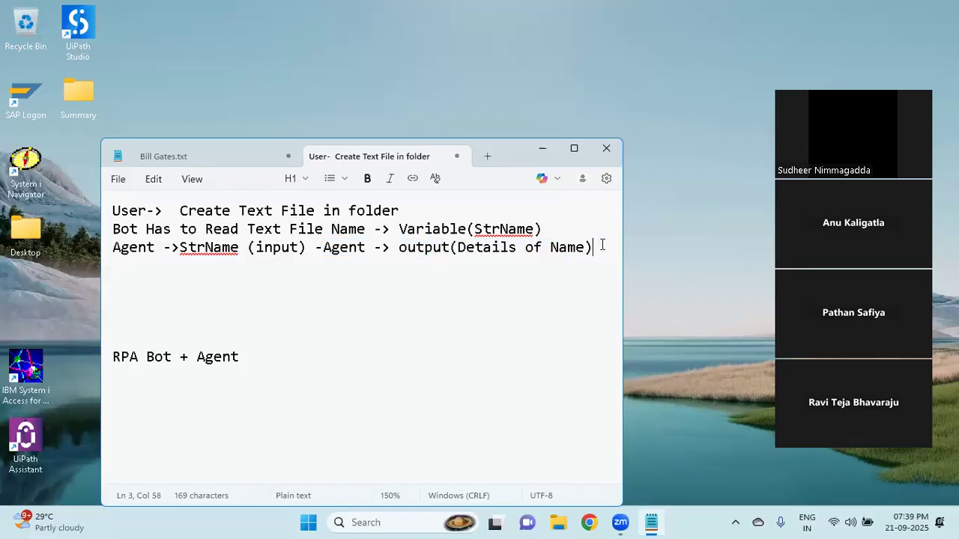
key(Return)
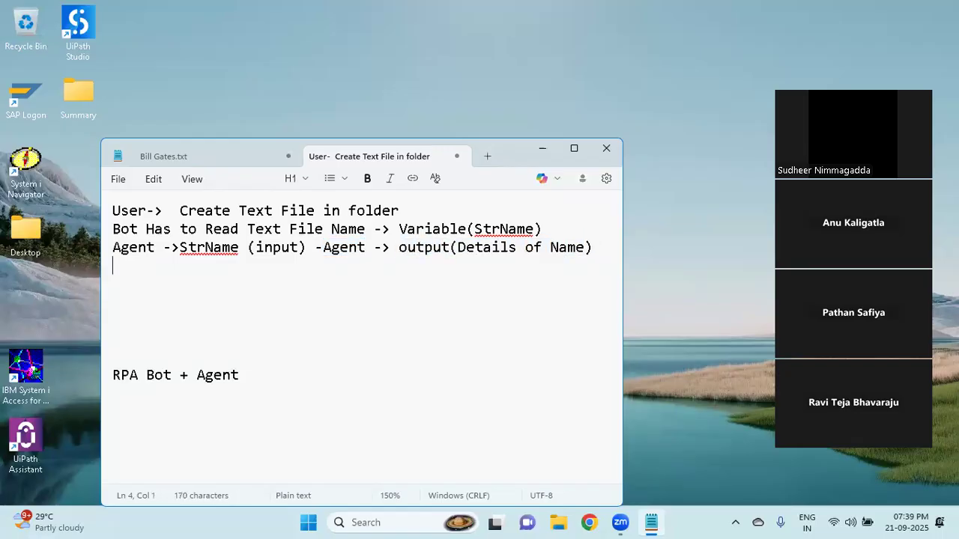
text(Bot Taken)
key(BackSpace)
key(BackSpace)
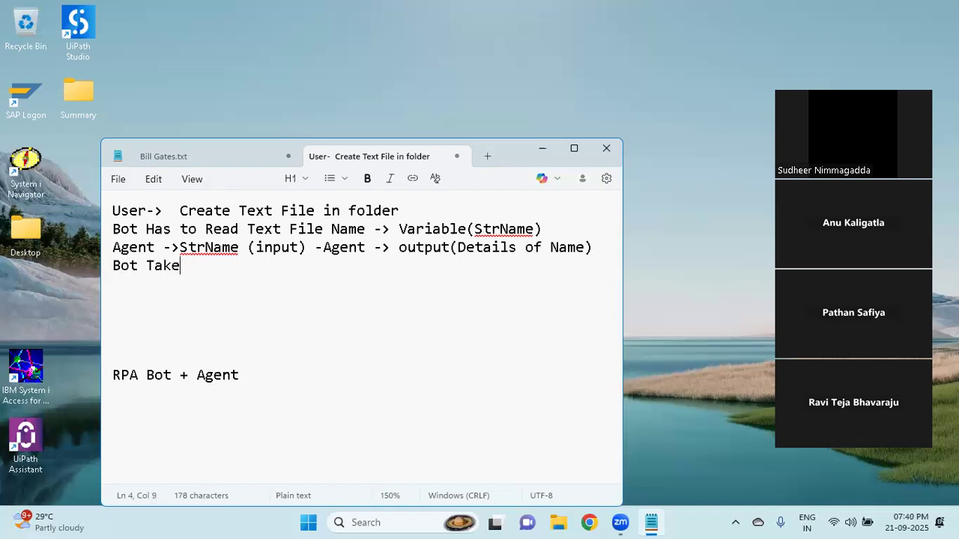
text(Ouptut from A)
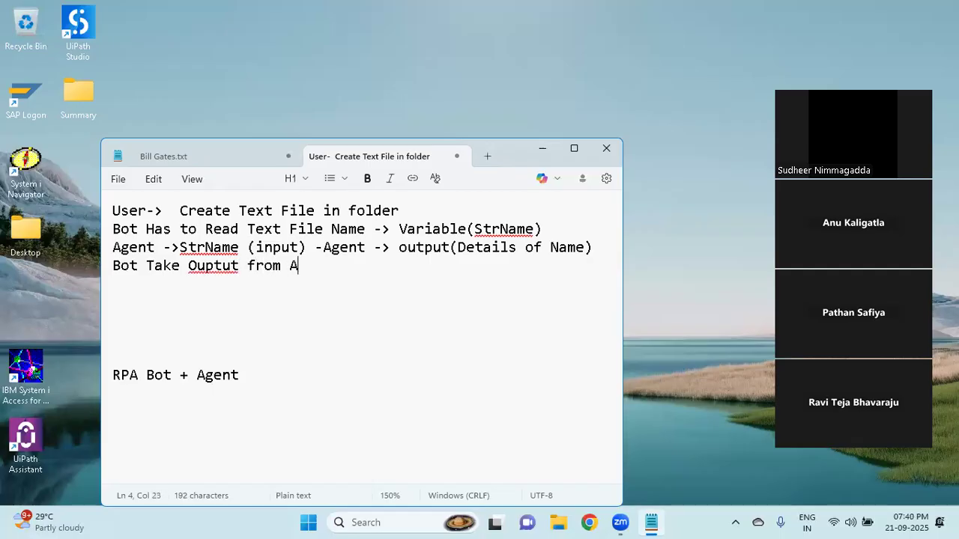
text(gent)
- Correct "Ouptut" to "Output" and extend the fourth line with "write into the current file"
drag(238, 266, 204, 266)
text(tpu  t)
key(Delete)
click(347, 268)
text(w)
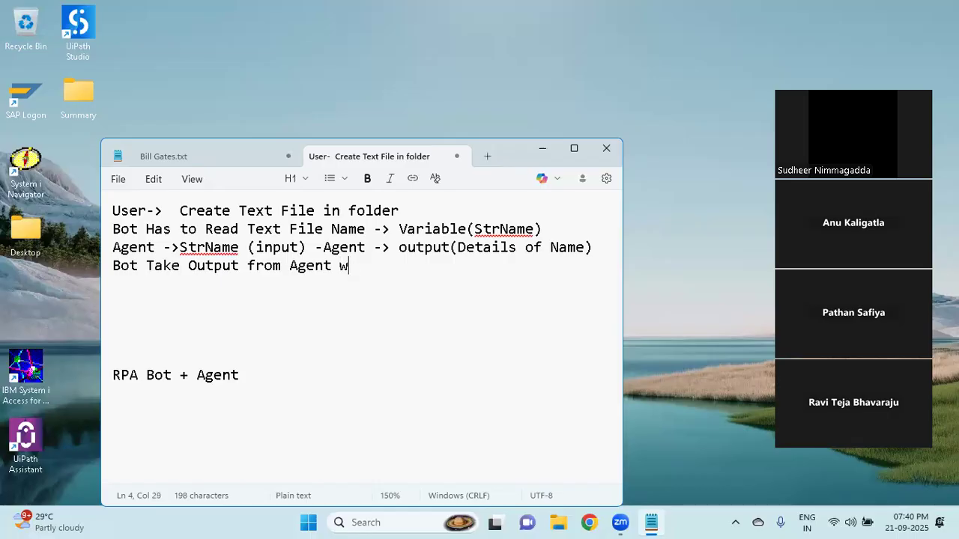
text(rite into the current file)
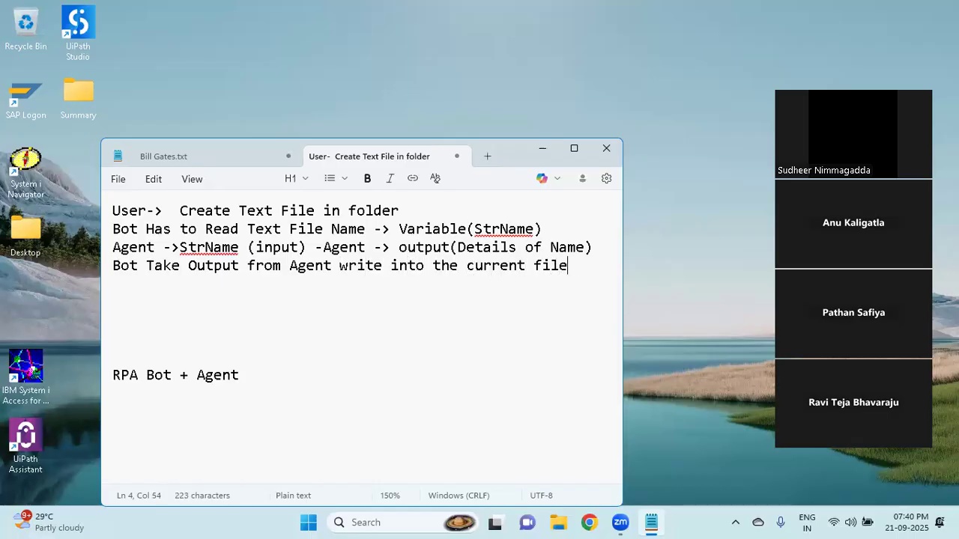
key(Return)
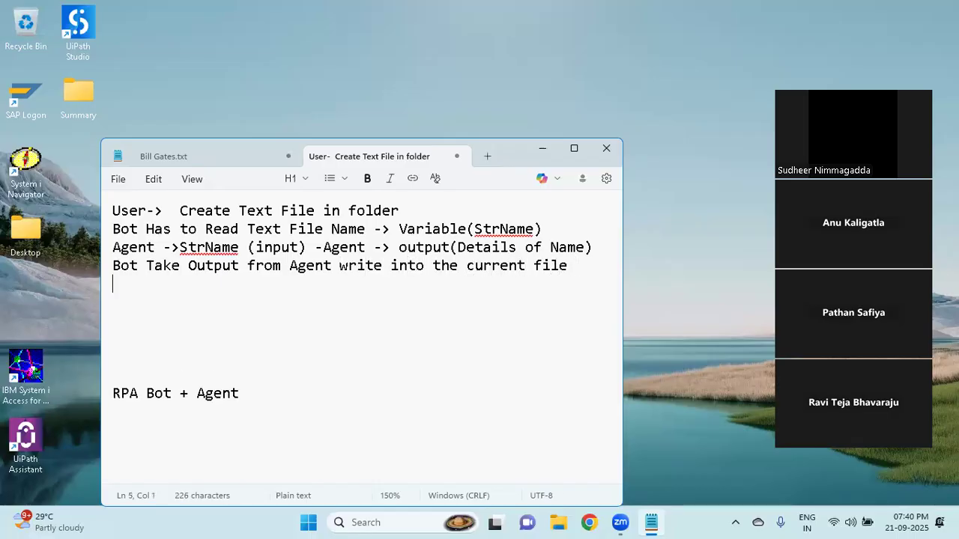
- Review the outline by highlighting the last line, all four workflow lines, and the Agent line
drag(272, 265, 595, 259)
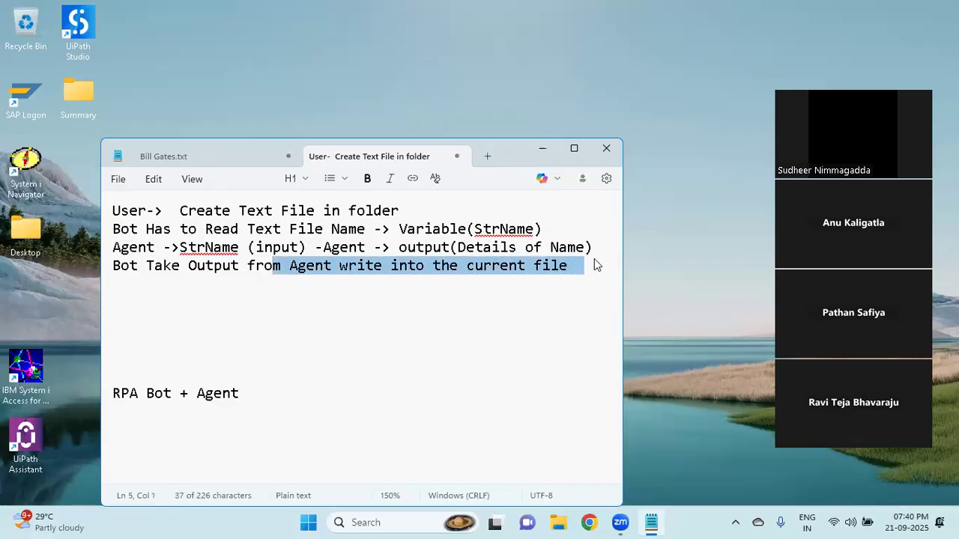
click(580, 267)
drag(580, 266, 118, 211)
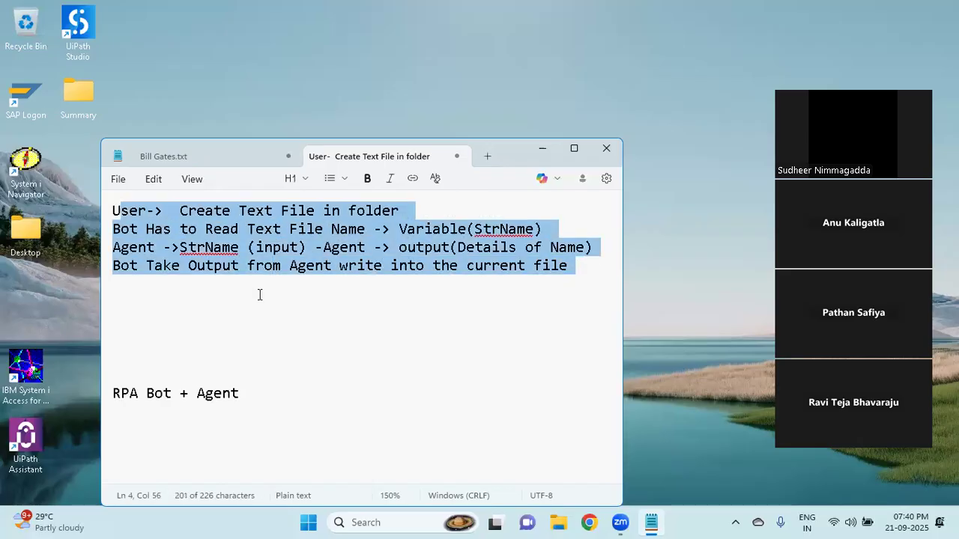
click(260, 295)
drag(112, 248, 556, 237)
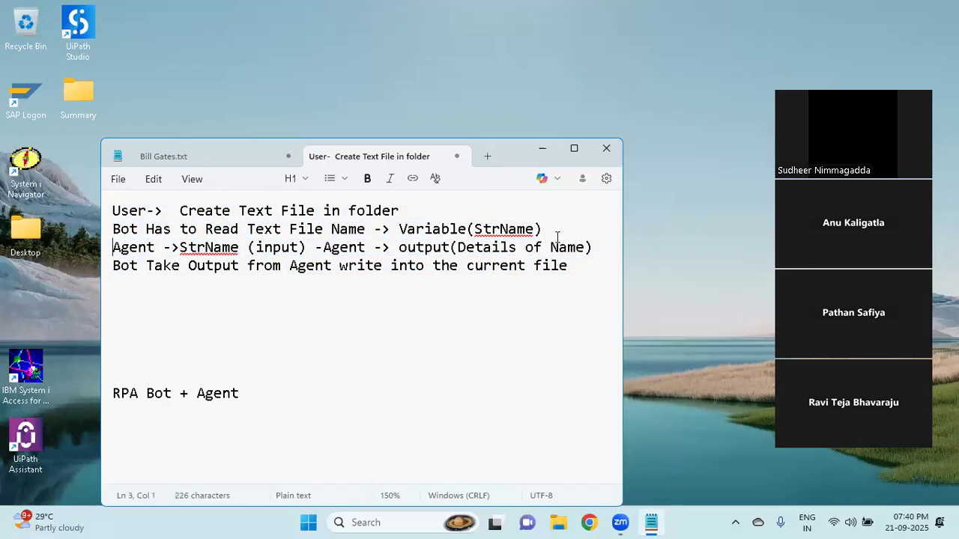
shift+click(567, 245)
- Switch to Chrome, load cloud.uipath.com and maximize the browser window
click(590, 522)
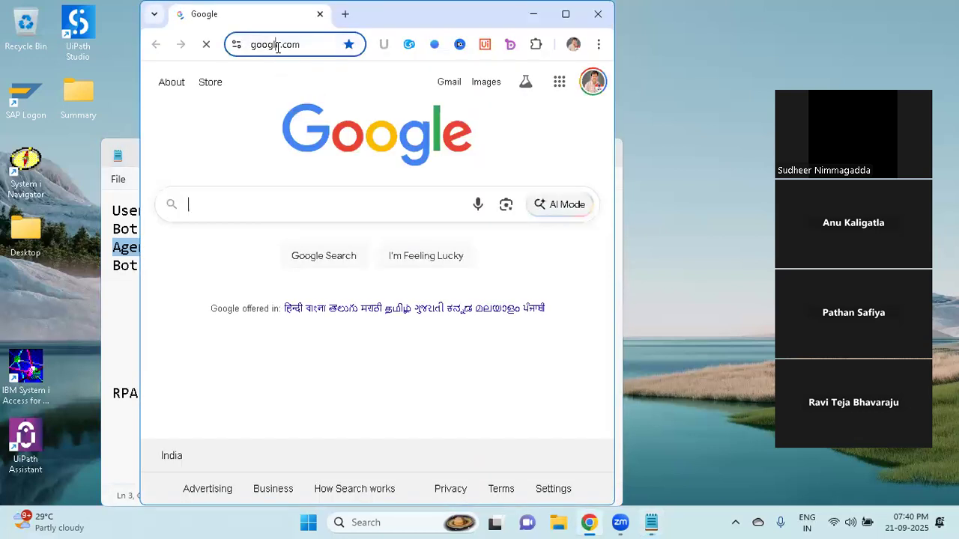
click(278, 47)
text(l)
key(BackSpace)
text(cl)
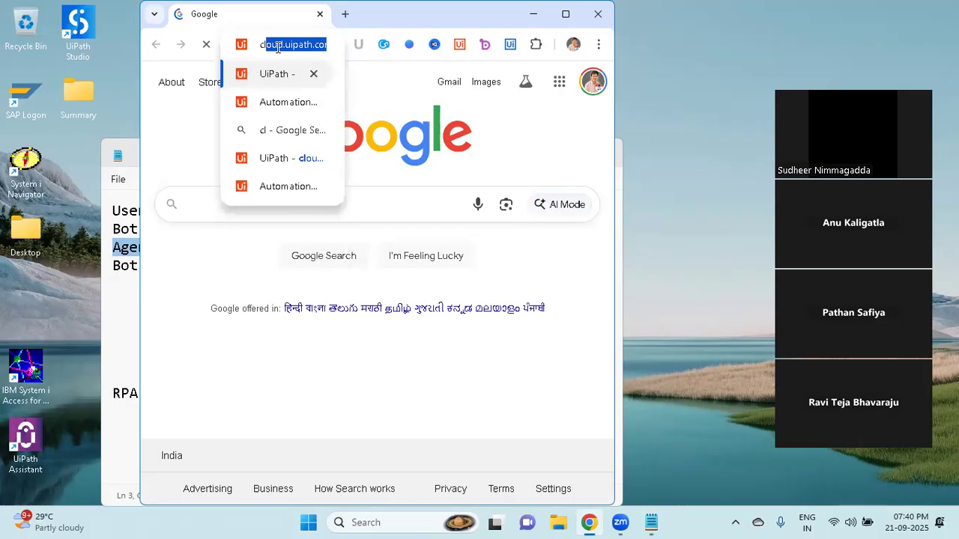
key(Return)
key(super+Up)
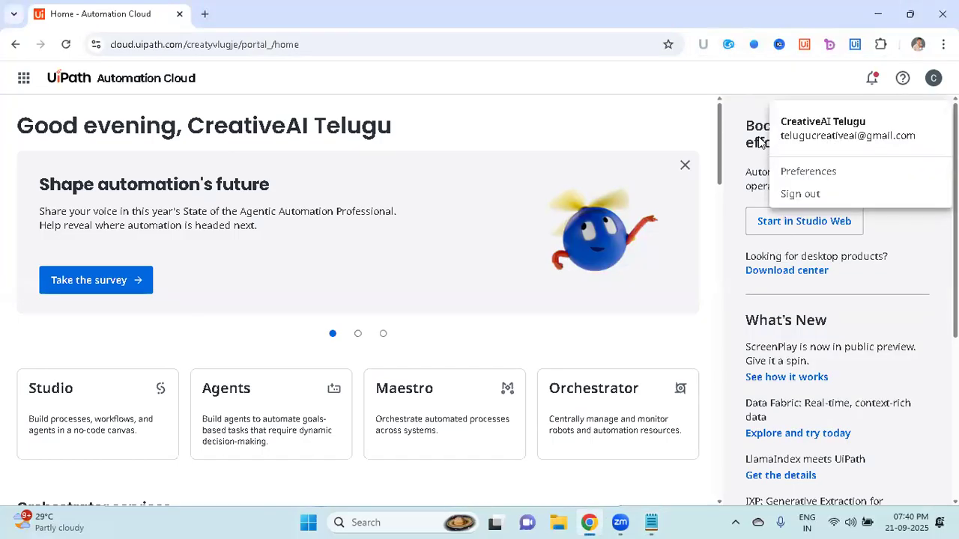
- Dismiss the account pop-up and go to Studio from the Automation Cloud home page
click(671, 117)
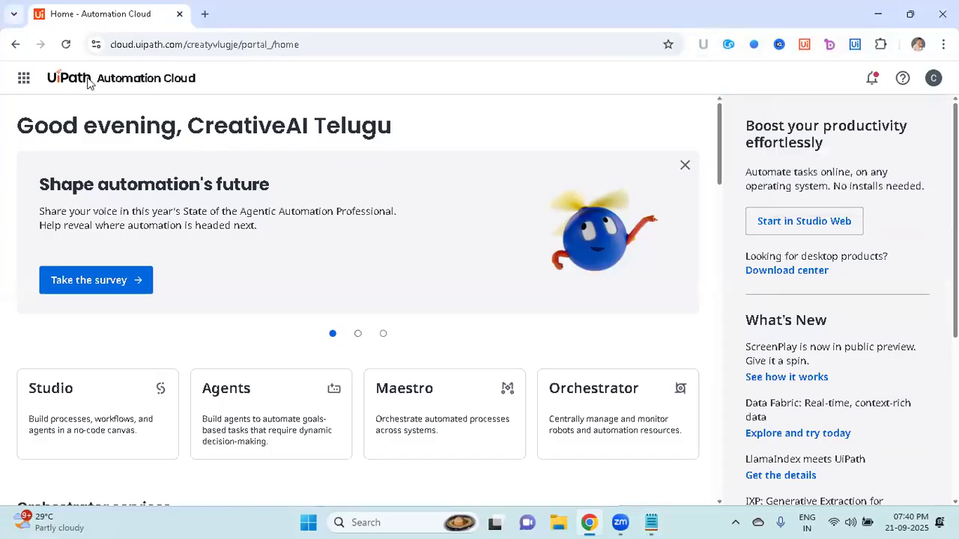
click(27, 82)
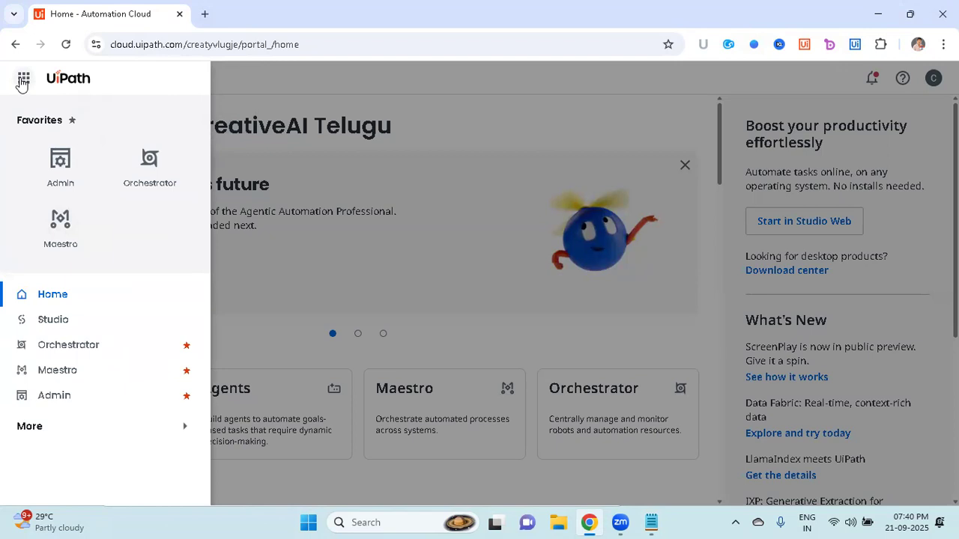
click(68, 323)
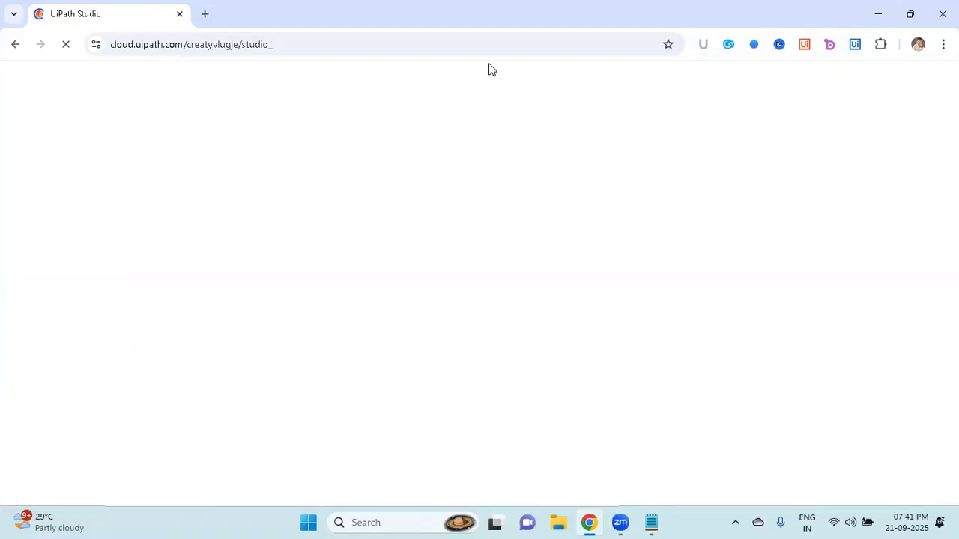
- Check the Agent line in the Notepad notes, return to UiPath Studio and create a new Agent project
click(653, 522)
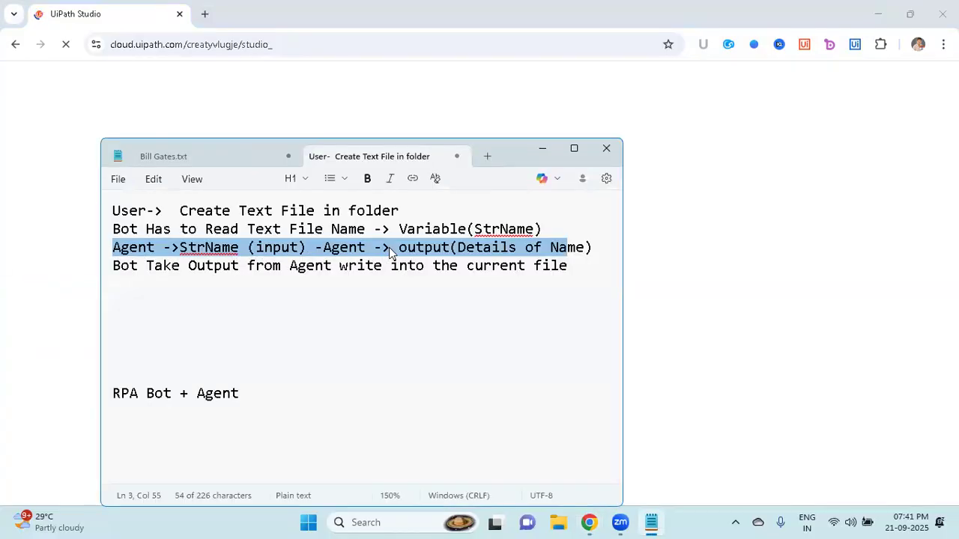
click(543, 149)
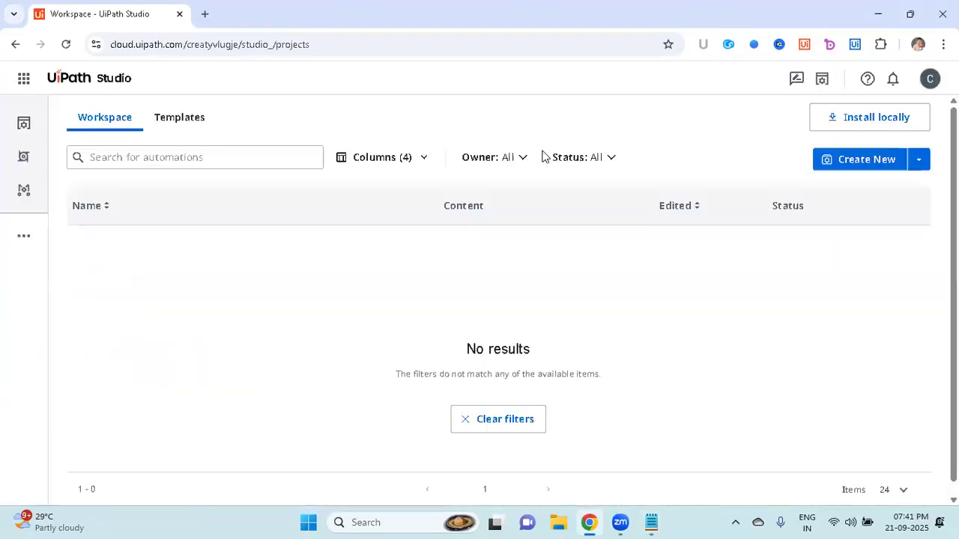
click(920, 166)
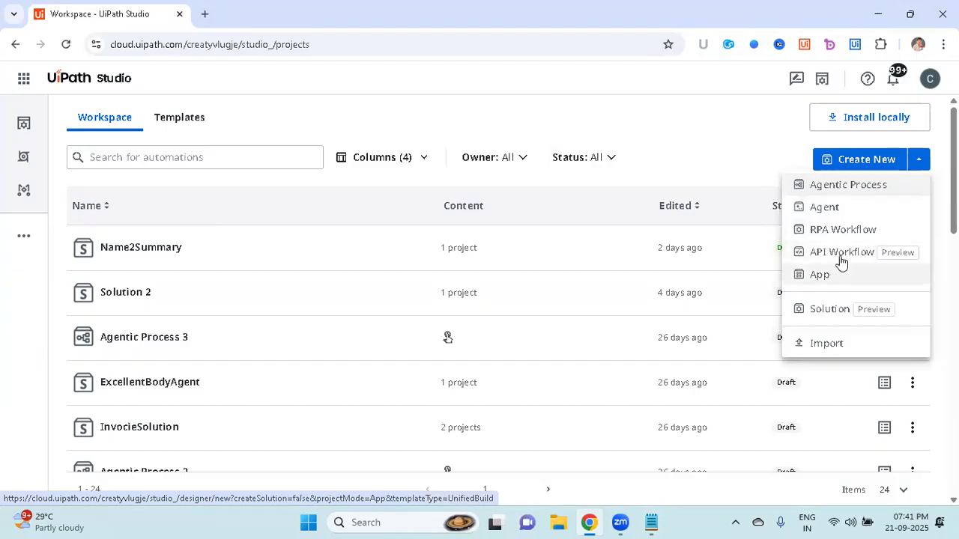
click(825, 207)
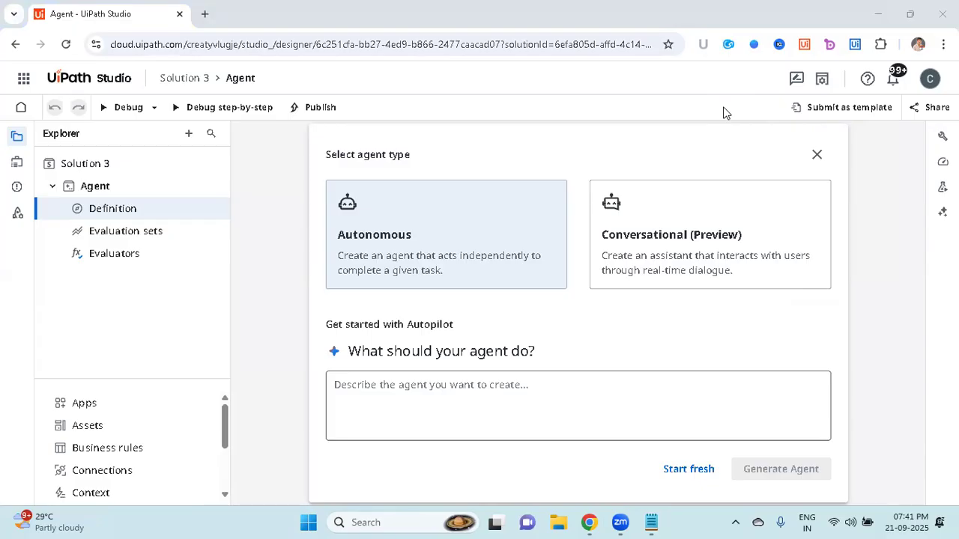
- Go to the UiPath Agents service and start building a new agent from its home page
click(253, 178)
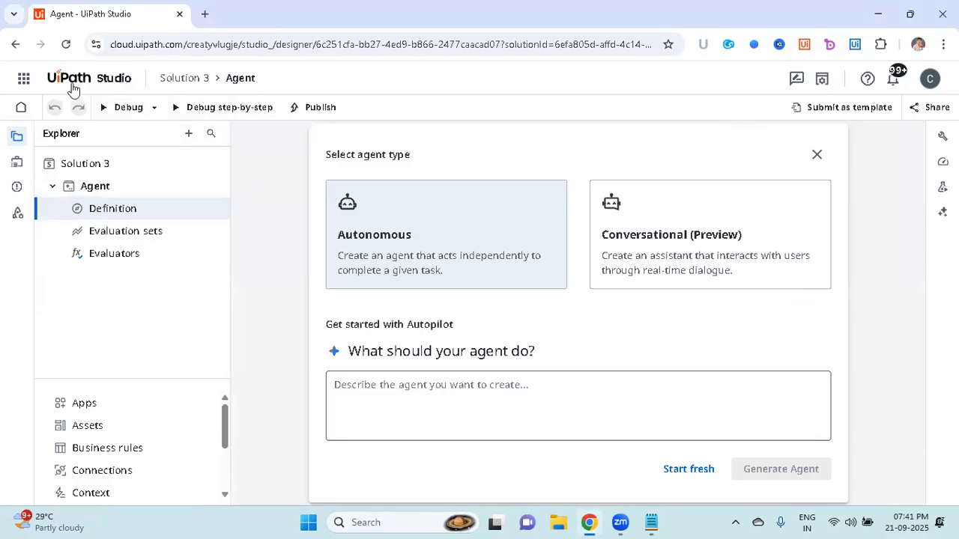
click(25, 79)
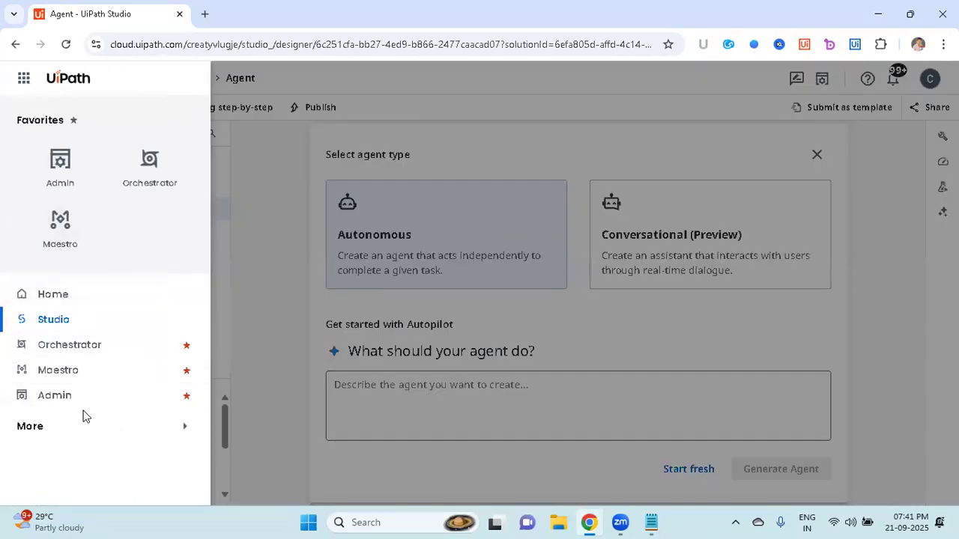
click(82, 439)
scroll(84, 441, down, 3)
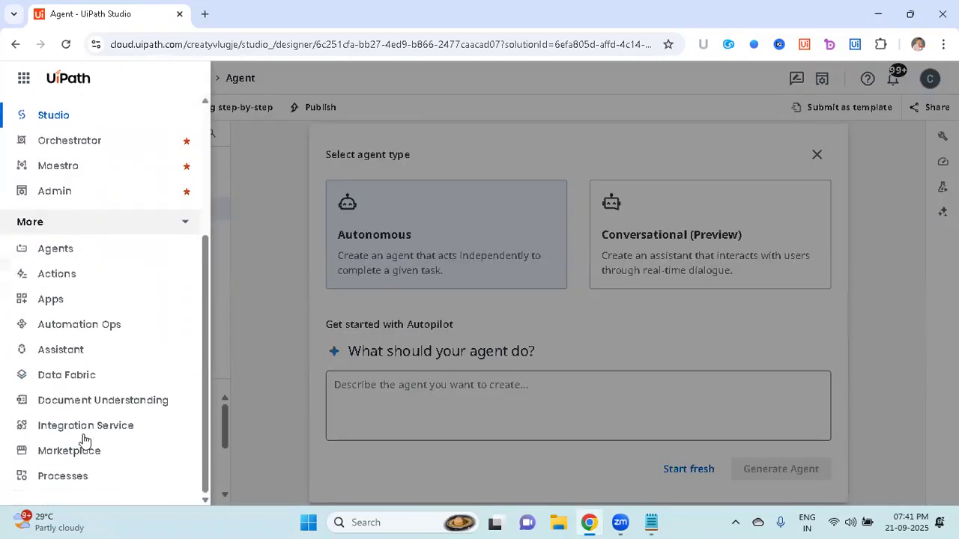
click(75, 250)
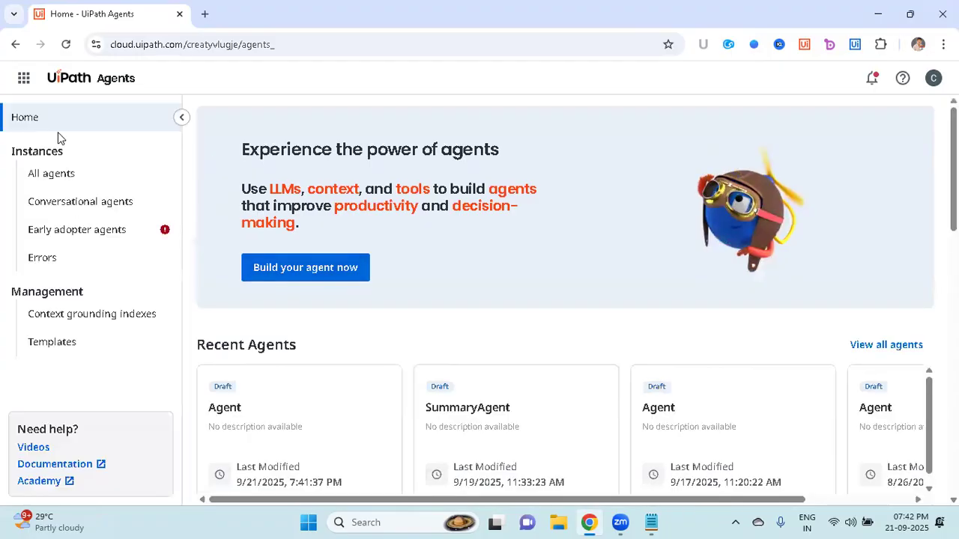
click(302, 276)
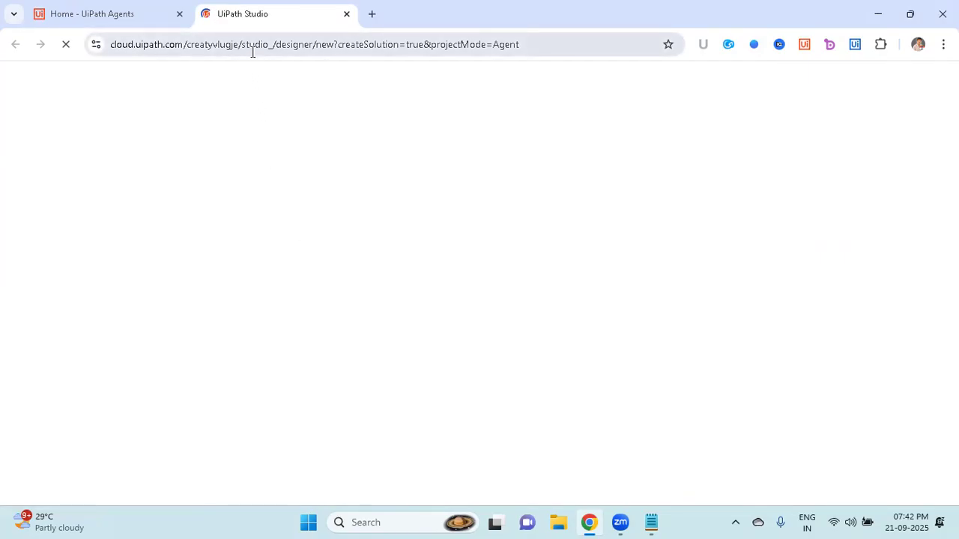
click(129, 21)
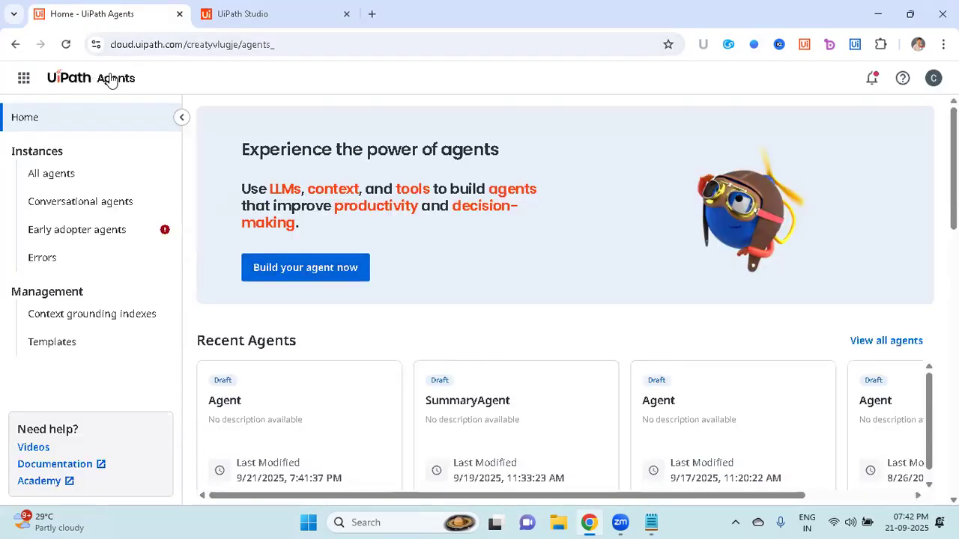
click(202, 24)
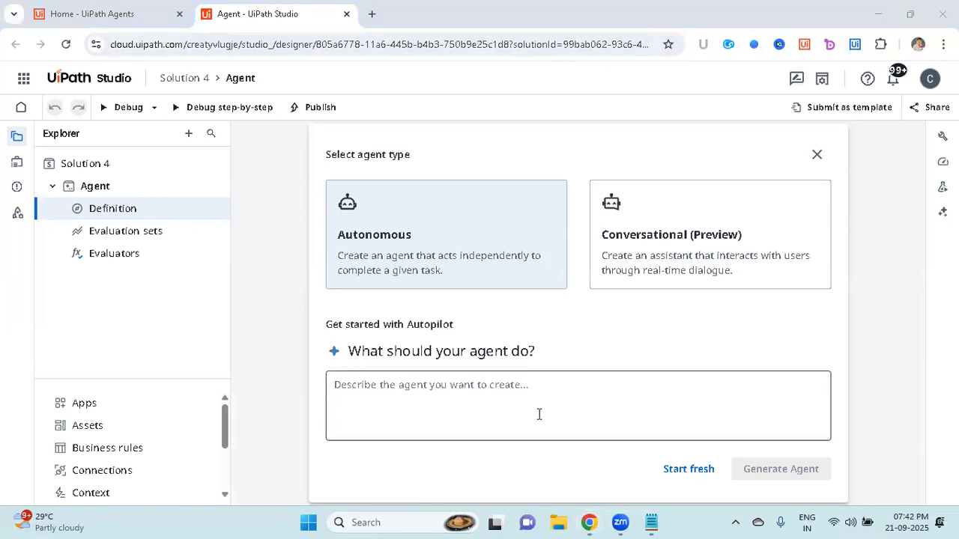
- Begin the agent description with "you are an ai agent where you take a name as input"
click(516, 399)
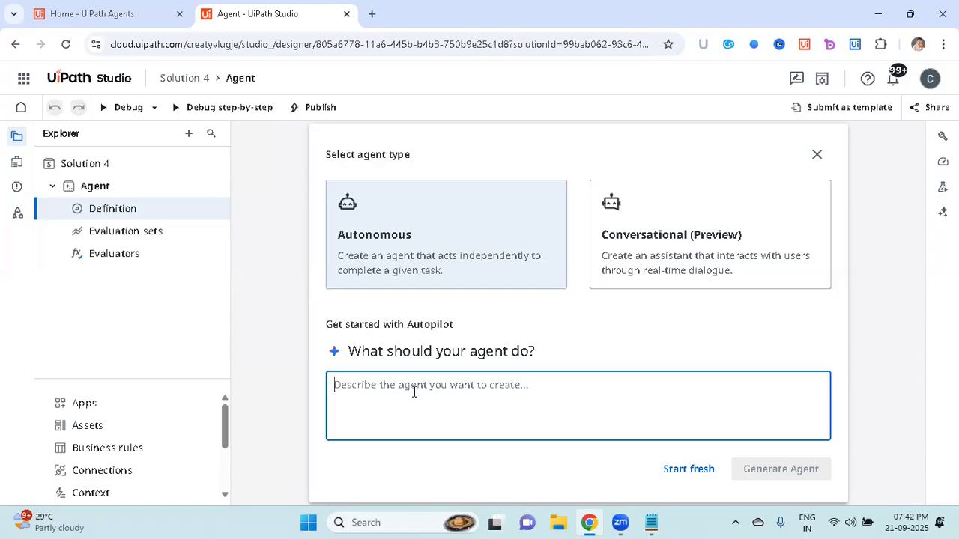
text(you are a)
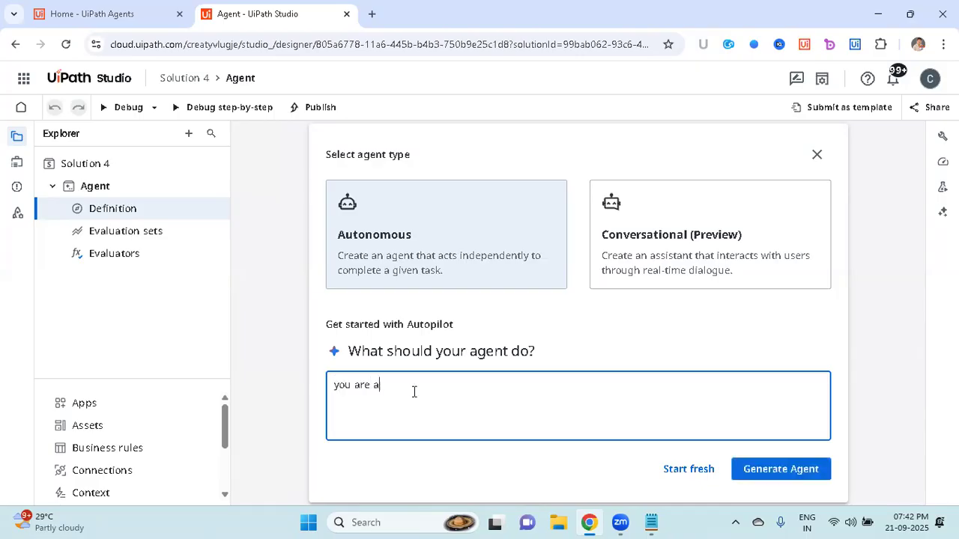
text(n ai agent where you taken)
key(BackSpace)
text(a name)
key(BackSpace)
key(BackSpace)
key(BackSpace)
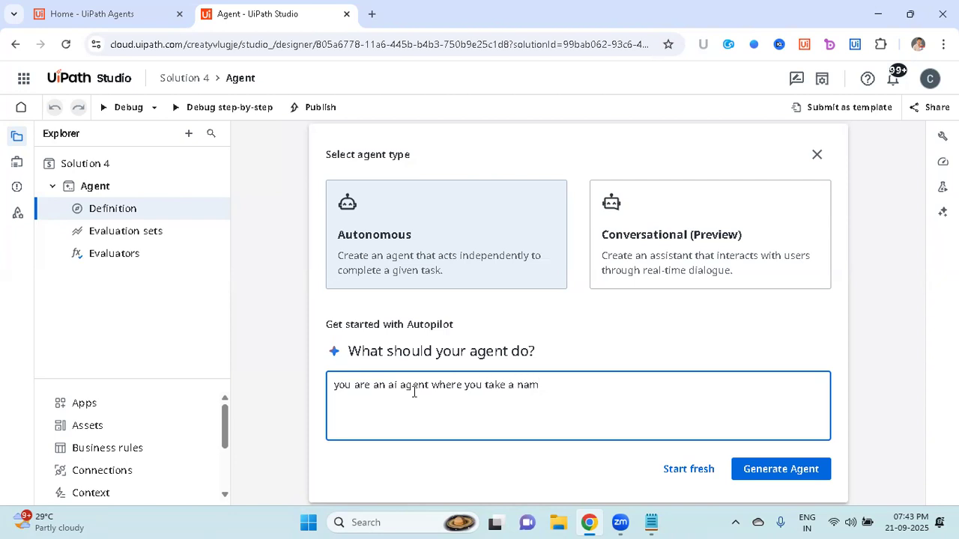
key(BackSpace)
text(name as input)
- Add the note "(this might be cityname,personname)" to the agent description
text( (this mi)
text(ghgt)
key(BackSpace)
key(BackSpace)
key(BackSpace)
text(ht be cityname,personname))
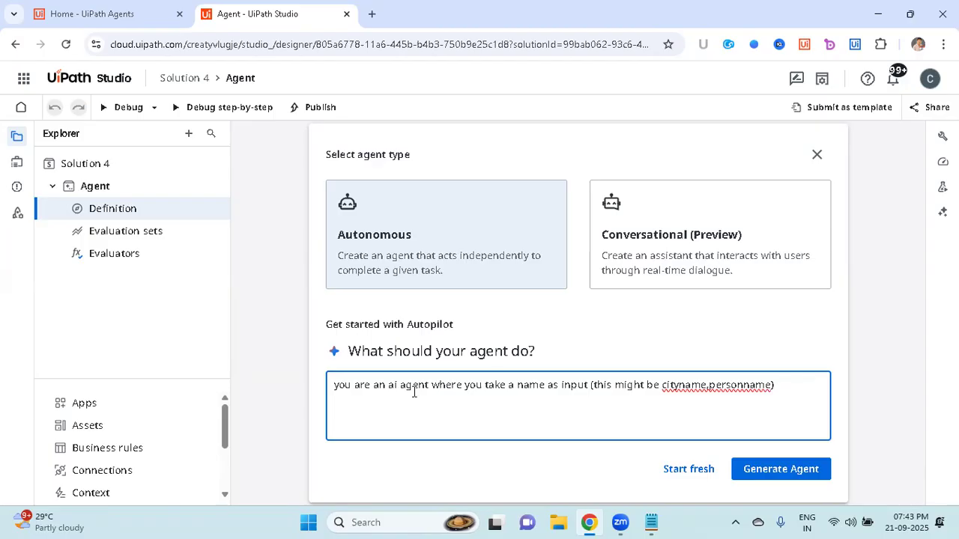
- Continue the agent description with ", you have to generaete some summary of that name"
text(.)
text( you ahve to)
key(BackSpace)
key(BackSpace)
key(BackSpace)
key(BackSpace)
key(BackSpace)
key(BackSpace)
text(h)
key(BackSpace)
key(BackSpace)
text(have to generaete some)
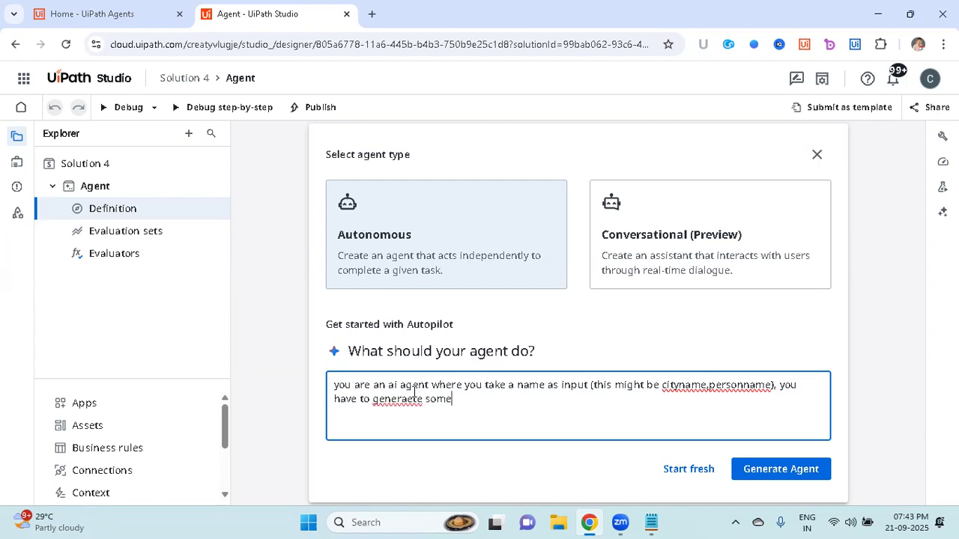
text( summary of that per)
key(BackSpace)
key(BackSpace)
key(BackSpace)
text(name )
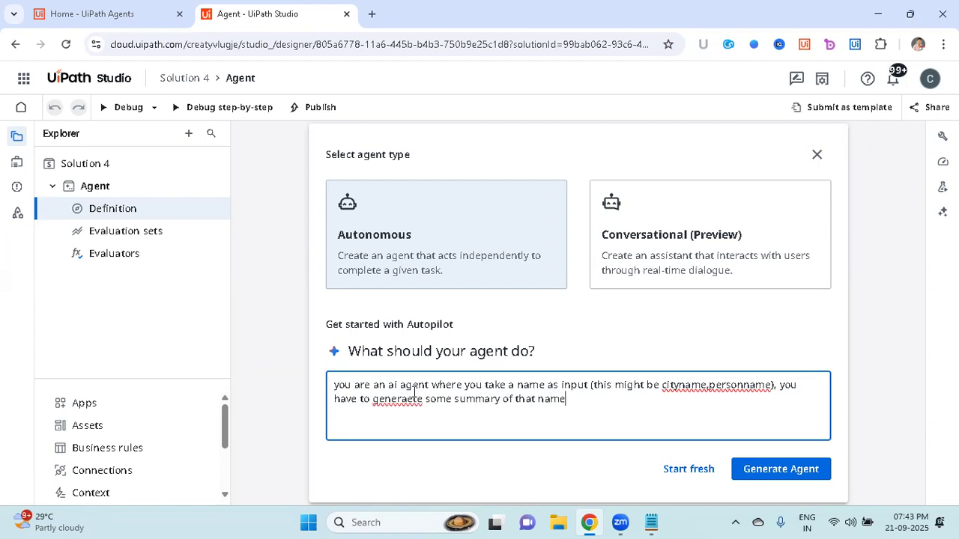
- Specify "in 150 chars in telugu lanugatge (means the sumery should be in telugu language)," in the agent description
text(in 150 chars)
text(in telugu lanugatge )
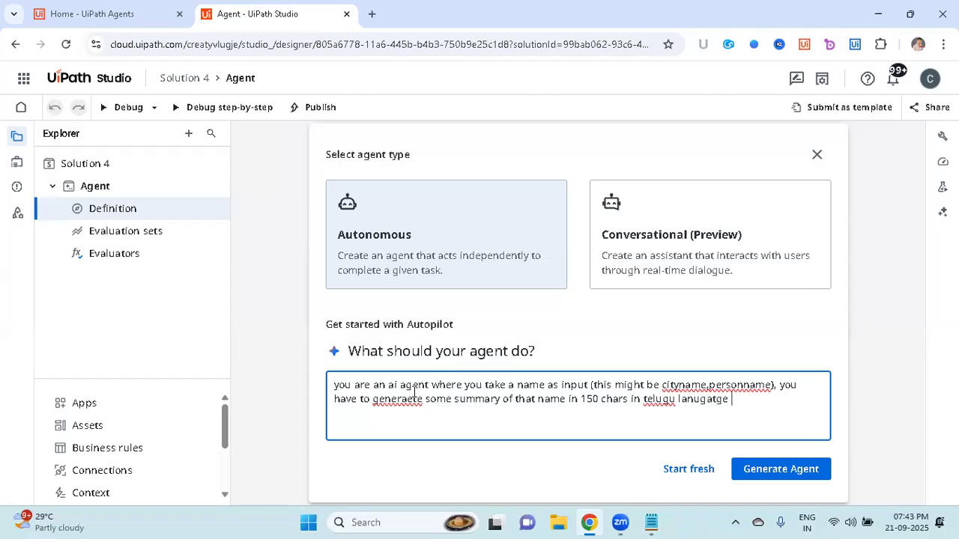
text((i)
text(means the sum)
text(m)
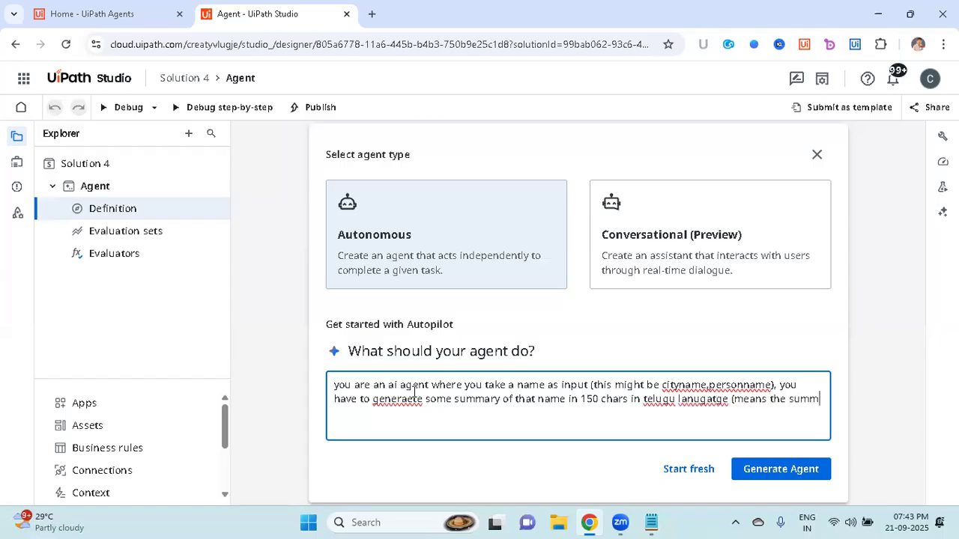
text(ery should be)
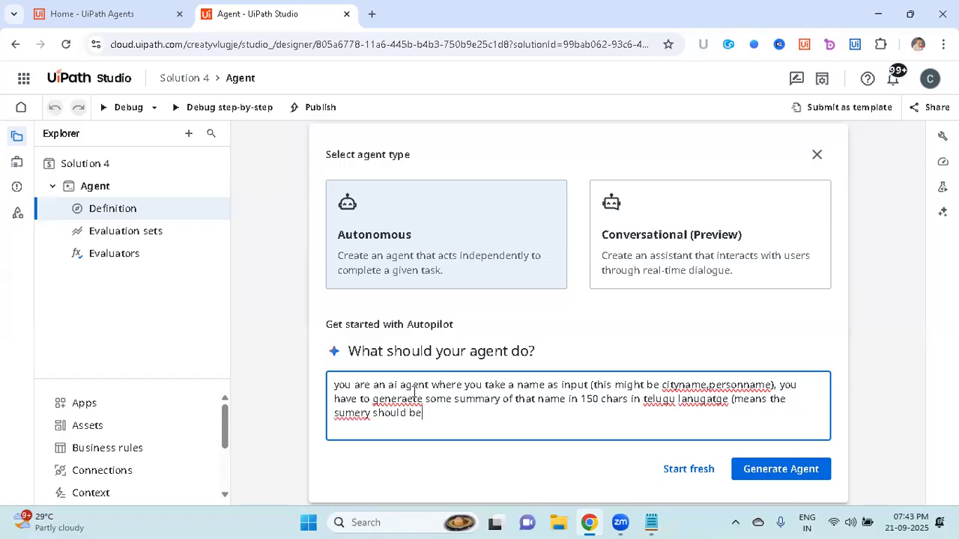
text( in telugu lanu)
key(BackSpace)
text(guage), )
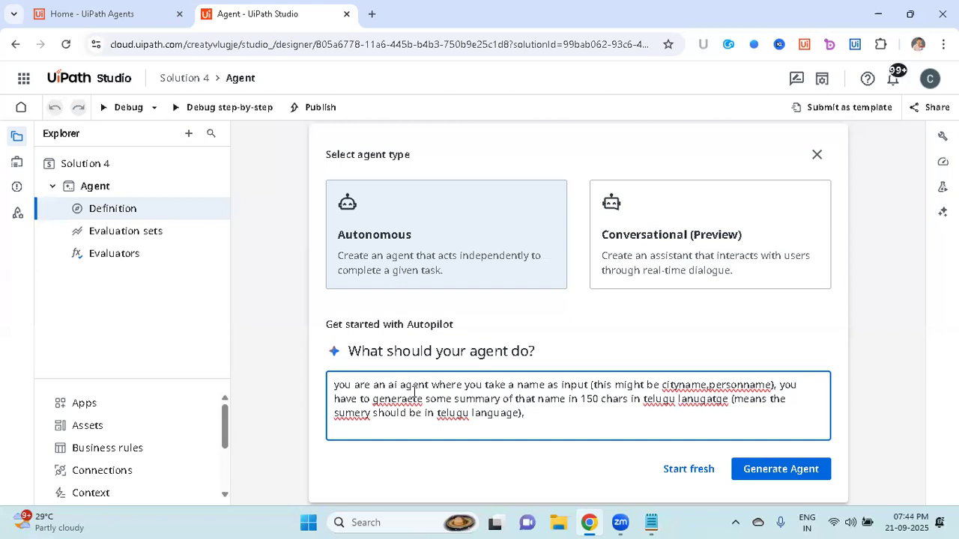
- Finish the description with "so summary is the output variable (name of vairable is Details)" and generate the agent
text(so summey r)
key(BackSpace)
key(BackSpace)
key(BackSpace)
key(BackSpace)
text(ary is the output)
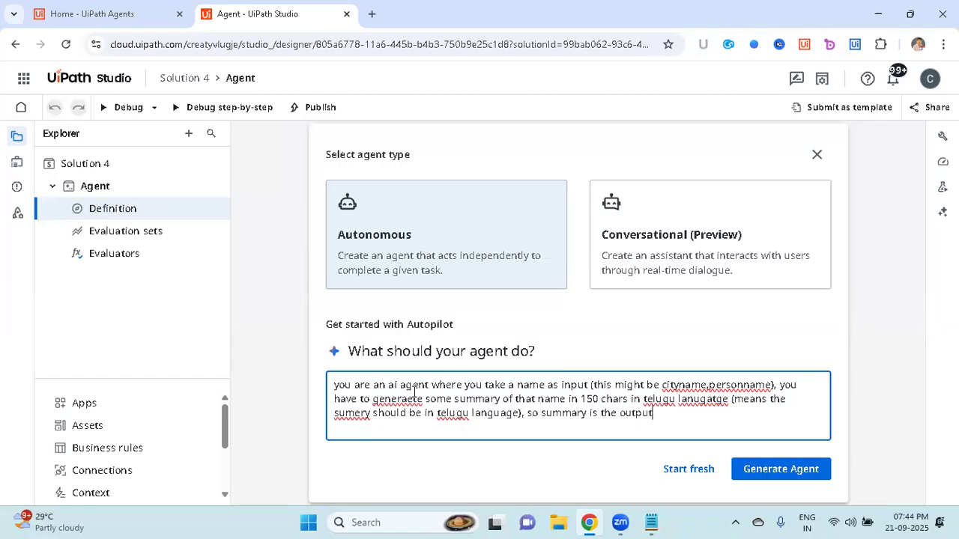
text( variable (name of vairable is D)
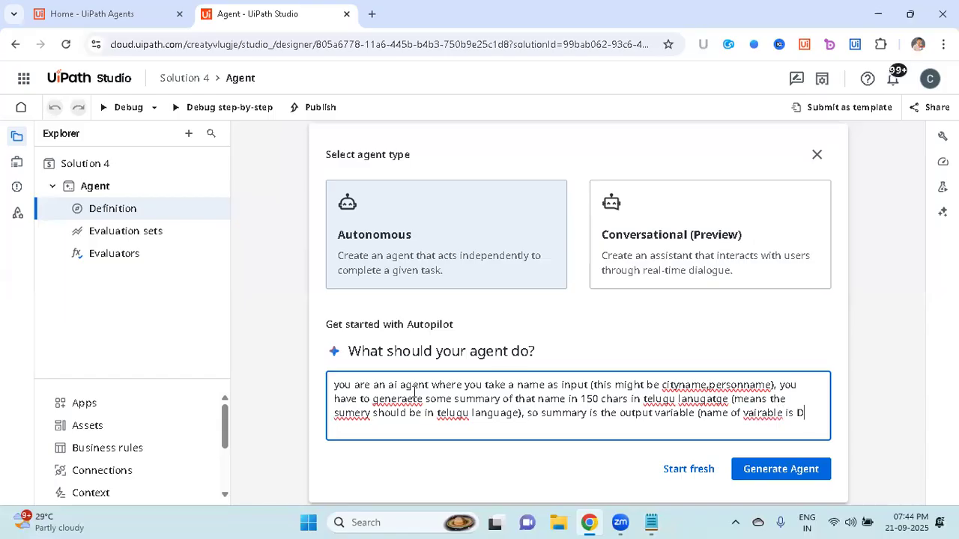
text(etails))
click(780, 469)
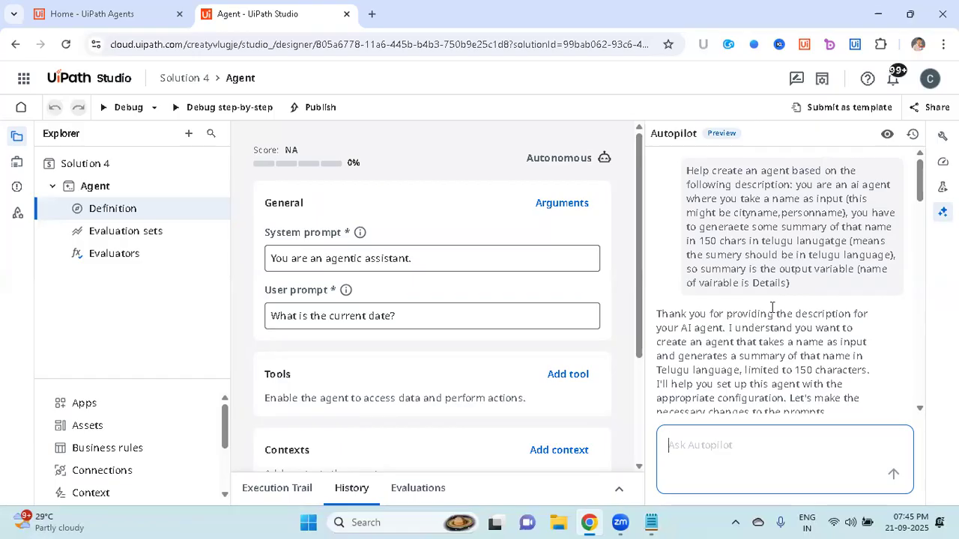
- Review Autopilot's suggested system prompt defining the agent's role and accept it
scroll(772, 307, down, 2)
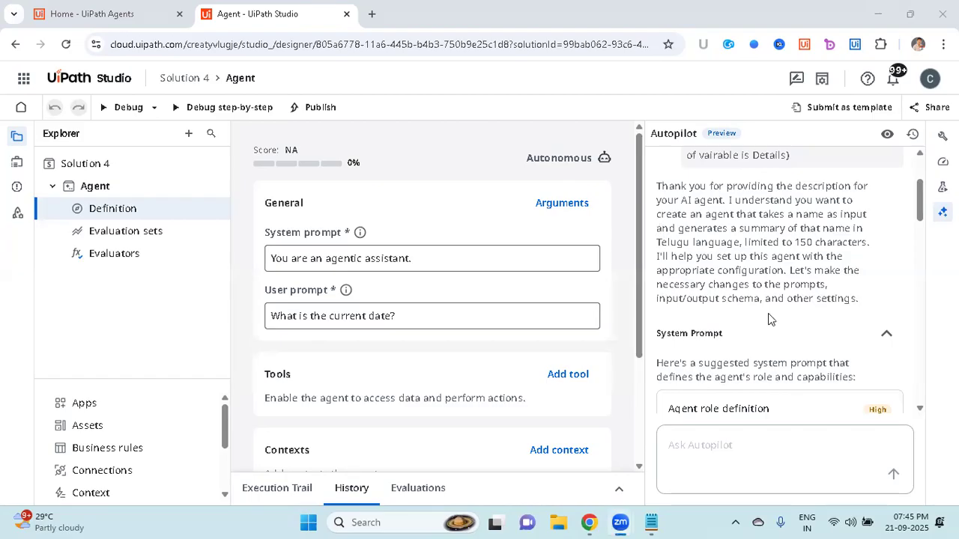
scroll(768, 314, down, 3)
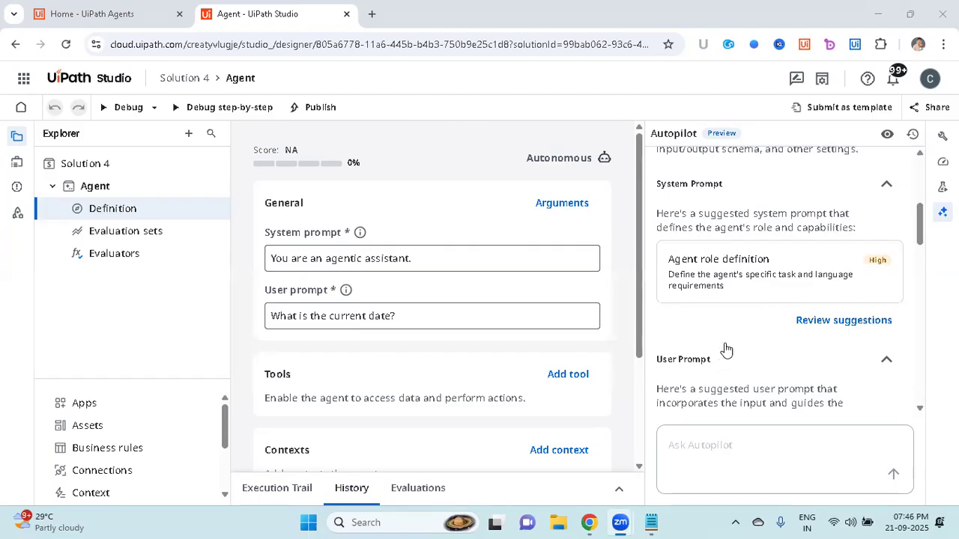
click(832, 321)
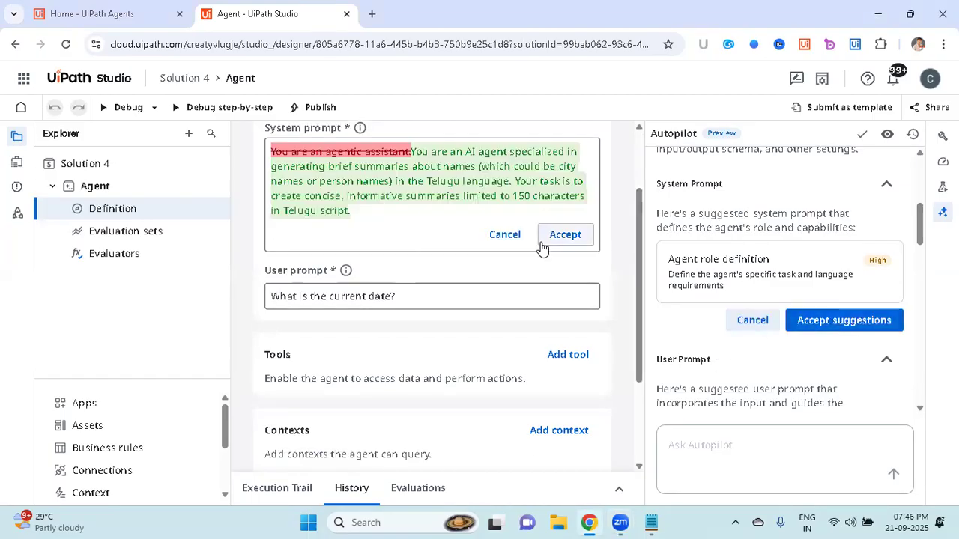
scroll(542, 248, up, 1)
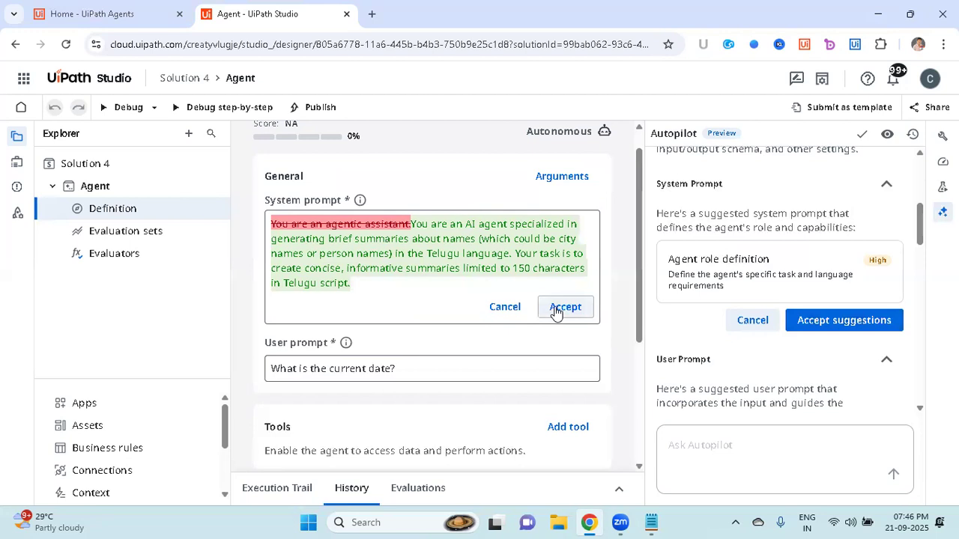
click(818, 320)
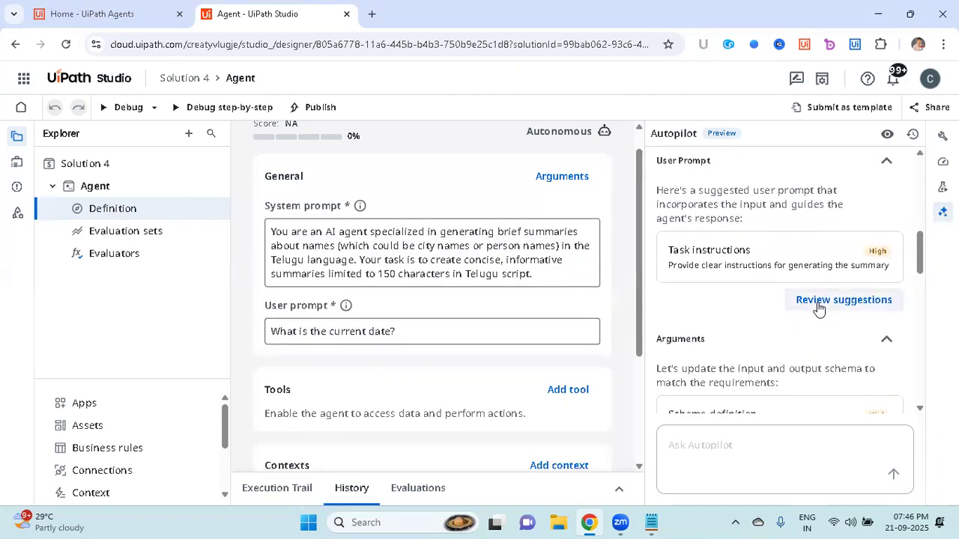
- Review Autopilot's suggested user prompt, highlighting {{name}} and the relevance instructions, and accept it
click(818, 304)
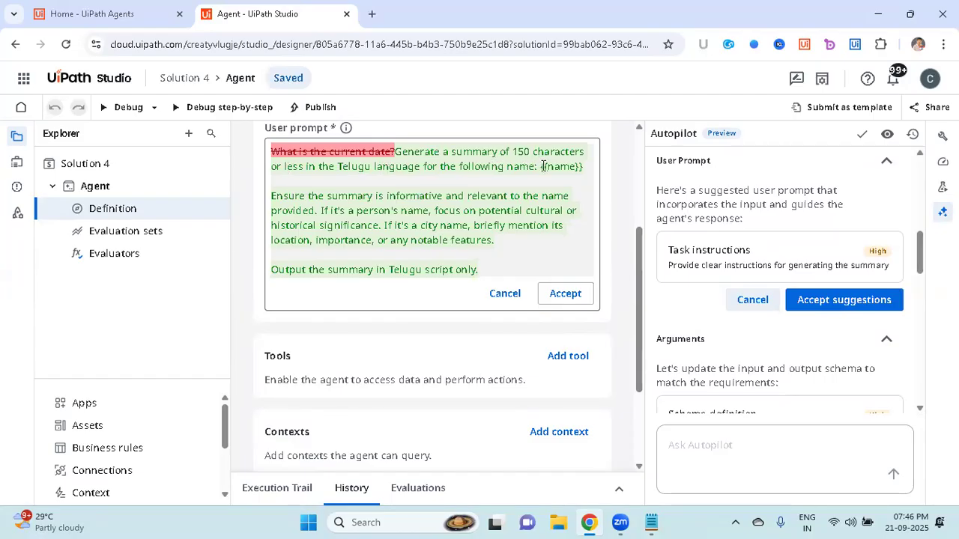
drag(538, 166, 583, 171)
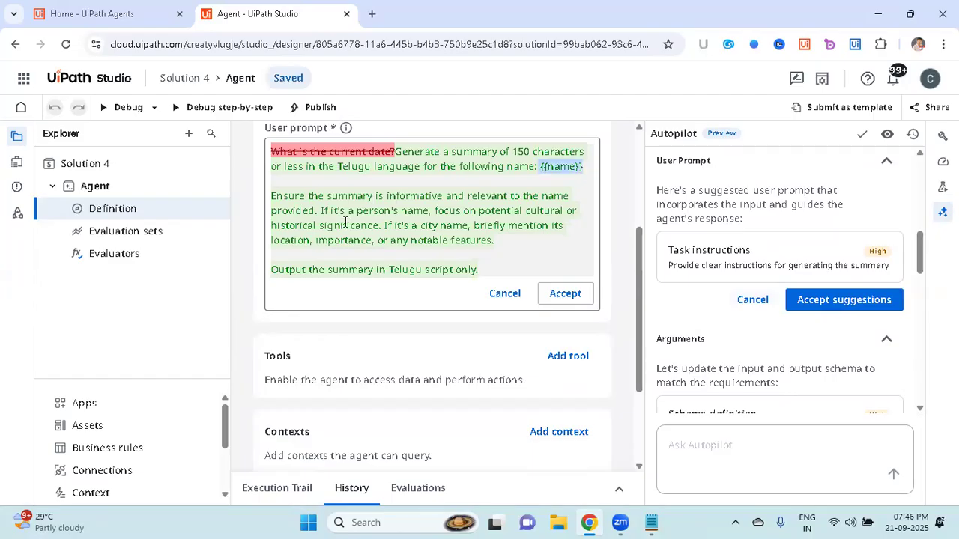
drag(271, 197, 576, 244)
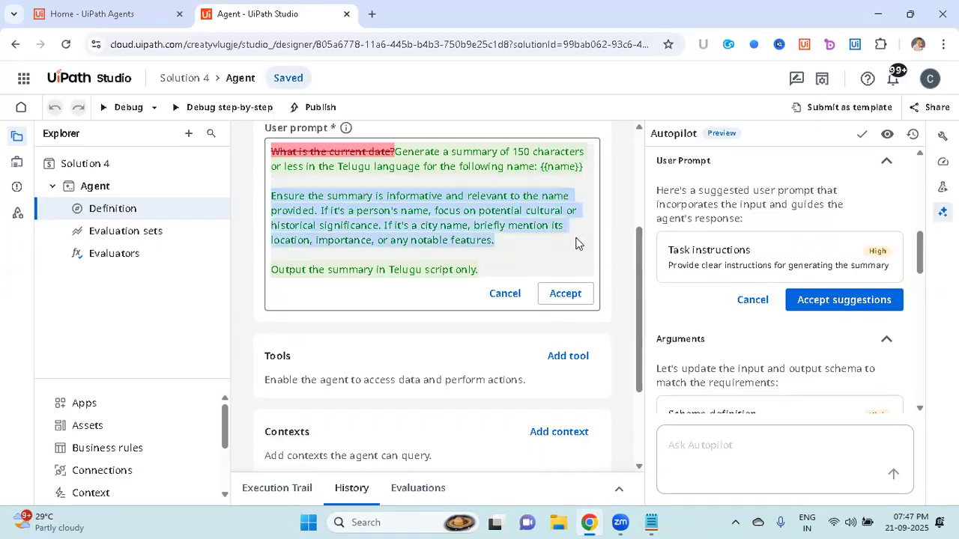
click(576, 243)
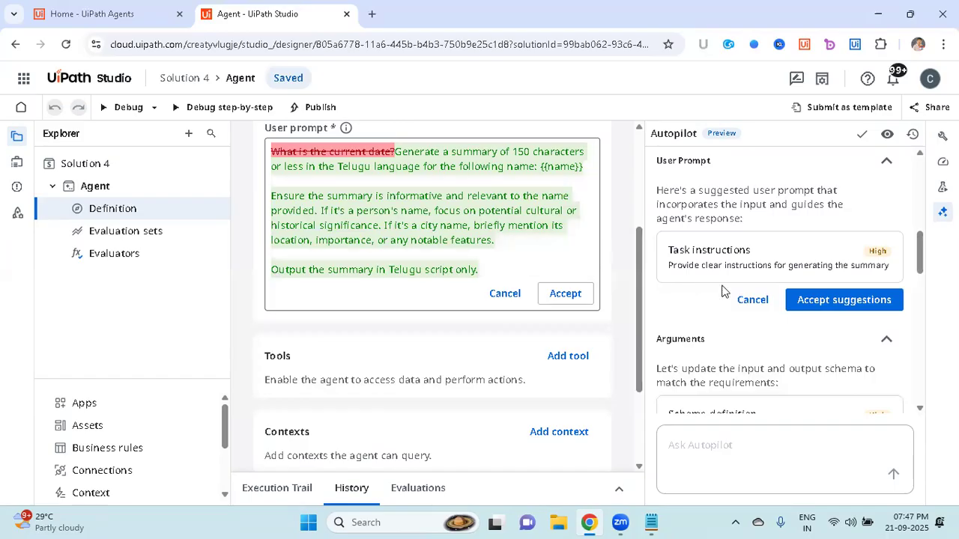
click(578, 295)
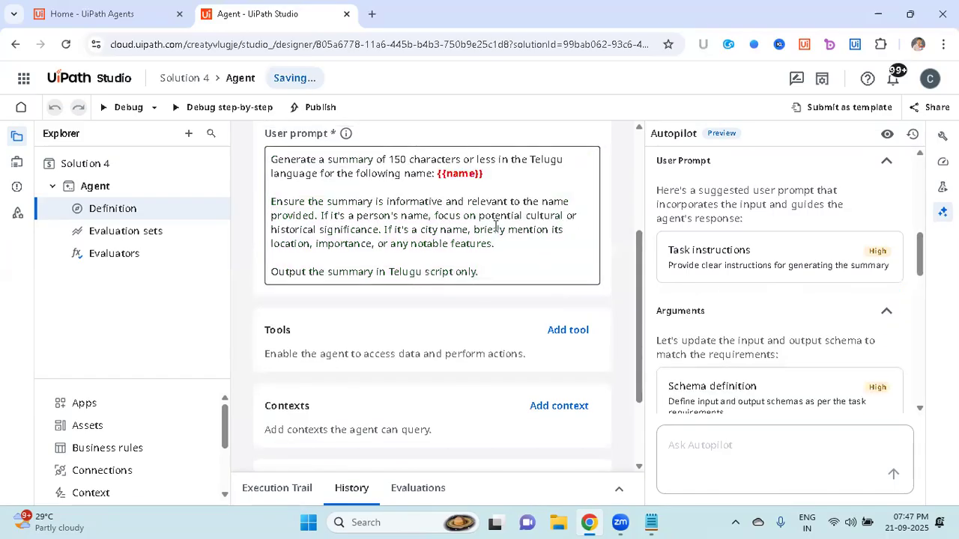
- Review both prompts with their explanations and check the {{name}} placeholder against the agent's input arguments
scroll(495, 225, up, 2)
scroll(495, 225, down, 1)
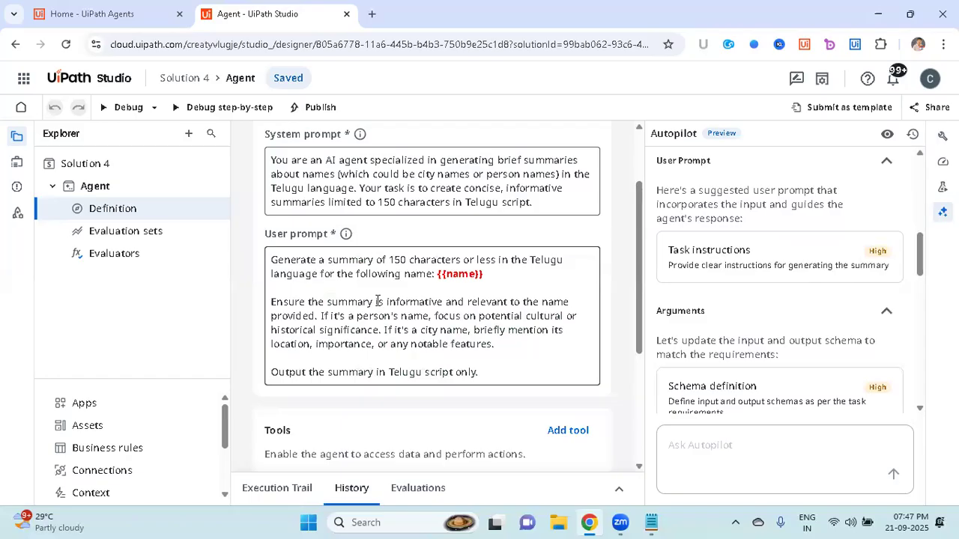
mouse_move(360, 135)
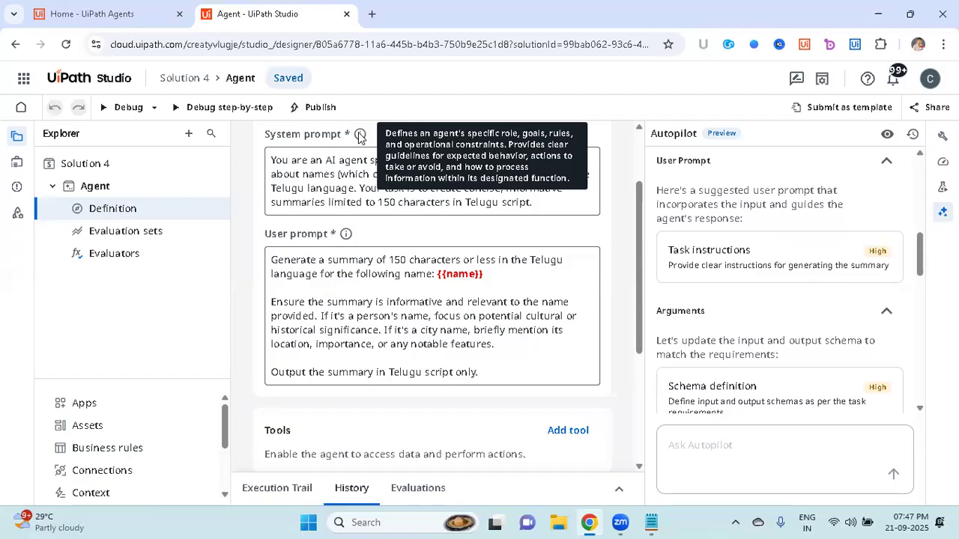
mouse_move(346, 235)
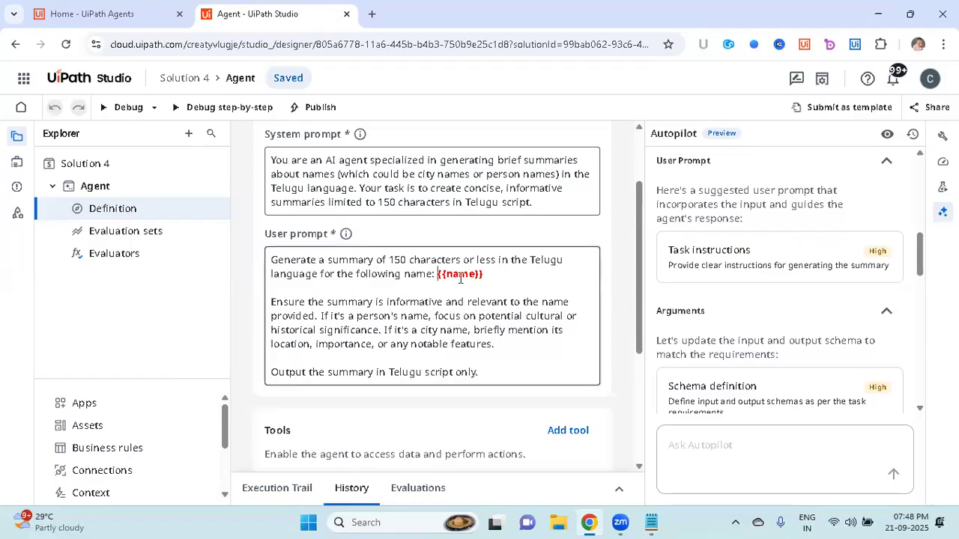
drag(437, 274, 490, 278)
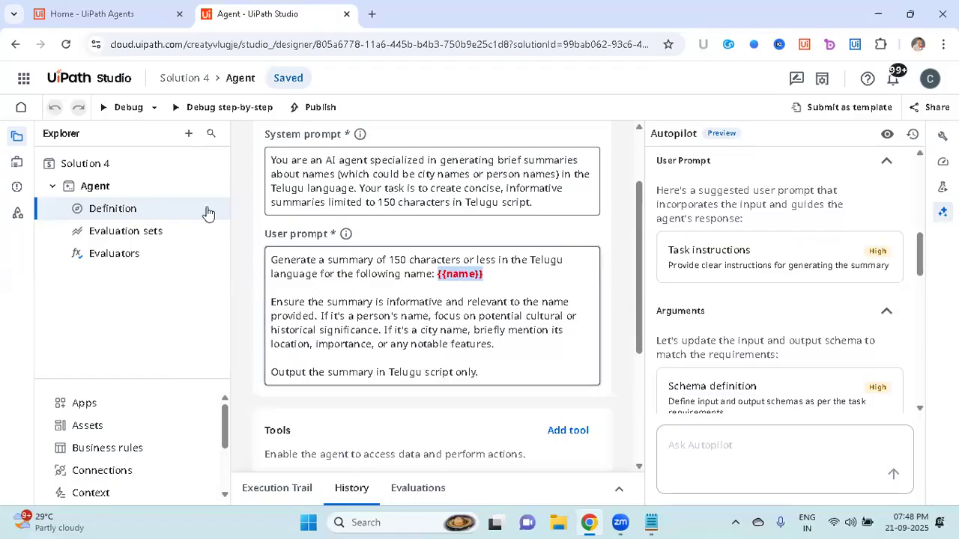
click(16, 168)
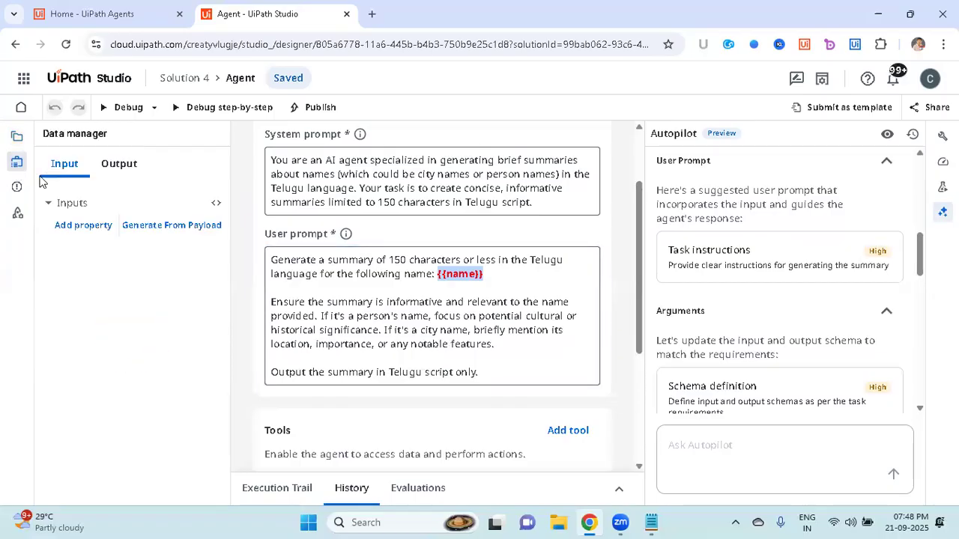
- Check the agent's current input and output arguments, review Autopilot's remaining suggestions, and accept the suggested schema definition
click(120, 164)
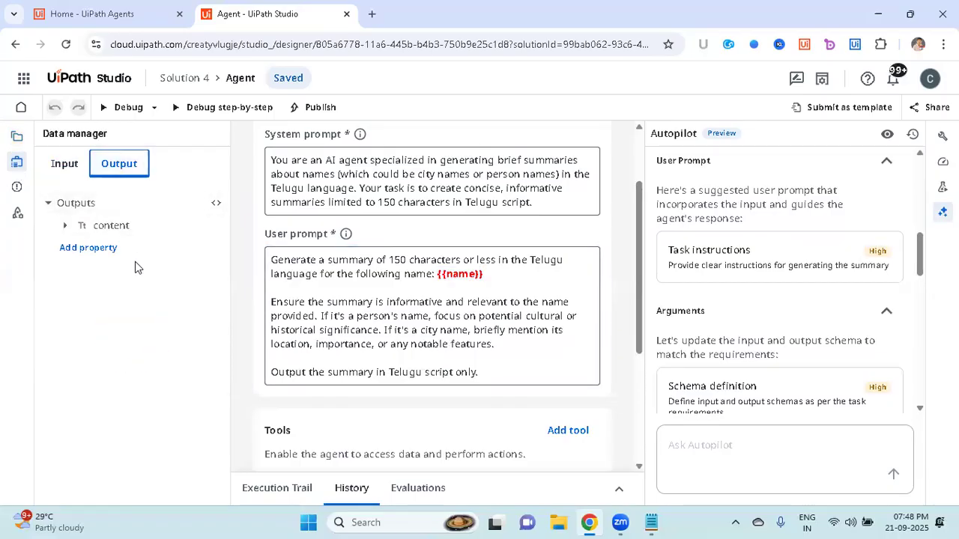
click(71, 171)
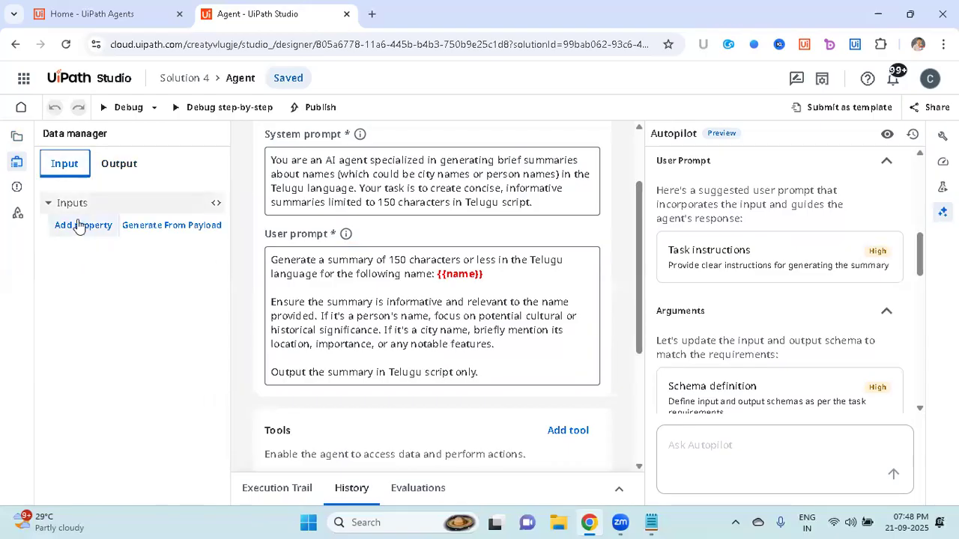
scroll(764, 339, down, 2)
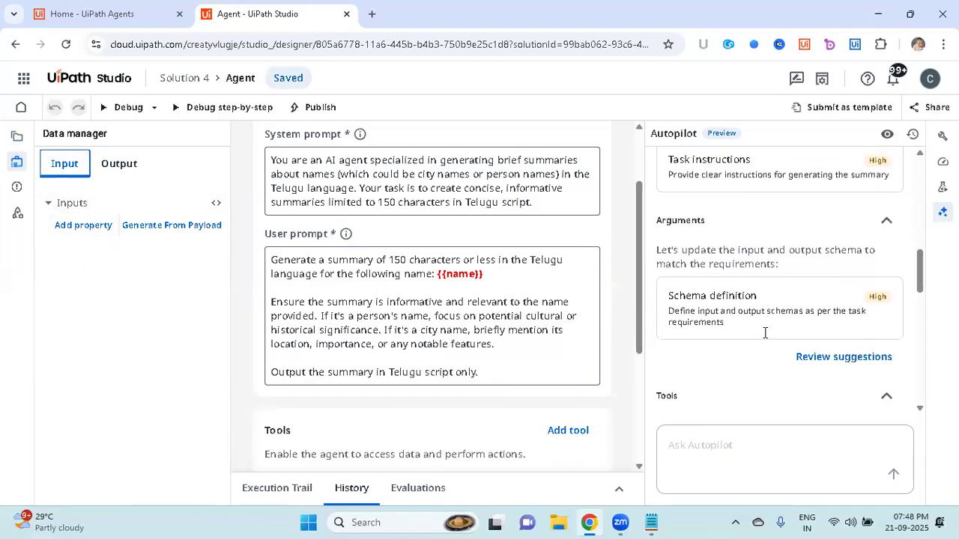
scroll(765, 338, down, 4)
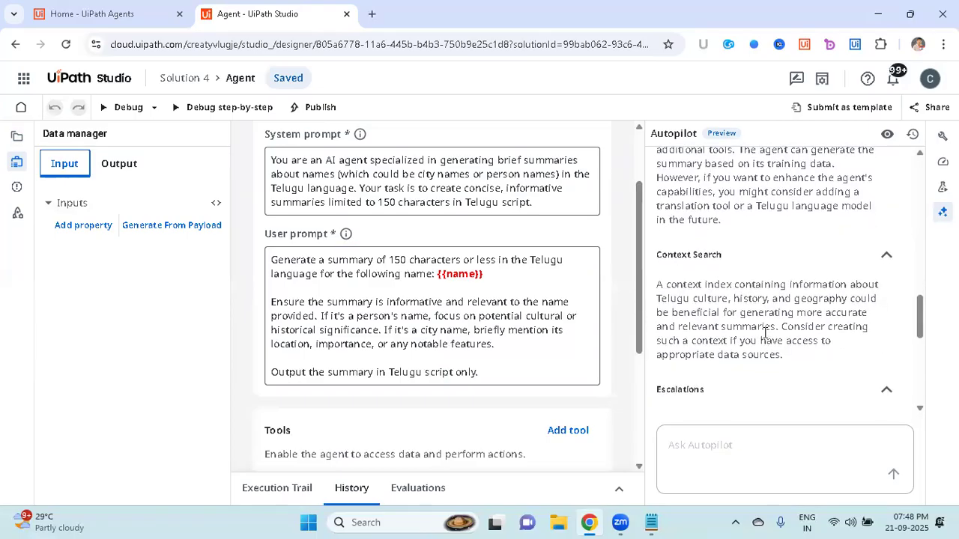
scroll(765, 336, down, 1)
scroll(765, 337, up, 7)
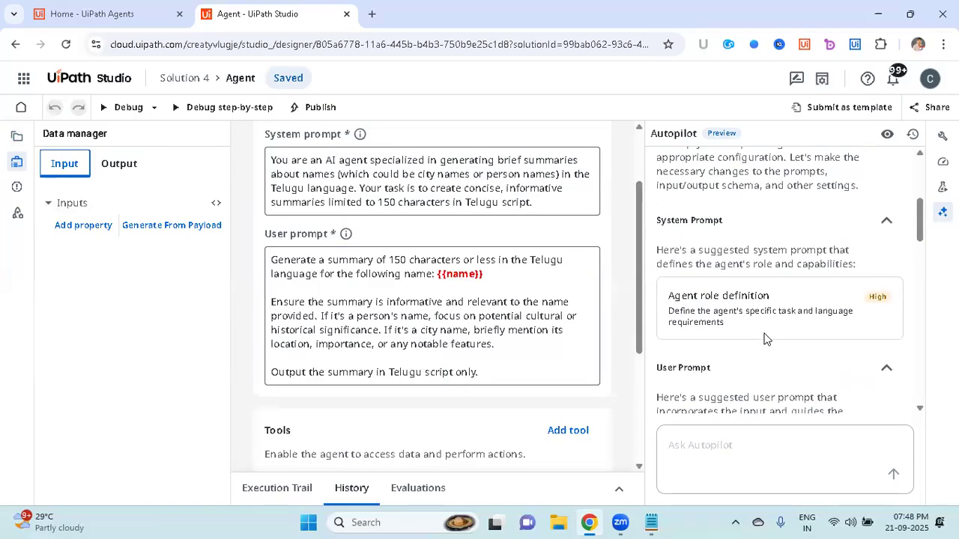
scroll(764, 339, up, 2)
scroll(765, 339, down, 4)
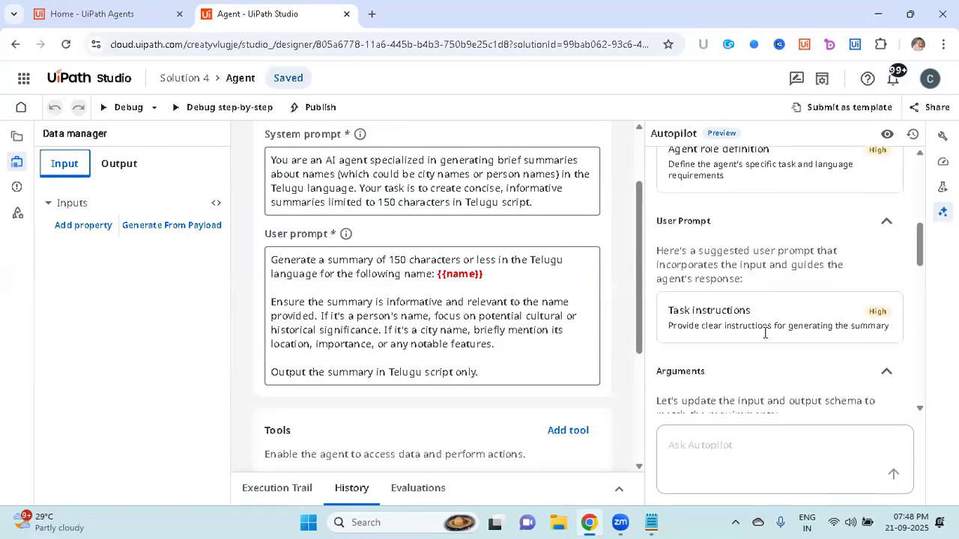
scroll(765, 338, down, 2)
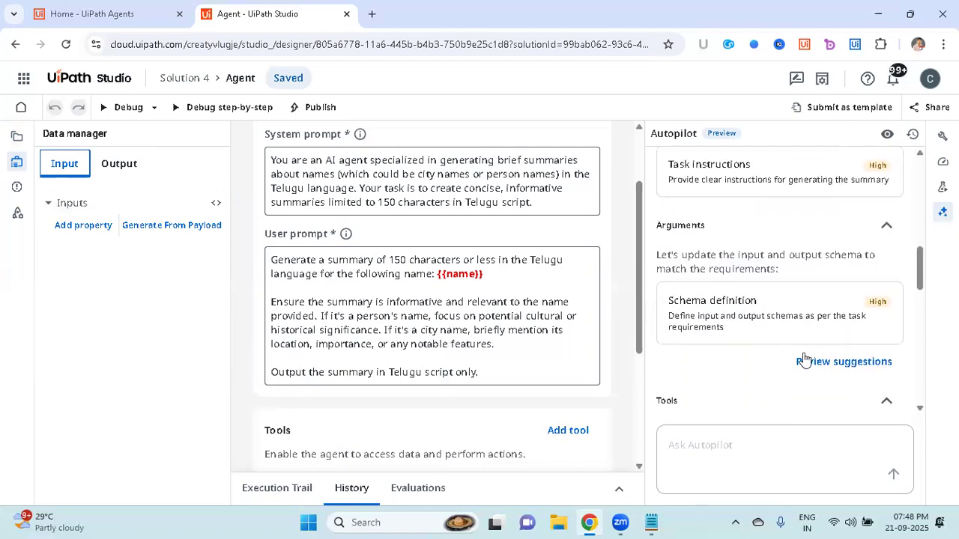
click(814, 364)
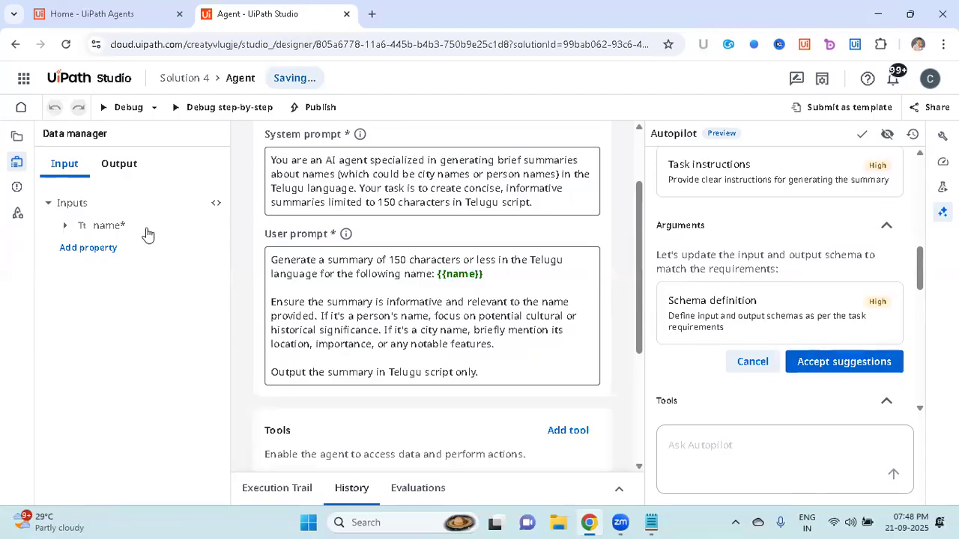
click(820, 366)
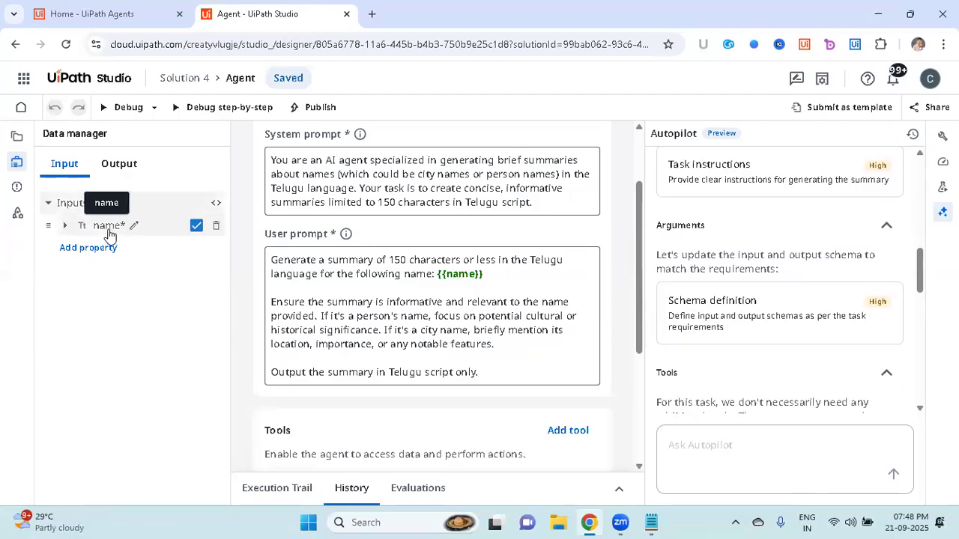
- Check the required setting of the name input and compare the agent's input and output arguments
click(195, 226)
click(195, 227)
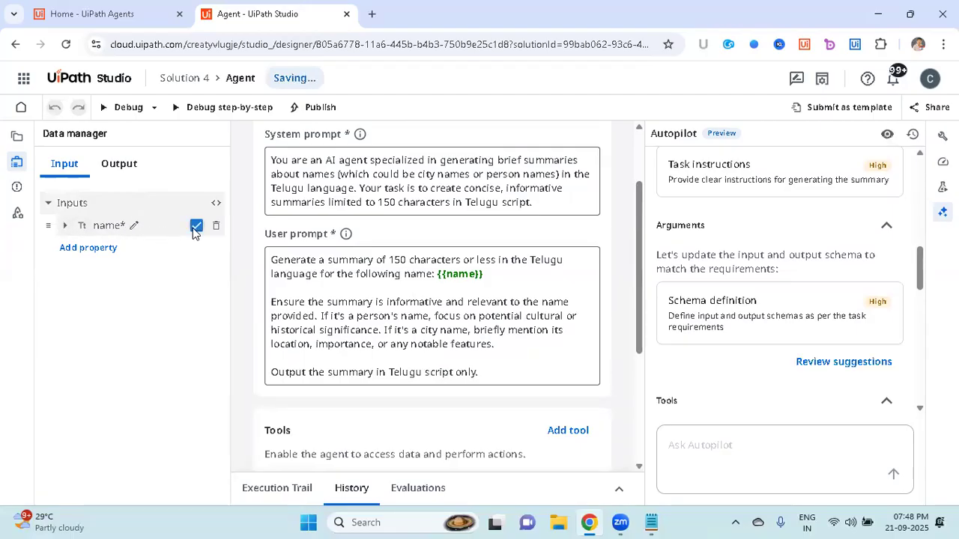
click(119, 163)
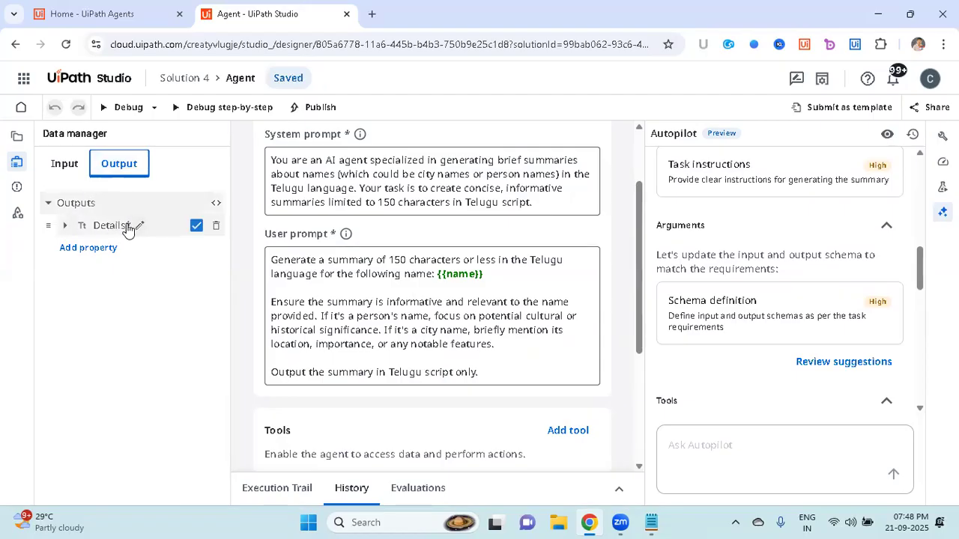
click(65, 163)
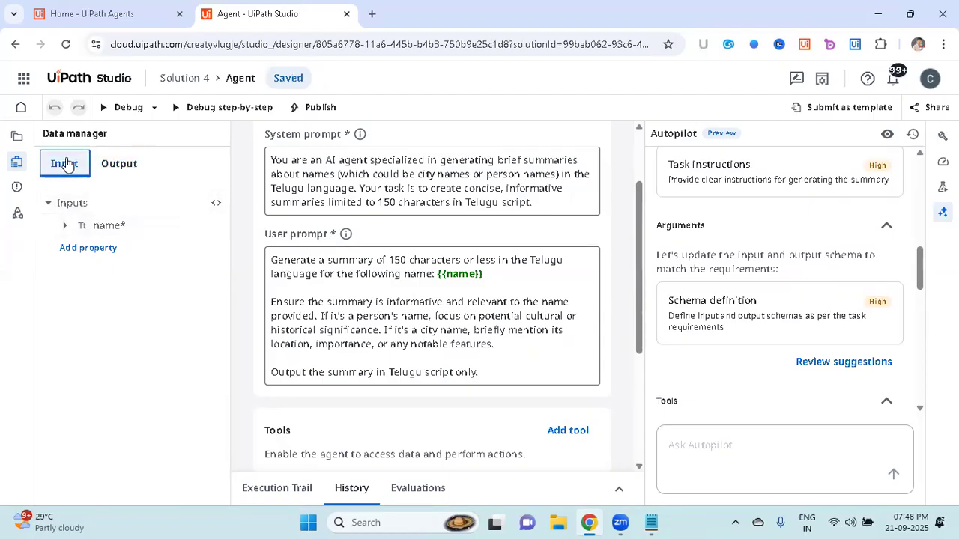
click(119, 164)
click(65, 163)
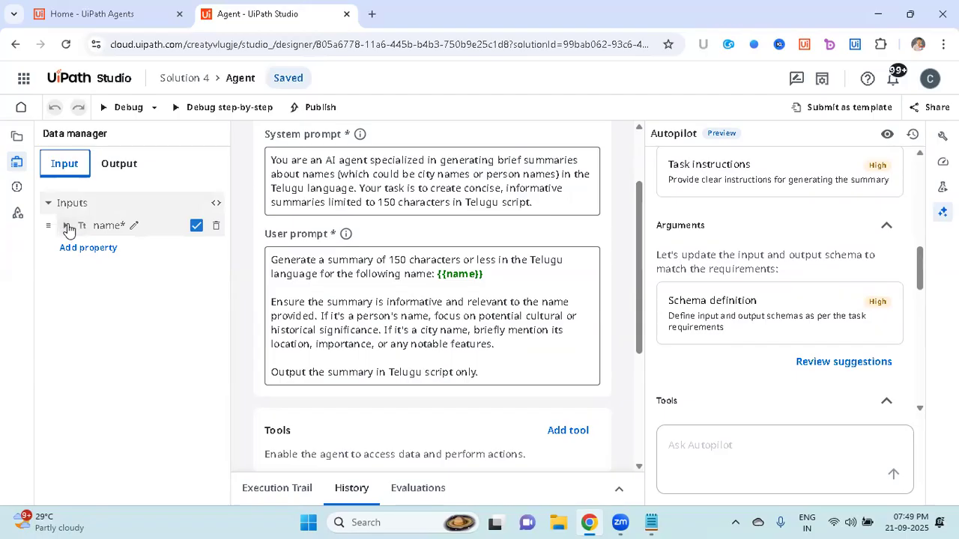
- Rename the agent's name input argument to InputName and check its placeholder in the user prompt
click(66, 226)
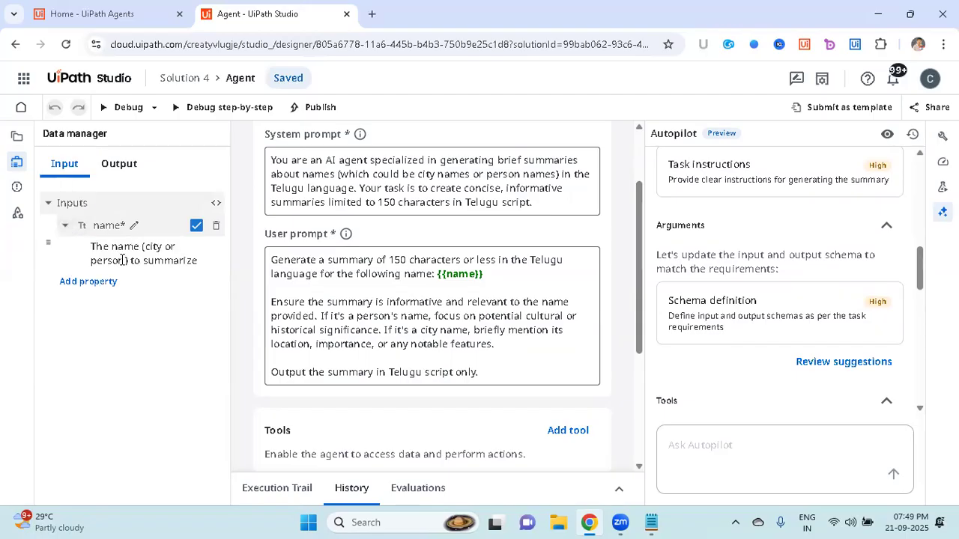
double_click(132, 226)
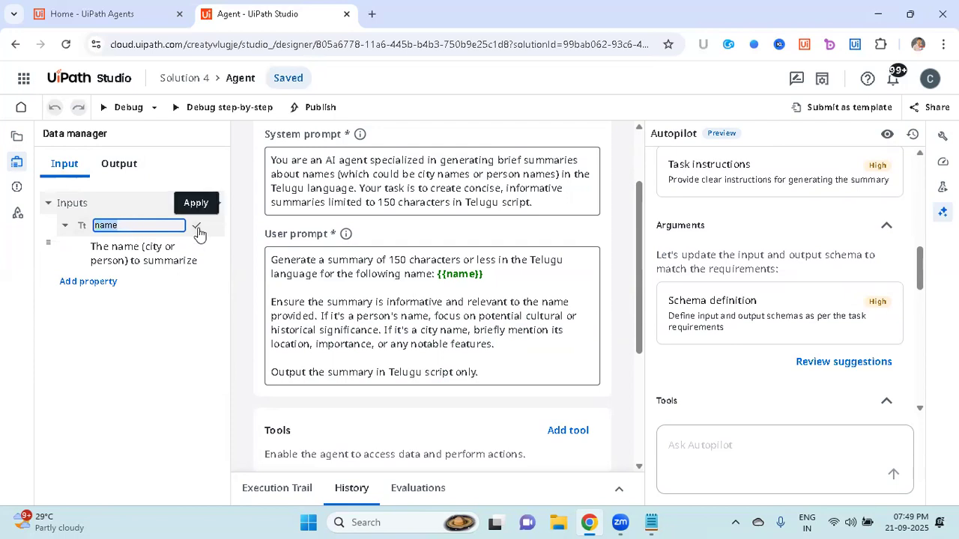
text(INputName)
click(198, 229)
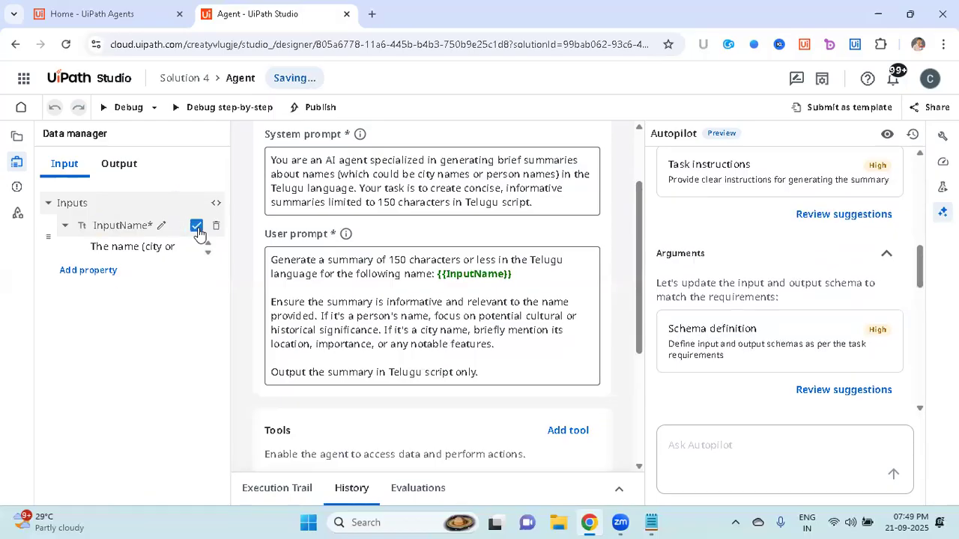
click(481, 274)
double_click(449, 274)
drag(436, 274, 514, 274)
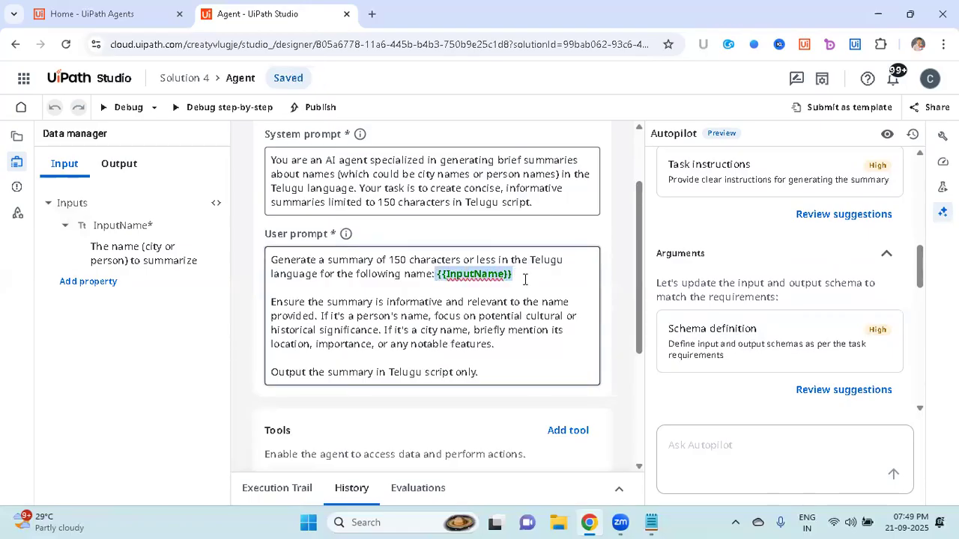
click(527, 280)
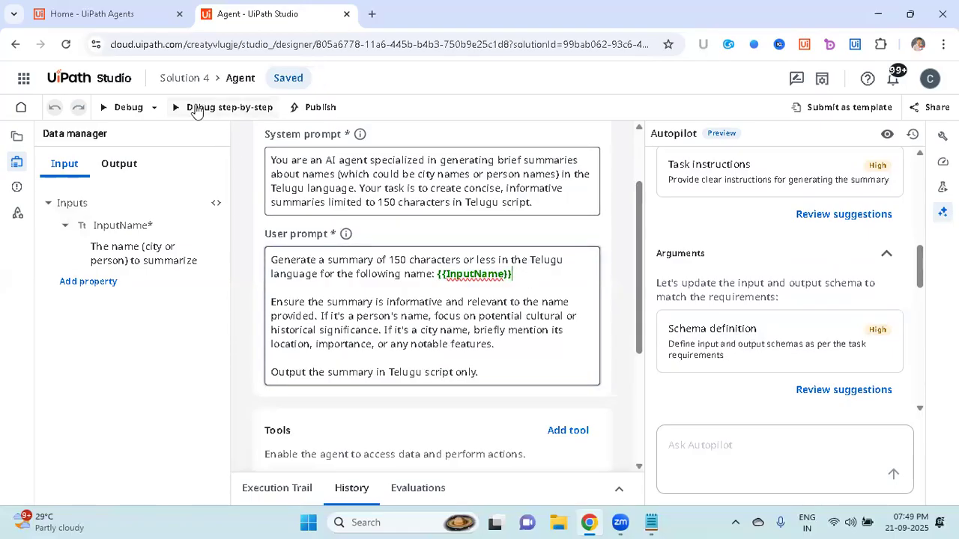
- Debug the agent with Chennai as the InputName value
click(140, 111)
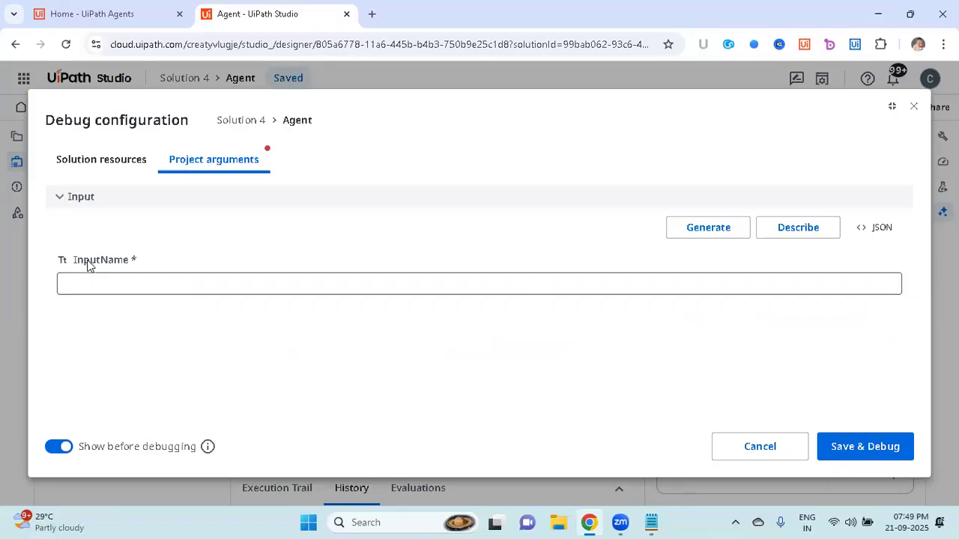
drag(75, 261, 156, 261)
click(148, 281)
text(Chennai)
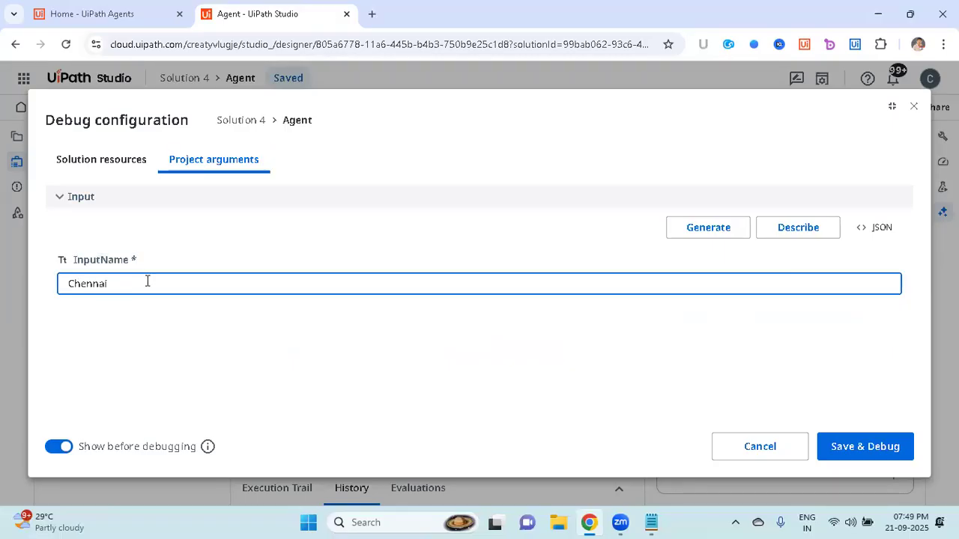
click(840, 448)
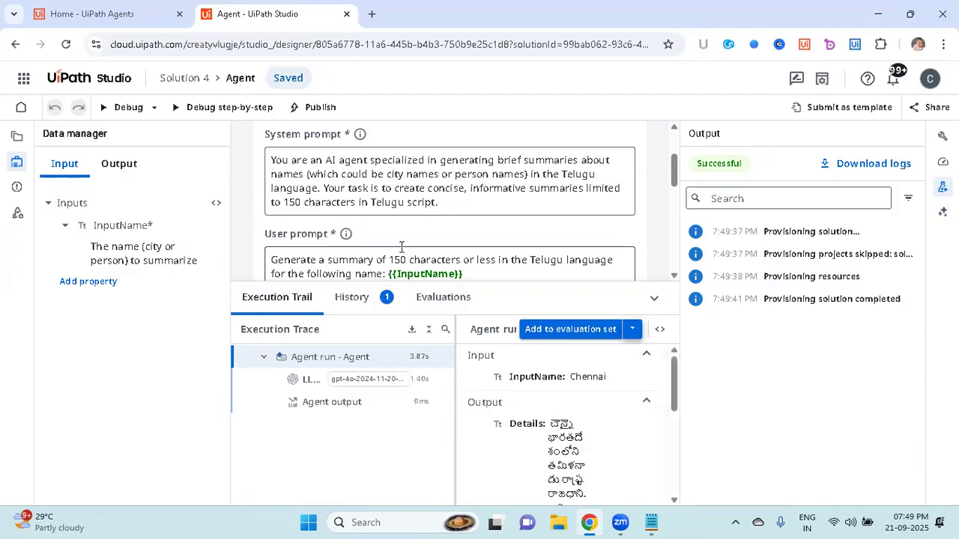
- Examine the Telugu summary in the Details output of the Chennai run and collapse the execution trail
double_click(519, 422)
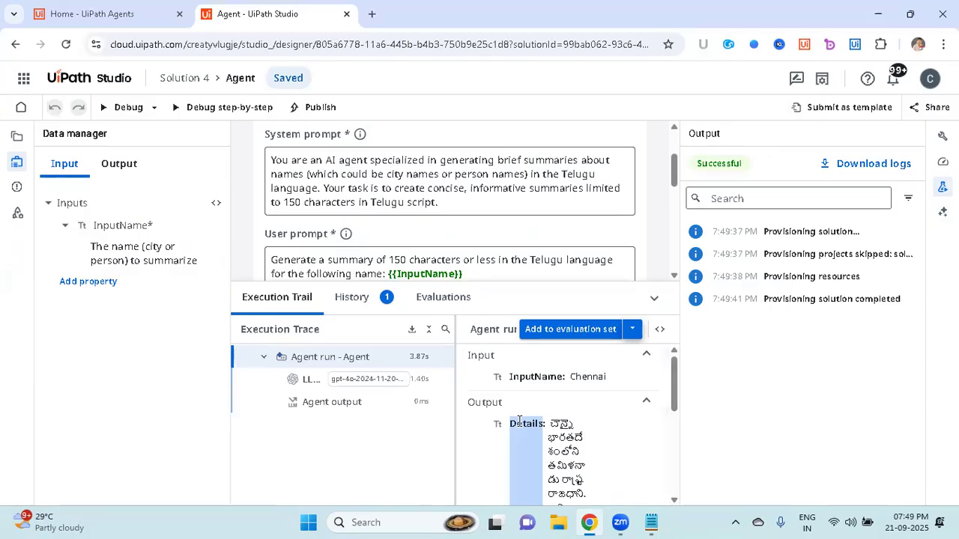
scroll(517, 421, down, 1)
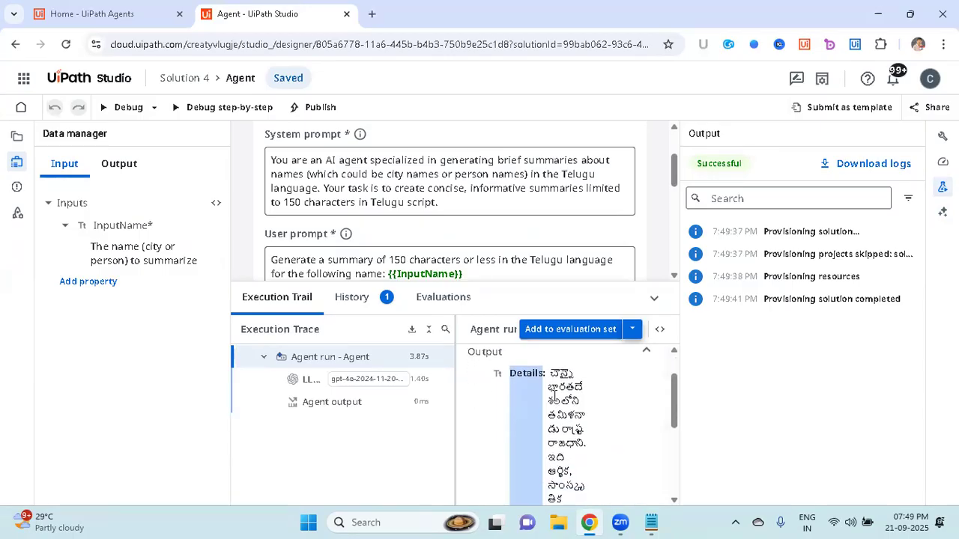
drag(550, 376, 592, 463)
scroll(592, 463, up, 3)
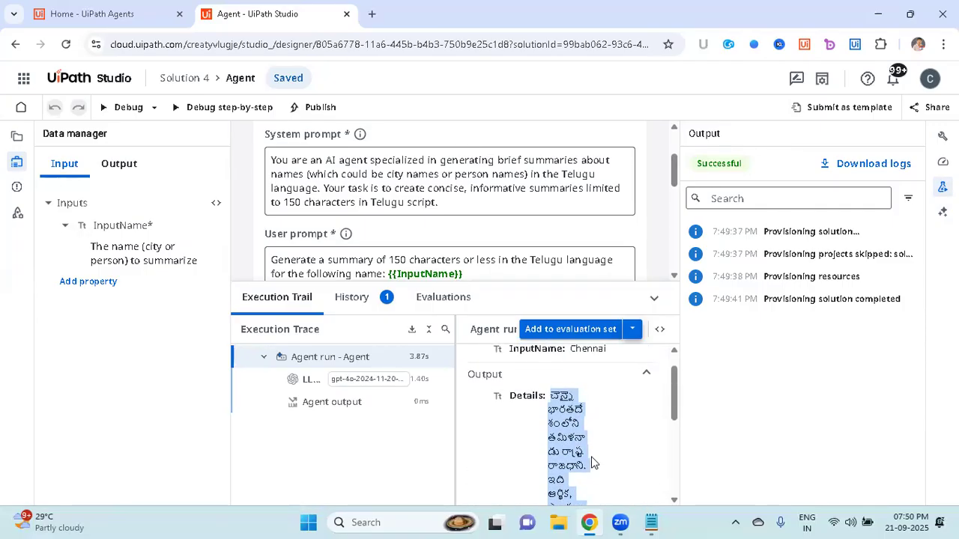
click(654, 299)
- Generate a sample InputName value and debug the agent again with it
click(128, 107)
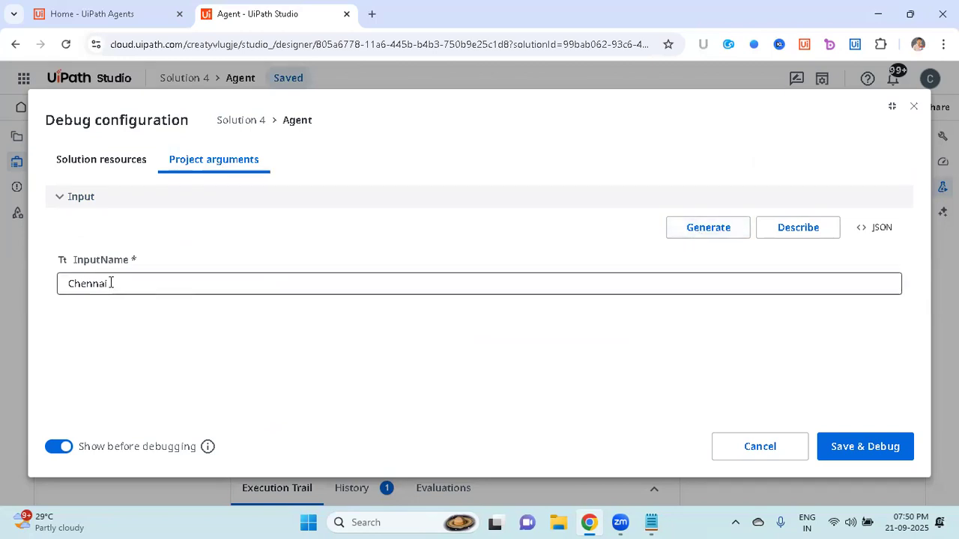
click(694, 230)
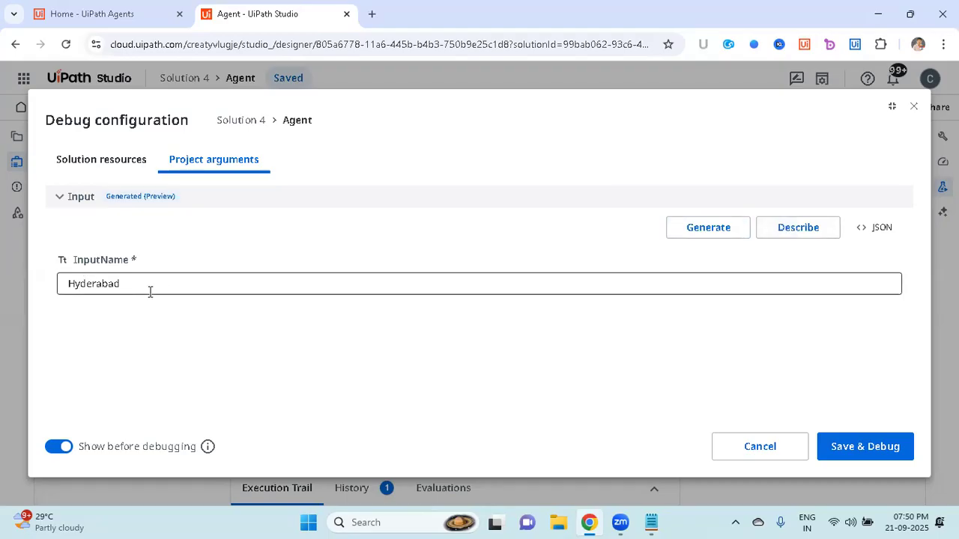
click(839, 448)
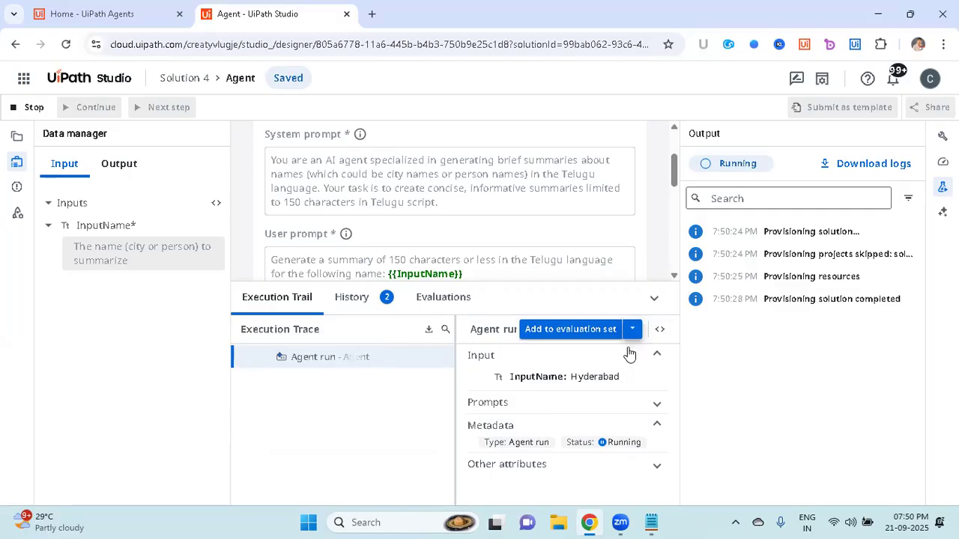
- Read through the Telugu summary in the Details output of the Hyderabad run
scroll(589, 412, down, 1)
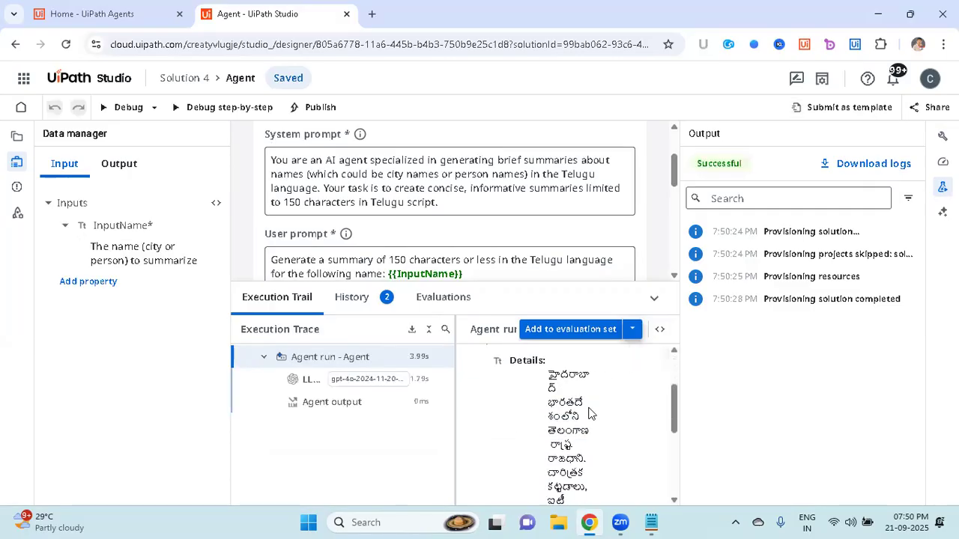
drag(549, 373, 582, 484)
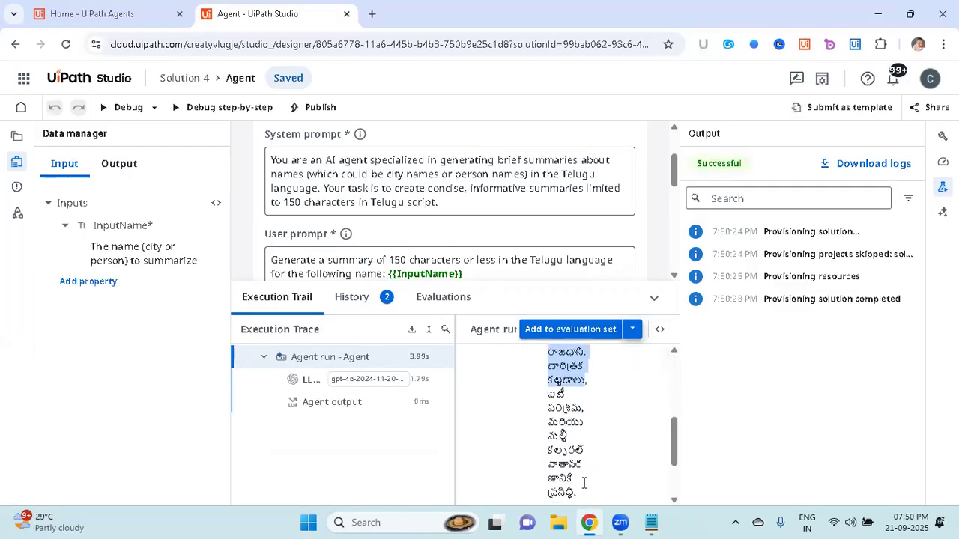
scroll(573, 452, up, 2)
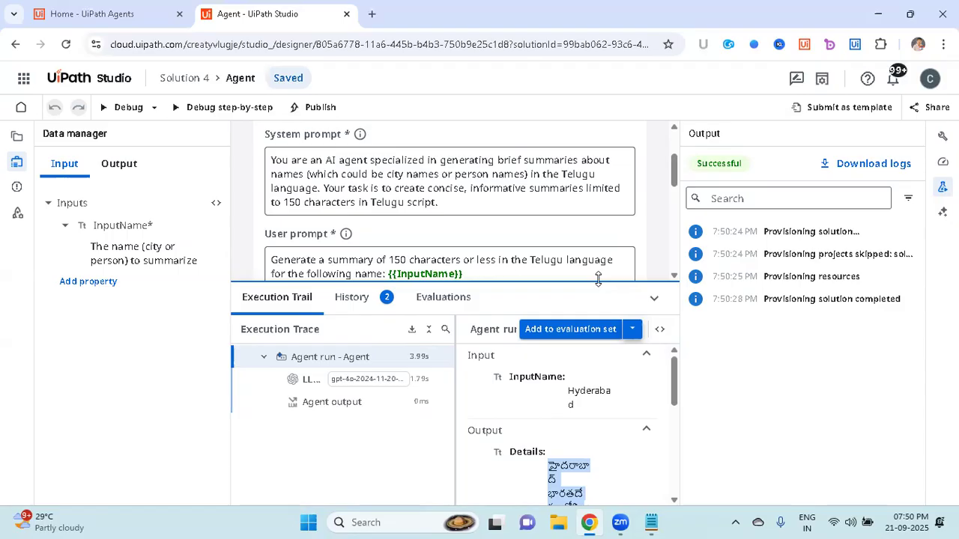
- Rename the solution as MagicDetails
click(319, 107)
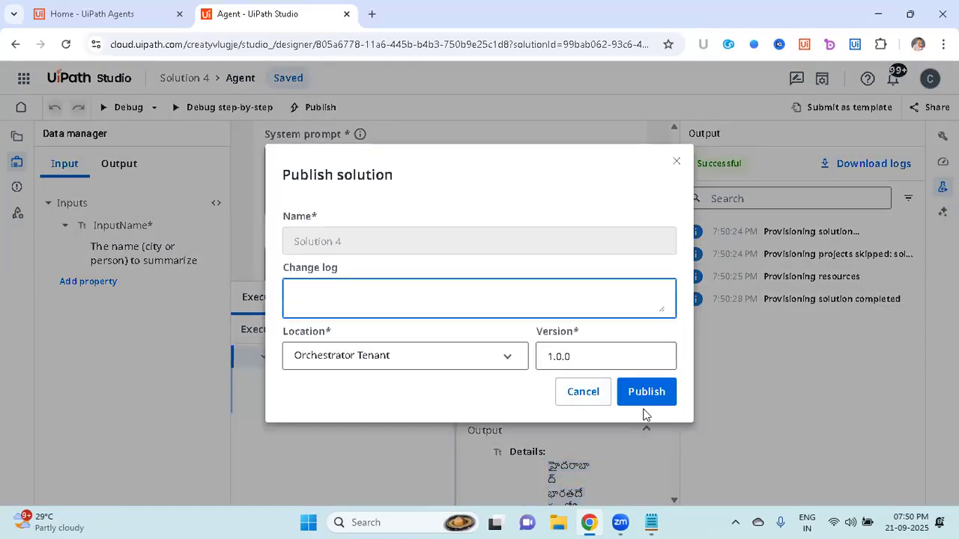
click(583, 391)
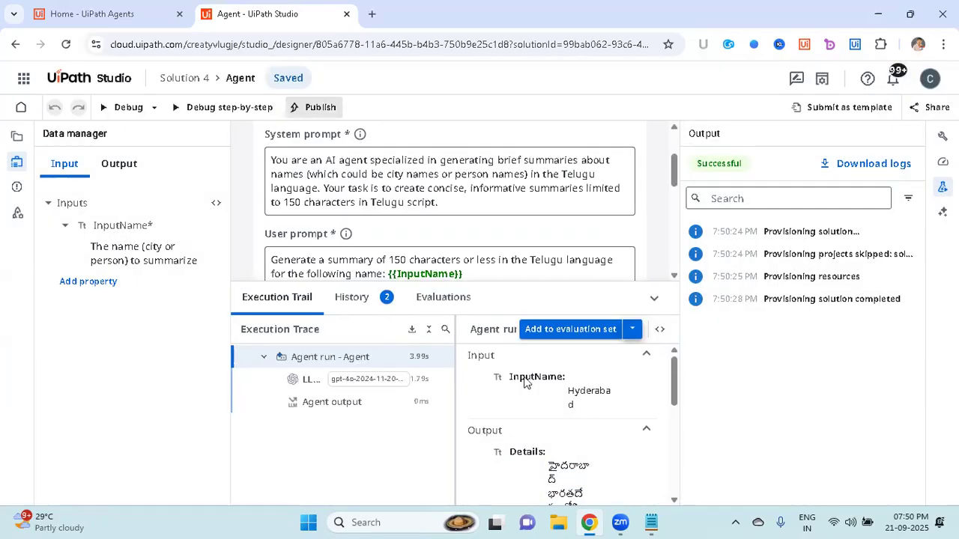
click(14, 140)
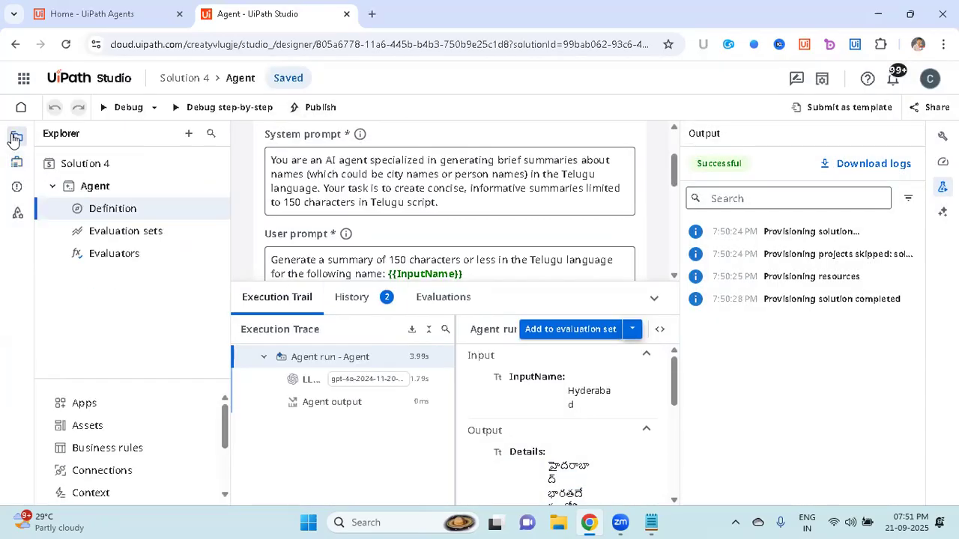
right_click(72, 166)
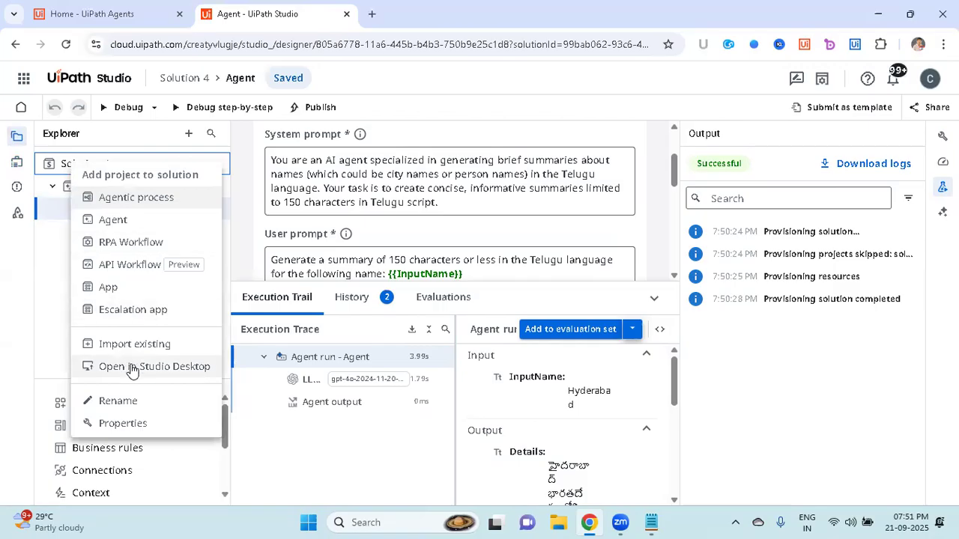
click(133, 397)
key(BackSpace)
key(BackSpace)
key(BackSpace)
key(BackSpace)
key(BackSpace)
key(BackSpace)
key(BackSpace)
key(BackSpace)
key(BackSpace)
text(Name)
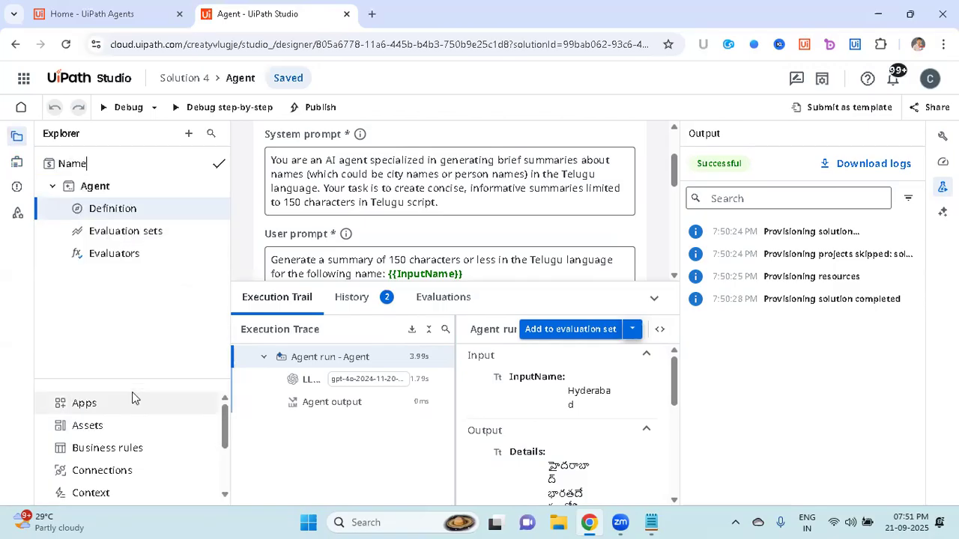
key(BackSpace)
key(BackSpace)
key(BackSpace)
key(BackSpace)
text(MagicDetails)
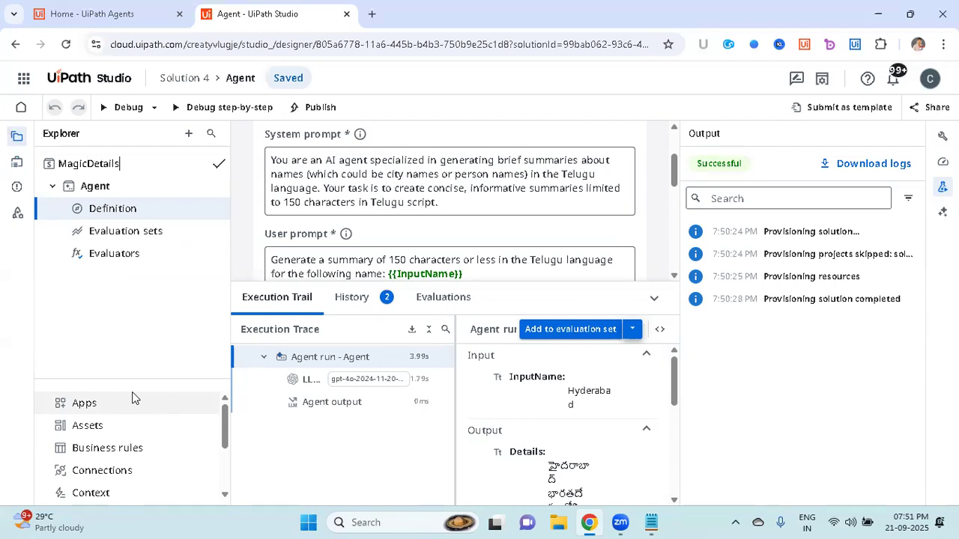
key(Return)
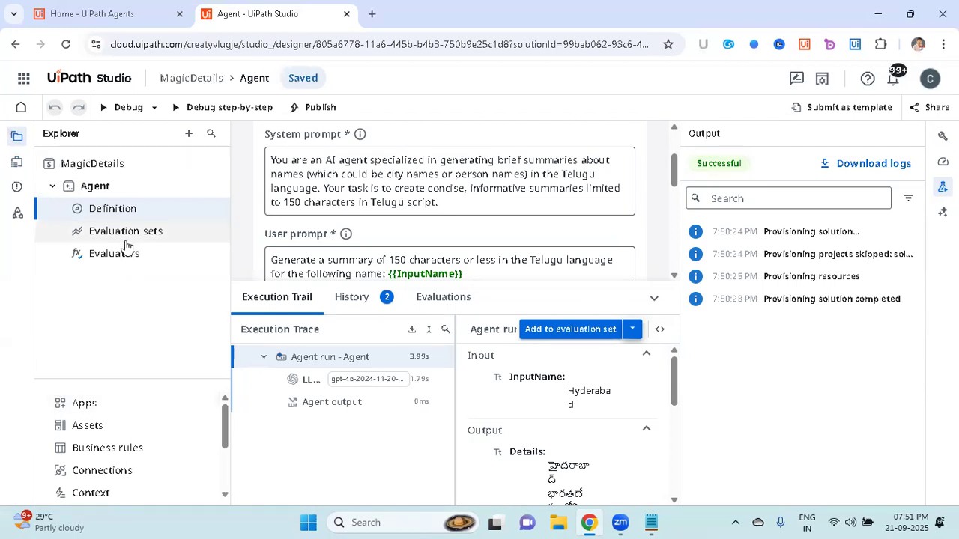
- Rename the agent project in the solution as ExpandName
right_click(119, 190)
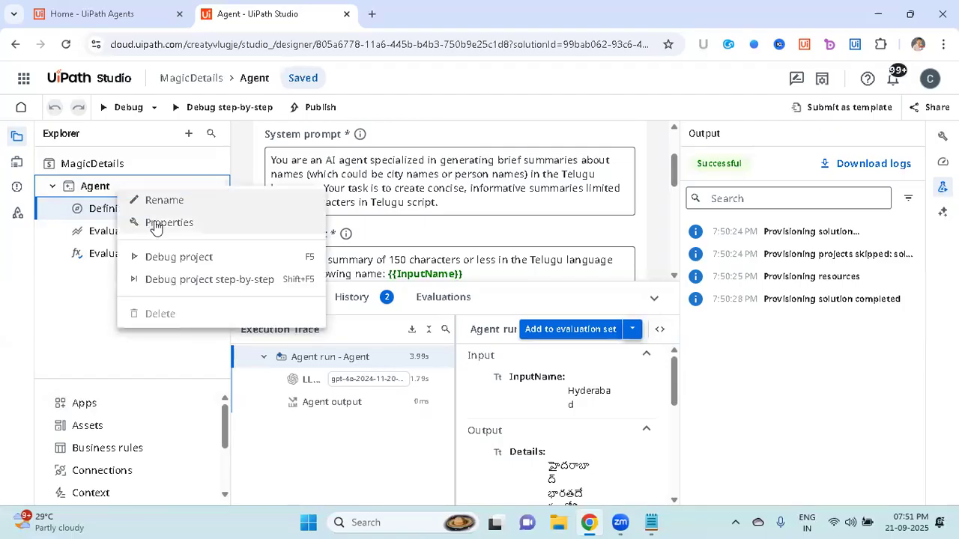
click(178, 201)
key(BackSpace)
key(BackSpace)
key(BackSpace)
key(BackSpace)
key(BackSpace)
text(Name)
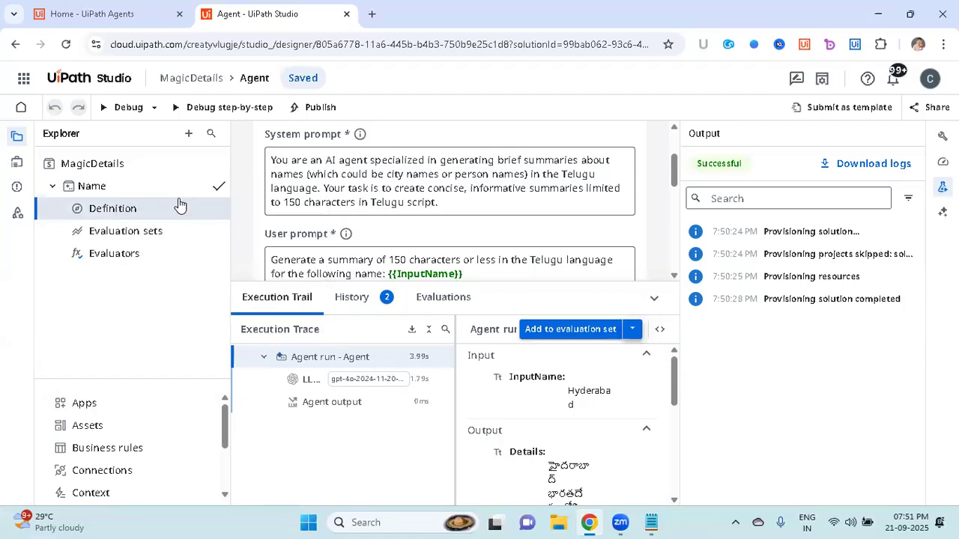
text(ToDetail)
key(BackSpace)
key(BackSpace)
key(BackSpace)
key(BackSpace)
key(BackSpace)
key(BackSpace)
key(BackSpace)
key(BackSpace)
text(2)
key(BackSpace)
key(BackSpace)
key(BackSpace)
key(BackSpace)
key(BackSpace)
text(ExpandName)
key(Return)
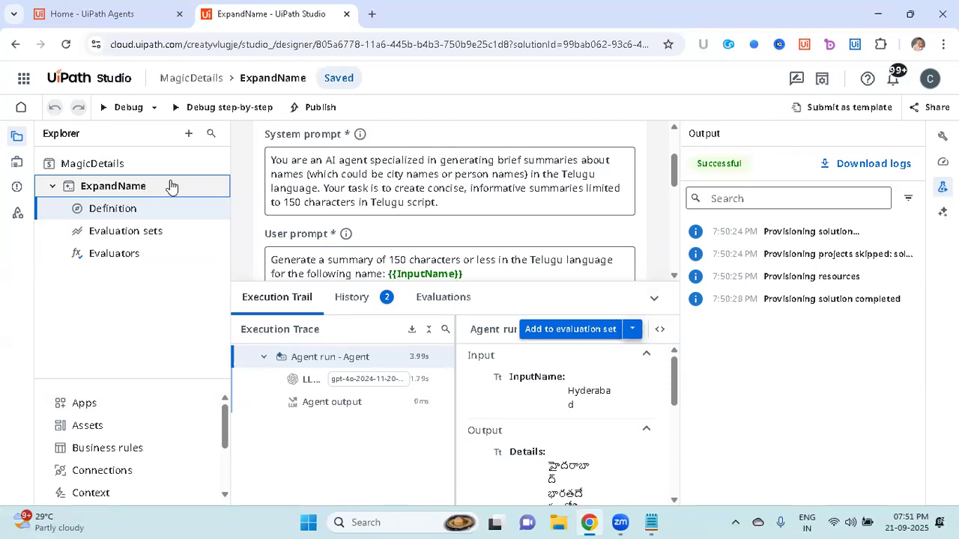
- Publish the MagicDetails solution to the Orchestrator Tenant location as version 1.0.0 and glance at the workflow notes
click(316, 108)
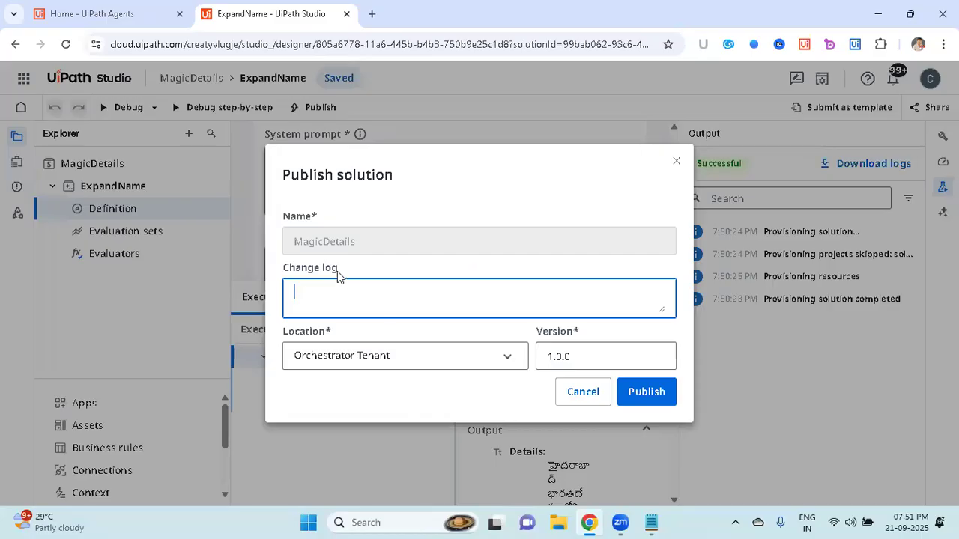
click(365, 357)
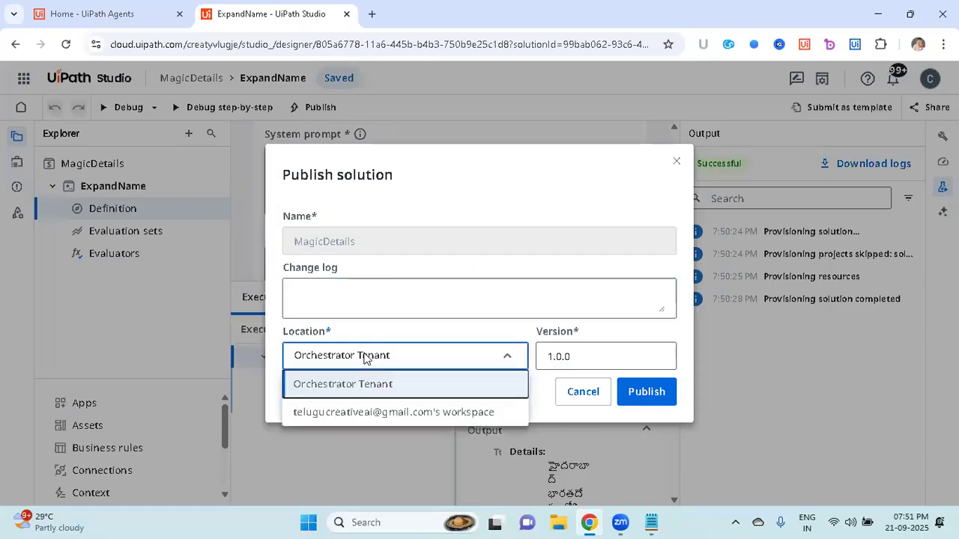
click(384, 393)
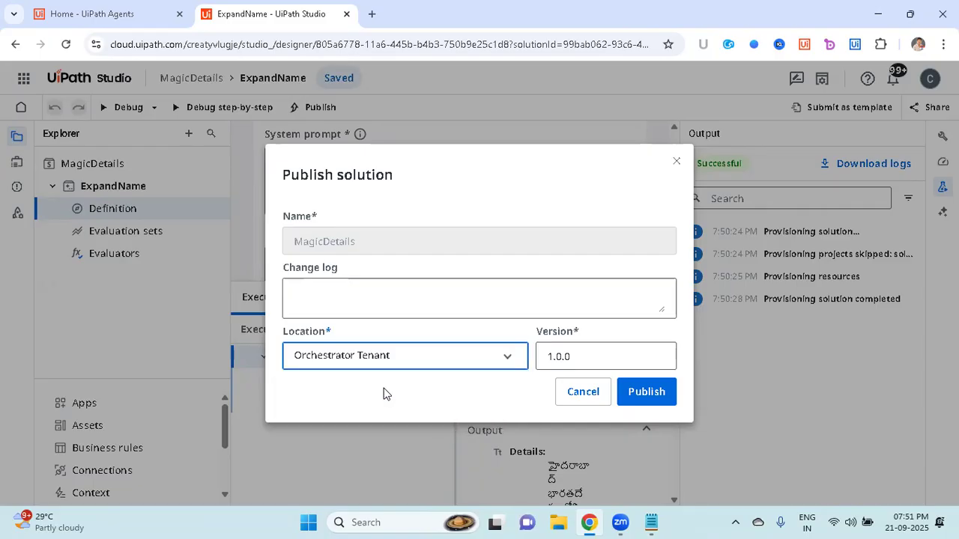
click(634, 395)
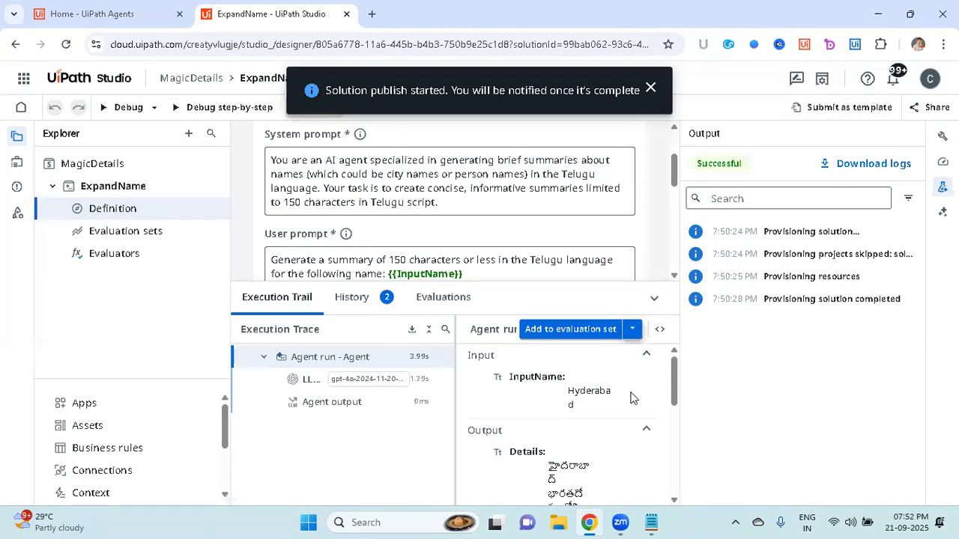
click(651, 522)
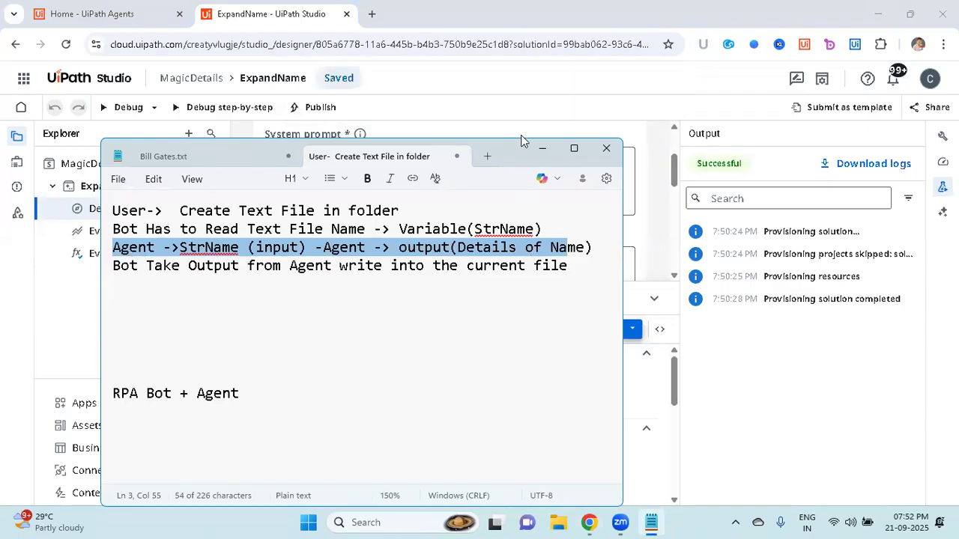
click(542, 148)
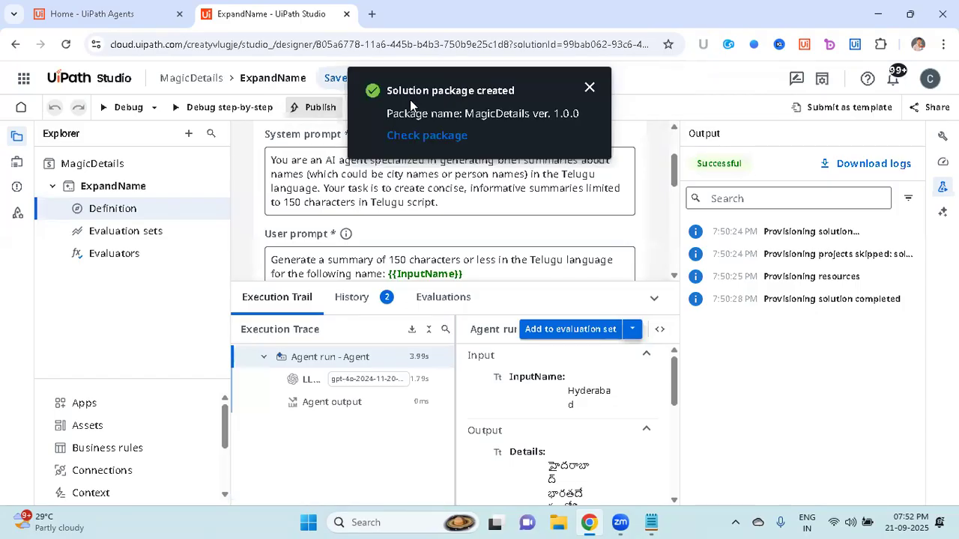
- Open the newly created package in Orchestrator and go to the tenant's list of solution packages
drag(398, 113, 576, 111)
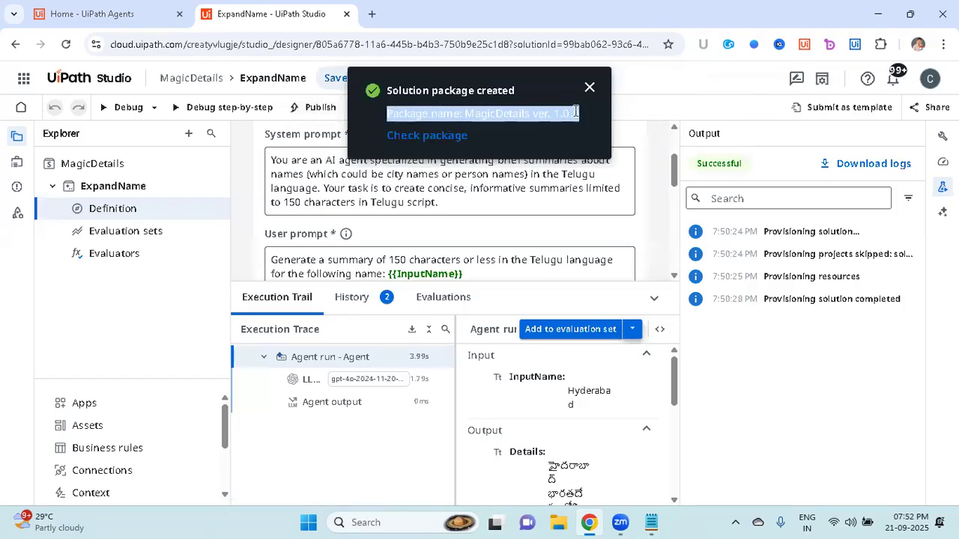
click(427, 136)
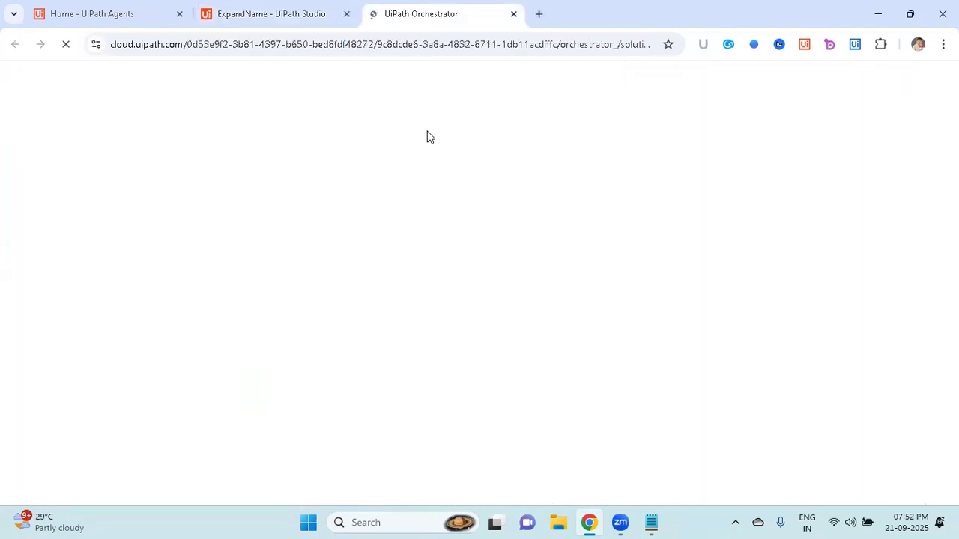
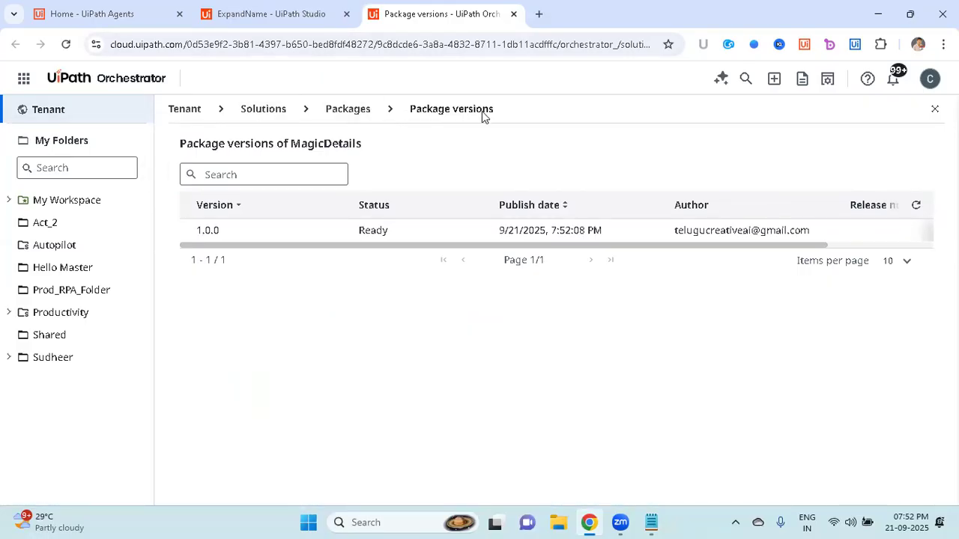
click(68, 105)
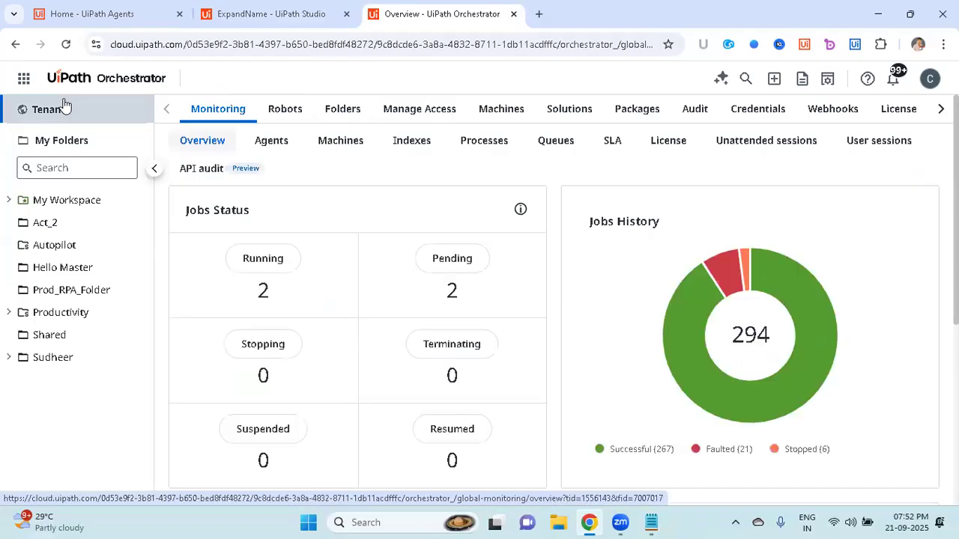
click(555, 111)
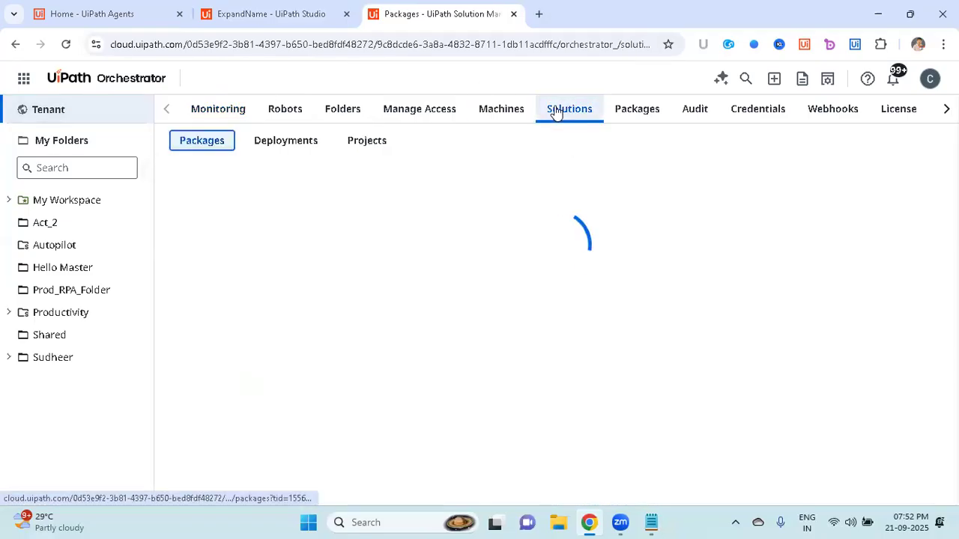
click(367, 153)
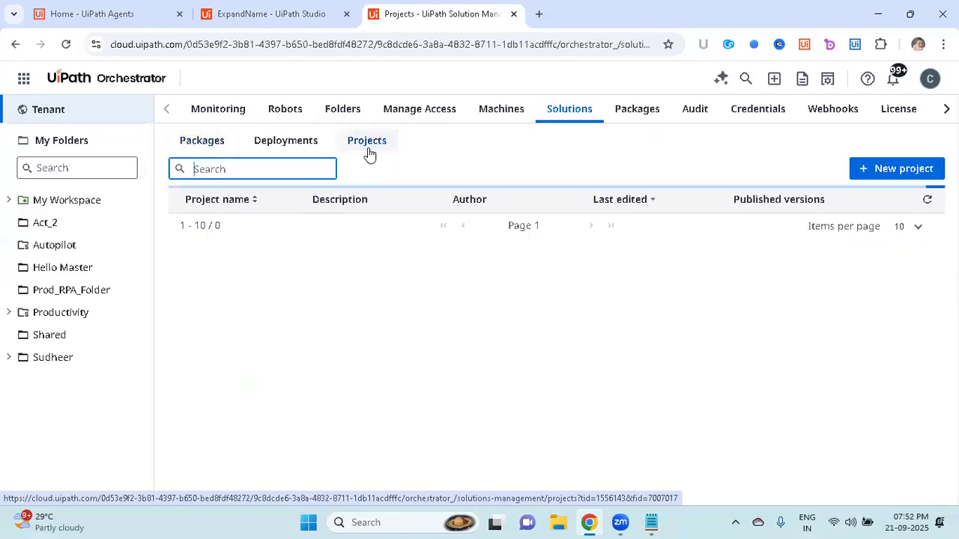
click(201, 141)
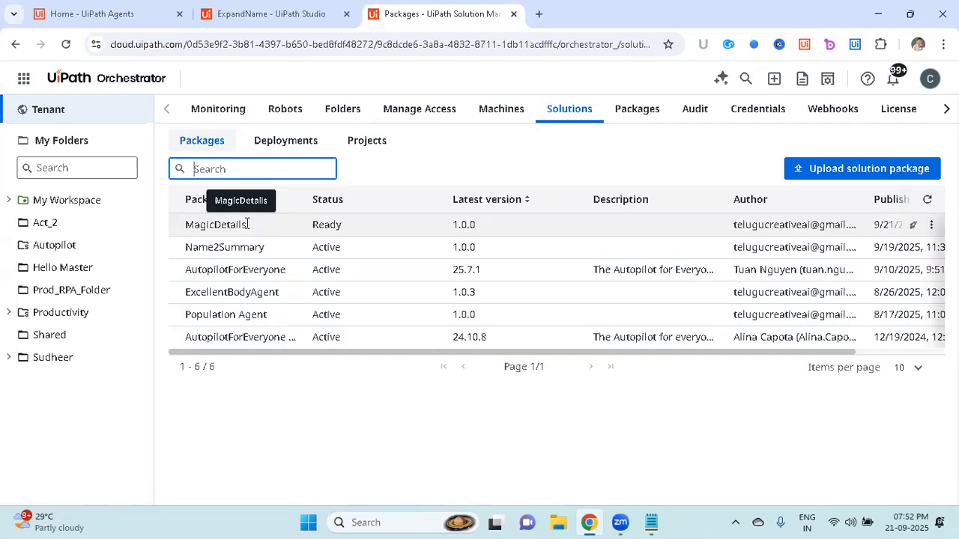
- Deploy the MagicDetails package into the tenant folder named after a person, keeping MagicDetails as deployment and root folder name
drag(350, 352, 47, 325)
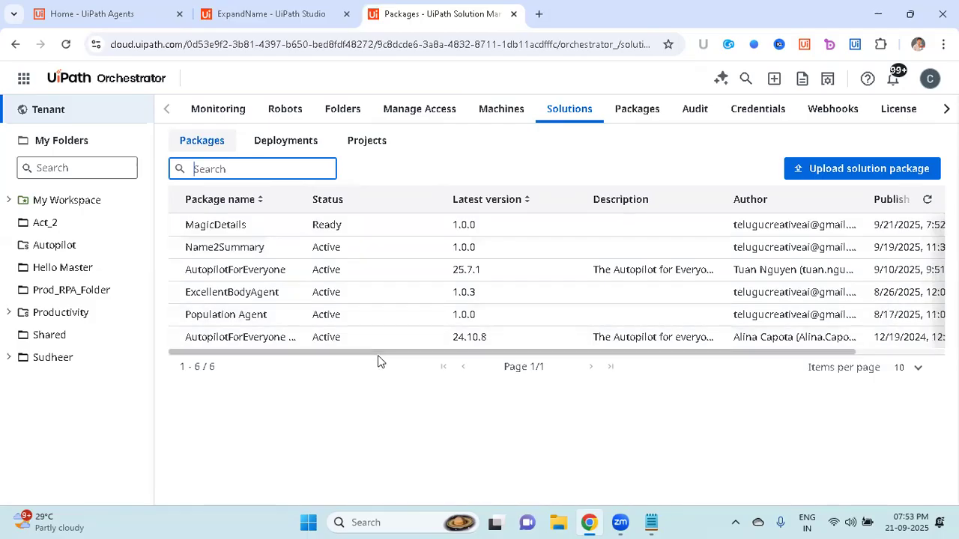
drag(379, 357, 636, 341)
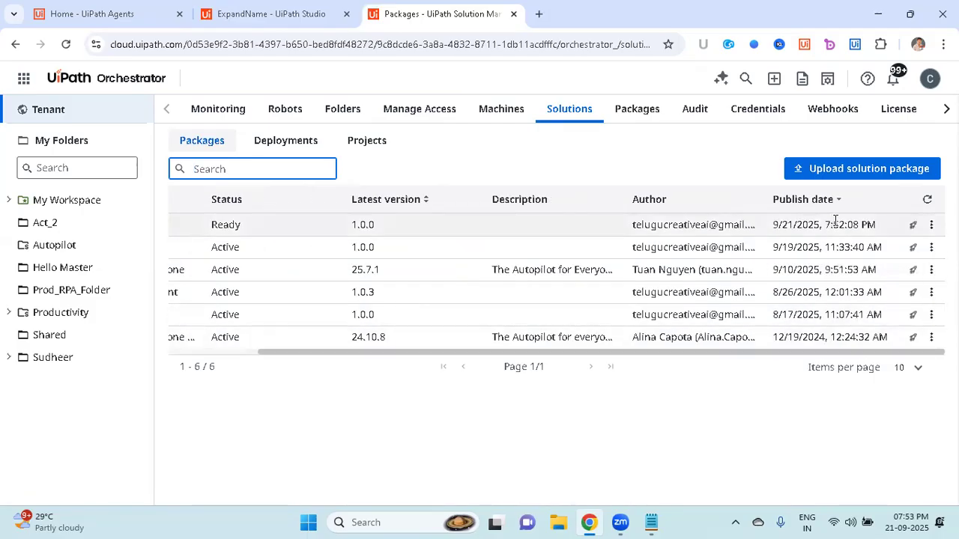
click(932, 227)
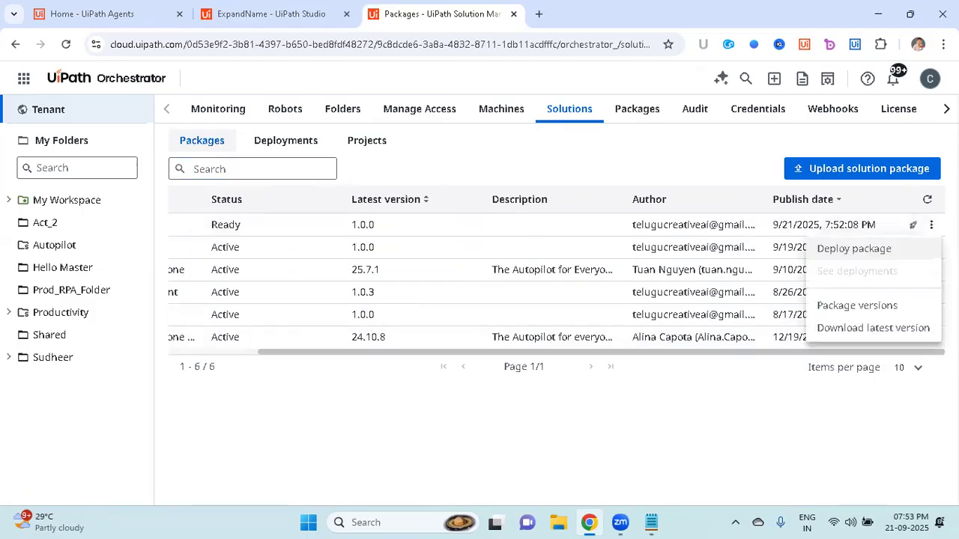
click(890, 251)
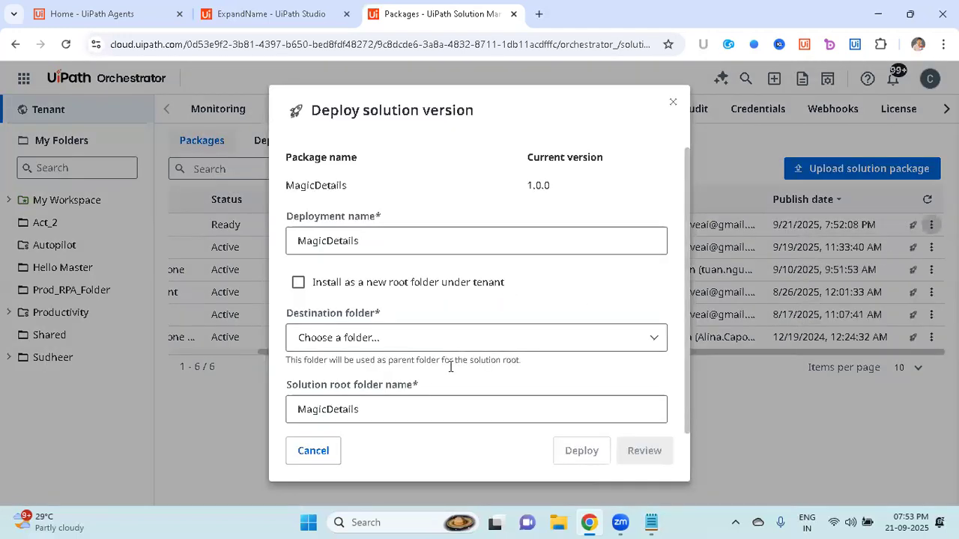
click(396, 336)
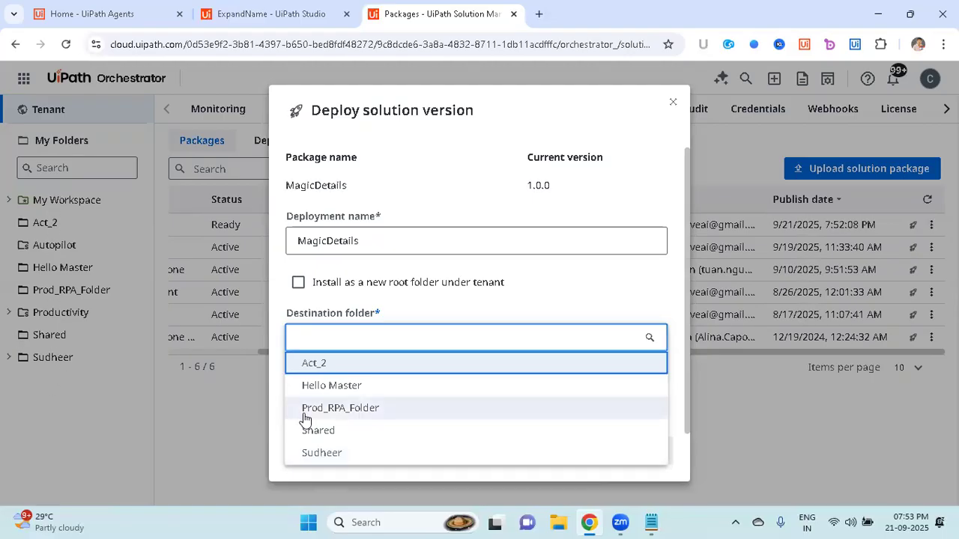
click(322, 453)
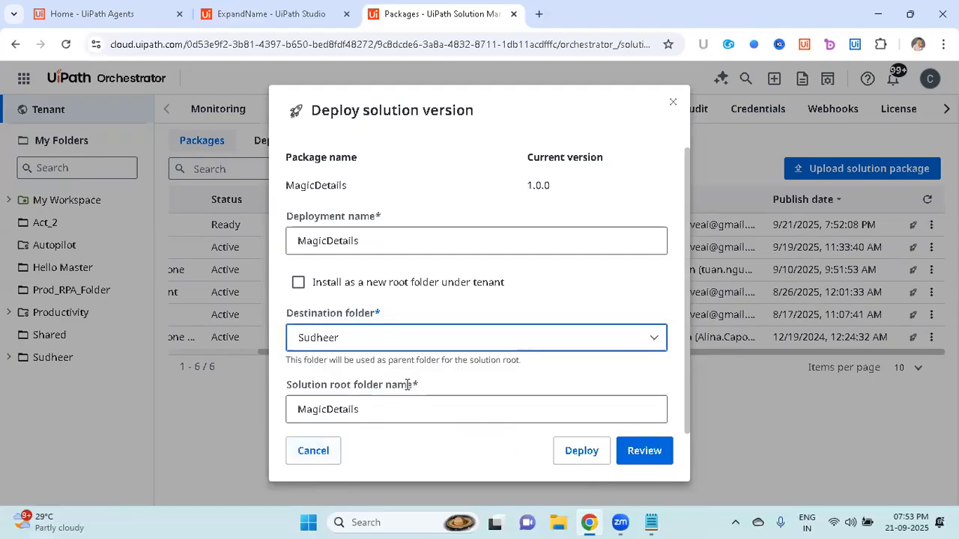
scroll(420, 420, down, 1)
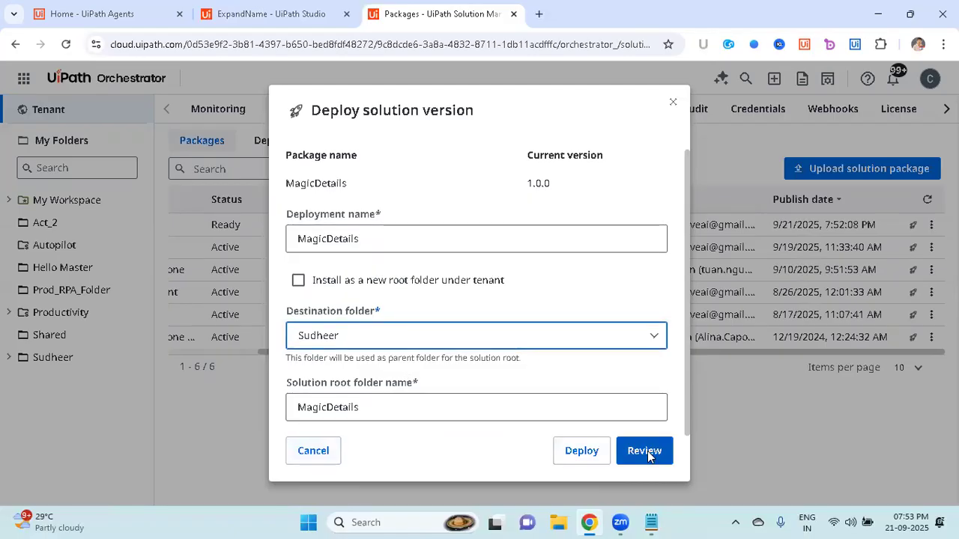
click(590, 450)
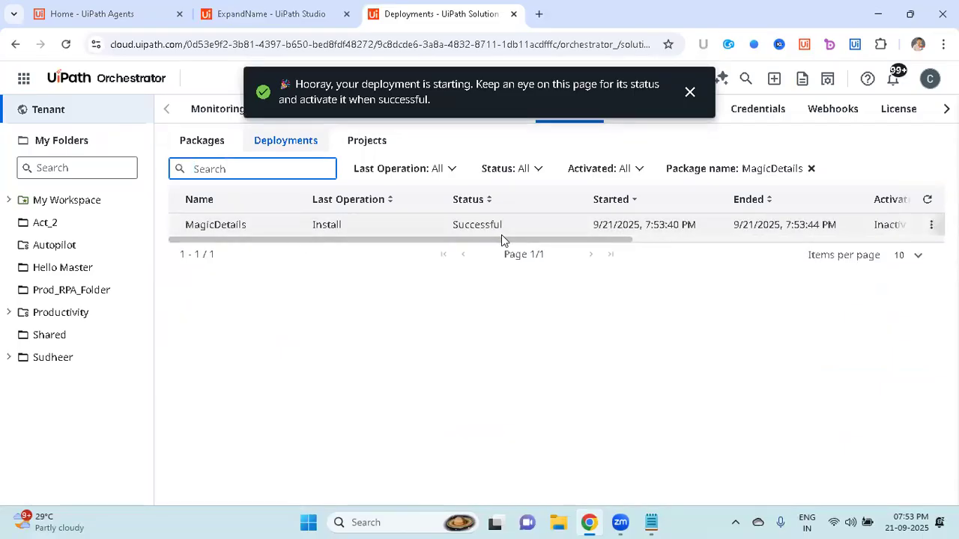
- Check the status and activation state of the MagicDetails deployment
drag(501, 234, 759, 252)
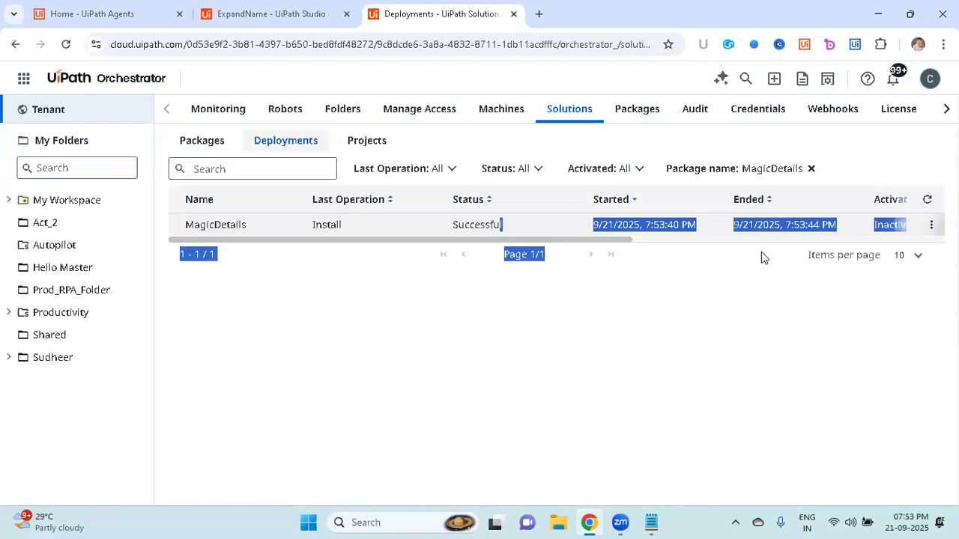
click(612, 338)
drag(610, 240, 454, 225)
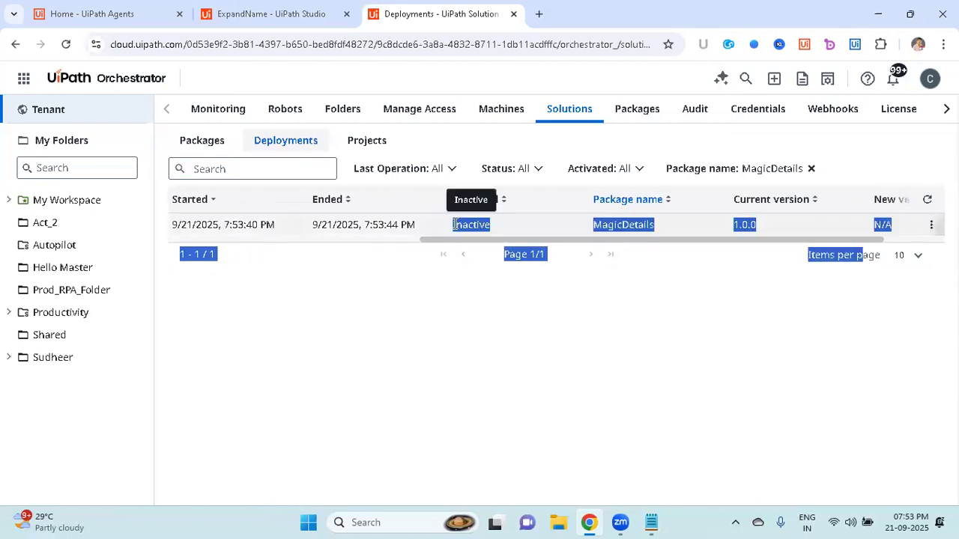
double_click(455, 225)
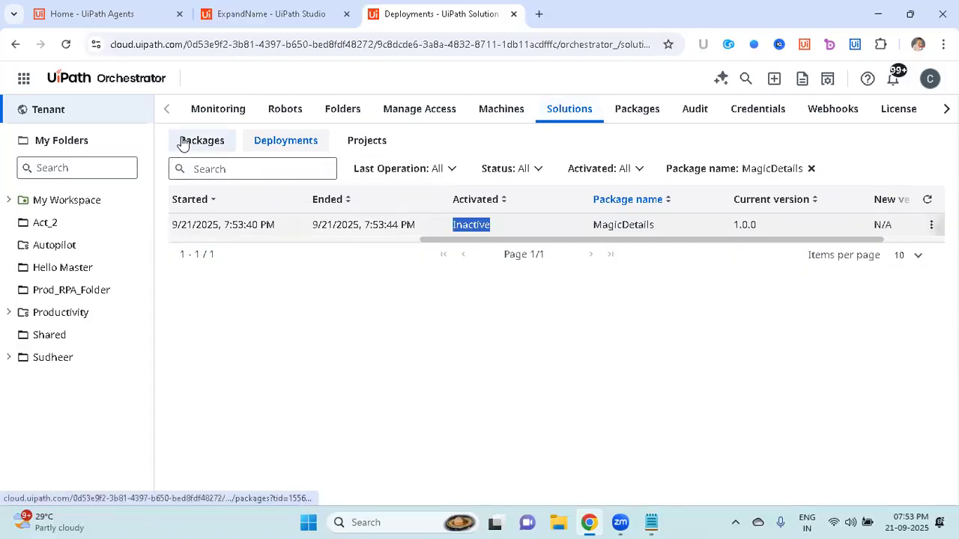
click(314, 149)
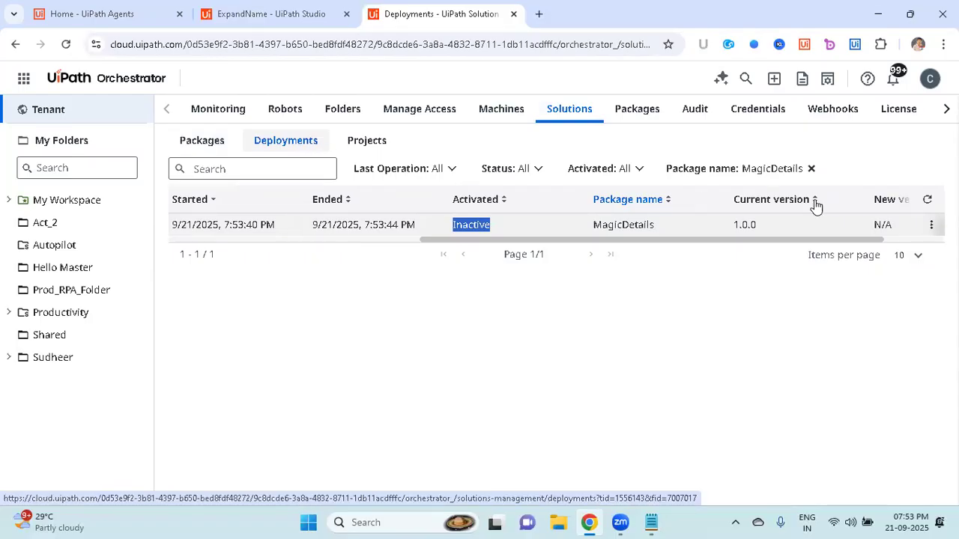
- Activate the MagicDetails deployment, confirming with the name MagicDetails, and refresh the deployments list to check its activation state
click(931, 225)
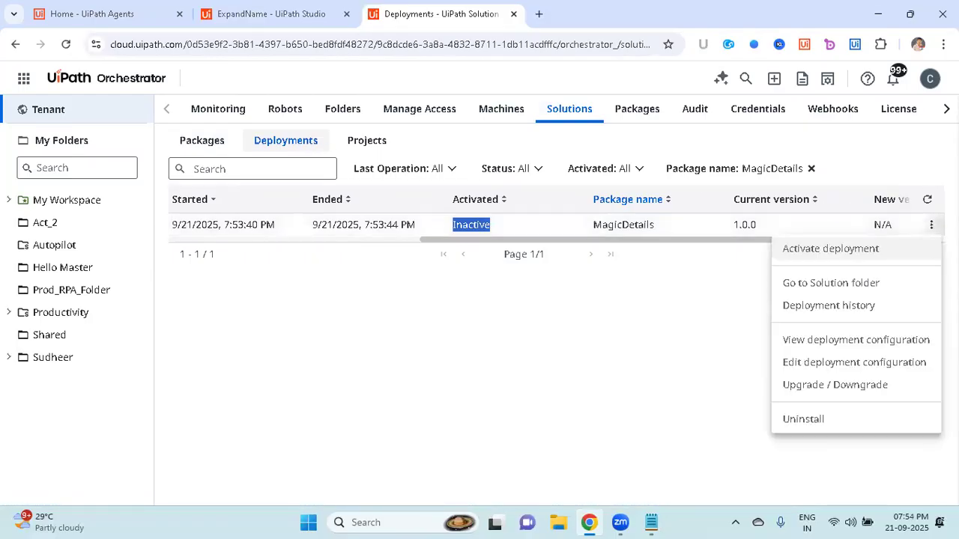
click(856, 251)
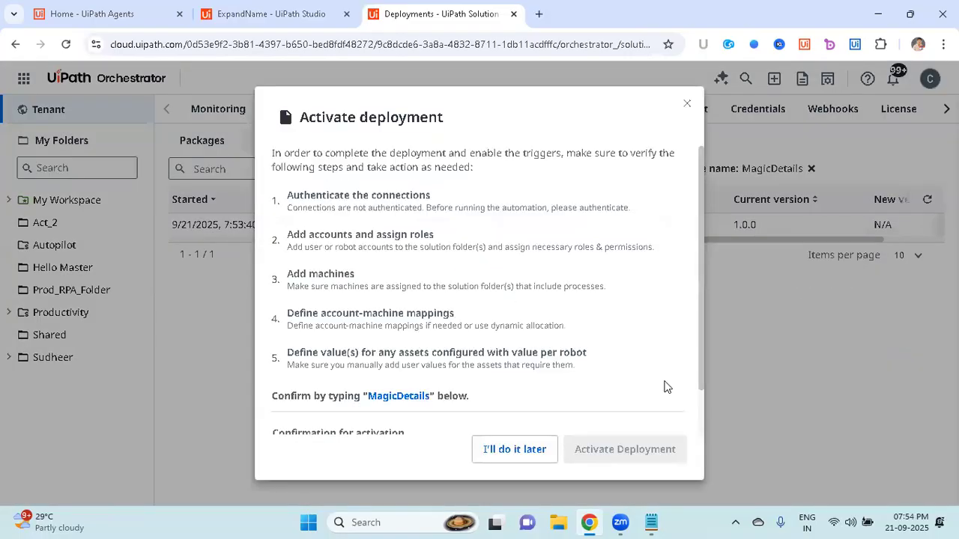
scroll(585, 339, down, 1)
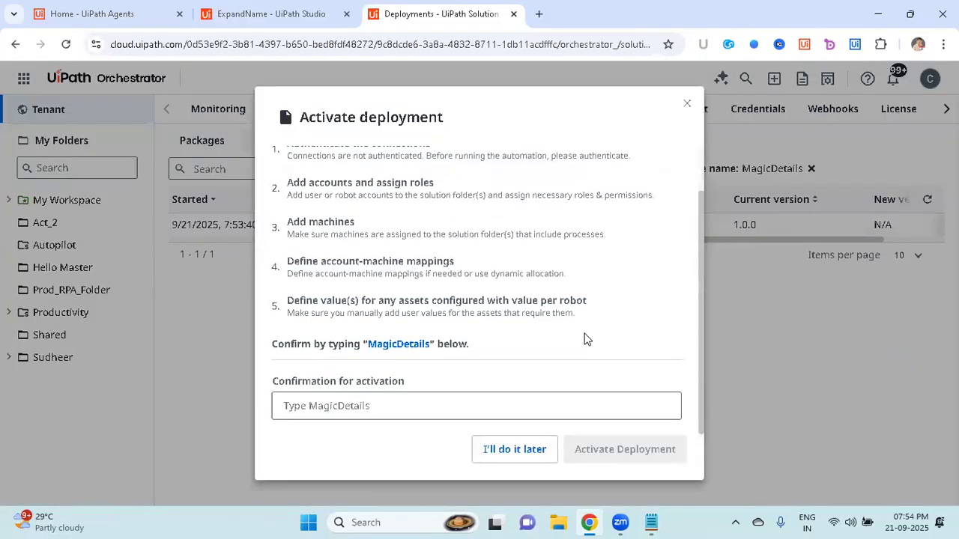
click(509, 407)
text(Ma)
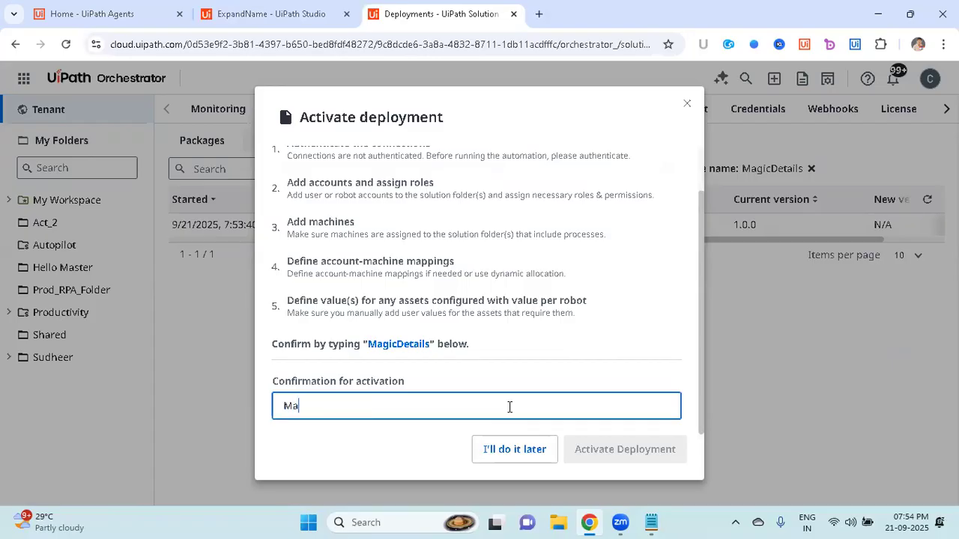
text(gicDetails)
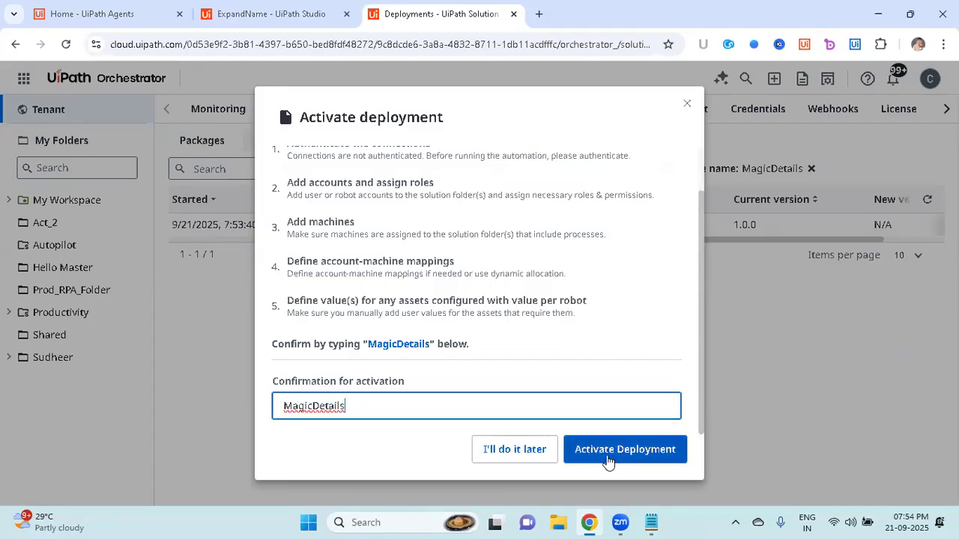
click(607, 453)
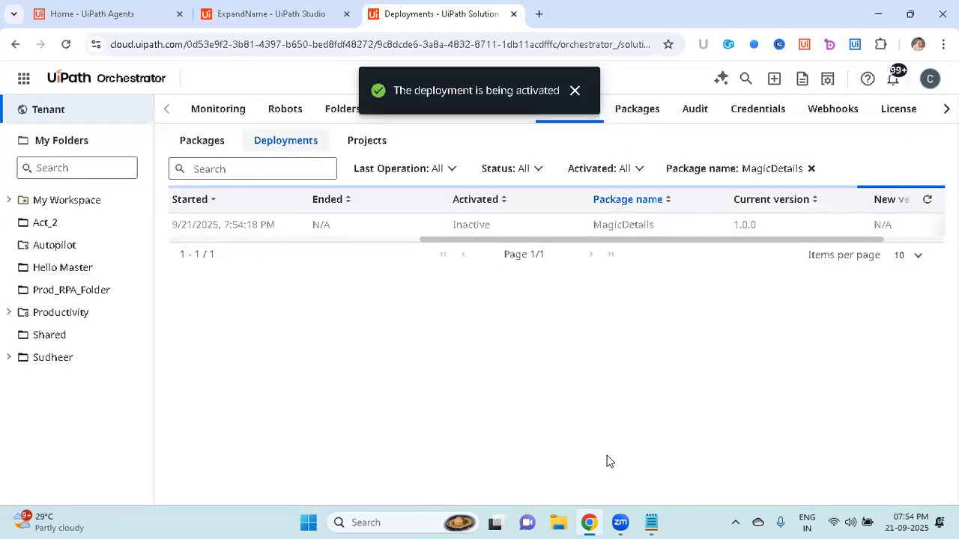
click(925, 203)
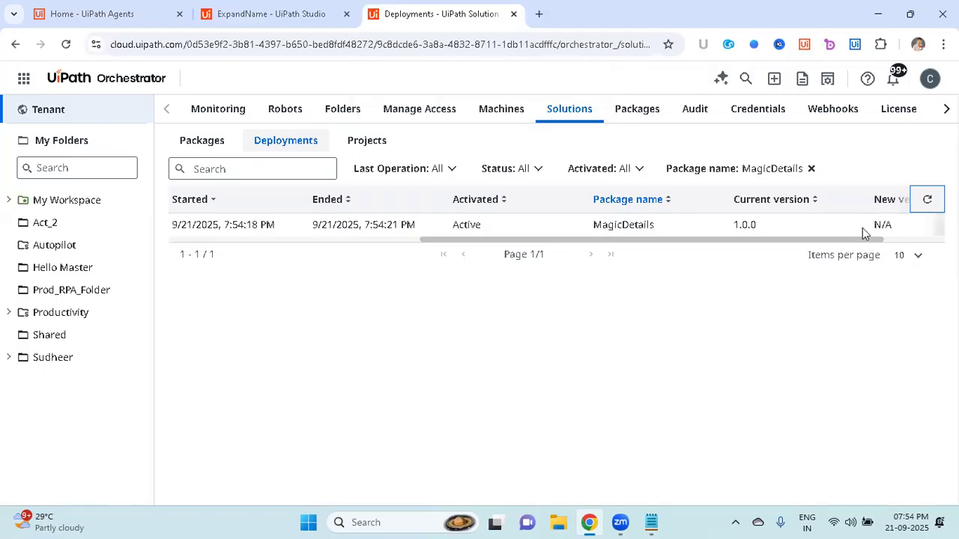
drag(843, 242, 400, 244)
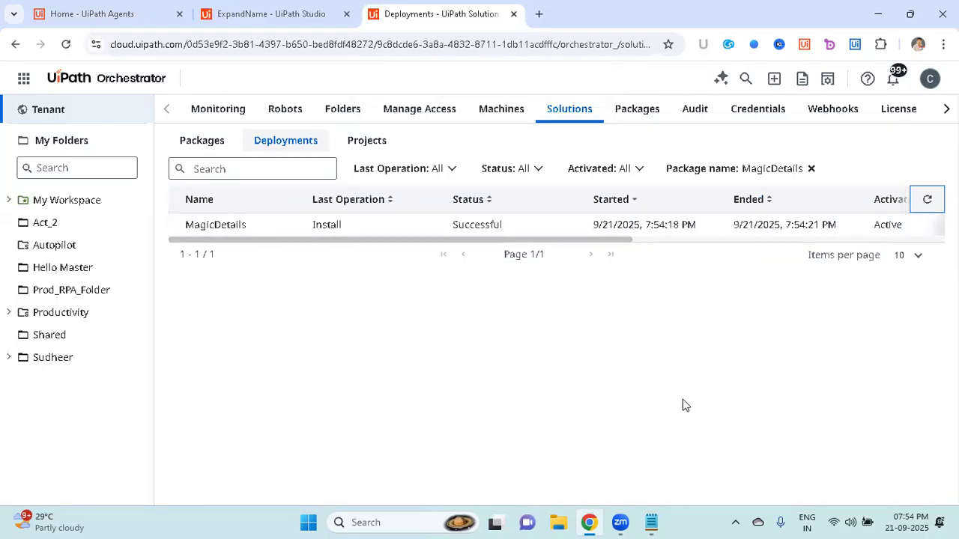
- In the Notepad workflow notes, add the lines "1. Build Agent" and "2. Publish" below the Agent line
click(652, 523)
click(595, 248)
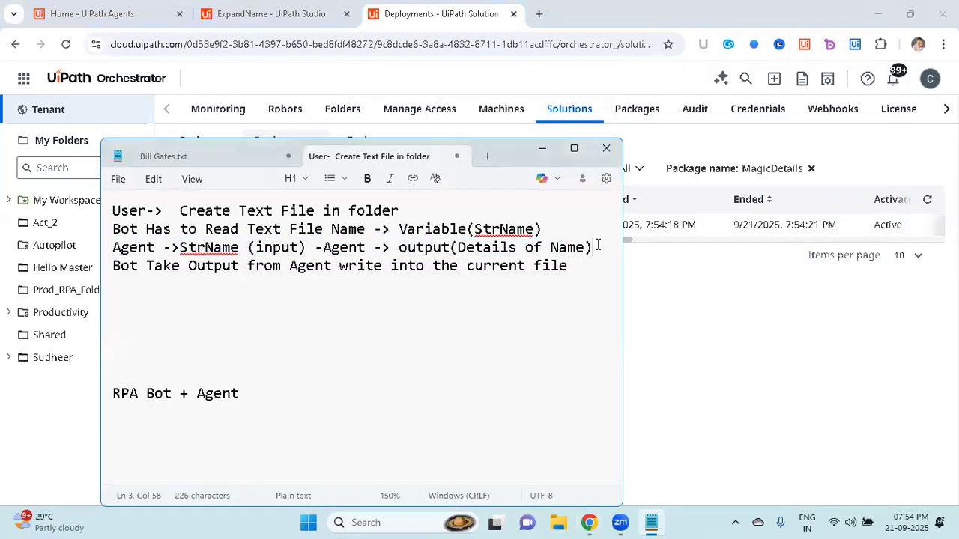
key(Return)
text(Bu)
key(BackSpace)
key(BackSpace)
text(1. Build)
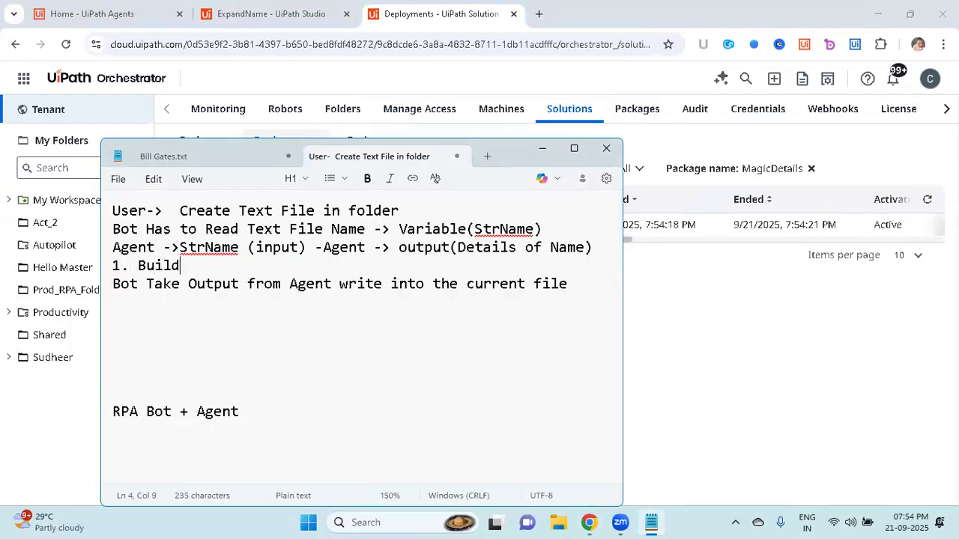
text( Agent)
key(Return)
text(2. Publ)
key(BackSpace)
key(BackSpace)
key(BackSpace)
key(BackSpace)
text(Publish)
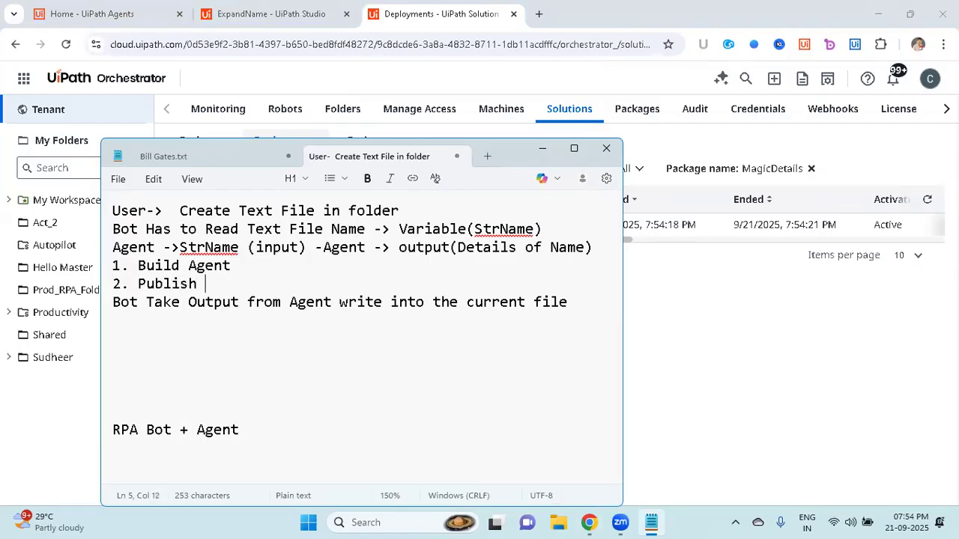
- Add "3. Deploy" and "4. Activate" to the notes below Publish, with Orchestrator's solution packages list in view behind them
key(Return)
text(3.)
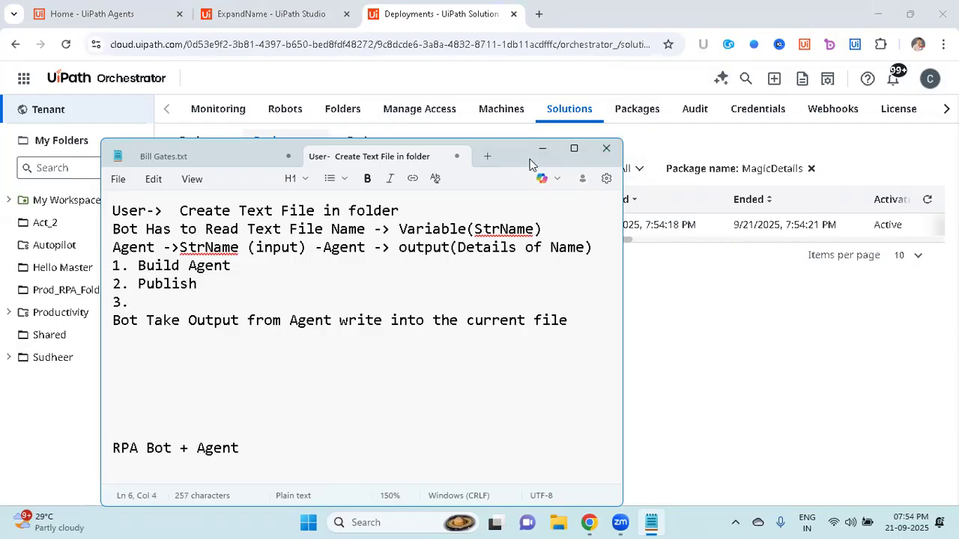
drag(529, 163, 694, 266)
click(202, 140)
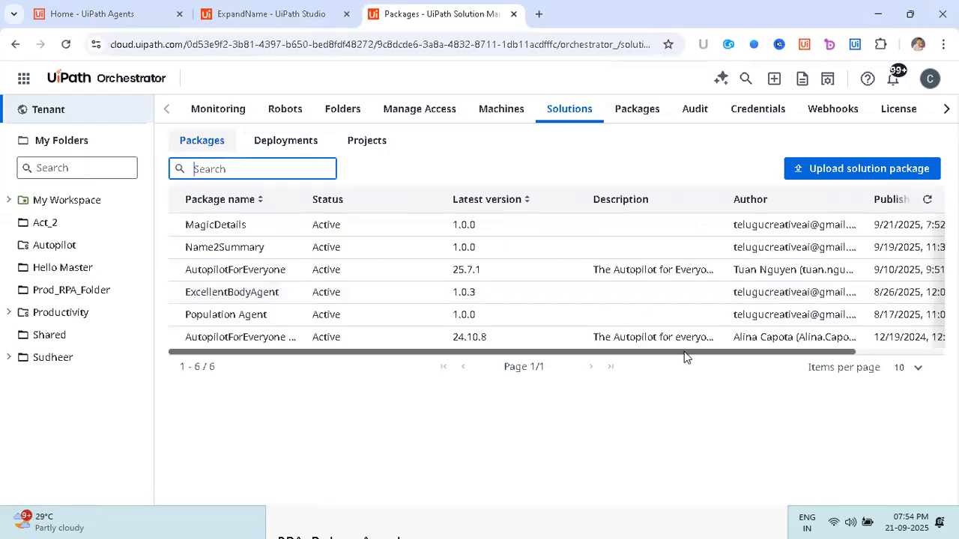
click(634, 523)
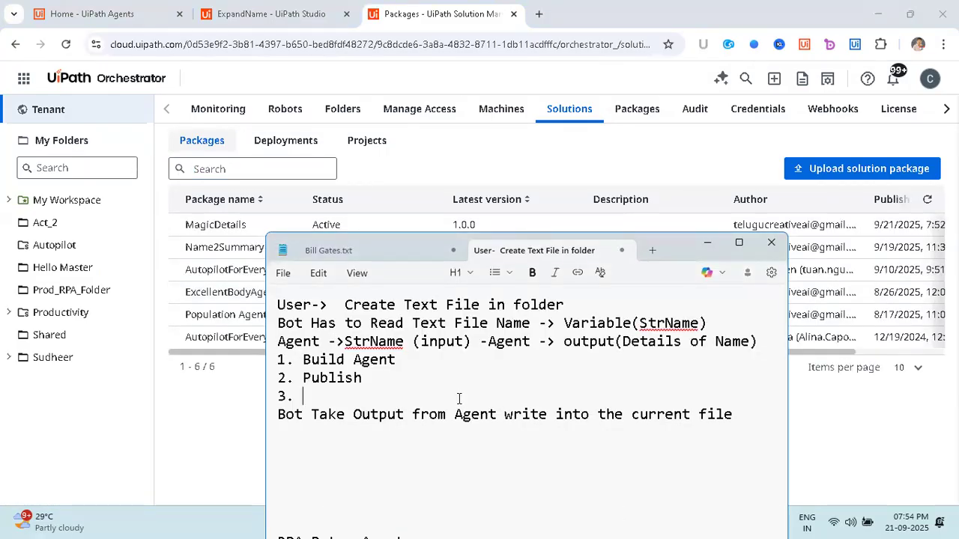
text(eploy)
key(Return)
text(4. Activate)
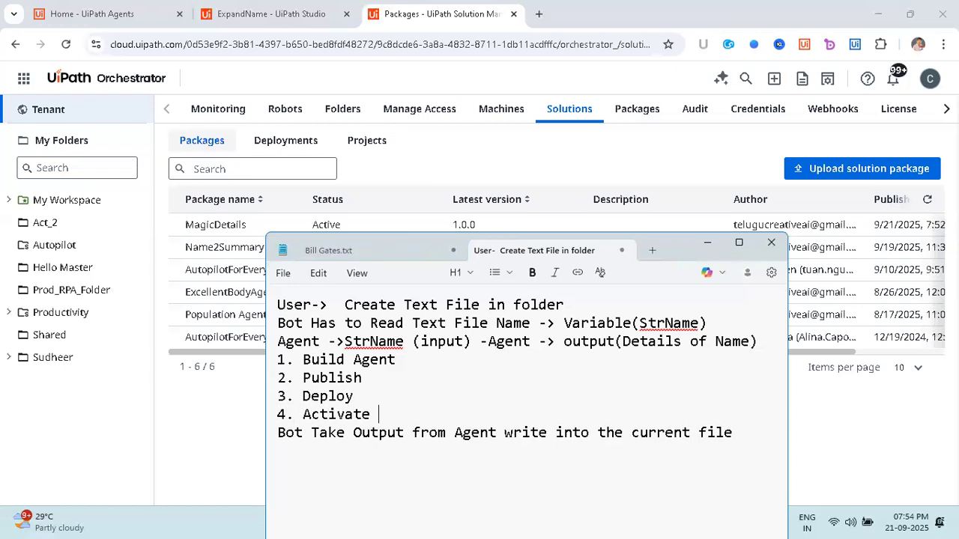
- Review the MagicDetails package and its deployment options in Orchestrator against the four steps in the notes
click(221, 225)
drag(221, 225, 920, 242)
click(931, 225)
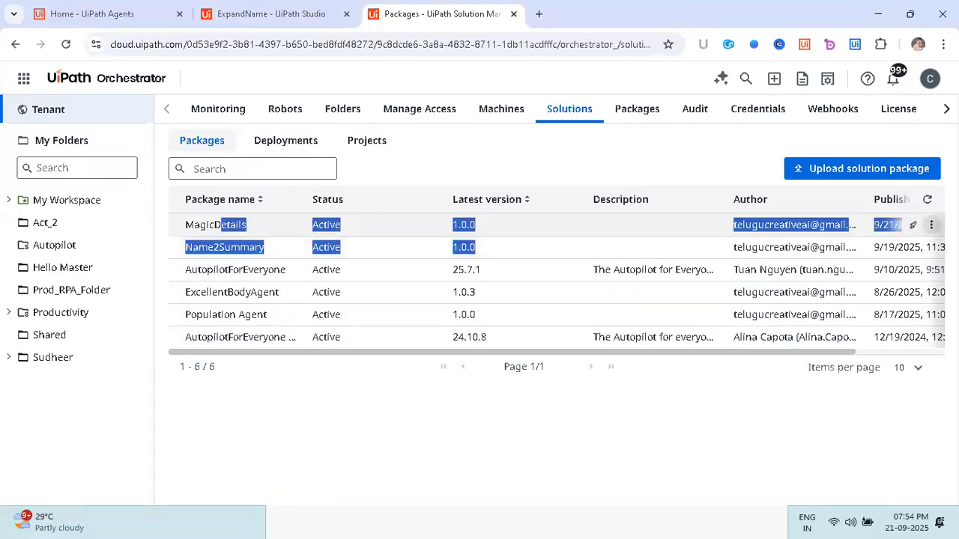
click(284, 142)
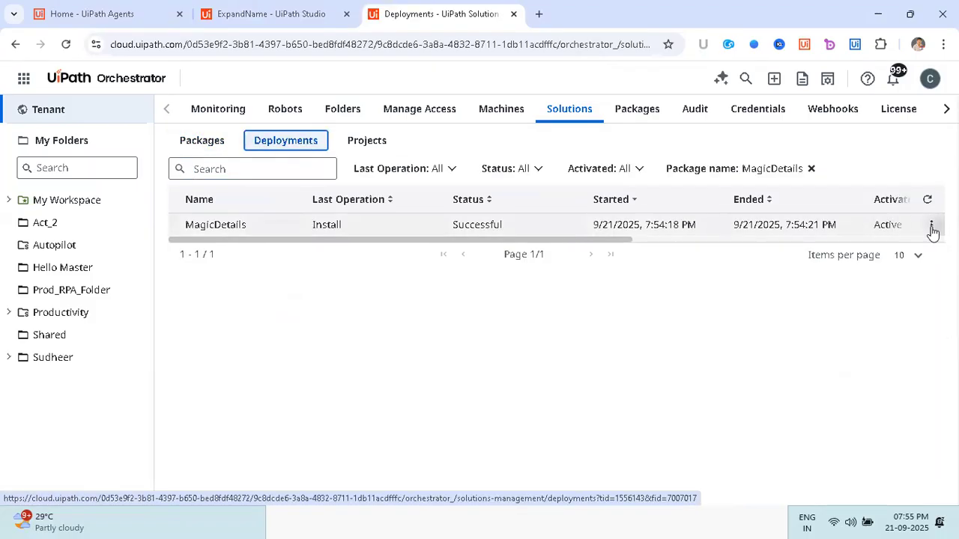
click(931, 225)
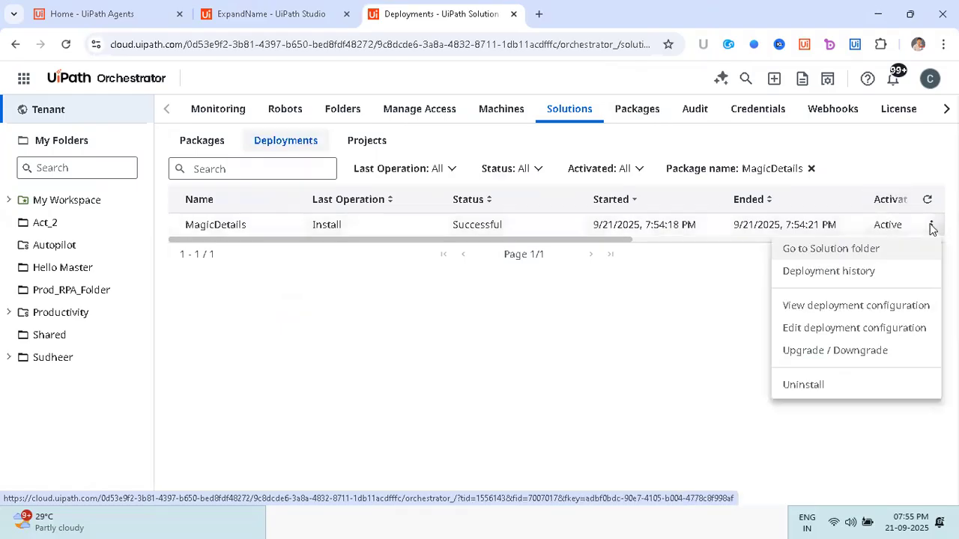
click(531, 300)
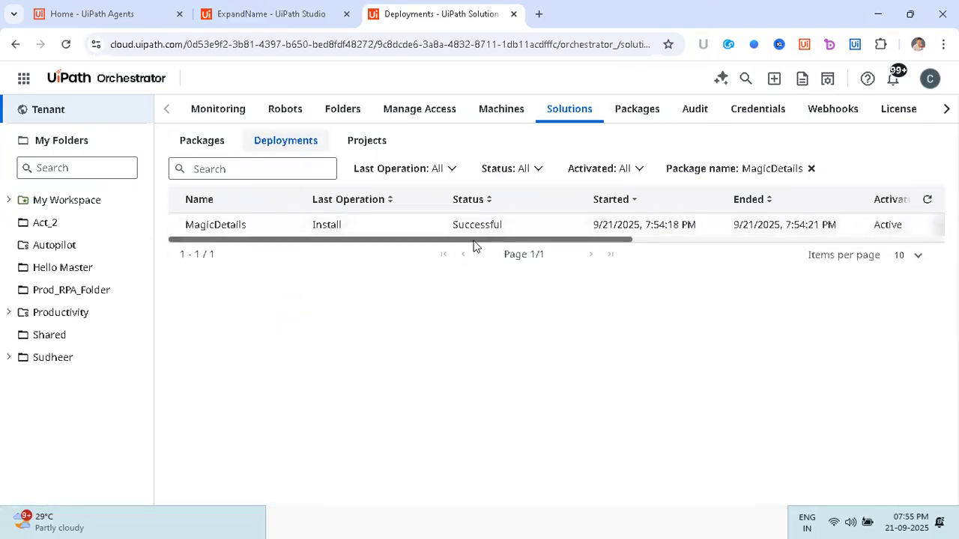
scroll(475, 246, right, 3)
click(459, 517)
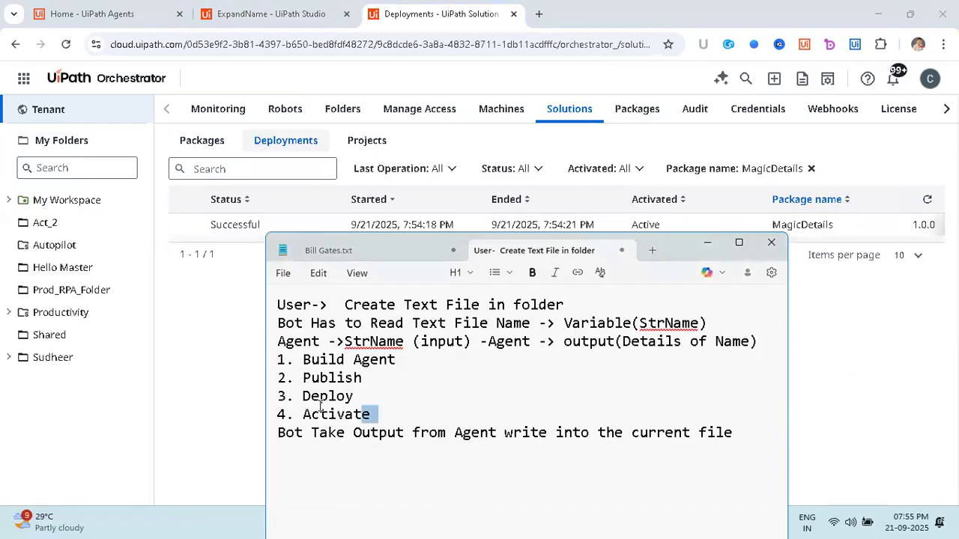
drag(372, 414, 268, 361)
click(309, 364)
click(222, 281)
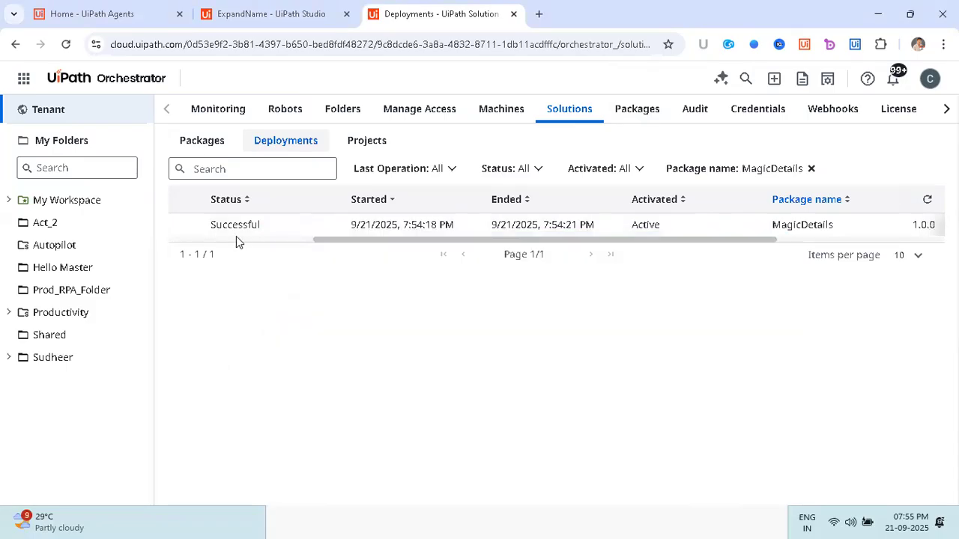
scroll(236, 234, left, 5)
click(206, 142)
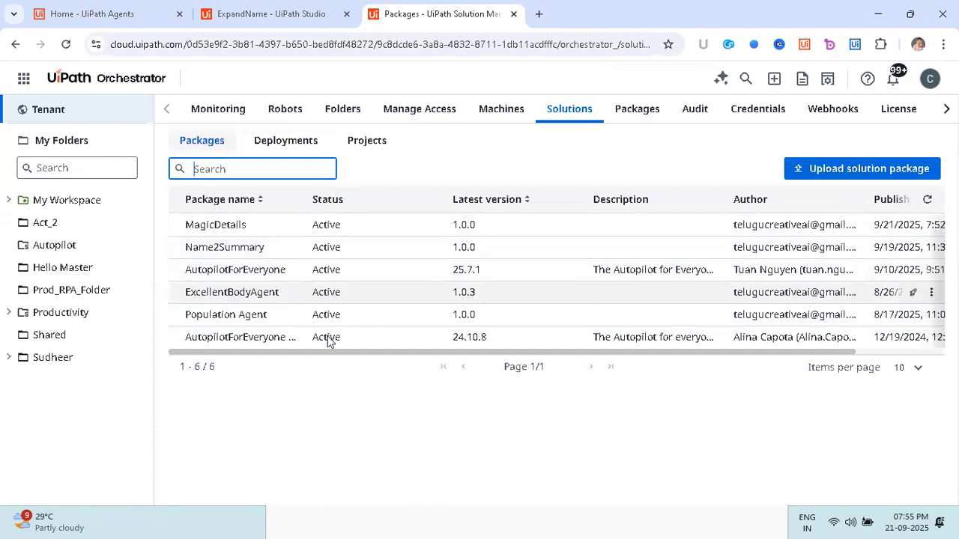
- Show the processes of the tenant folder named after a person and add "5. Create Process" to the notes below Activate
click(54, 360)
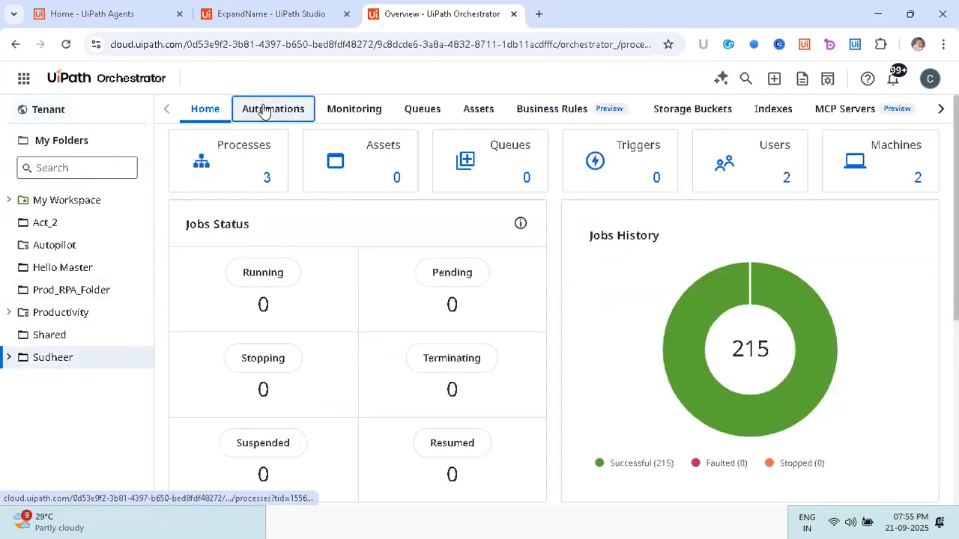
click(264, 111)
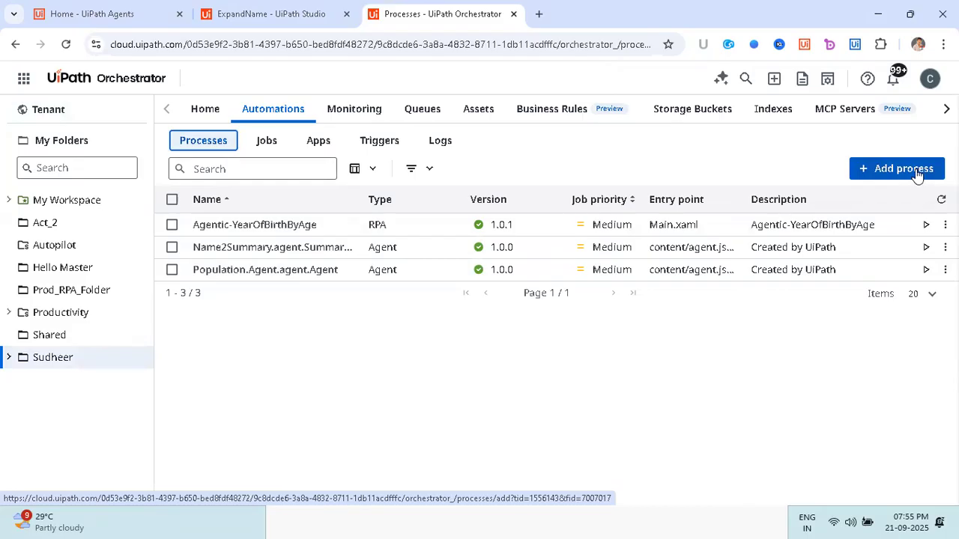
click(452, 522)
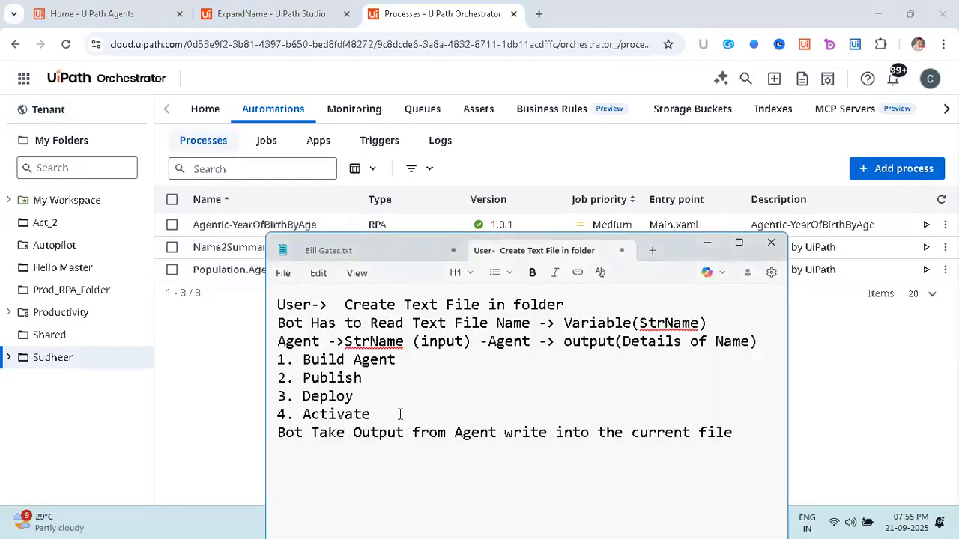
key(Return)
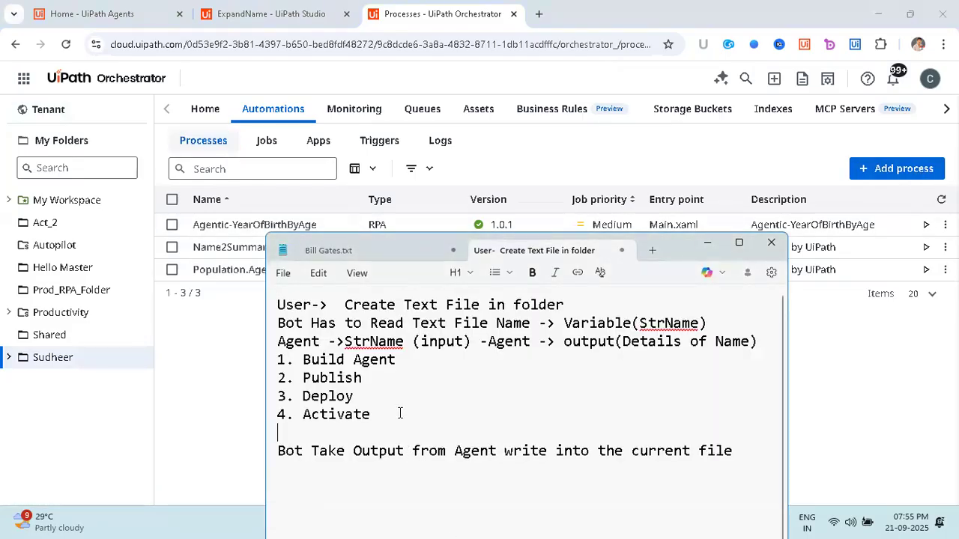
text(5. Create Process)
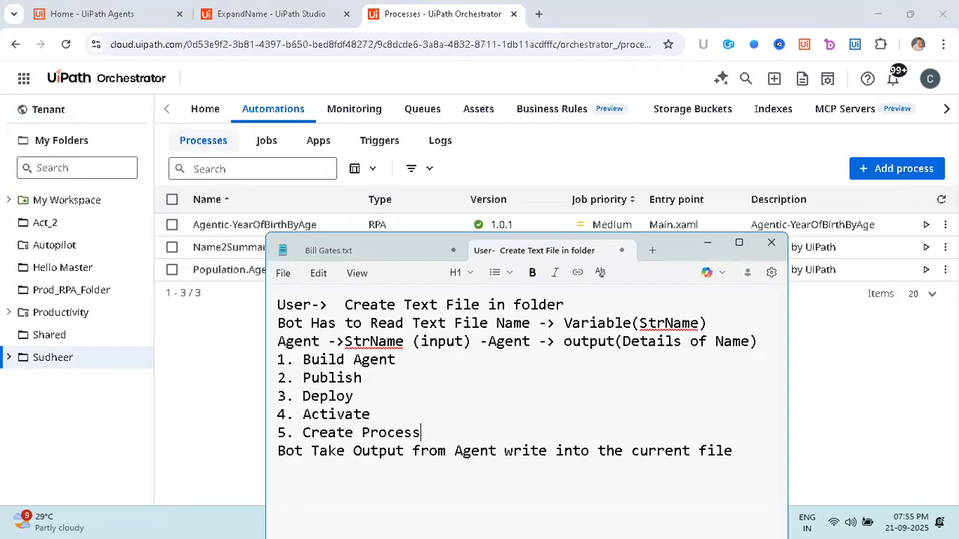
- Start a new process in Orchestrator's person-named folder with MagicDetails.Agent.ExpandName as its package source
click(201, 371)
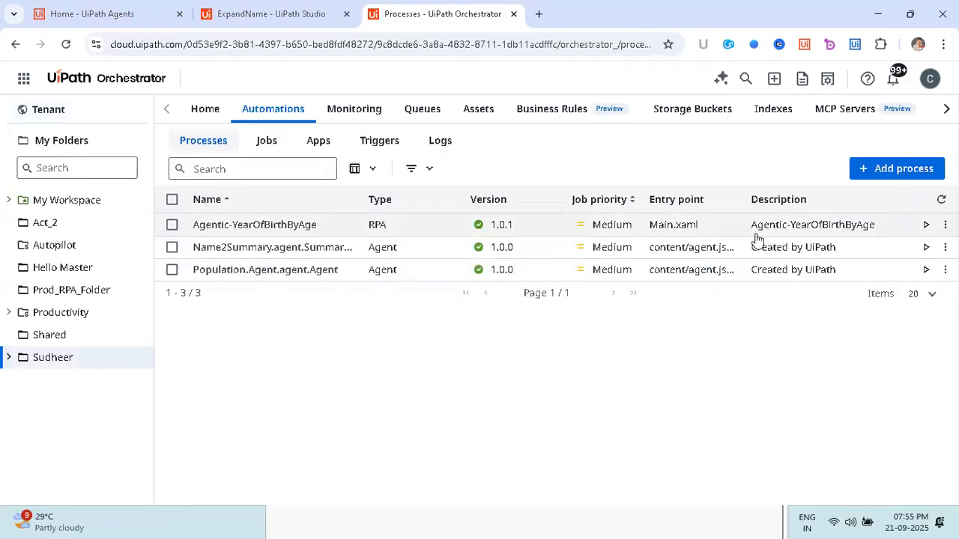
click(873, 174)
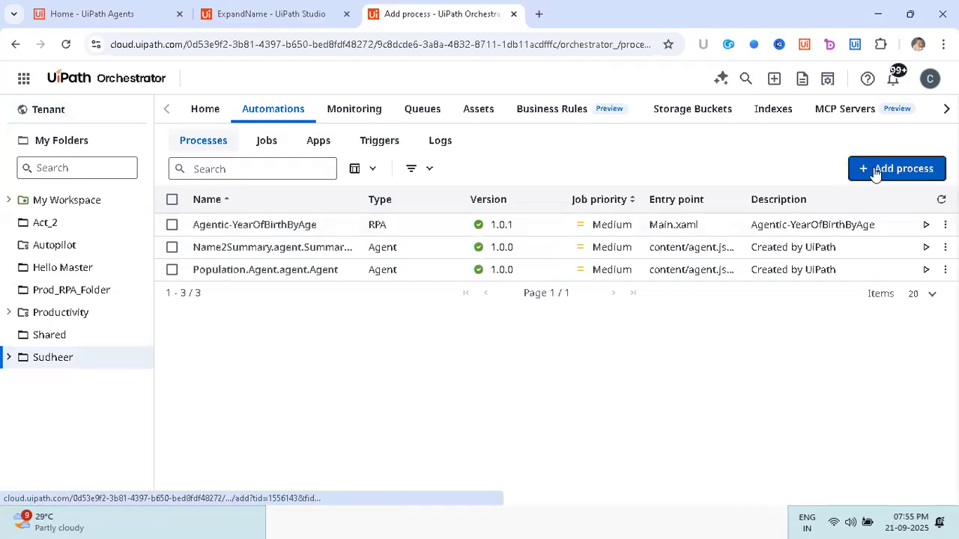
click(346, 259)
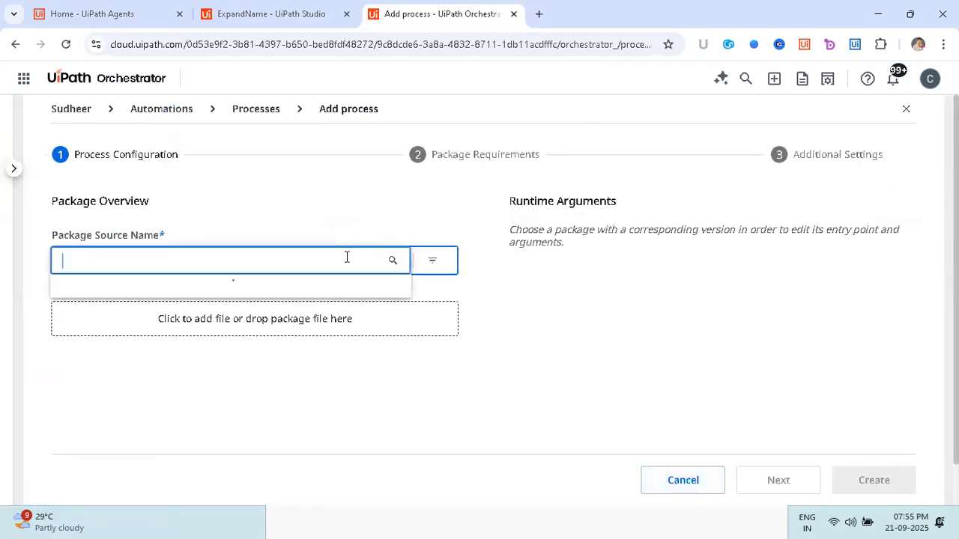
text(mag)
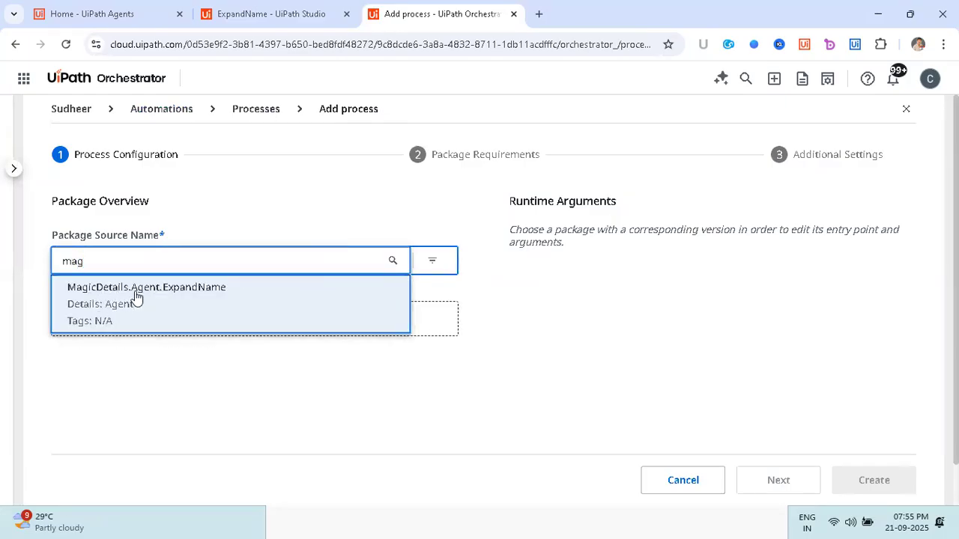
click(231, 312)
- Check the ExpandName agent project in UiPath Studio and return to the new process's InputName argument in Orchestrator
click(283, 21)
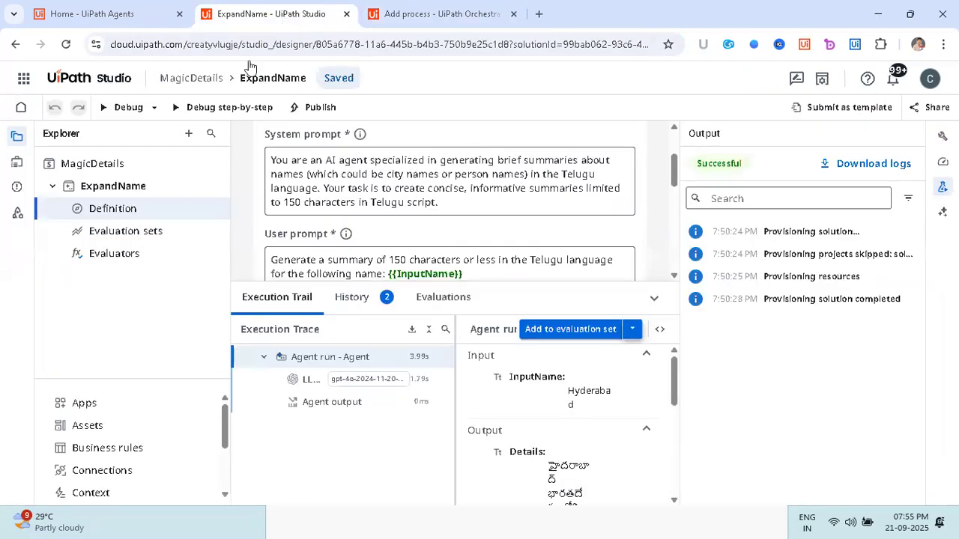
click(143, 187)
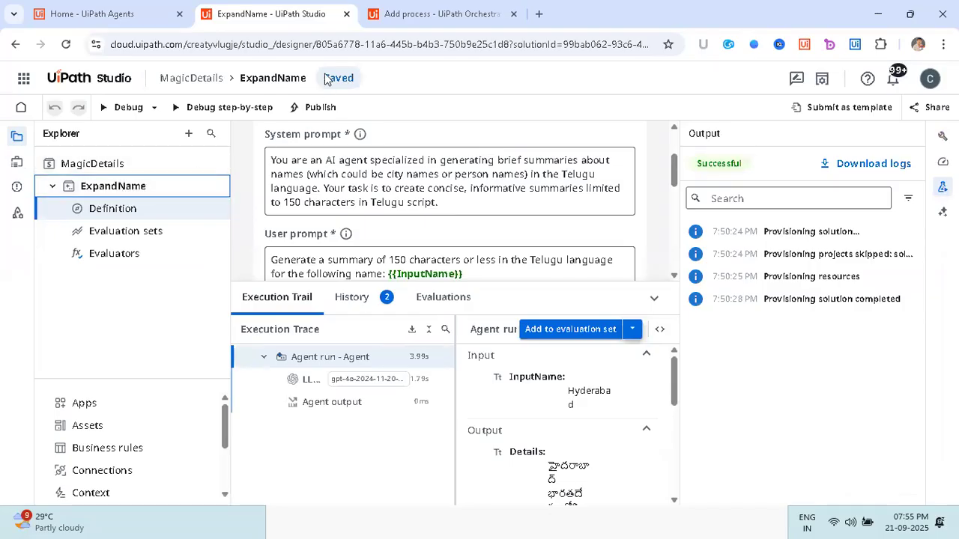
click(400, 26)
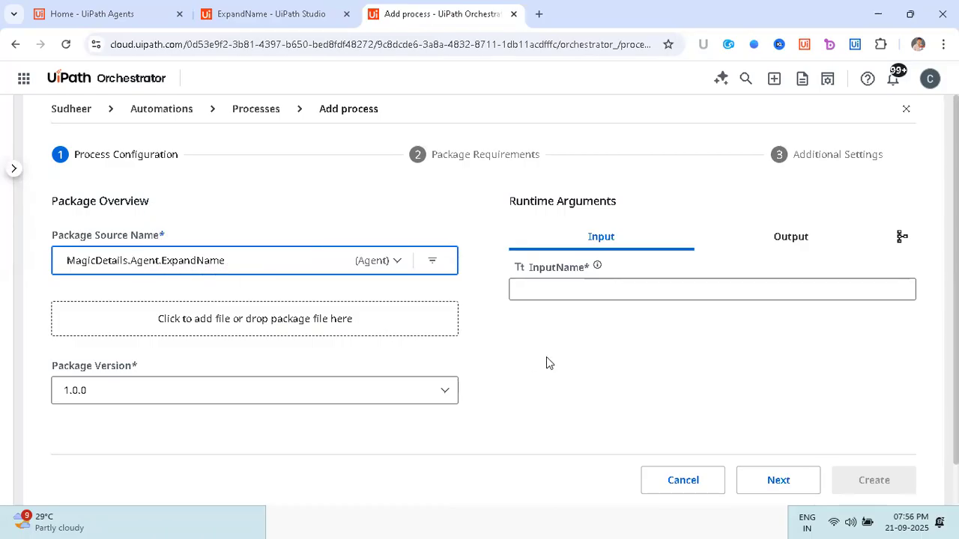
click(576, 289)
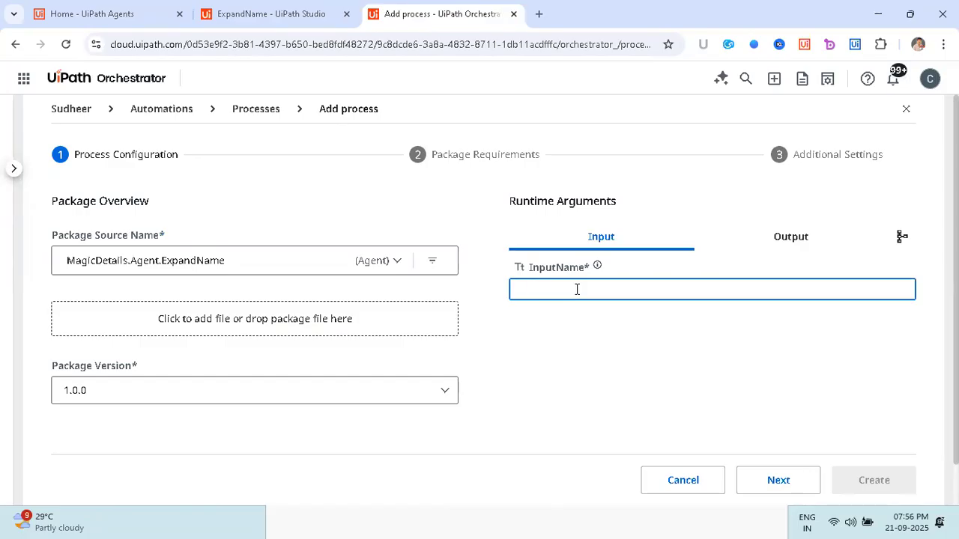
- Create the MagicDetails.Agent.ExpandName process with the default package requirements and additional settings, and return to the folder's process list
click(762, 486)
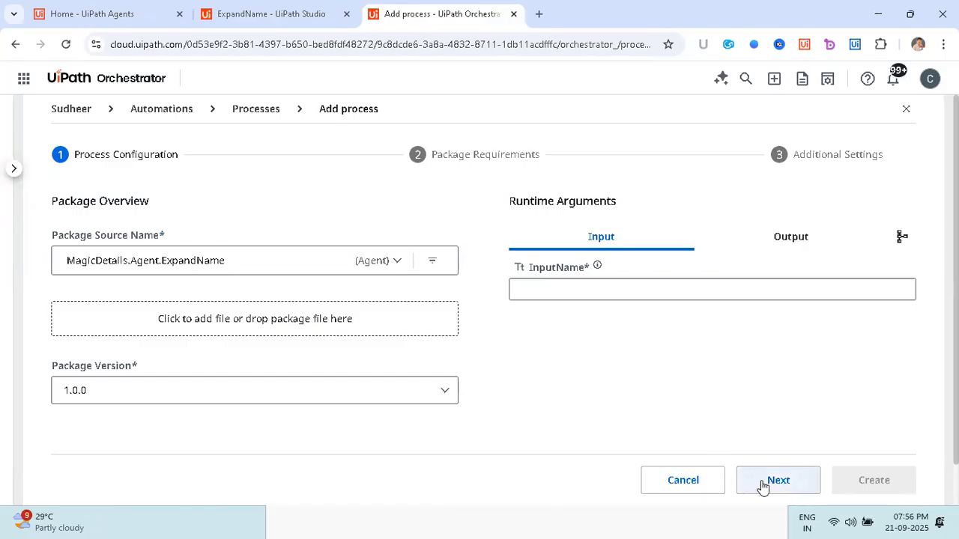
click(762, 485)
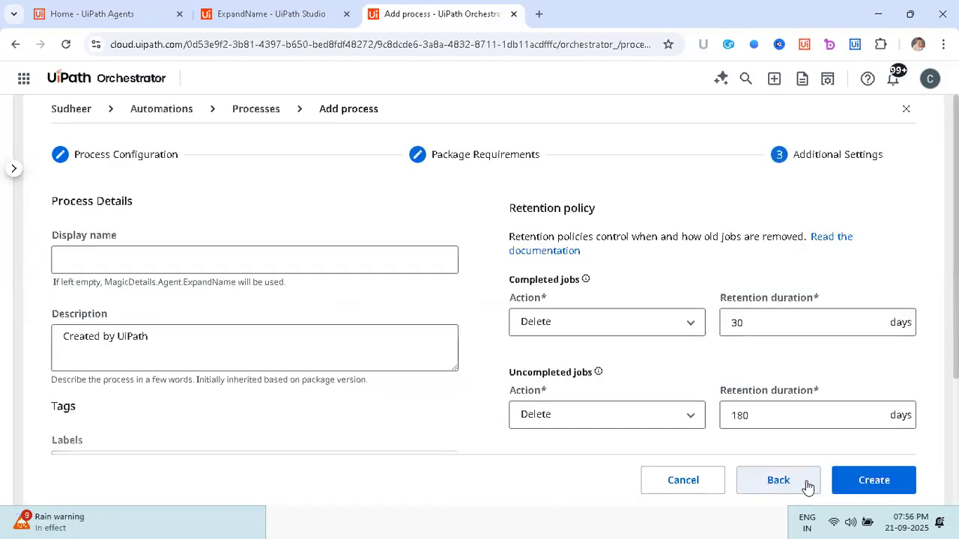
click(867, 480)
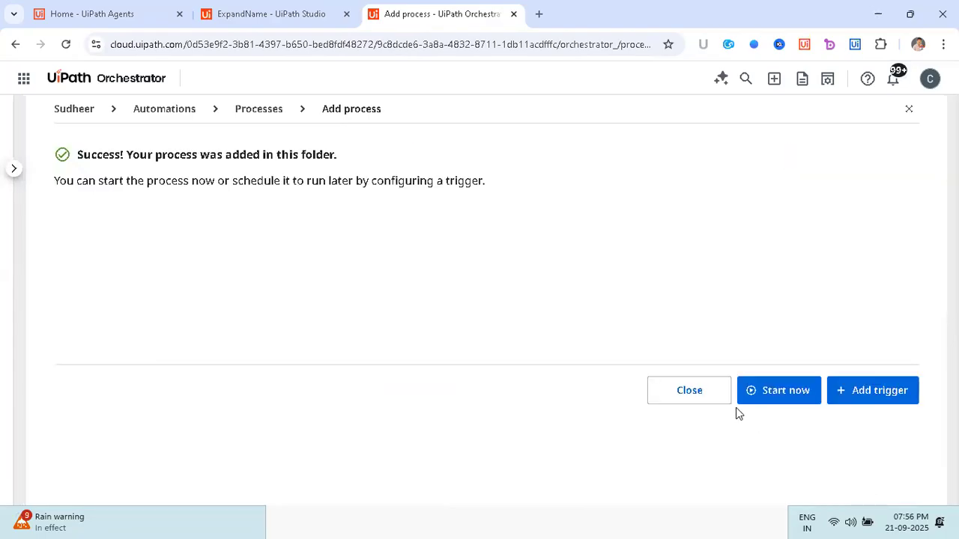
click(702, 399)
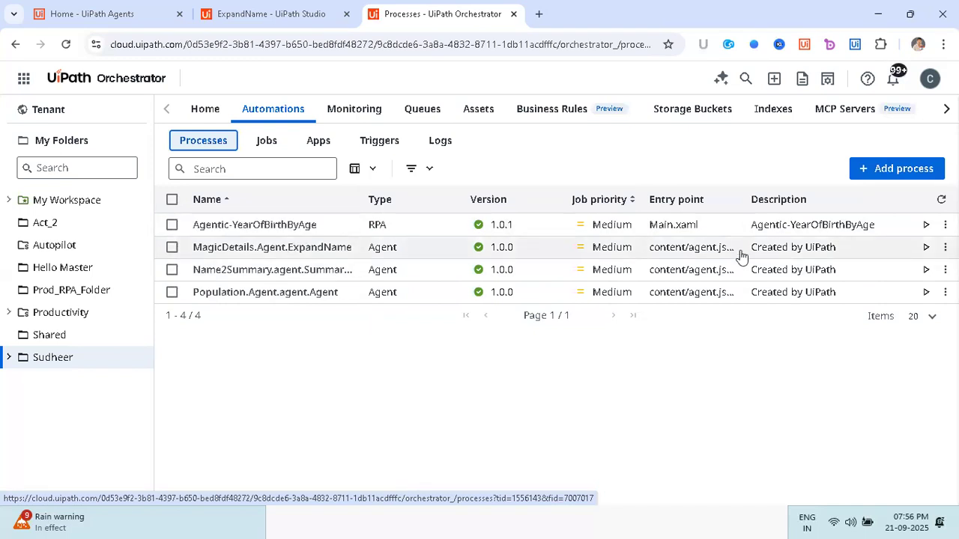
- Run a job of the MagicDetails.Agent.ExpandName process with InputName Rajanikanth and inspect the Details output of that job
click(925, 248)
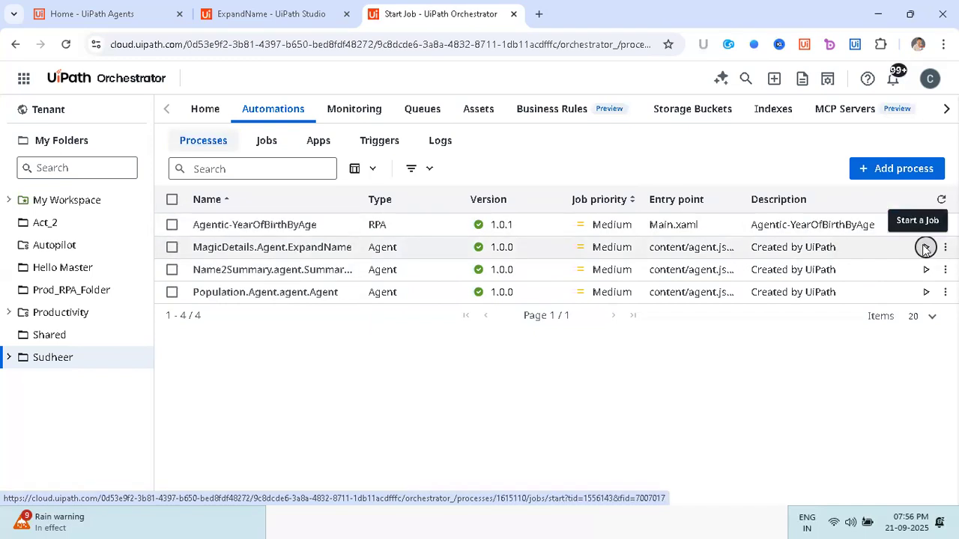
click(693, 330)
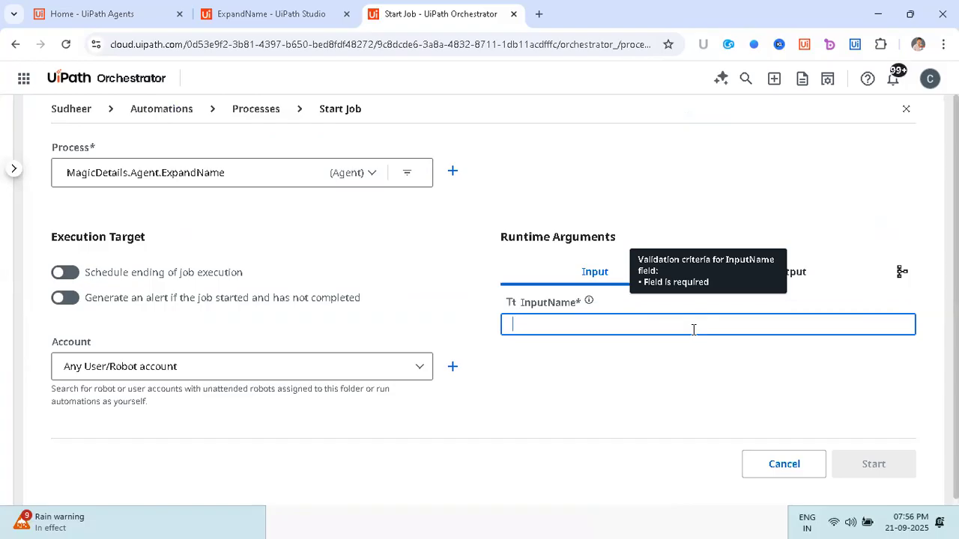
text(Ra)
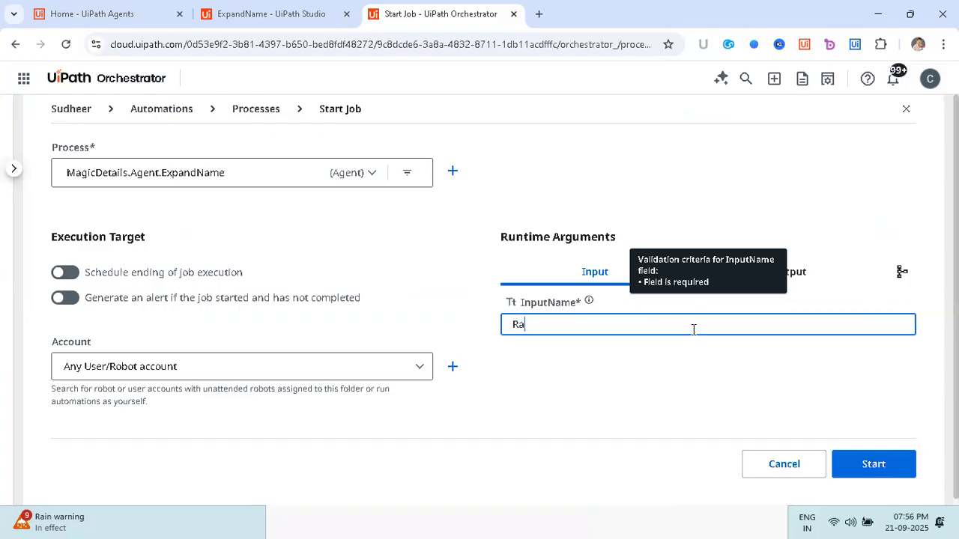
text(janiKanth)
click(867, 469)
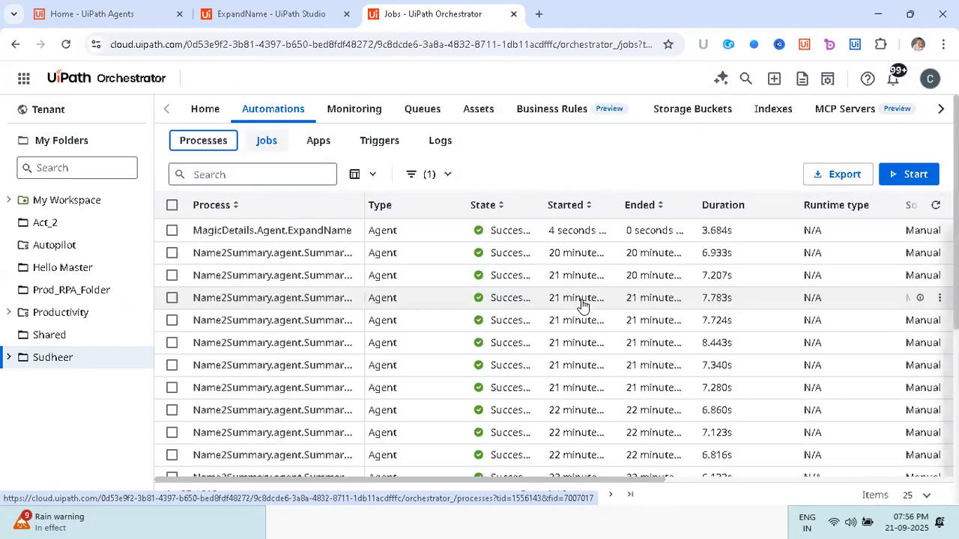
click(812, 228)
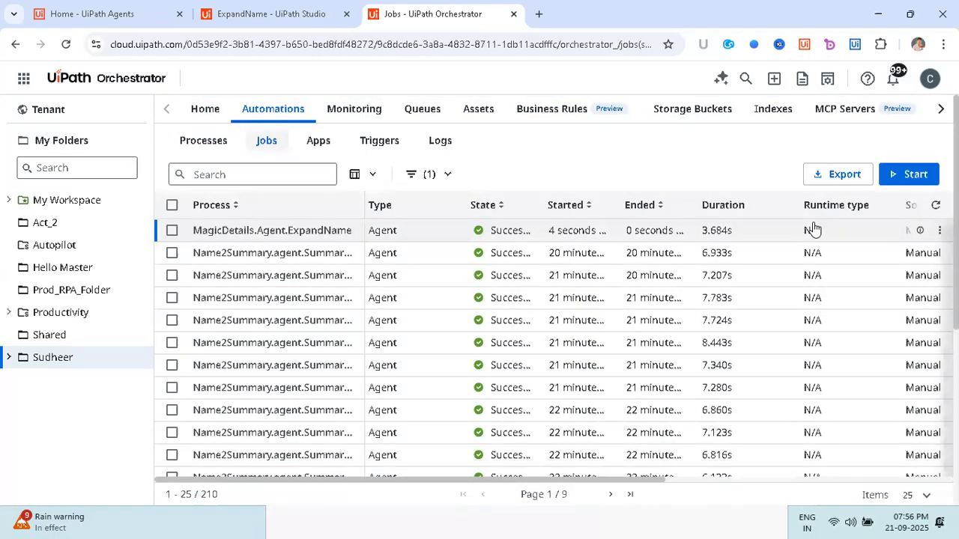
drag(683, 275, 826, 324)
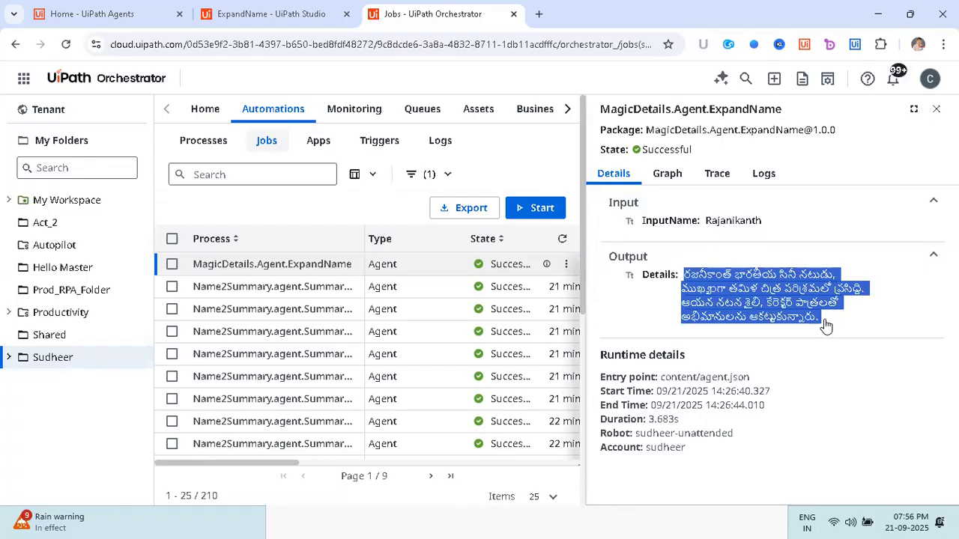
- Add "6. Test Process(Run Job)" to the notes below Create Process, followed by an empty line
key(alt+Tab)
click(428, 433)
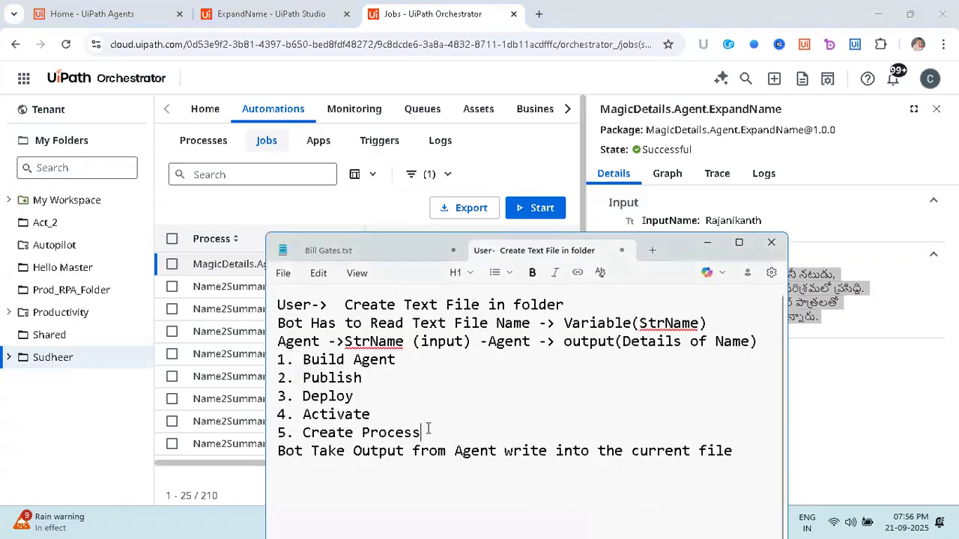
key(Return)
text(6. )
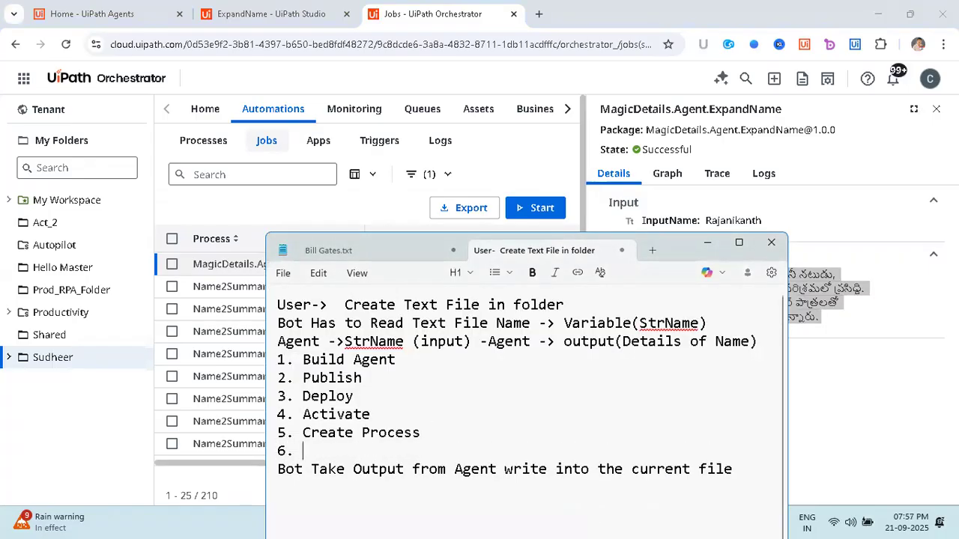
text(TEst)
key(BackSpace)
key(BackSpace)
key(BackSpace)
key(BackSpace)
text(es)
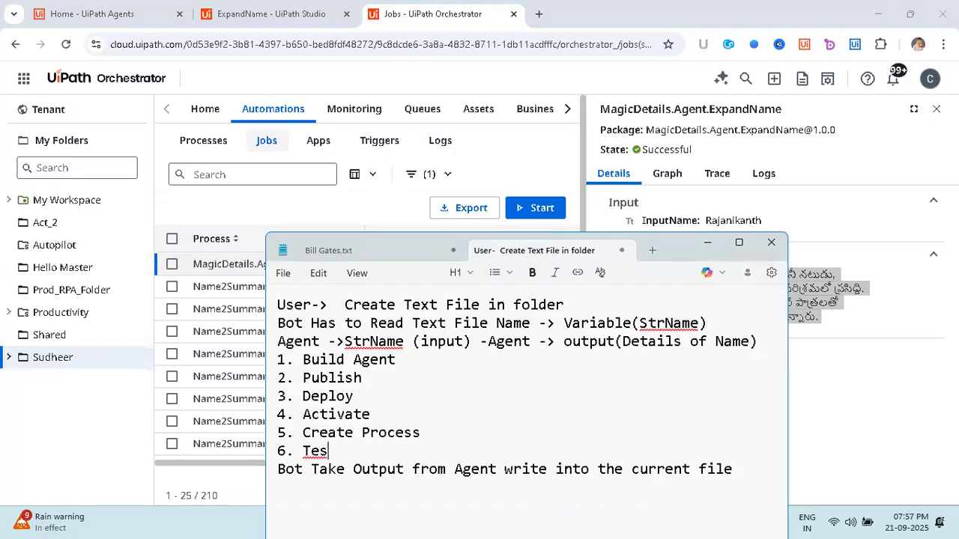
text(t Process(Run J)
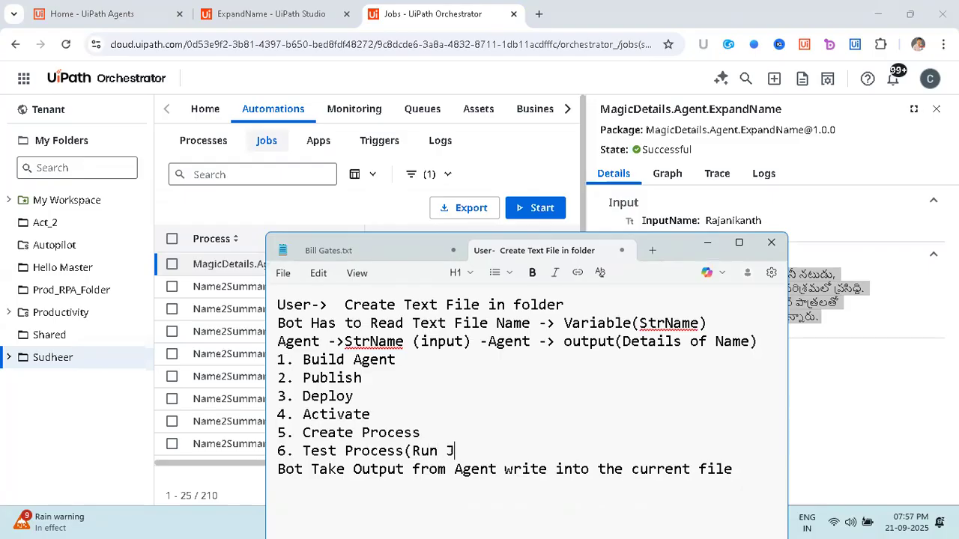
text(ob))
key(Return)
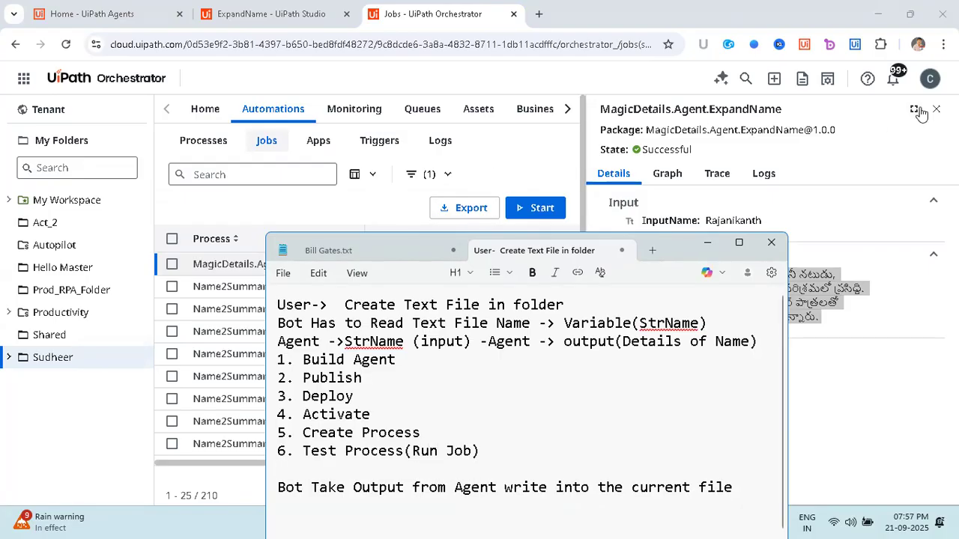
- Close the job's details and review the Agent line and its six numbered steps in the notes
click(934, 114)
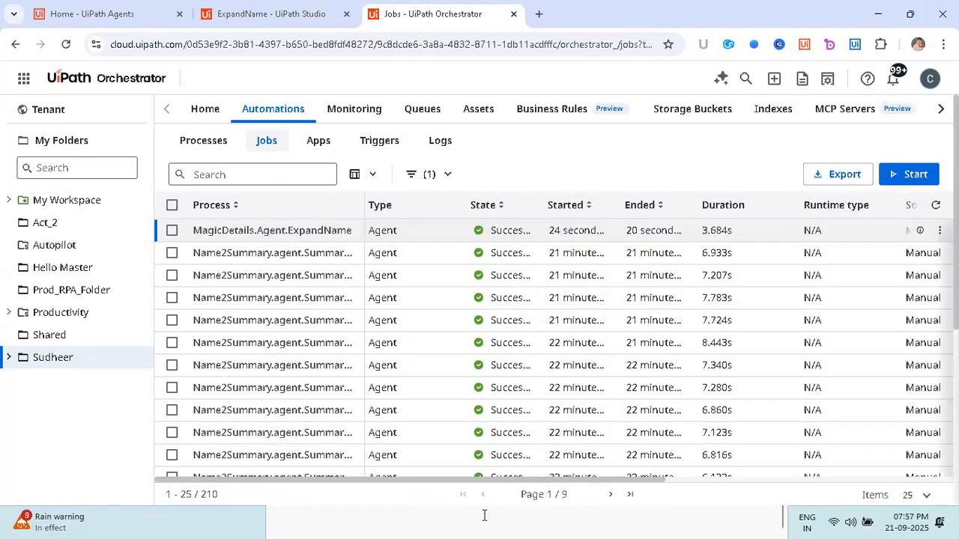
click(485, 516)
drag(479, 451, 277, 343)
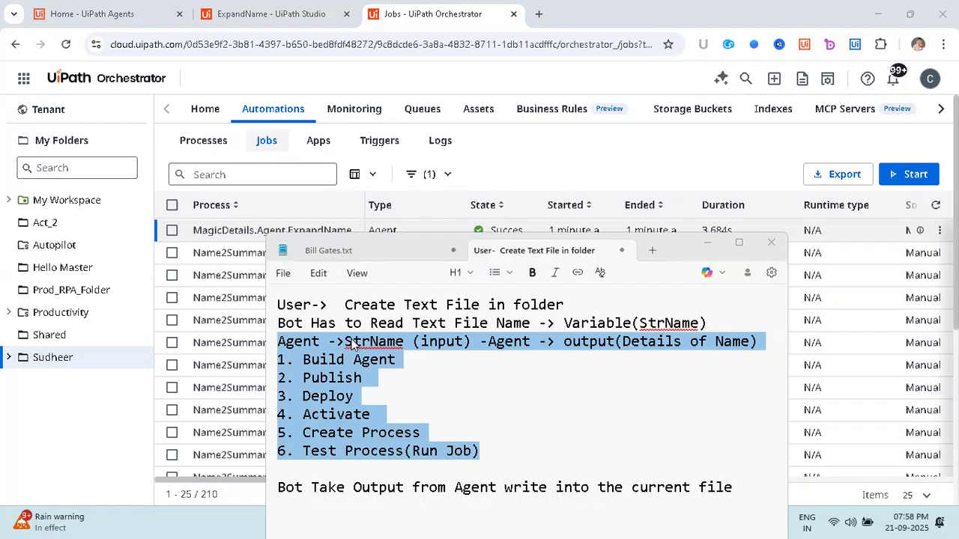
key(super+d)
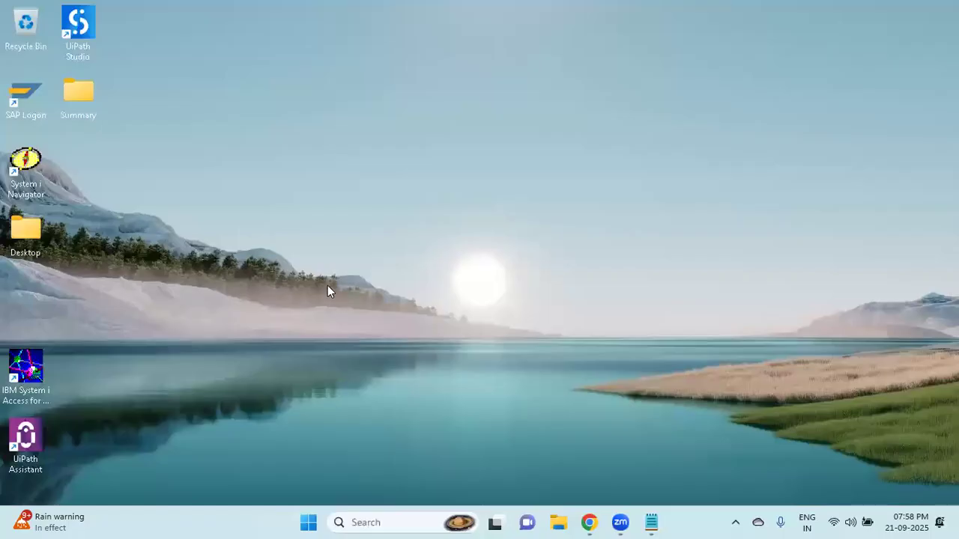
click(589, 522)
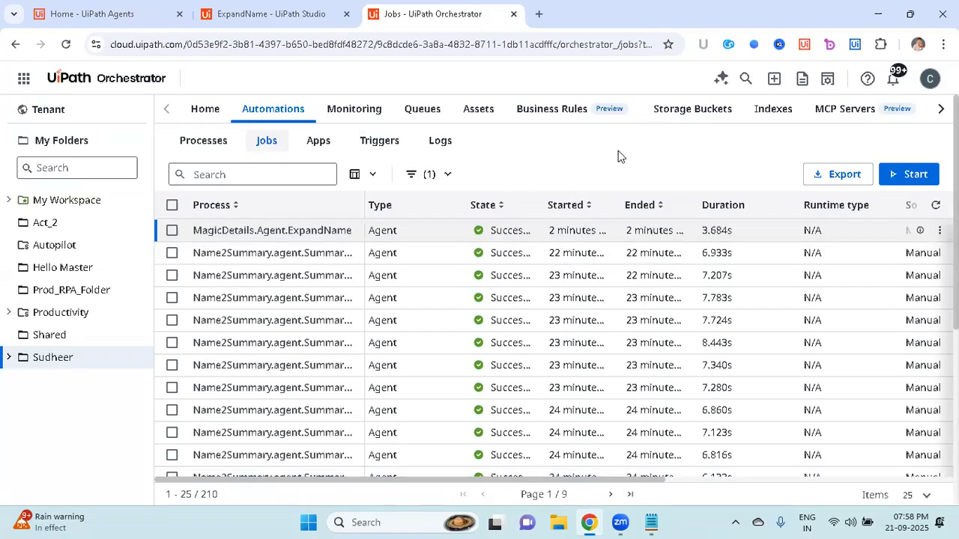
- Add the line "RPA + ChatGPT" at the end of the notes, below the line about writing the agent's output
click(652, 522)
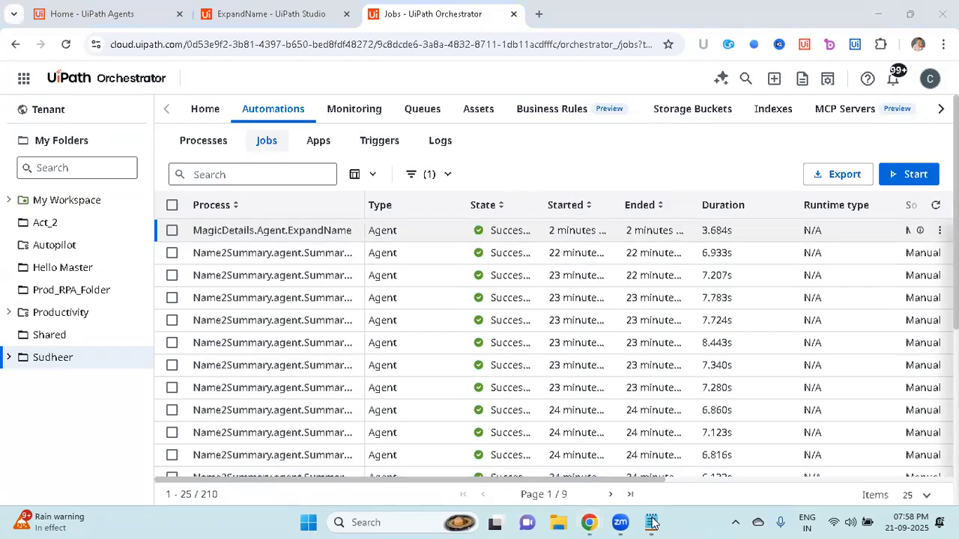
click(514, 335)
key(Return)
key(Return)
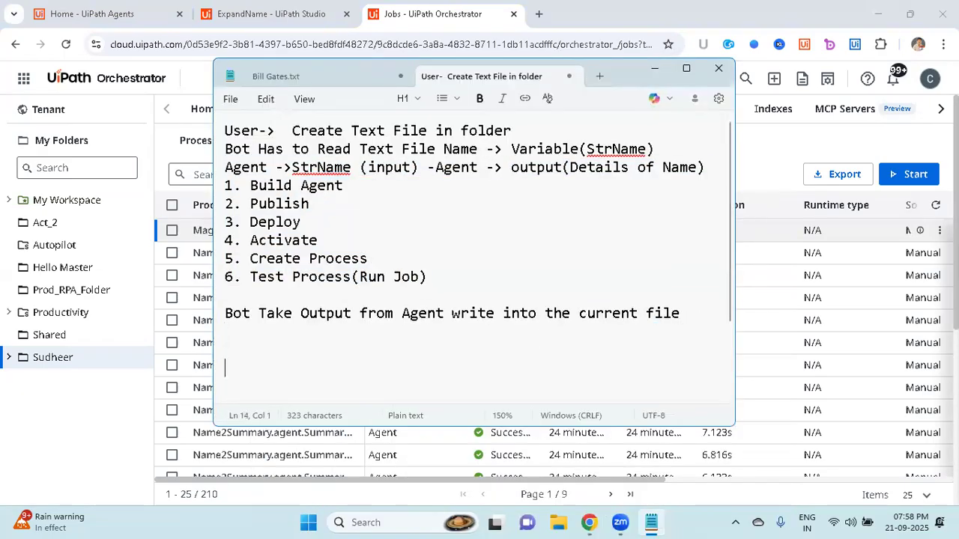
text(RPA + Agent)
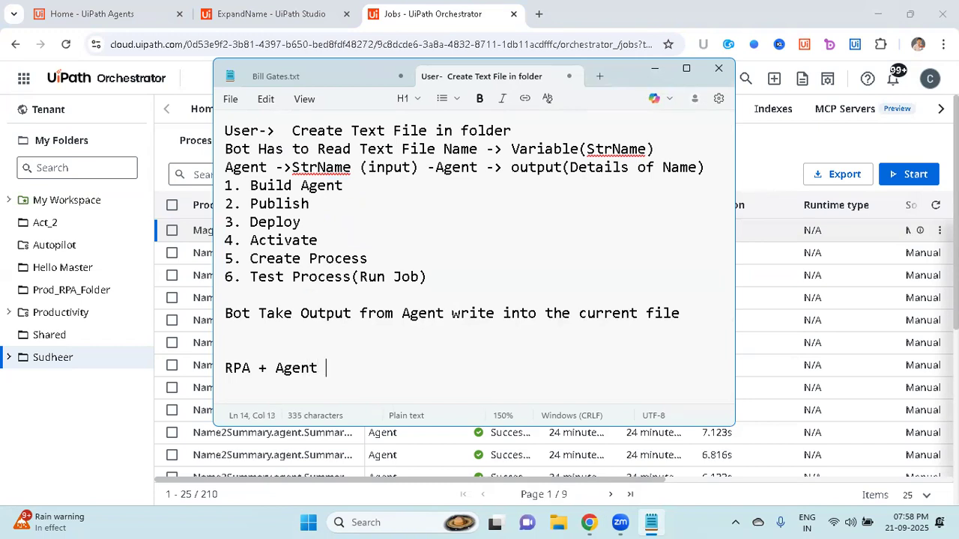
key(ctrl+shift+Left)
text(GE)
key(BackSpace)
text(e)
key(BackSpace)
key(BackSpace)
text(ChatGPT)
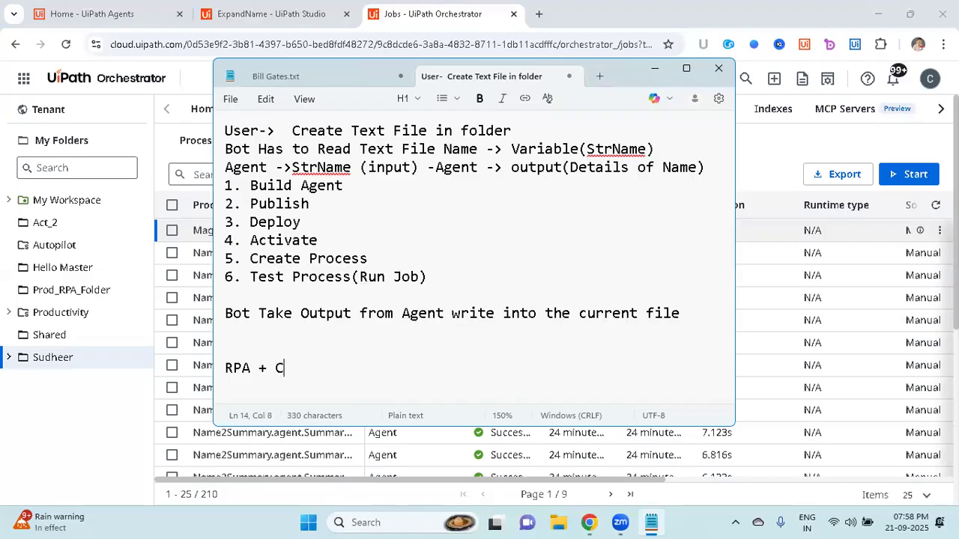
key(Return)
key(Return)
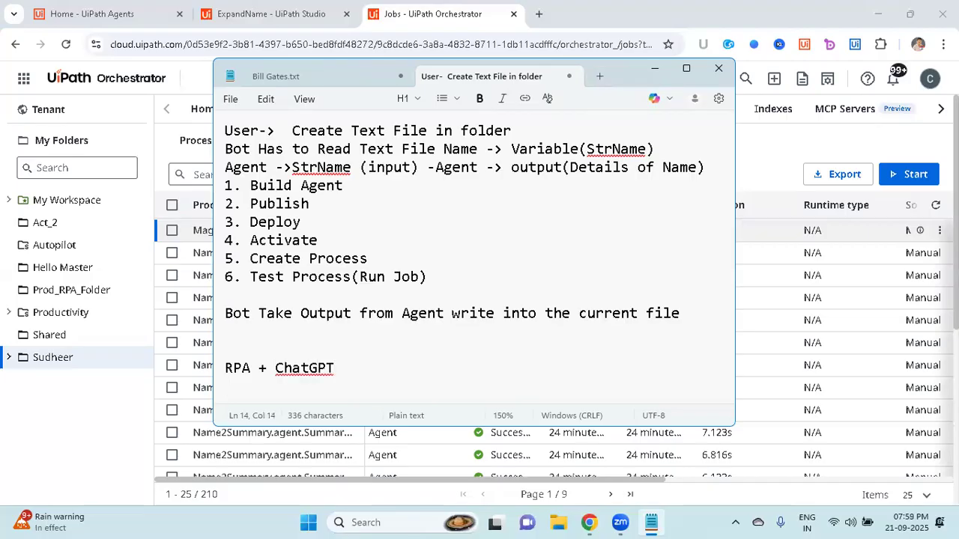
- Compare the ExpandName project in UiPath Studio with the agent steps and ChatGPT line in the notes, and show the Summary folder
click(292, 23)
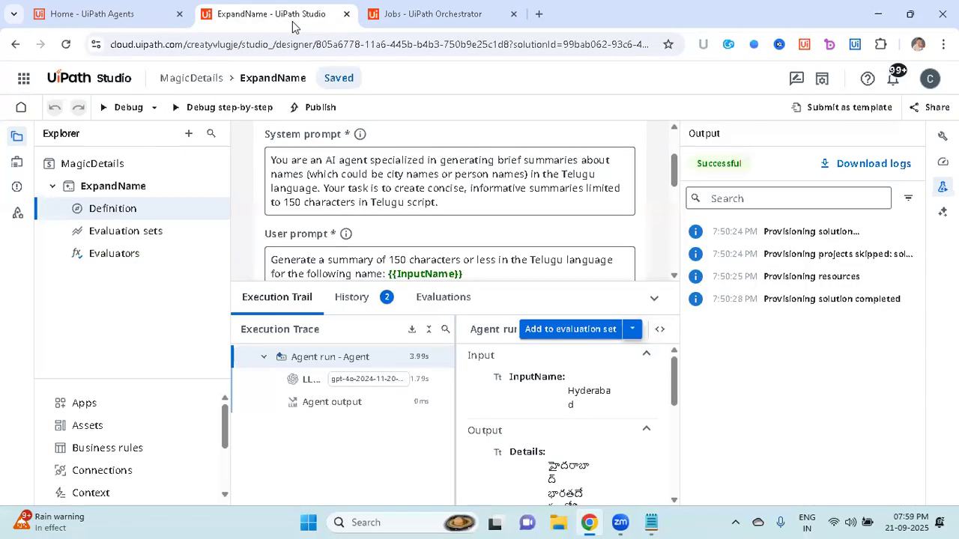
mouse_move(345, 385)
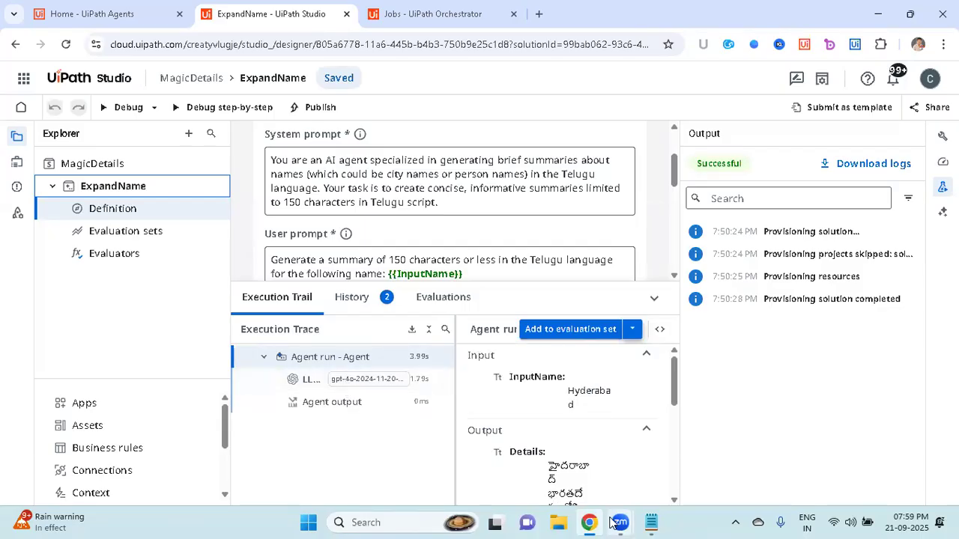
click(649, 523)
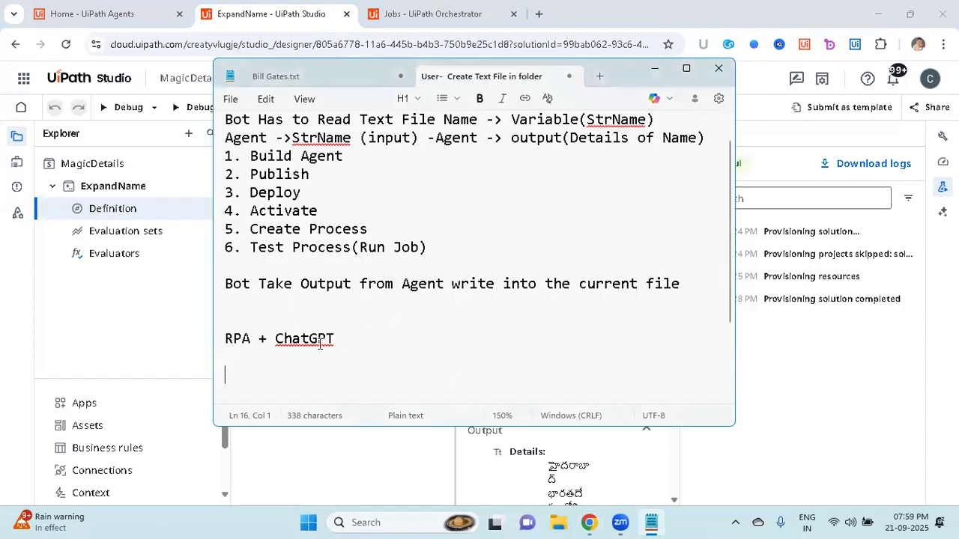
drag(276, 339, 338, 339)
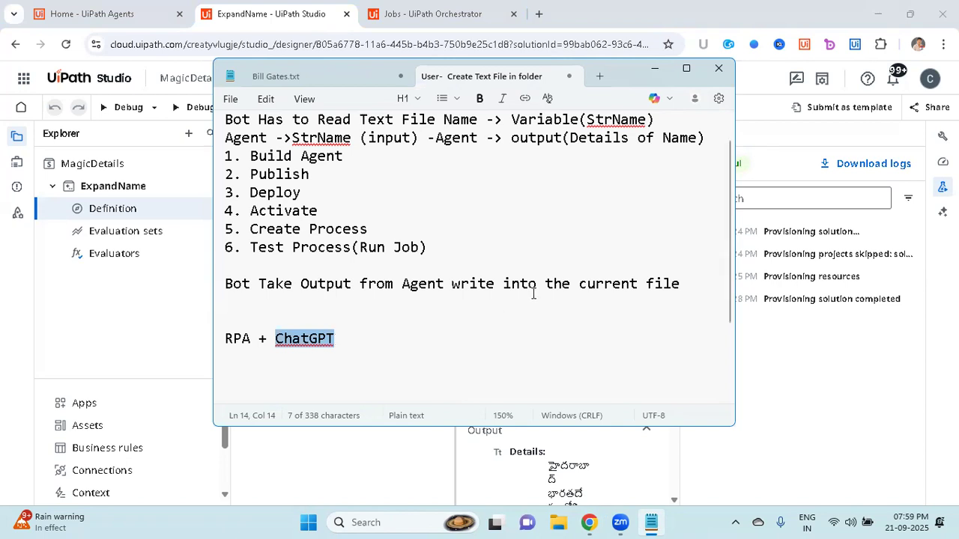
drag(433, 239, 226, 140)
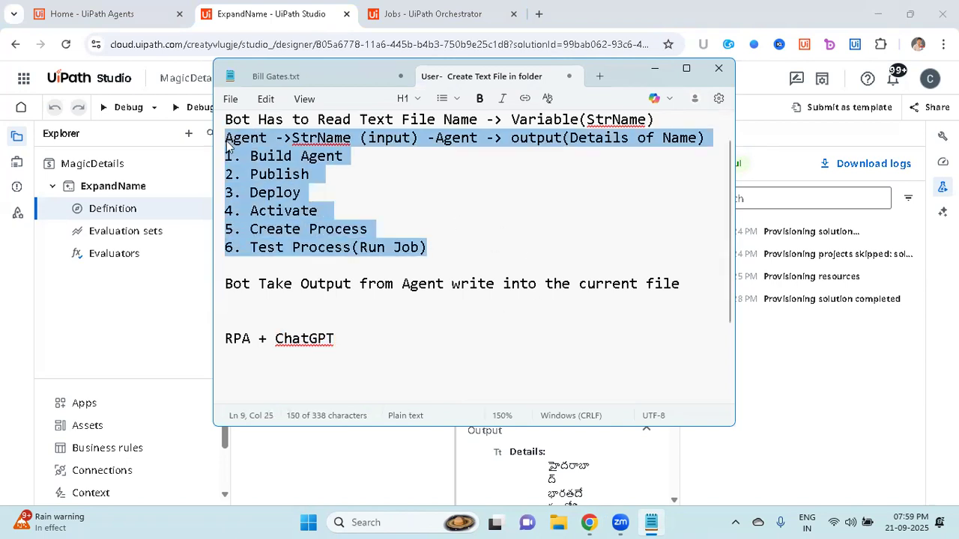
drag(335, 339, 277, 345)
key(super+d)
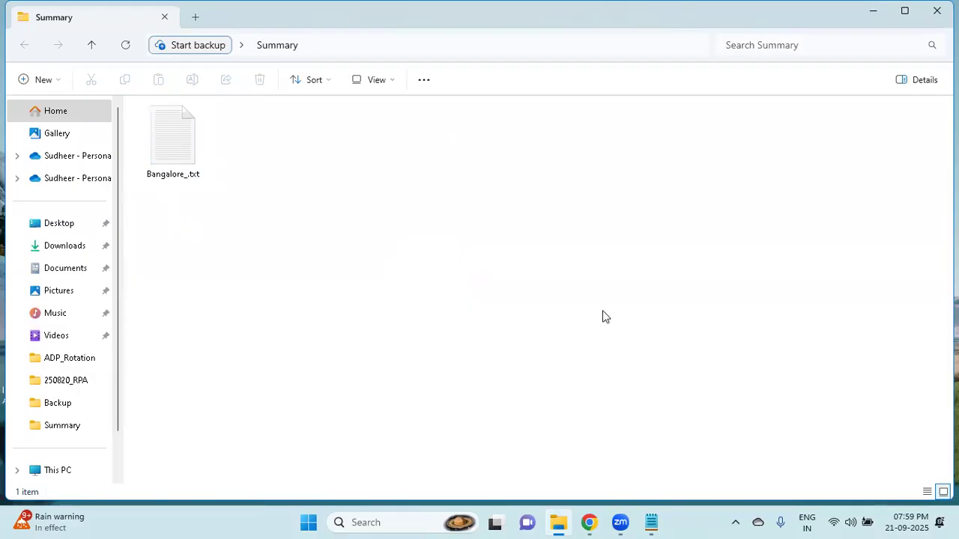
- Append "(AI)" to ChatGPT in the last line of the notes
click(651, 522)
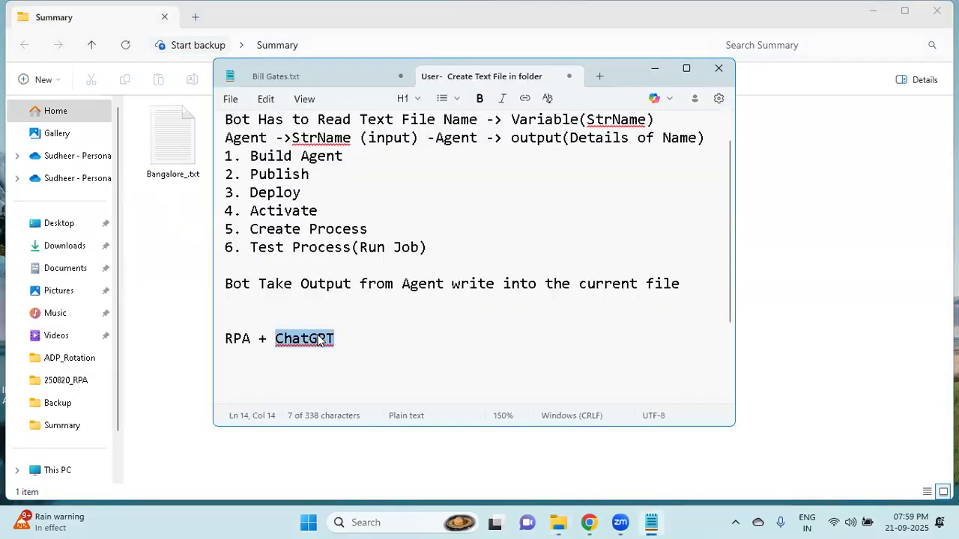
click(334, 340)
text((AI))
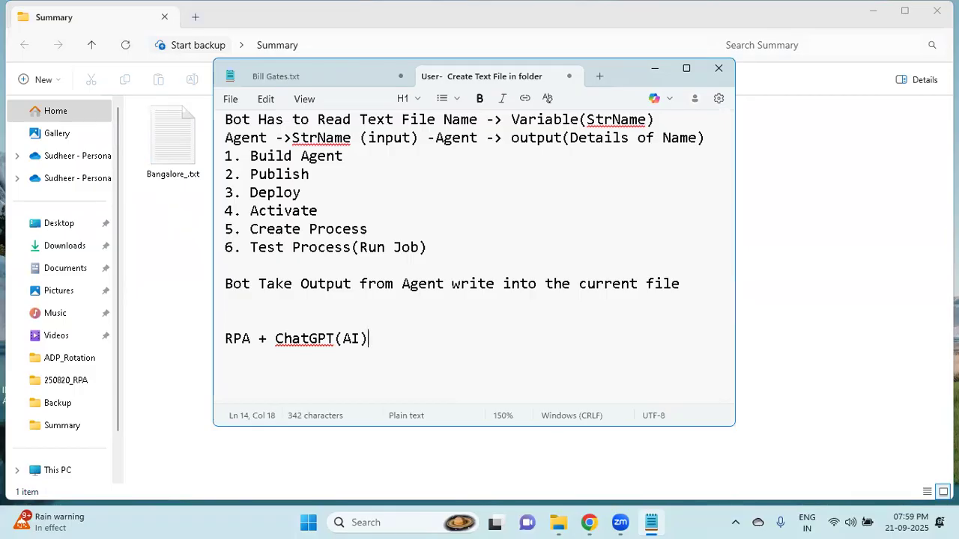
- Review ChatGPT(AI) in the notes, check the Summary folder in File Explorer and return to the beginning of the notes
drag(368, 339, 276, 346)
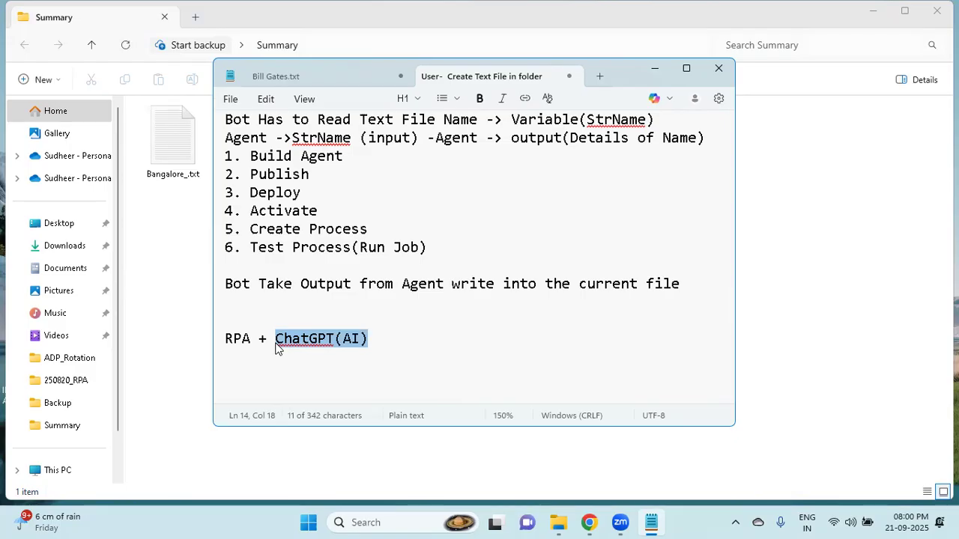
click(160, 287)
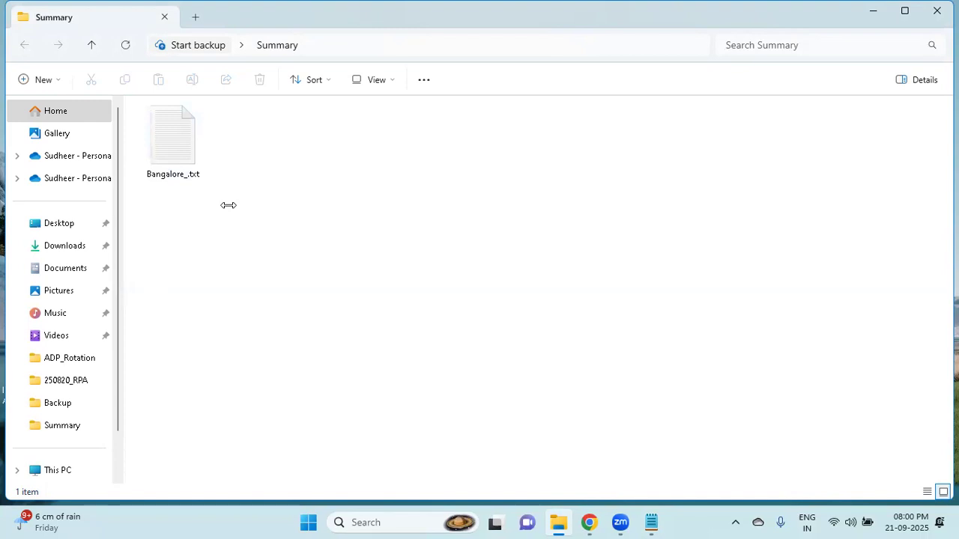
click(651, 522)
scroll(232, 146, up, 1)
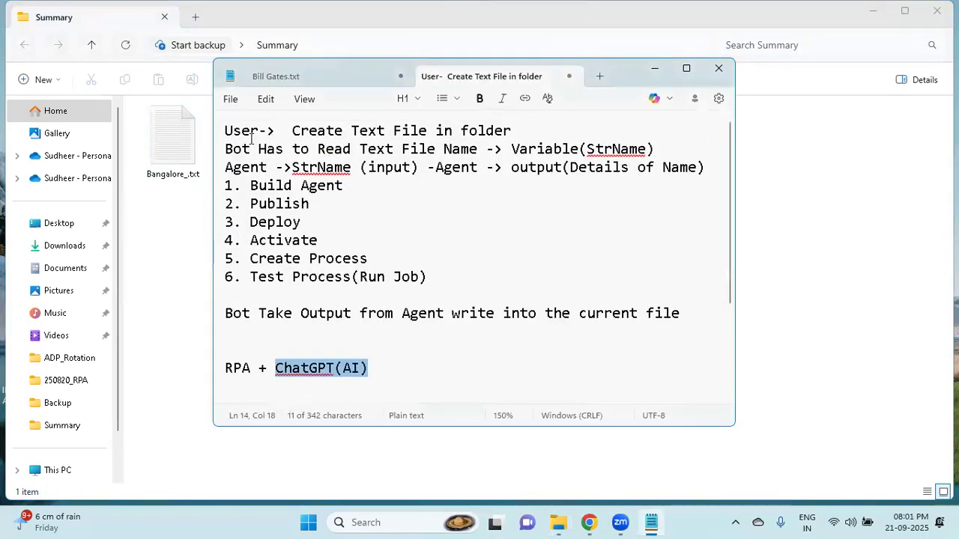
- Review the user, bot and agent lines at the beginning of the notes, together with ChatGPT(AI) in the last line
drag(224, 129, 517, 132)
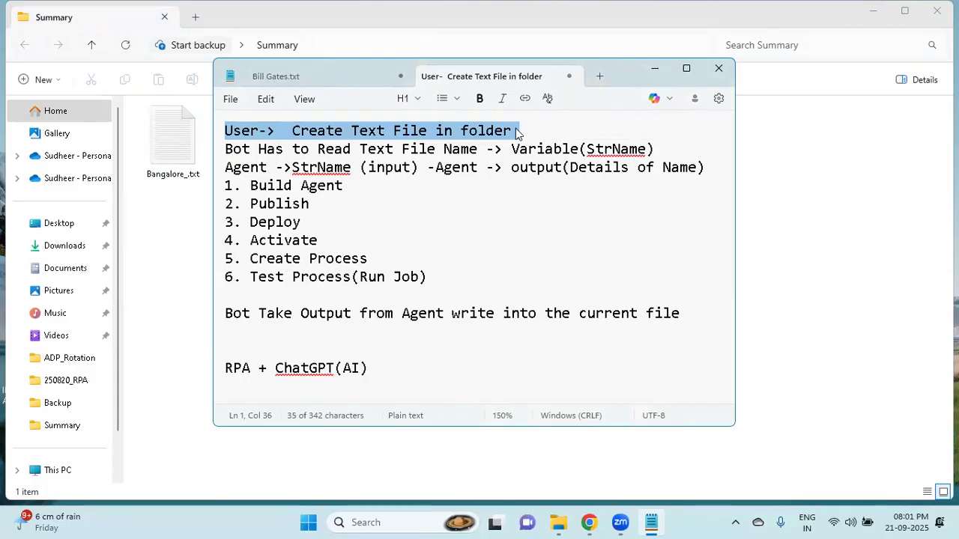
click(241, 150)
drag(226, 150, 583, 148)
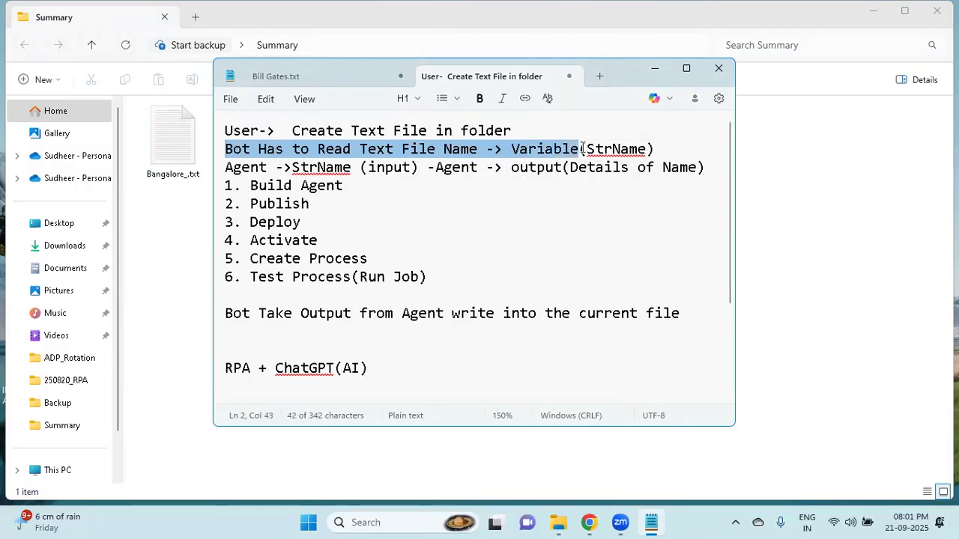
drag(368, 369, 276, 372)
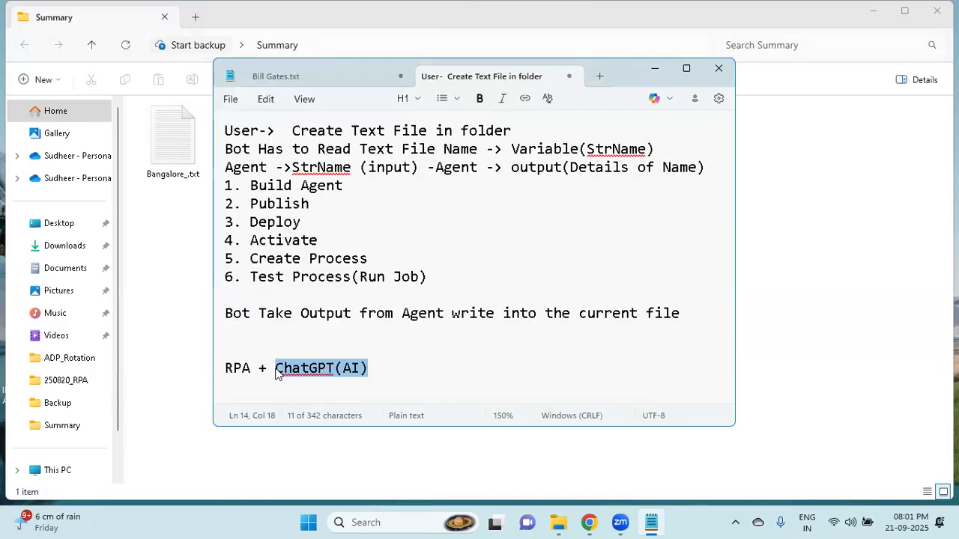
triple_click(226, 168)
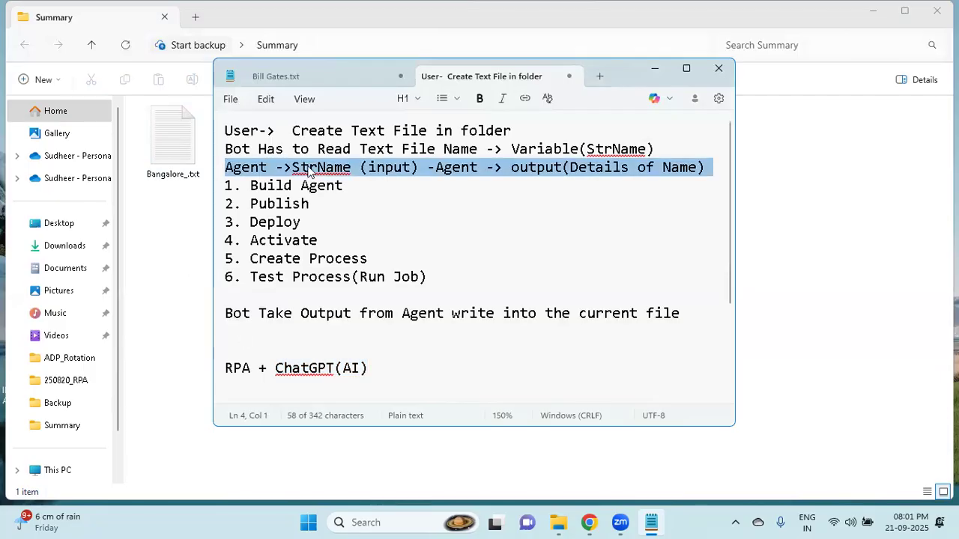
click(453, 166)
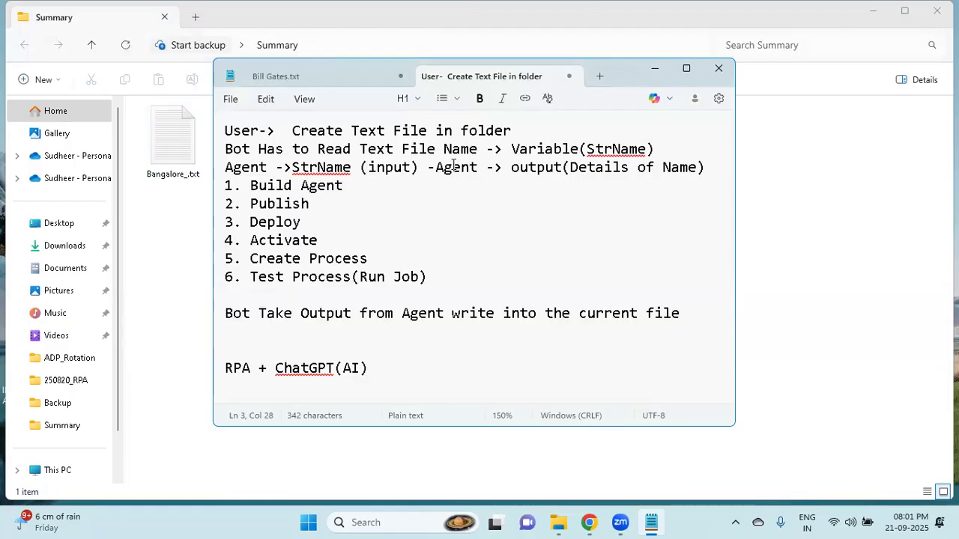
- Switch to Chrome and open ChatGPT in a new browser tab
click(597, 522)
key(ctrl+t)
text(ch)
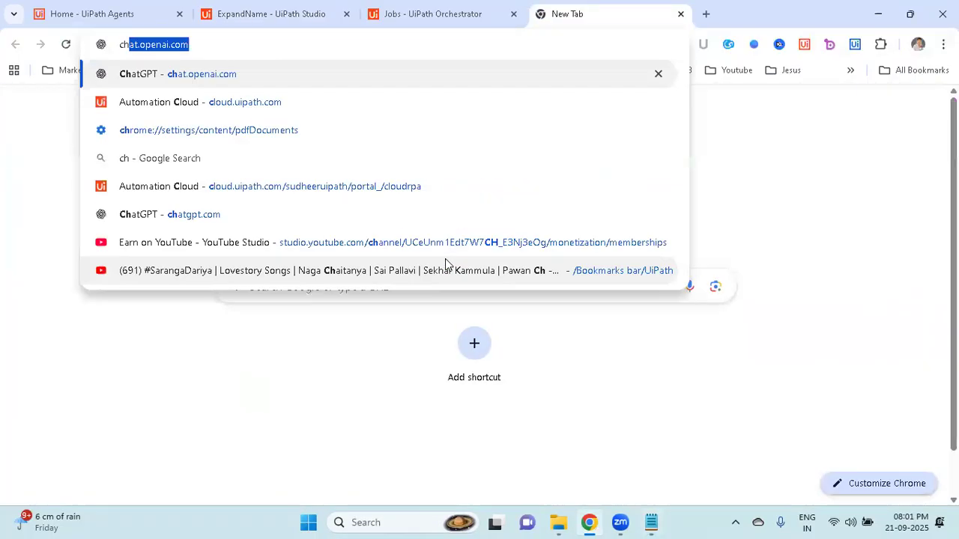
key(Return)
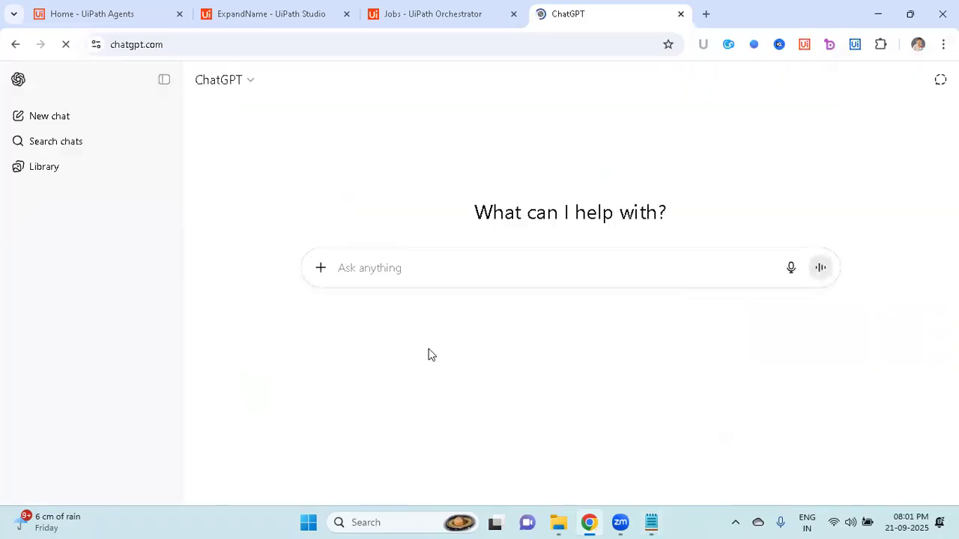
- Ask ChatGPT "give some dtails 150 chats of informatino about Bill Gates in telugu"
text(s)
key(BackSpace)
text(gene)
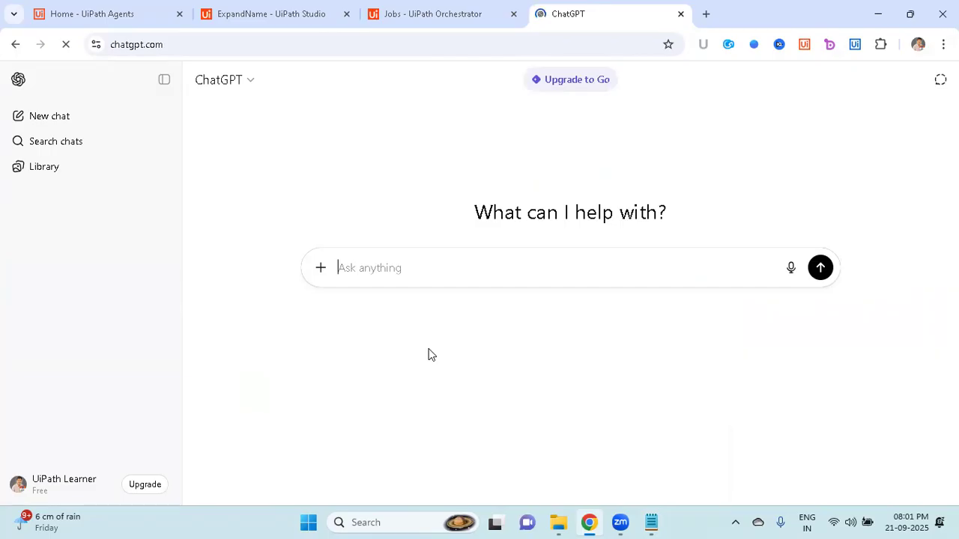
text(give some dtails 150 cah)
key(BackSpace)
key(BackSpace)
text(hats of )
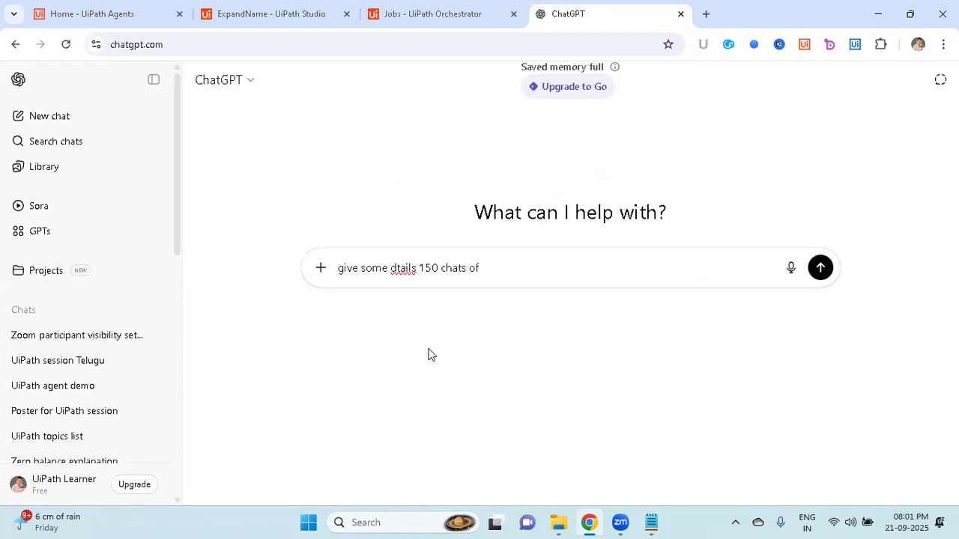
text(informatino ab)
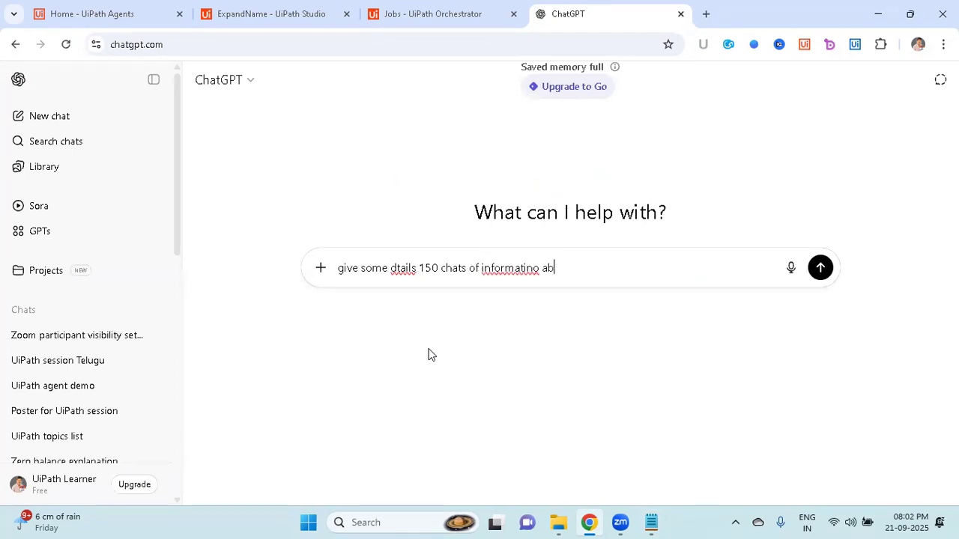
text(out Bill Gates in telugu)
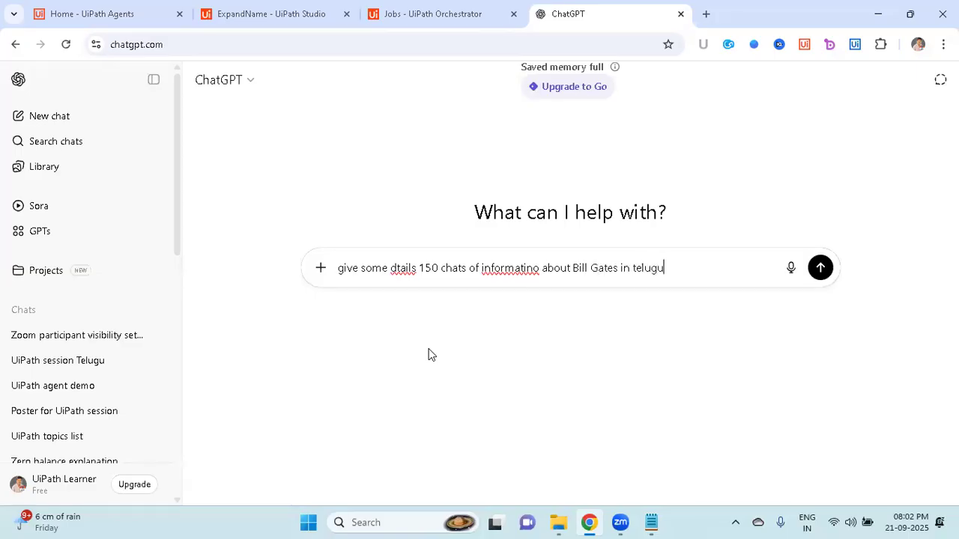
key(Return)
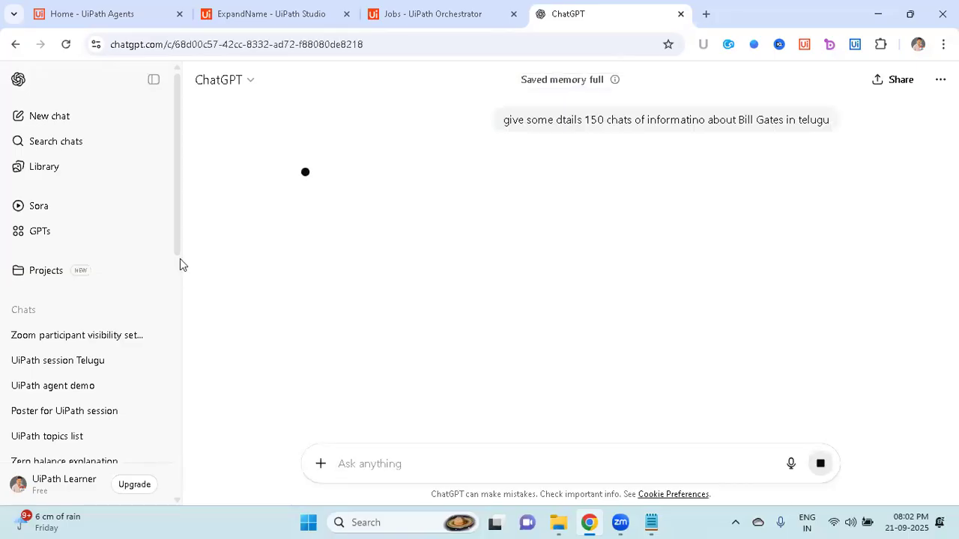
- Collapse the ChatGPT sidebar and read through the Telugu points about Bill Gates in the answer
click(153, 79)
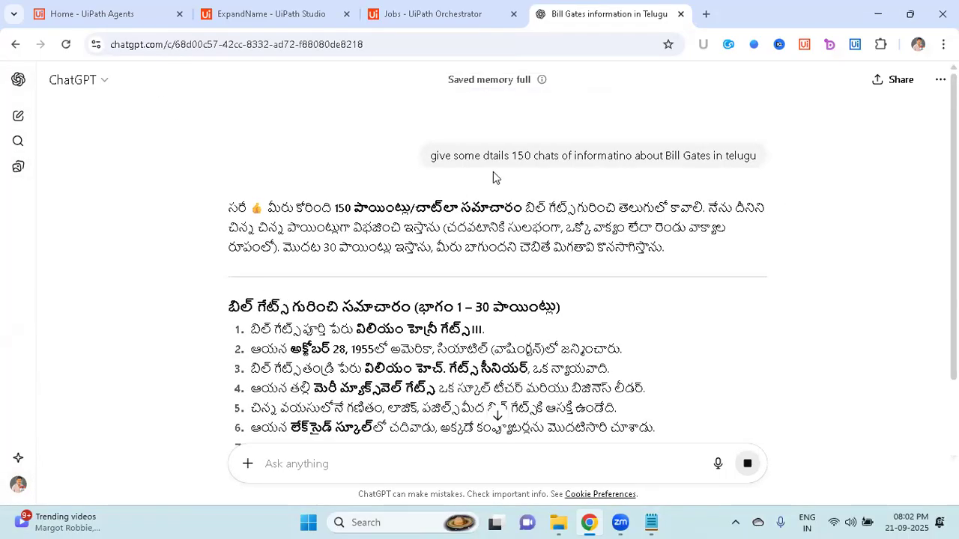
drag(230, 308, 457, 409)
scroll(452, 407, down, 2)
scroll(450, 407, down, 1)
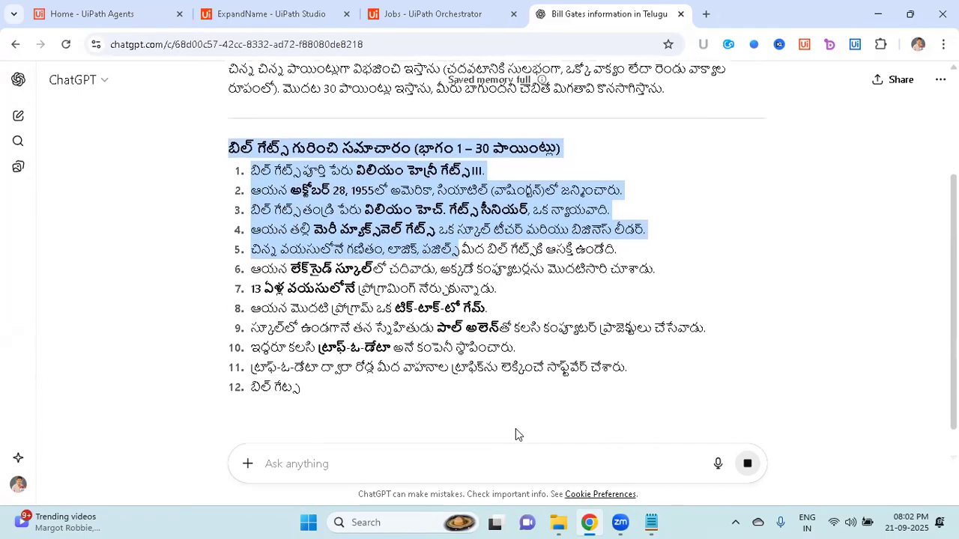
- Switch to the notes in Notepad, reposition their window over the ChatGPT answer and review RPA in the last line
click(651, 522)
drag(259, 369, 226, 372)
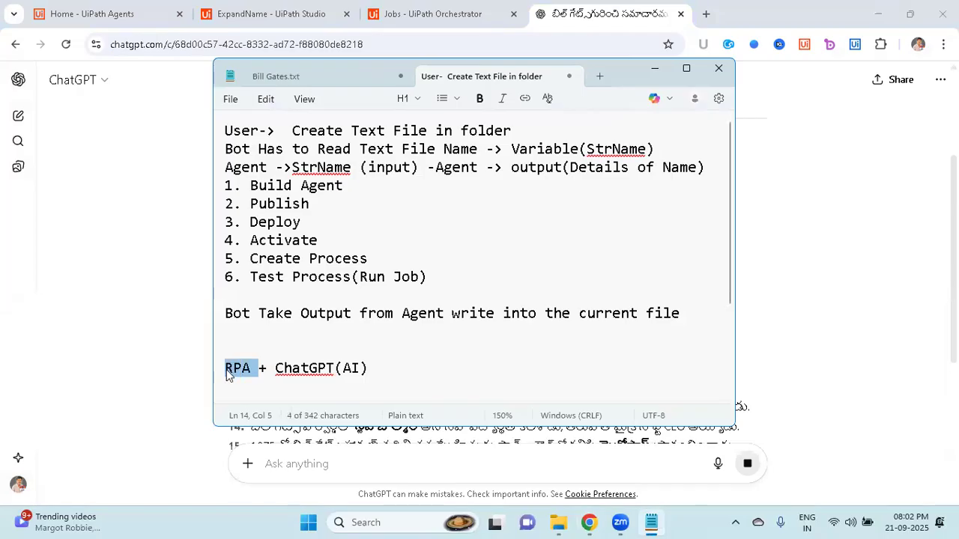
click(233, 372)
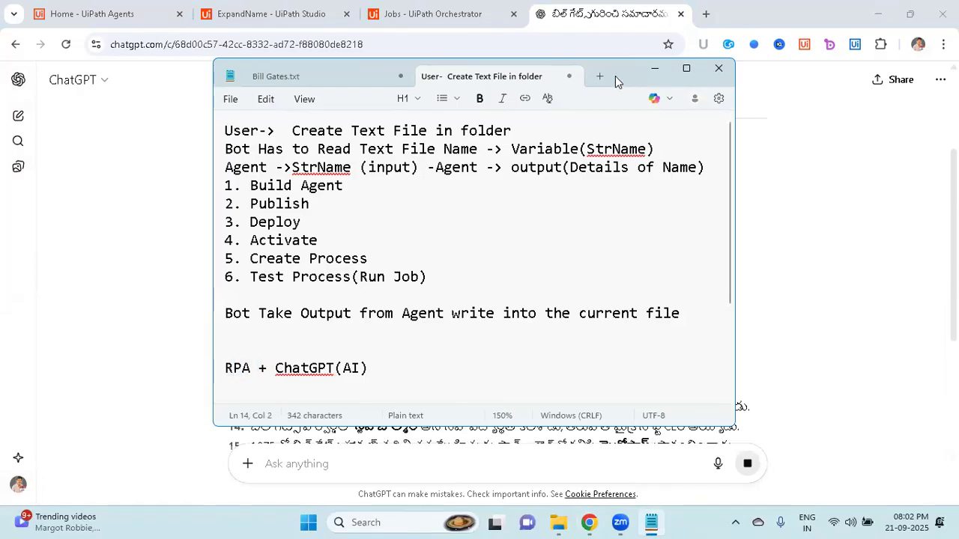
drag(615, 76, 597, 104)
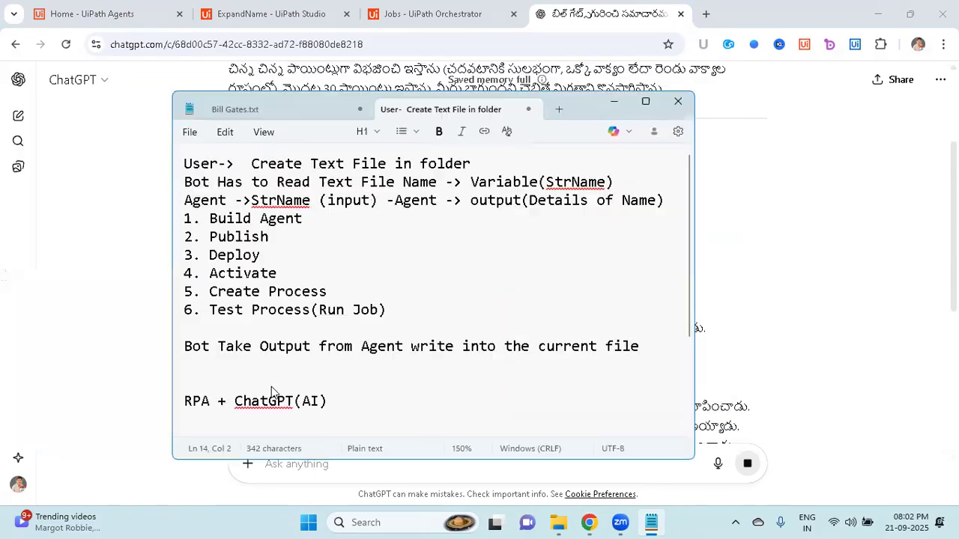
double_click(199, 405)
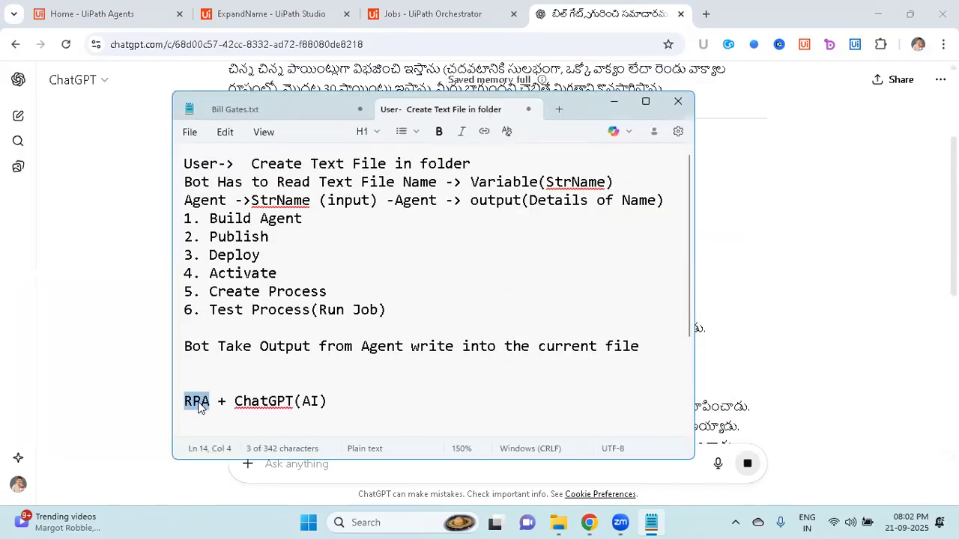
- Compare the numbered points in the ChatGPT answer with the notes' bot output line and the "RPA + ChatGPT(AI)" line
click(145, 347)
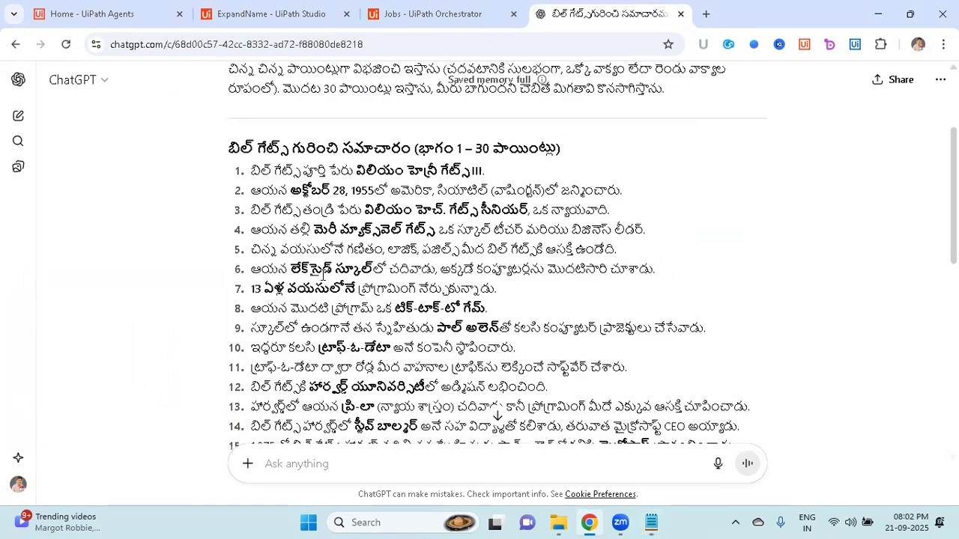
drag(251, 170, 480, 430)
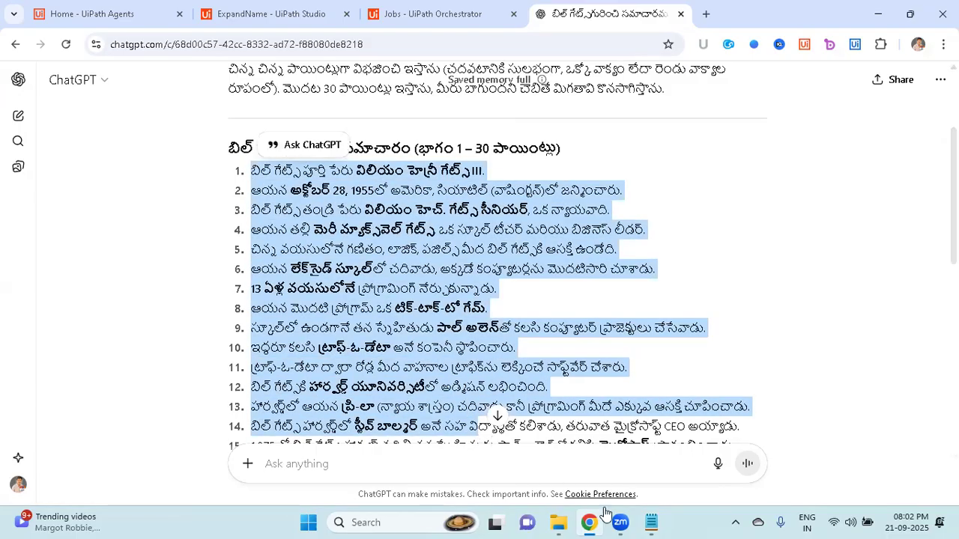
click(651, 522)
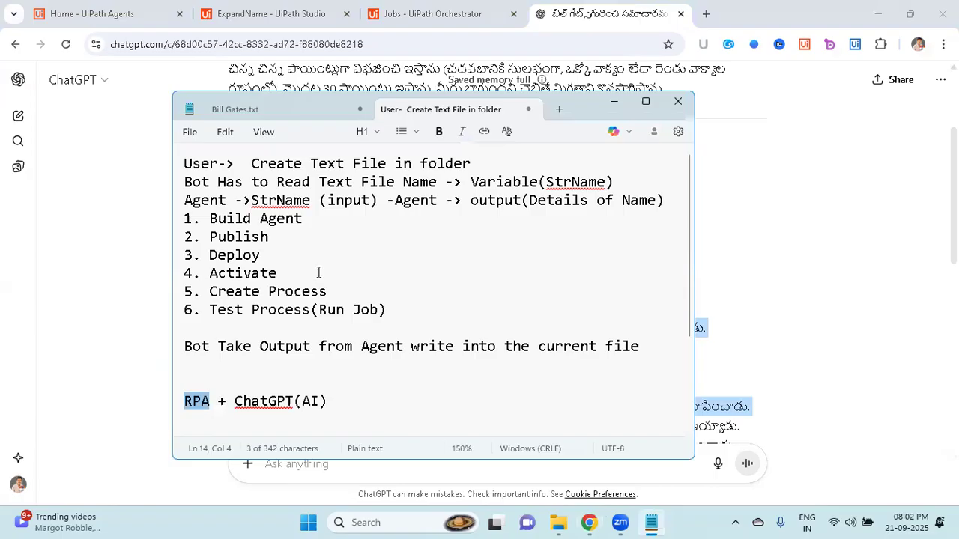
drag(212, 346, 601, 345)
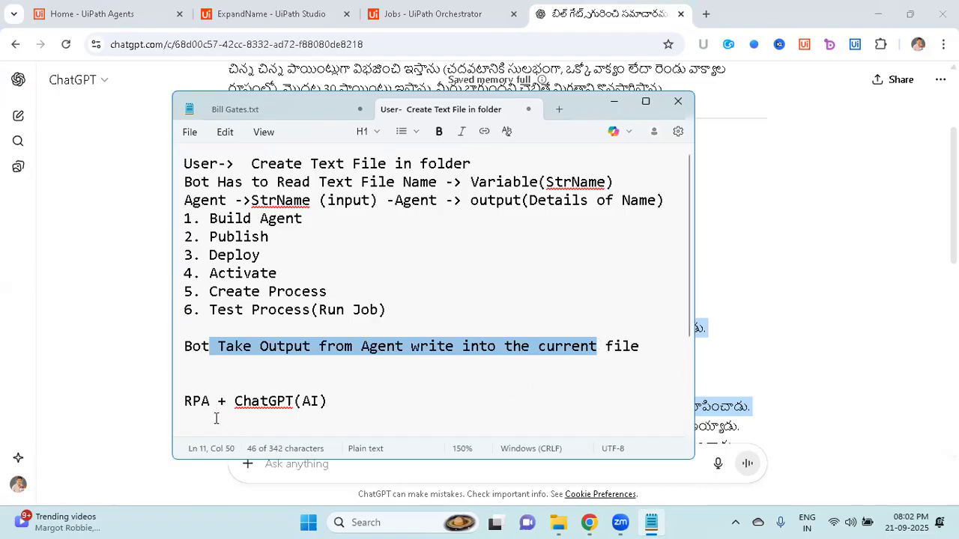
double_click(197, 402)
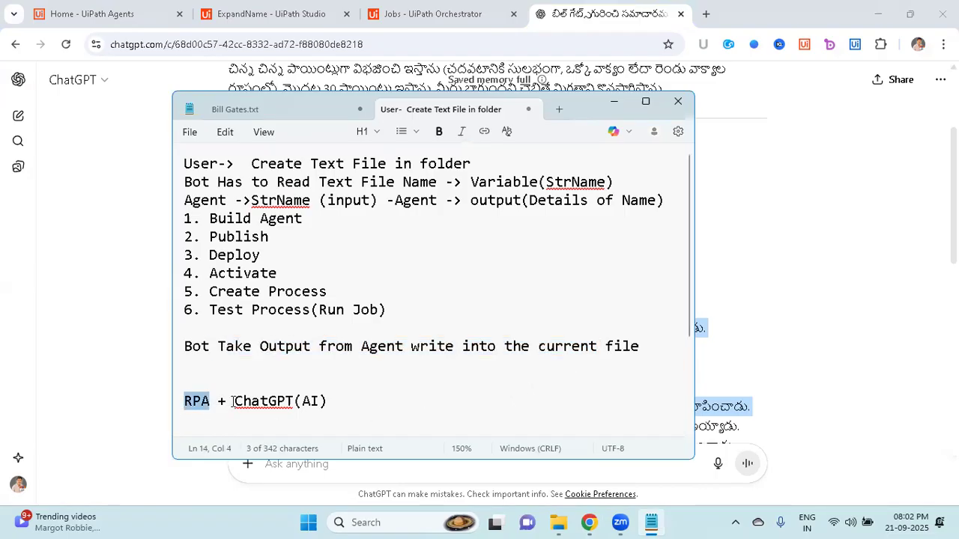
drag(232, 402, 342, 405)
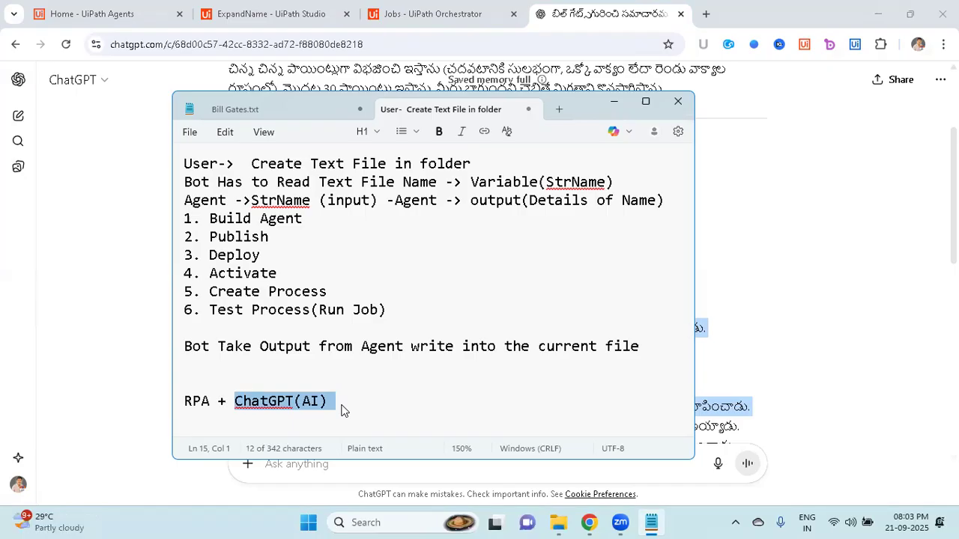
drag(219, 401, 169, 398)
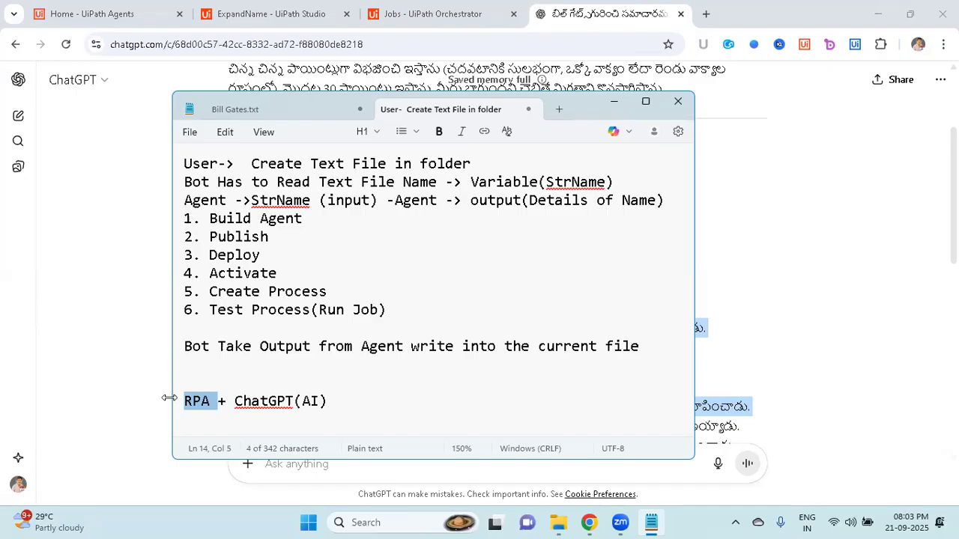
drag(235, 402, 353, 401)
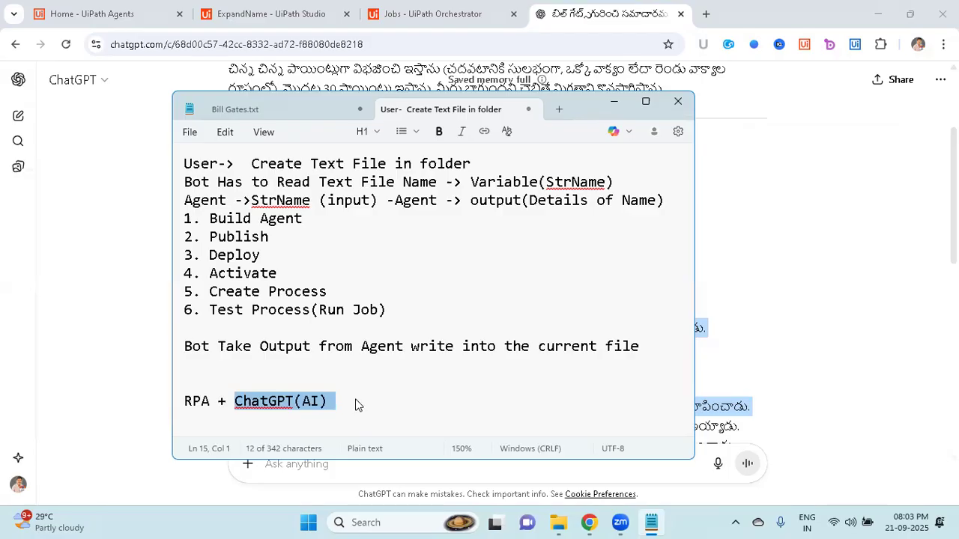
- Close the ChatGPT tab and review the agent line and its six steps in the notes
click(134, 350)
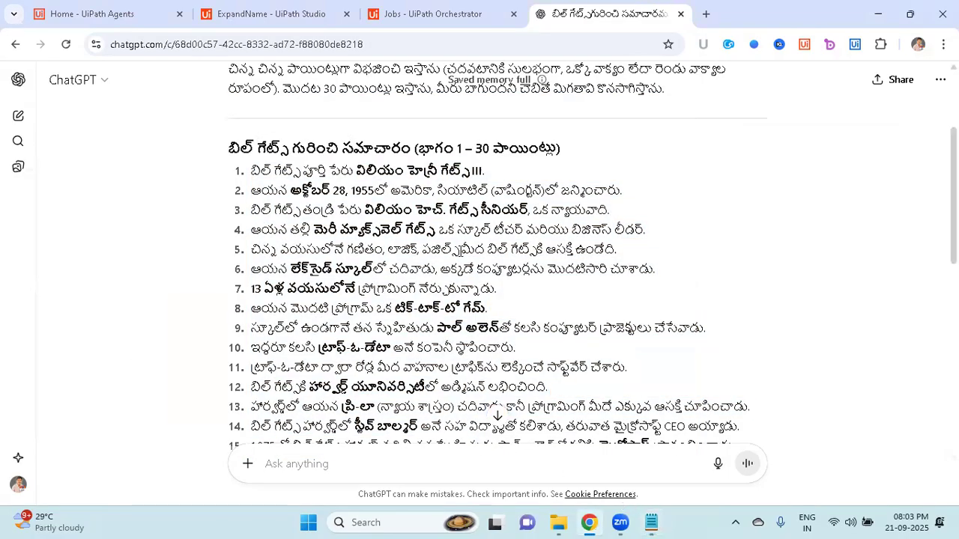
click(680, 14)
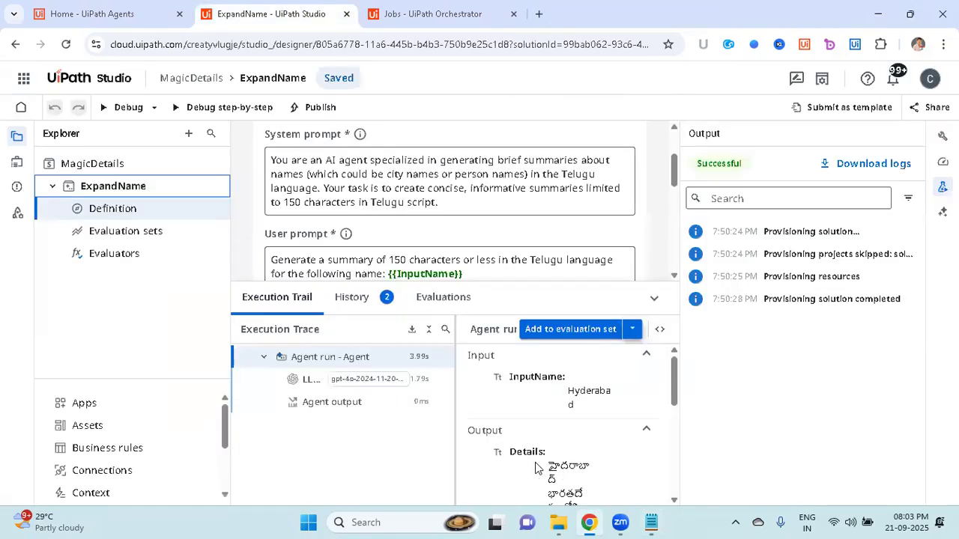
click(651, 522)
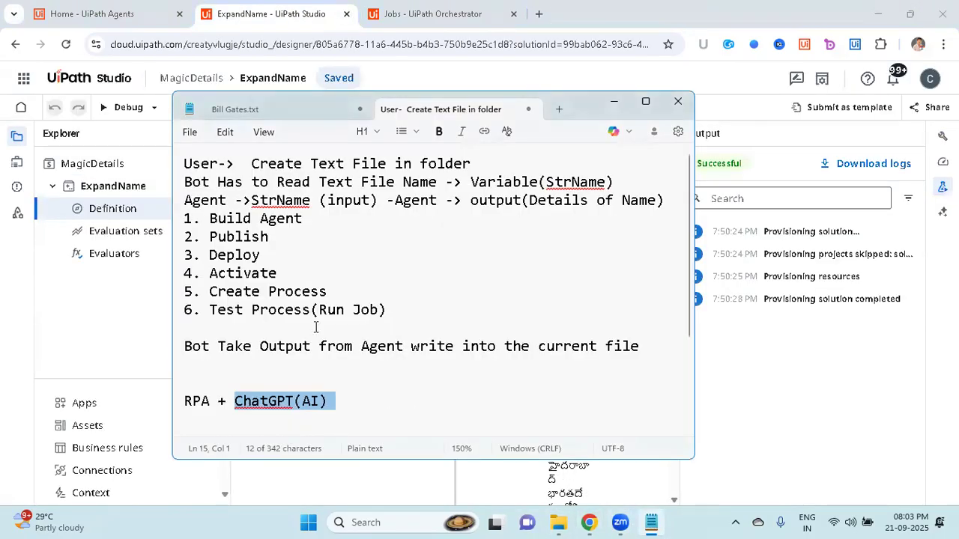
drag(389, 310, 171, 196)
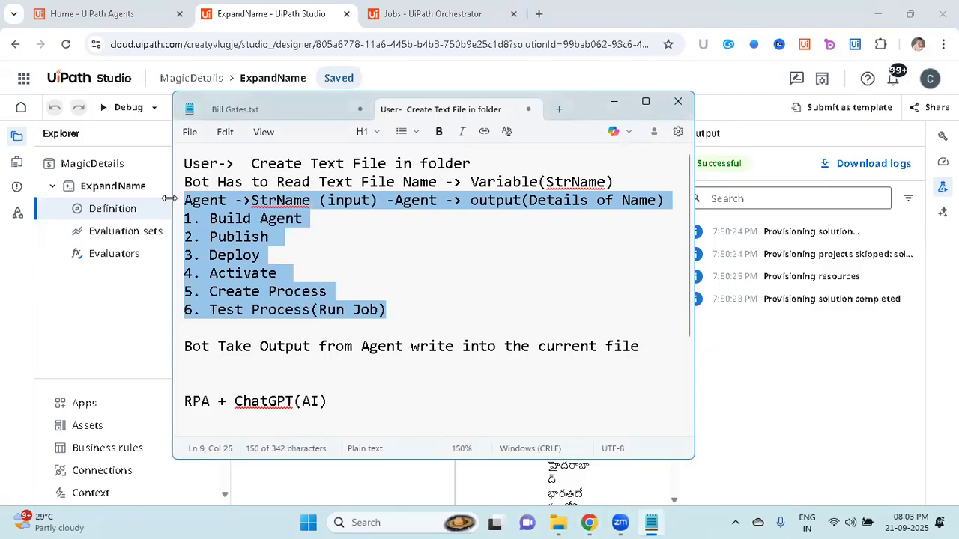
- Find UiPath Studio among the installed Windows apps and launch it
key(super)
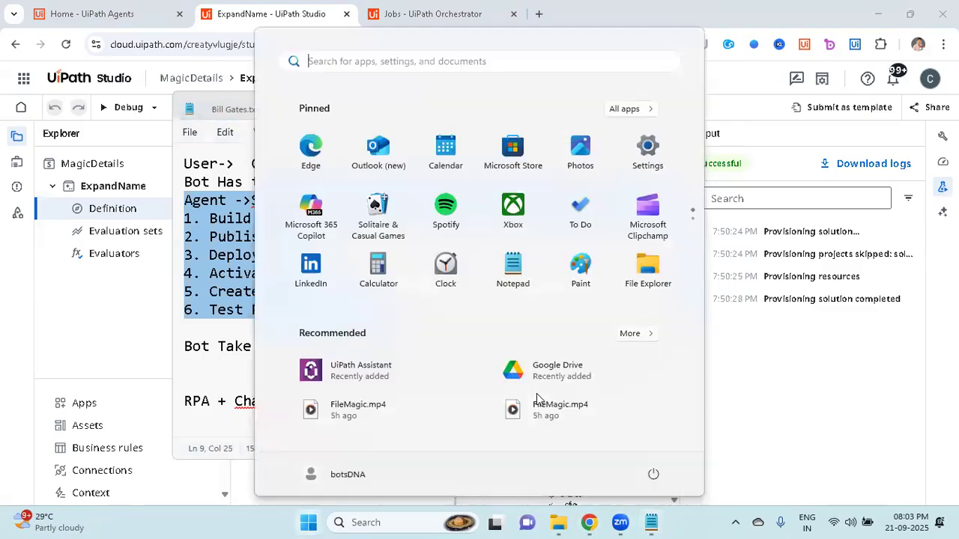
text(uip)
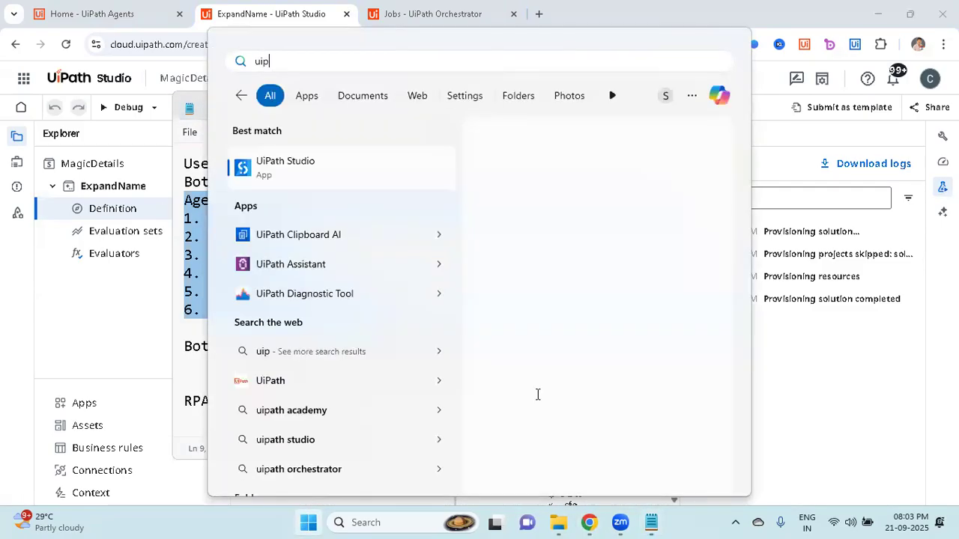
key(Escape)
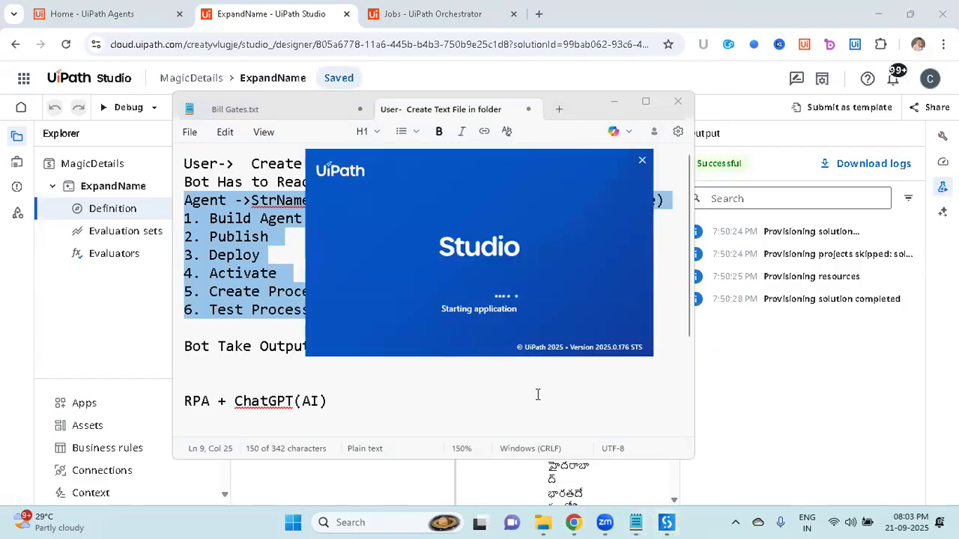
- Create a folder named NameExpand on the desktop and open it
key(super+d)
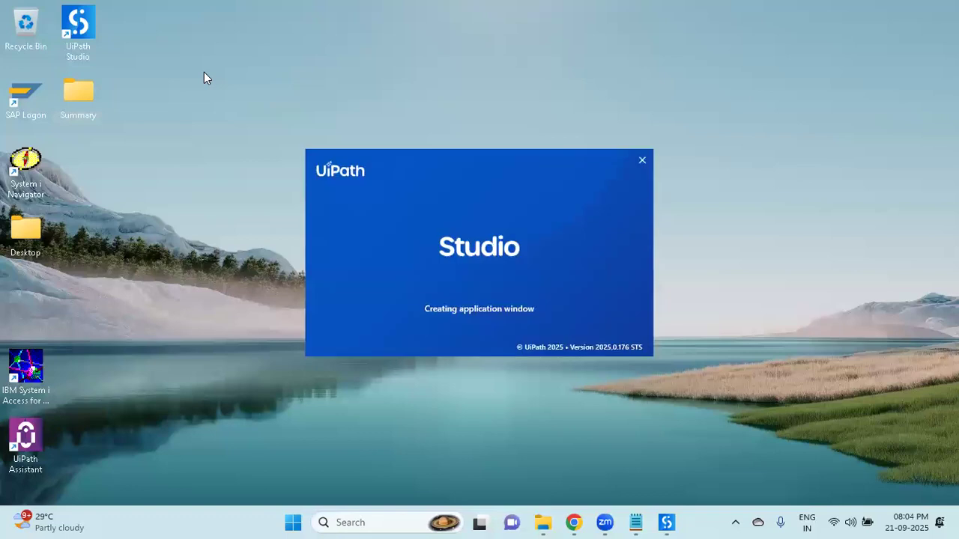
right_click(203, 72)
mouse_move(279, 162)
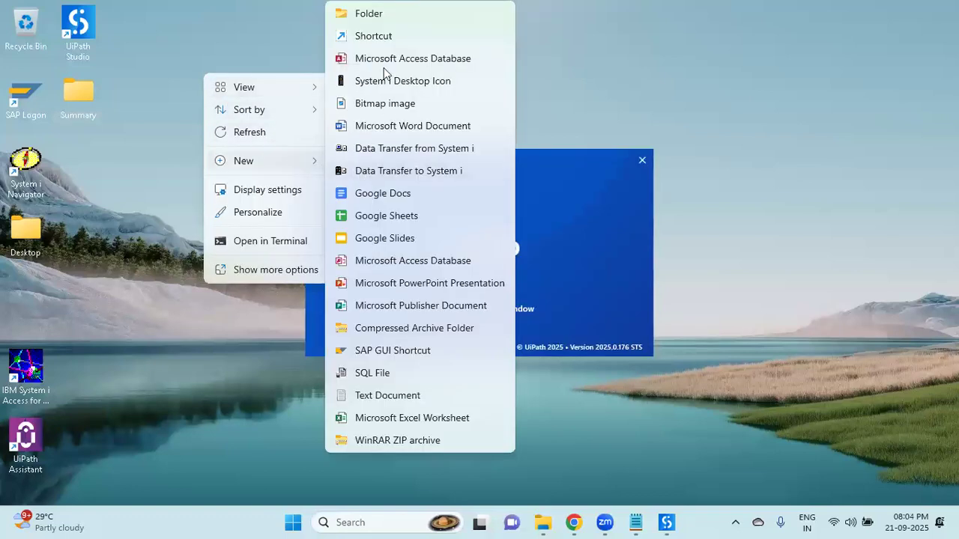
click(381, 22)
text(Name)
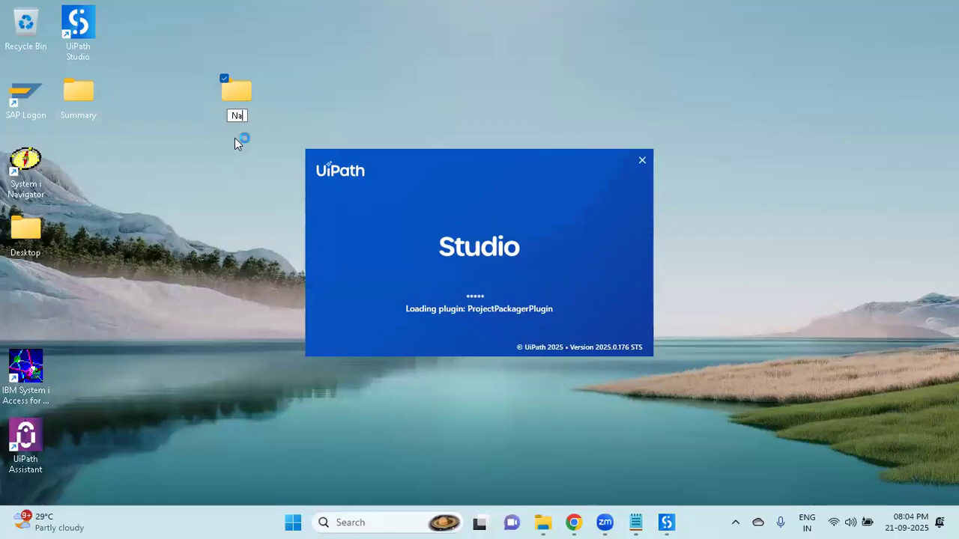
key(BackSpace)
key(BackSpace)
key(BackSpace)
key(BackSpace)
text(NameExpand)
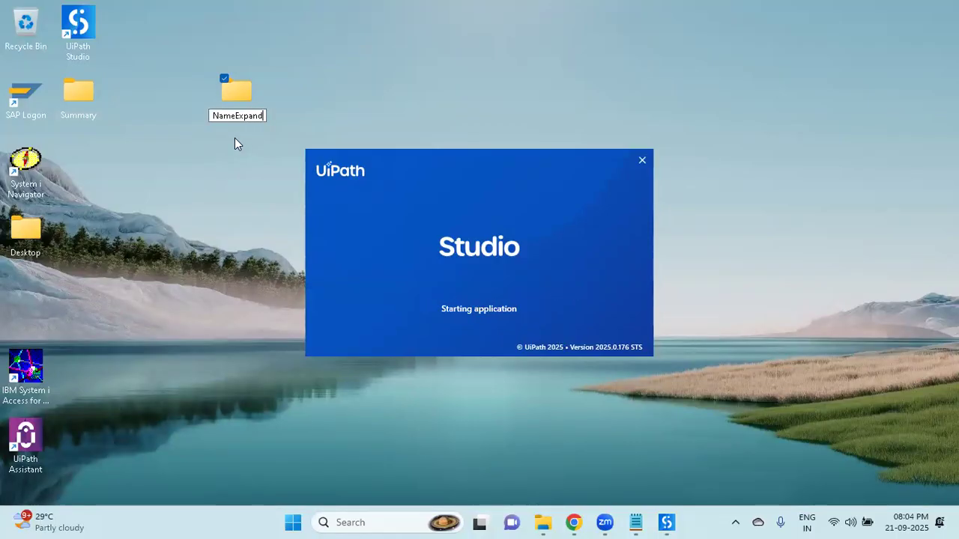
key(Return)
key(Return)
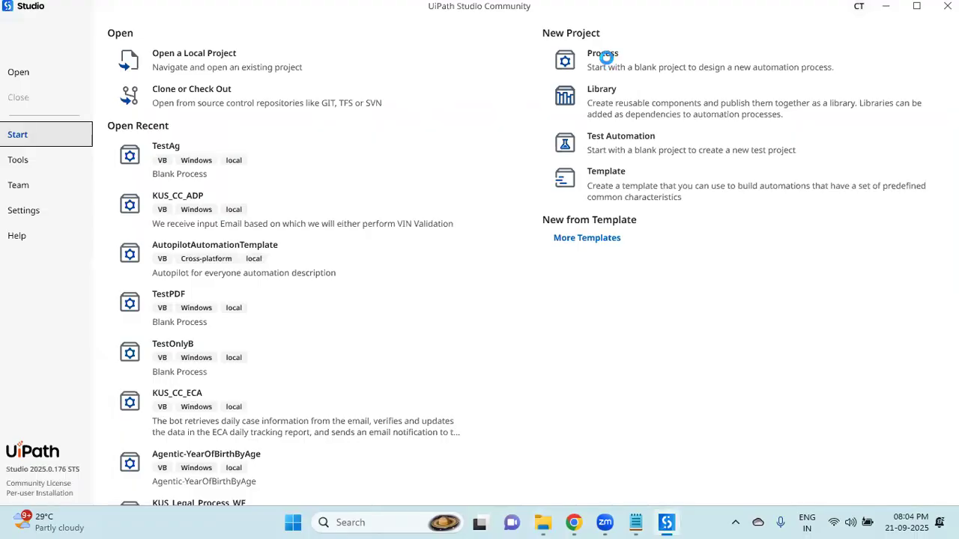
- Create a new blank process named NameMagic with Windows compatibility and VB as the language
click(606, 56)
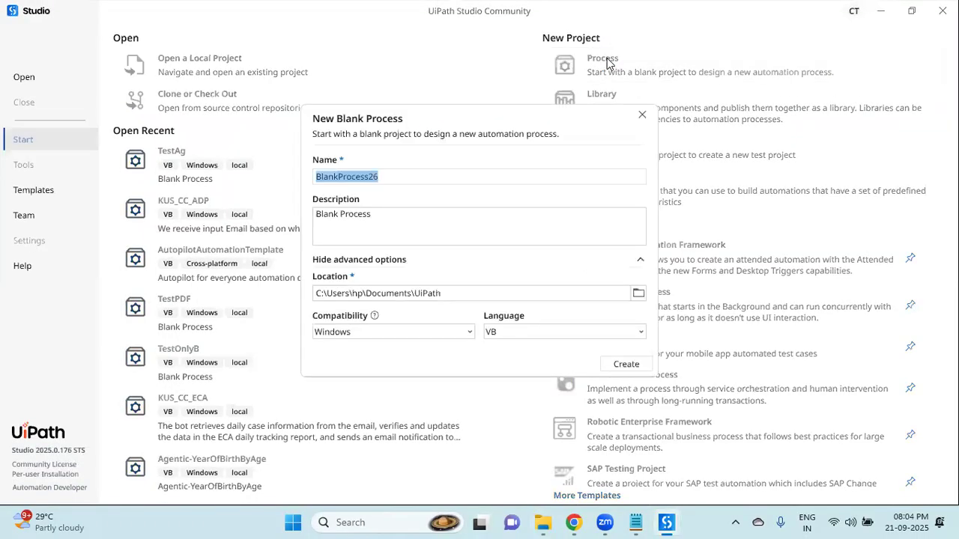
text(Name)
text(Age)
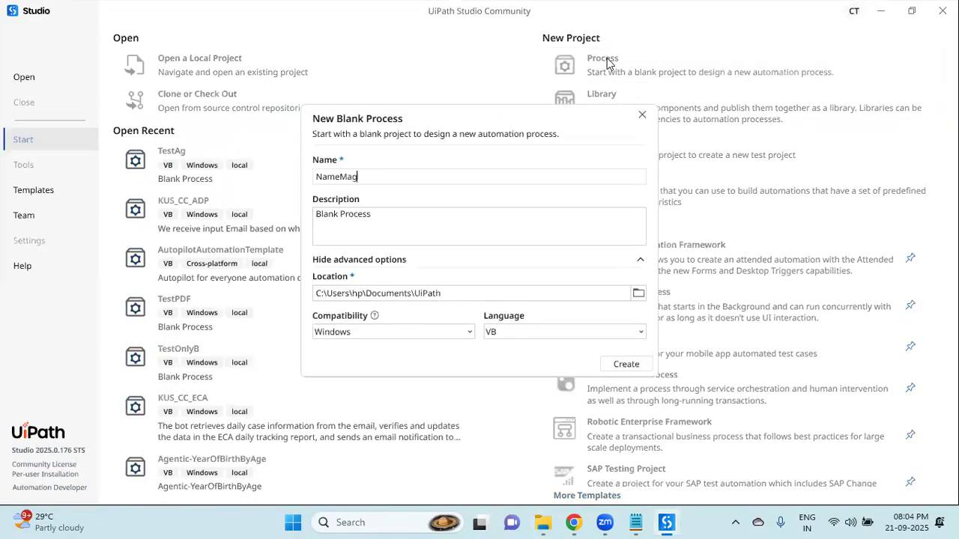
key(Return)
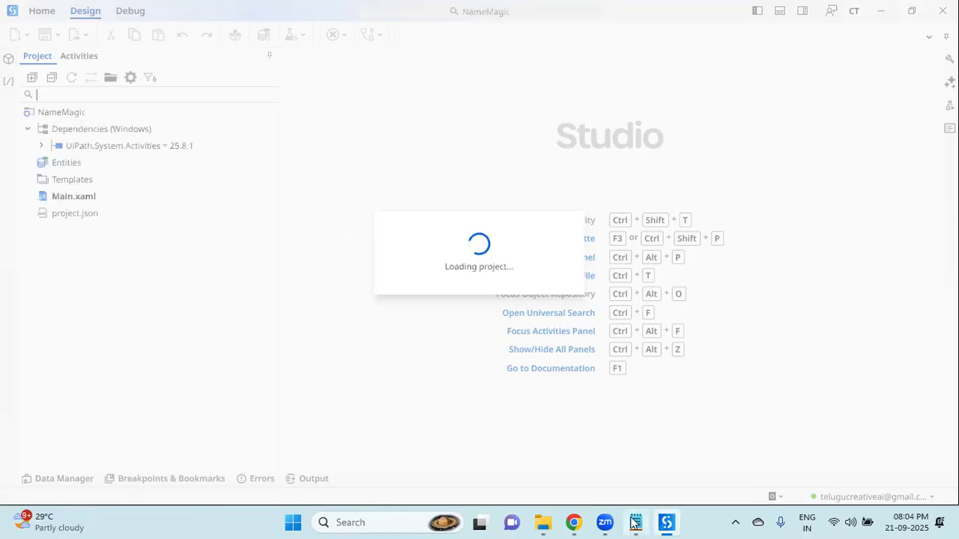
- Check the contents of the NameExpand folder in File Explorer and return to UiPath Studio
mouse_move(543, 522)
click(597, 460)
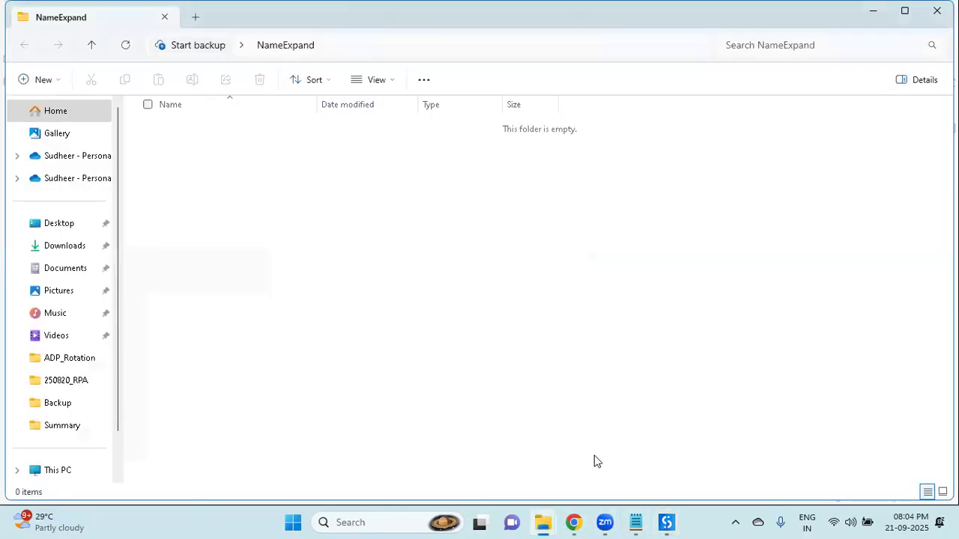
click(529, 405)
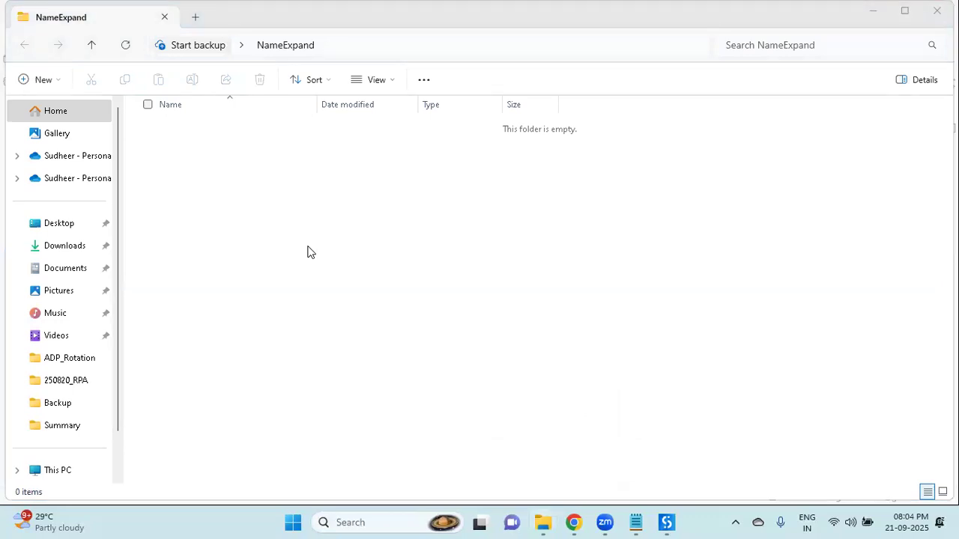
click(665, 522)
- Switch to the notes in Notepad and add a "Trigger ->" line below the user's file creation line, separated by a blank line
click(634, 523)
click(410, 328)
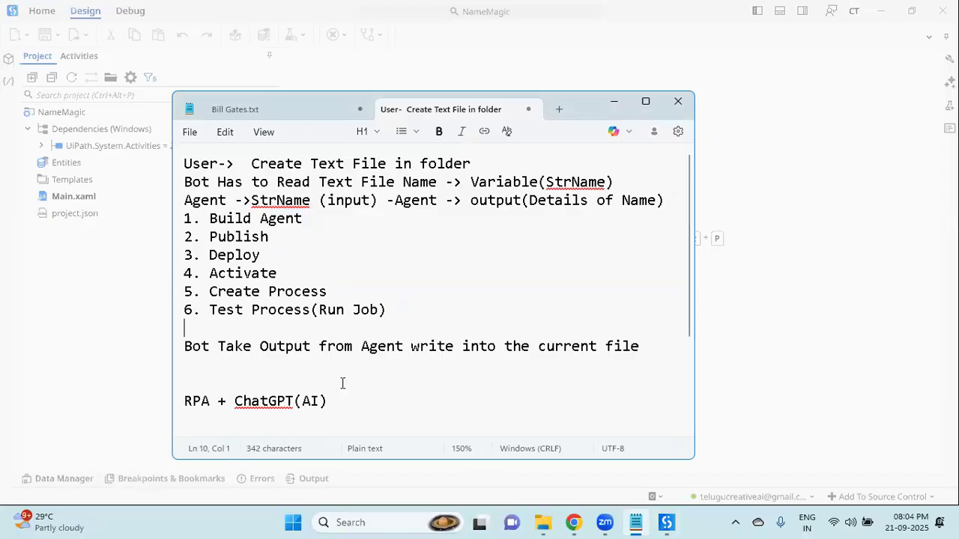
click(485, 164)
key(Return)
key(Return)
text(Trigge)
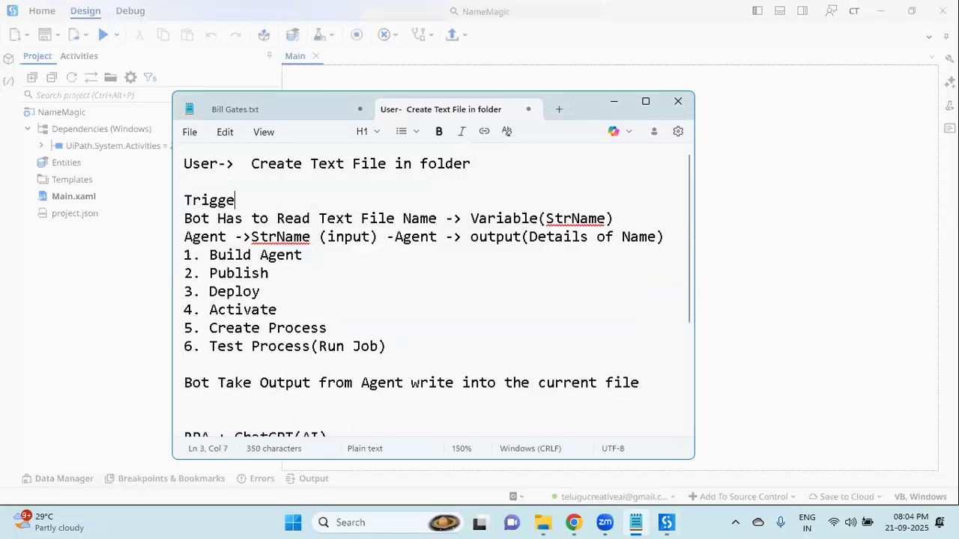
text(r -)
key(BackSpace)
text(>)
- Add the line "When any file is renamed -> trigger" under the trigger heading and return to UiPath Studio
key(Return)
key(Return)
key(BackSpace)
text(When any f)
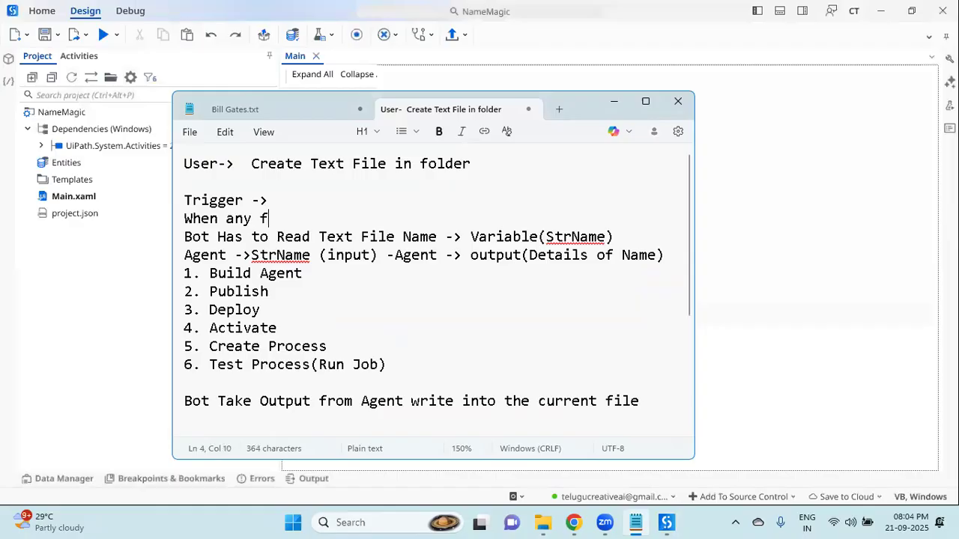
text(ile is renamed -> trigger)
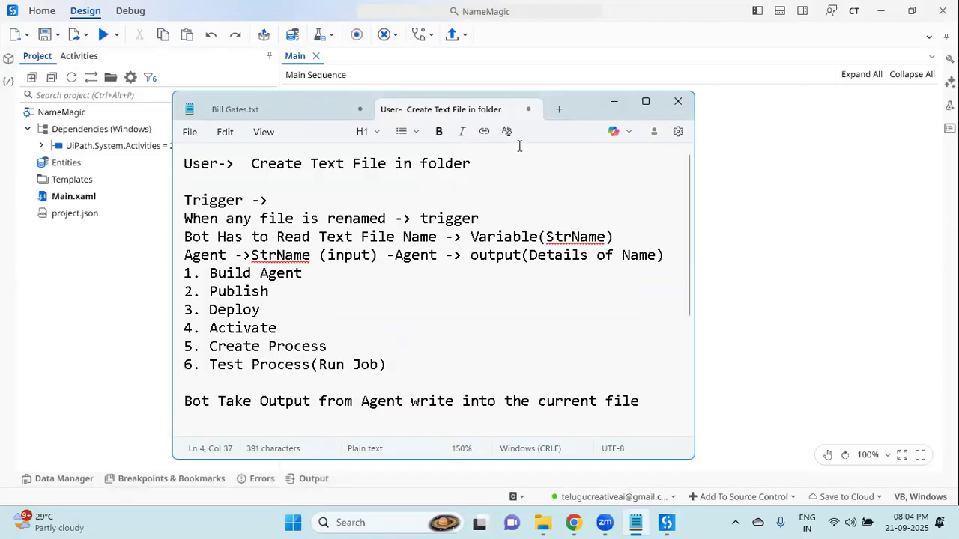
click(615, 102)
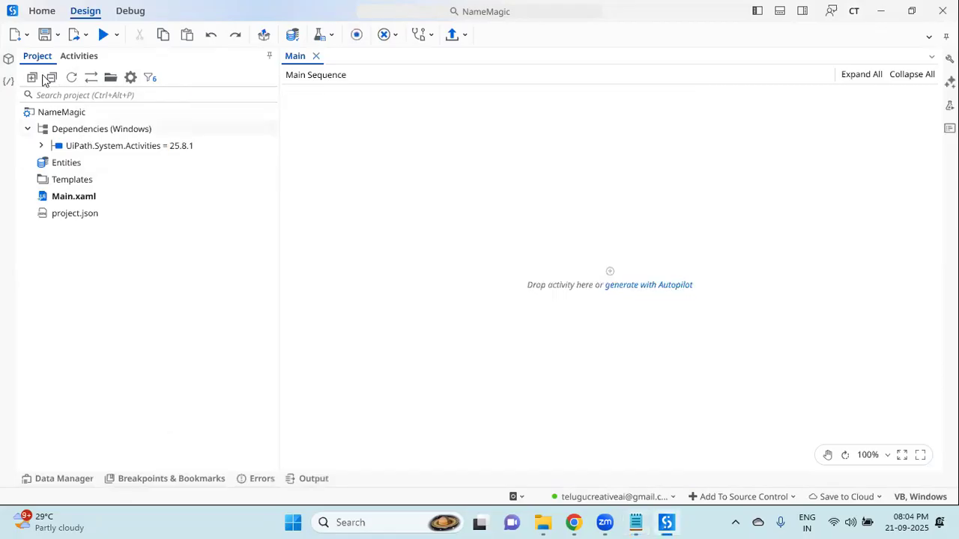
- Search the activities for "trigger" and add a Trigger Scope to the Main Sequence
click(78, 60)
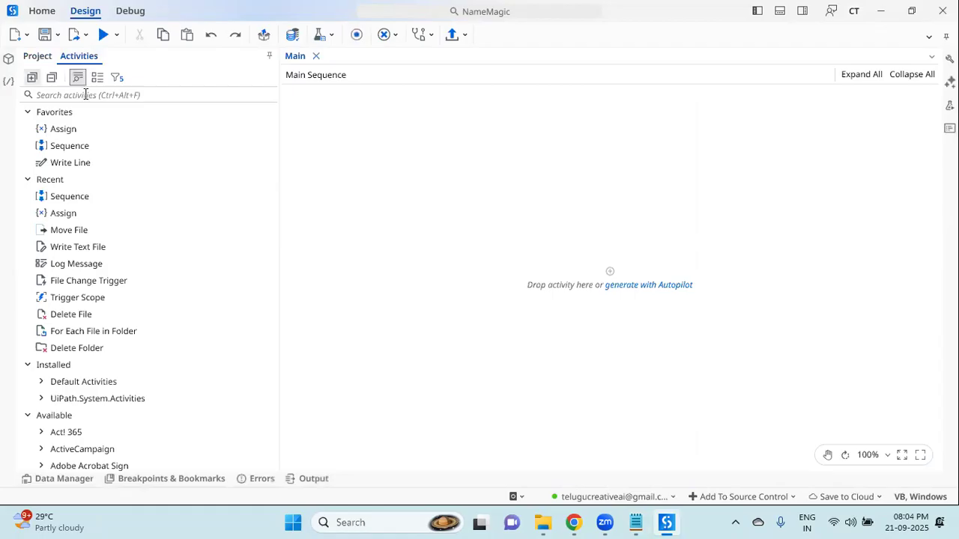
click(86, 94)
text(trigger)
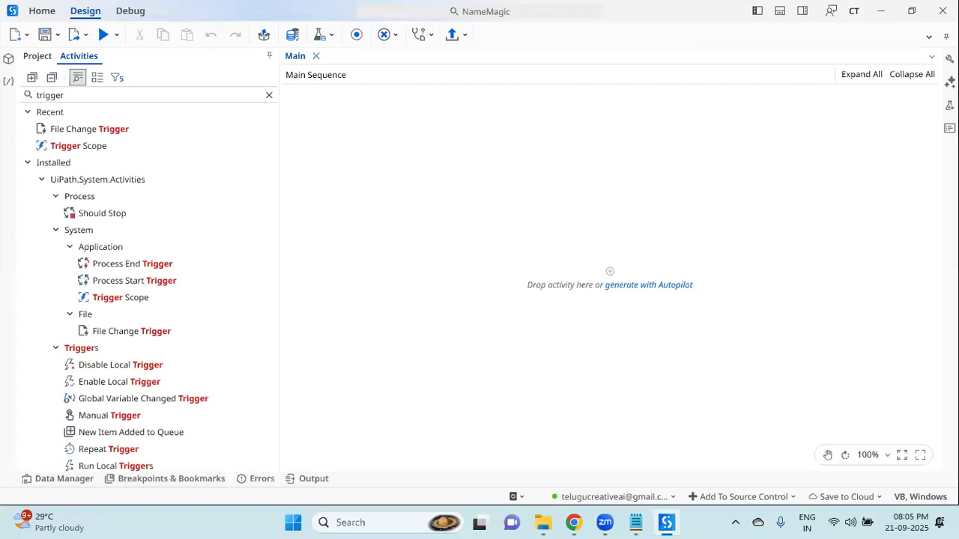
click(129, 300)
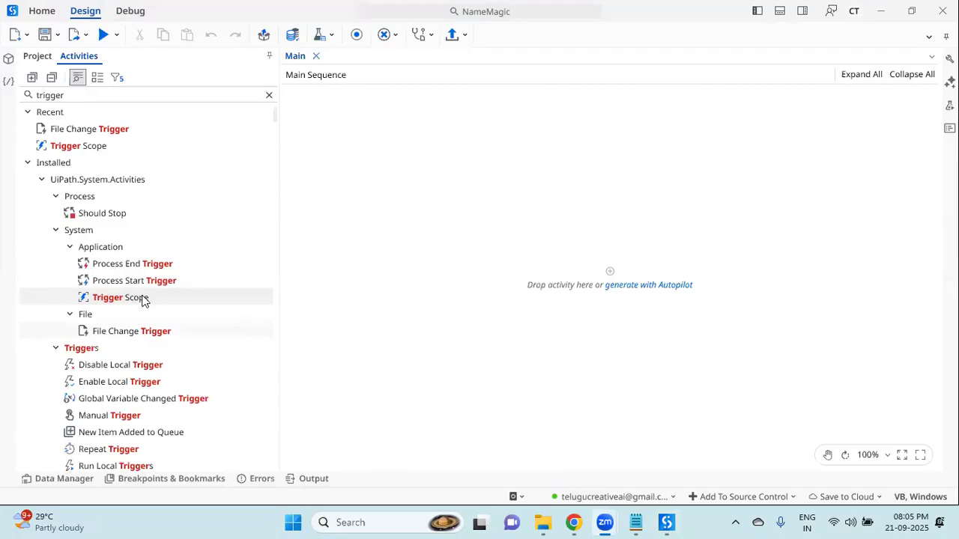
click(144, 300)
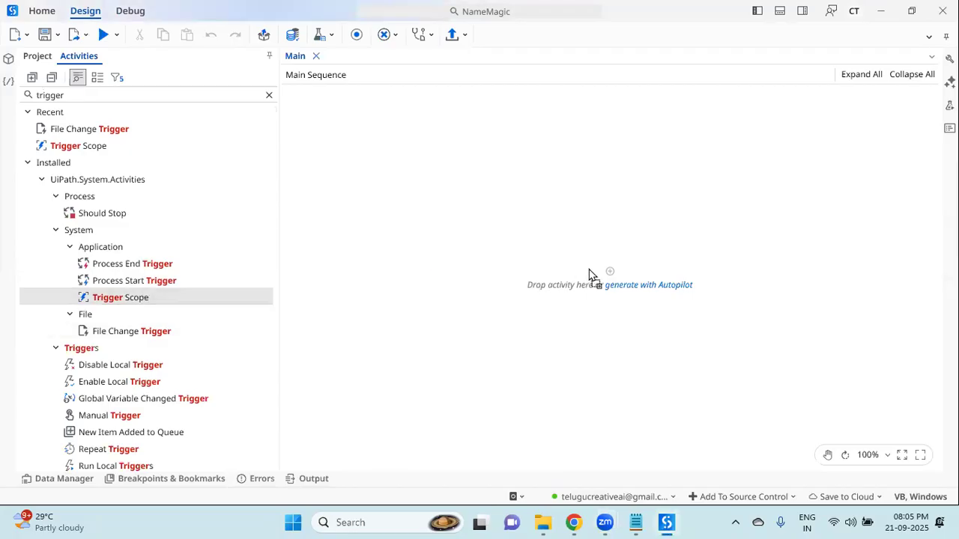
click(589, 274)
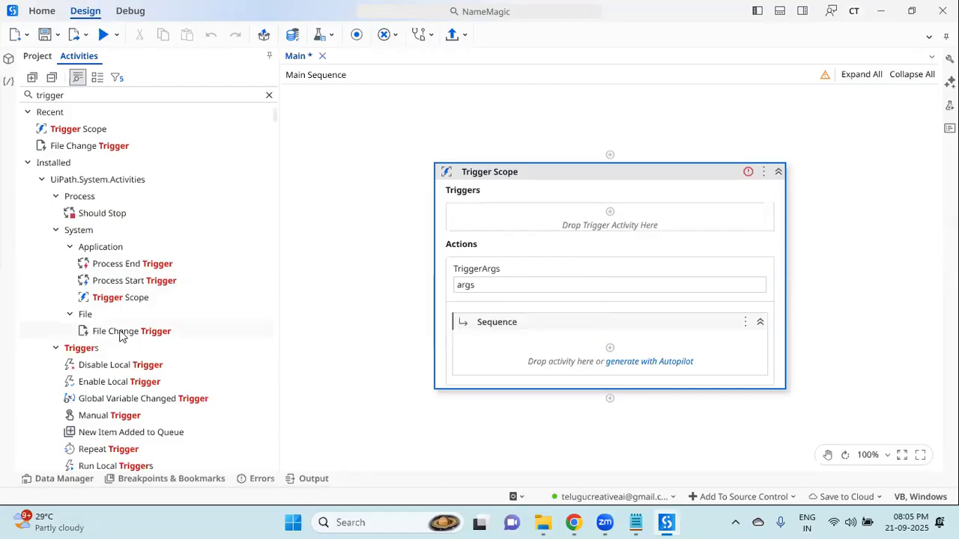
- Review the Trigger Scope's trigger and action areas and add a File Change Trigger to its Triggers section
click(513, 173)
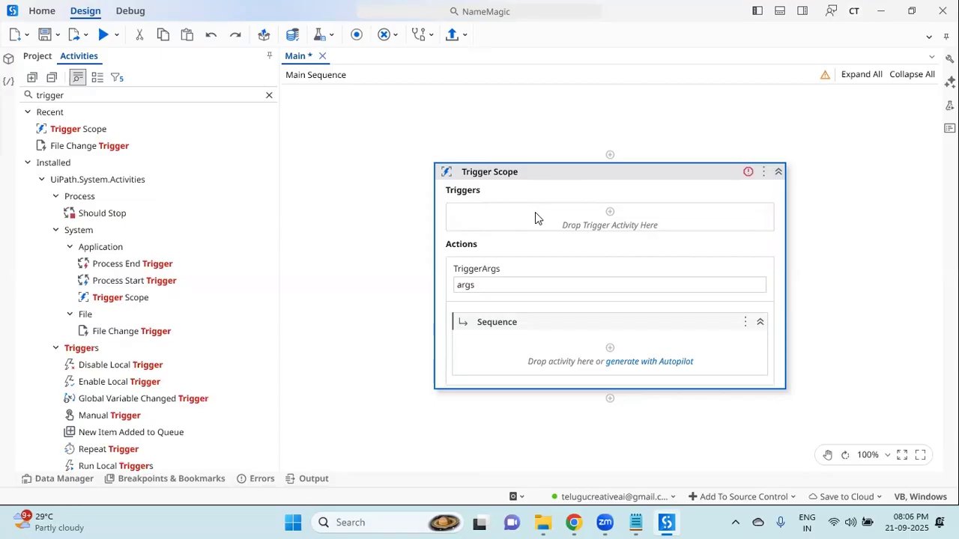
click(520, 343)
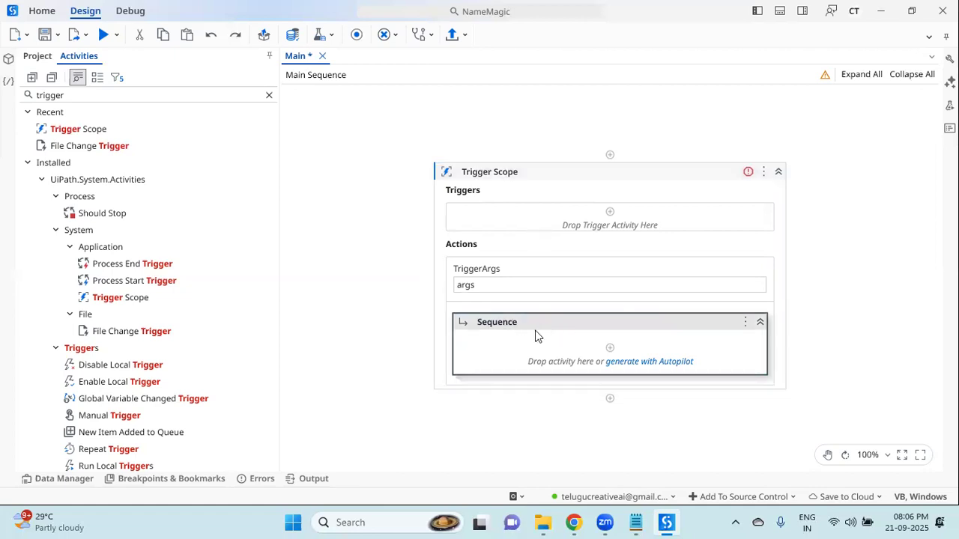
click(510, 222)
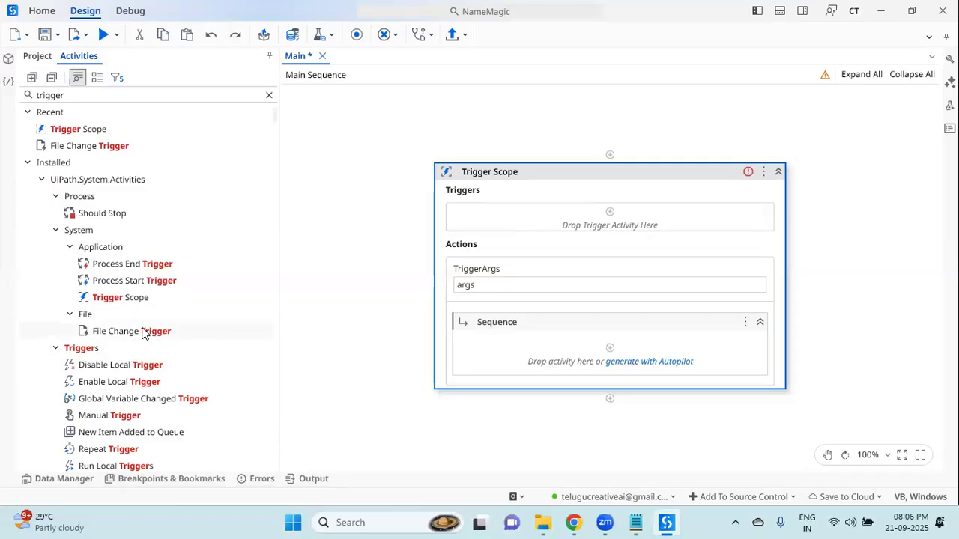
drag(136, 337, 553, 217)
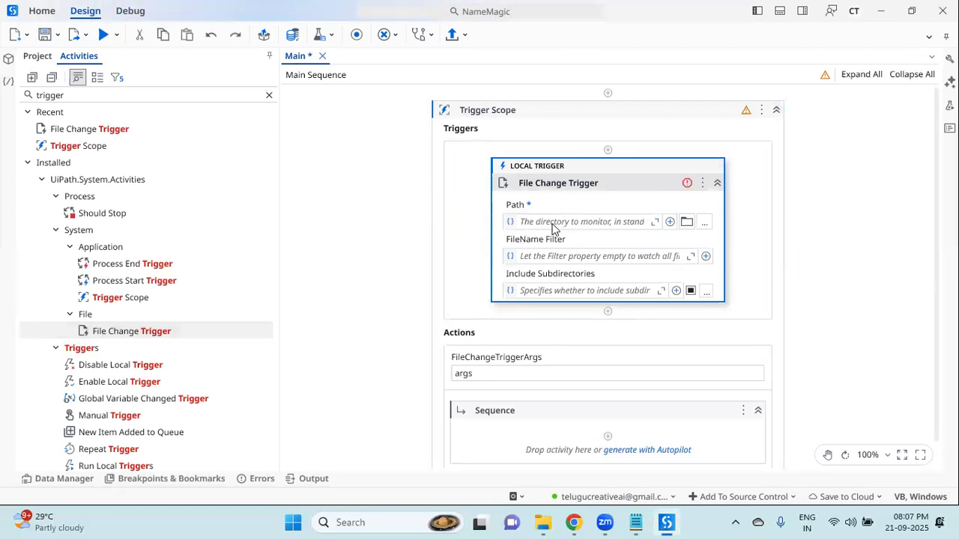
- Copy the desktop NameExpand folder's path from File Explorer and set it as the File Change Trigger's Path
key(super+d)
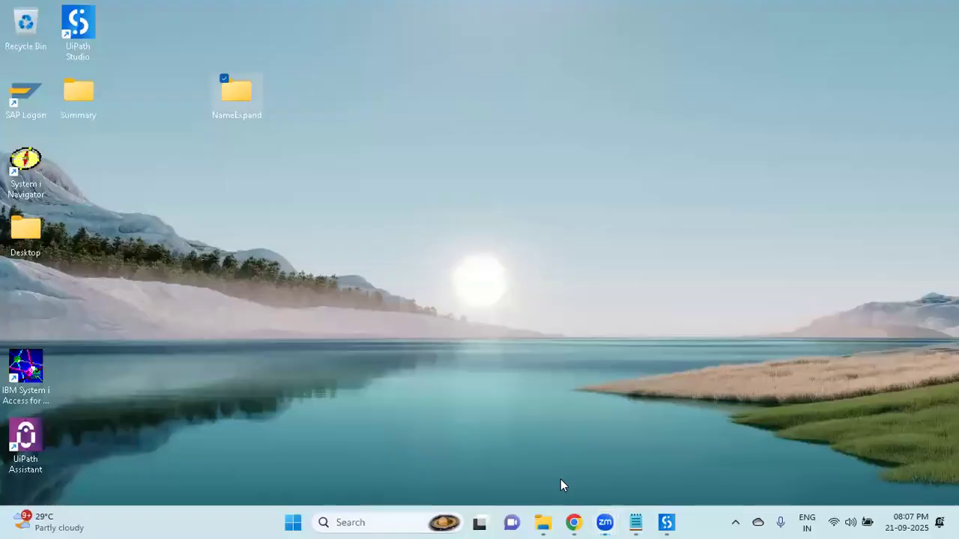
double_click(241, 94)
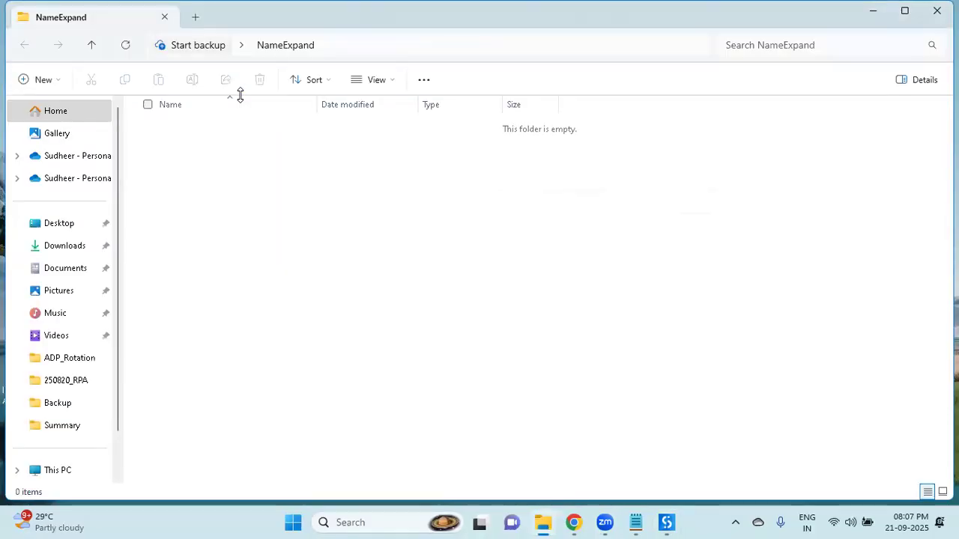
click(346, 46)
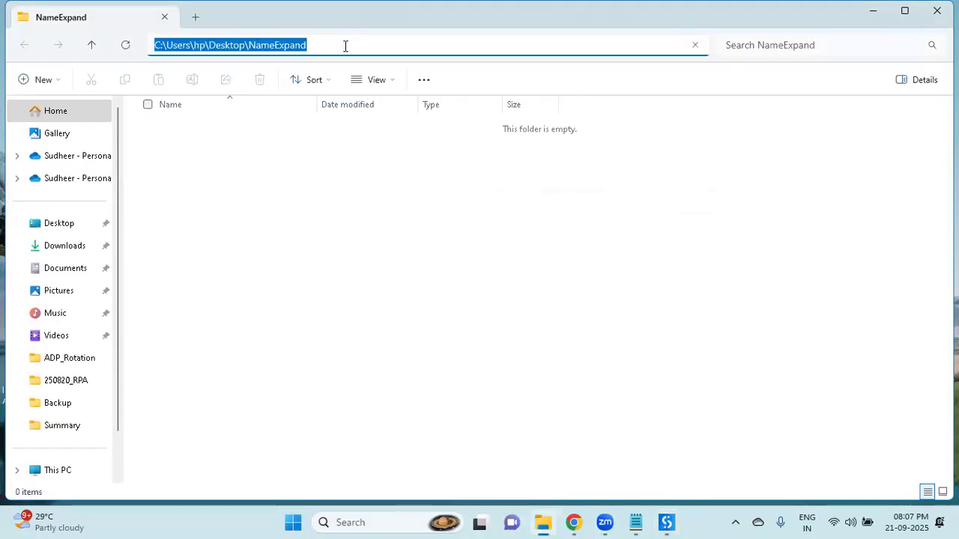
right_click(298, 44)
click(329, 79)
click(667, 522)
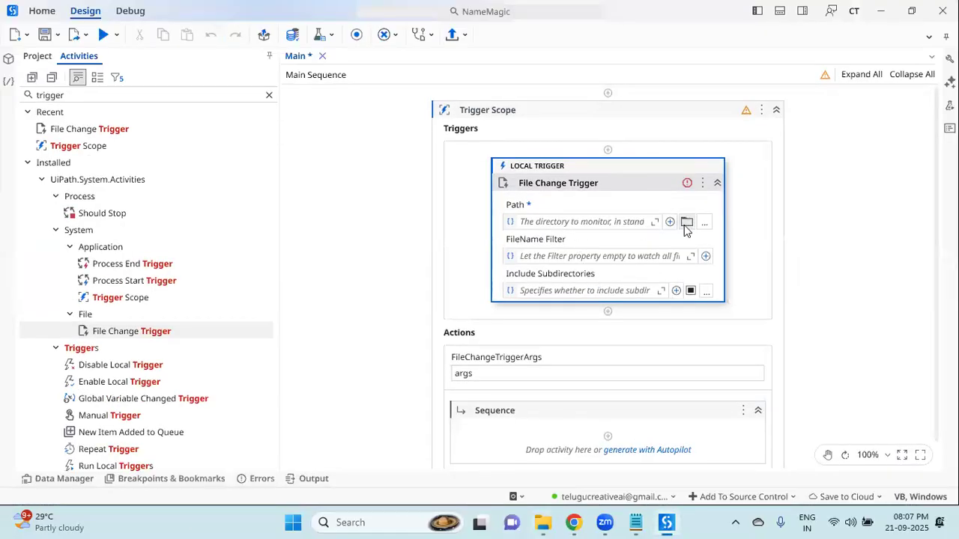
click(638, 224)
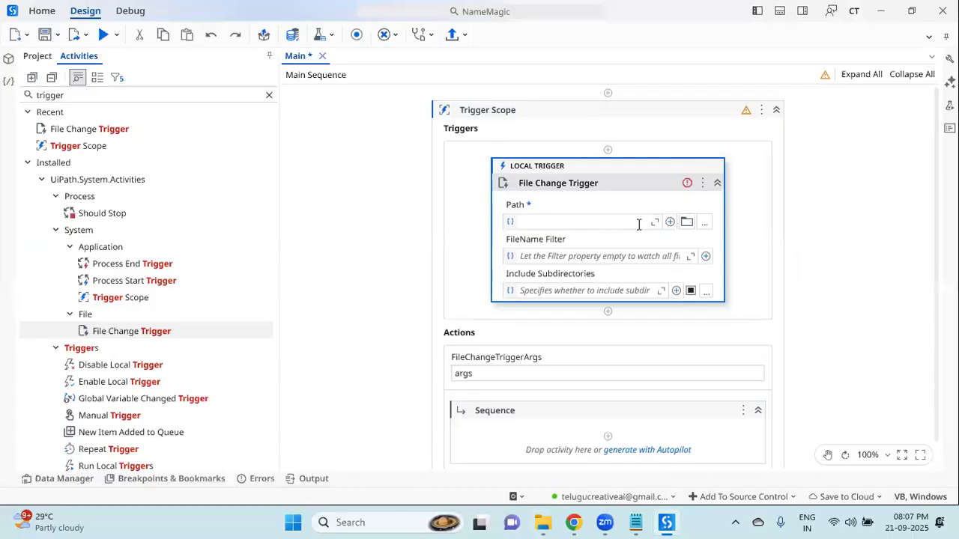
key(ctrl+v)
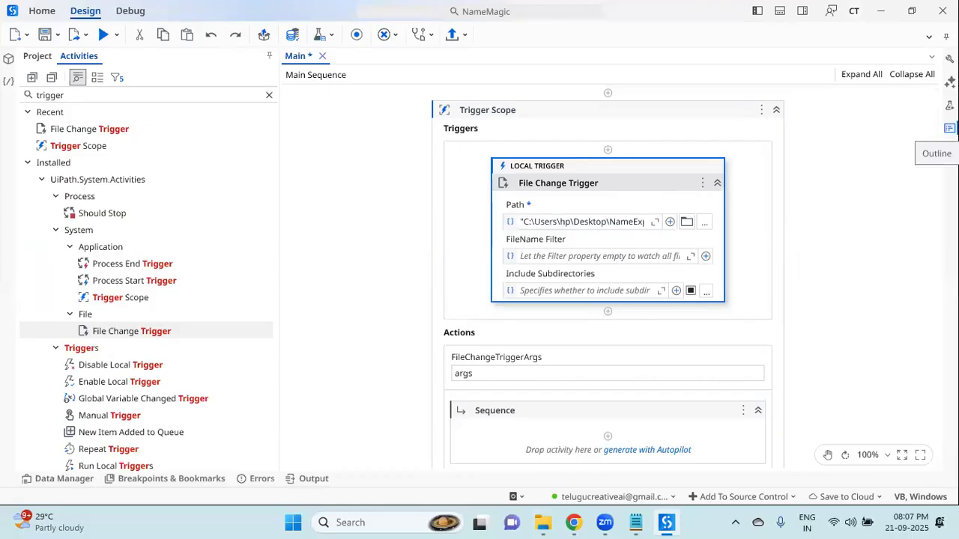
- Set the File Change Trigger's ChangeType to Renamed only, with Changed and Deleted cleared
click(949, 58)
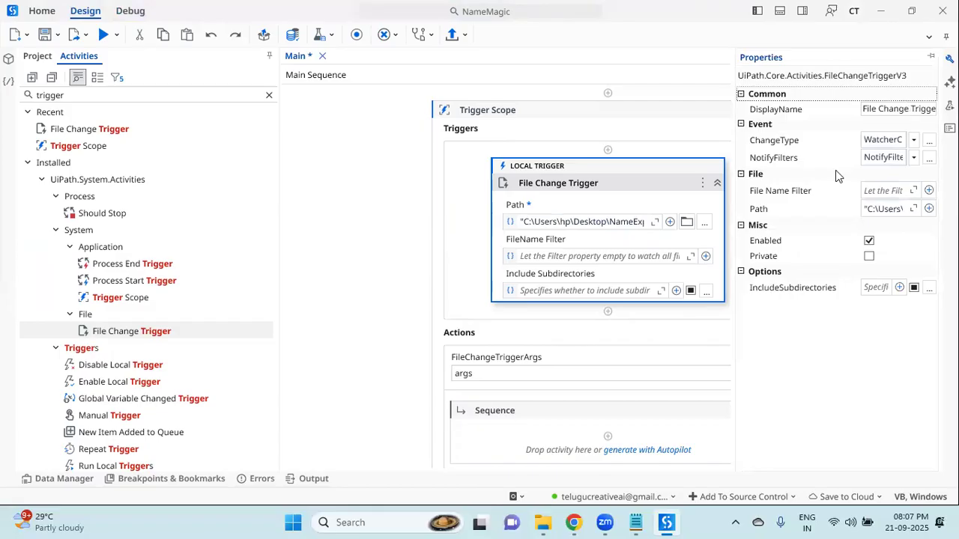
click(798, 143)
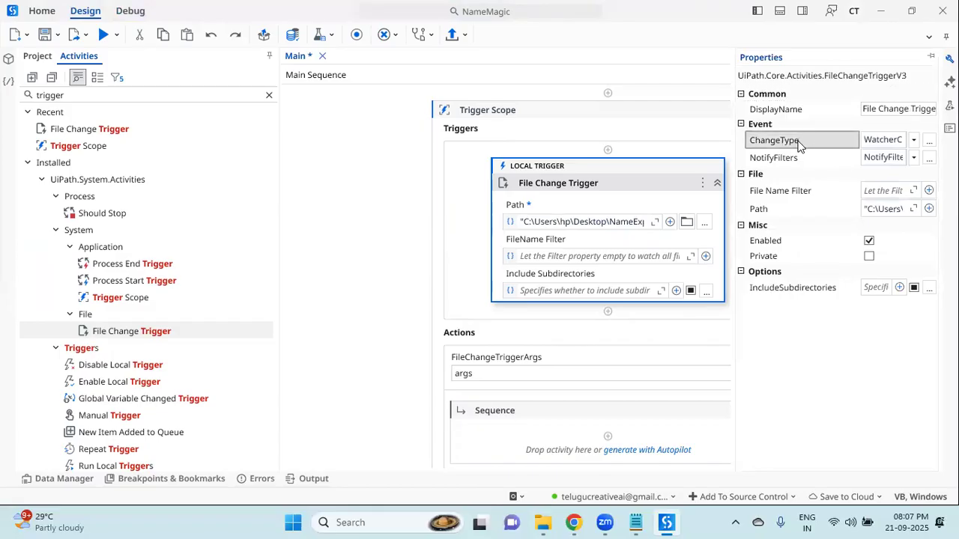
click(913, 142)
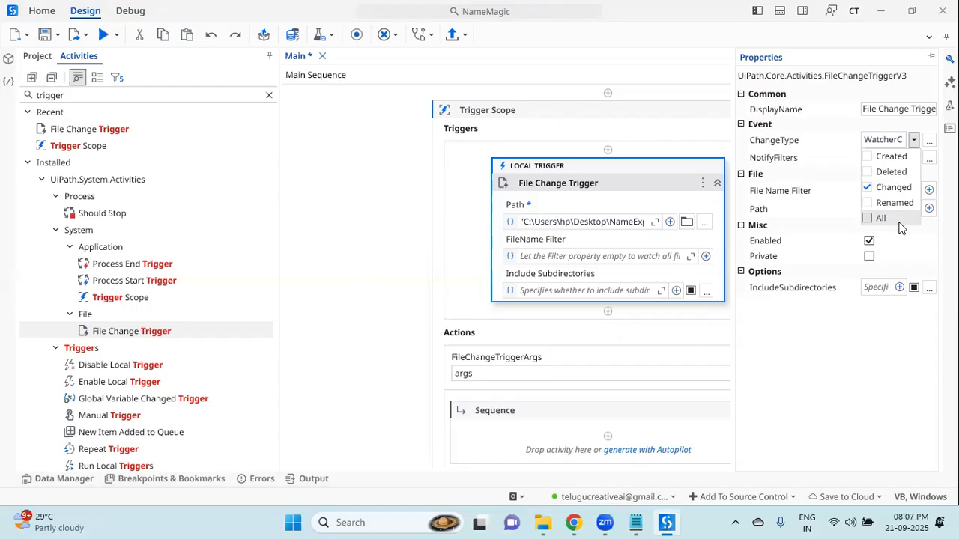
click(889, 172)
click(902, 193)
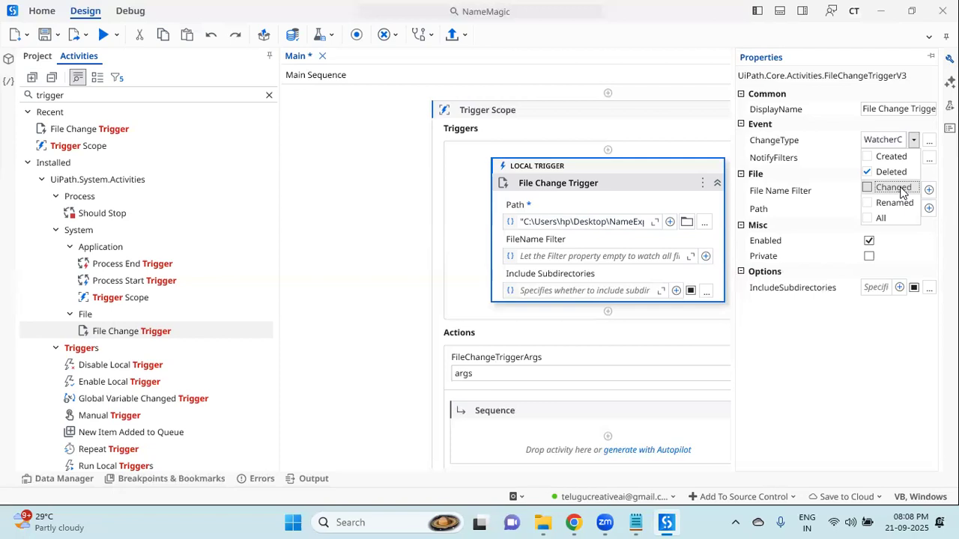
click(892, 171)
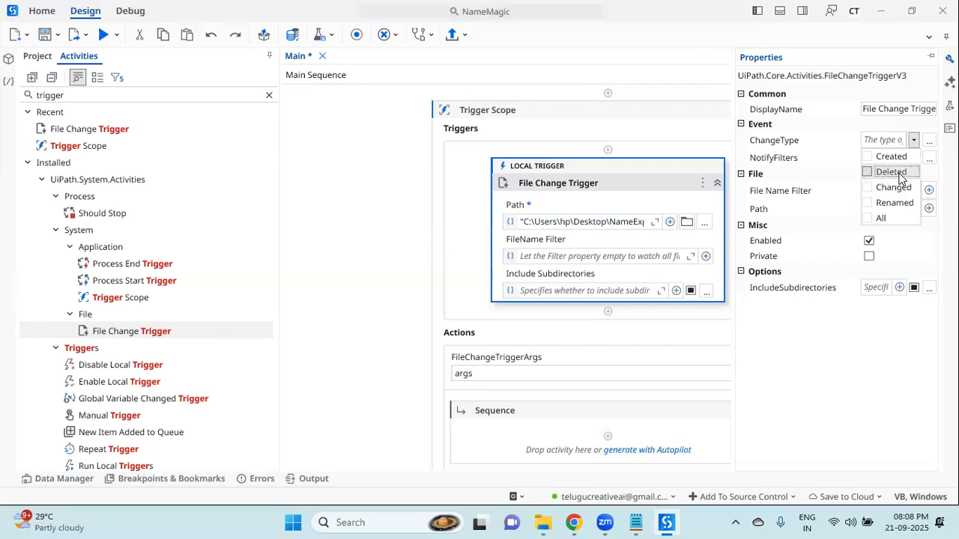
click(893, 203)
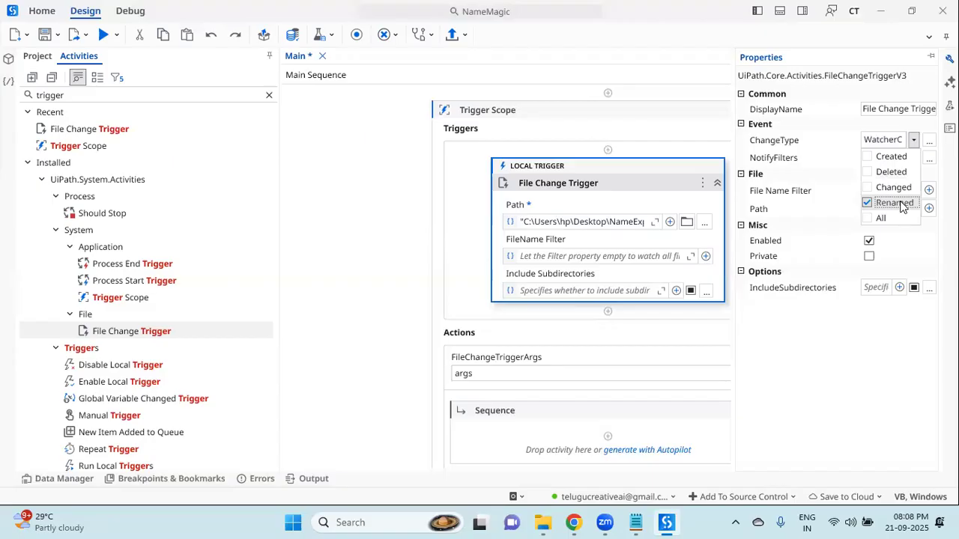
click(840, 333)
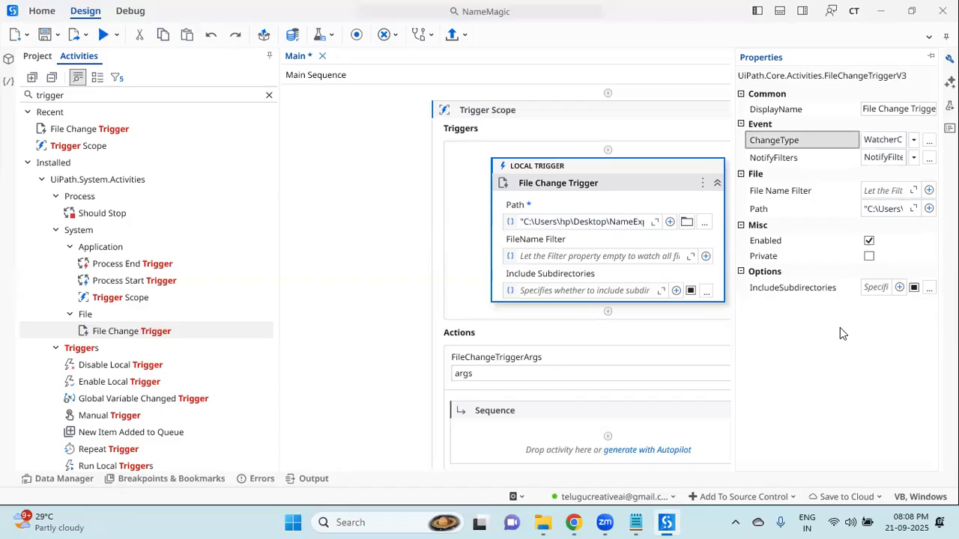
- Switch to the Notepad notes and add the example file name "Kochi.txt" below the "RPA + ChatGPT(AI)" line
click(636, 523)
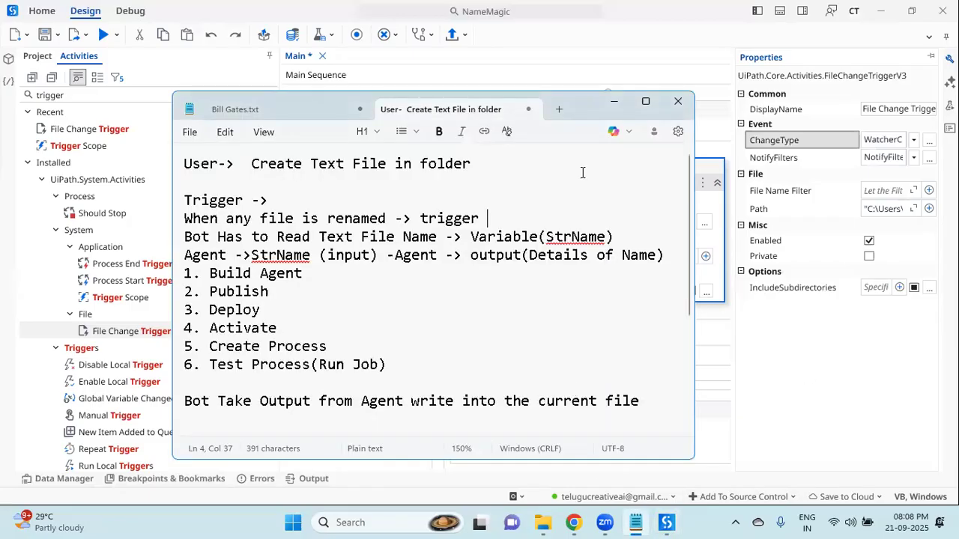
click(645, 101)
click(424, 366)
key(Return)
key(Return)
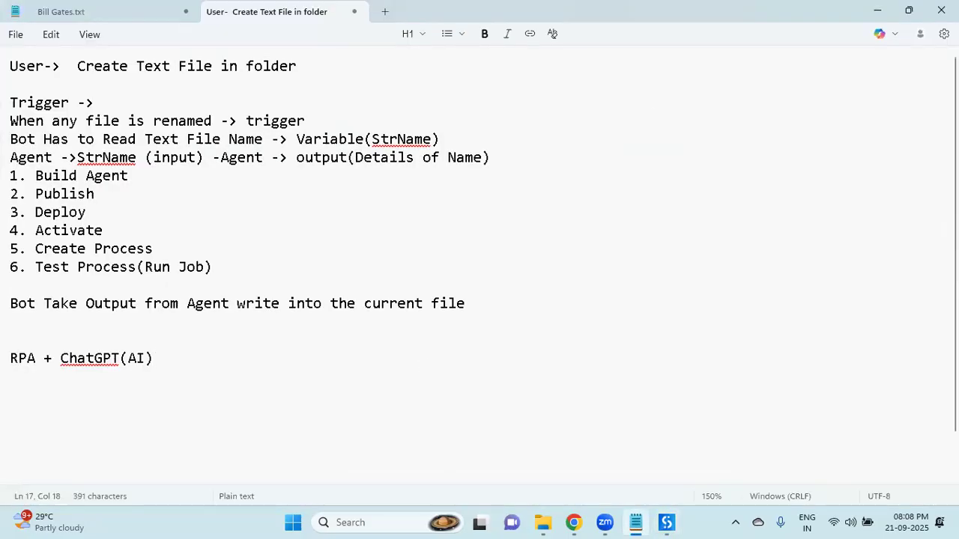
text(H)
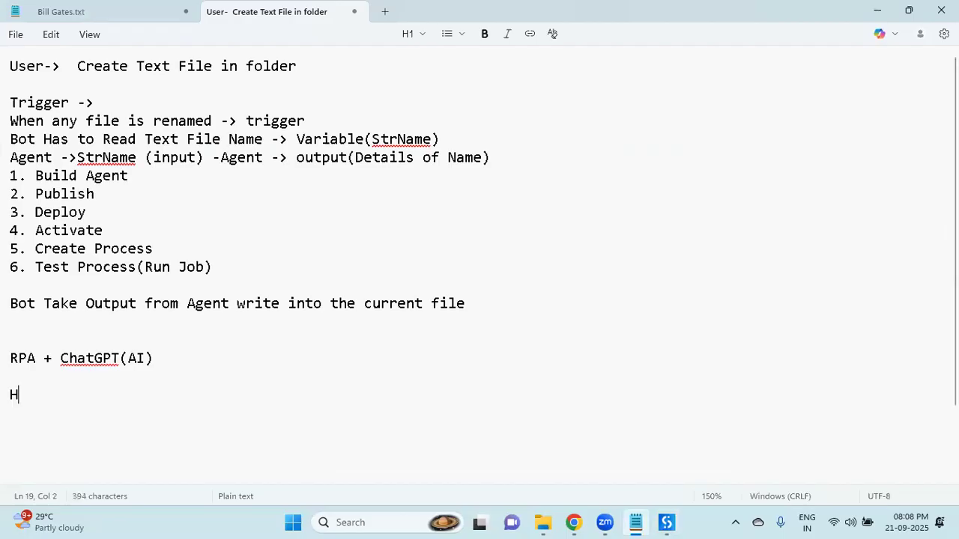
key(BackSpace)
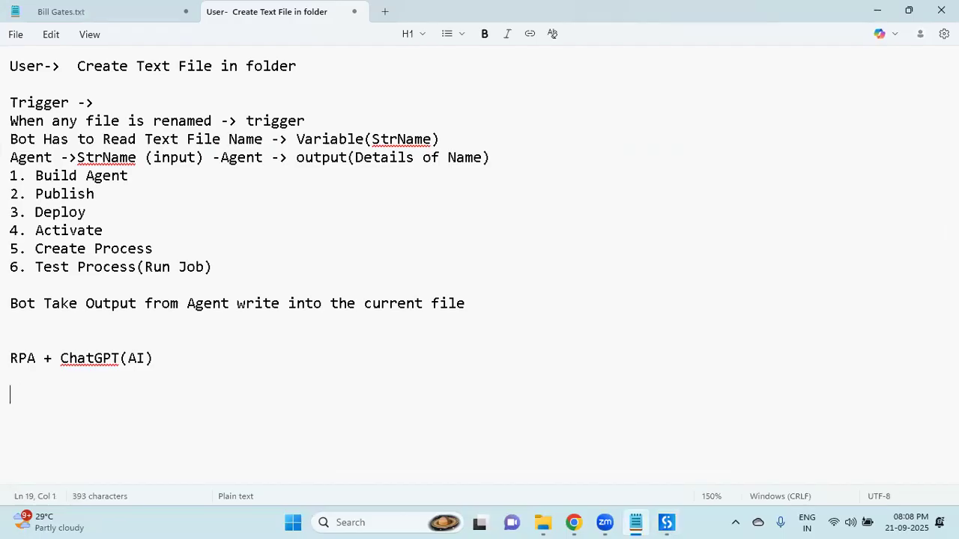
text(Kochi.txt)
key(Return)
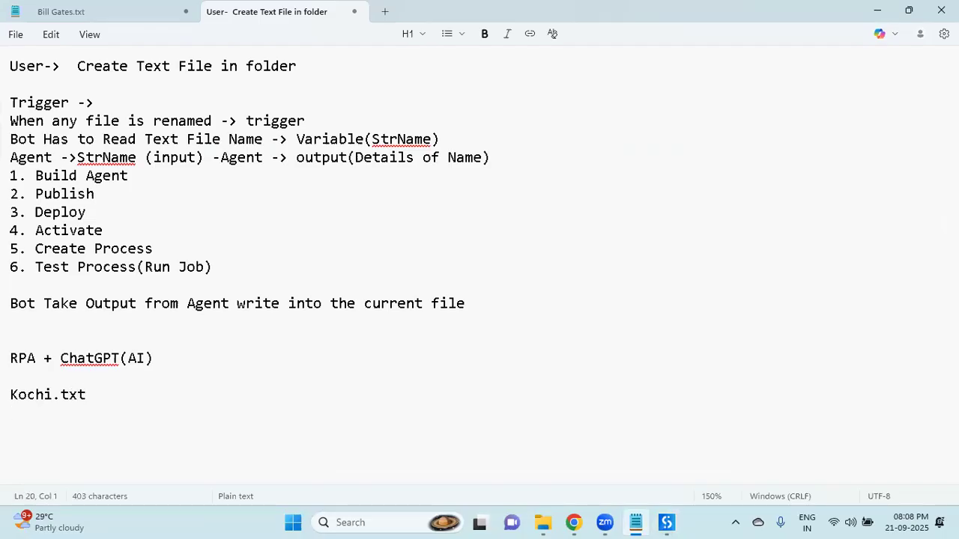
text(Kochi_.txt)
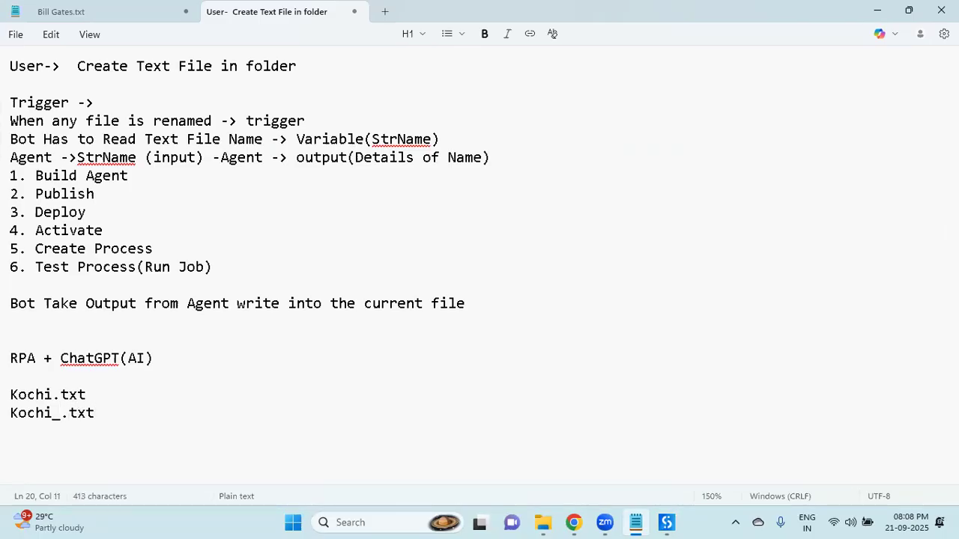
key(shift+Up)
key(BackSpace)
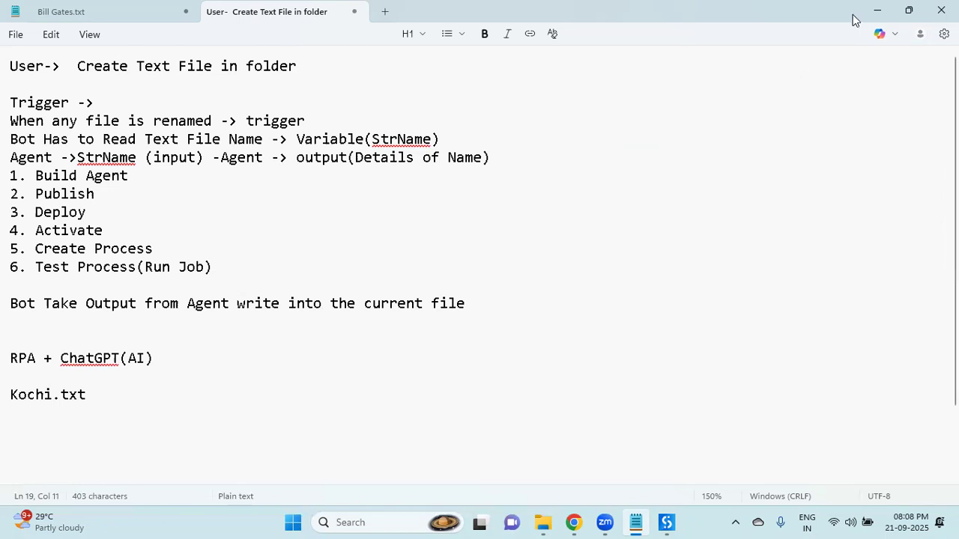
- Return to UiPath Studio and check which ChangeType option is selected for the File Change Trigger
click(876, 11)
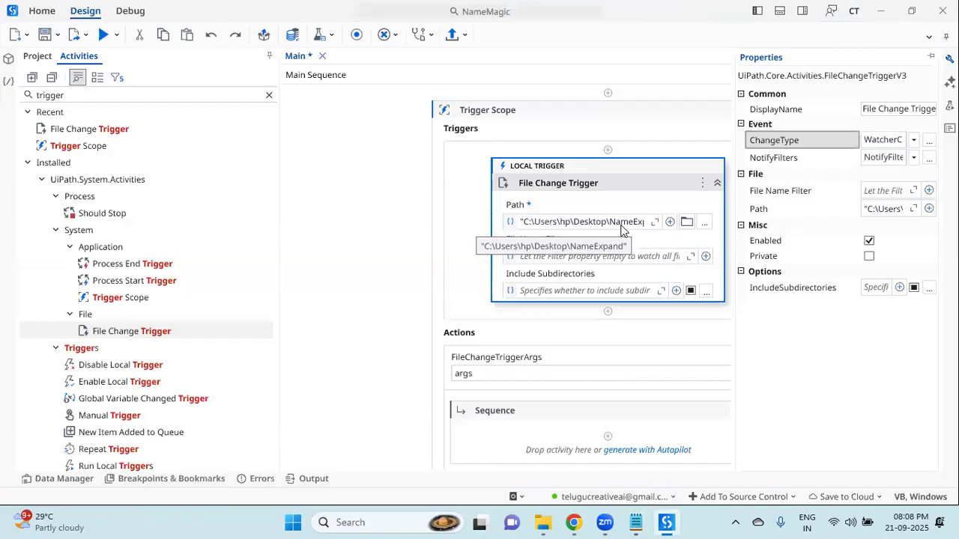
click(913, 140)
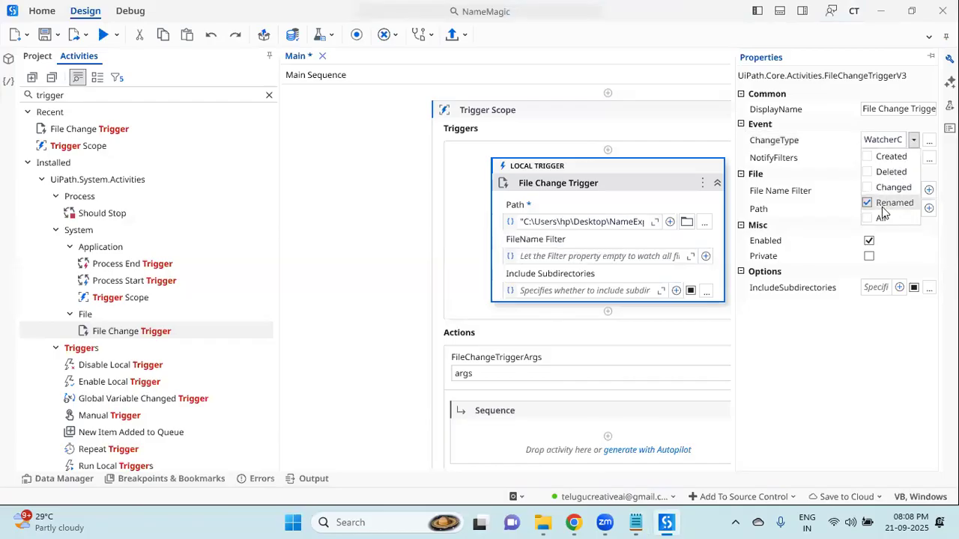
click(913, 140)
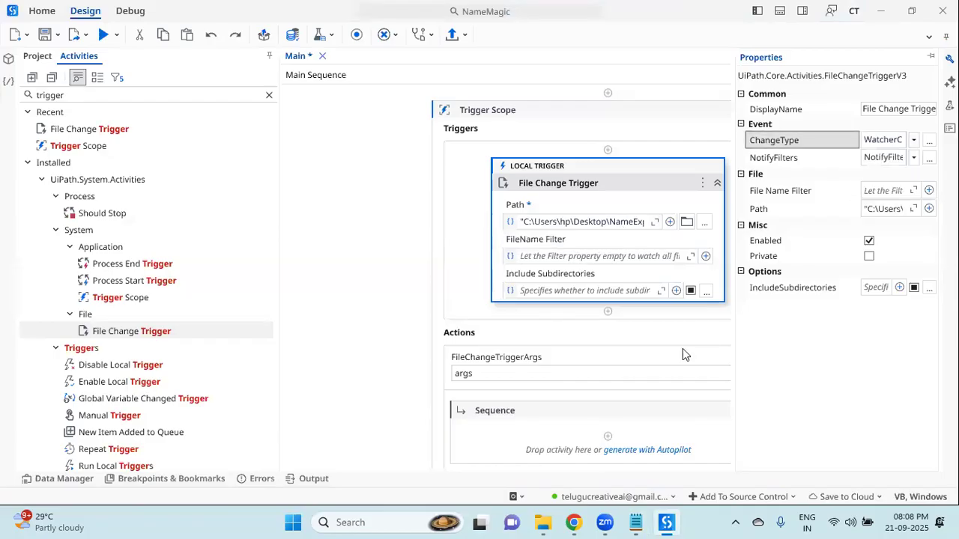
click(478, 432)
click(470, 290)
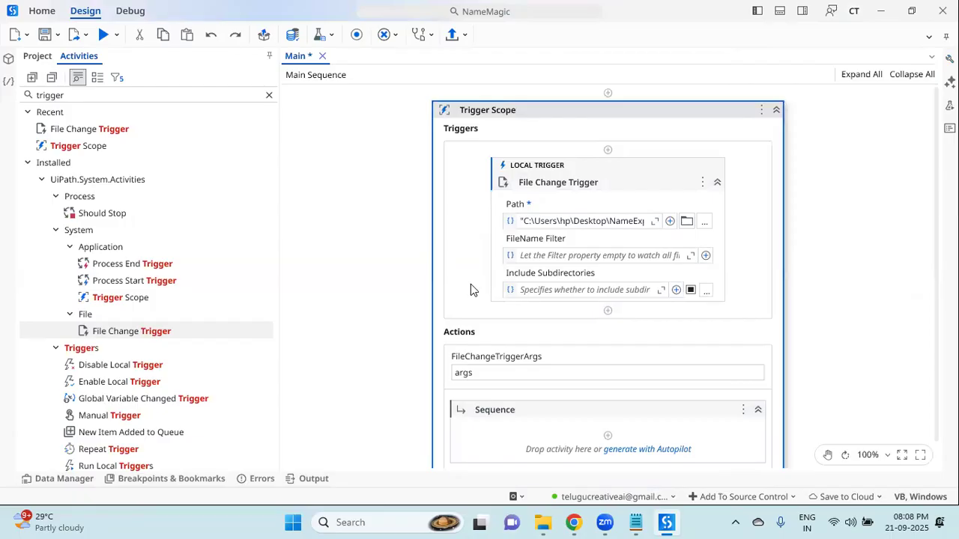
- Search the activities for "log me" and add a Log Message to the Sequence under the Trigger Scope's Actions
scroll(471, 290, down, 1)
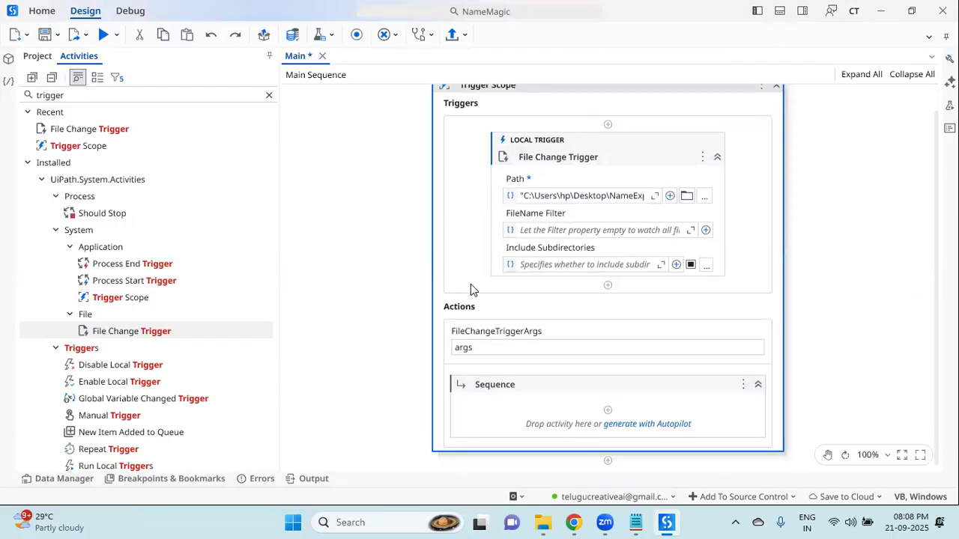
click(269, 95)
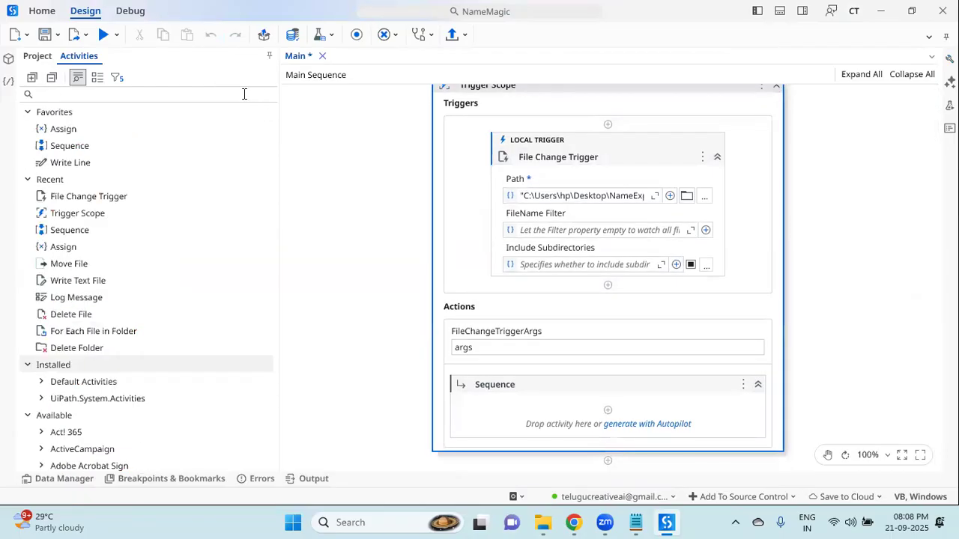
text(log me)
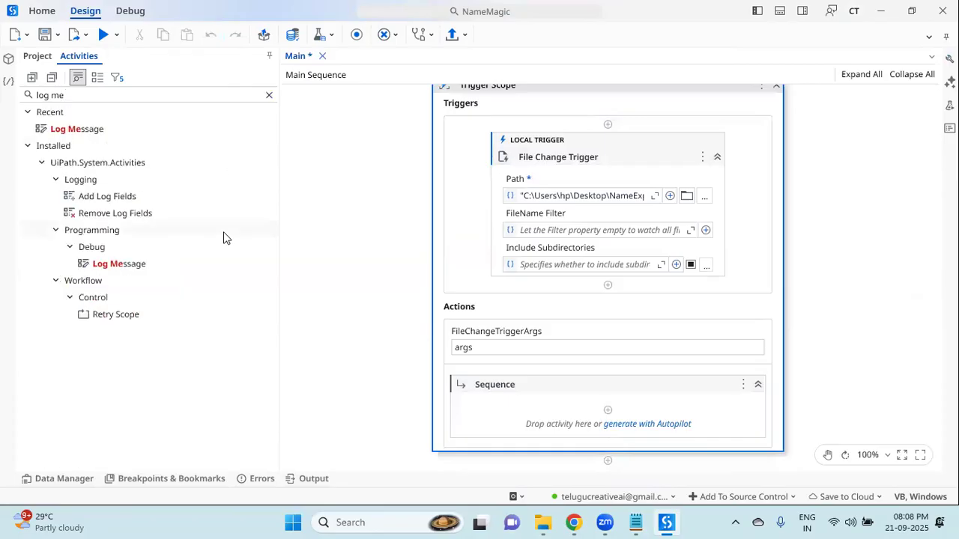
drag(124, 268, 601, 415)
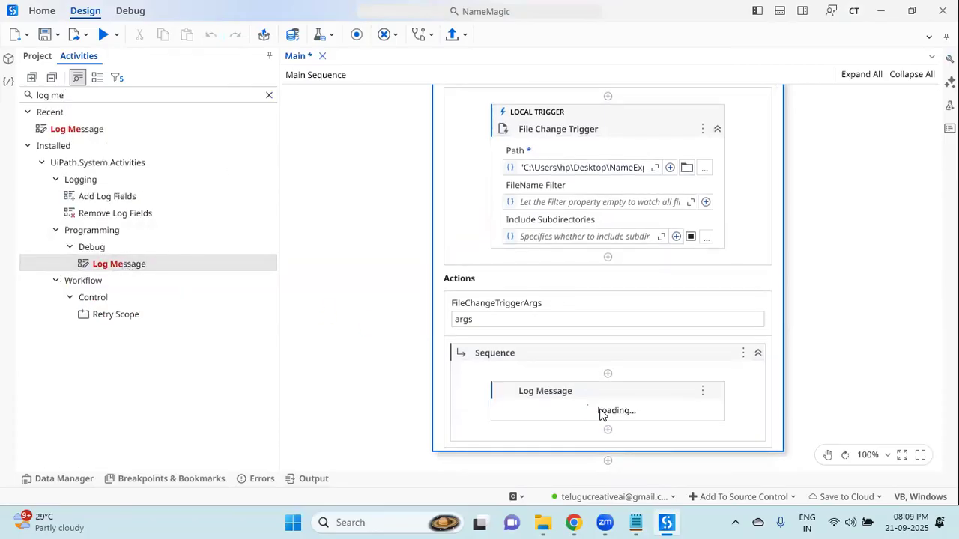
- Set the Log Message's Message to "Test" and save the workflow
drag(481, 316, 448, 318)
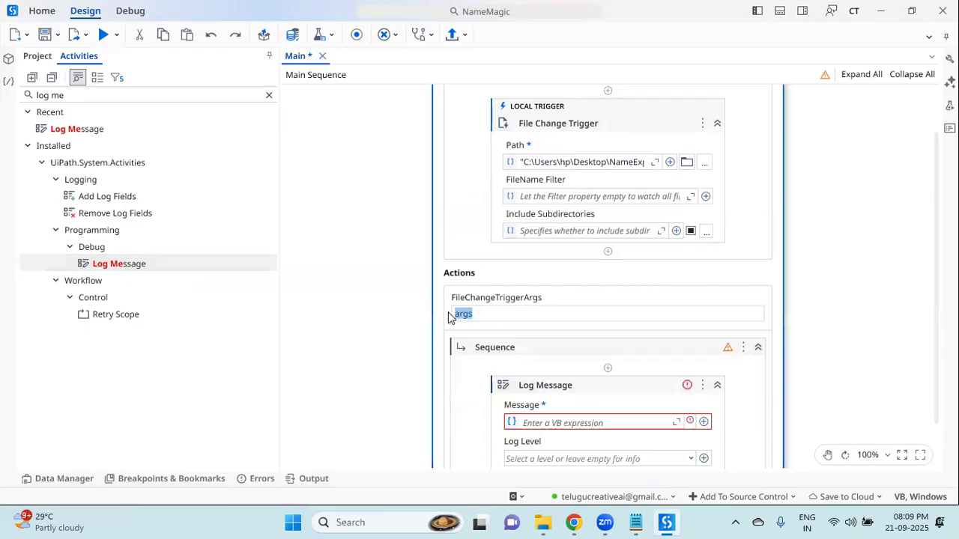
click(555, 423)
key(ctrl+s)
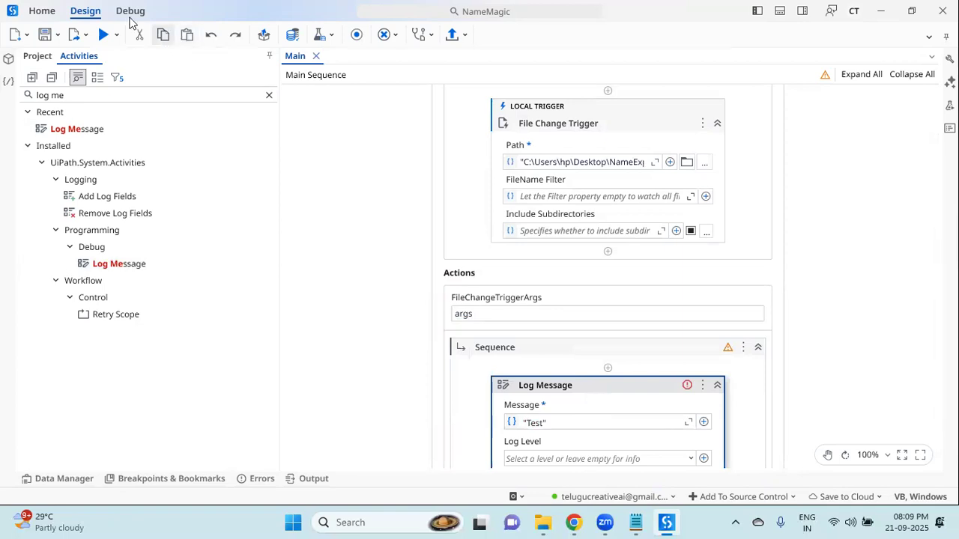
- Add a breakpoint to the Log Message activity and start debugging the workflow
click(131, 12)
click(240, 35)
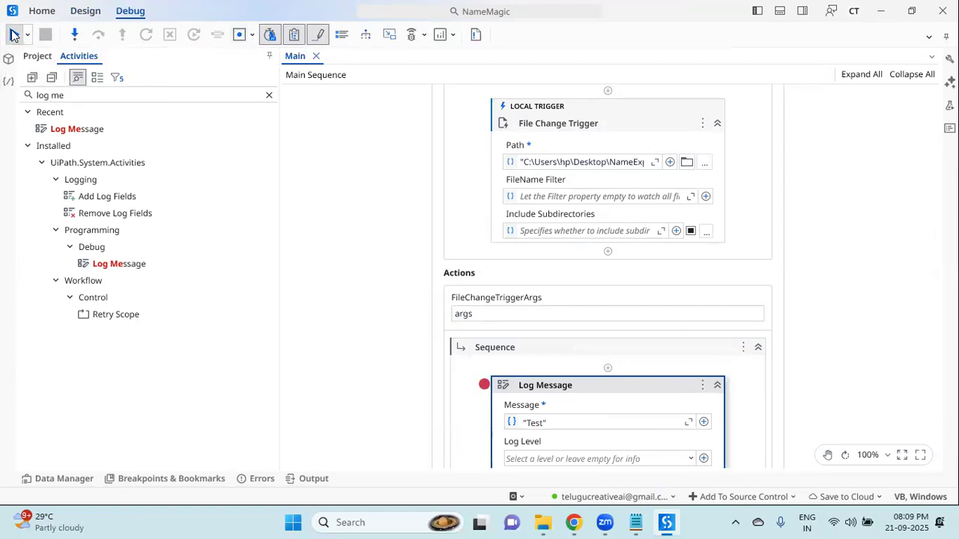
click(13, 35)
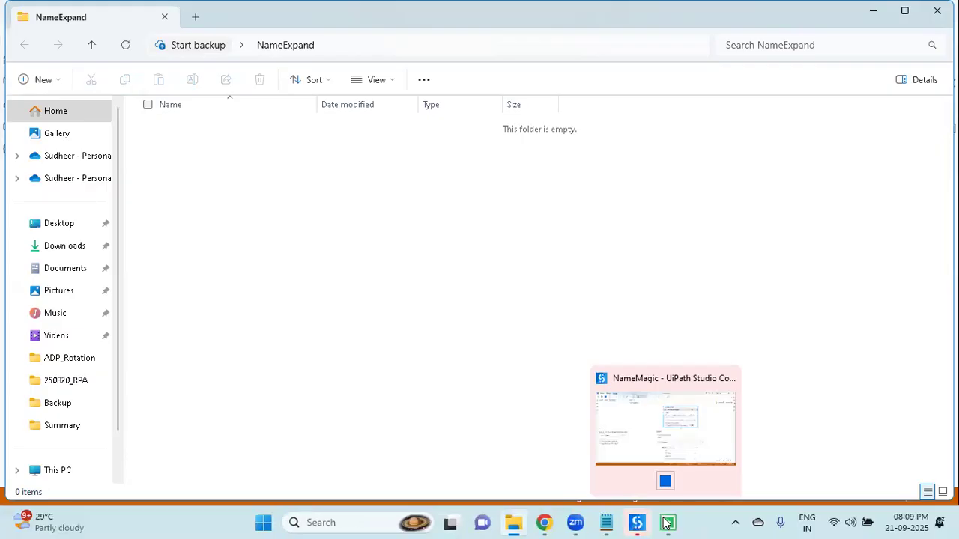
- Return to UiPath Studio and examine the running status of the File Change Trigger and the Log Message
mouse_move(671, 522)
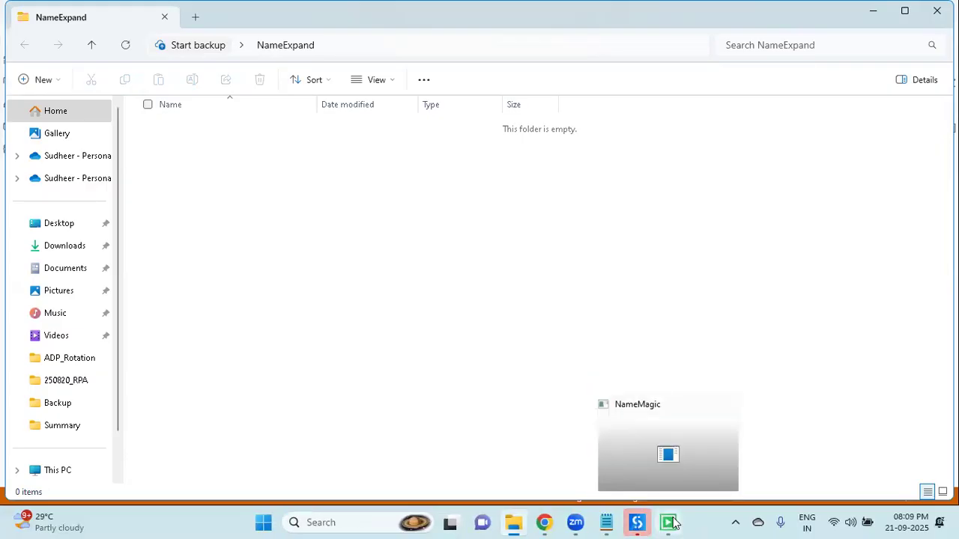
click(630, 523)
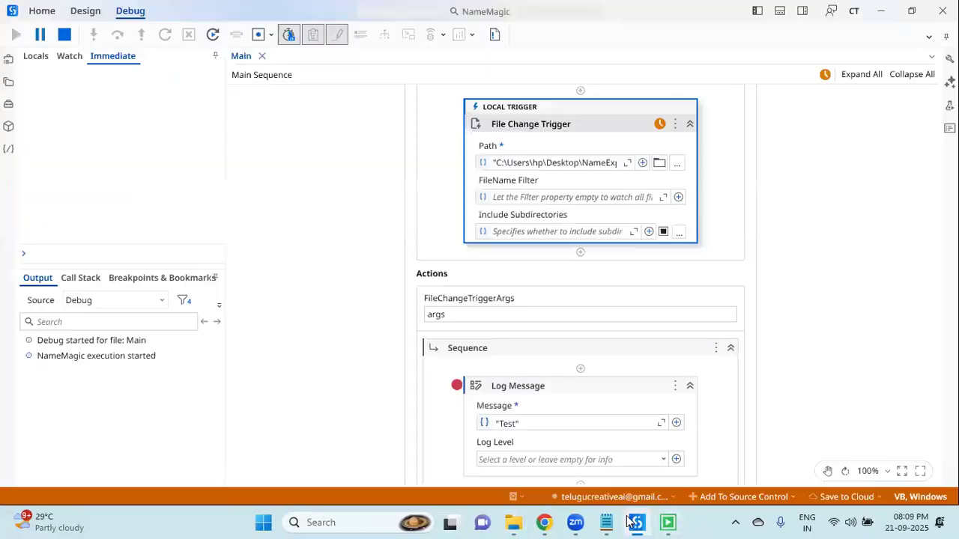
scroll(666, 257, up, 1)
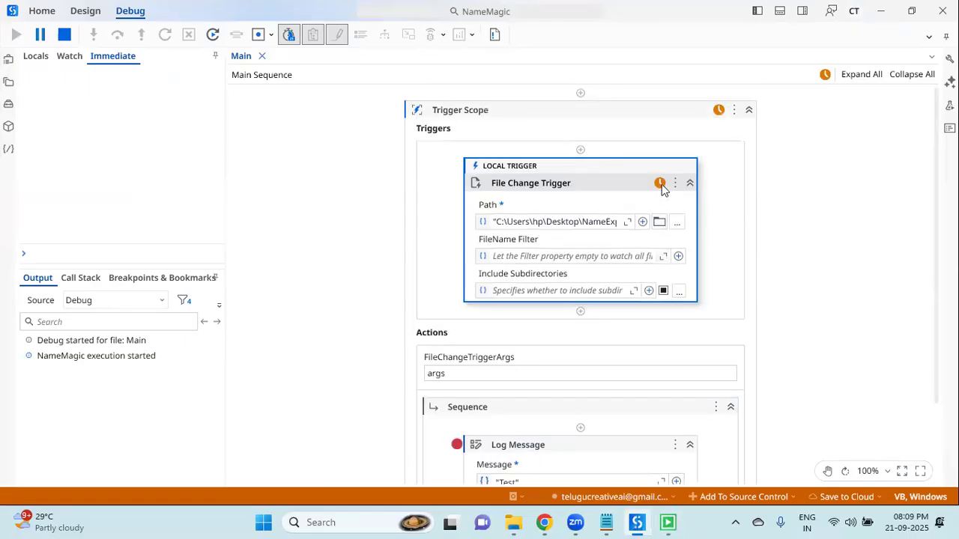
mouse_move(662, 189)
click(535, 454)
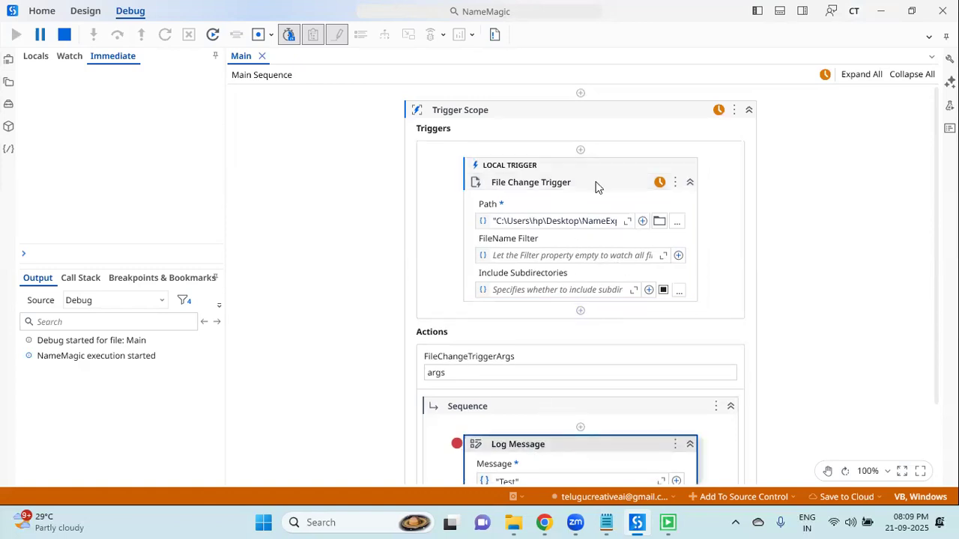
- Create a new text document in the NameExpand folder and name it "Welcome"
click(887, 9)
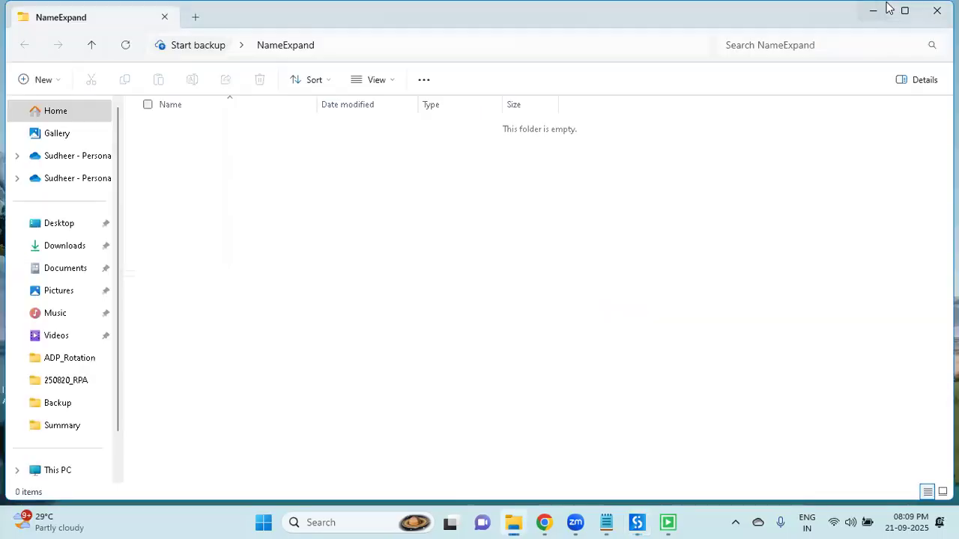
right_click(382, 194)
mouse_move(490, 299)
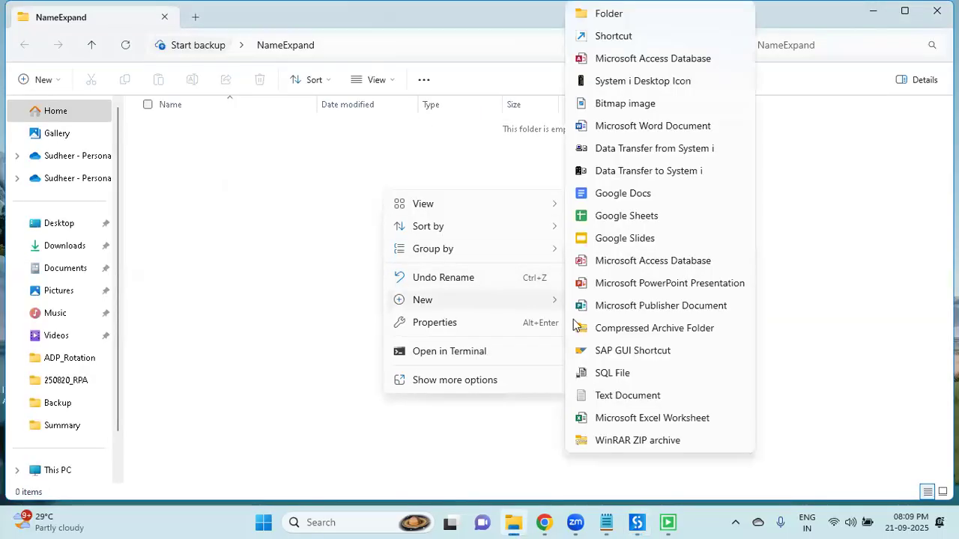
click(634, 399)
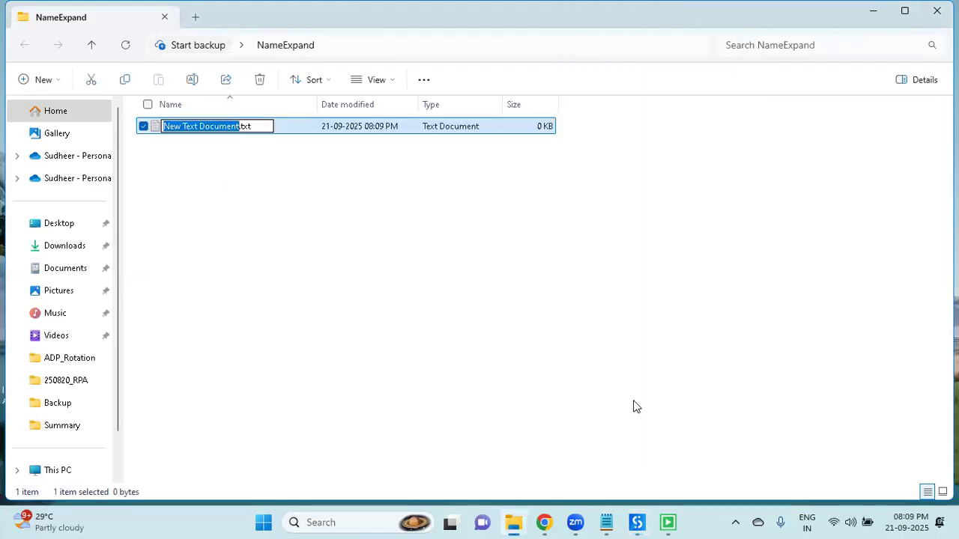
text(Welcome)
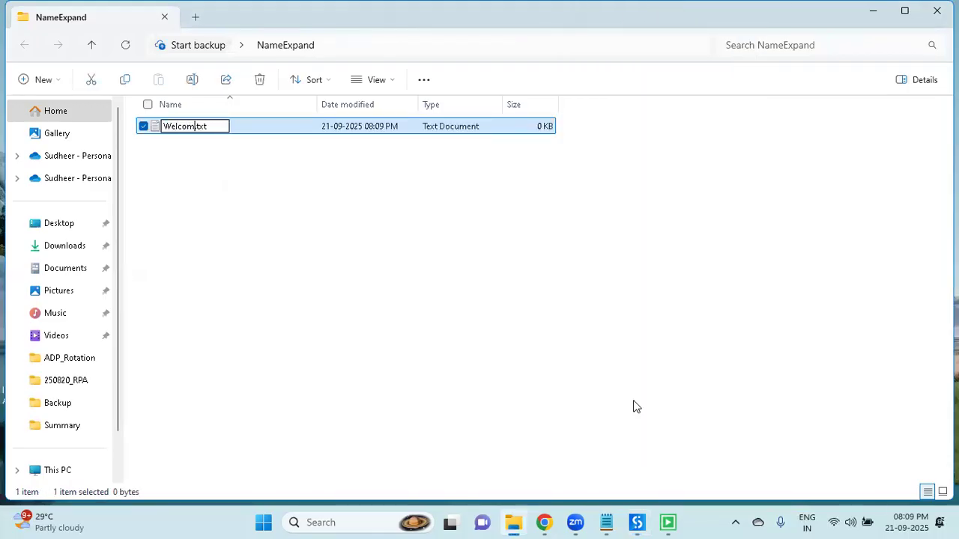
- Rename the new text file in the NameExpand folder as Welcome.txt and close the blank pop-up window
key(Return)
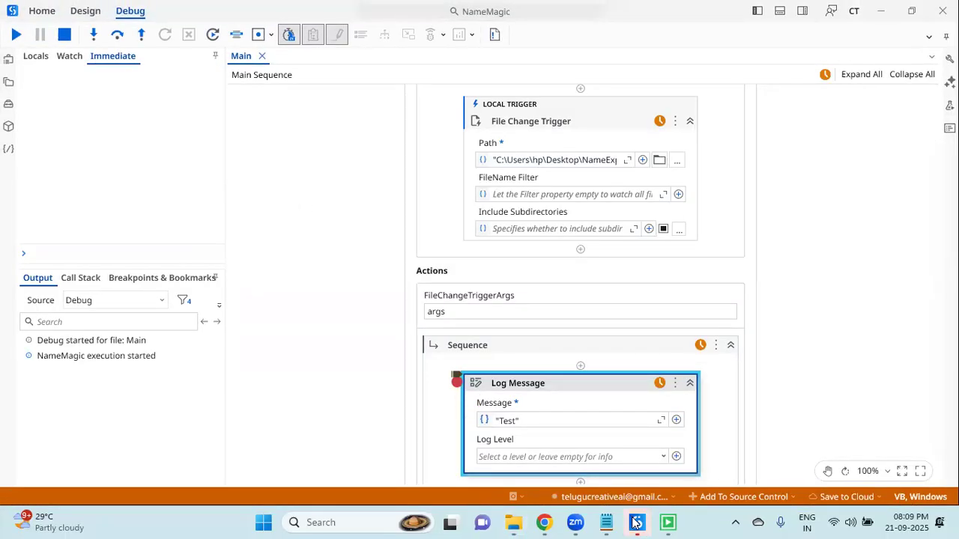
click(514, 523)
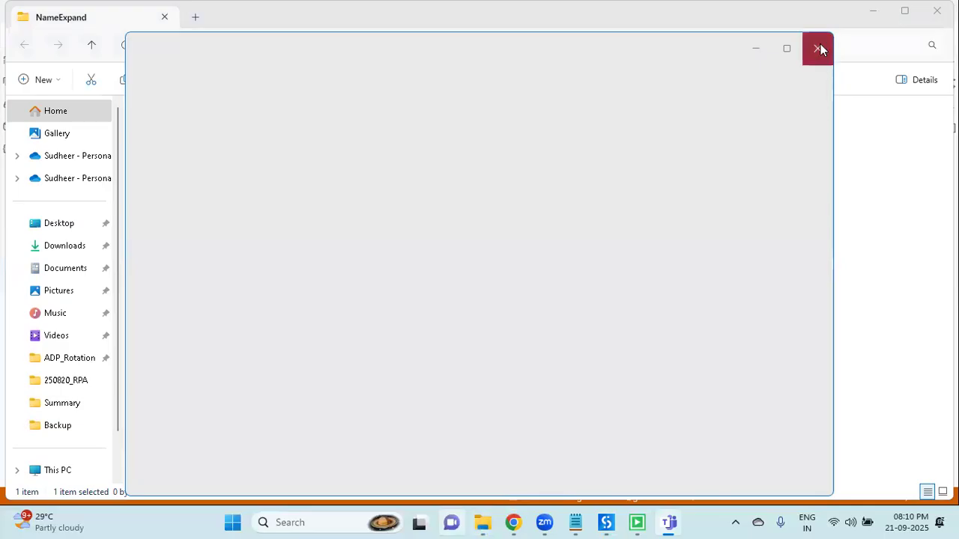
click(820, 49)
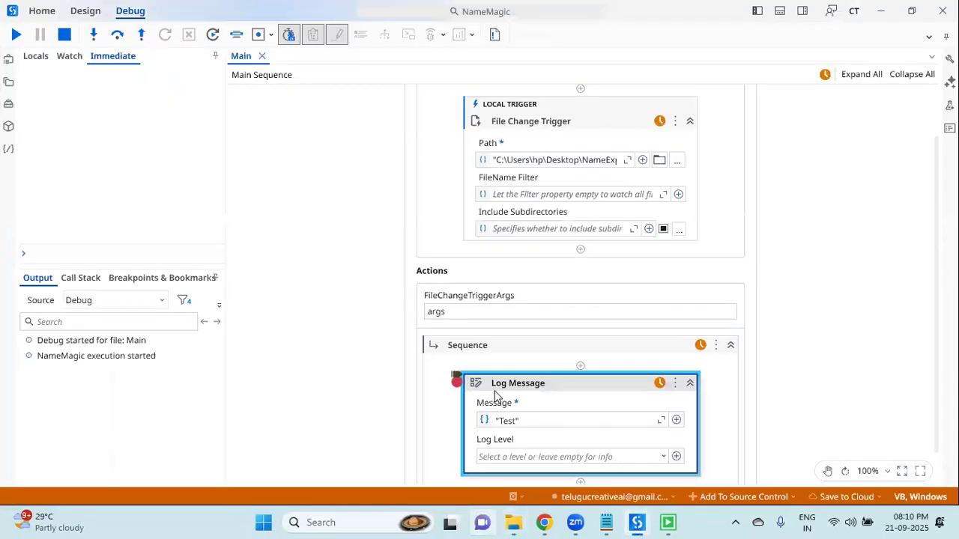
- Evaluate args in the paused debug session's Immediate console and expand its contents
click(129, 255)
drag(448, 312, 429, 318)
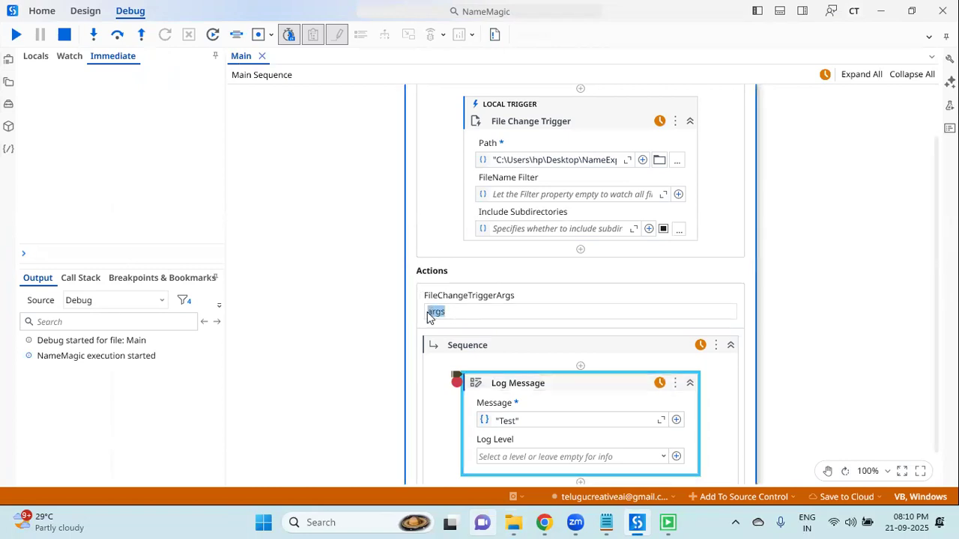
click(178, 258)
text(args)
key(Return)
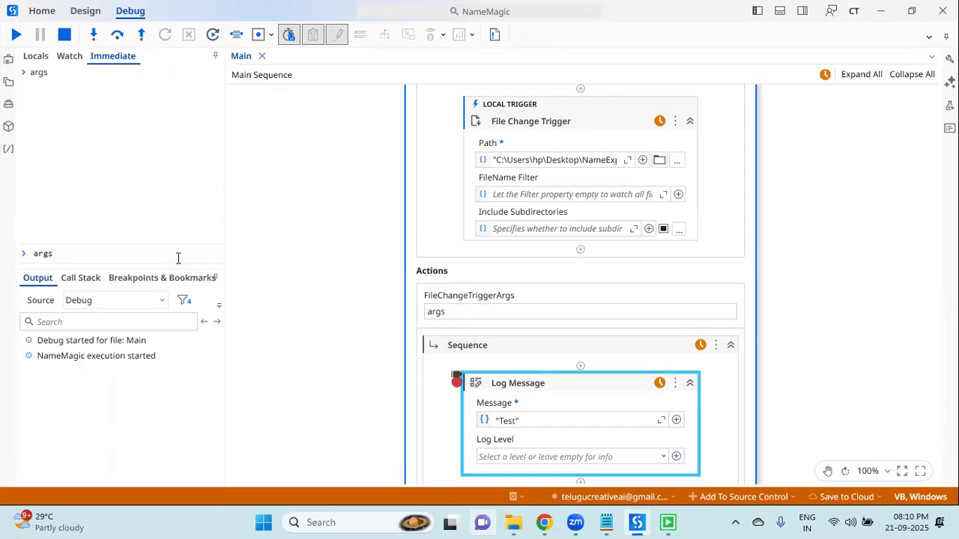
click(27, 73)
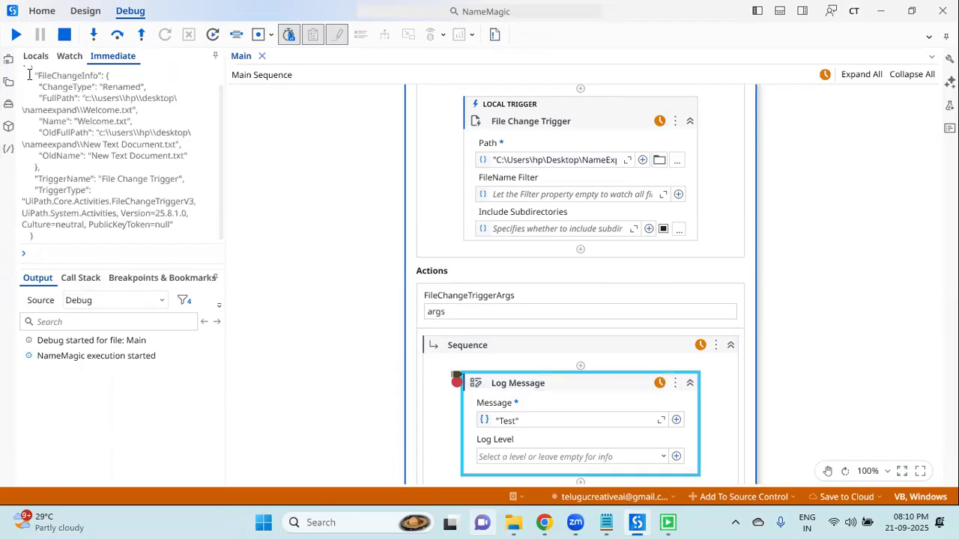
- Examine the FileChangeInfo properties of args: ChangeType, FullPath, Name and OldFullPath with their values
scroll(54, 135, up, 1)
double_click(38, 72)
double_click(47, 95)
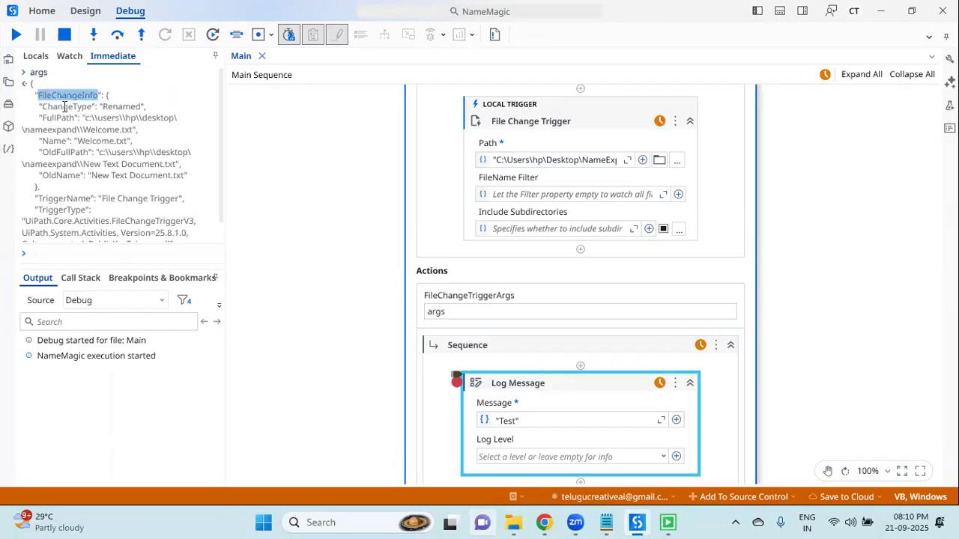
double_click(65, 107)
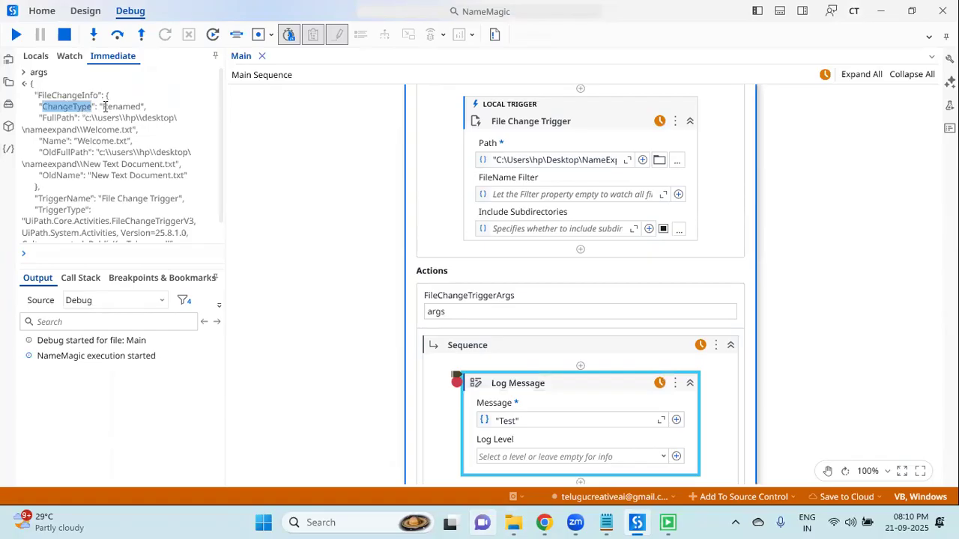
double_click(121, 107)
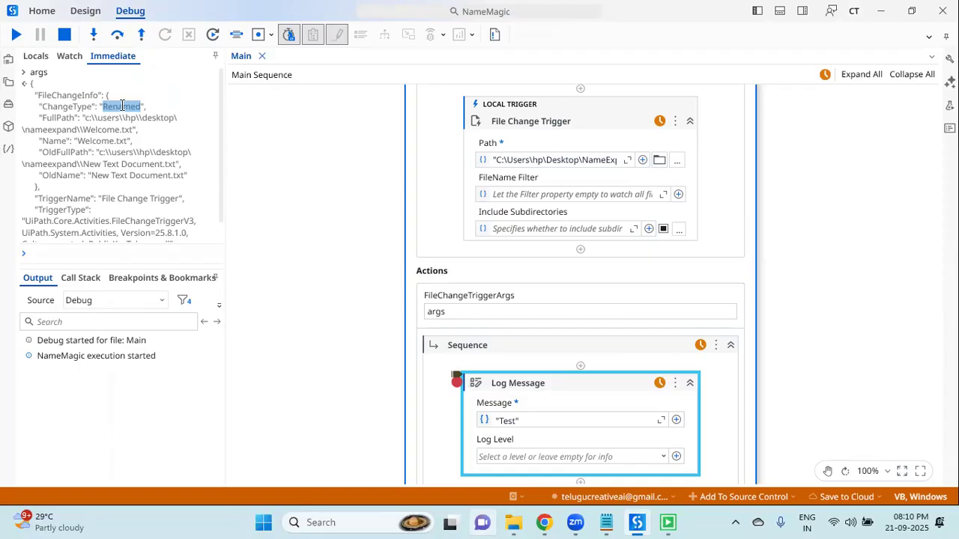
double_click(60, 118)
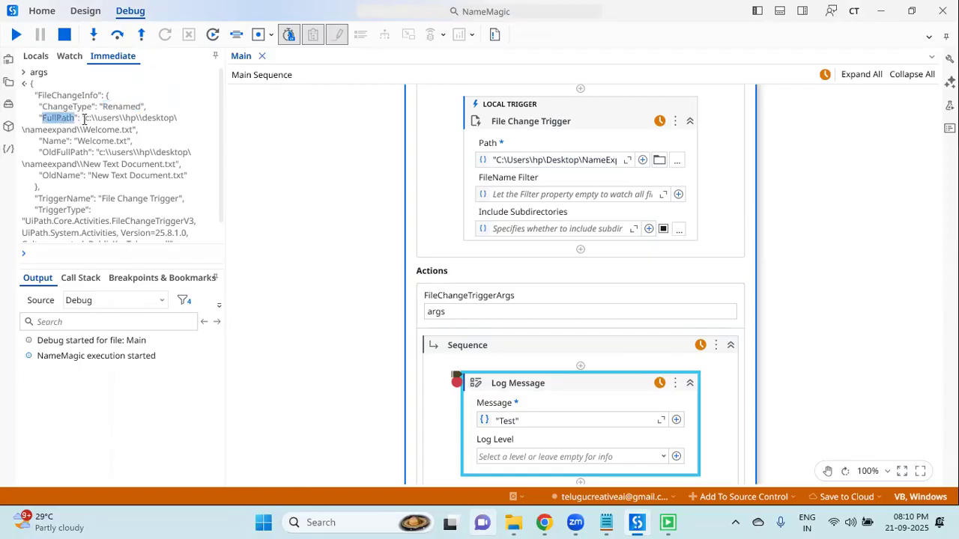
drag(85, 118, 132, 130)
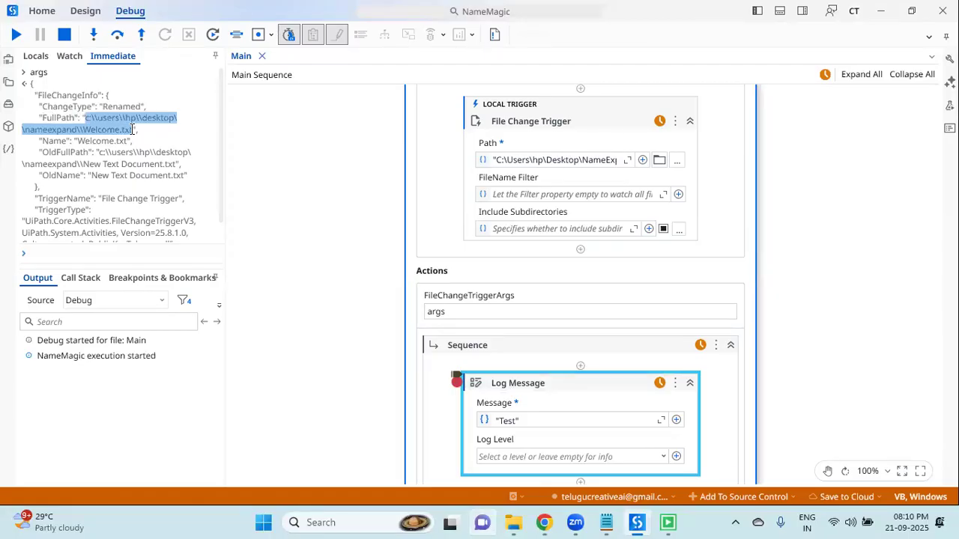
double_click(55, 141)
drag(84, 141, 131, 144)
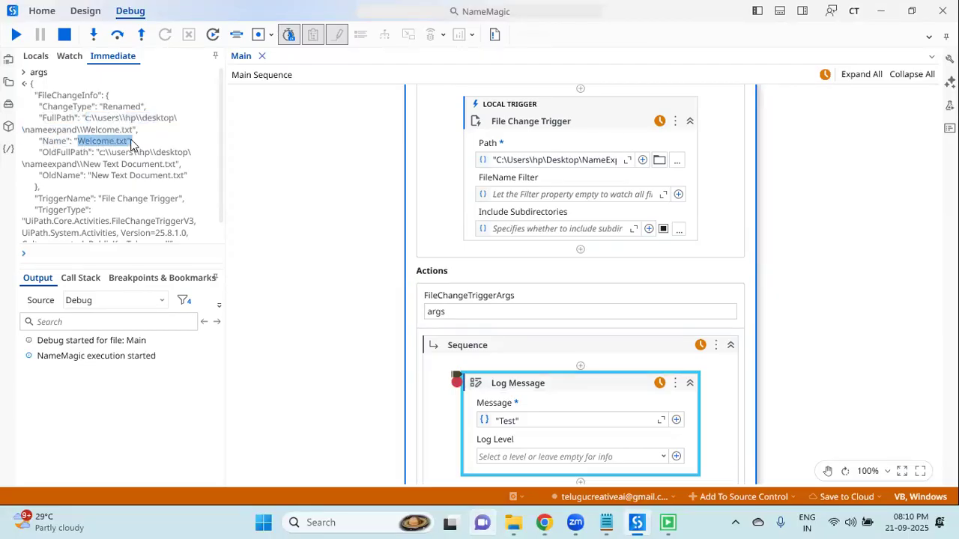
double_click(58, 118)
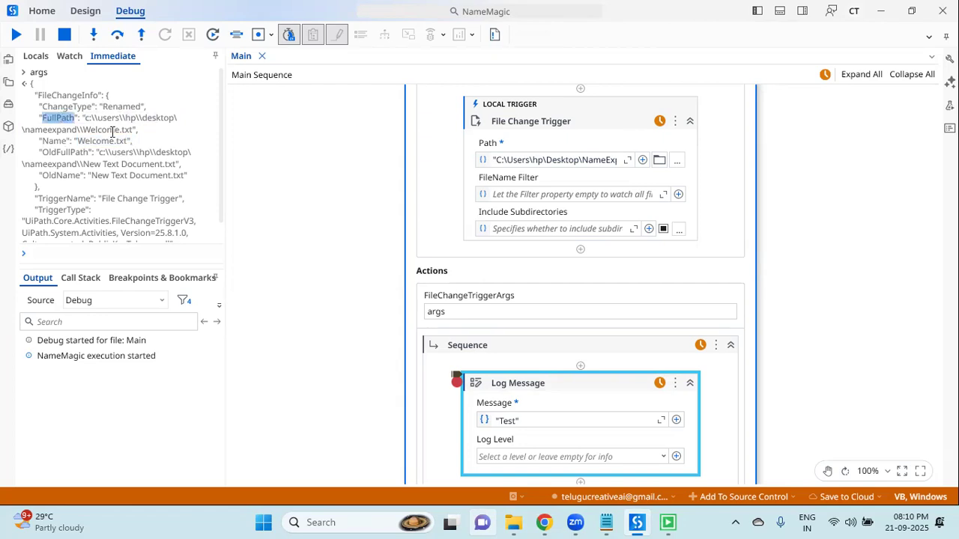
double_click(60, 152)
drag(99, 152, 175, 164)
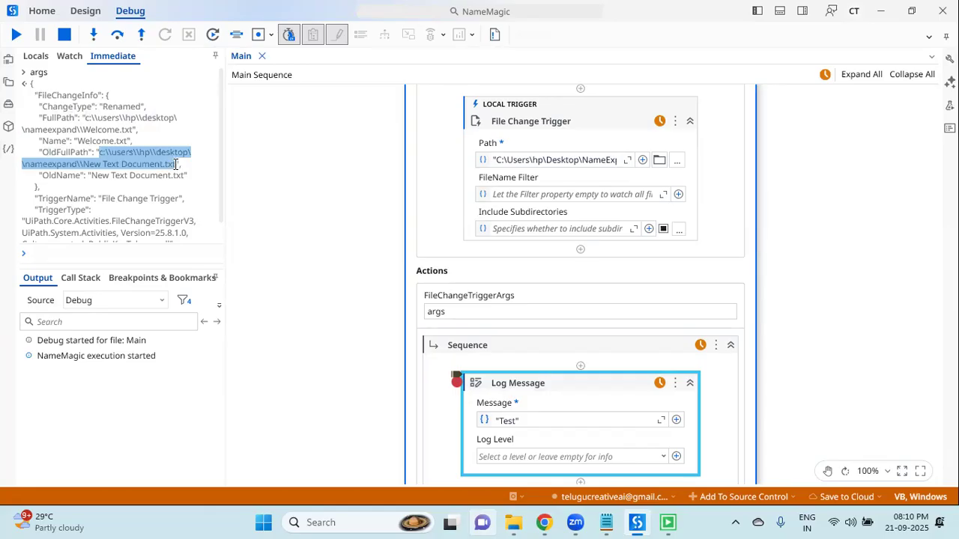
drag(176, 164, 107, 177)
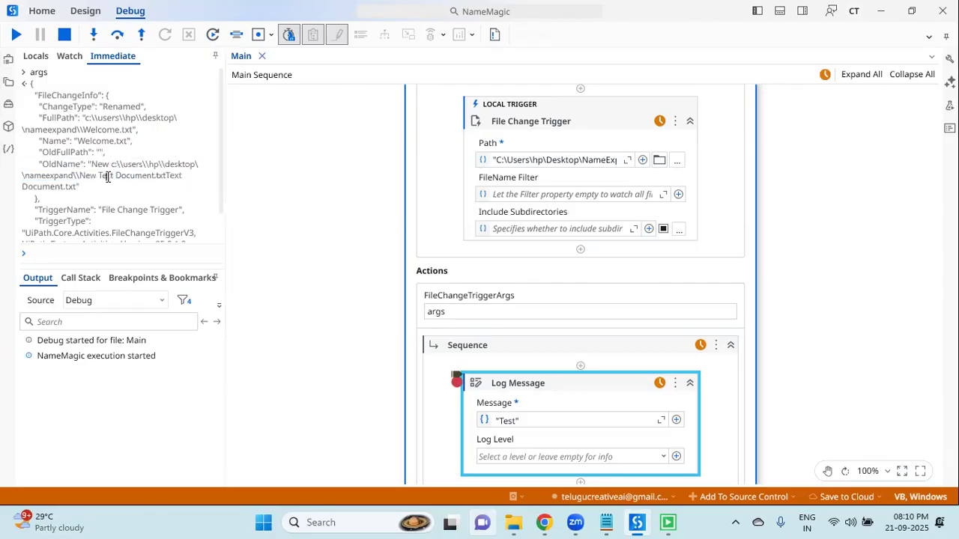
- Evaluate the expression args.FileChangeInfo.FullPath in the Immediate console
text(a)
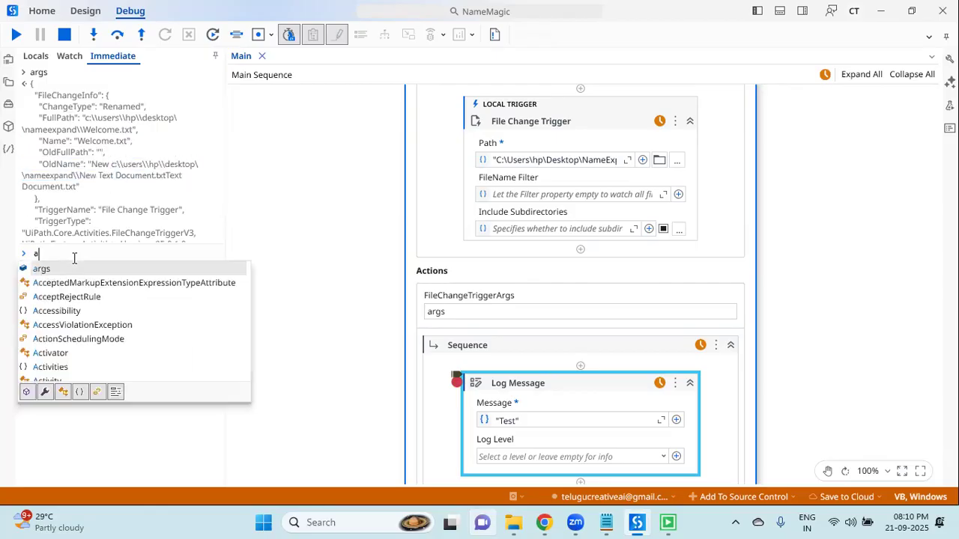
text(rgs.)
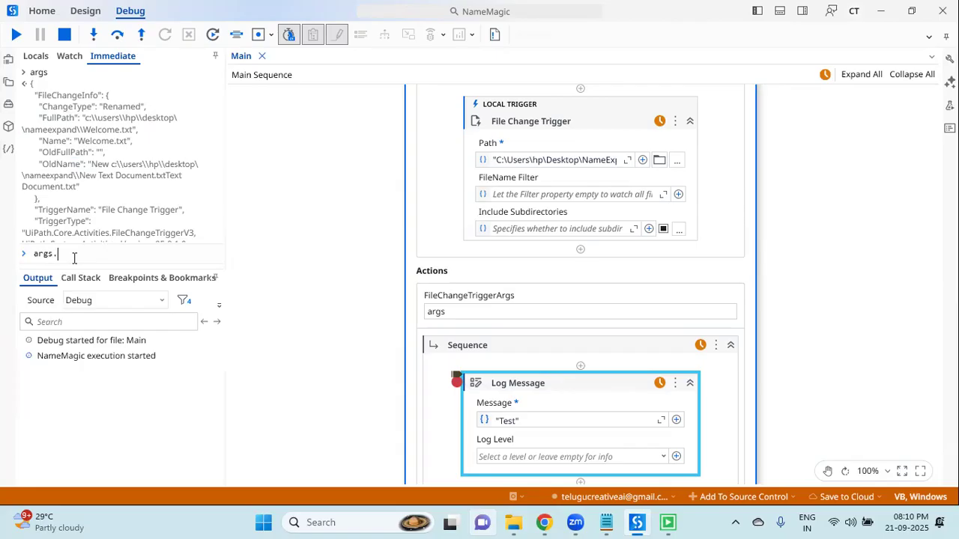
text(fil)
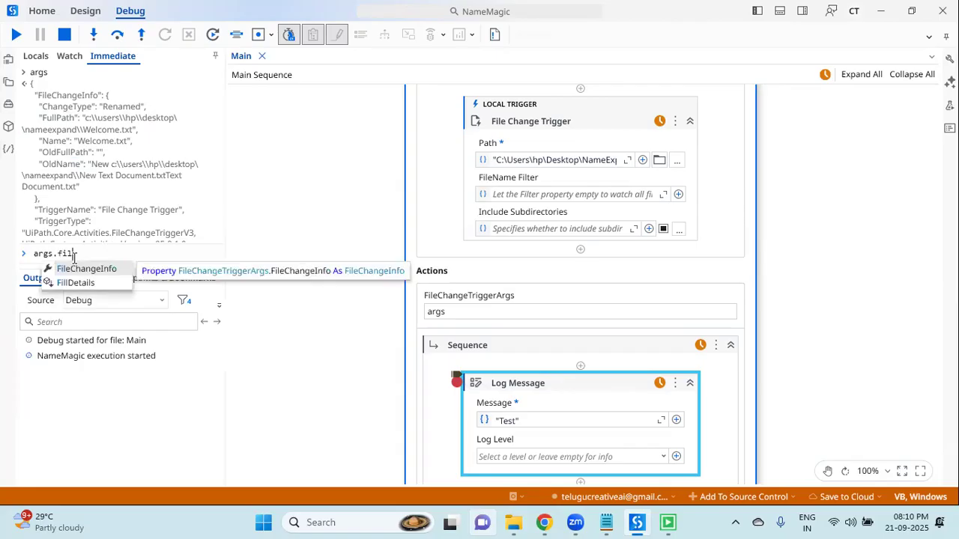
key(Tab)
text(.full)
key(Tab)
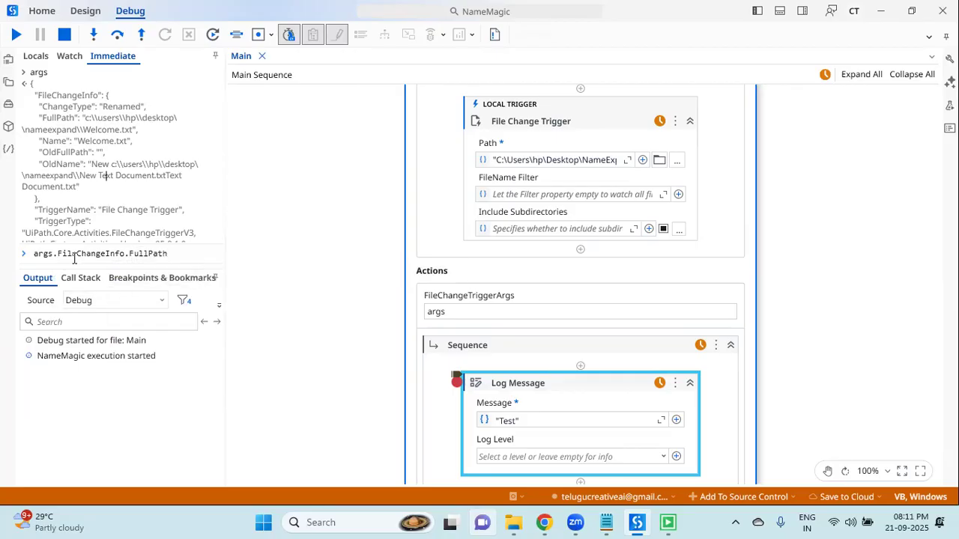
key(Return)
- Copy the FullPath expression and its result into the Notepad notes in place of the Kochi.txt line, without the console prompt marks
drag(80, 237, 29, 213)
key(ctrl+c)
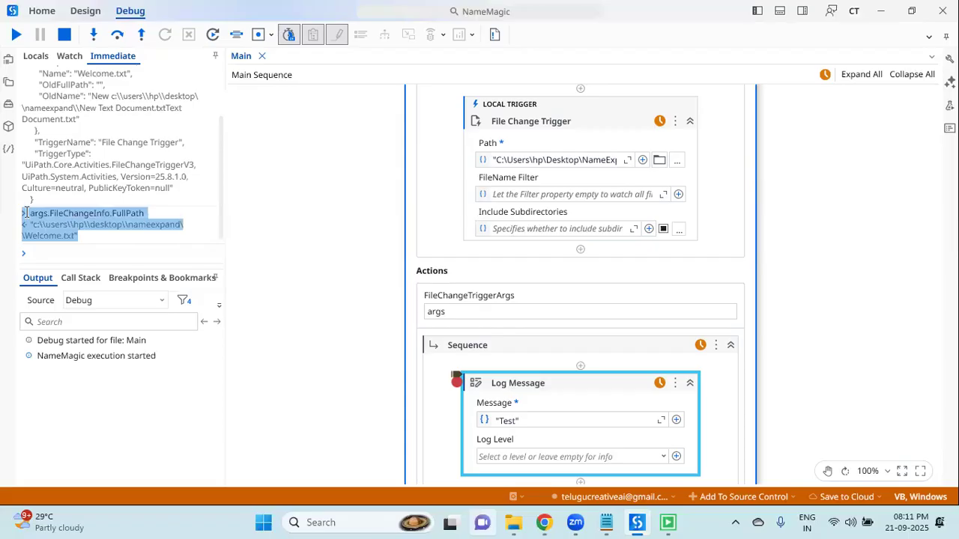
click(608, 522)
drag(452, 392, 285, 413)
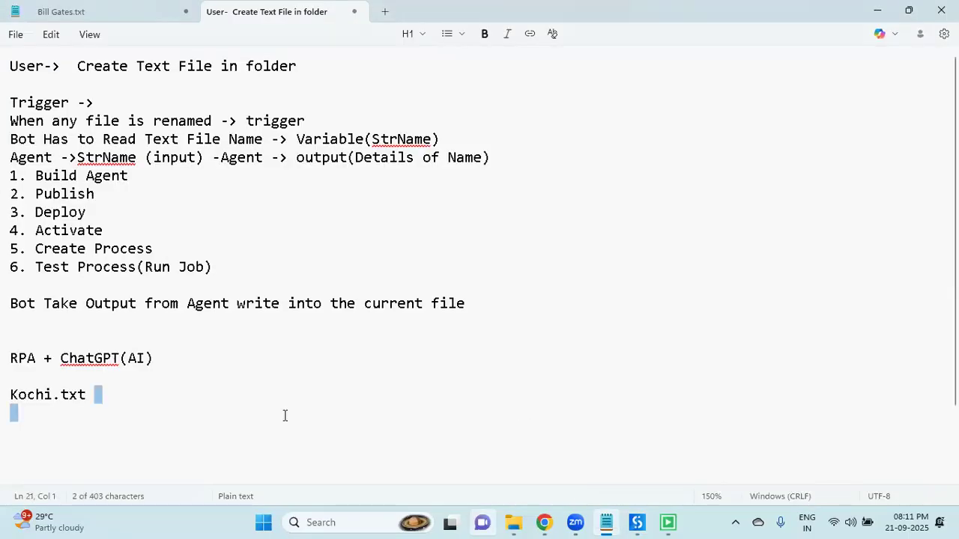
drag(6, 401, 276, 392)
key(ctrl+v)
click(17, 395)
drag(434, 413, 11, 417)
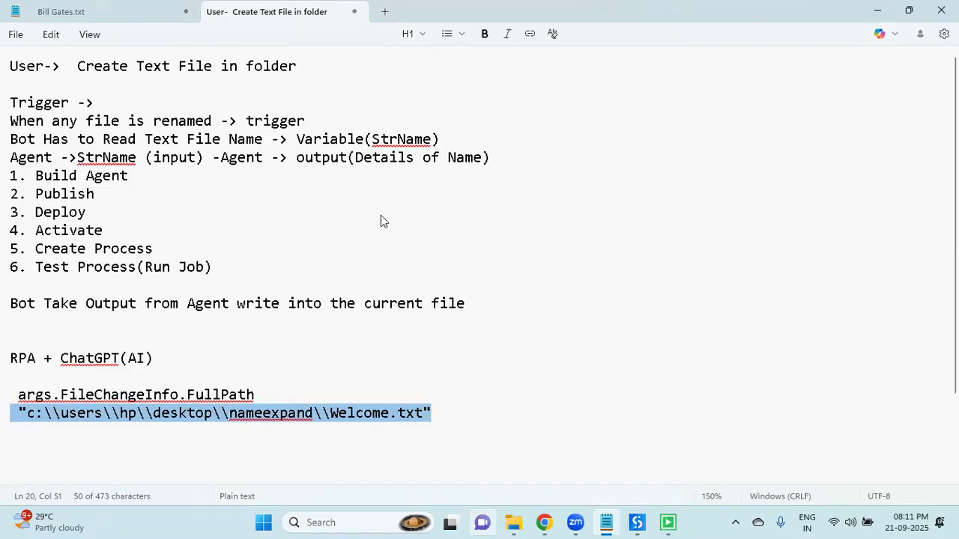
- Switch back to UiPath Studio and evaluate args.FileChangeInfo.Name in the Immediate console
key(alt+Tab)
key(Up)
double_click(146, 253)
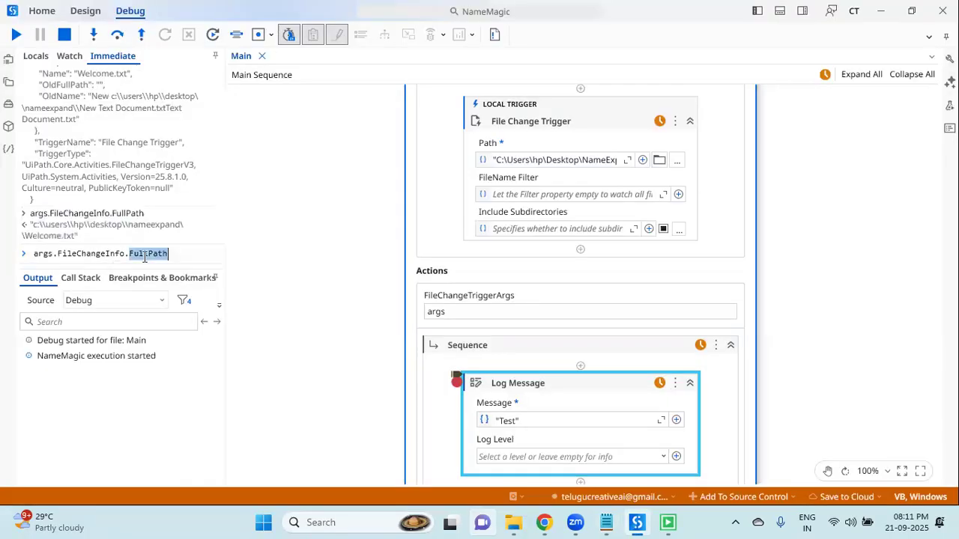
text(Name)
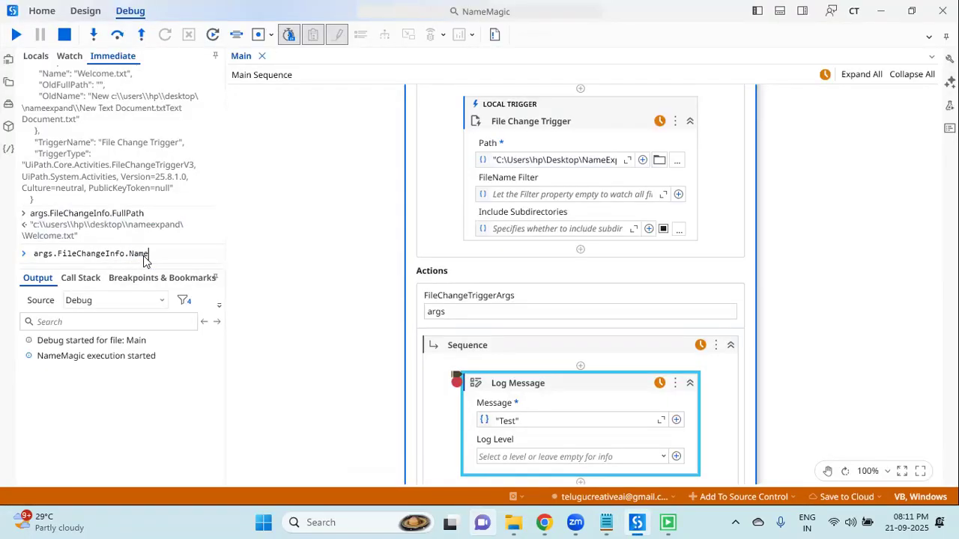
key(Return)
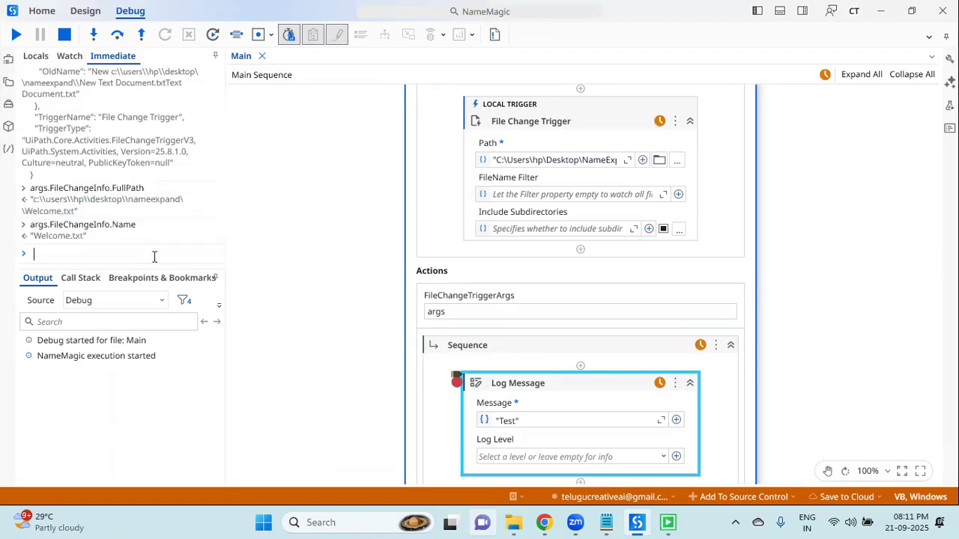
- Copy the Name expression and its result into the Notepad notes below the FullPath entry
drag(100, 238, 30, 224)
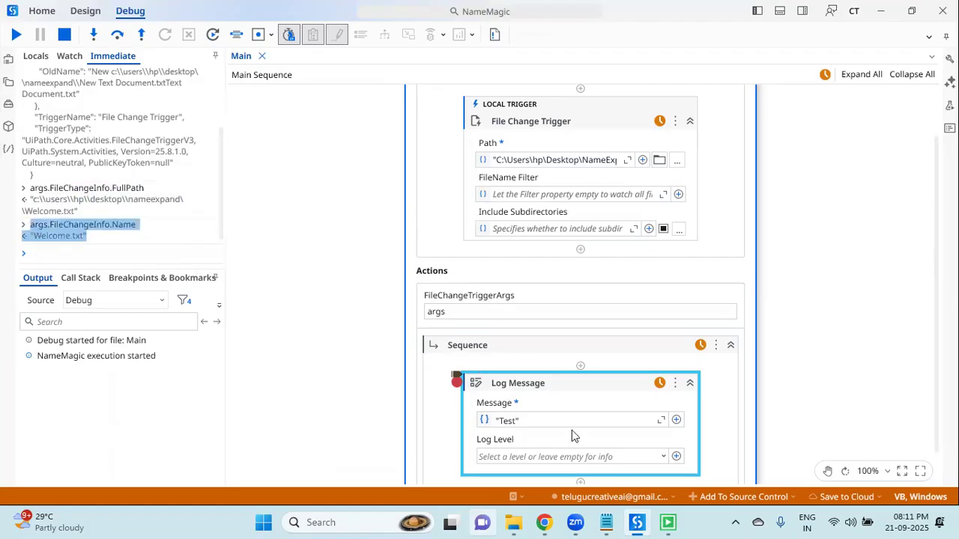
click(607, 522)
key(Return)
key(Return)
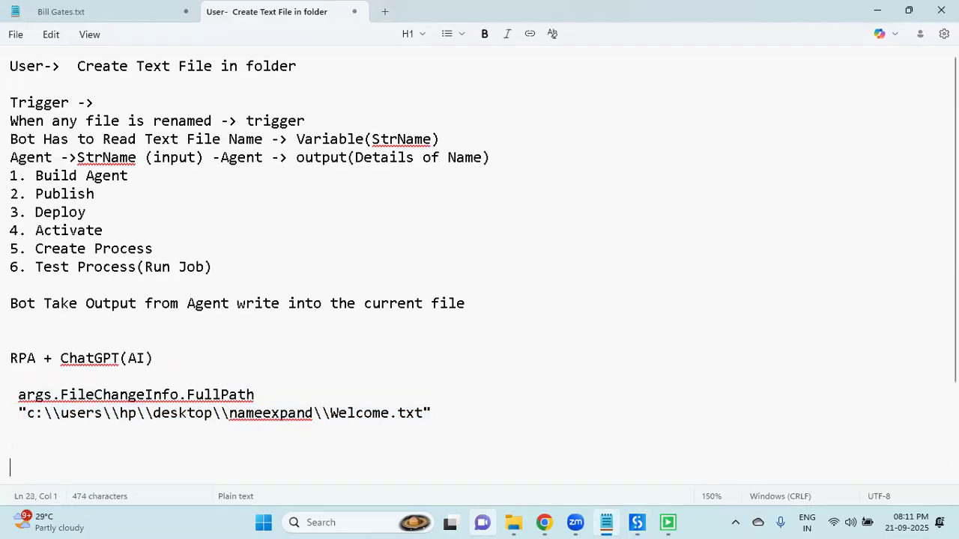
text(args.FileChangeInfo.Name  "Welcome.txt")
key(Return)
- Return to UiPath Studio and evaluate args.FileChangeInfo.Name.ToString.Replace(".txt","") in the Immediate console
click(610, 522)
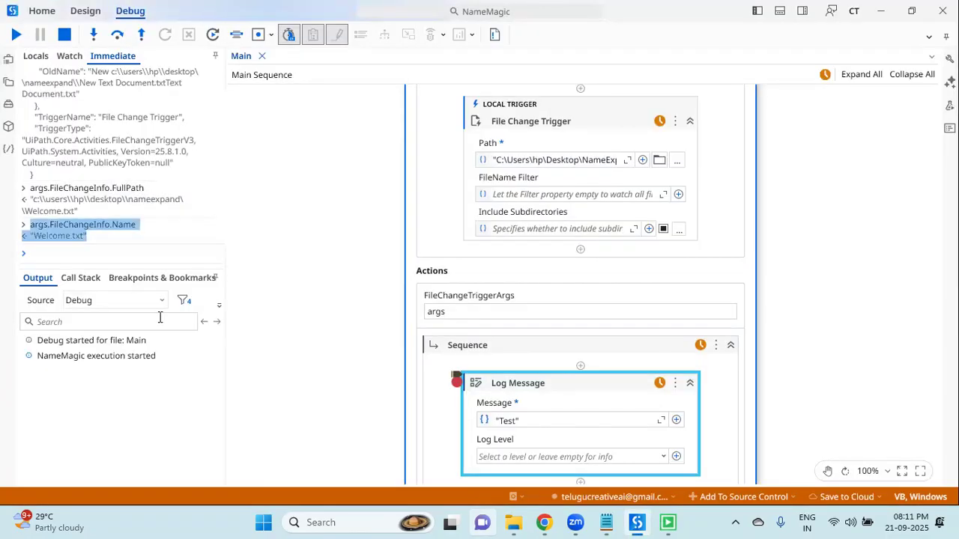
click(110, 257)
text(args.FileChangeInfo.Name)
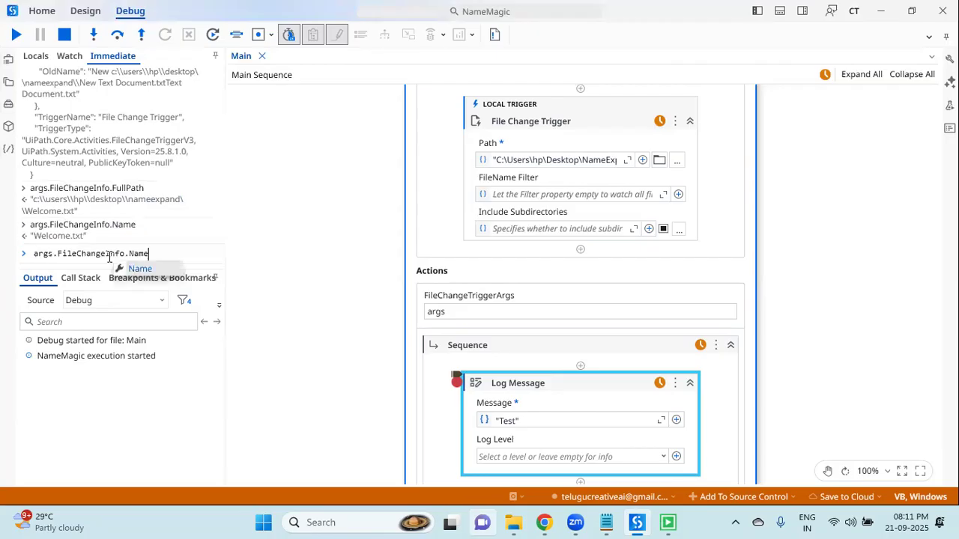
key(Escape)
text(.ToString)
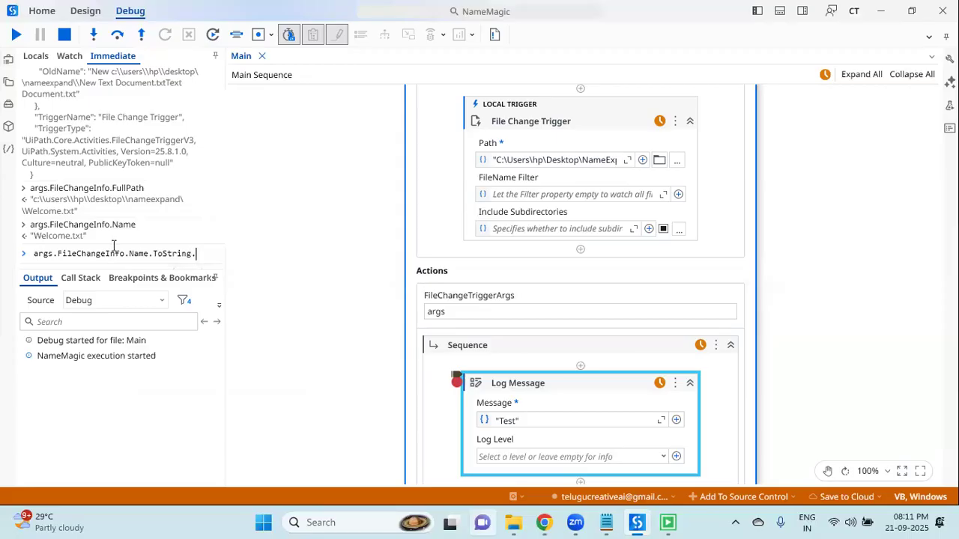
text(.rep)
key(Tab)
text((".tx)
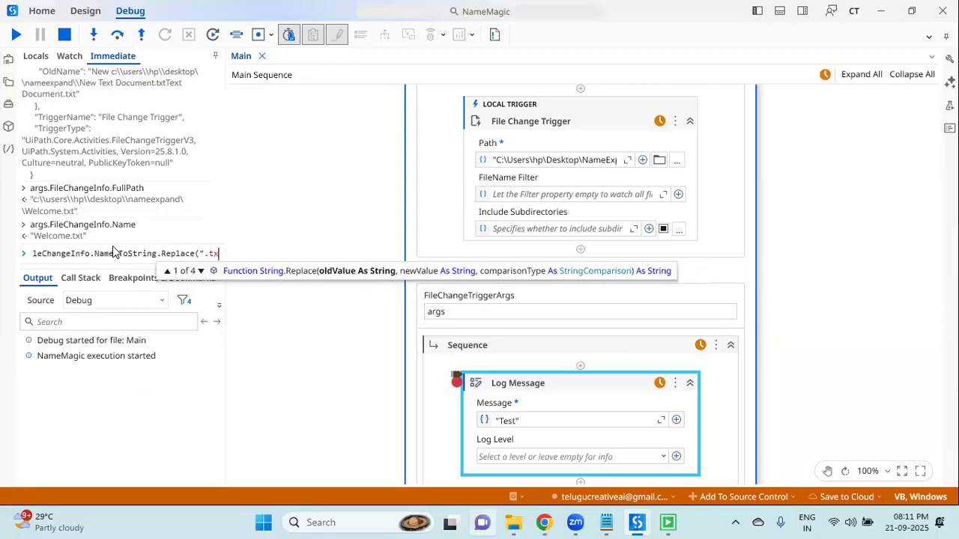
text(t",""))
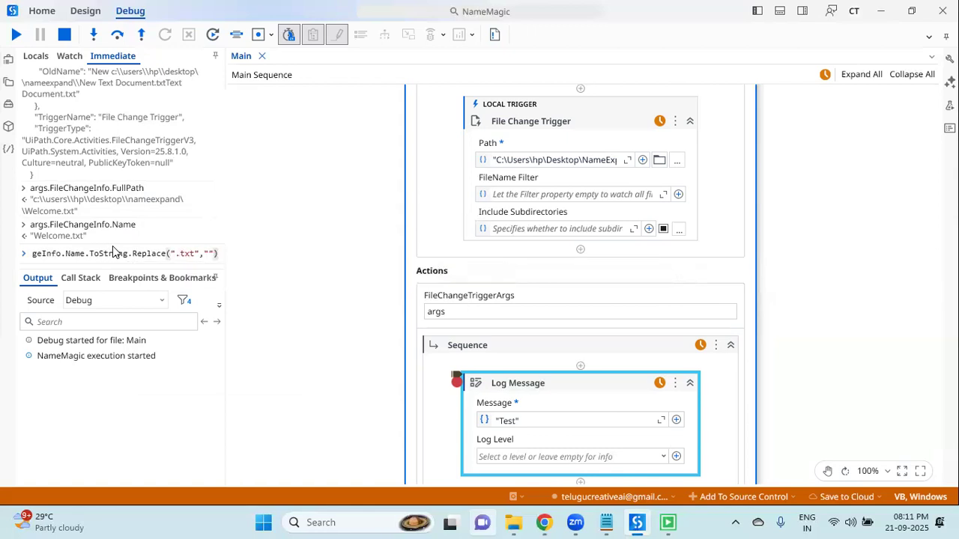
key(Up)
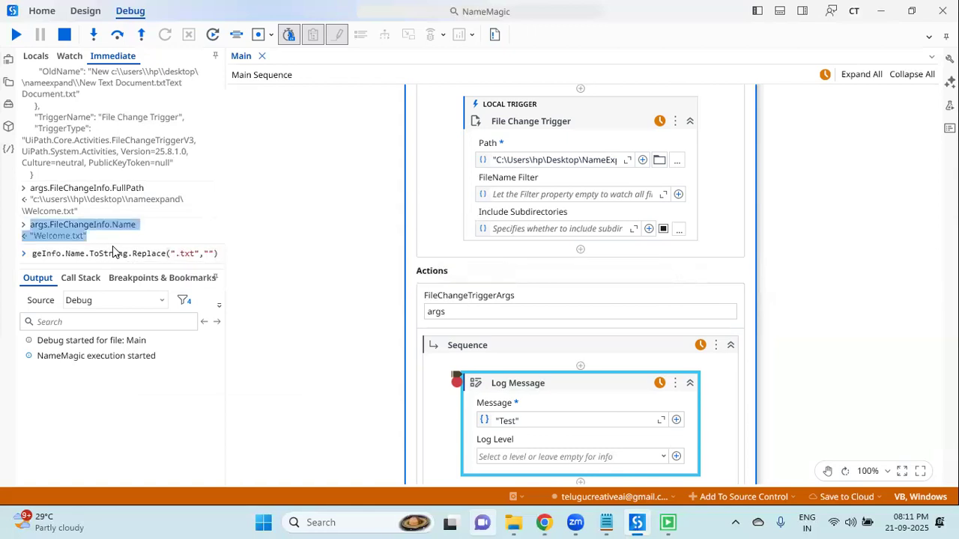
key(Return)
- Copy the Replace expression and its result to the end of the Notepad notes and tidy up the pasted entries
drag(82, 237, 27, 212)
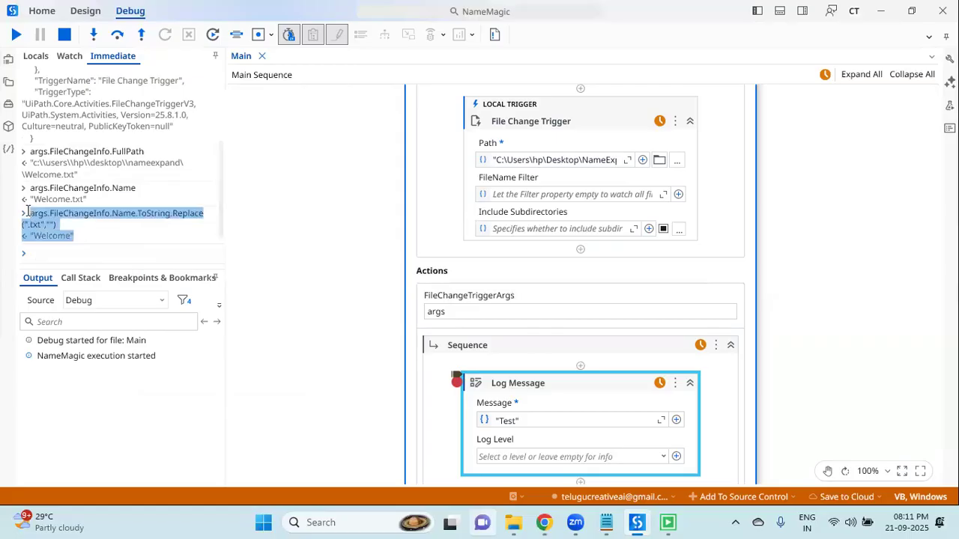
click(607, 522)
text(args.FileChangeInfo.Name.ToString.Replace(".txt","")  "Welcome")
click(149, 365)
key(Delete)
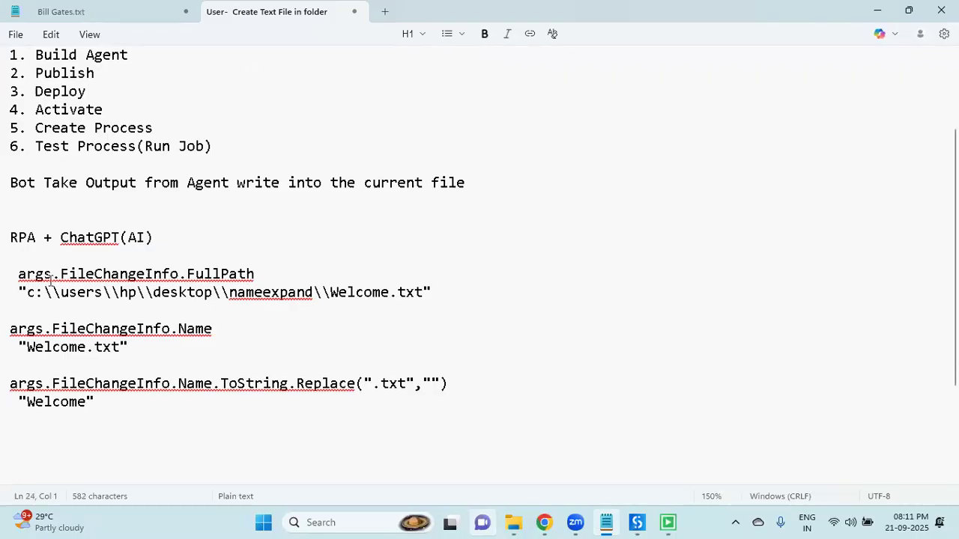
- Continue the debug run in UiPath Studio and rename Welcome.txt to Kochi.txt in File Explorer's NameExpand folder
click(637, 522)
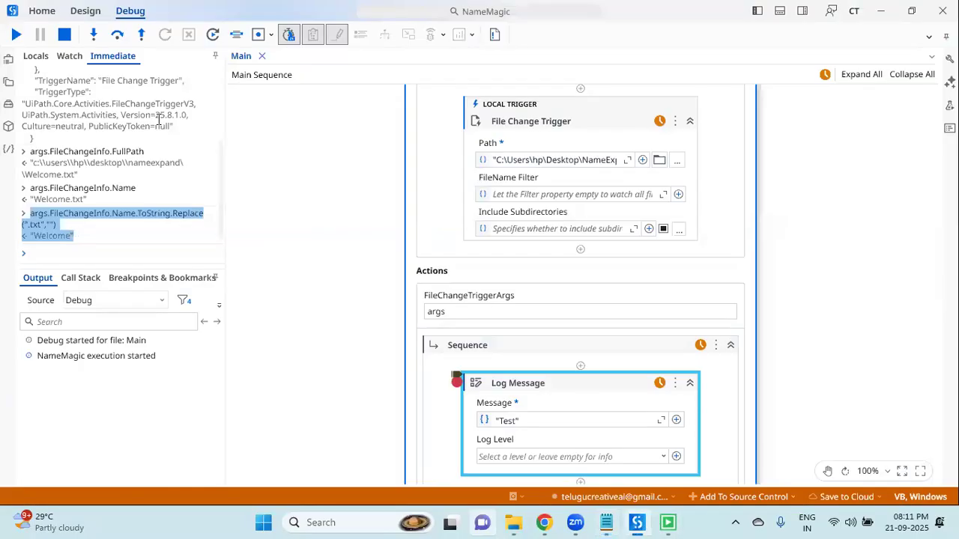
click(16, 41)
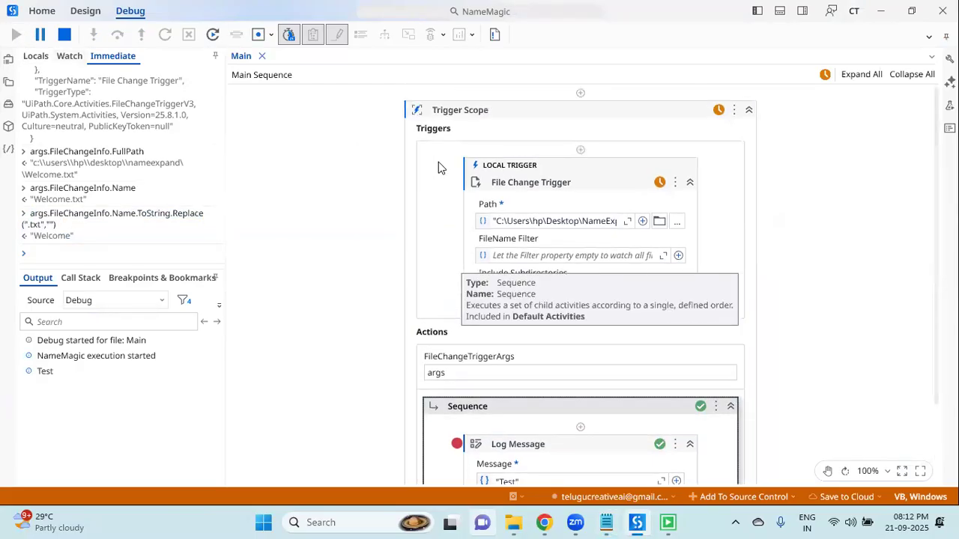
click(514, 522)
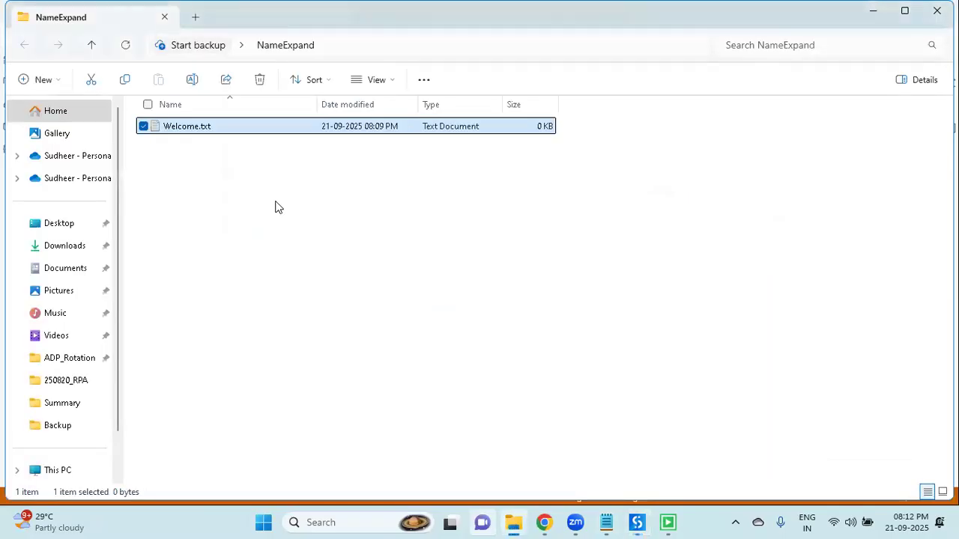
click(189, 127)
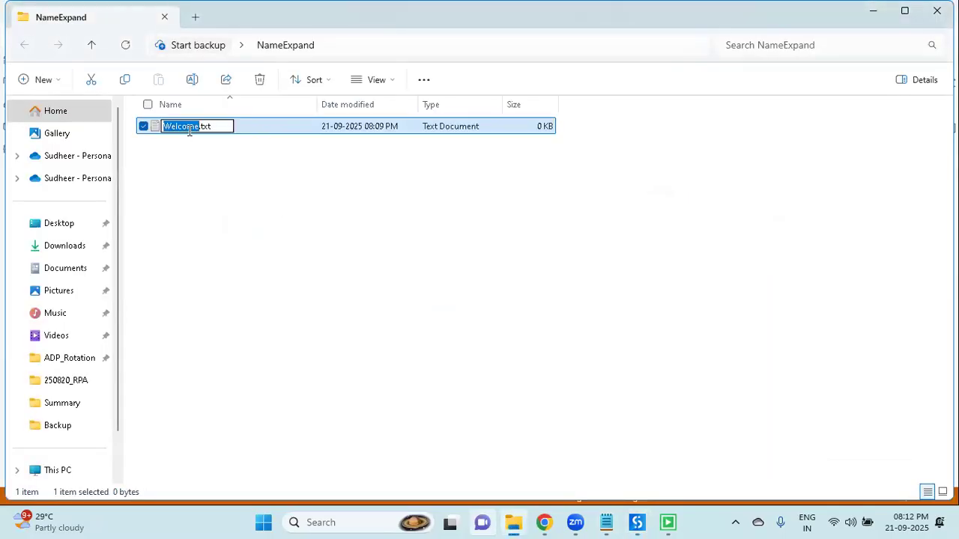
text(Kochi)
key(Return)
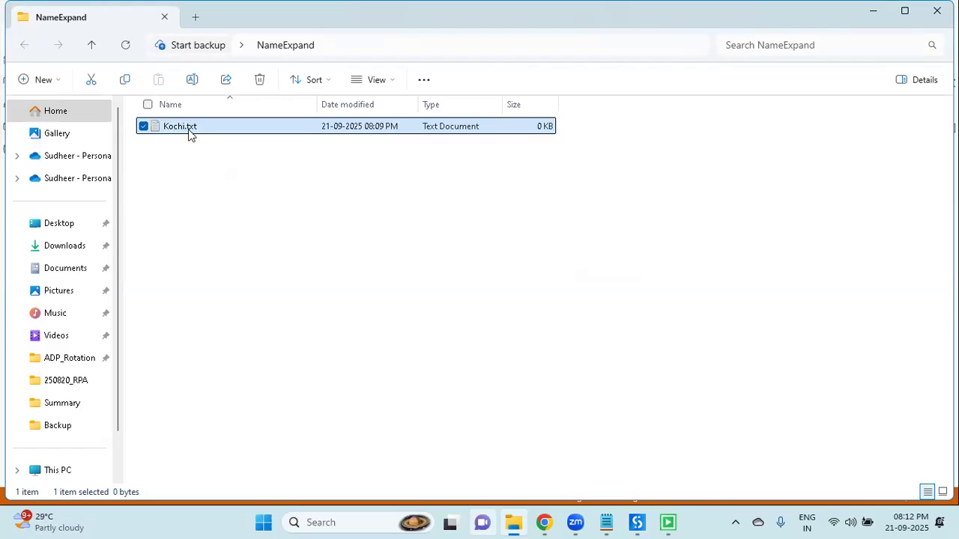
- Return to UiPath Studio, evaluate args in the Immediate console and examine the new and old path and name fields
click(636, 523)
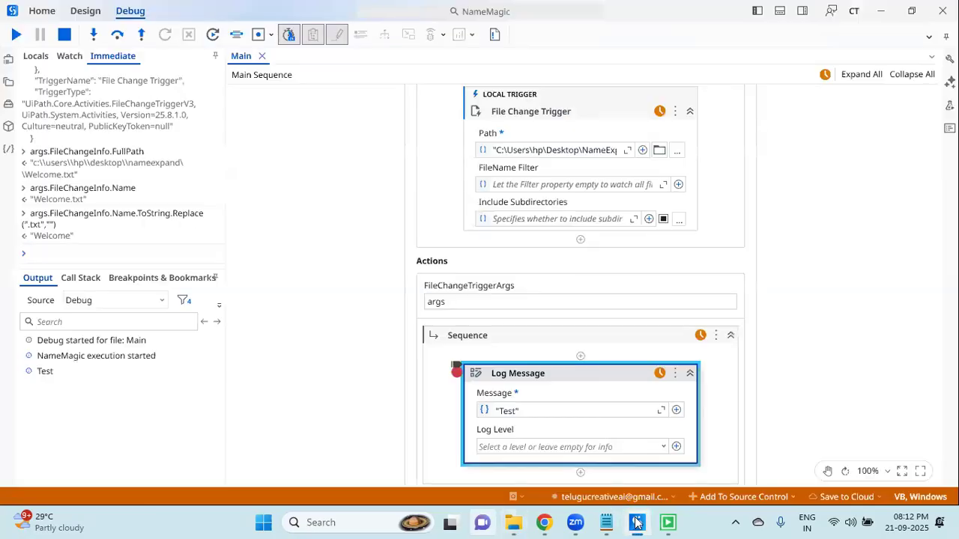
click(159, 253)
key(Up)
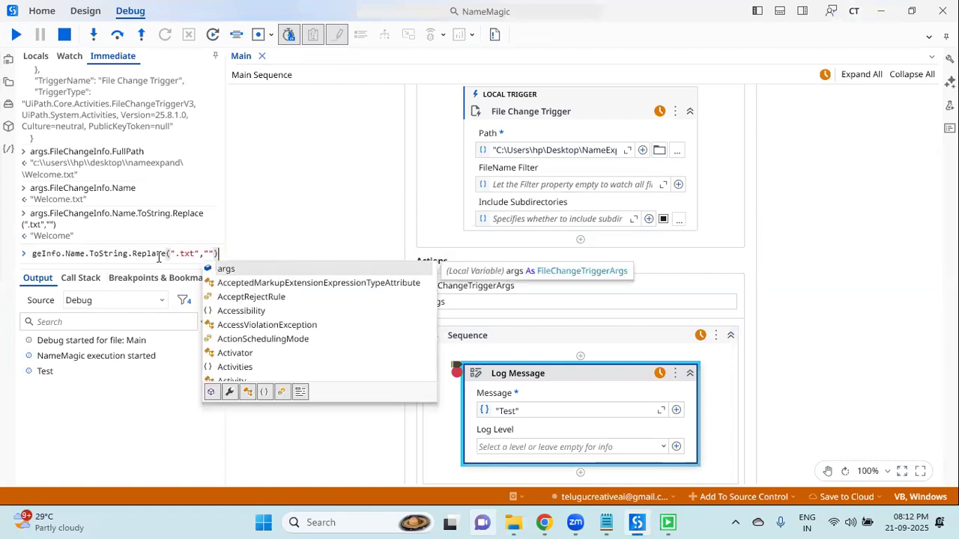
key(Escape)
key(ctrl+a)
text(arg)
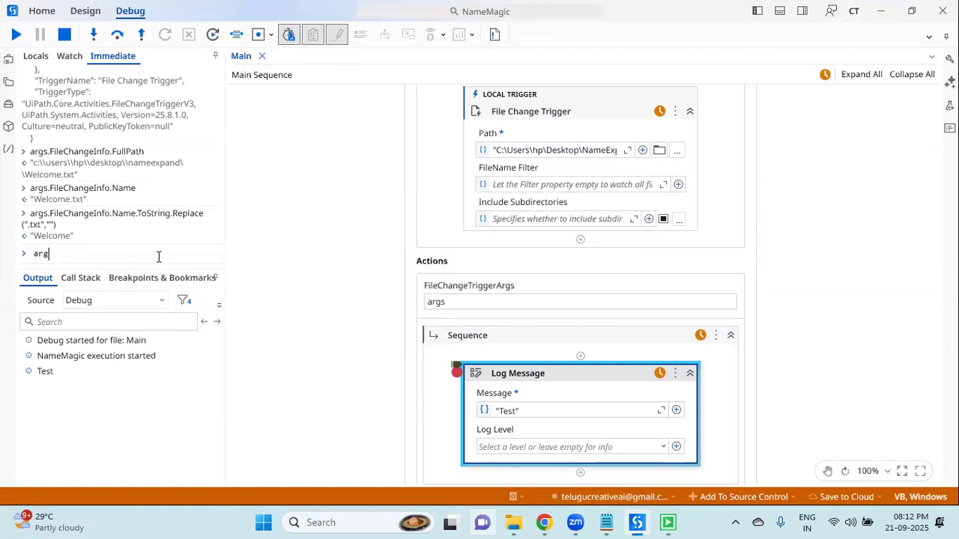
text(s)
key(Return)
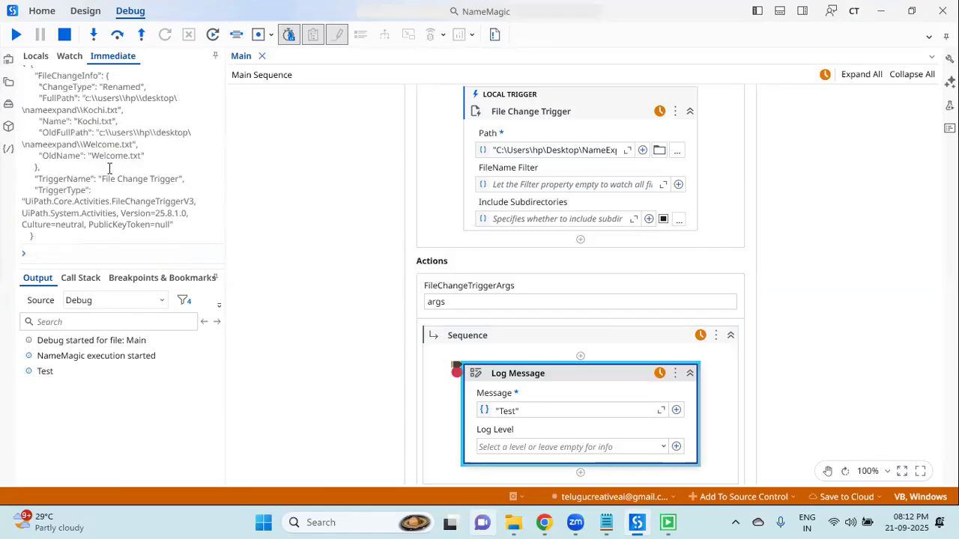
drag(87, 101, 124, 111)
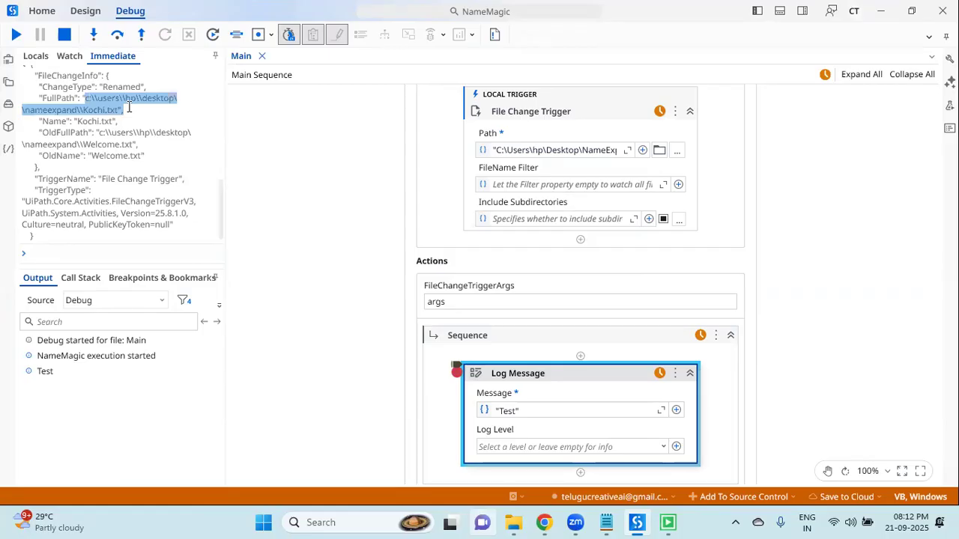
double_click(90, 121)
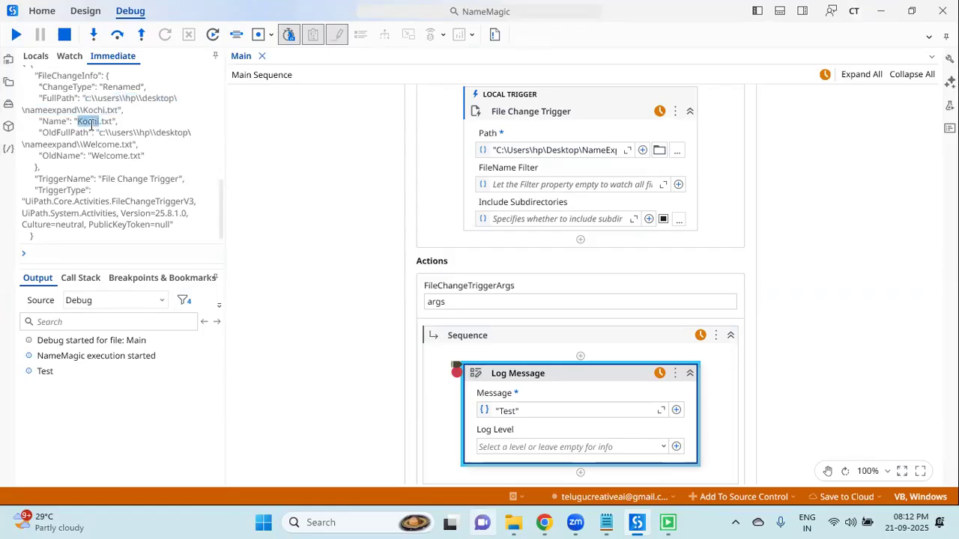
drag(97, 133, 153, 157)
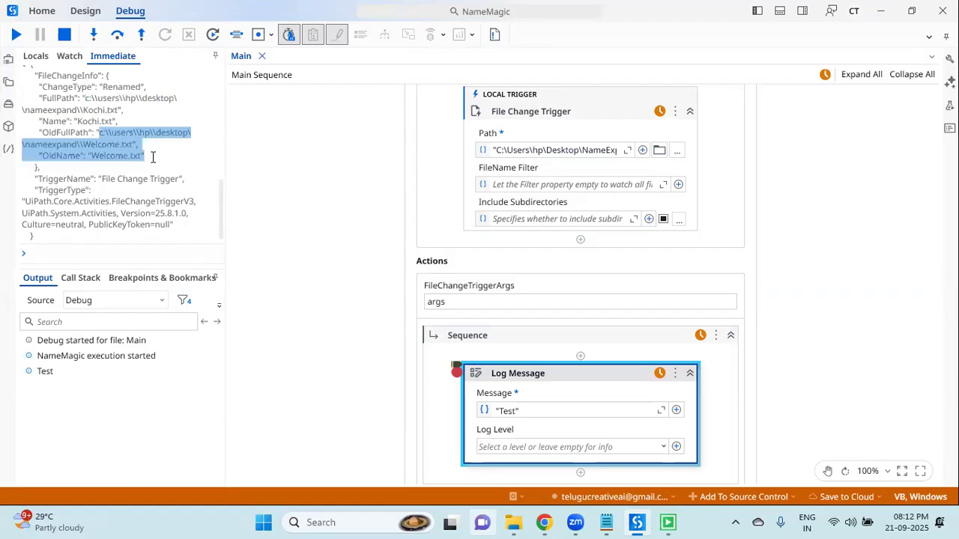
click(152, 157)
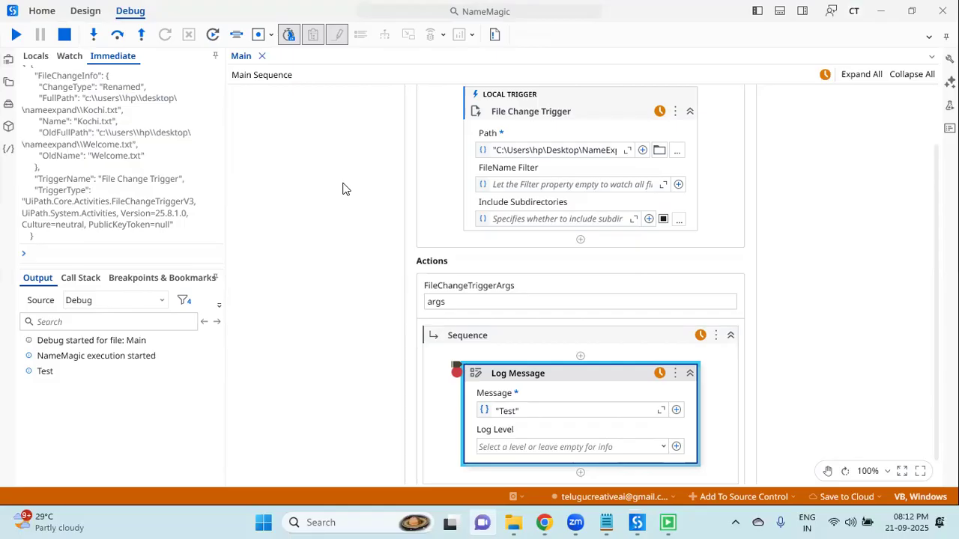
- Review the Name and Replace results in the Notepad notes, and return to UiPath Studio to stop debugging
click(606, 522)
mouse_move(127, 350)
mouse_down()
mouse_move(70, 348)
mouse_move(120, 348)
mouse_up()
click(103, 348)
drag(85, 402, 23, 401)
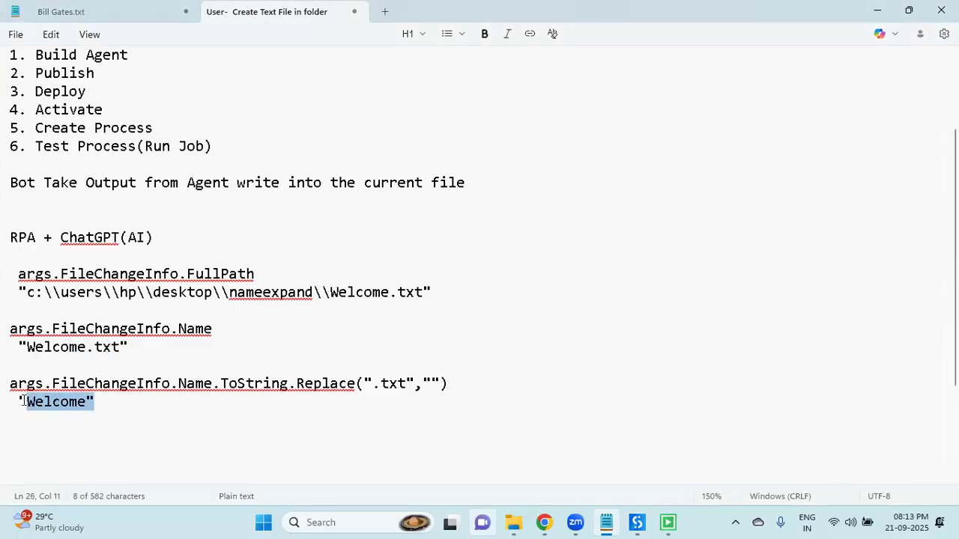
click(120, 407)
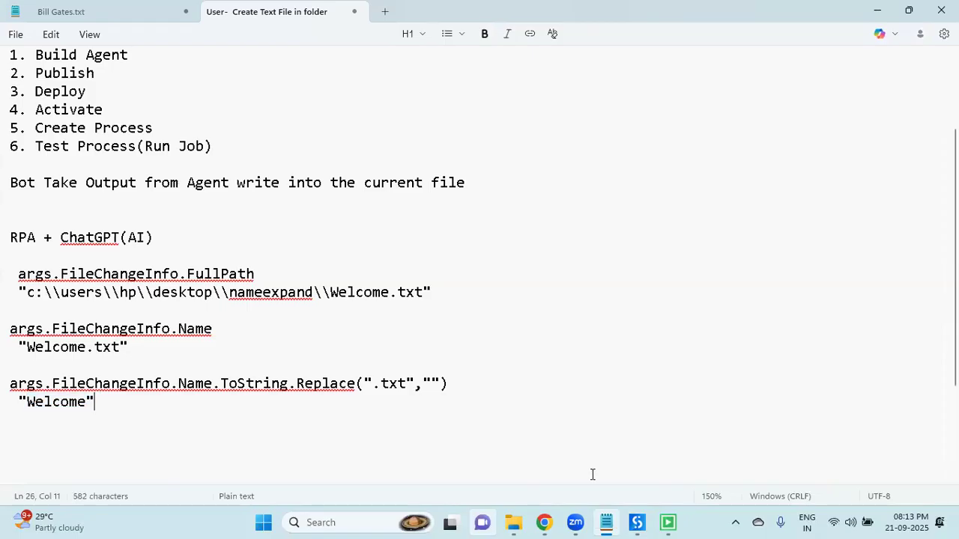
click(636, 522)
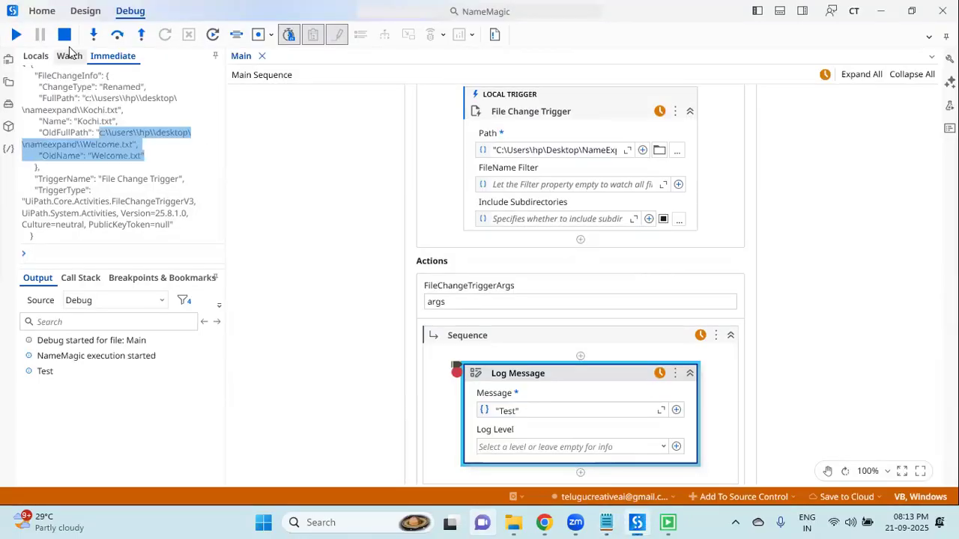
- Check the requirement in the Notepad notes about reading the text file name into a variable
click(606, 522)
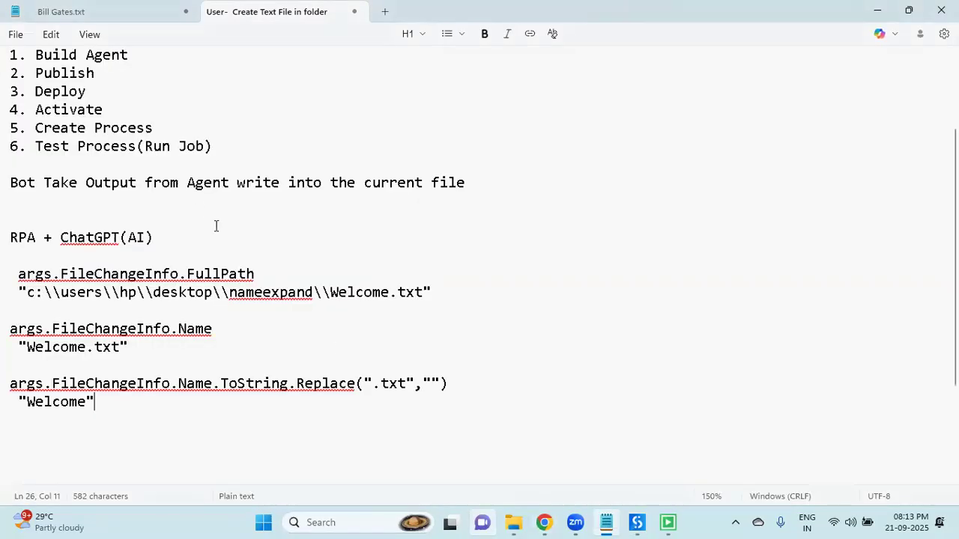
scroll(199, 209, up, 3)
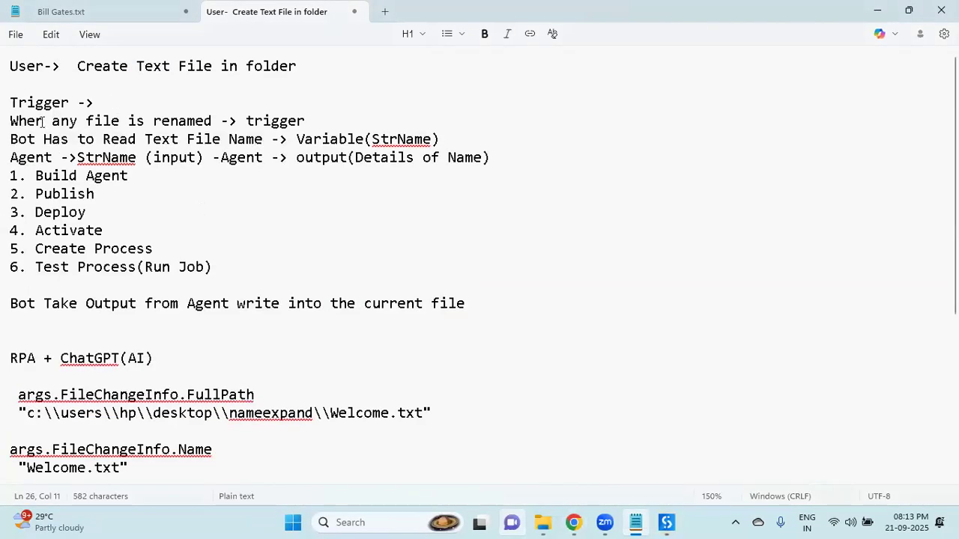
drag(43, 139, 433, 138)
double_click(335, 139)
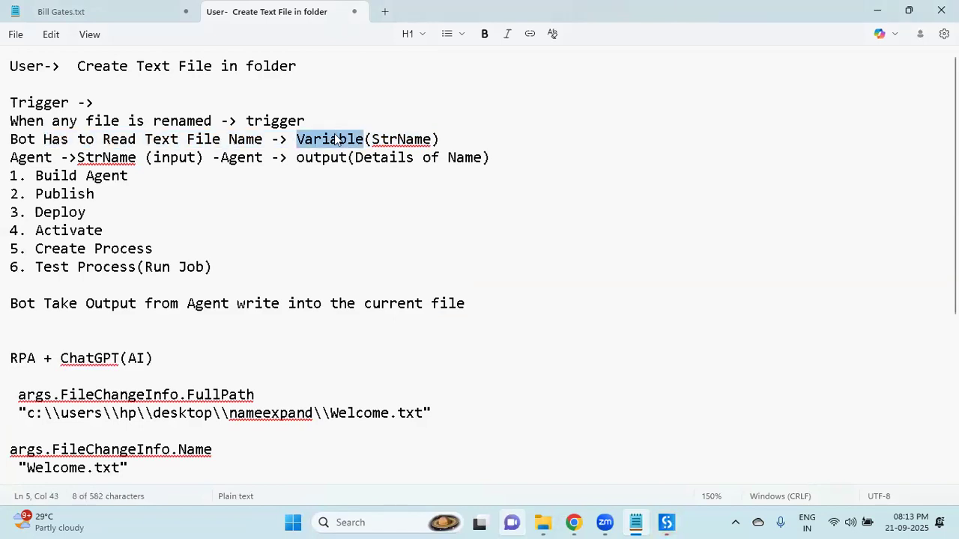
- In UiPath Studio, add an Assign activity above Log Message in the Sequence and save it to a new variable strGivenName
click(667, 522)
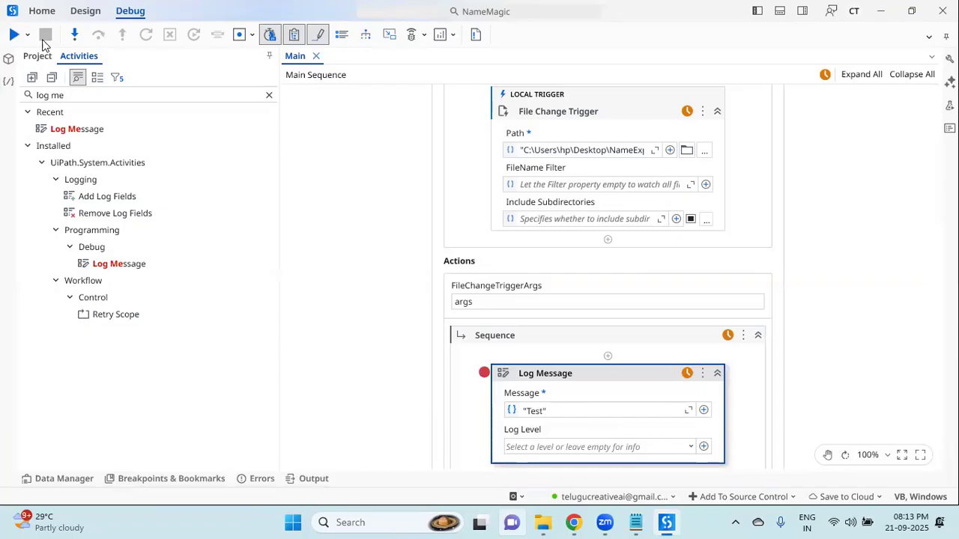
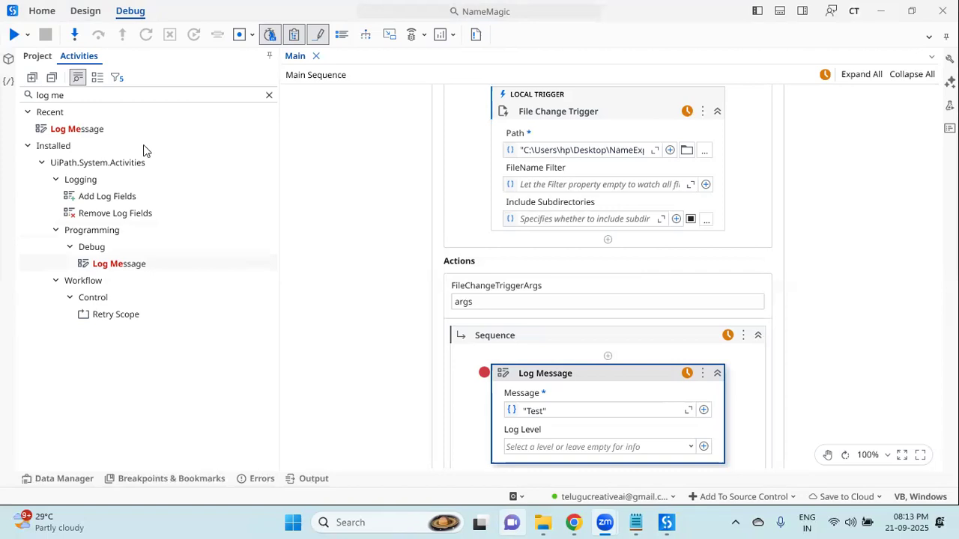
click(79, 95)
key(ctrl+a)
text(assi)
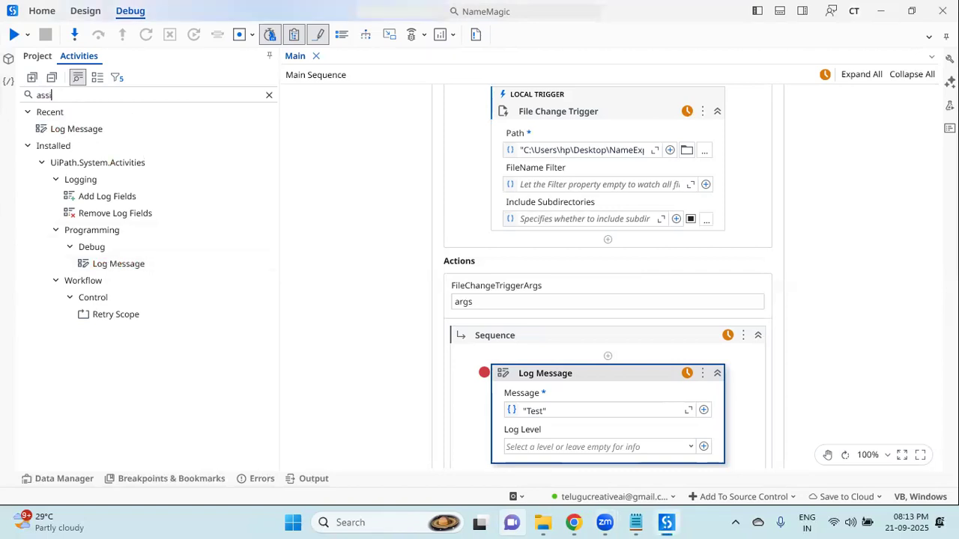
drag(79, 166, 555, 370)
click(529, 408)
text(str)
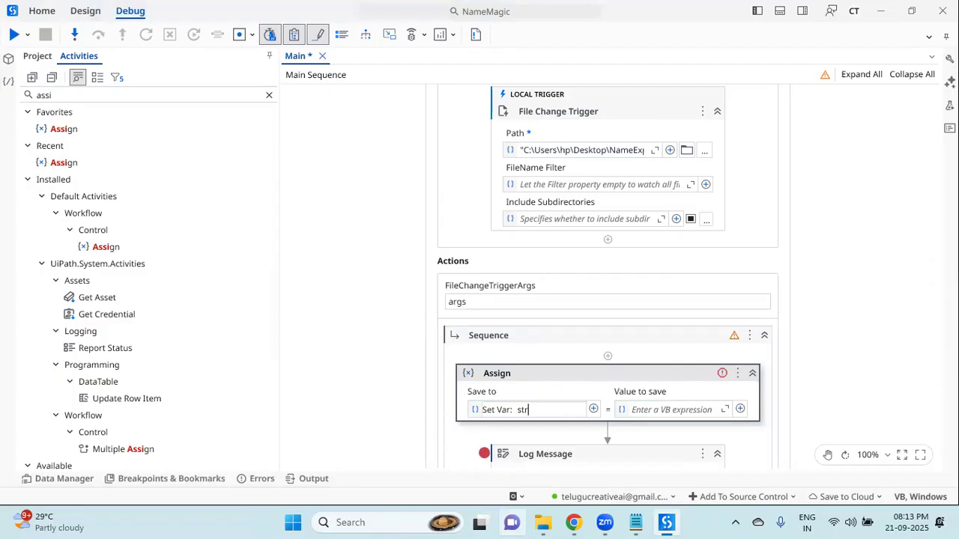
text(GivenName)
key(Return)
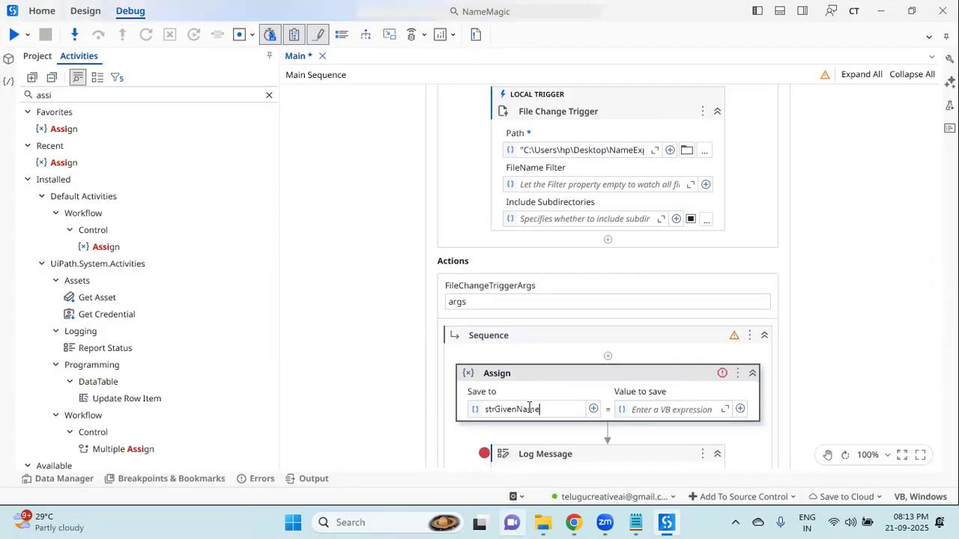
- Set strGivenName's value to args.FileChangeInfo.Name.ToString.Replace(".txt","") copied from the Notepad notes, and save the workflow
click(655, 411)
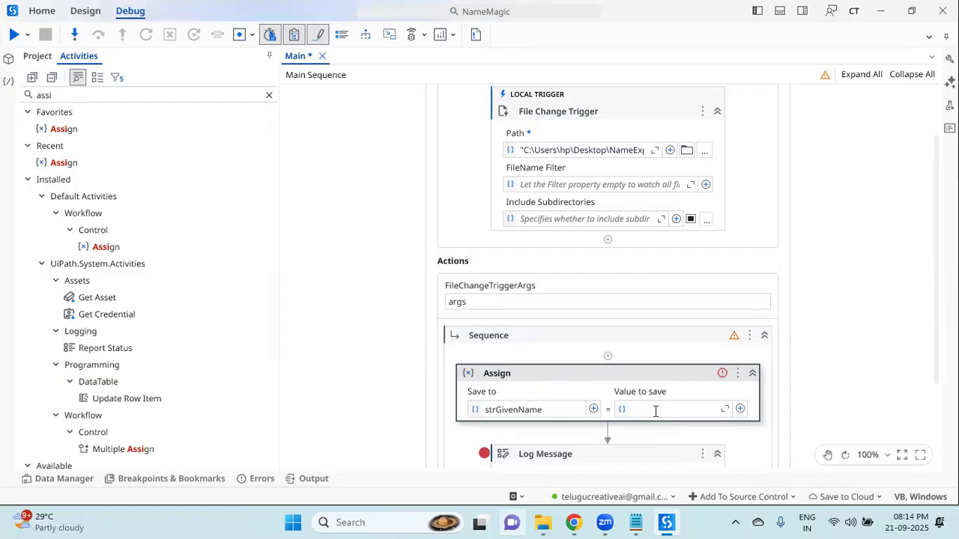
click(62, 479)
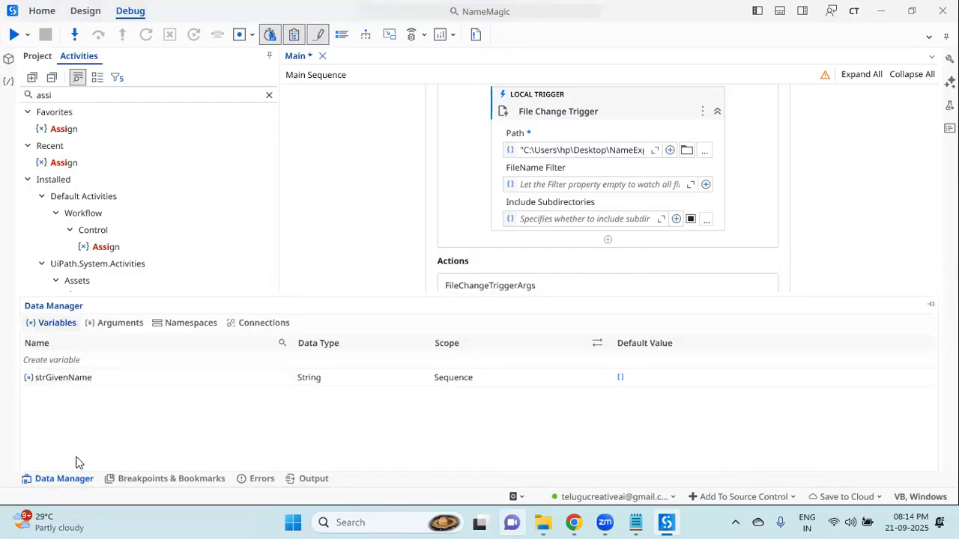
click(635, 522)
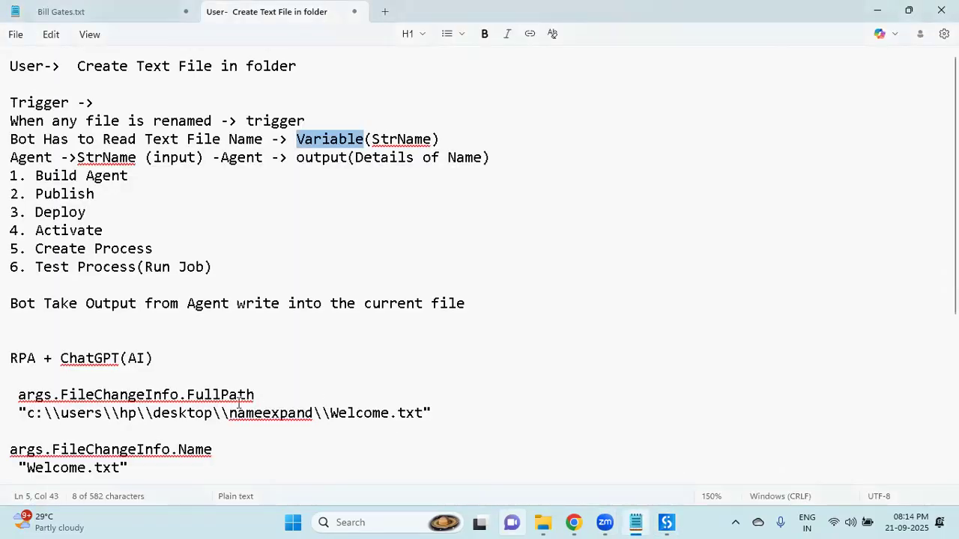
scroll(226, 449, down, 4)
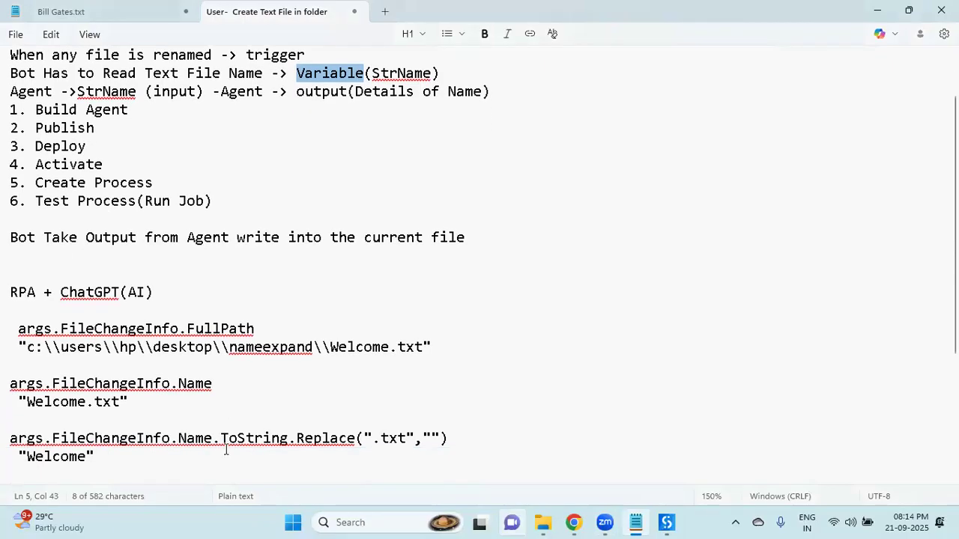
drag(12, 274, 481, 281)
key(ctrl+c)
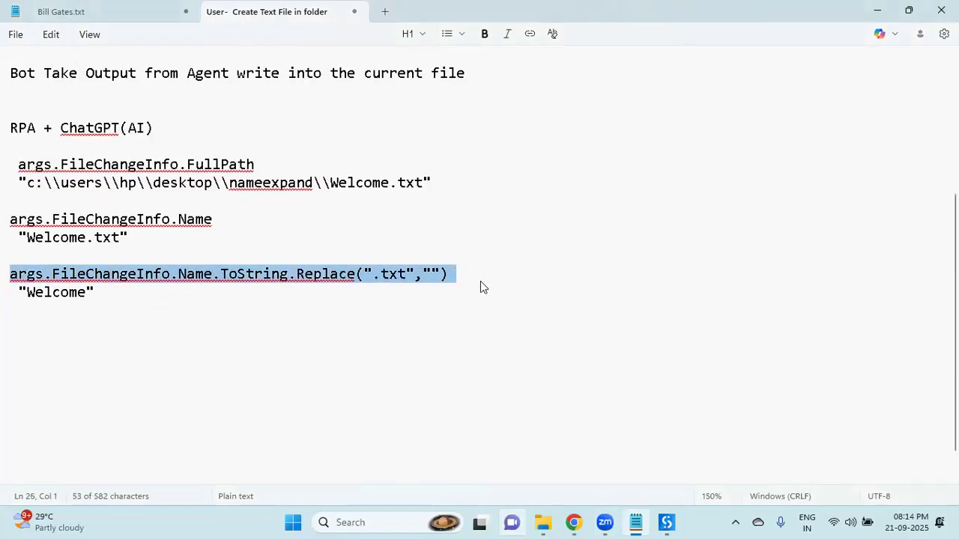
key(alt+Tab)
click(667, 410)
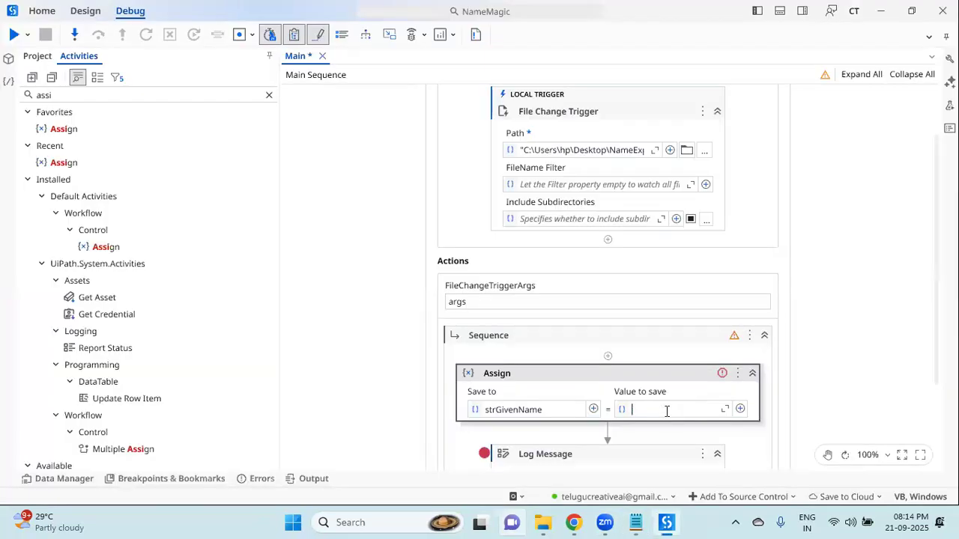
key(ctrl+v)
key(ctrl+s)
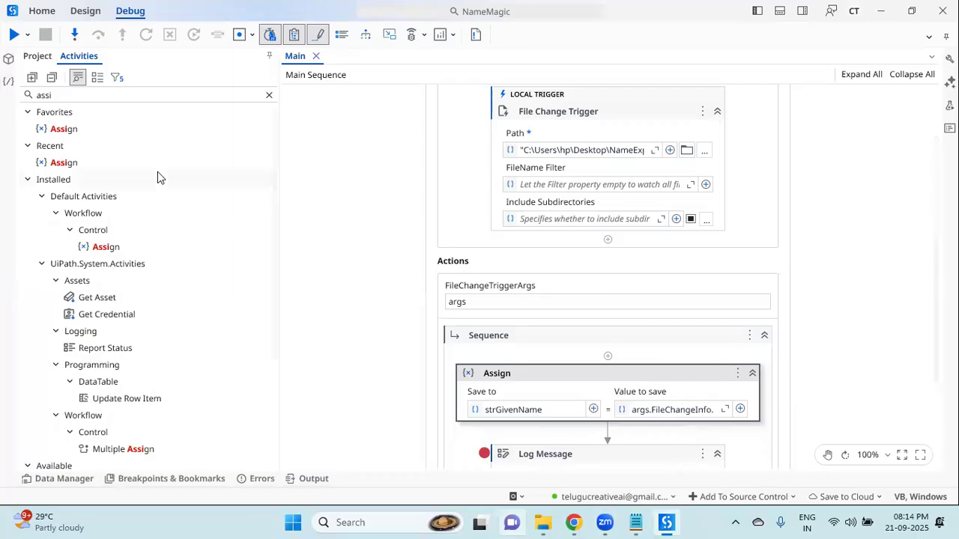
- Add a second Assign activity below the strGivenName one, with args.FileChangeInfo.FullPath from the Notepad notes as its value
drag(111, 248, 618, 409)
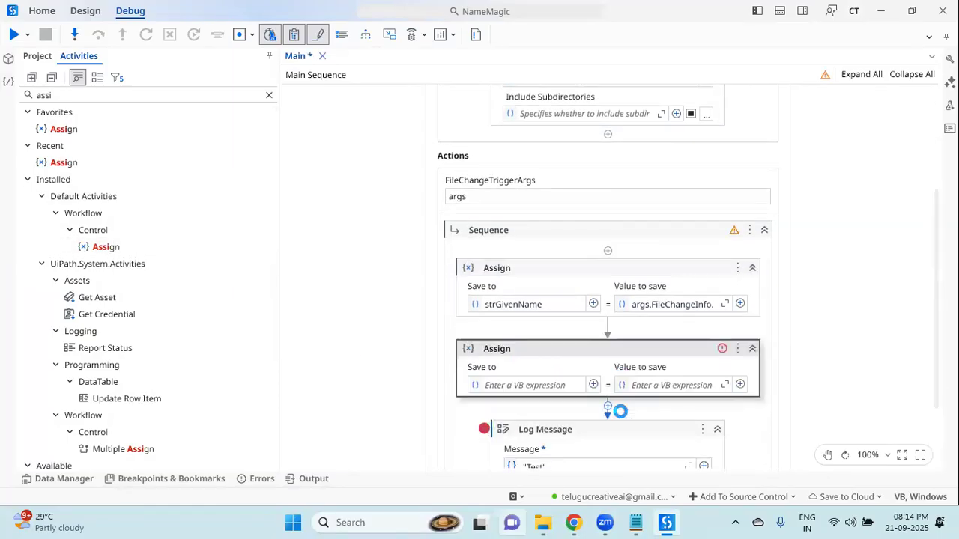
click(635, 522)
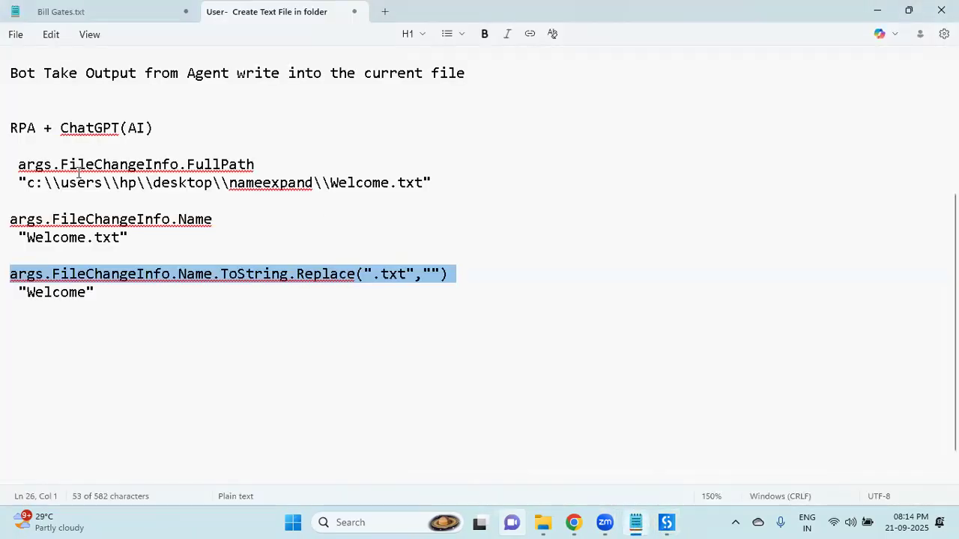
click(18, 164)
shift+click(257, 159)
key(ctrl+c)
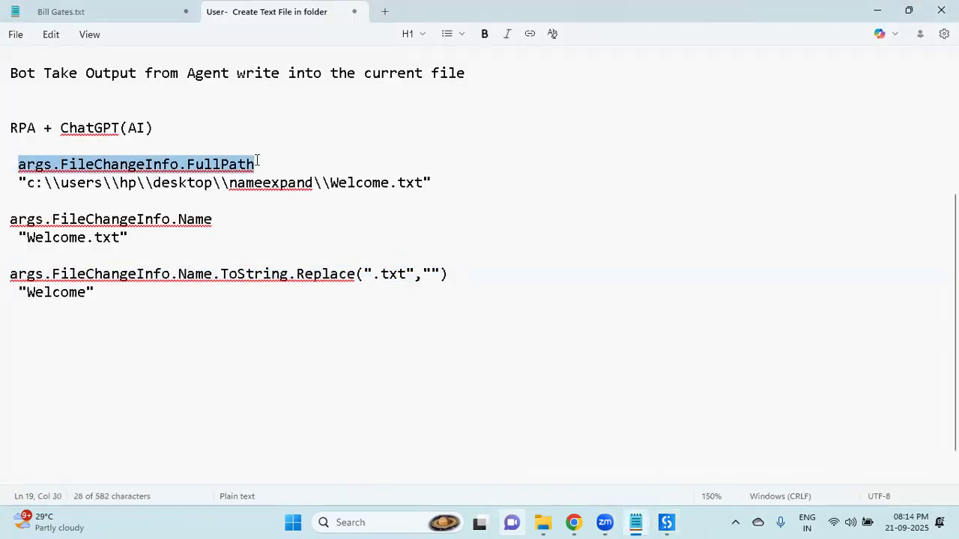
click(875, 15)
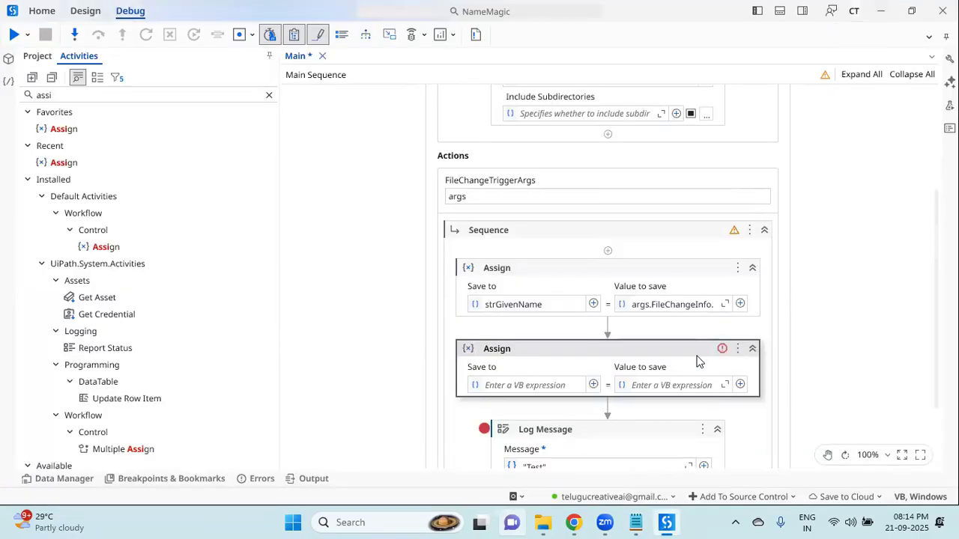
click(686, 383)
key(ctrl+v)
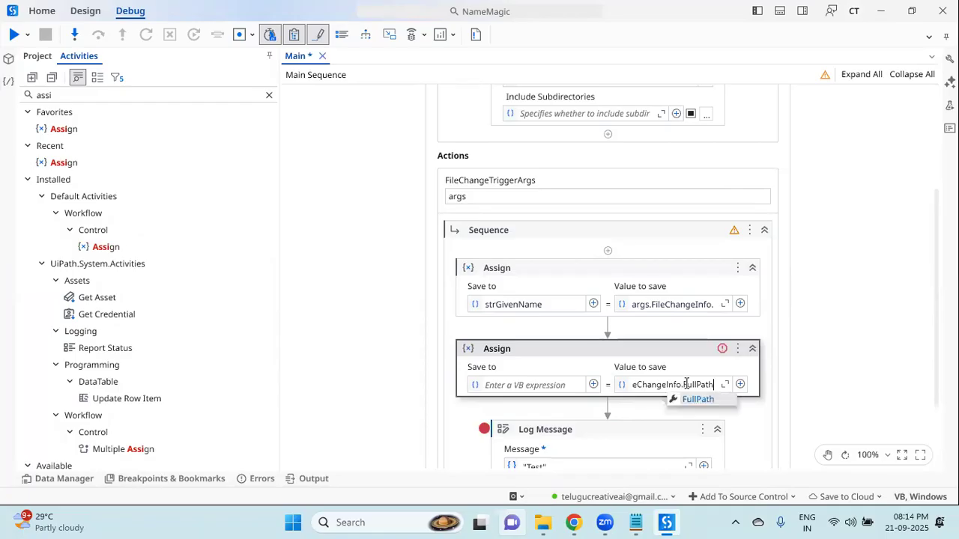
- Save the second Assign's result to a new variable strGivenFilePath, and save the workflow
click(536, 384)
key(ctrl+k)
text(strGivenFilePath)
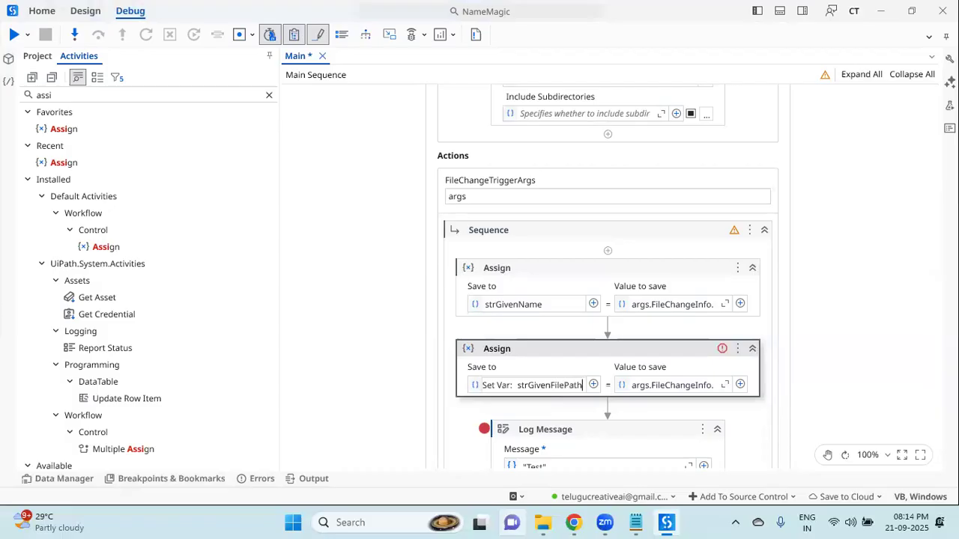
key(Return)
key(ctrl+s)
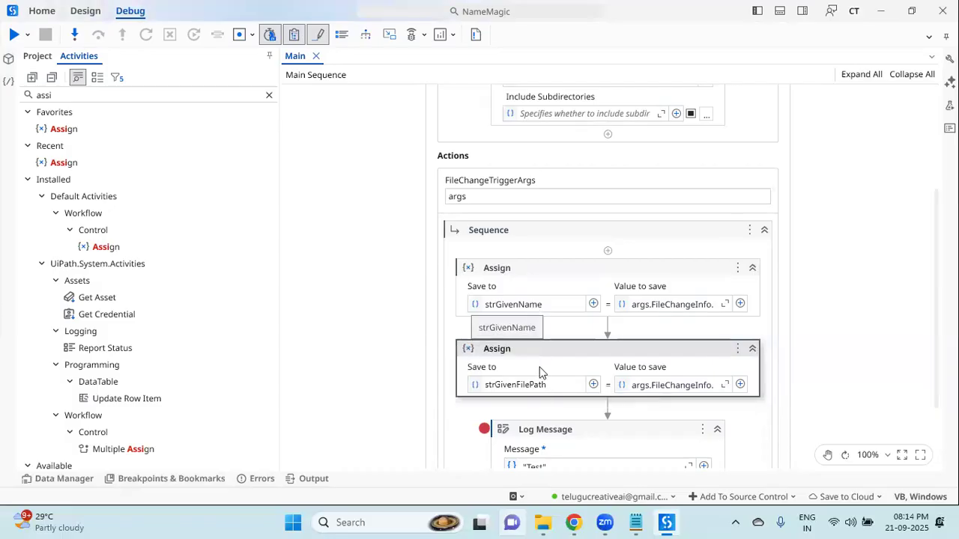
- Check the ExpandName agent's input and output arguments in the Chrome browser, and return to UiPath Studio
click(574, 522)
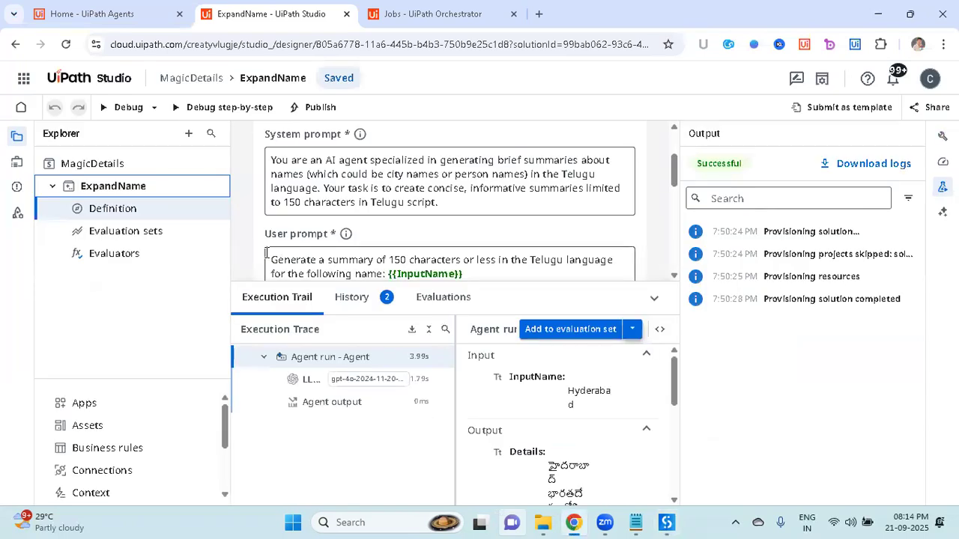
click(16, 162)
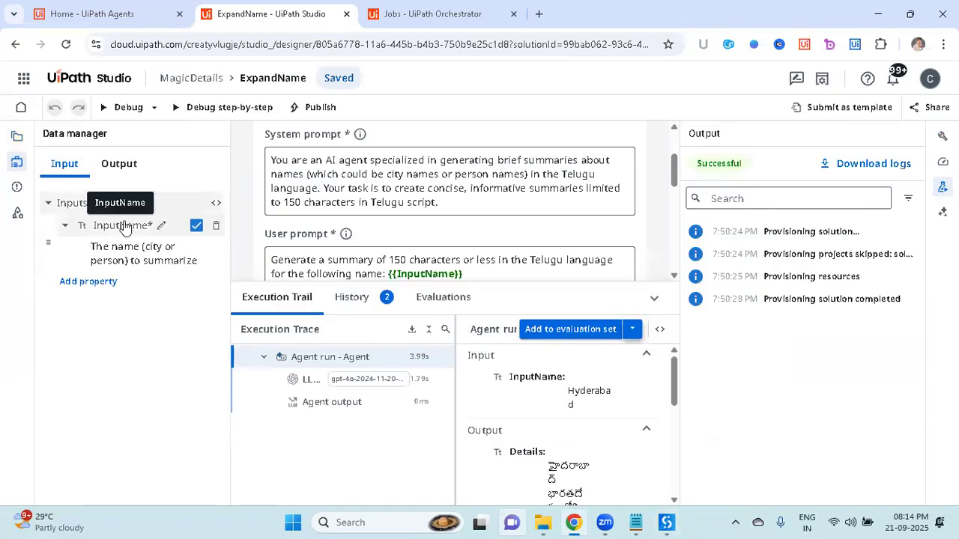
click(122, 165)
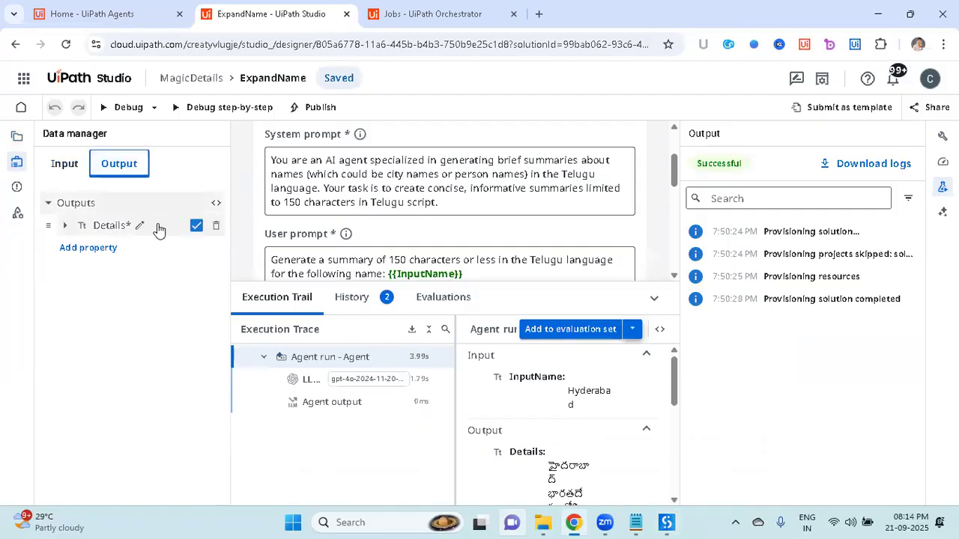
click(576, 519)
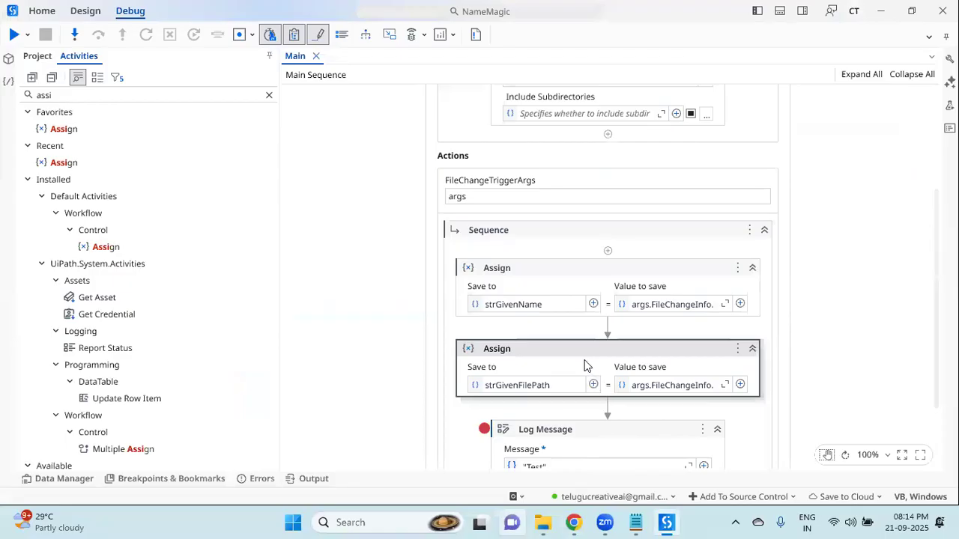
- Replace the Log Message text with strGivenName +" is Staring the Process "
scroll(586, 366, down, 2)
click(503, 183)
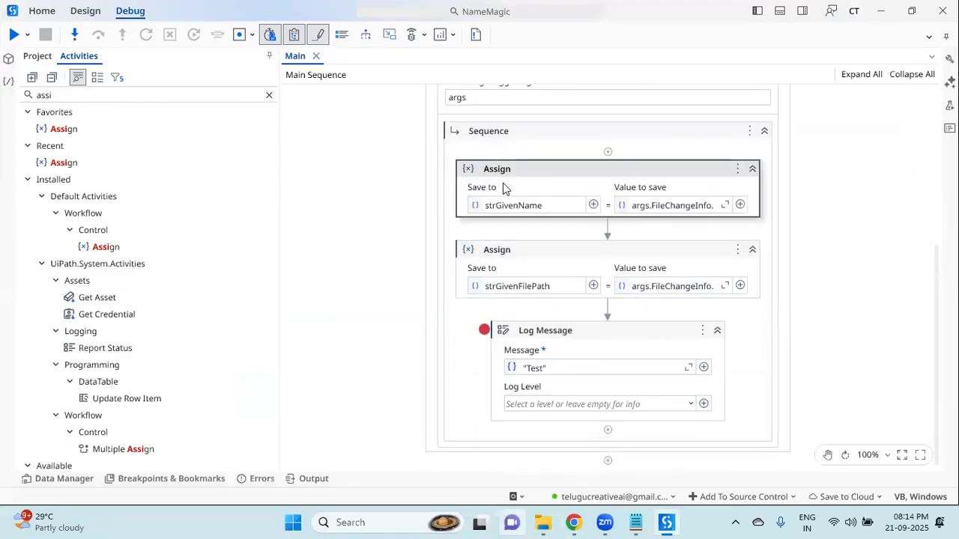
click(563, 367)
drag(563, 367, 489, 373)
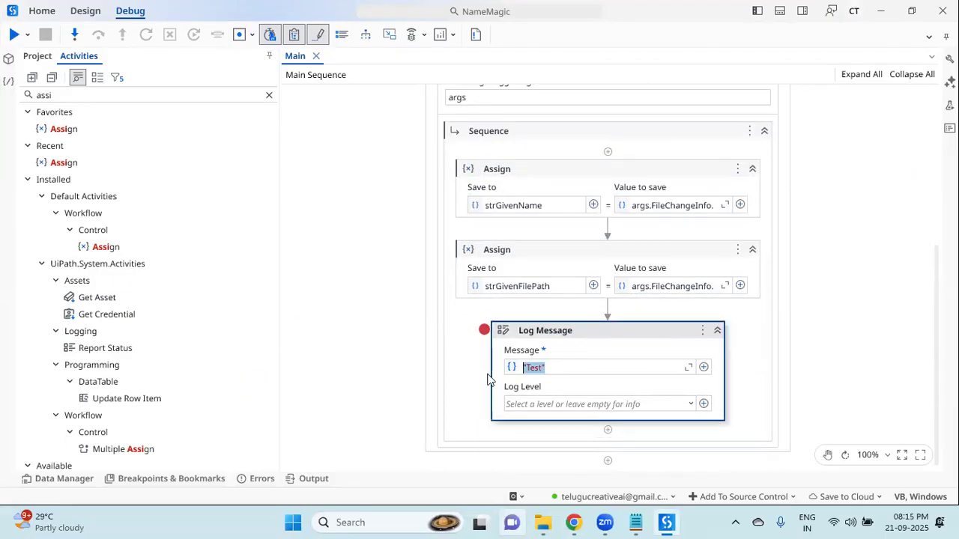
text(strgi)
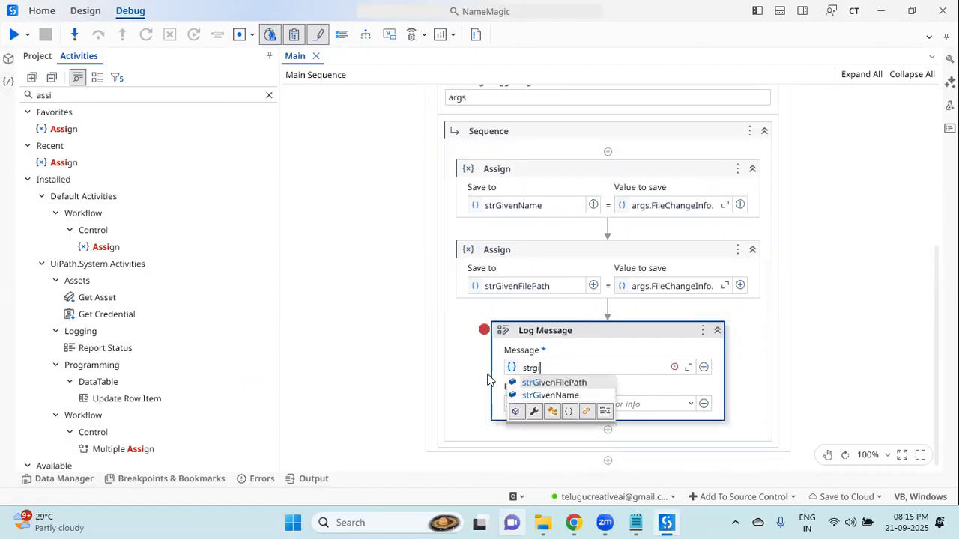
key(Down)
key(Return)
text(+" )
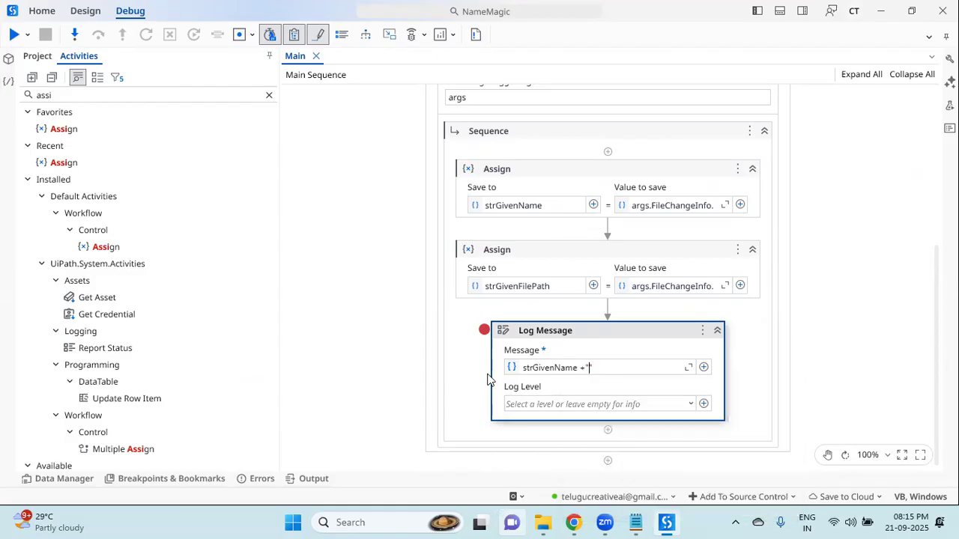
text(is Staring the Process )
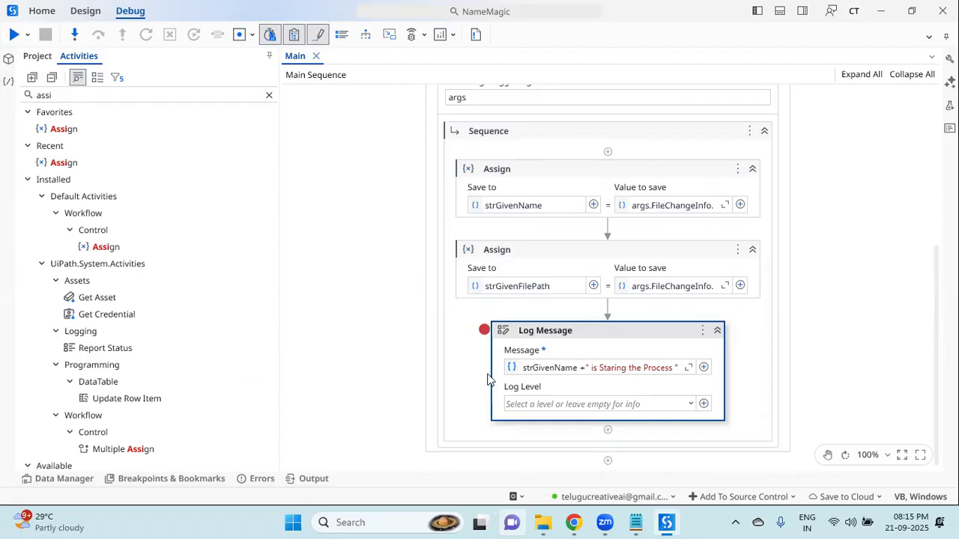
- Extend the Log Message text with ", the file Path Is :" followed by the strGivenFilePath variable
text(, the fiel name)
key(BackSpace)
key(BackSpace)
key(BackSpace)
key(BackSpace)
key(BackSpace)
key(BackSpace)
key(BackSpace)
key(BackSpace)
text(le Nam)
text(e)
key(BackSpace)
key(BackSpace)
key(BackSpace)
key(BackSpace)
key(BackSpace)
text(Path Is ')
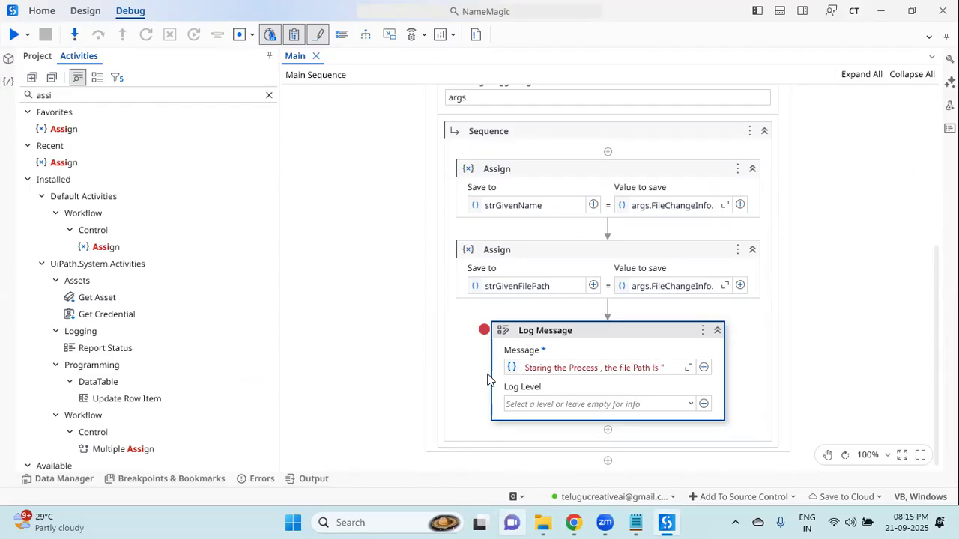
text(+str)
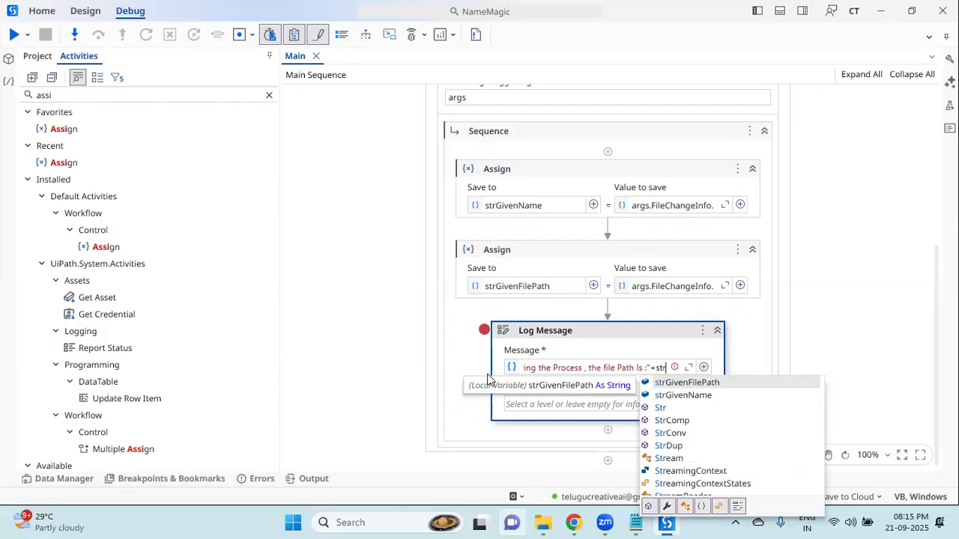
key(Down)
key(Down)
key(Down)
key(Down)
key(Down)
key(Down)
key(Down)
key(Down)
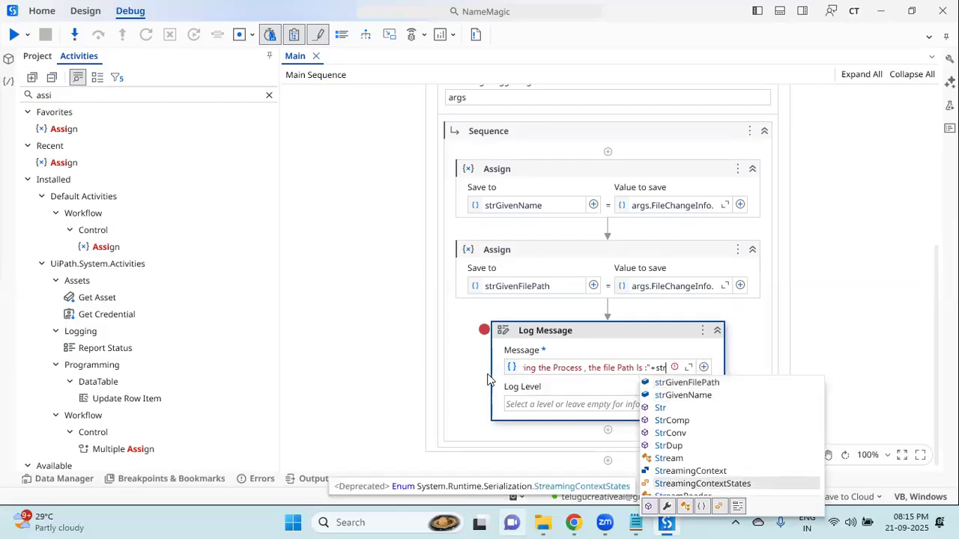
click(696, 382)
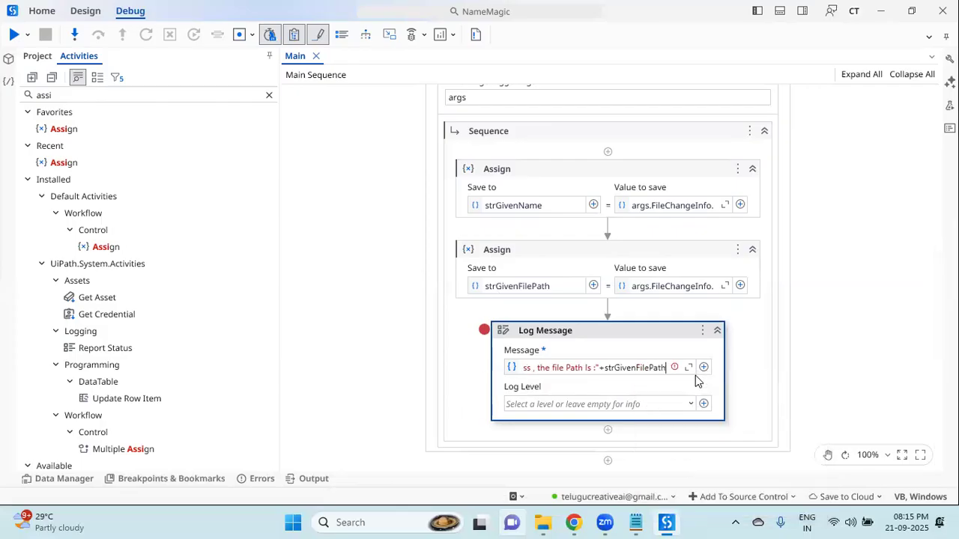
click(607, 387)
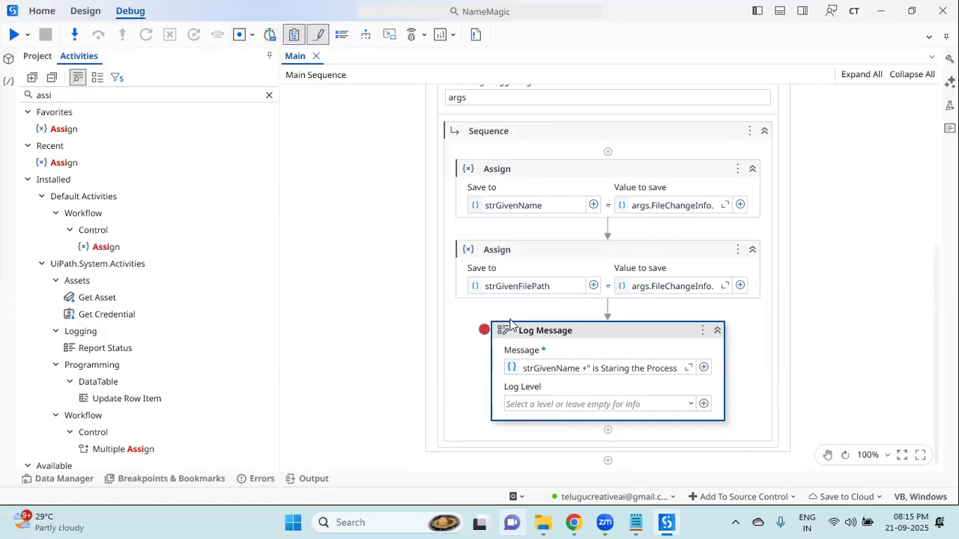
- Turn on slow-step debugging and remove the breakpoint from the Log Message activity
click(270, 35)
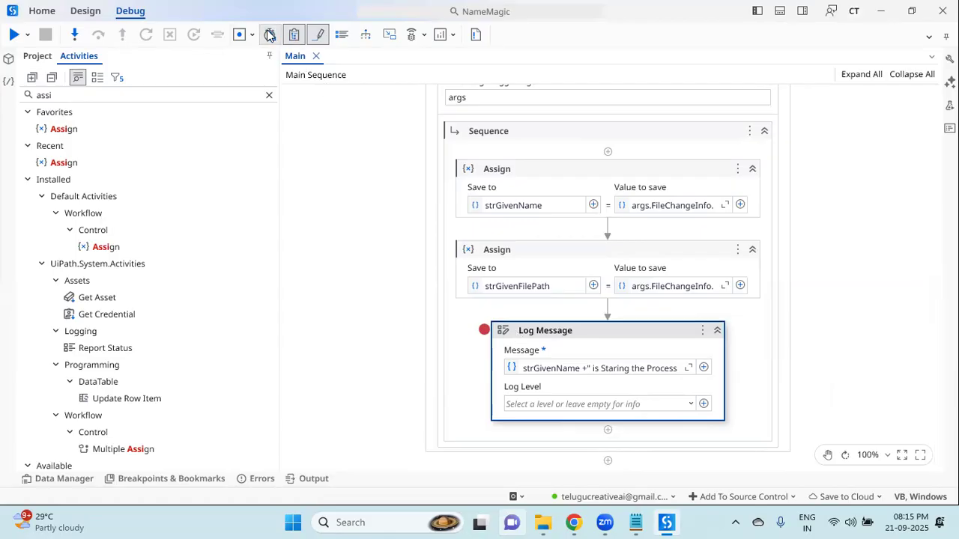
right_click(524, 331)
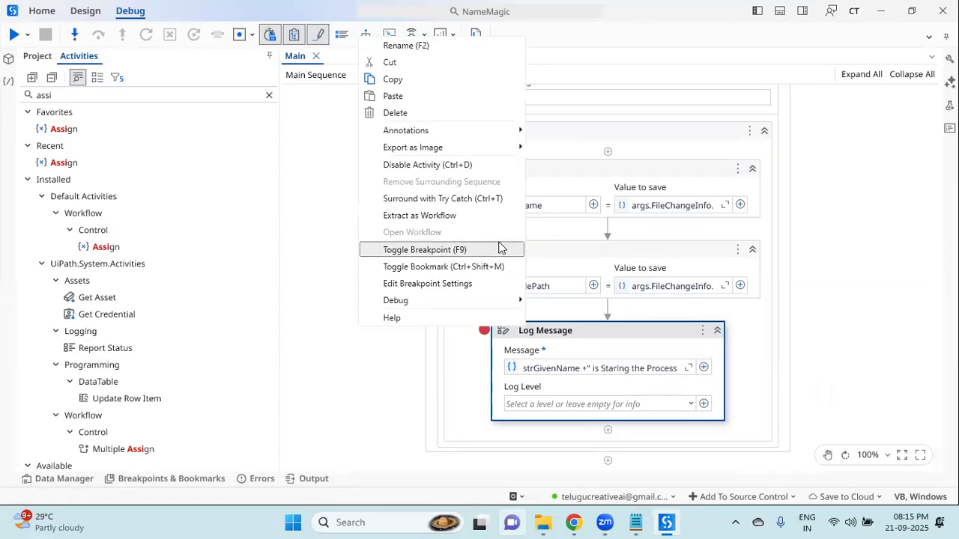
click(500, 248)
right_click(531, 338)
click(484, 278)
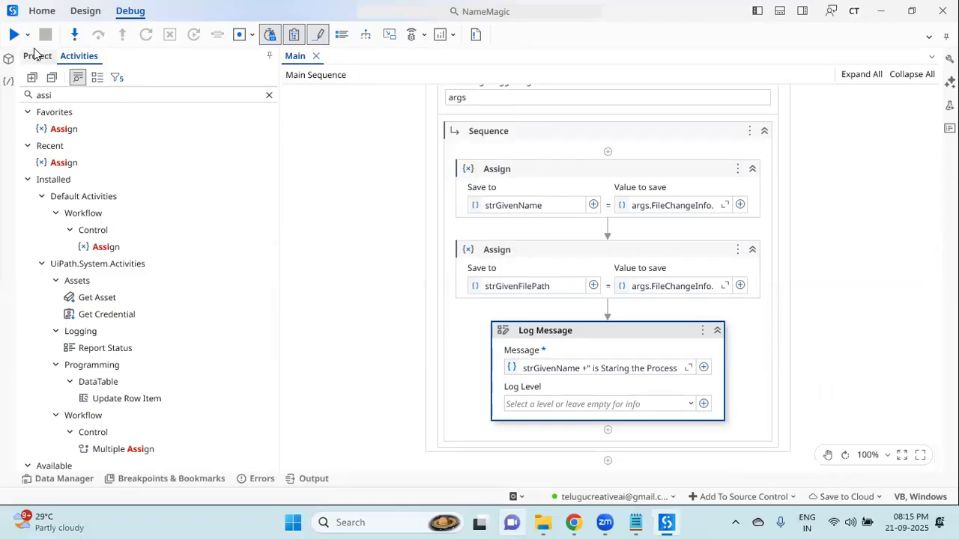
- Start debugging the workflow, and keep the output log docked in view with the activities list collapsed
click(27, 36)
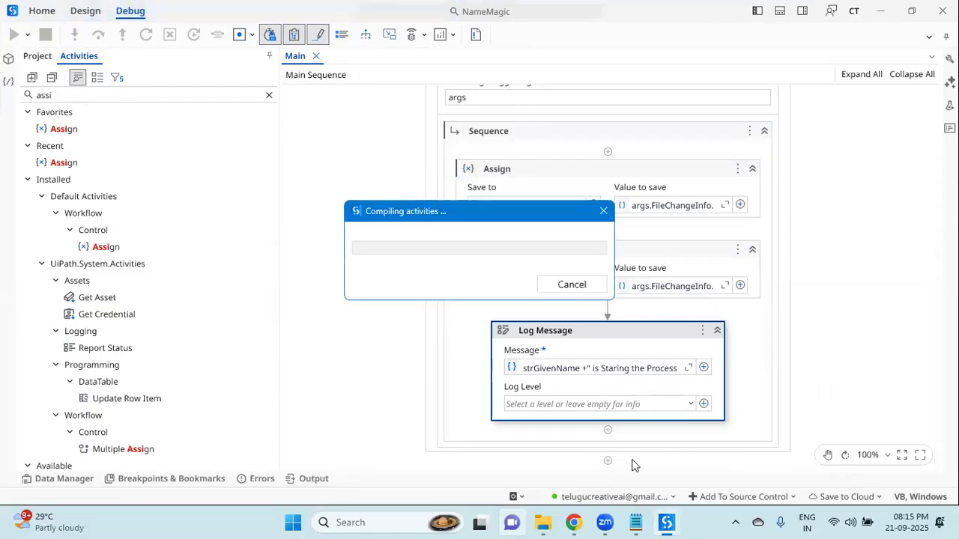
click(543, 522)
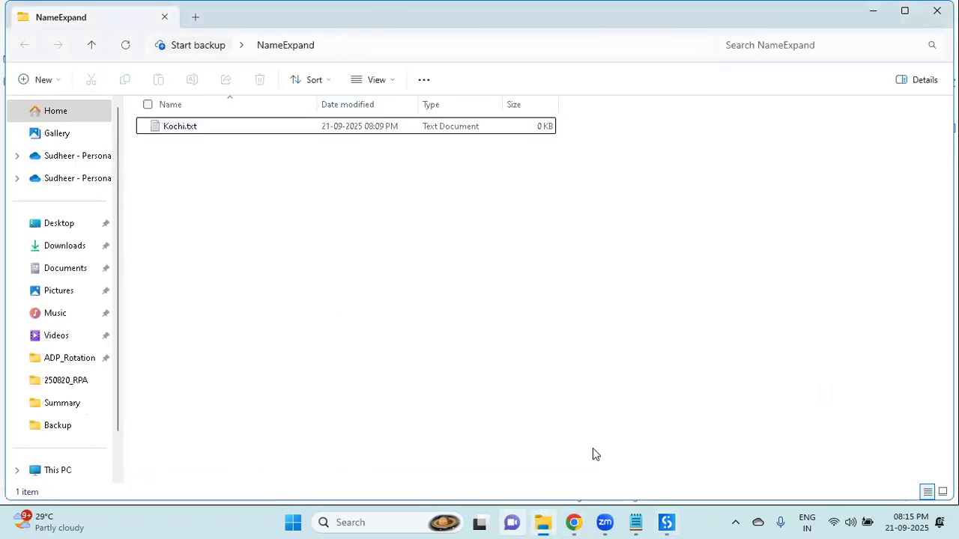
mouse_move(666, 522)
click(694, 469)
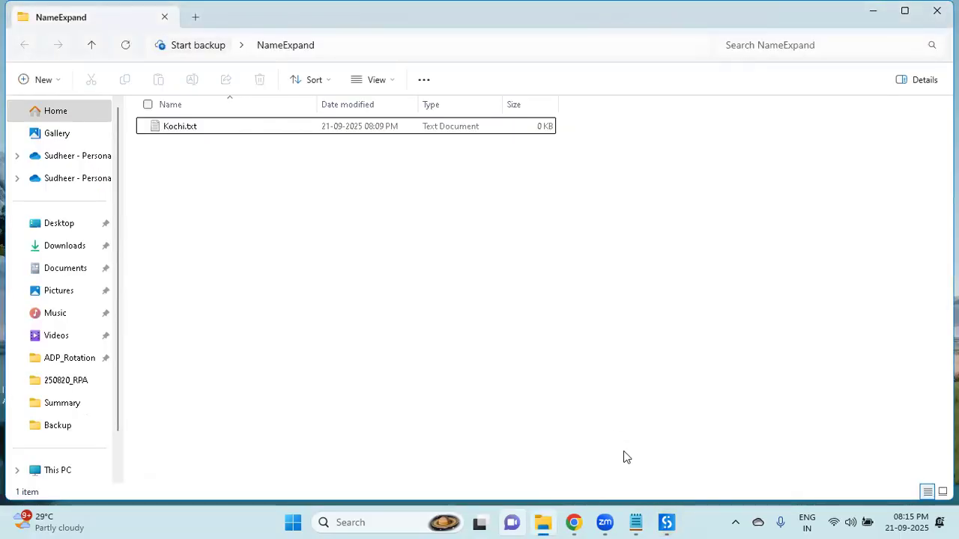
click(667, 523)
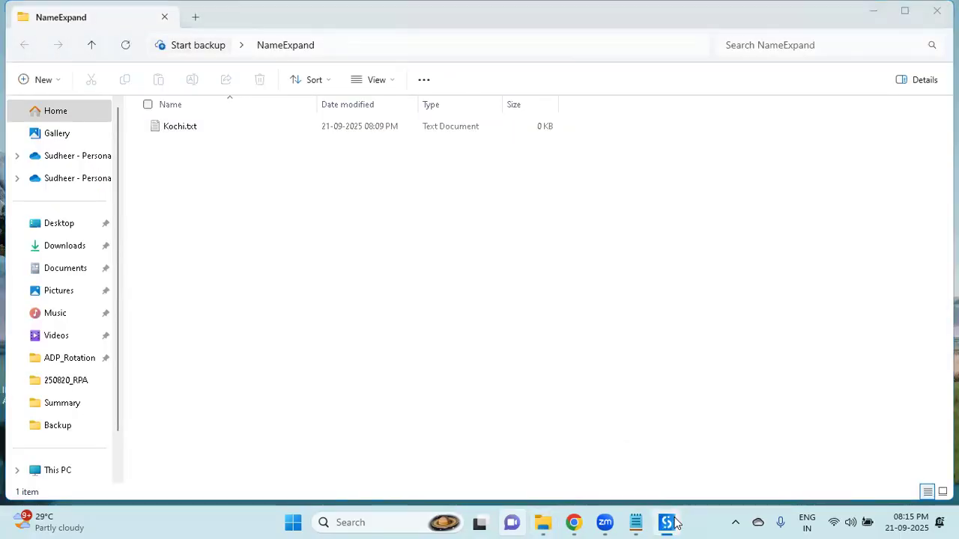
click(296, 479)
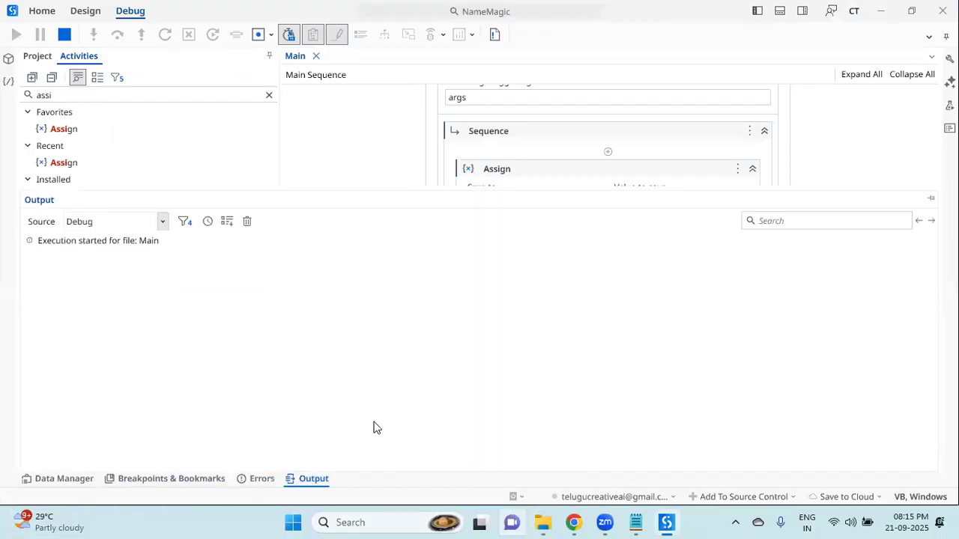
click(931, 200)
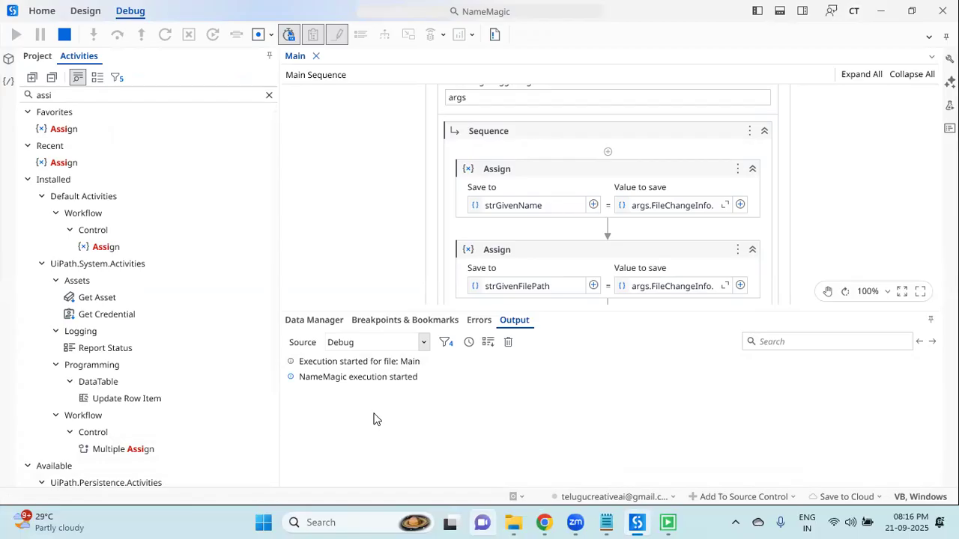
click(269, 56)
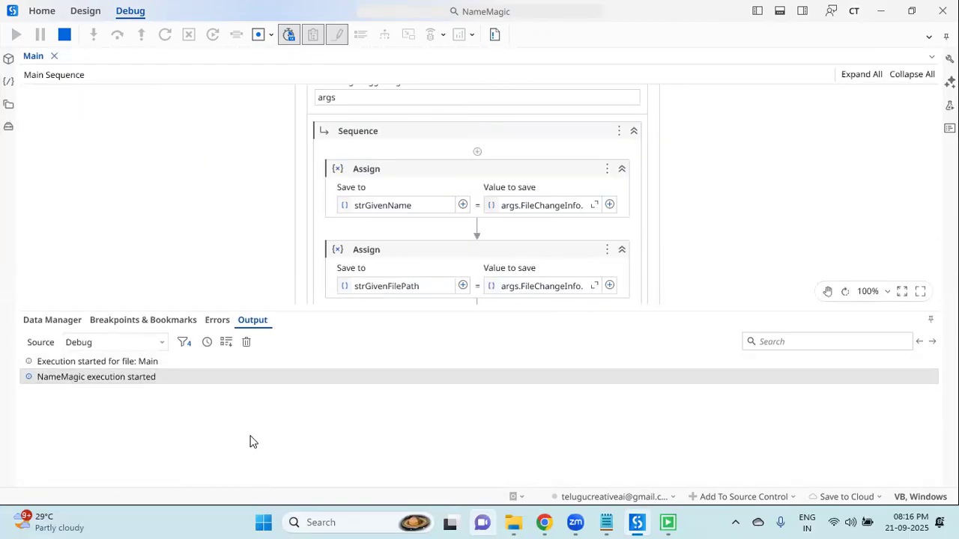
- Switch to File Explorer with the NameExpand folder and place its window so the debug output log stays visible beside it
click(513, 523)
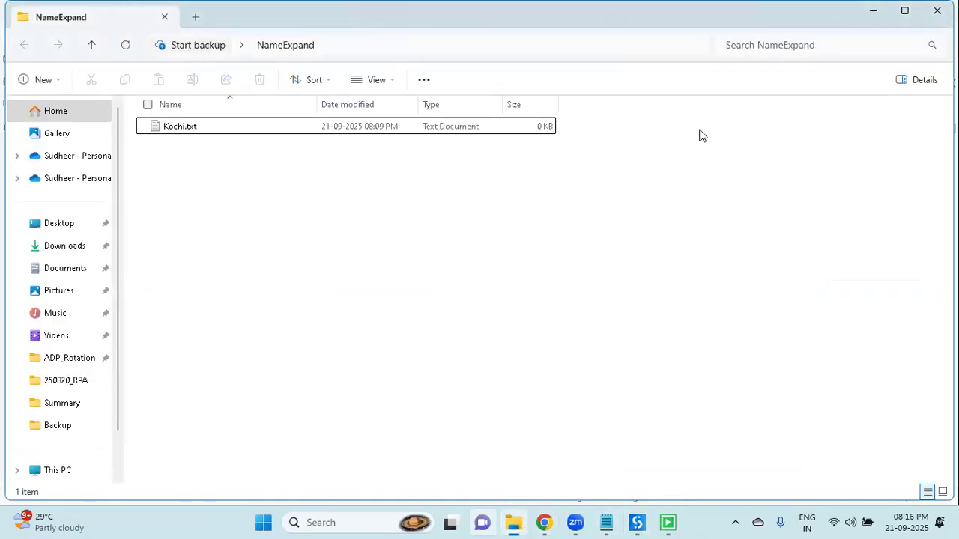
click(904, 11)
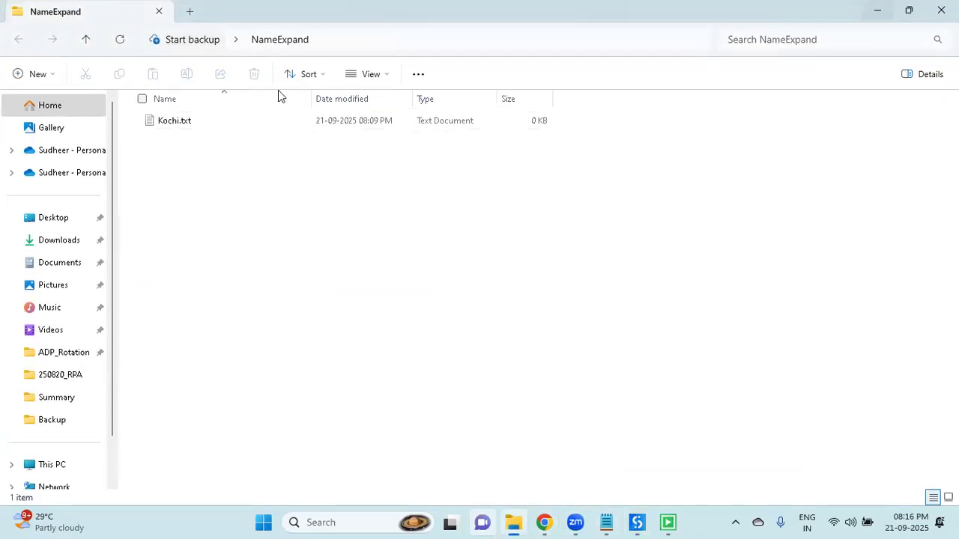
key(alt+d)
click(904, 10)
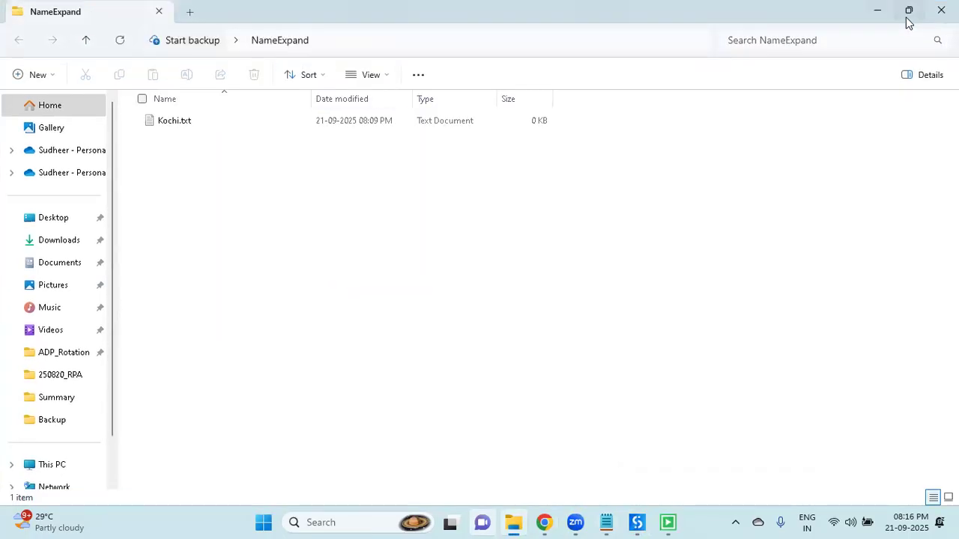
click(905, 11)
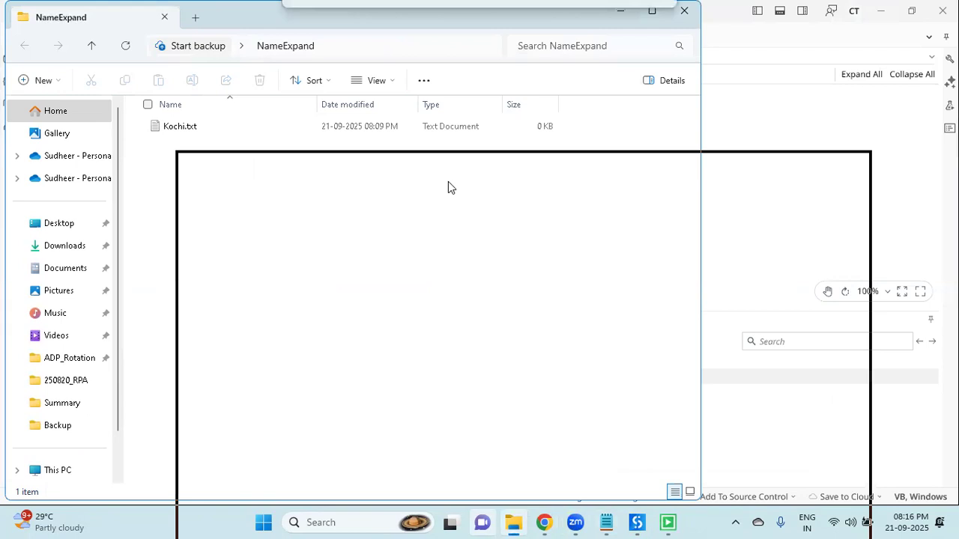
drag(247, 21, 586, 143)
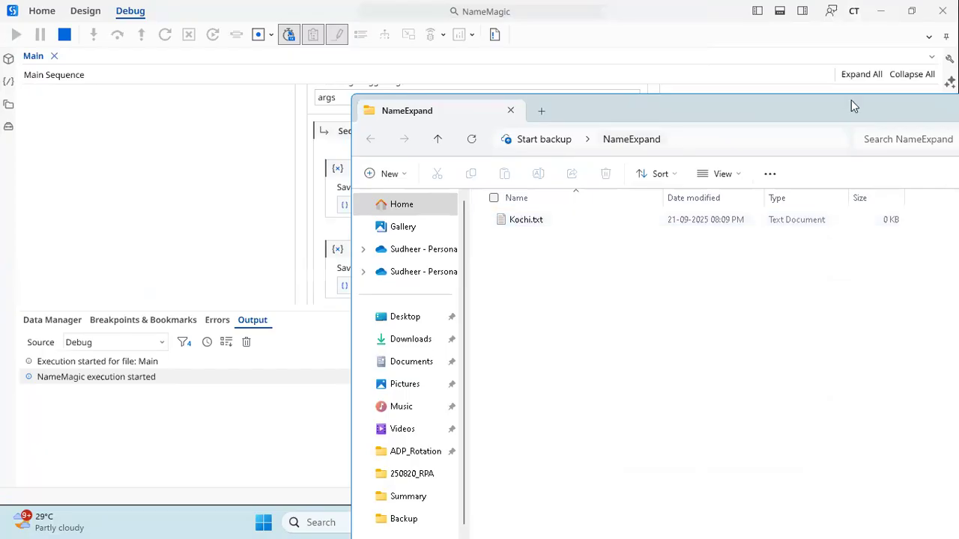
- Rename Kochi.txt in the NameExpand folder to Ongole.txt to fire the file change trigger
click(609, 231)
key(F2)
text(T)
key(BackSpace)
text(Ongole)
key(Return)
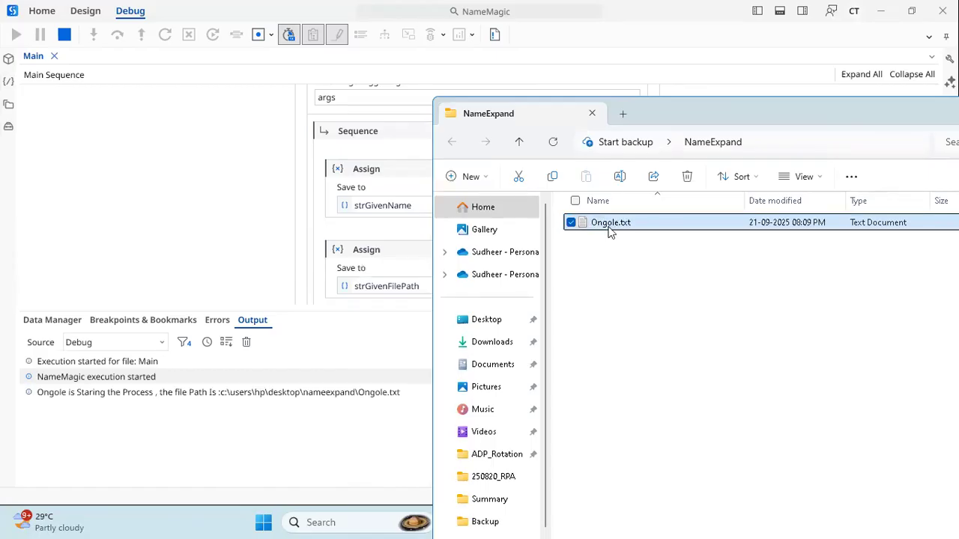
click(634, 299)
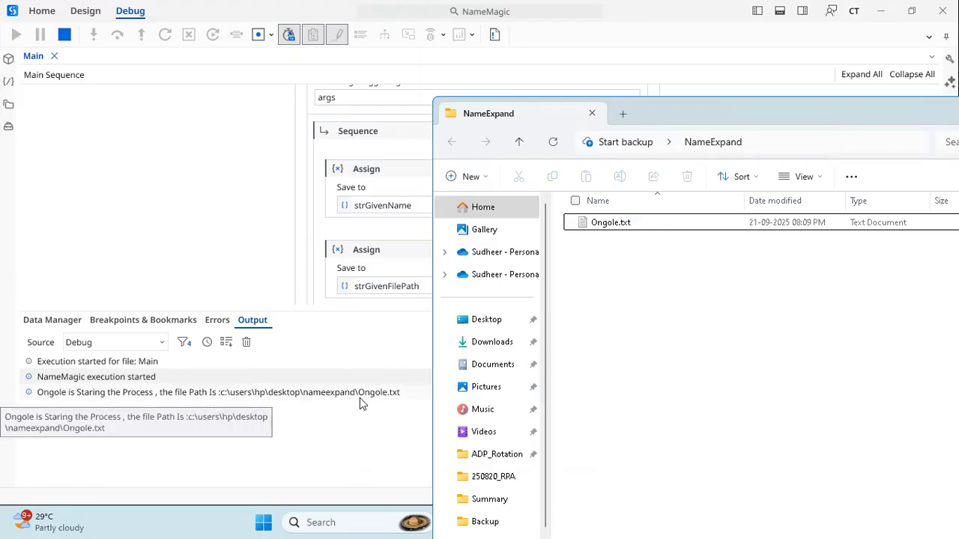
- Create a new text document named NTR.txt in the NameExpand folder
right_click(671, 323)
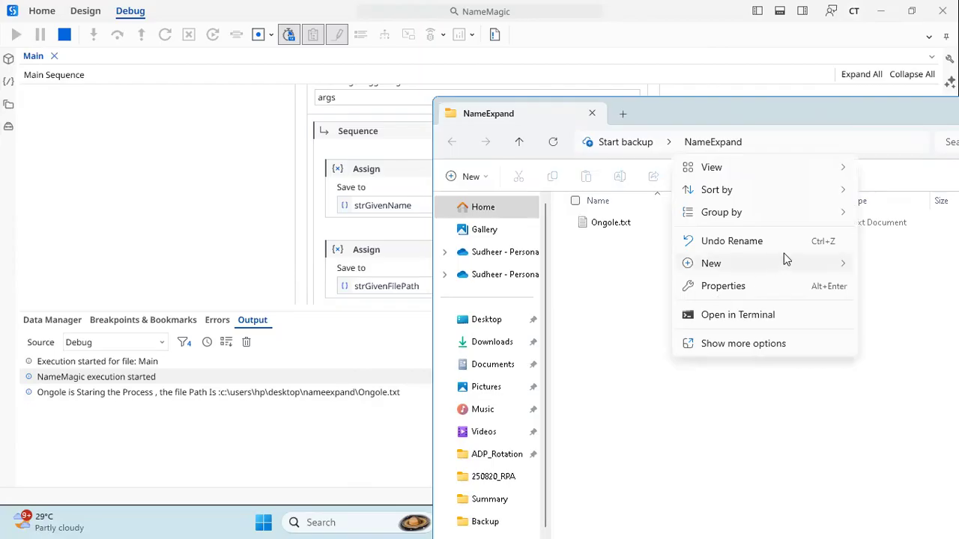
click(587, 395)
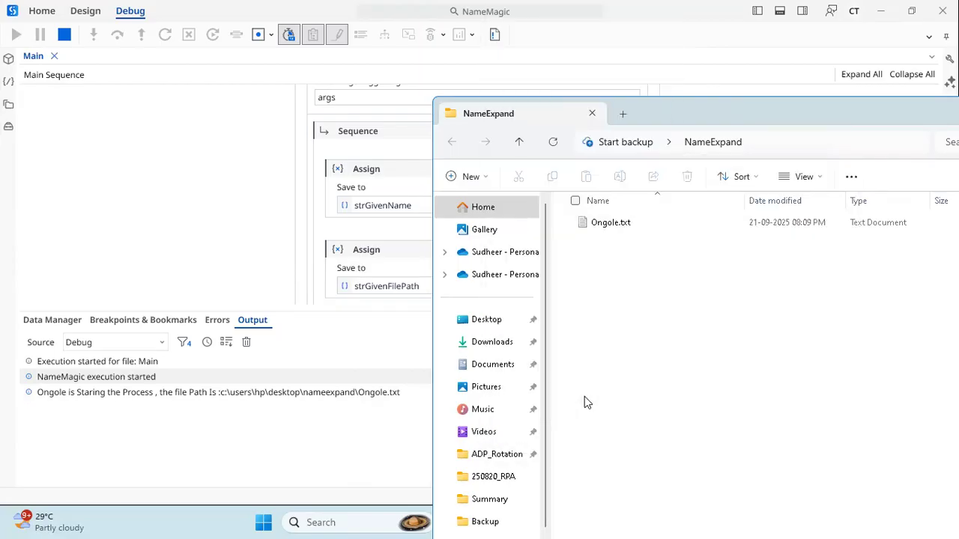
text(NT)
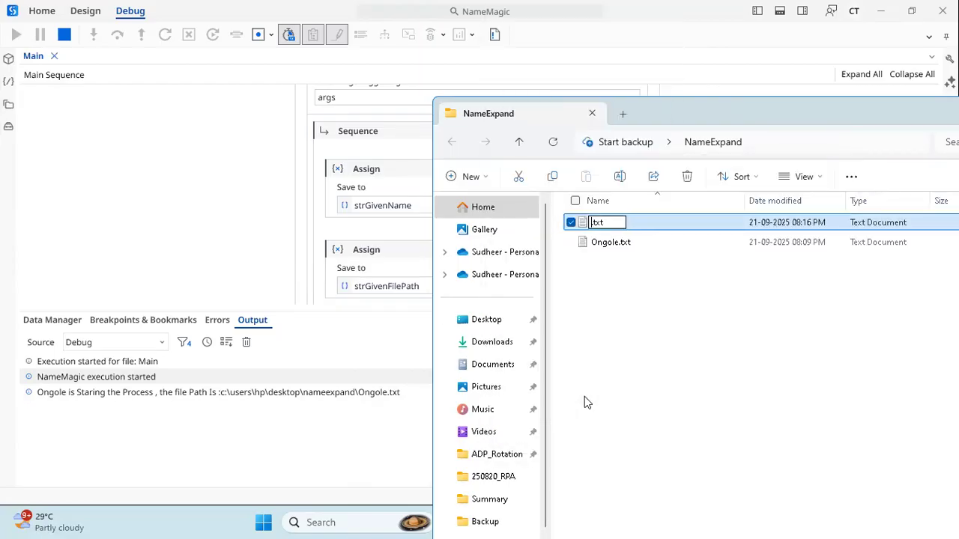
text(R)
key(Return)
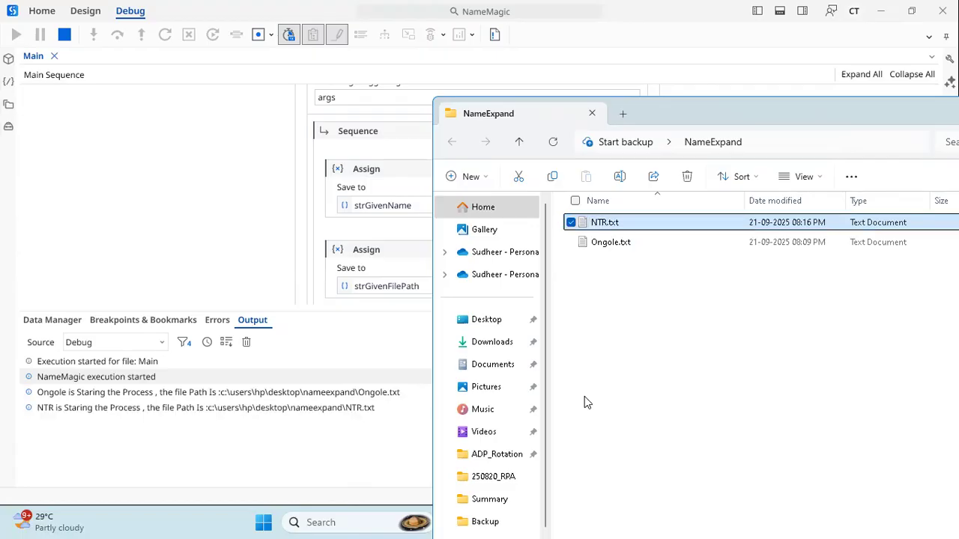
- Create a new text document named Chennai.txt in the NameExpand folder
right_click(624, 382)
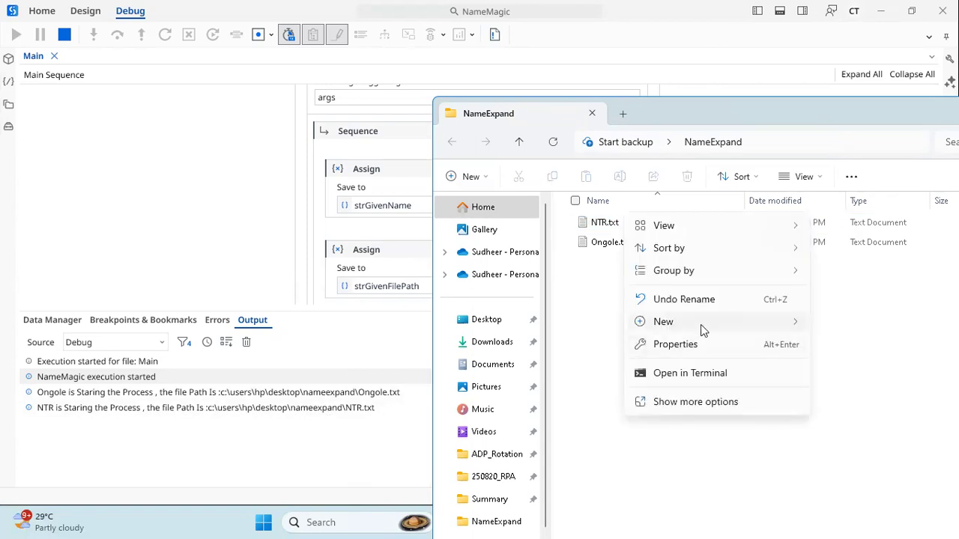
mouse_move(701, 325)
click(538, 390)
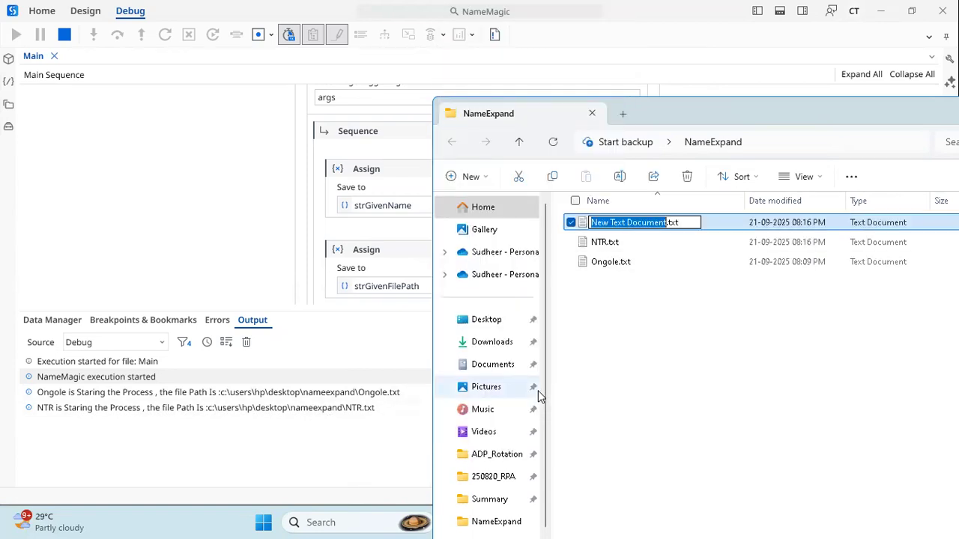
text(Chennai)
key(Return)
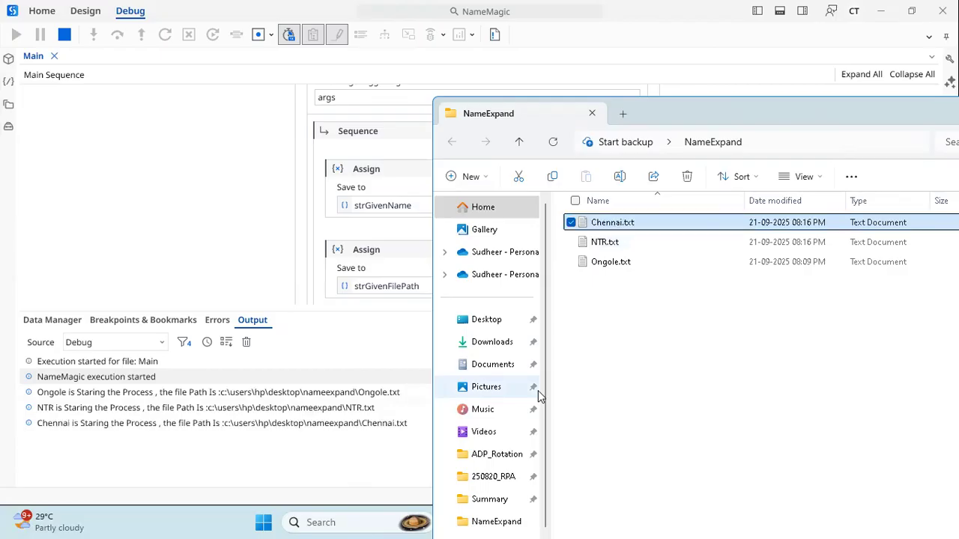
- Create a new text document named Allu Arjun.txt in the NameExpand folder
right_click(637, 393)
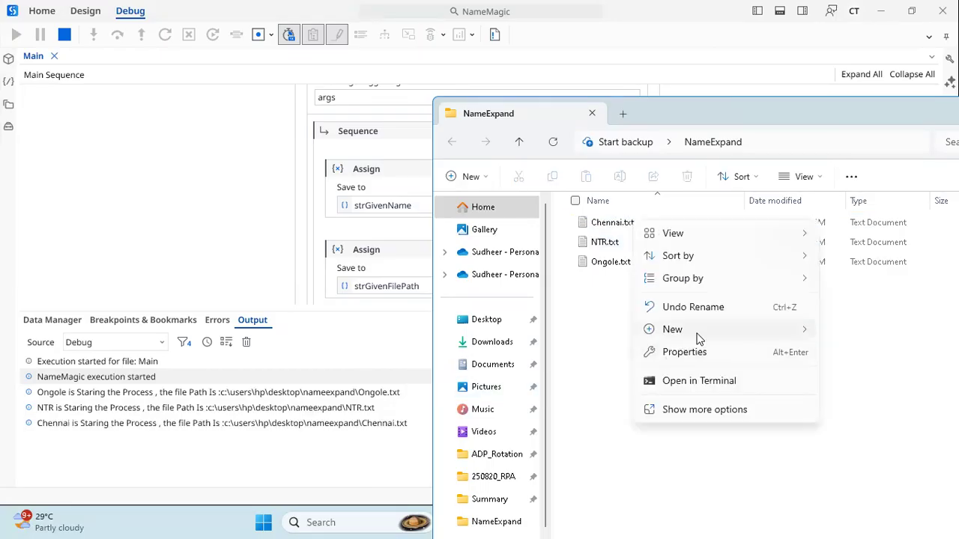
mouse_move(696, 337)
click(551, 395)
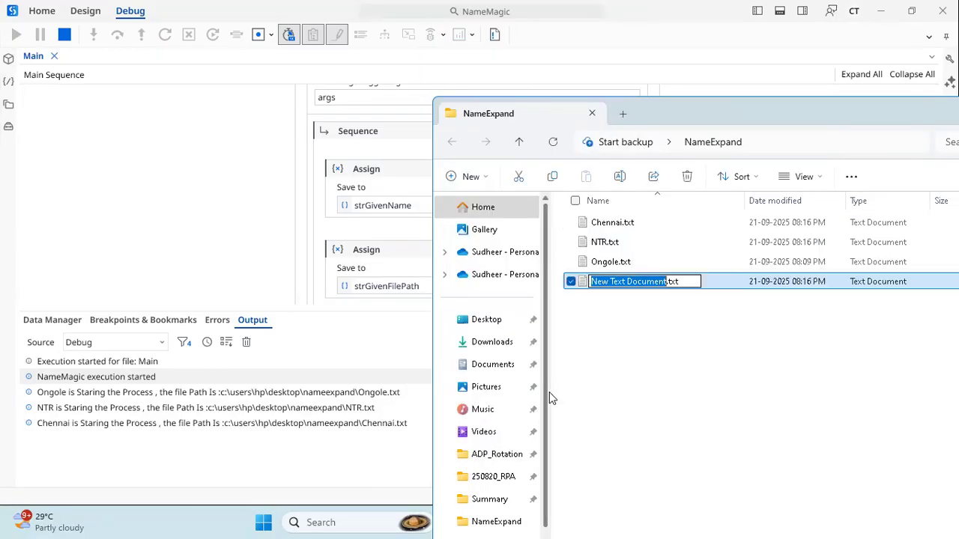
text(Allu )
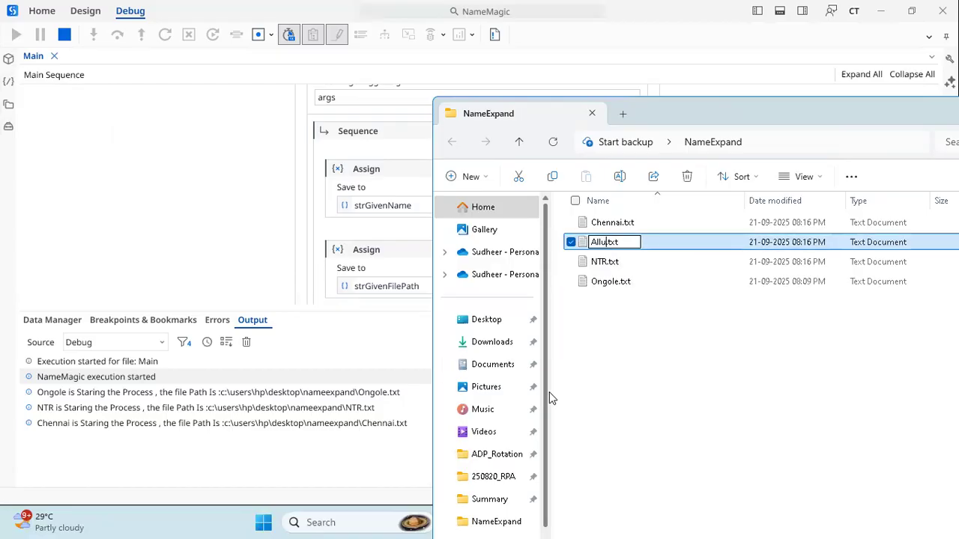
text(Arjun)
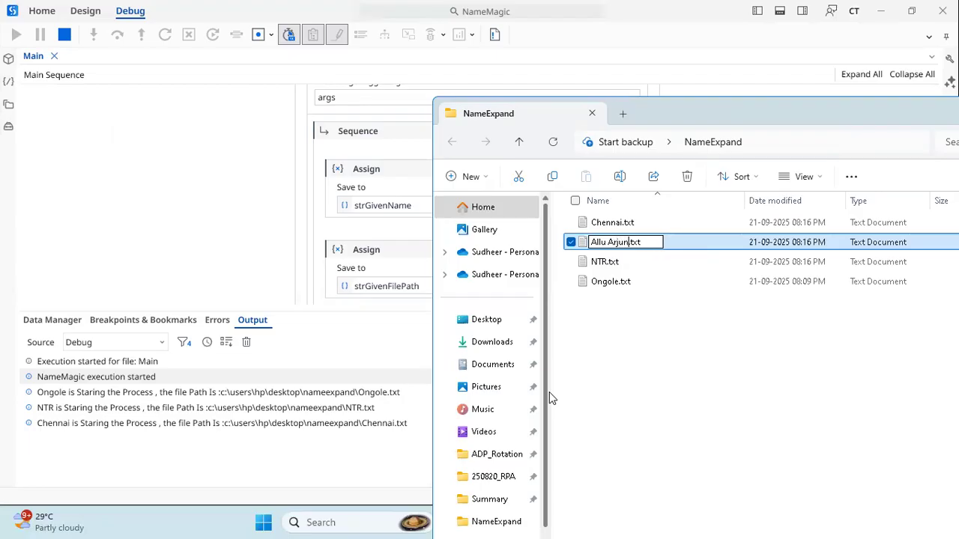
key(Return)
- Create a new text document named Bangalore.txt in the NameExpand folder
right_click(630, 386)
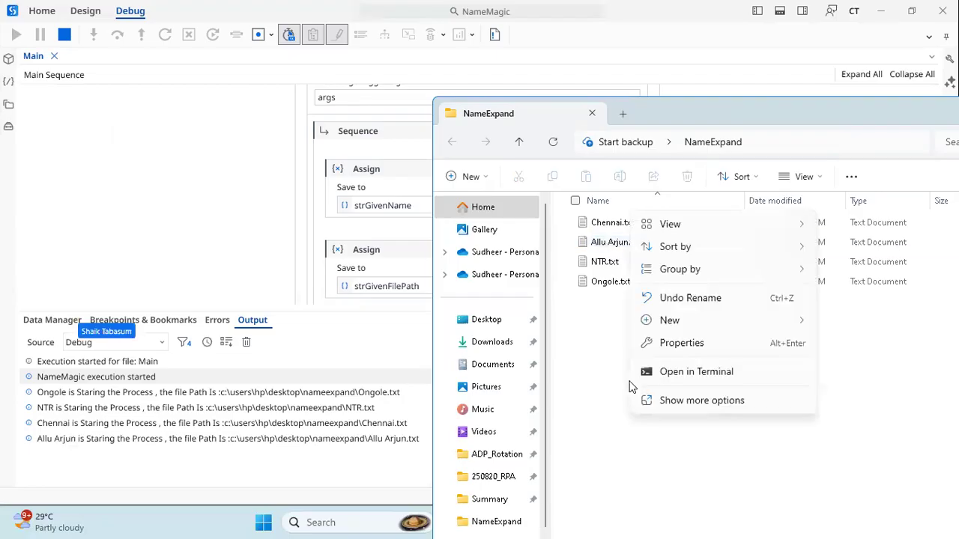
mouse_move(723, 329)
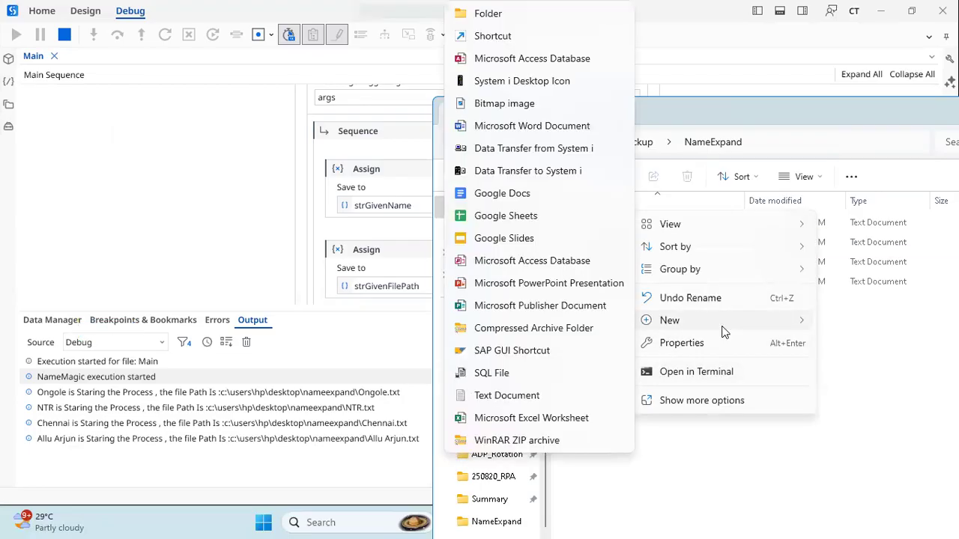
click(552, 397)
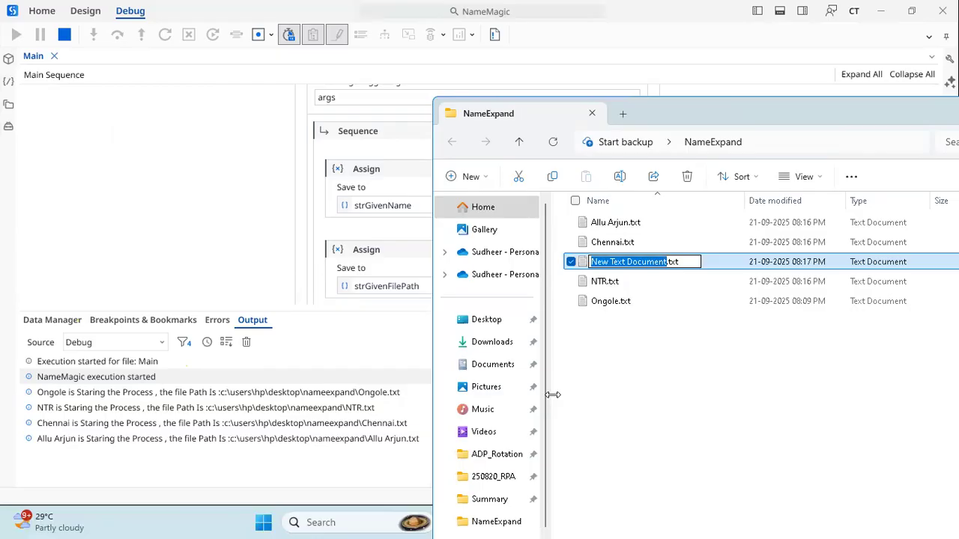
key(BackSpace)
text(Bangalore)
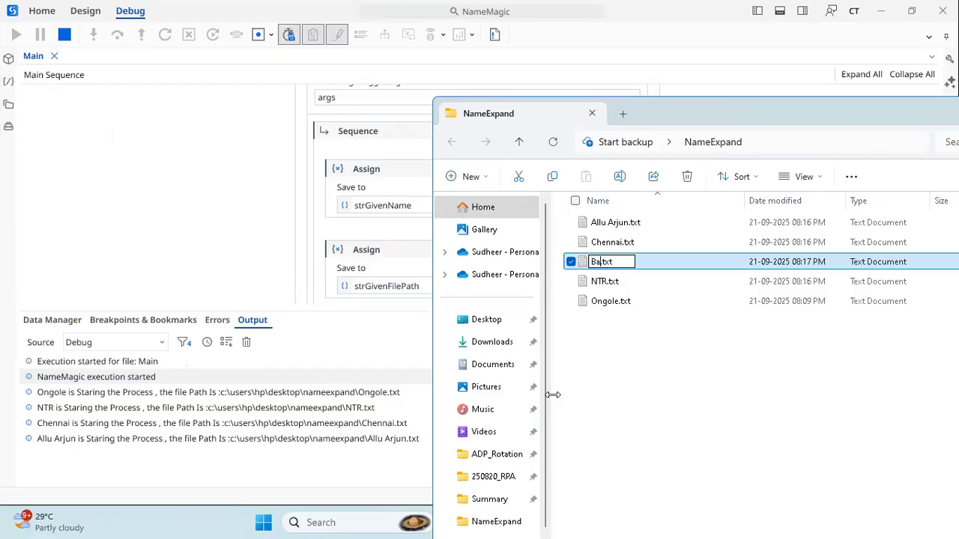
key(Return)
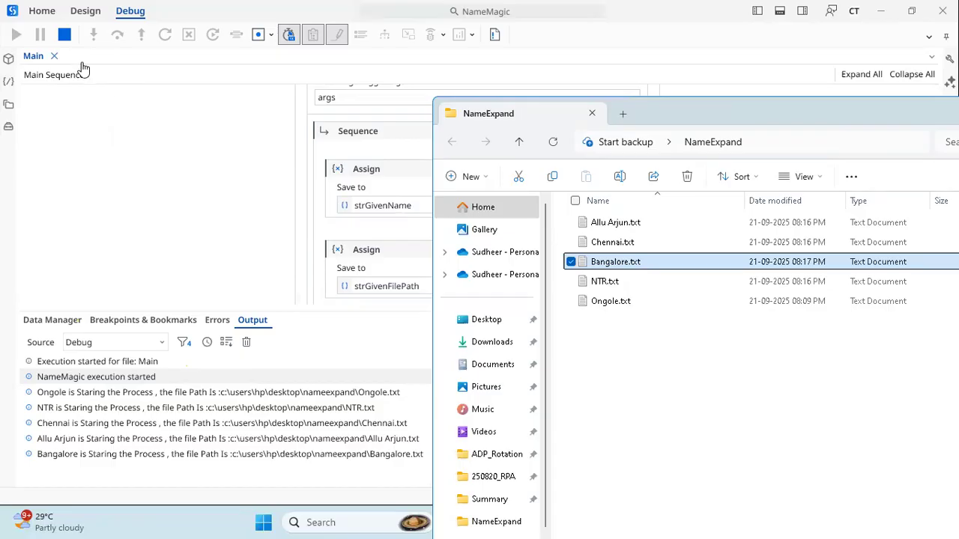
- Stop debugging the NameMagic workflow in UiPath Studio and auto-hide the output log
click(65, 35)
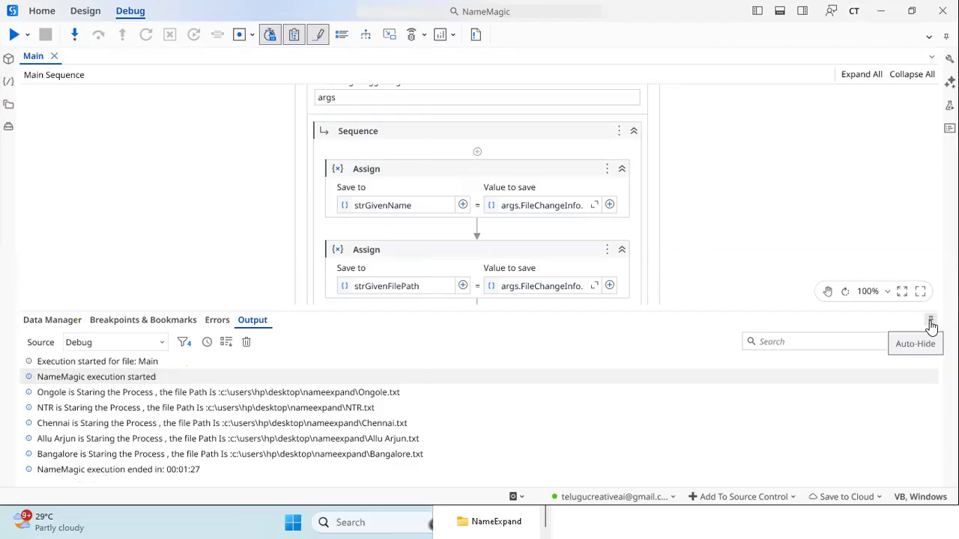
click(930, 322)
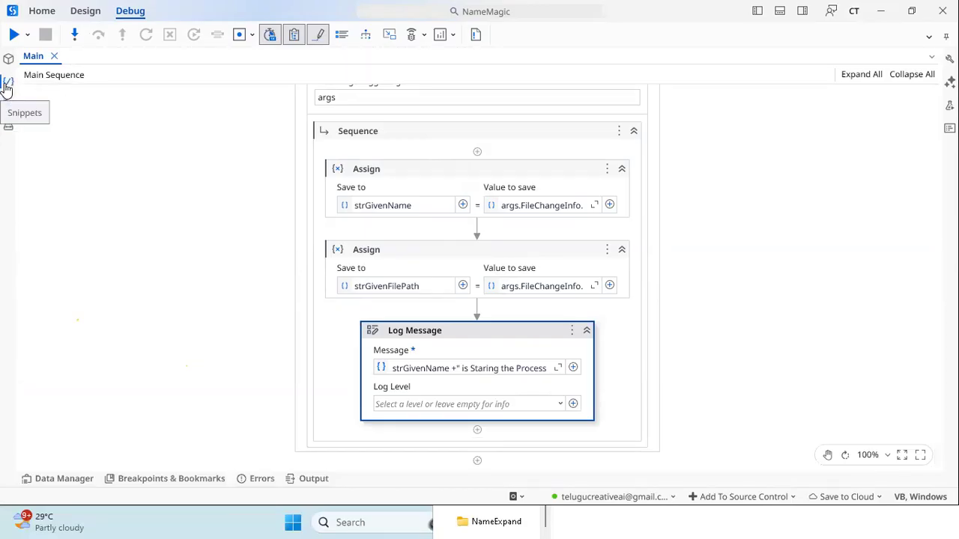
- Search the activities for "agent" and add a Run Agent activity directly below the Log Message in the inner Sequence
click(7, 61)
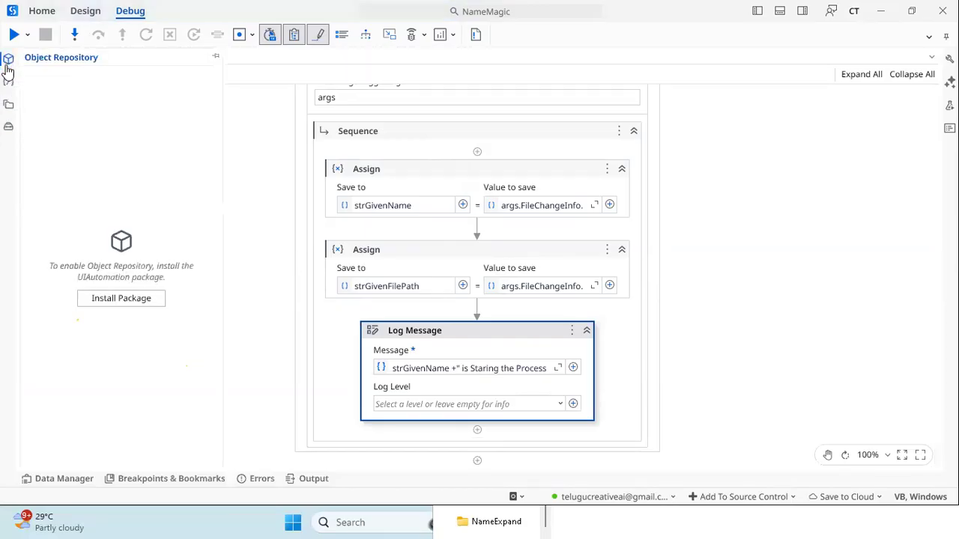
click(9, 105)
click(9, 81)
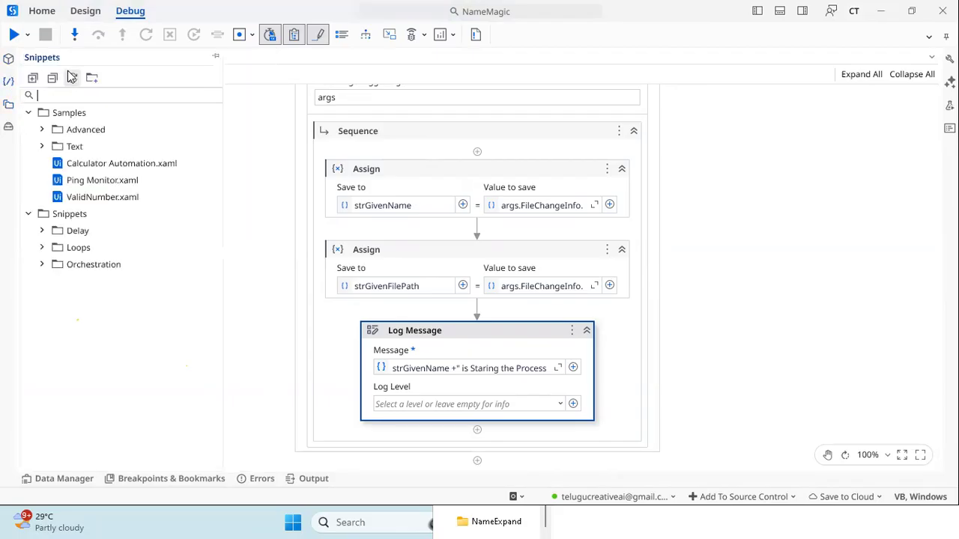
click(9, 126)
text(assi)
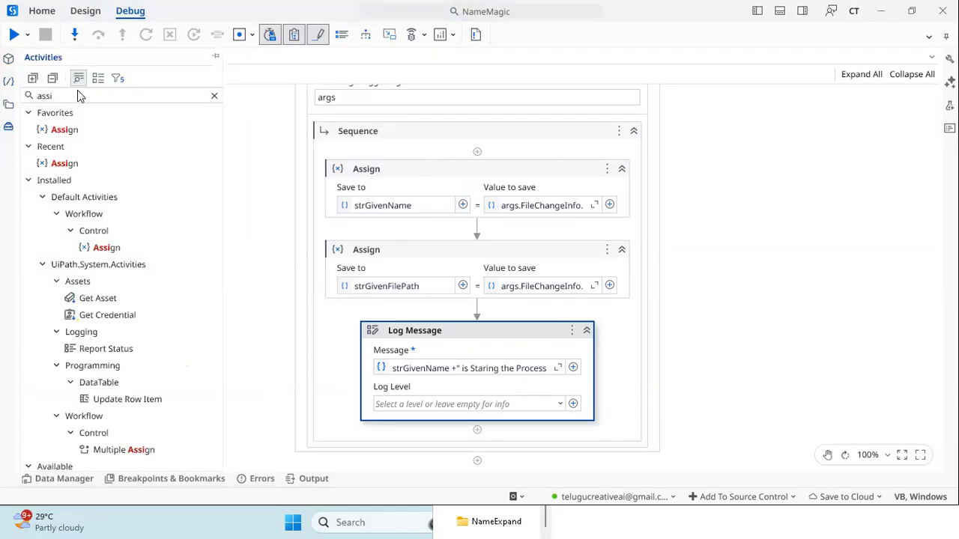
key(BackSpace)
key(BackSpace)
key(BackSpace)
key(BackSpace)
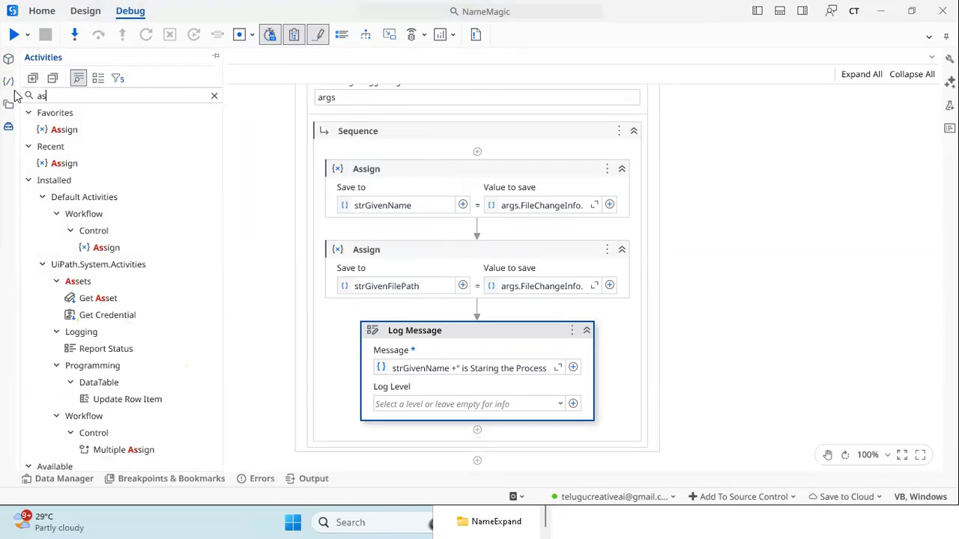
text(agent)
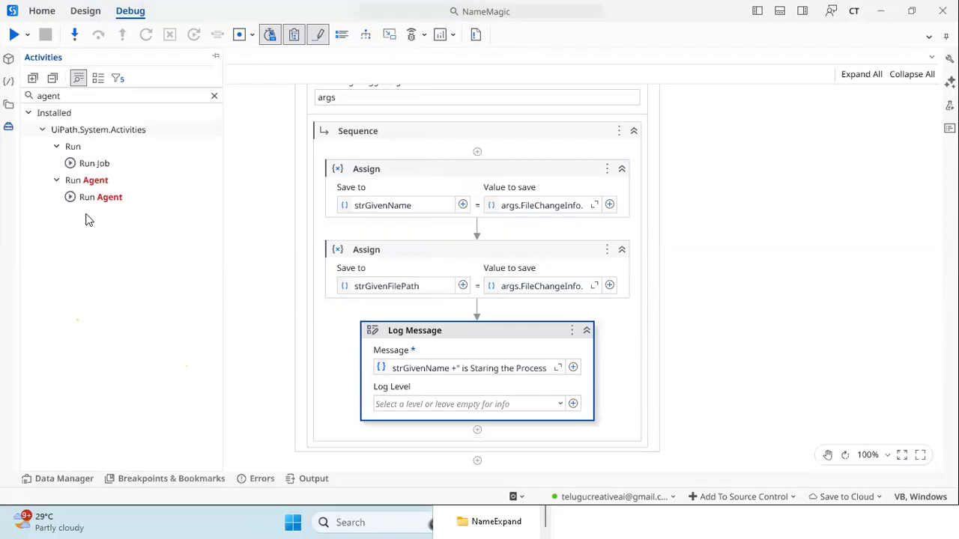
click(107, 201)
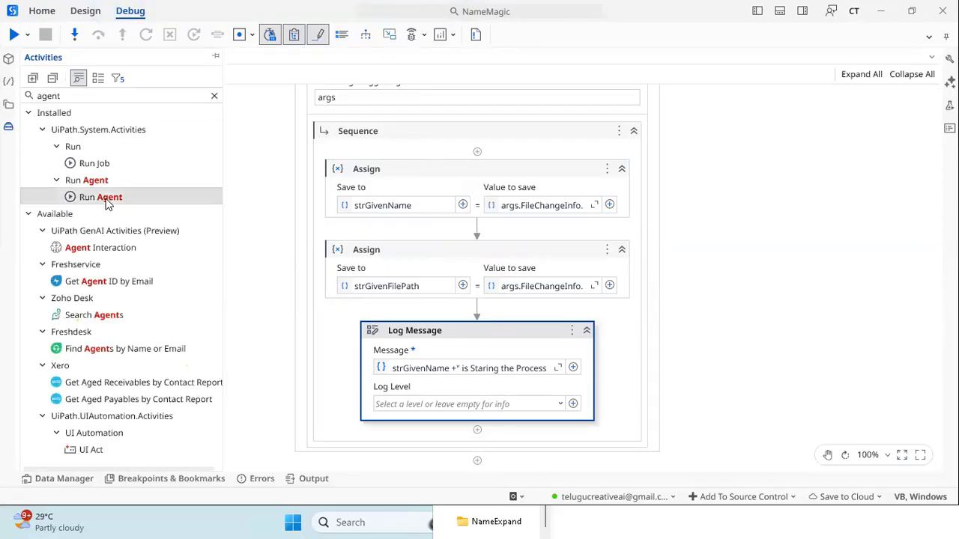
drag(107, 202, 424, 438)
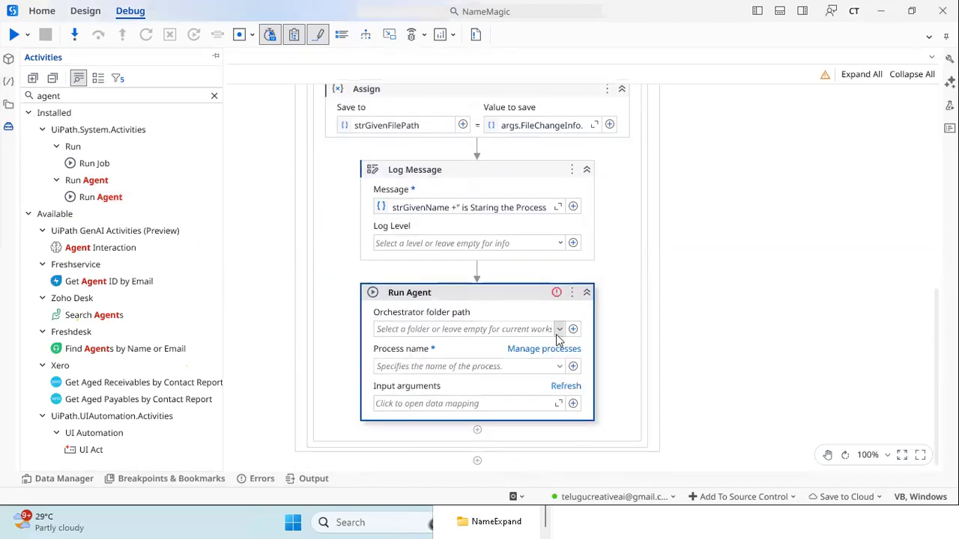
- Set the Run Agent activity's Orchestrator folder path to the top-level folder listed directly after Shared
click(559, 330)
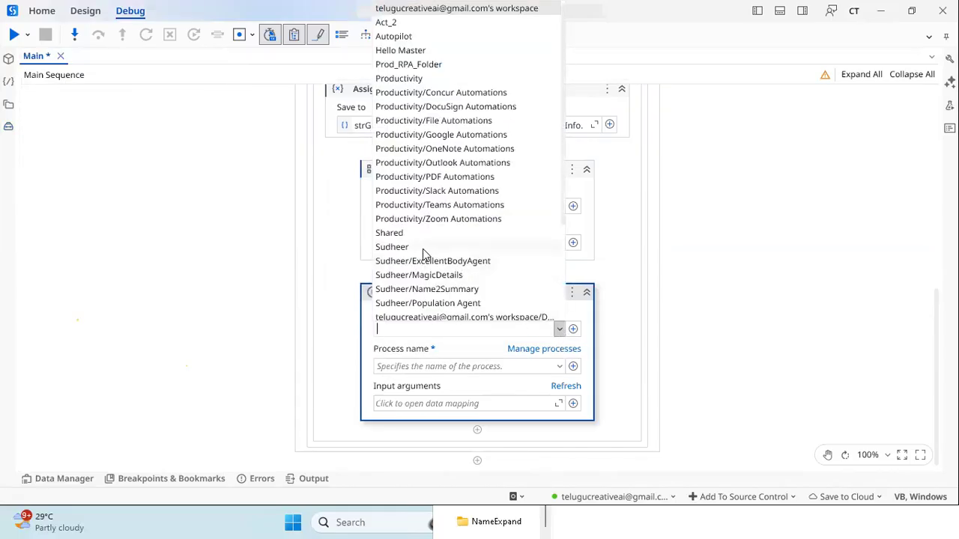
click(423, 249)
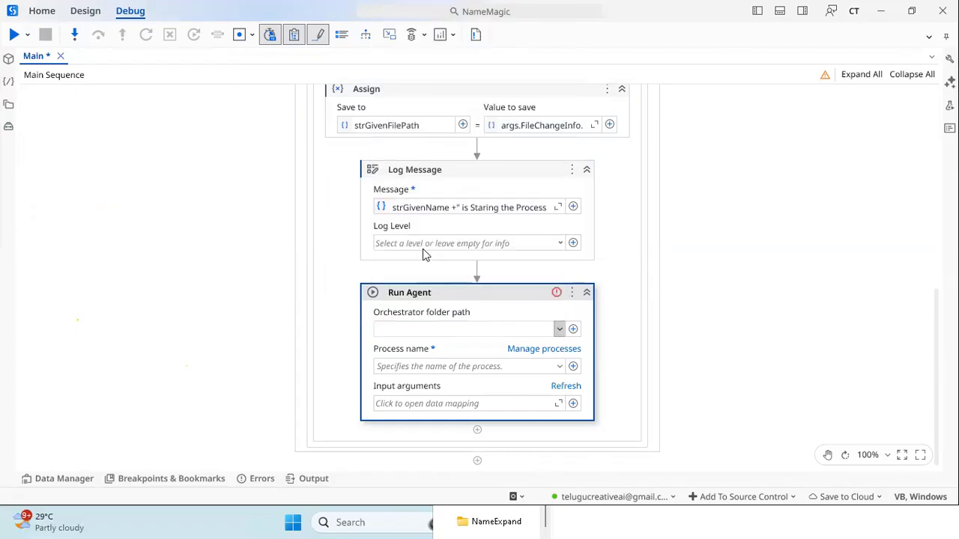
click(505, 315)
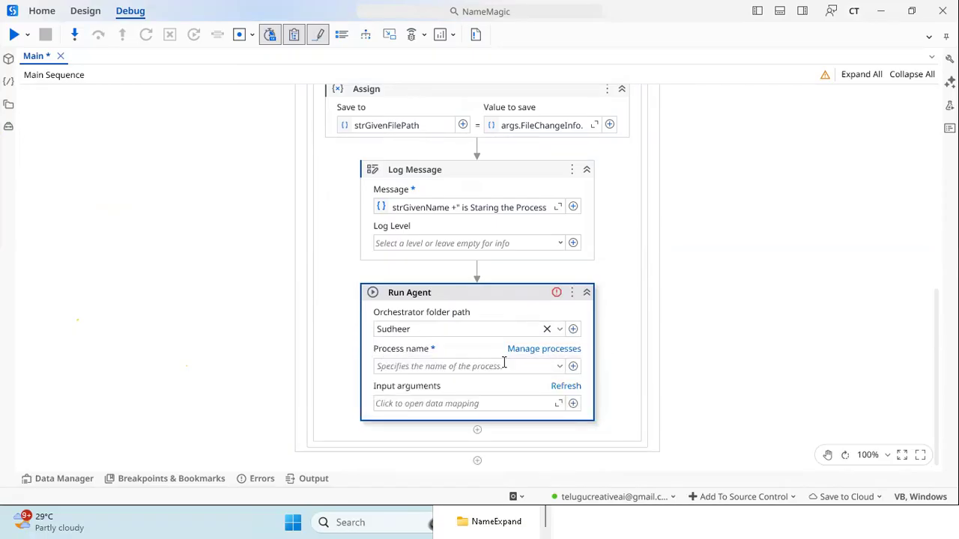
- Set the Run Agent process to MagicDetails.Agent.ExpandName (Agent), and check that process in the Orchestrator process list in Chrome
click(560, 368)
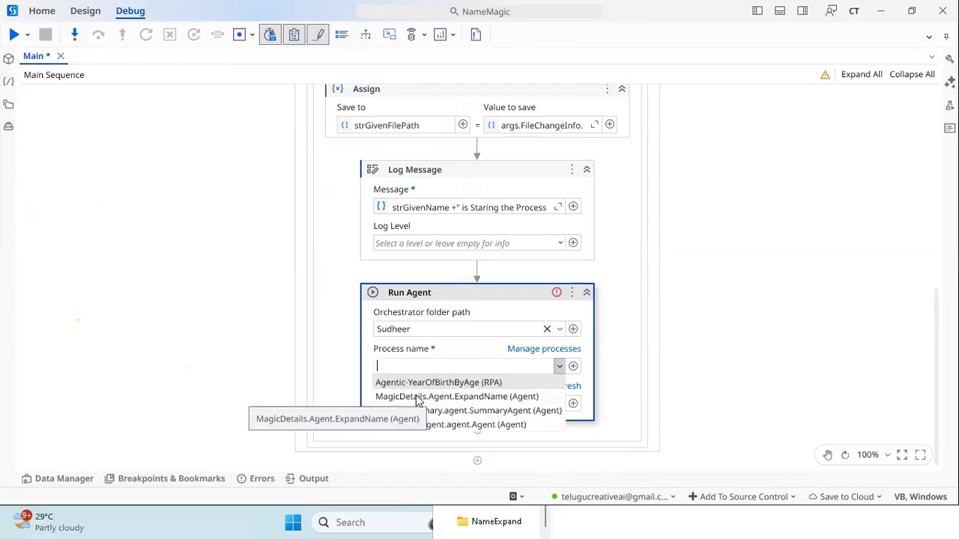
click(416, 397)
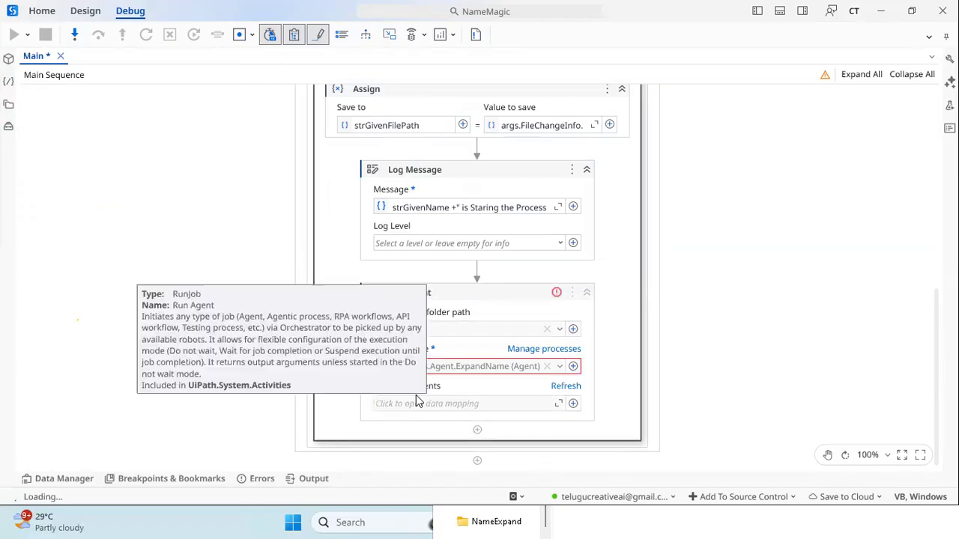
click(466, 524)
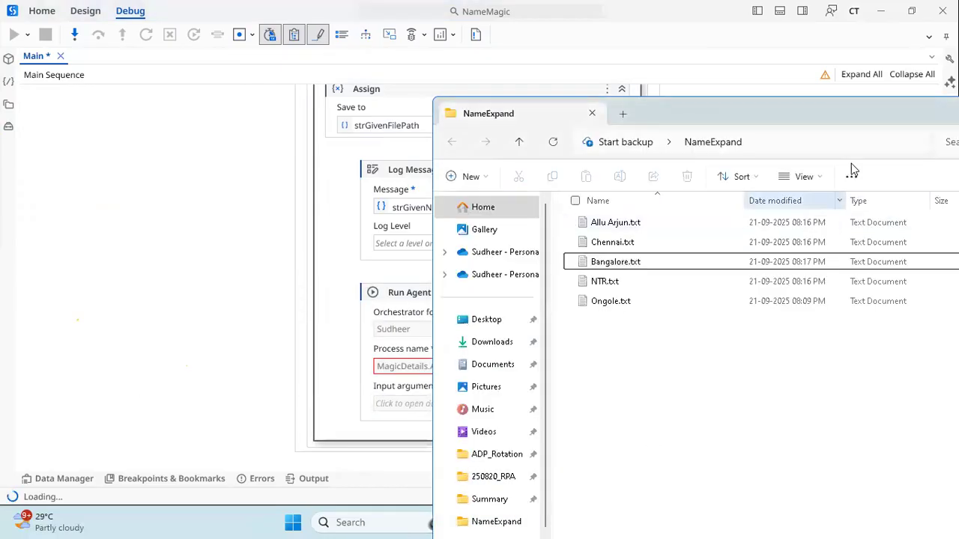
click(714, 45)
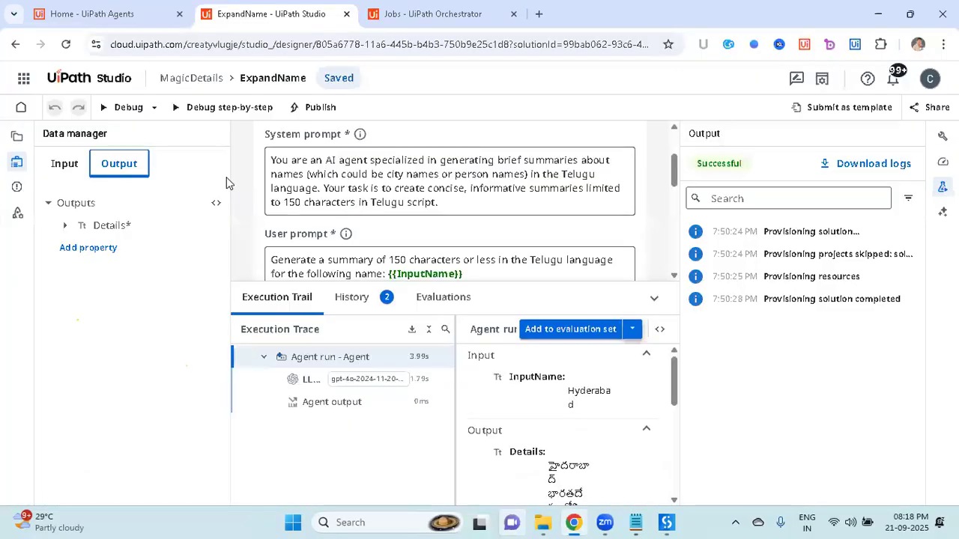
key(ctrl+Tab)
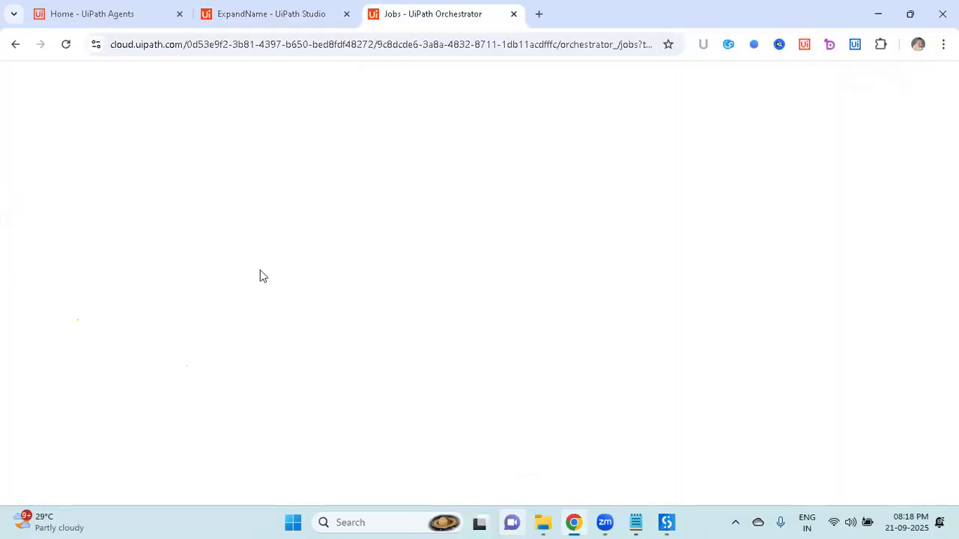
click(204, 141)
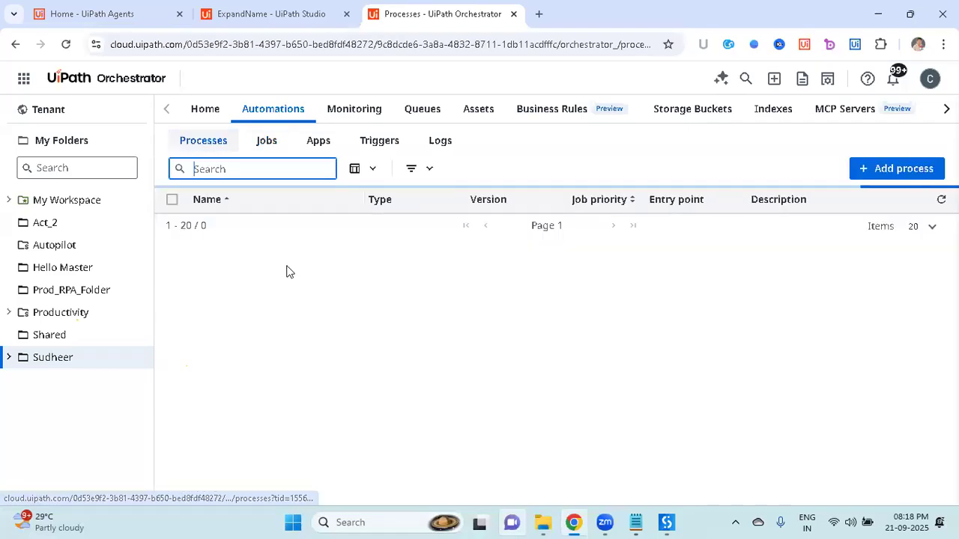
drag(195, 248, 353, 255)
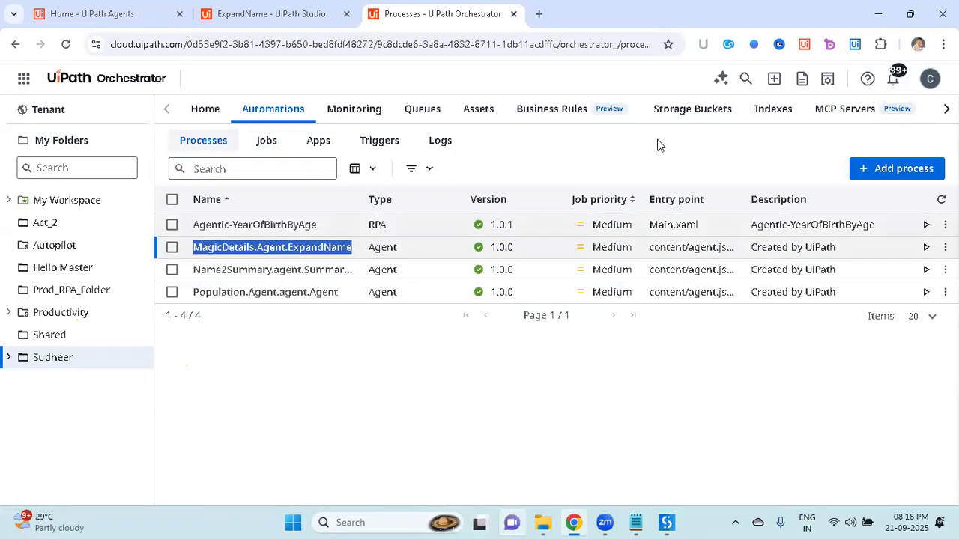
click(878, 13)
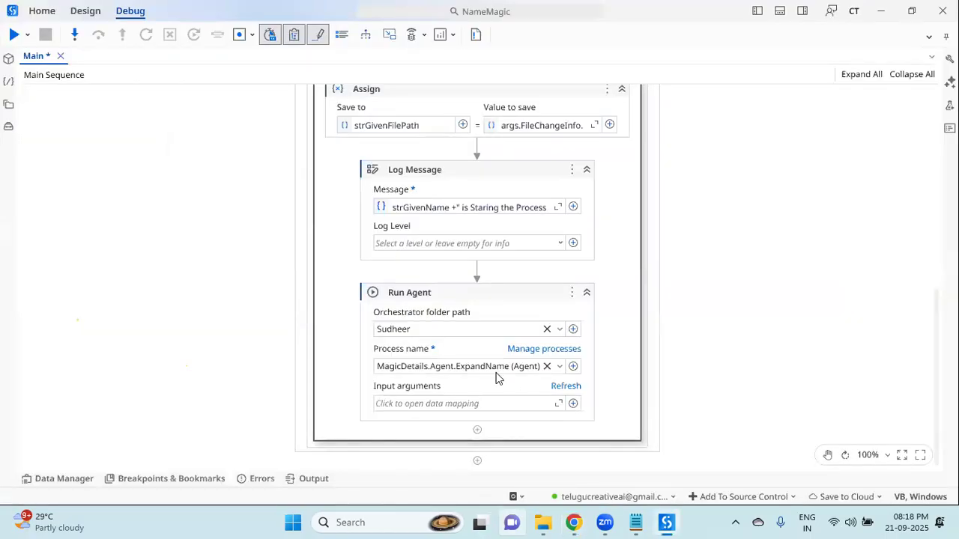
click(556, 406)
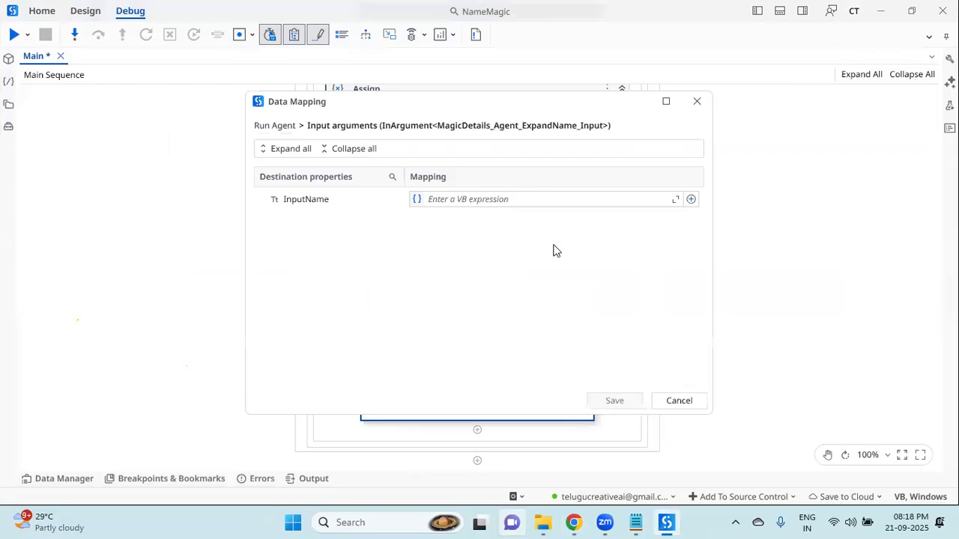
click(691, 199)
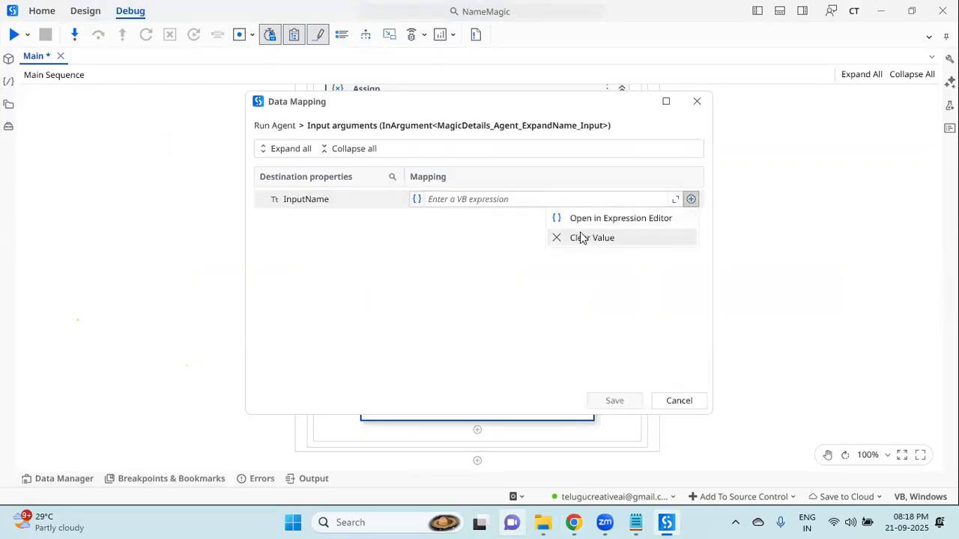
click(582, 238)
click(676, 199)
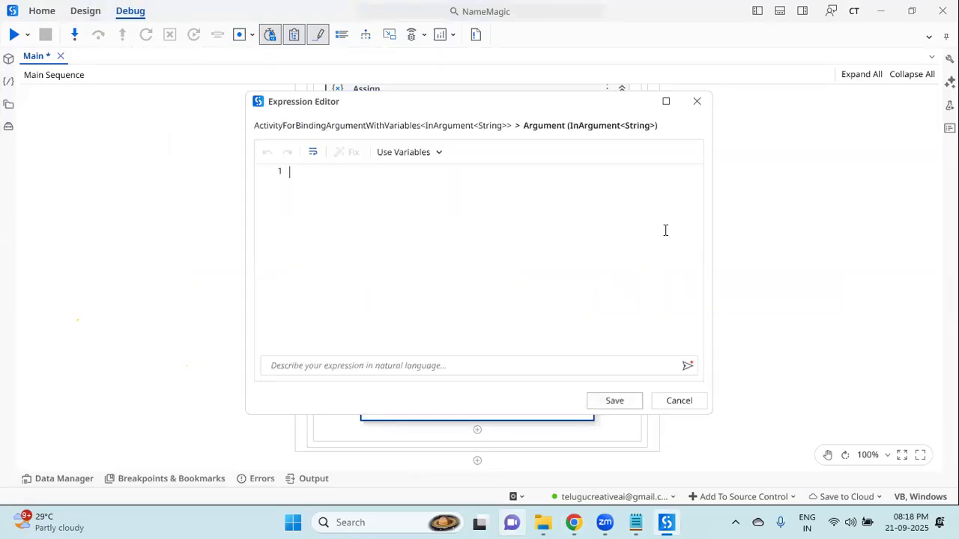
click(679, 400)
click(677, 402)
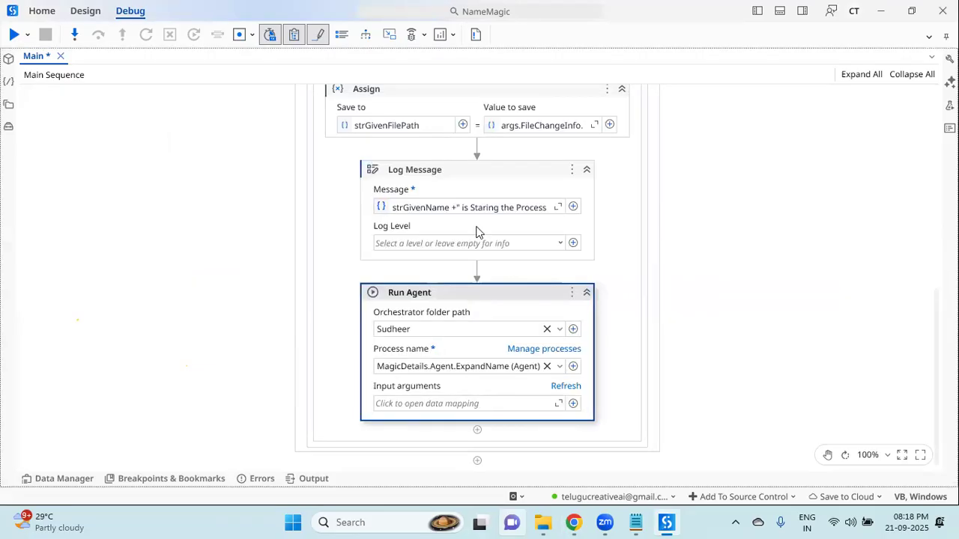
- Map the Run Agent input argument InputName to the variable strGivenName and save the data mapping
scroll(378, 142, up, 3)
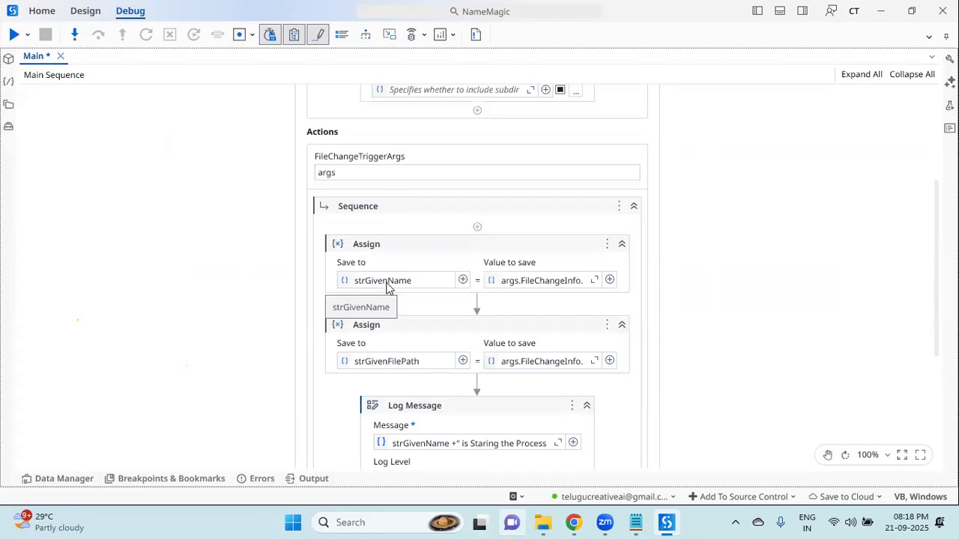
scroll(387, 288, down, 3)
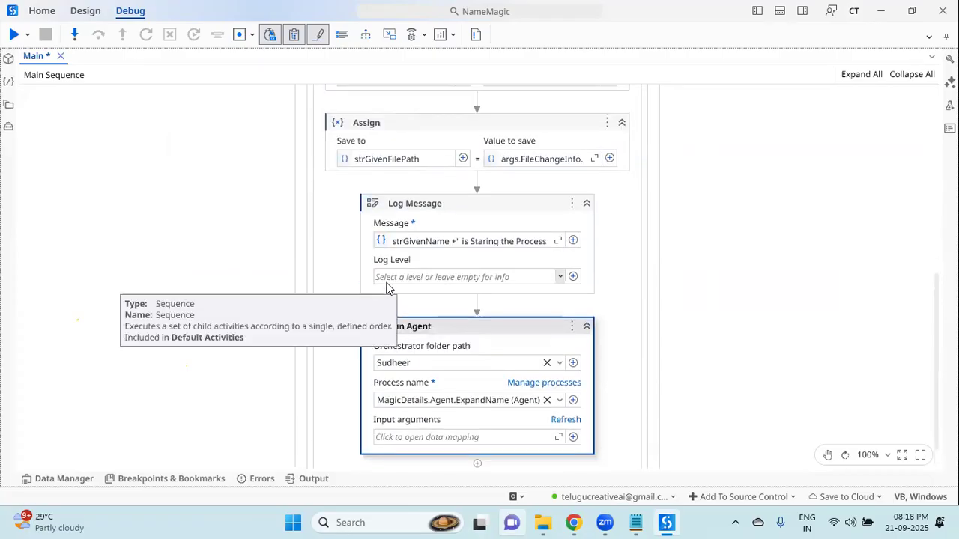
click(518, 437)
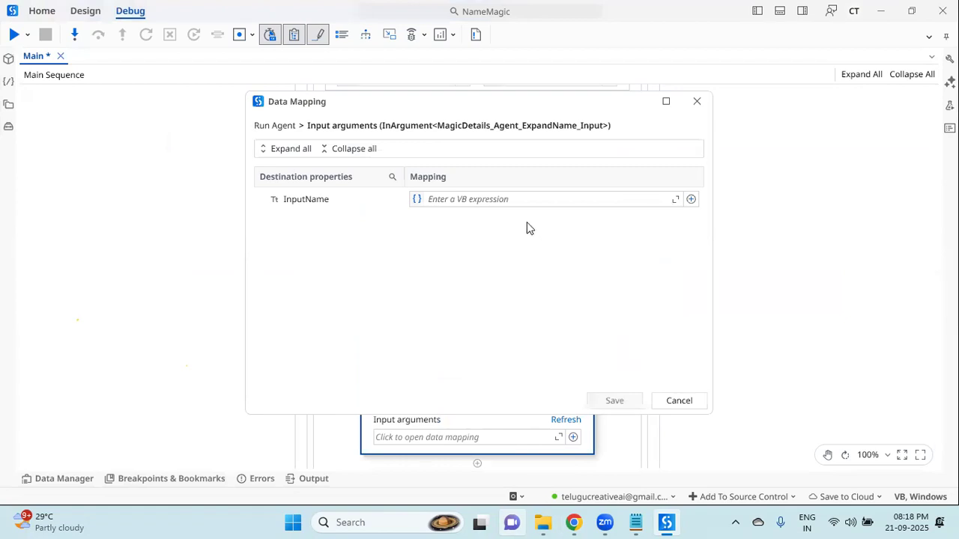
click(518, 203)
text(styr)
key(BackSpace)
key(BackSpace)
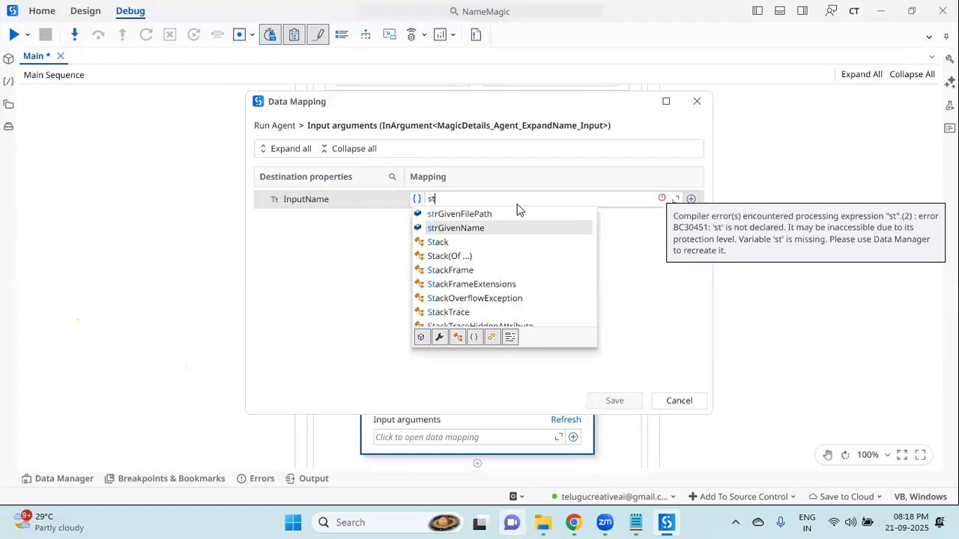
key(Return)
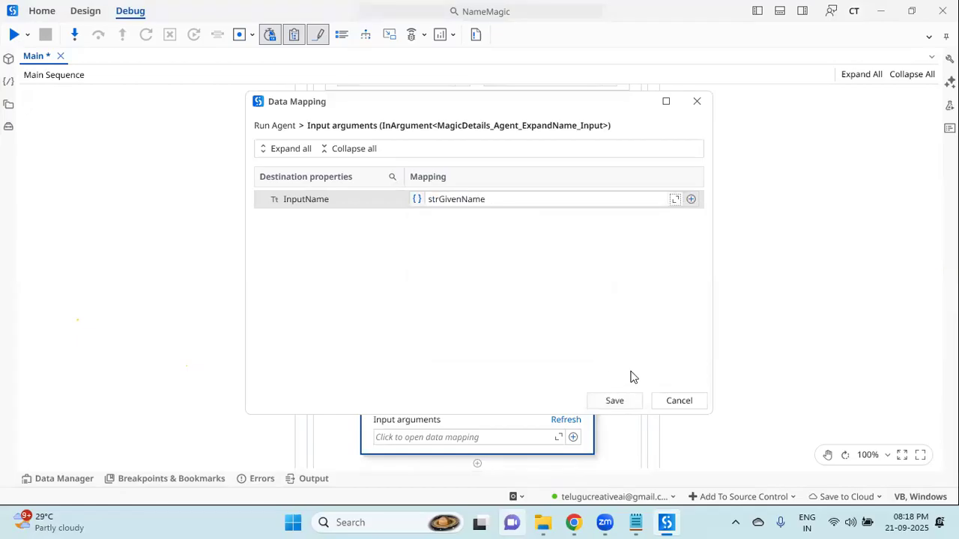
click(631, 401)
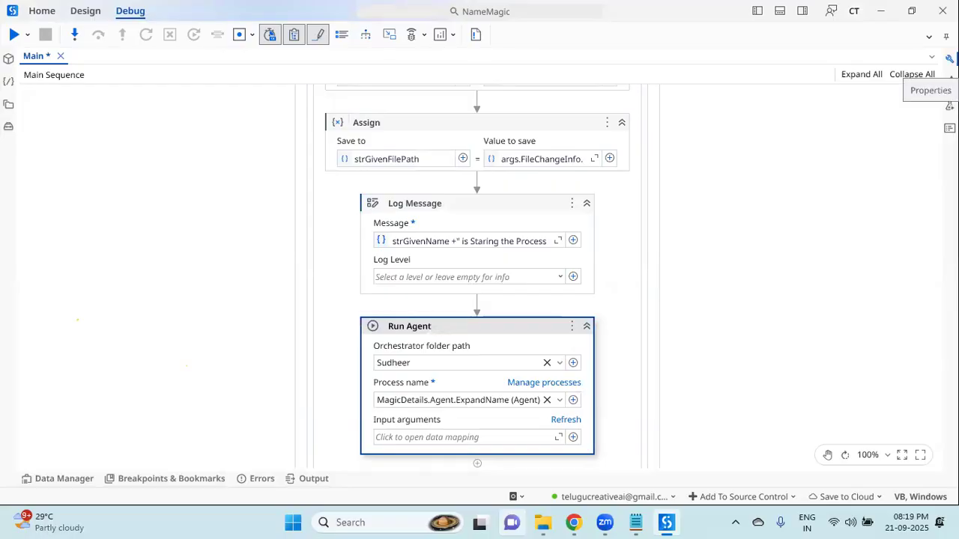
- Store the Run Agent activity's output arguments in oArgs
click(950, 81)
click(785, 338)
click(784, 337)
text(oArgs)
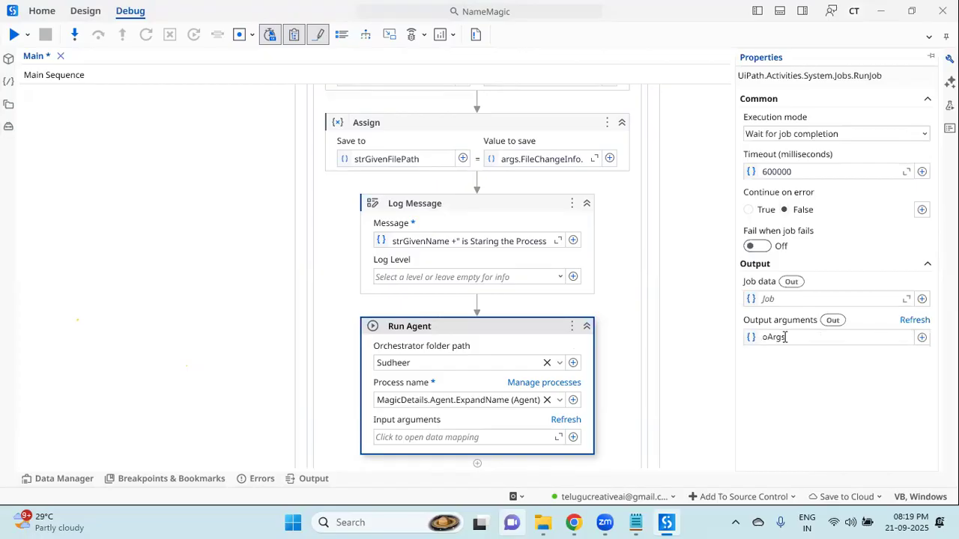
click(623, 335)
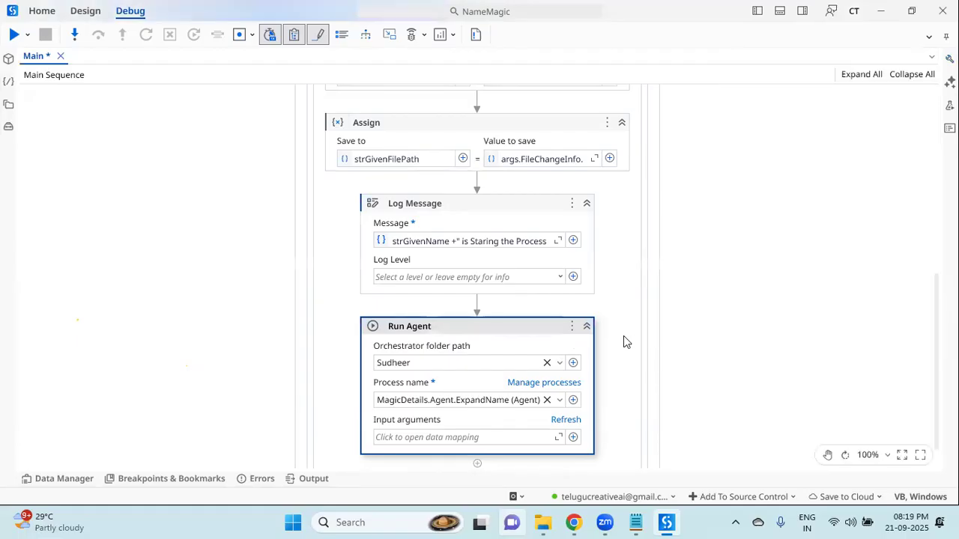
- Add a Log Message activity directly below Run Agent with the message "test" and save the workflow
scroll(624, 336, down, 1)
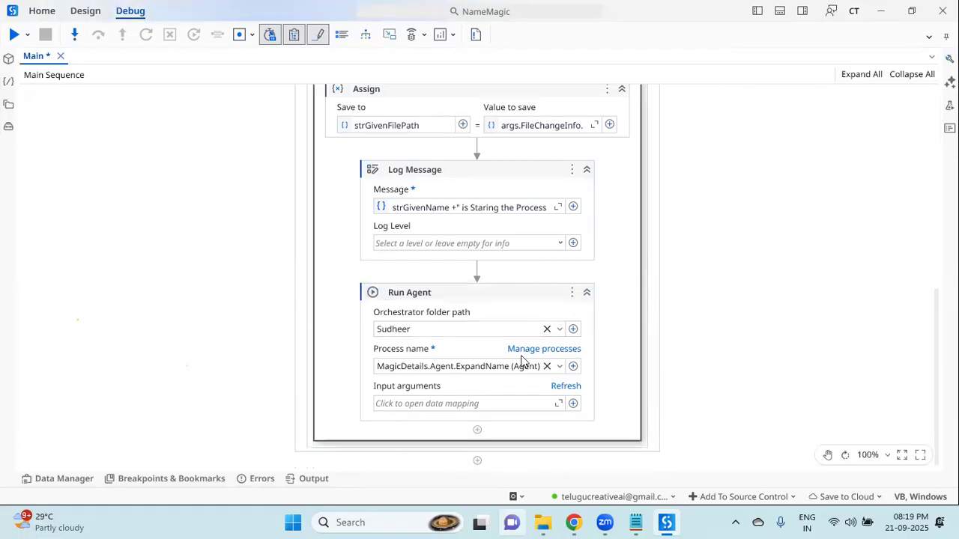
click(480, 431)
text(log)
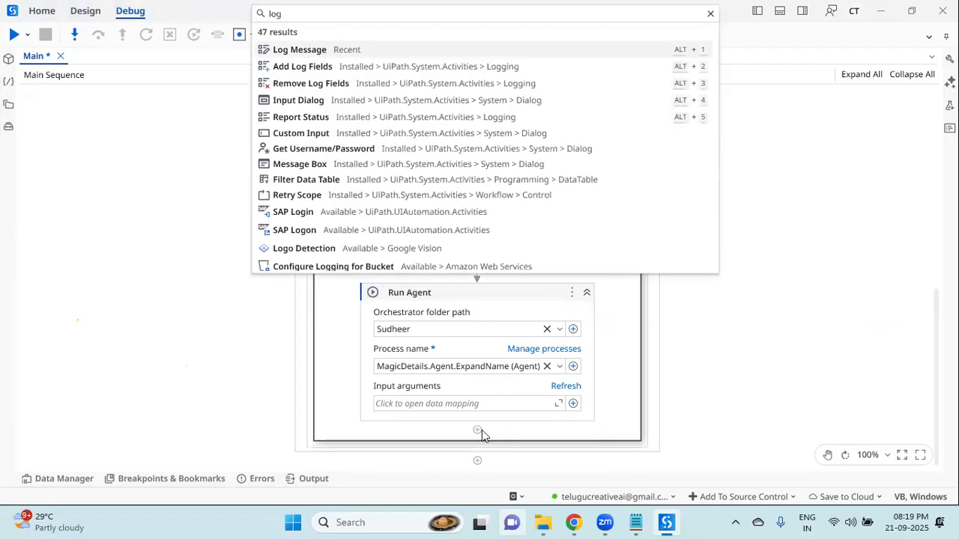
key(Return)
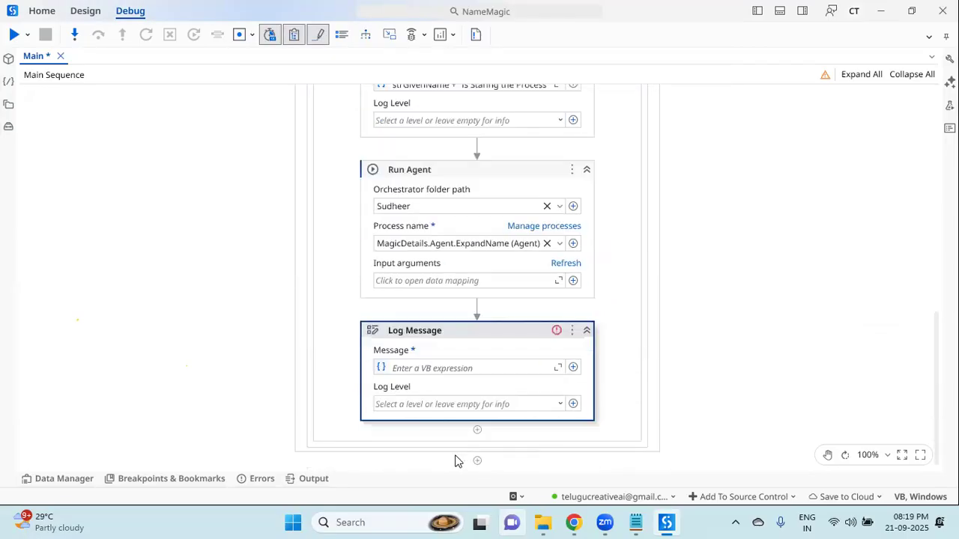
click(453, 368)
text("test")
key(ctrl+s)
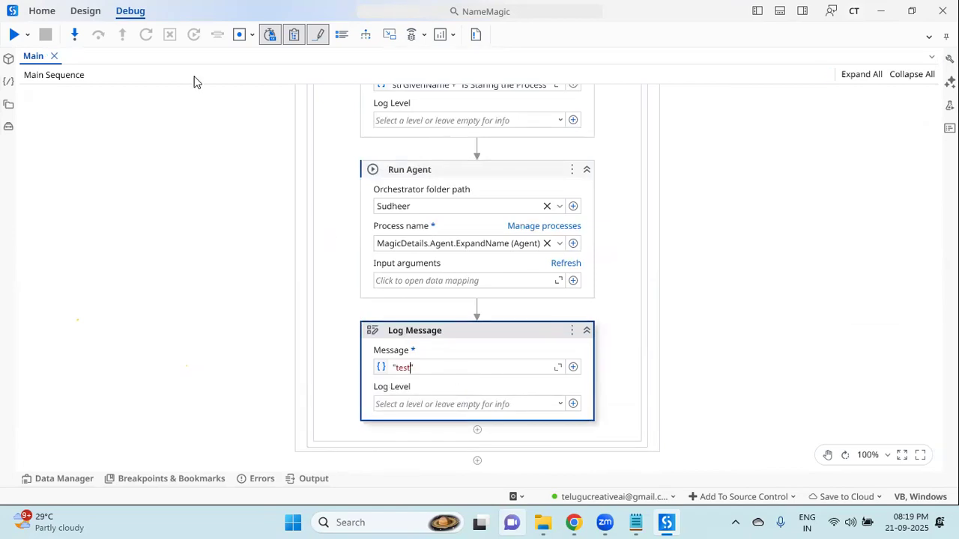
- Set a breakpoint on the "test" Log Message and start debugging the workflow
key(F9)
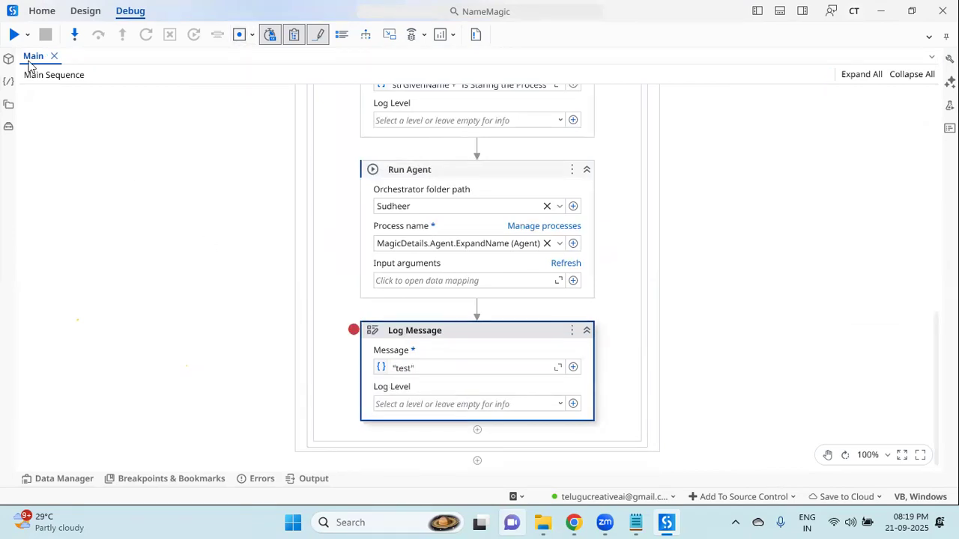
click(14, 34)
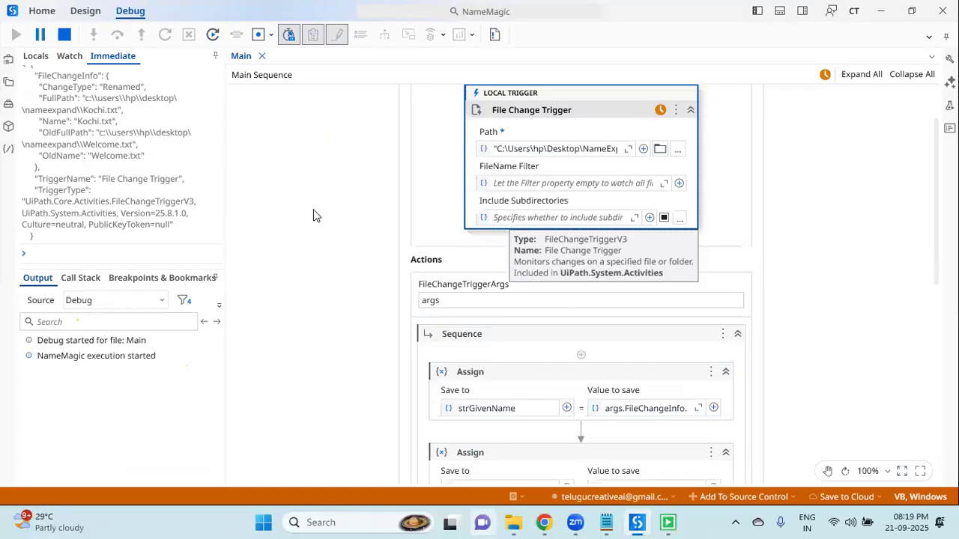
- Switch to File Explorer and create a new text document in the NameExpand folder
click(513, 523)
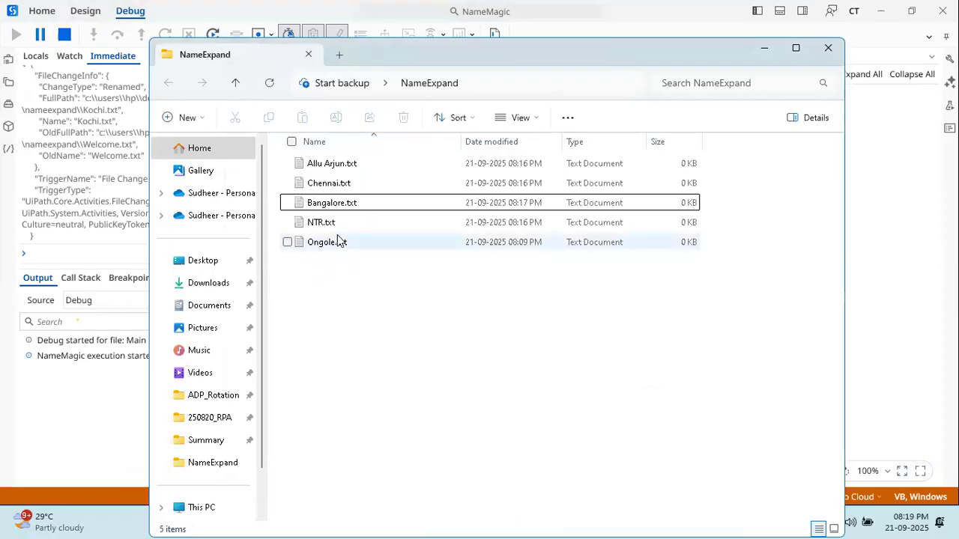
right_click(357, 311)
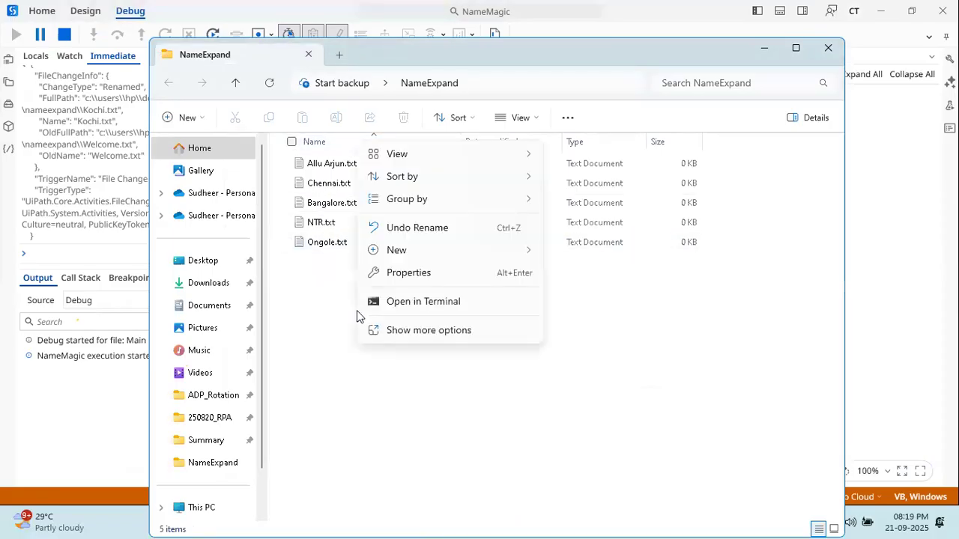
mouse_move(495, 260)
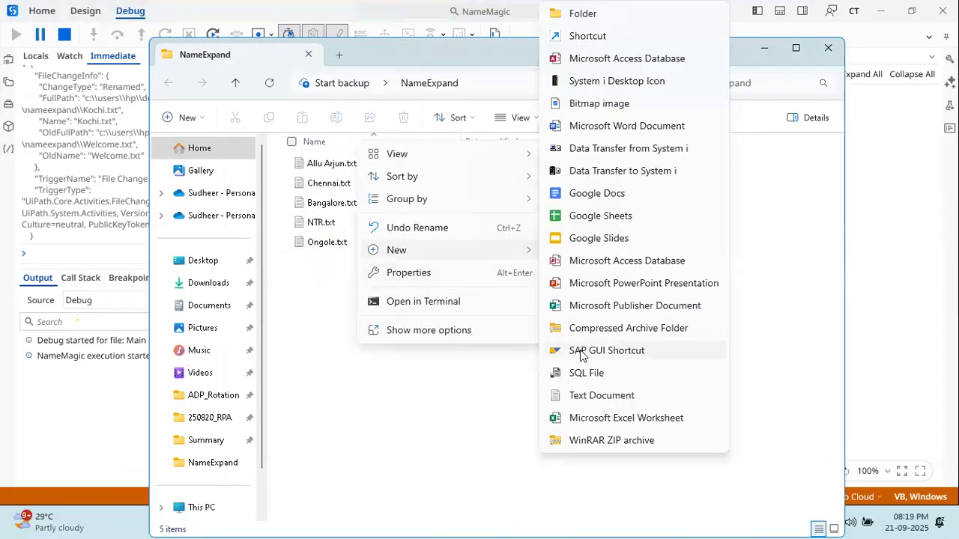
click(596, 401)
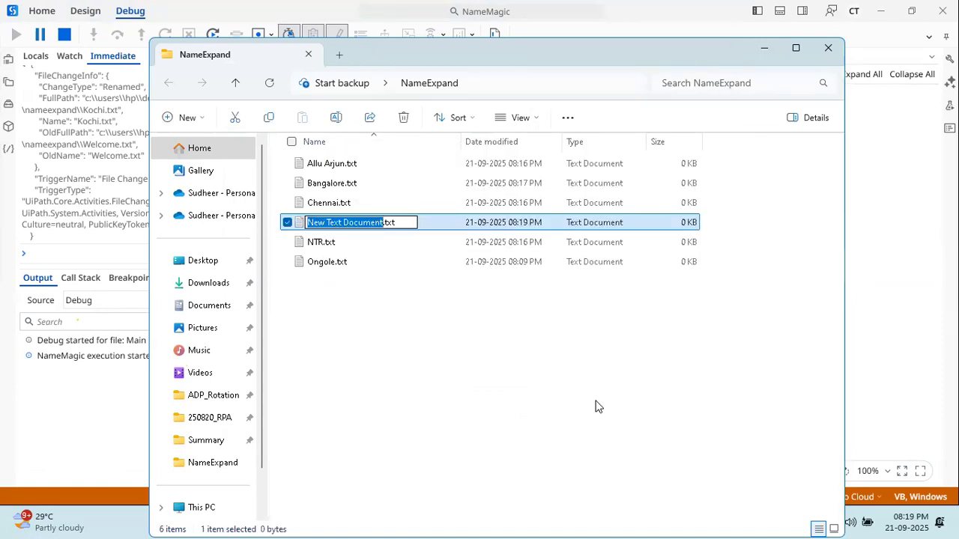
text(Sathya na)
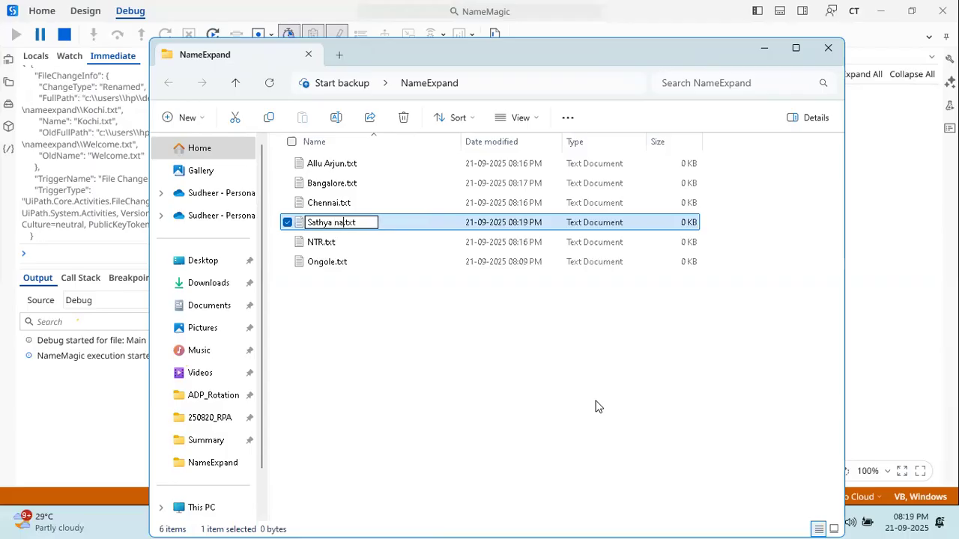
key(BackSpace)
key(BackSpace)
text(N)
key(BackSpace)
key(BackSpace)
key(BackSpace)
key(BackSpace)
key(BackSpace)
key(BackSpace)
key(BackSpace)
key(BackSpace)
- Name the new text document Microsoft.txt to fire the file change trigger
text(Mi)
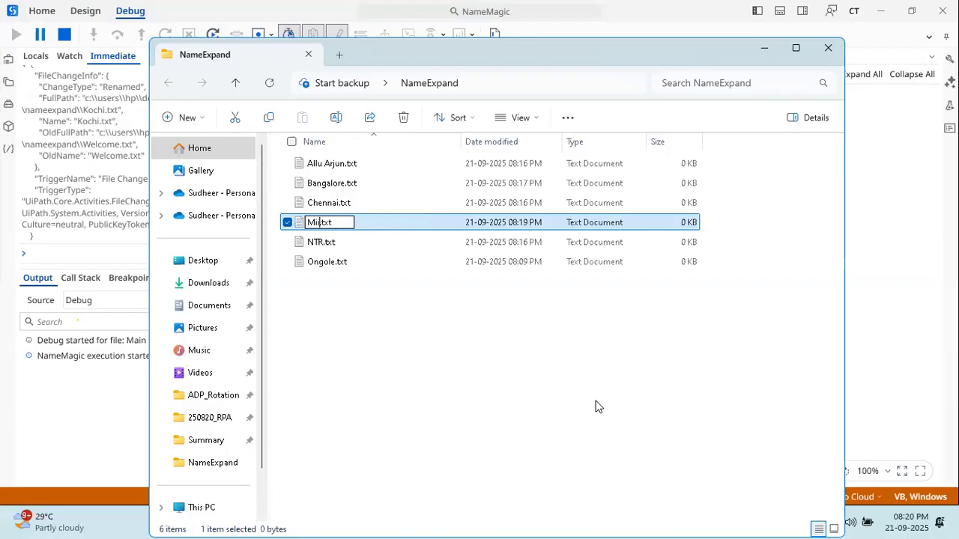
text(crosoft)
key(Return)
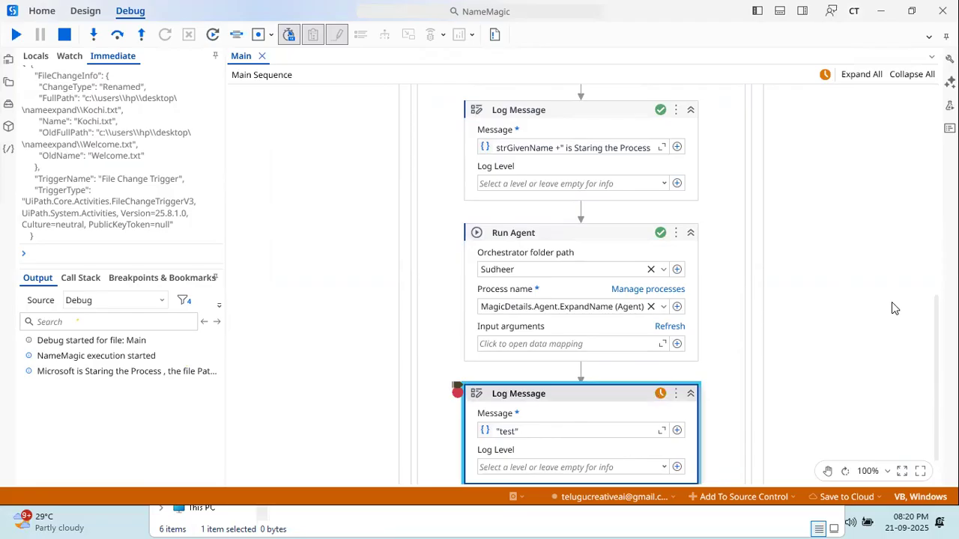
- Show the Run Agent activity's properties at the breakpoint to check its output arguments variable
click(608, 237)
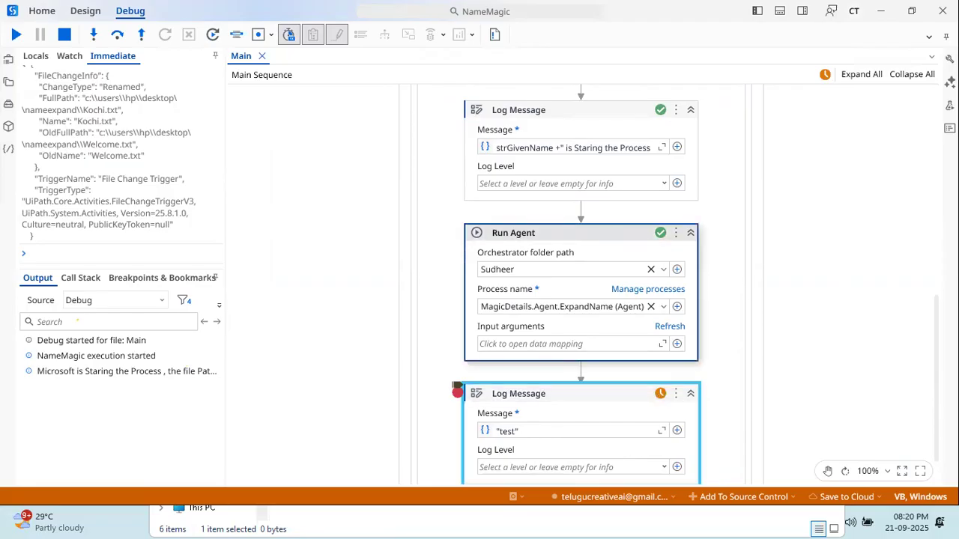
click(950, 81)
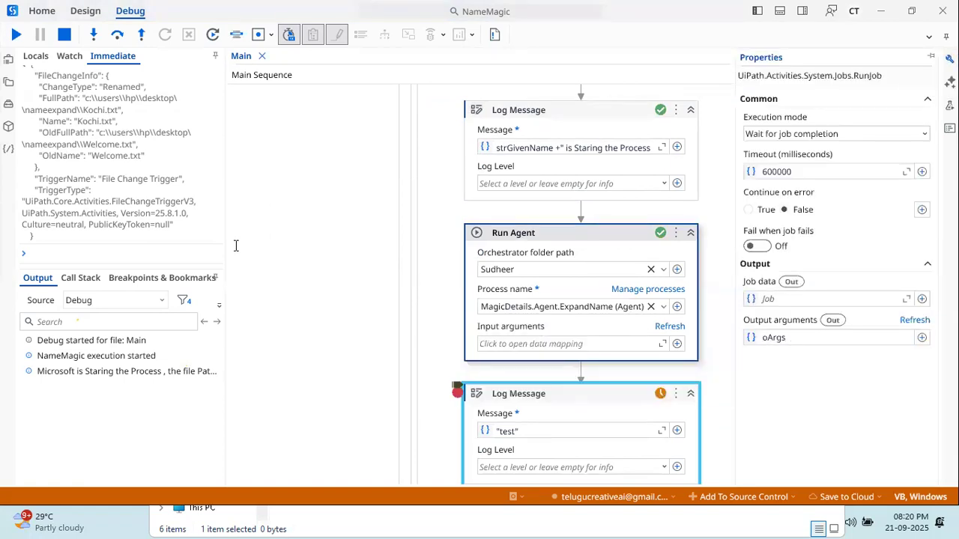
- Evaluate oArgs at the breakpoint and examine the returned Details property against the earlier debug results
click(156, 254)
text(oArgs)
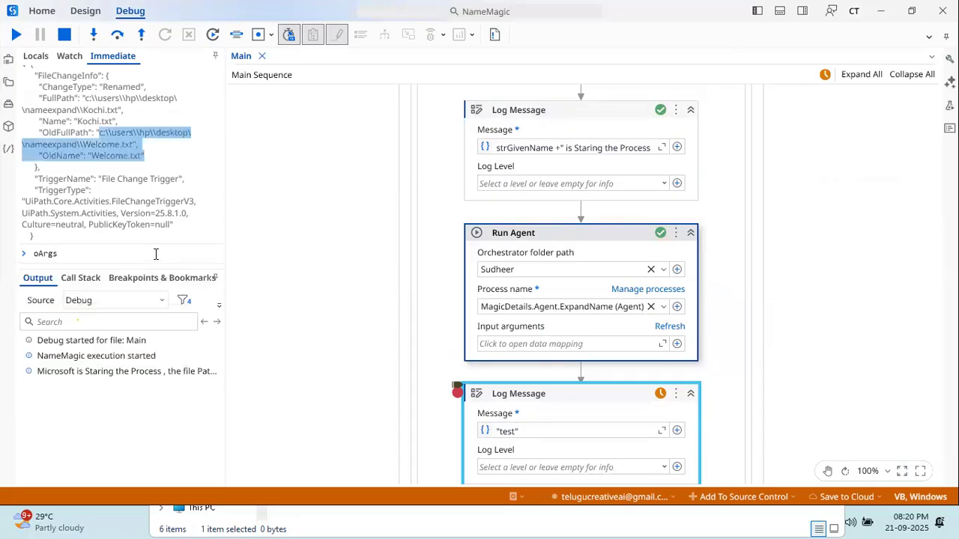
key(Return)
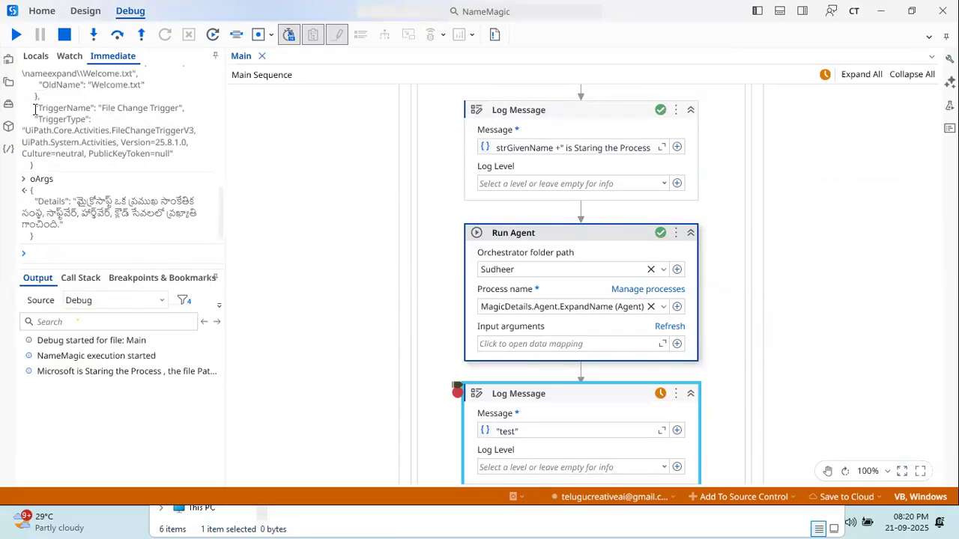
scroll(34, 109, up, 3)
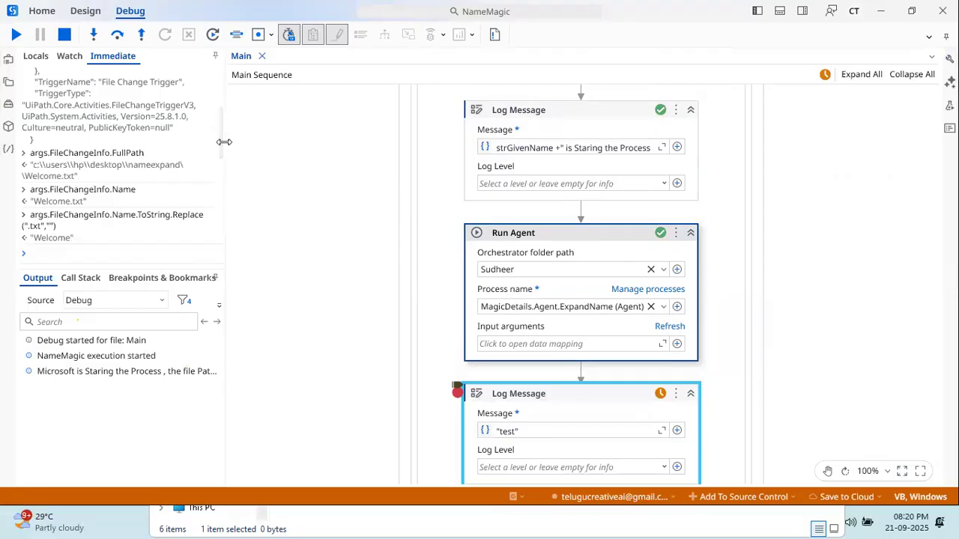
drag(219, 142, 221, 174)
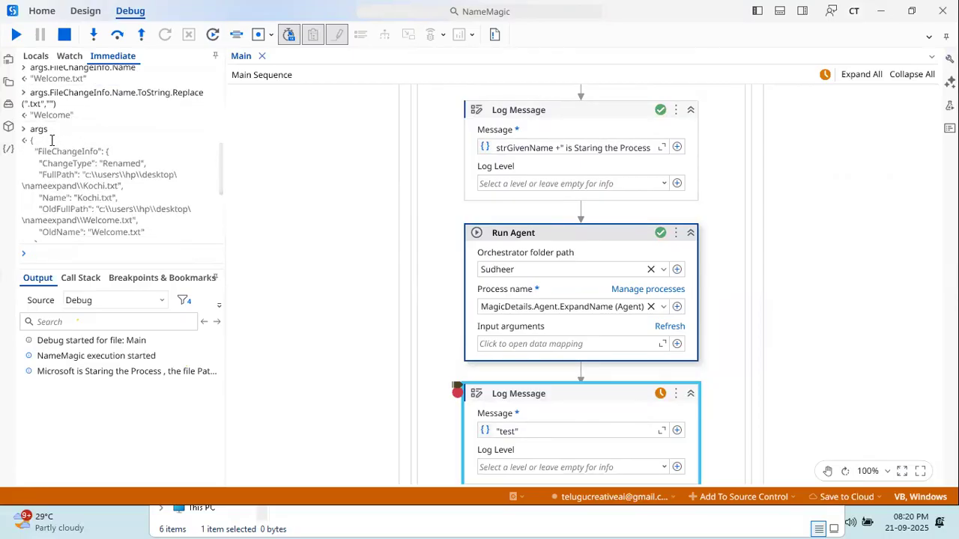
drag(221, 169, 220, 215)
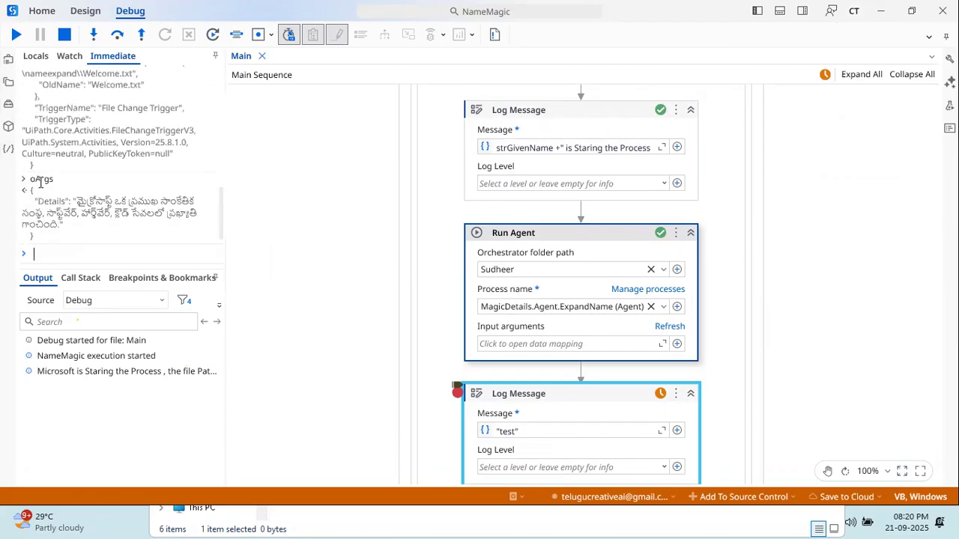
drag(32, 178, 74, 257)
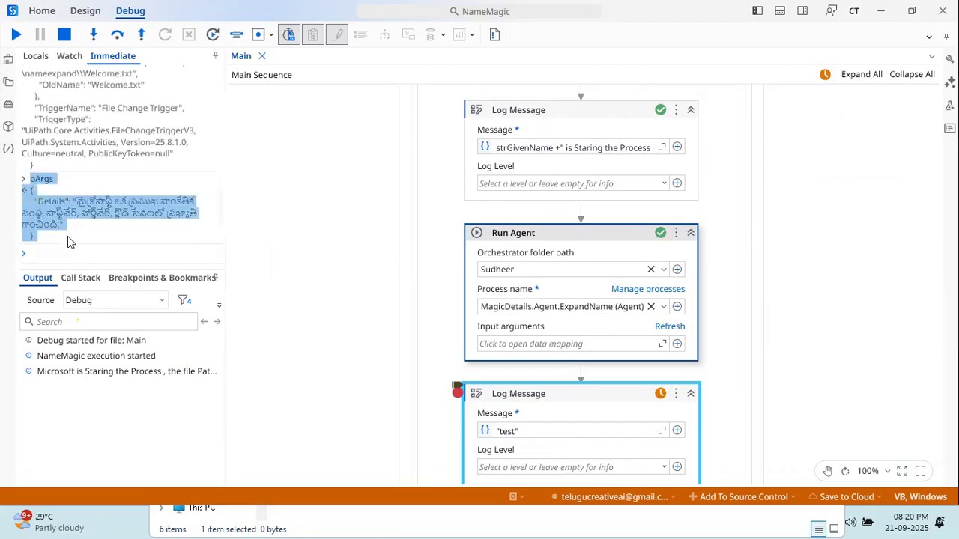
click(47, 184)
double_click(51, 202)
- Switch to the ExpandName agent in the browser, check its output property name, and return to the paused workflow
click(466, 522)
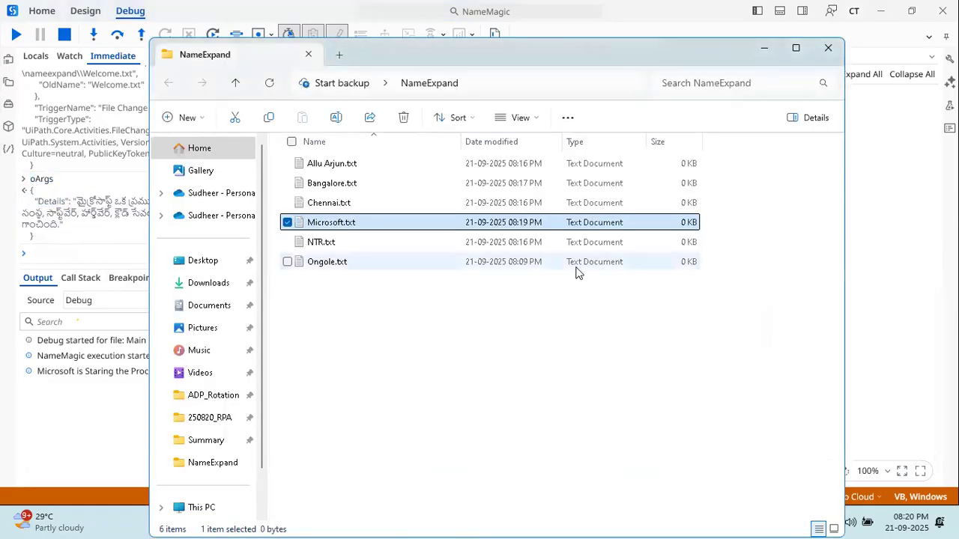
key(alt+Tab)
key(alt+Tab)
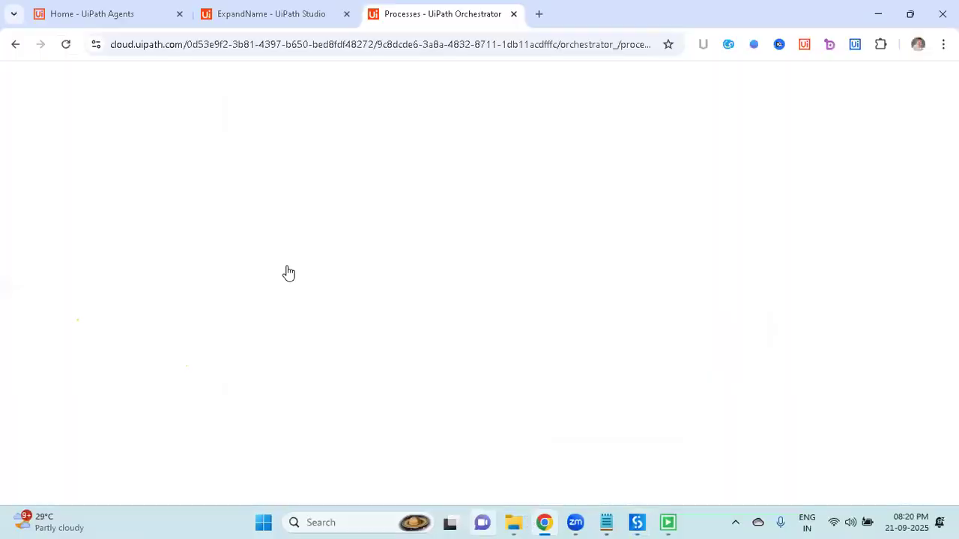
key(ctrl+shift+Tab)
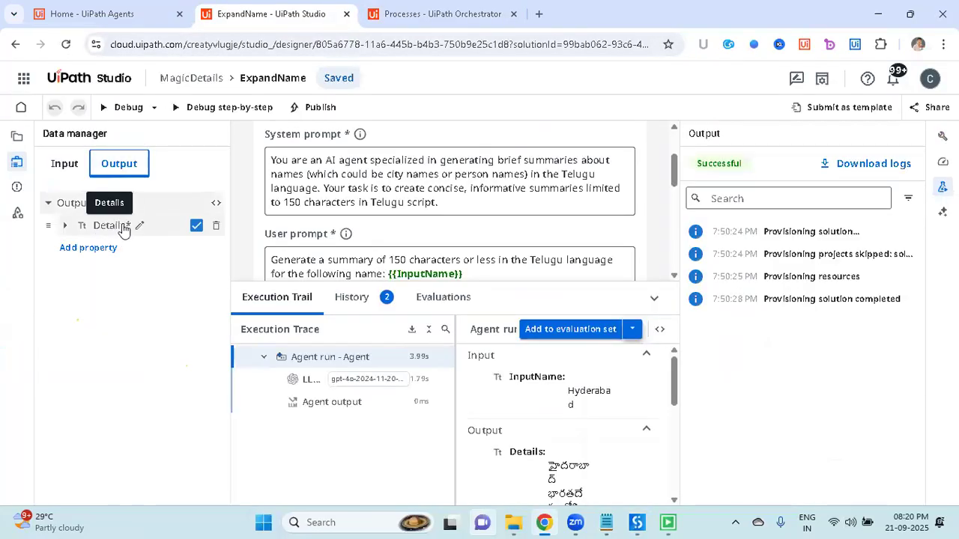
click(635, 522)
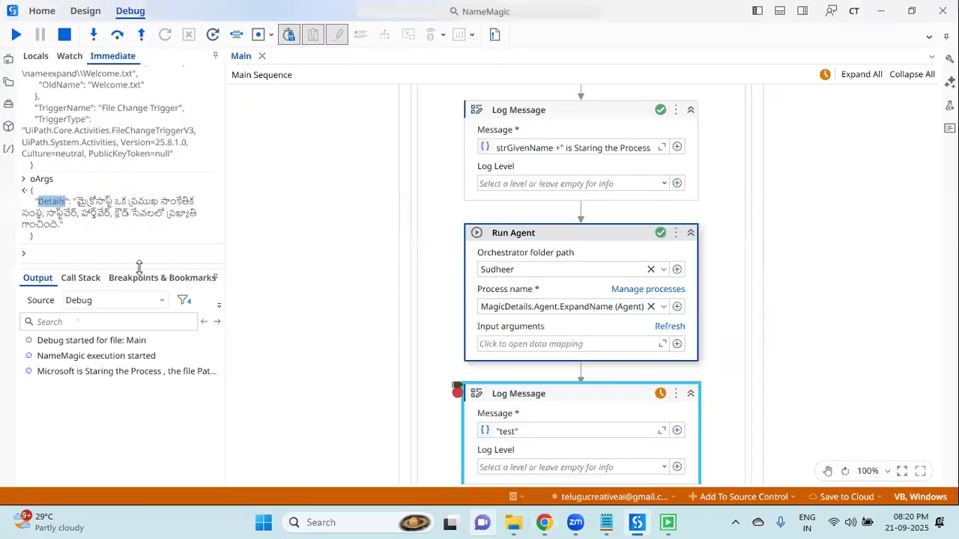
- Evaluate oArgs.Details at the breakpoint to read only the agent's summary text
click(66, 257)
text(oArgs.de)
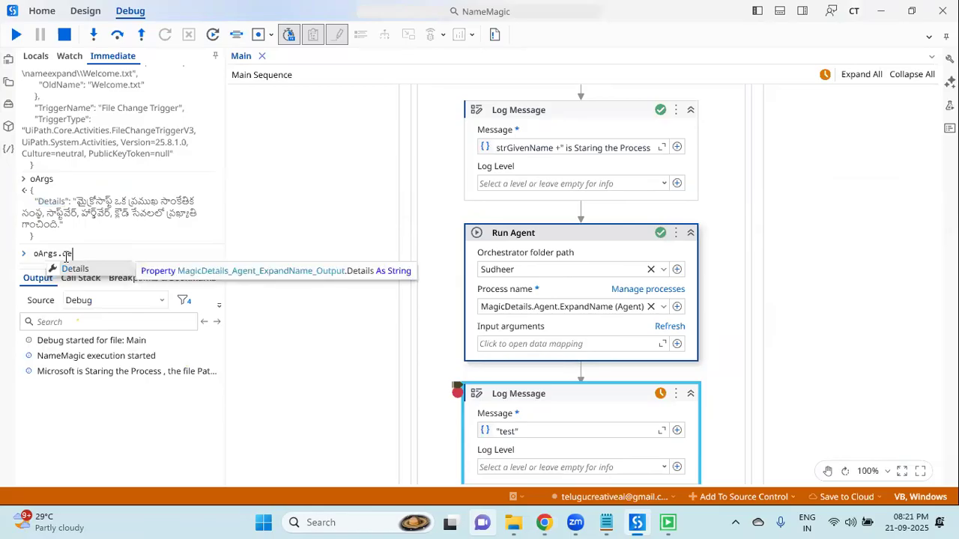
key(Tab)
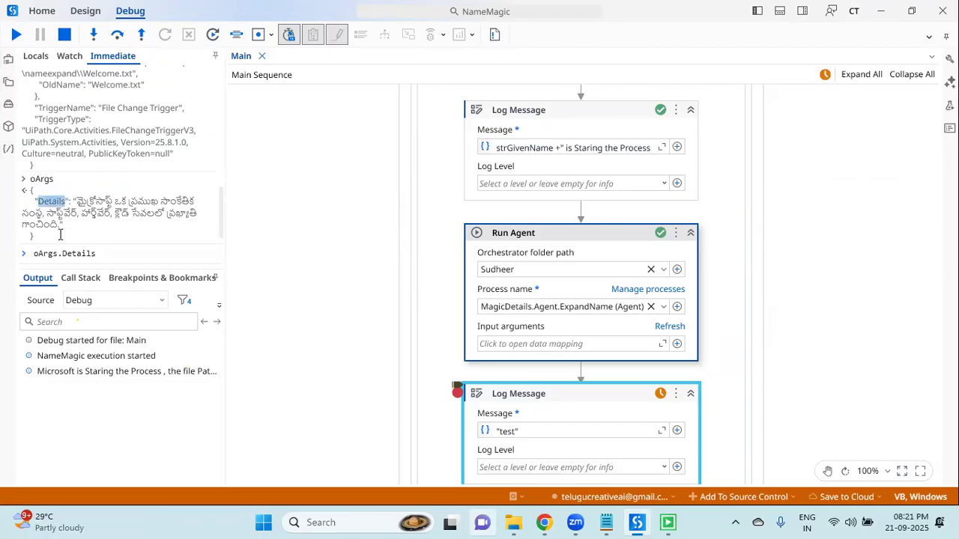
key(Return)
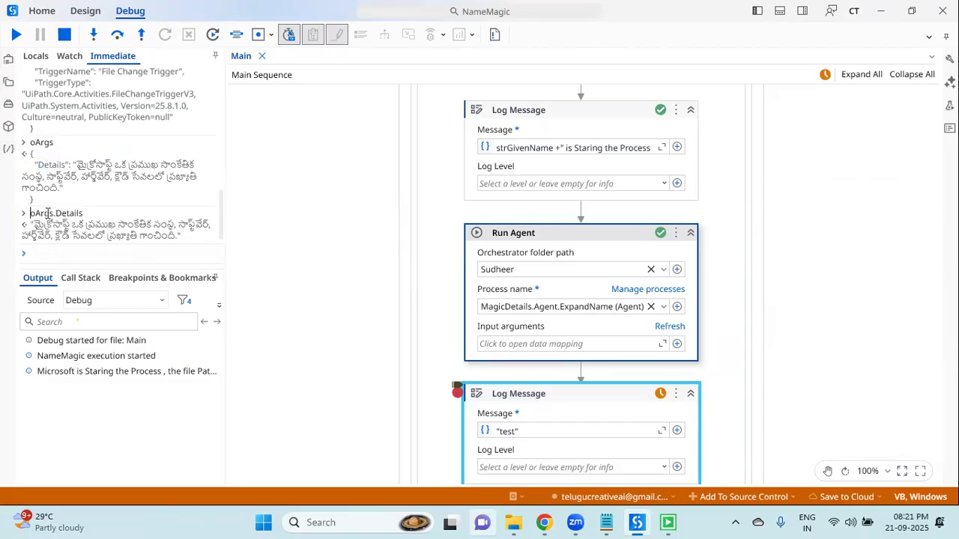
drag(30, 213, 83, 211)
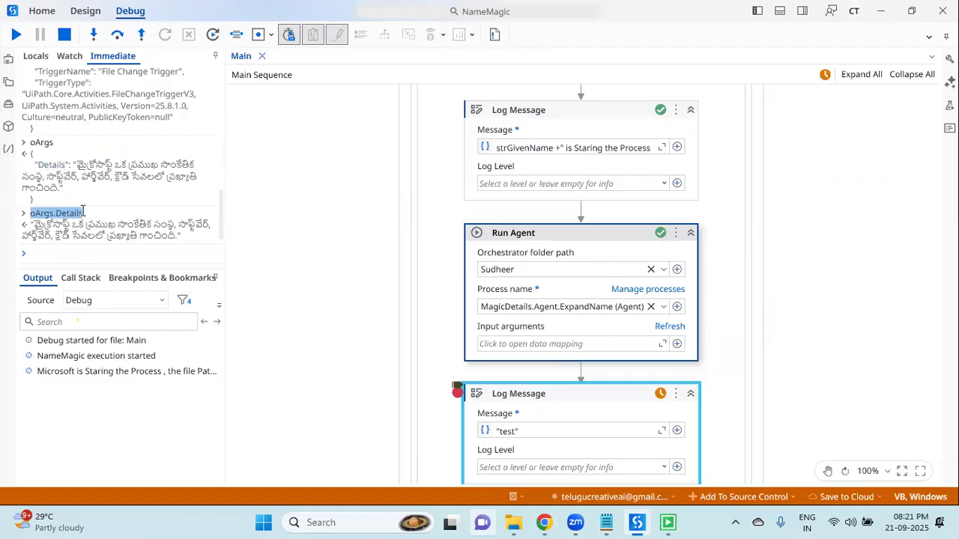
- Stop debugging and add an Assign activity directly after Run Agent
click(64, 35)
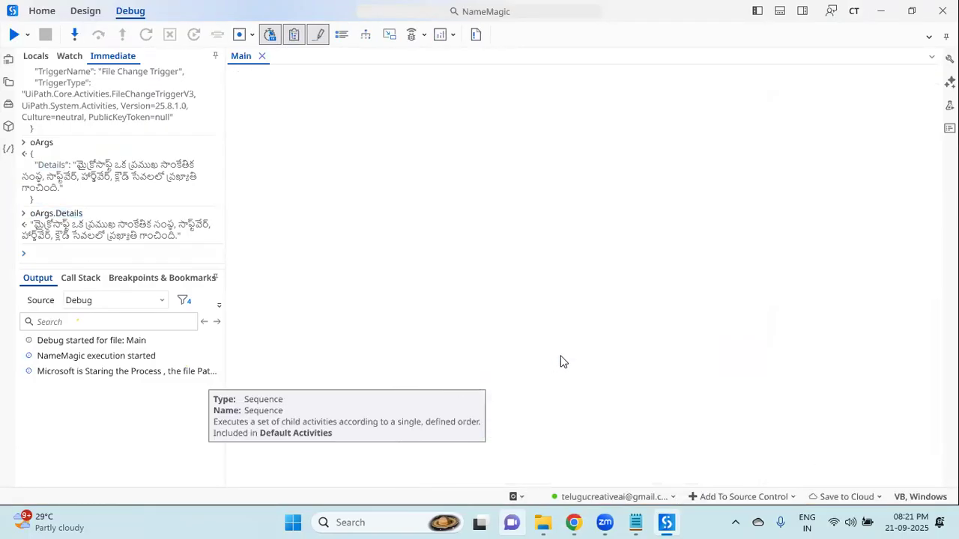
click(477, 370)
text(ass)
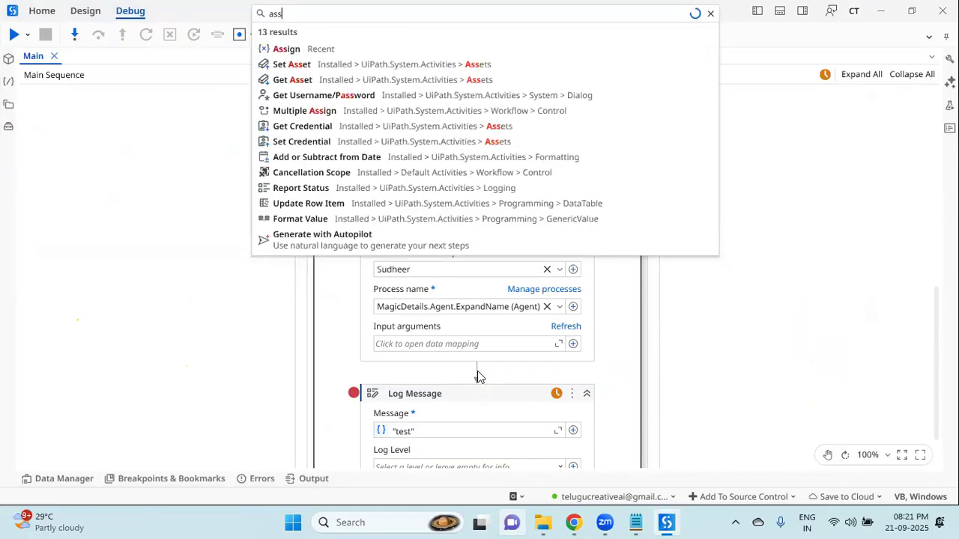
key(Return)
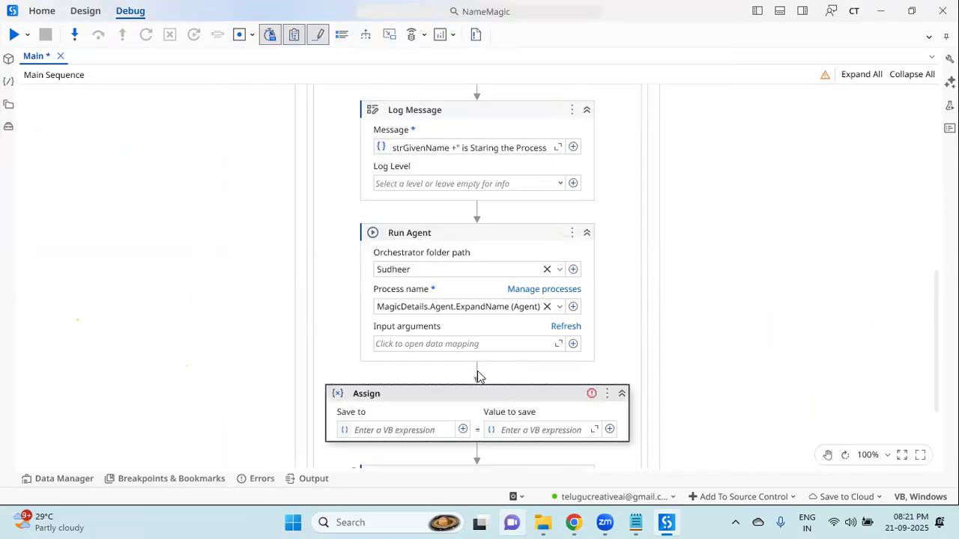
- Set the new Assign to save oArgs.Details into a new variable named strOuputDetails
click(411, 428)
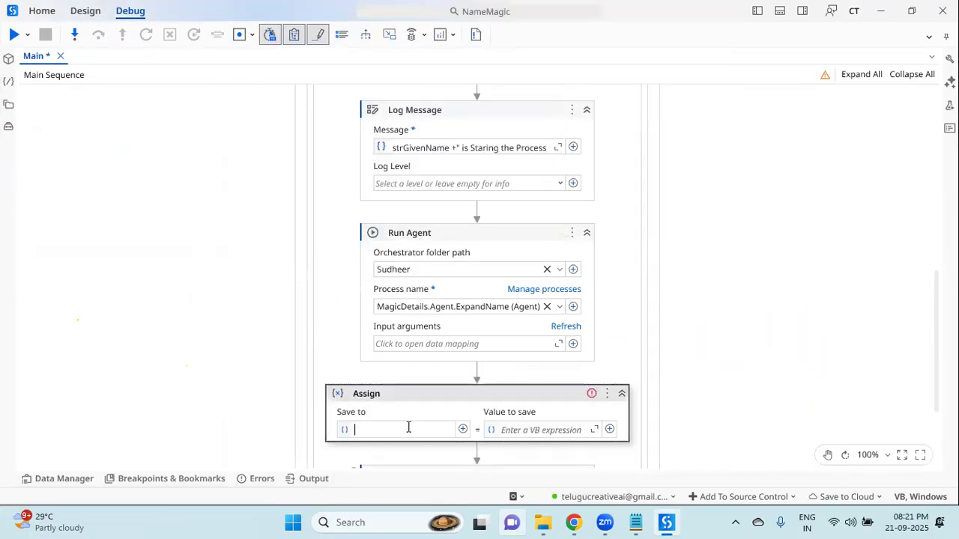
key(ctrl+k)
text(strOuputDetails)
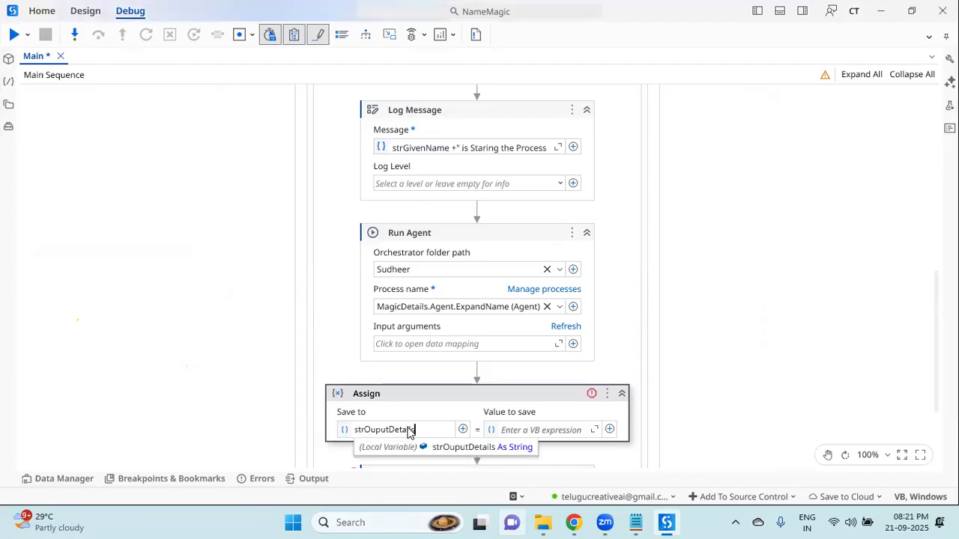
key(Return)
click(519, 431)
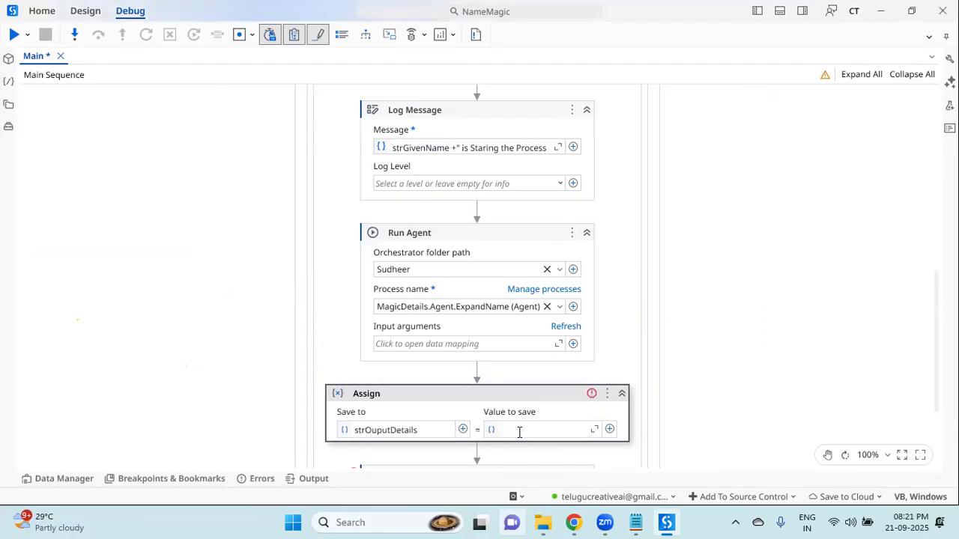
text(oArgs.Details)
click(500, 236)
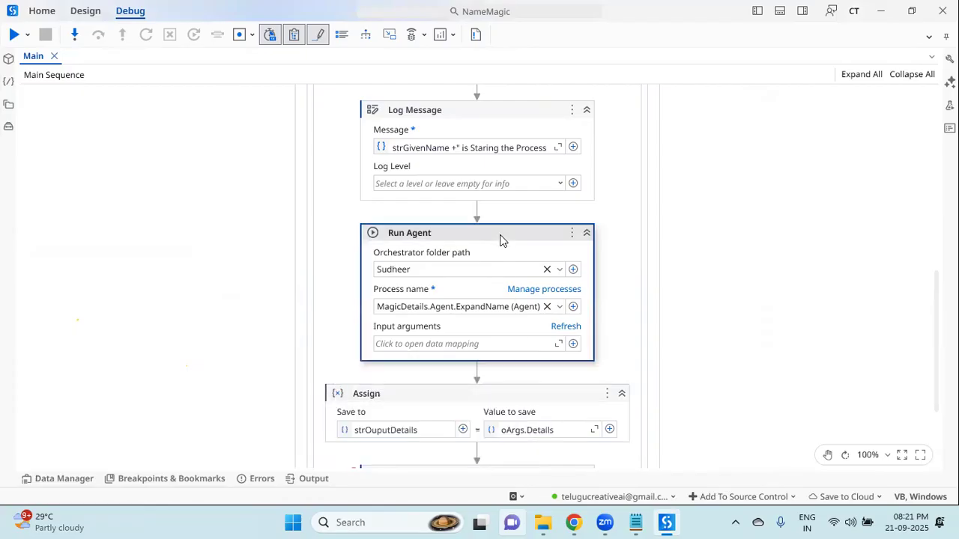
click(546, 403)
scroll(545, 404, down, 2)
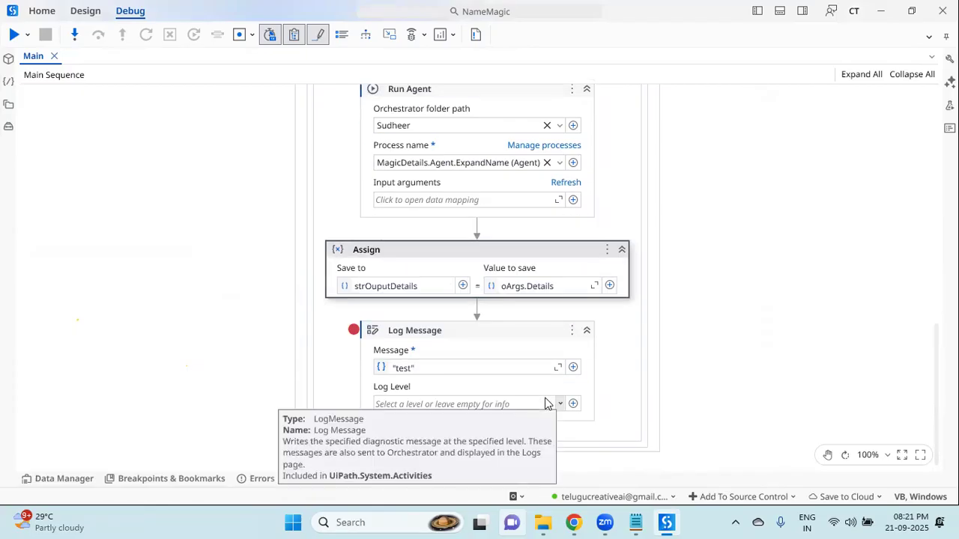
- Switch to the Notepad notes, review the requirement to write the agent output into the current file, and return to the workflow
click(635, 522)
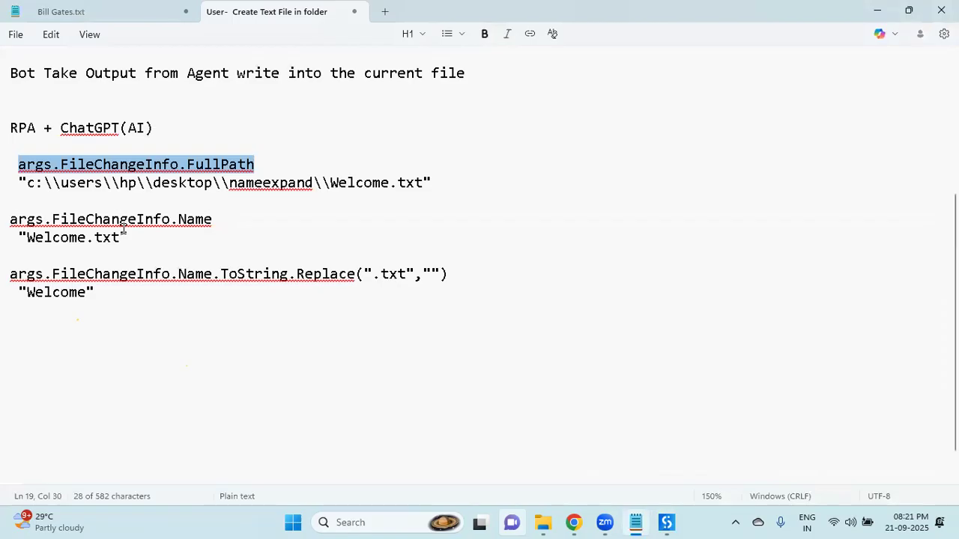
scroll(123, 229, up, 5)
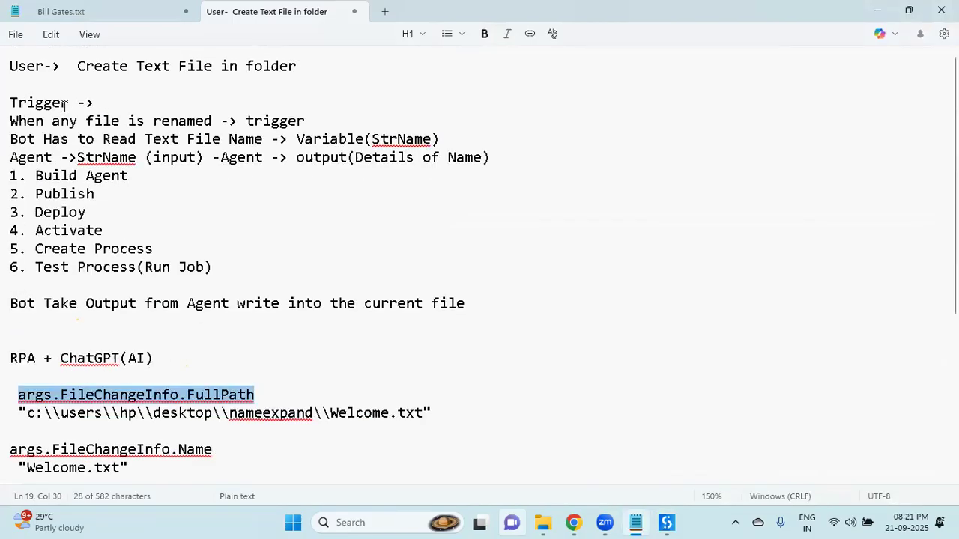
drag(52, 305, 484, 307)
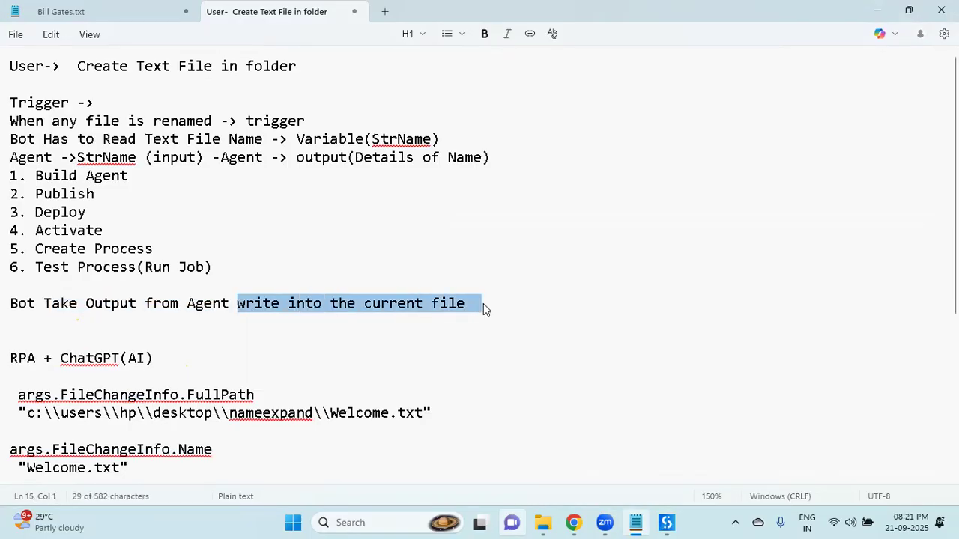
click(667, 522)
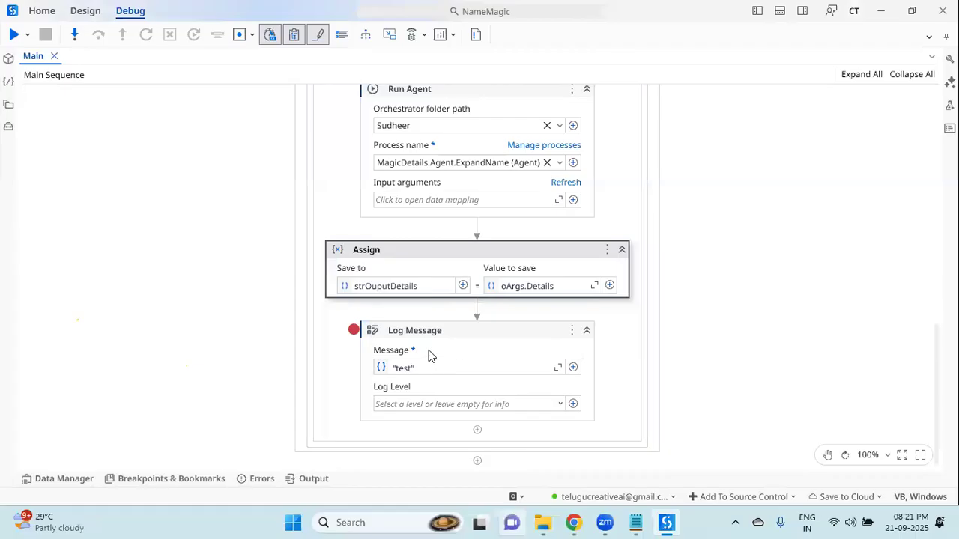
- Insert a Write Text File activity between the strOuputDetails Assign and the "test" Log Message
click(477, 308)
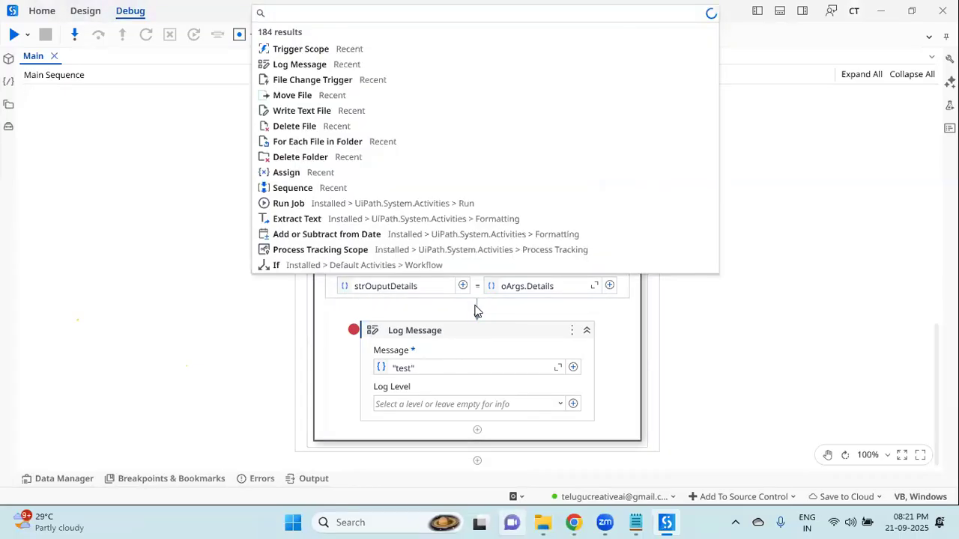
text(write text file)
click(350, 48)
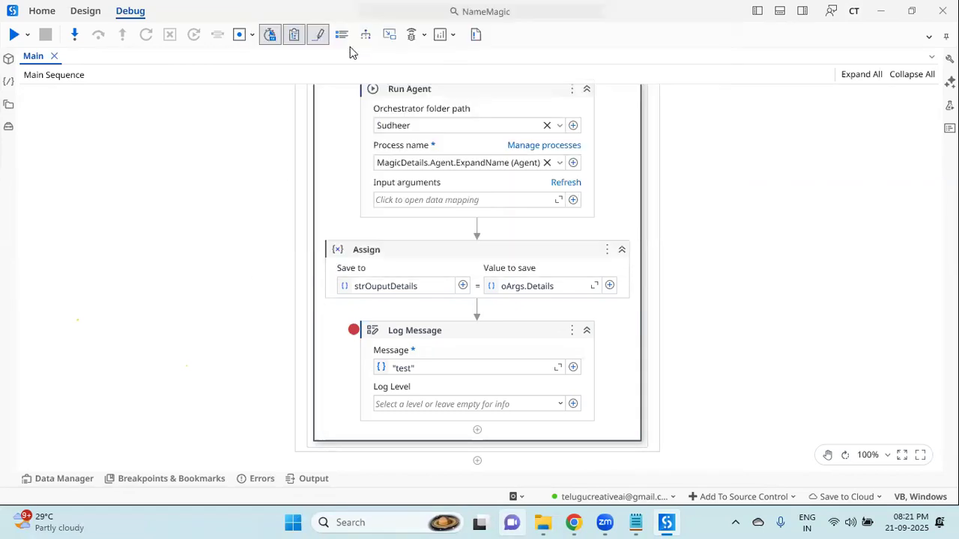
- Set the Write Text File activity's text to strOuputDetails
click(393, 285)
double_click(384, 288)
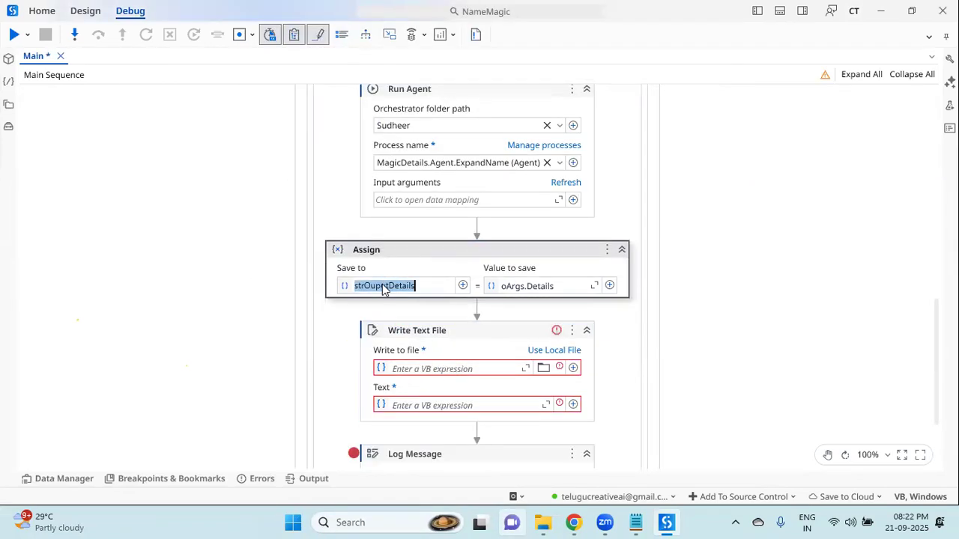
click(421, 368)
click(423, 406)
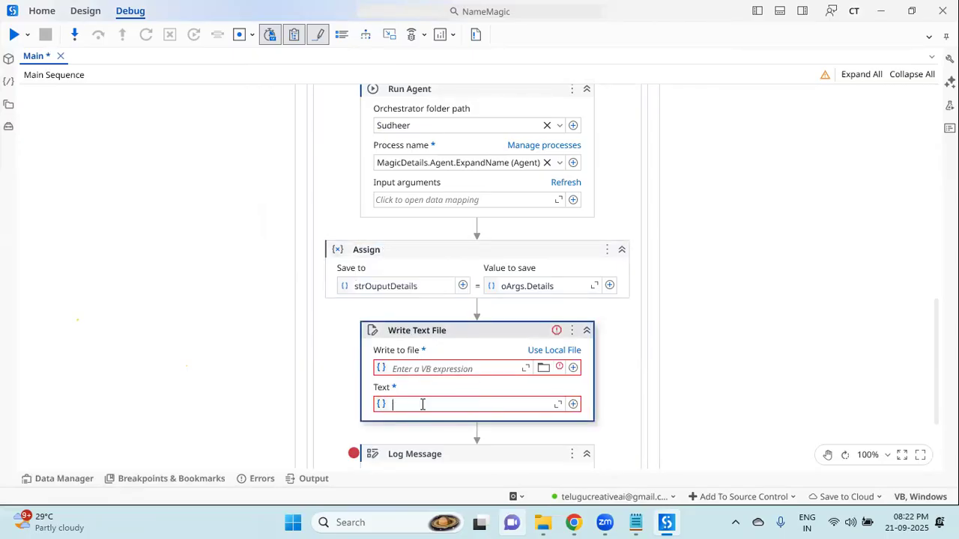
text(strOuputDetails)
- Set the Write Text File activity's target file to the strGivenFilePath variable, copied from the second Assign
click(439, 367)
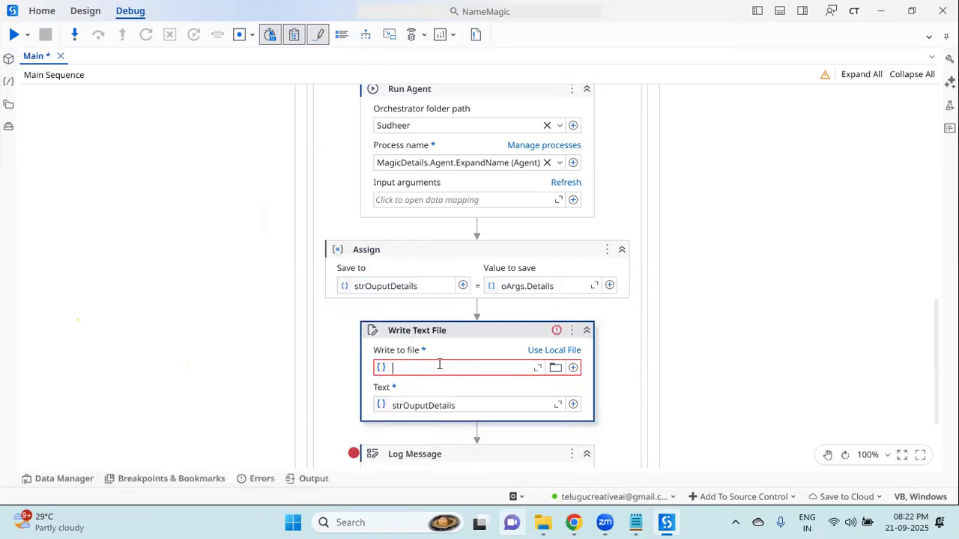
scroll(351, 192, up, 5)
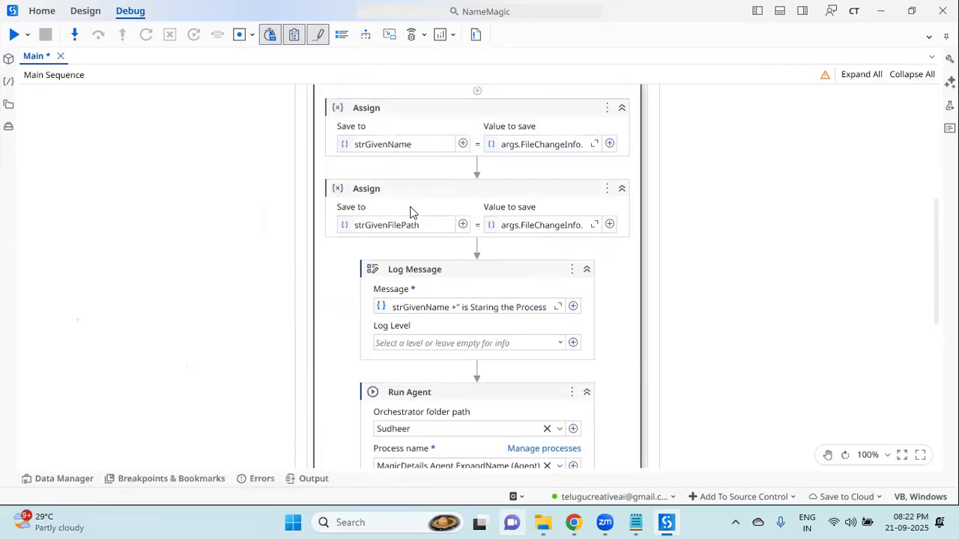
click(426, 224)
drag(426, 225, 338, 220)
key(ctrl+c)
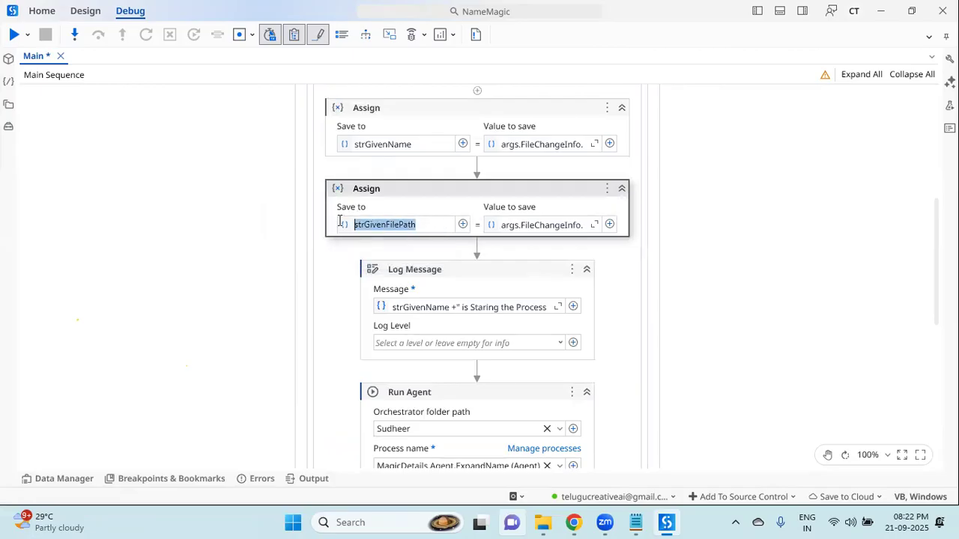
click(340, 282)
scroll(342, 281, down, 5)
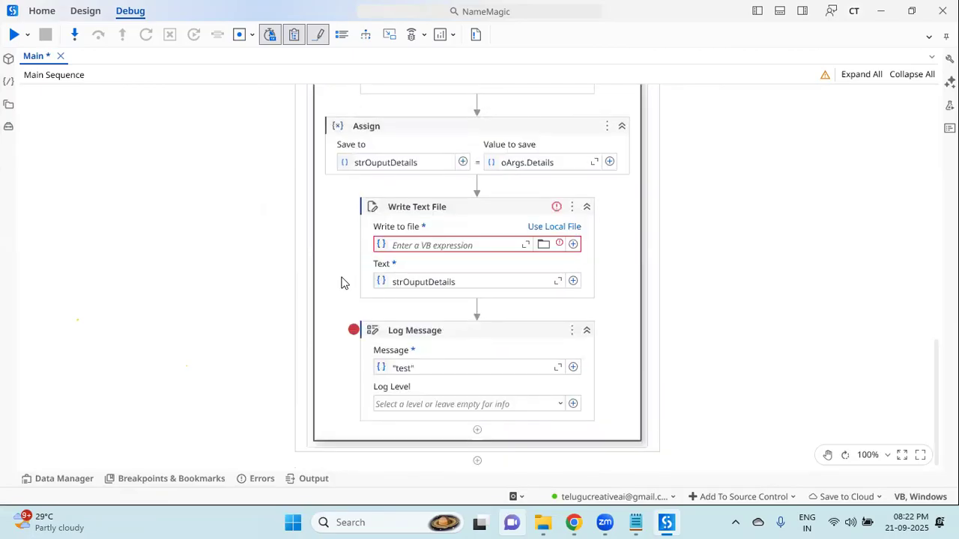
click(416, 404)
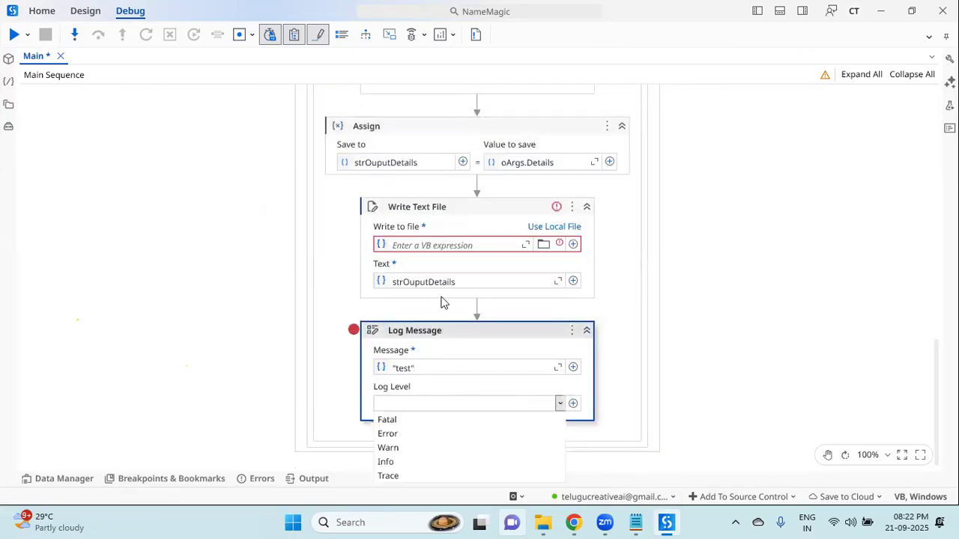
click(436, 253)
key(ctrl+v)
click(330, 215)
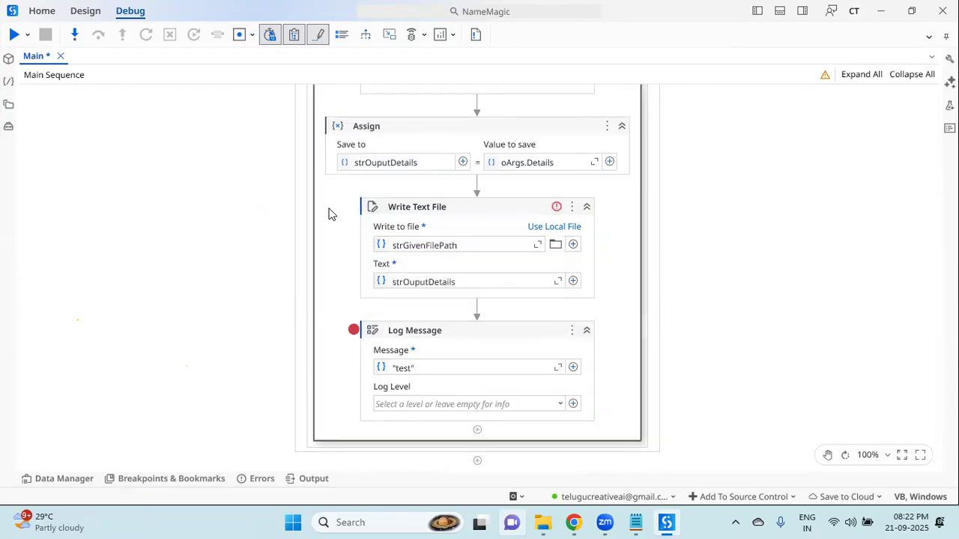
- Save the Main workflow with the configured Write Text File activity
click(85, 10)
click(46, 35)
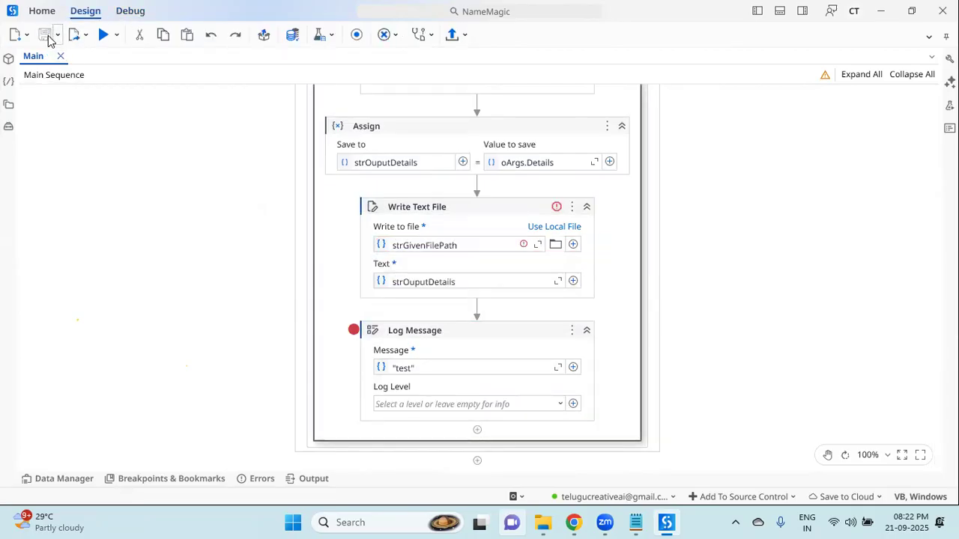
click(248, 246)
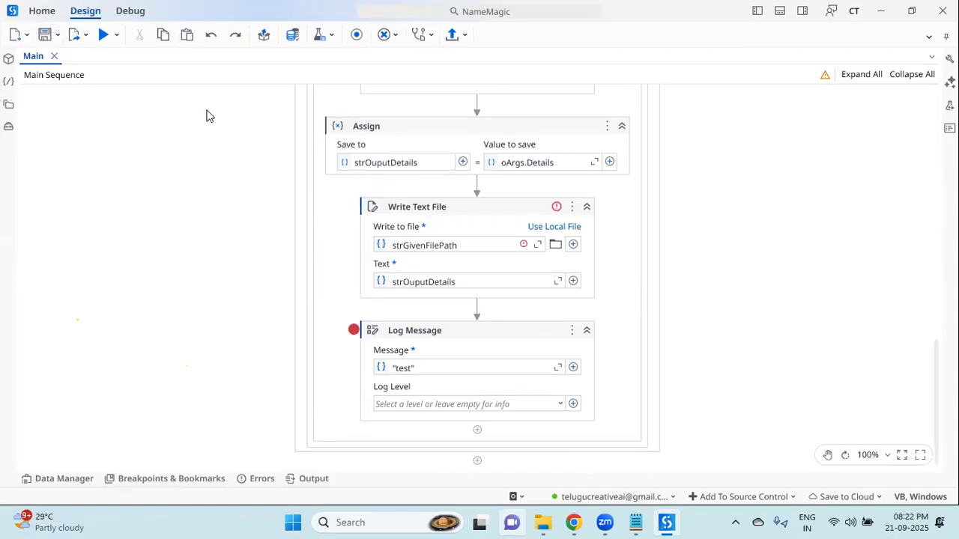
- Remove the breakpoint from the "test" Log Message and run the workflow
click(377, 330)
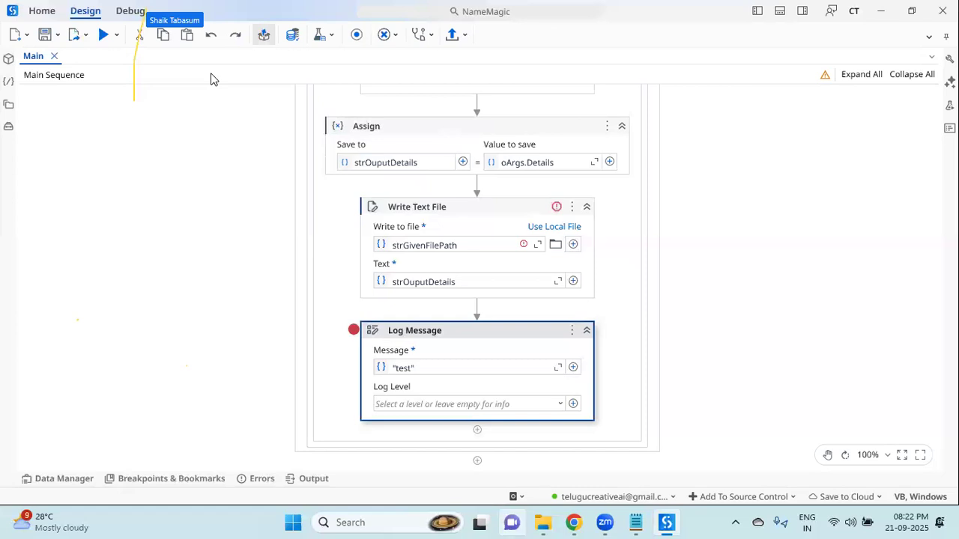
right_click(405, 332)
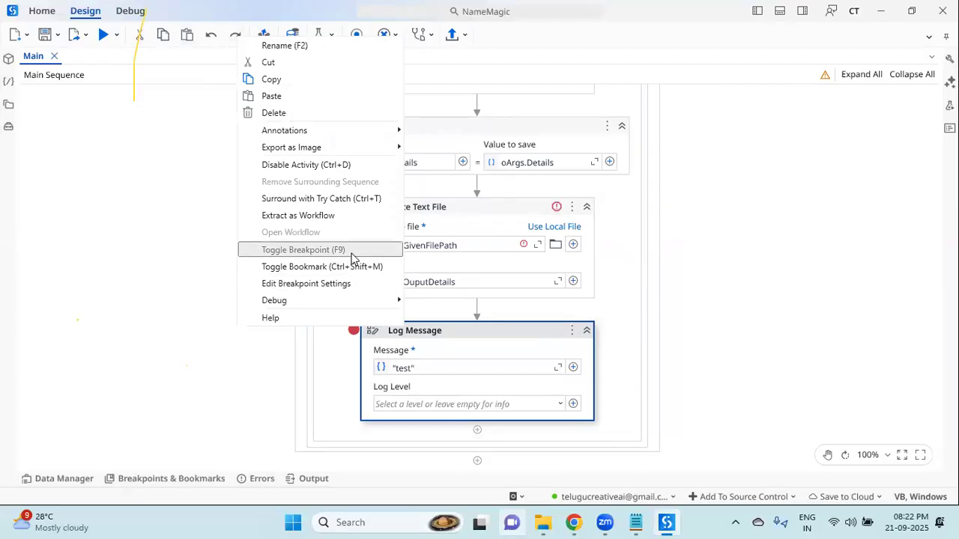
click(354, 250)
right_click(414, 333)
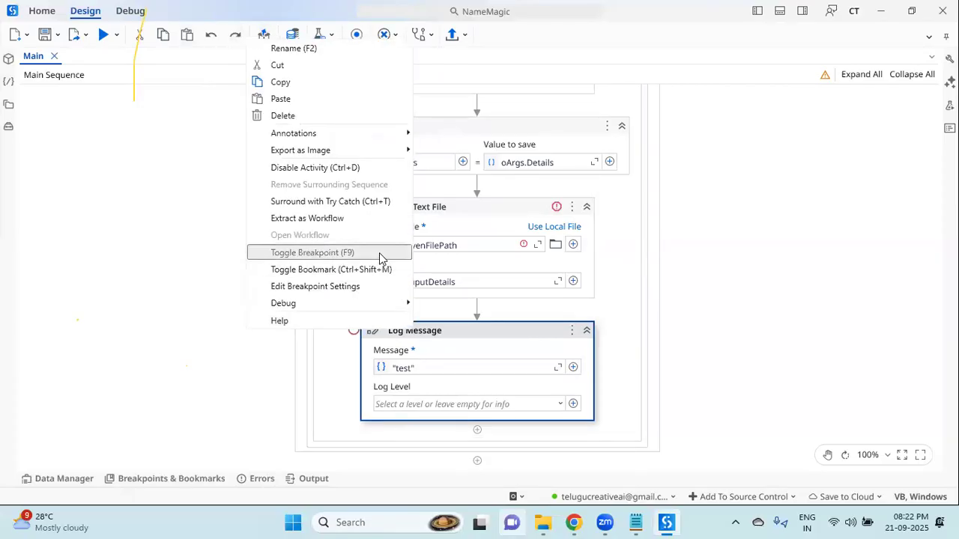
click(380, 253)
click(116, 38)
click(112, 58)
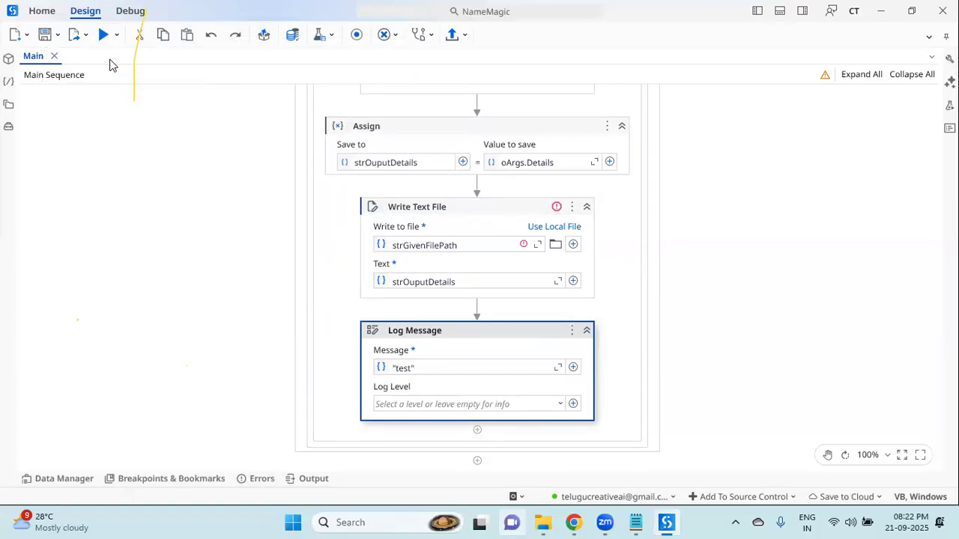
- Switch to the NameExpand folder in File Explorer, and move and resize its window over the workflow
click(555, 522)
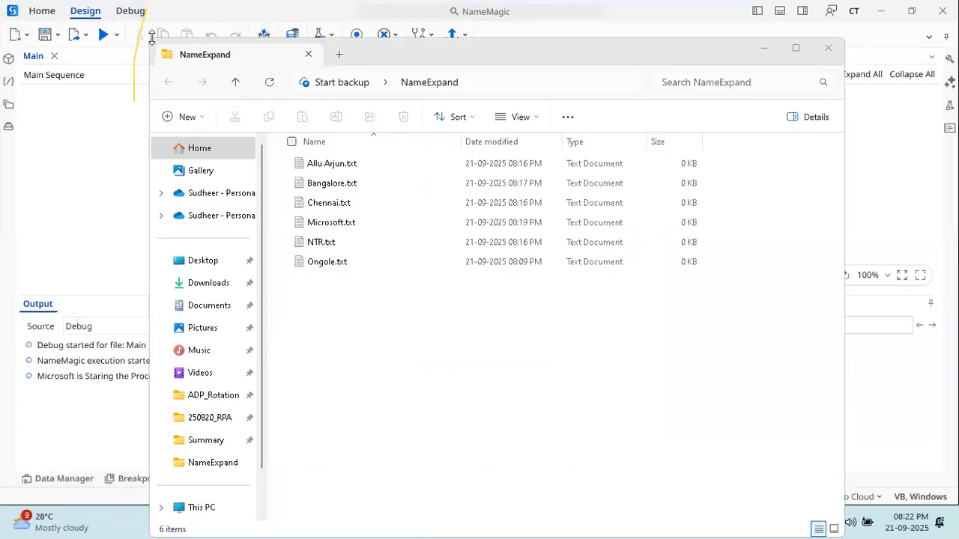
drag(151, 41, 333, 266)
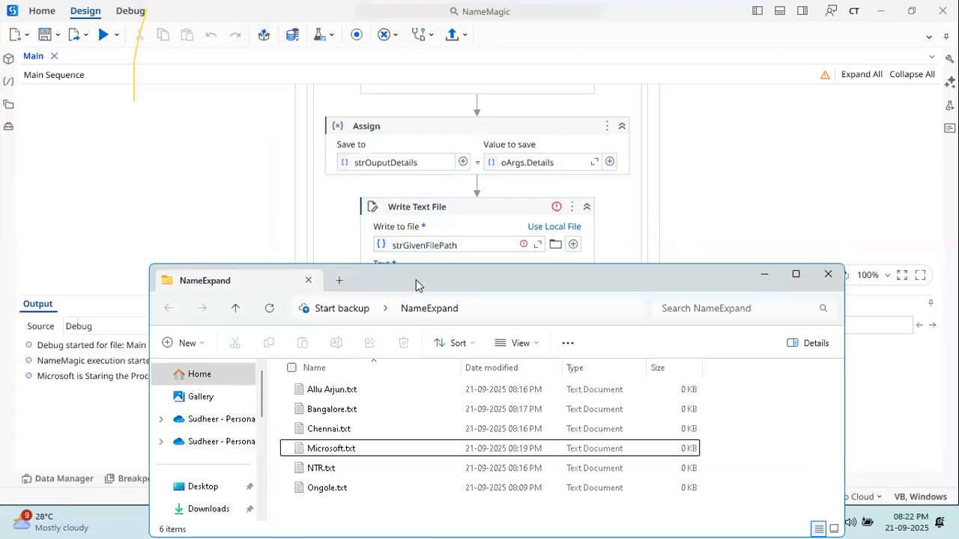
drag(417, 286, 294, 102)
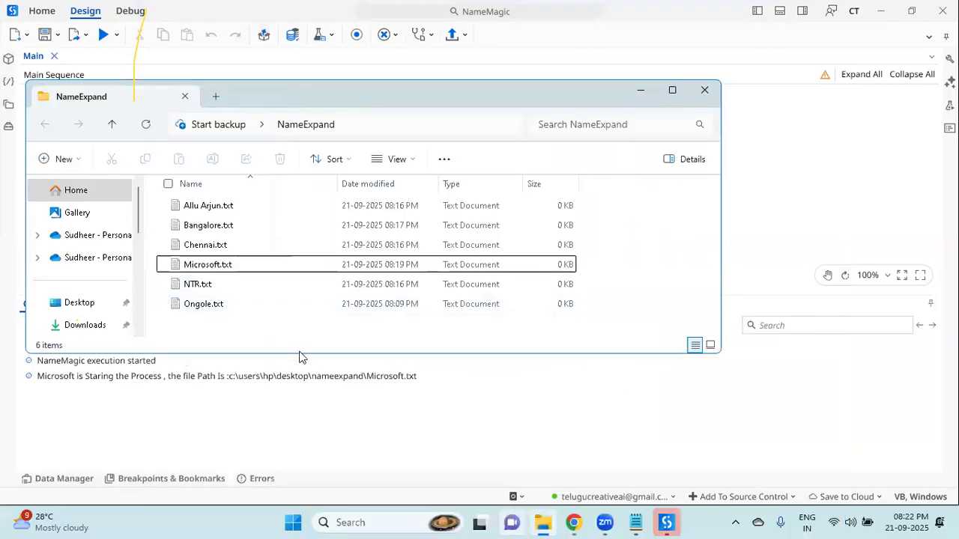
drag(301, 354, 306, 458)
right_click(306, 416)
mouse_move(418, 357)
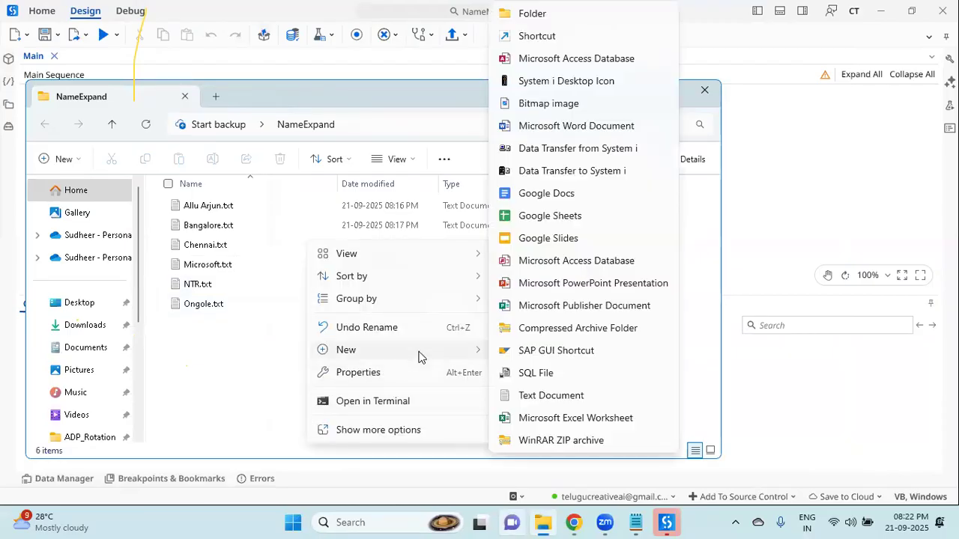
click(254, 381)
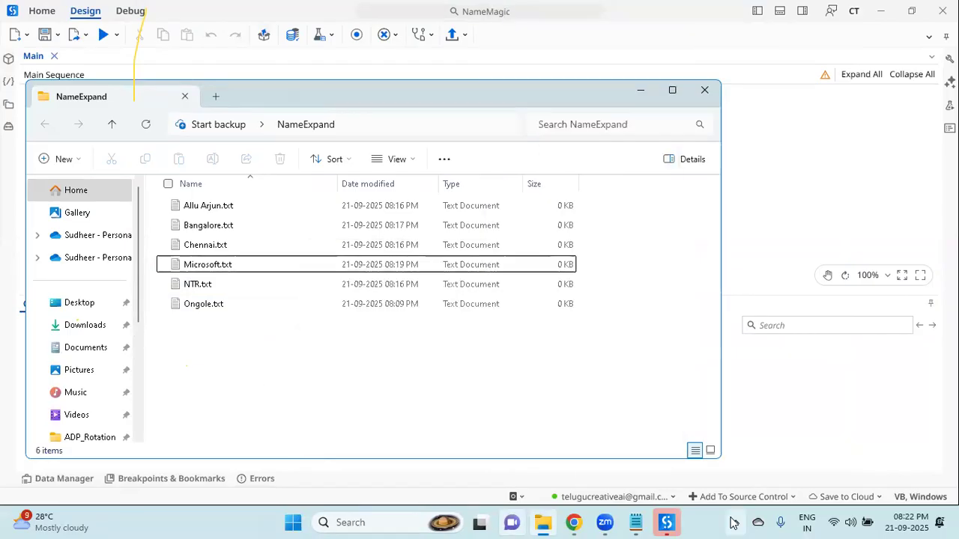
mouse_move(677, 522)
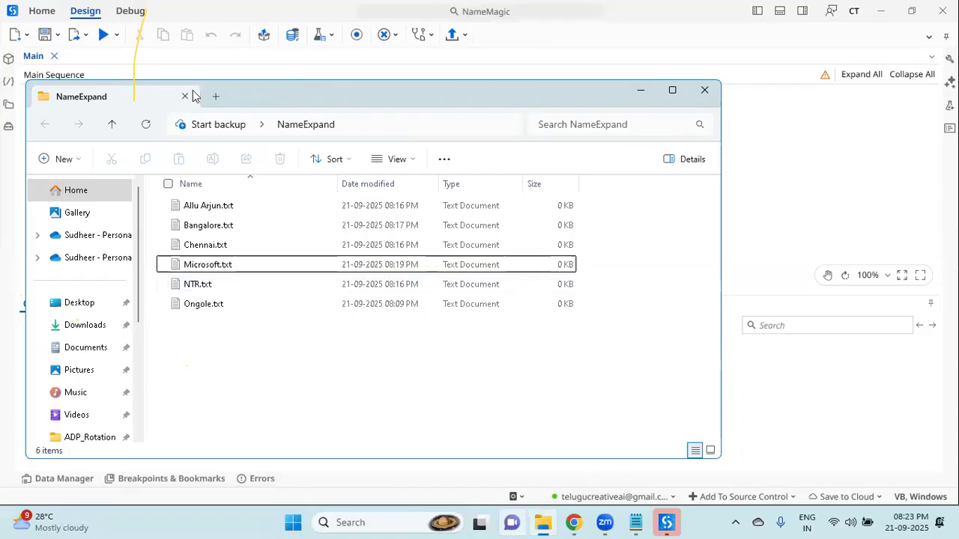
- Run the workflow again and inspect the validation error on the Write Text File activity's target file
click(120, 37)
click(117, 36)
click(112, 56)
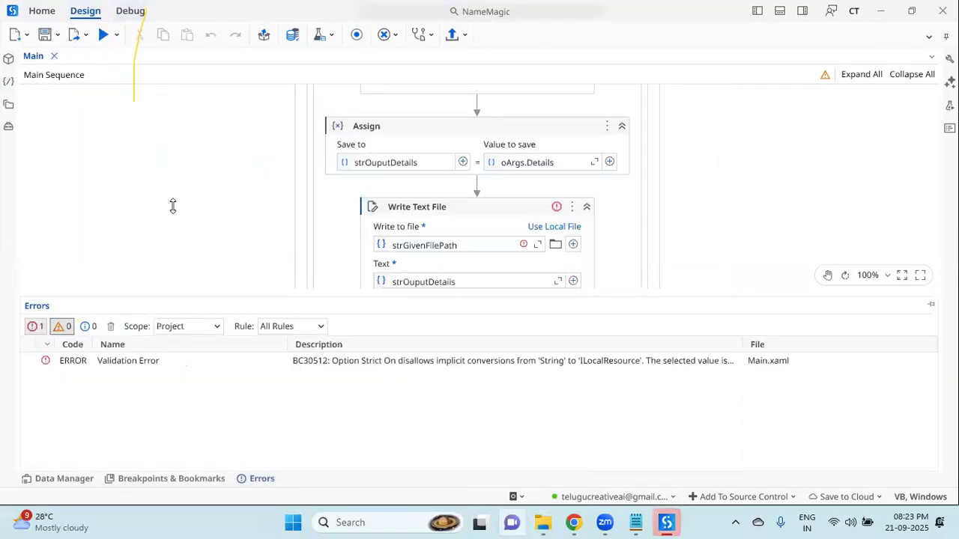
double_click(353, 362)
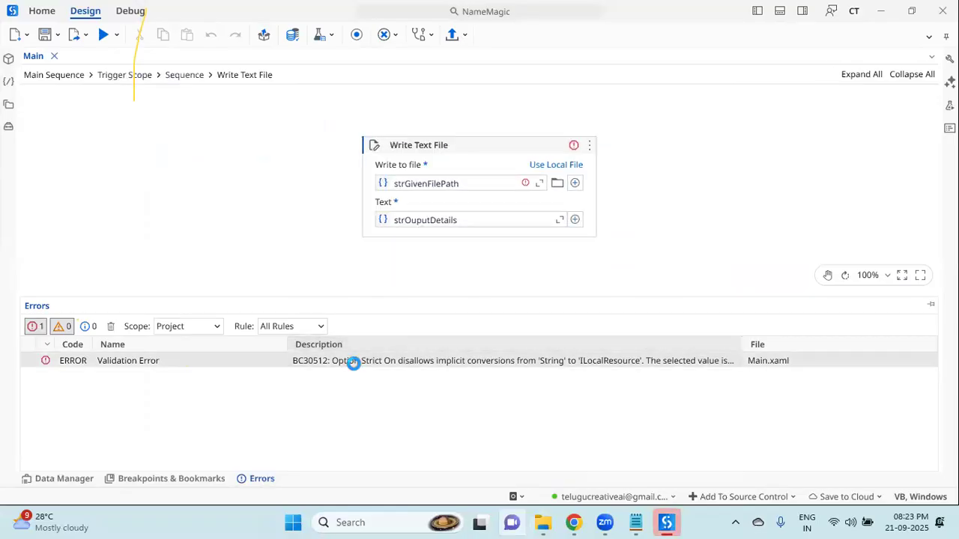
click(470, 185)
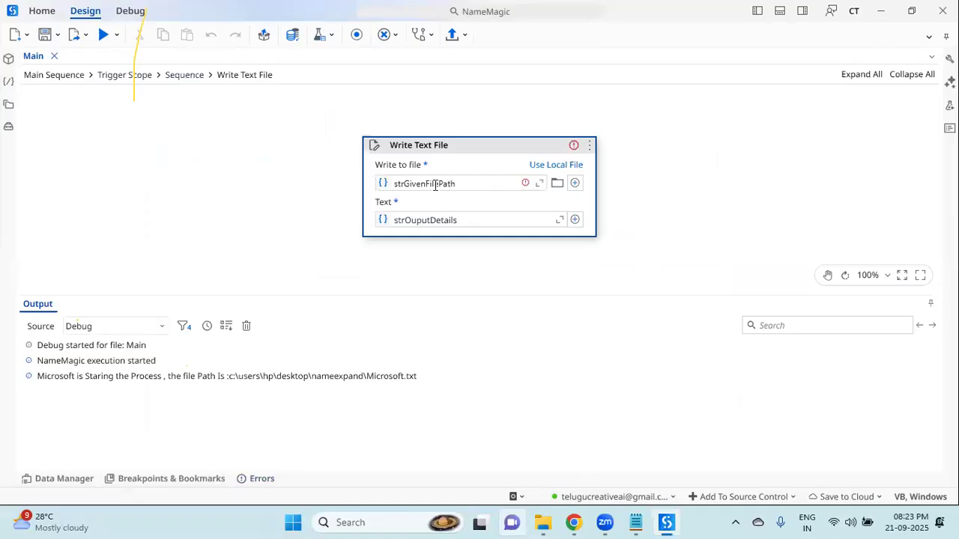
mouse_move(526, 187)
click(930, 303)
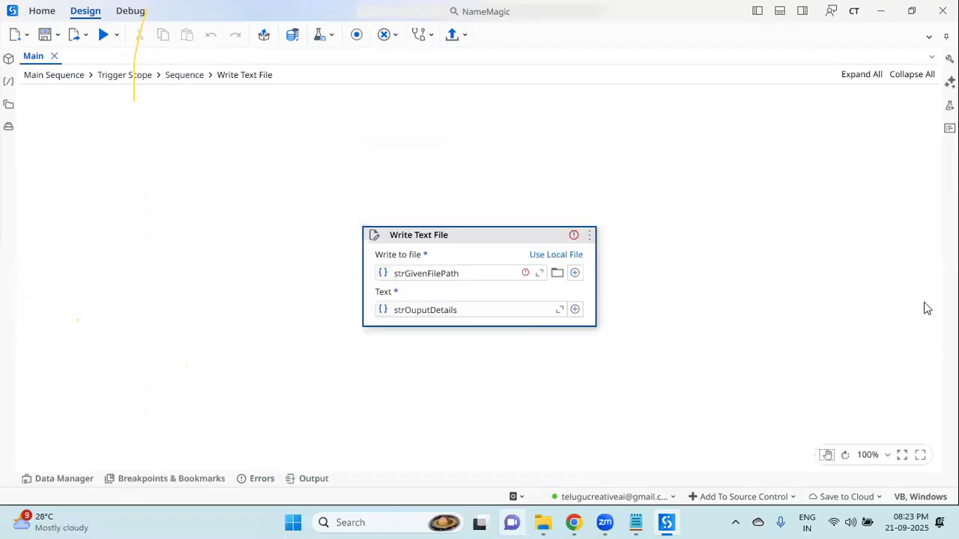
- Return to the Main Sequence and append .ToString to the FullPath value in the strGivenFilePath Assign
click(34, 76)
scroll(376, 299, down, 5)
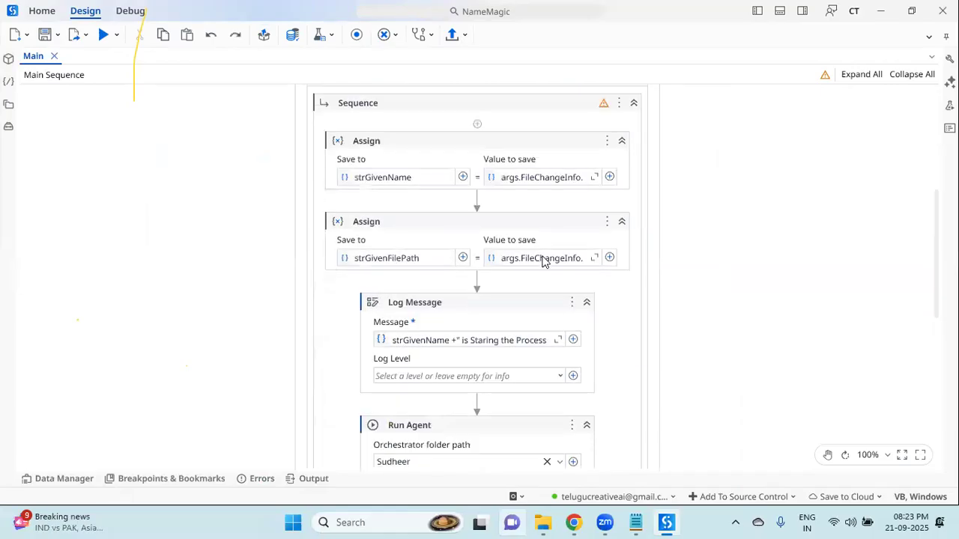
click(544, 258)
key(End)
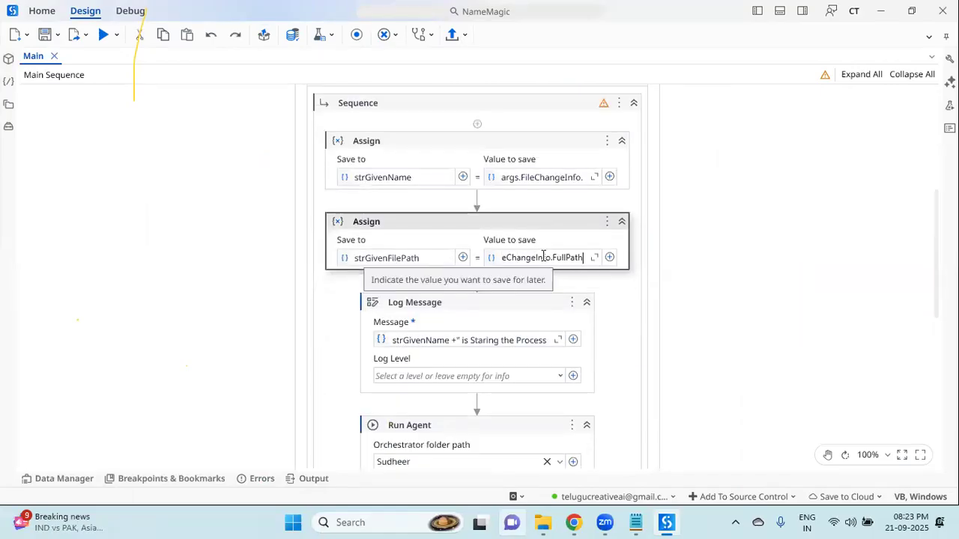
text(.ToString)
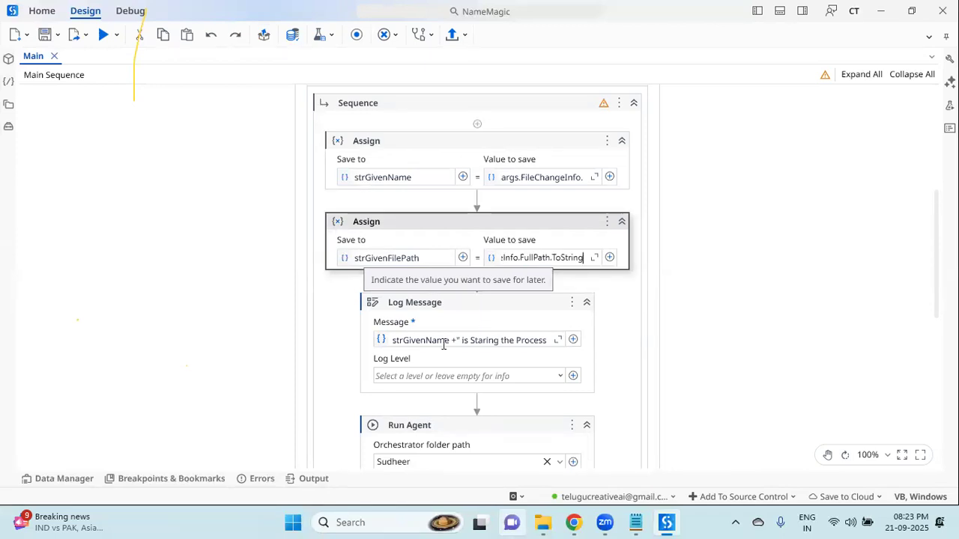
- Change the Write Text File activity's target file to strGivenFilePath.ToString
scroll(338, 340, down, 3)
scroll(338, 340, down, 3)
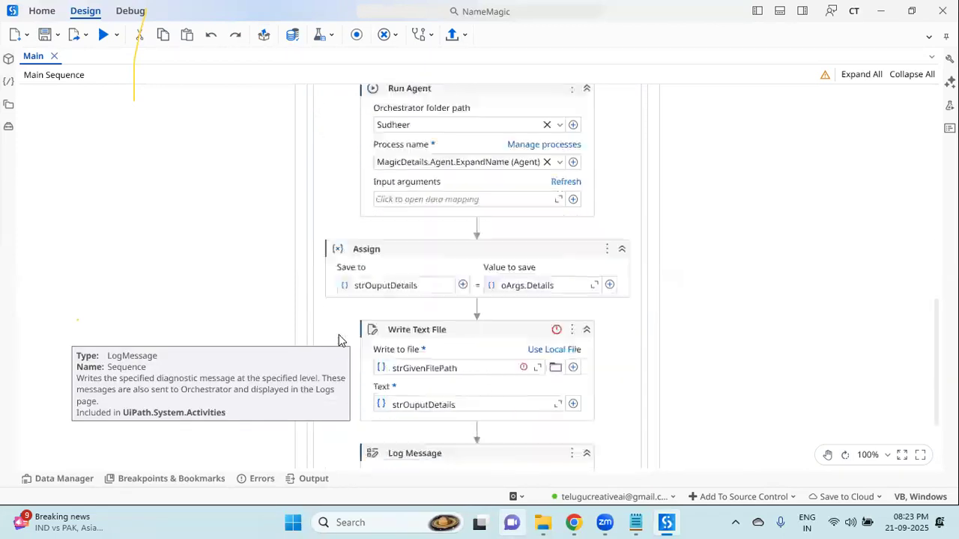
click(469, 367)
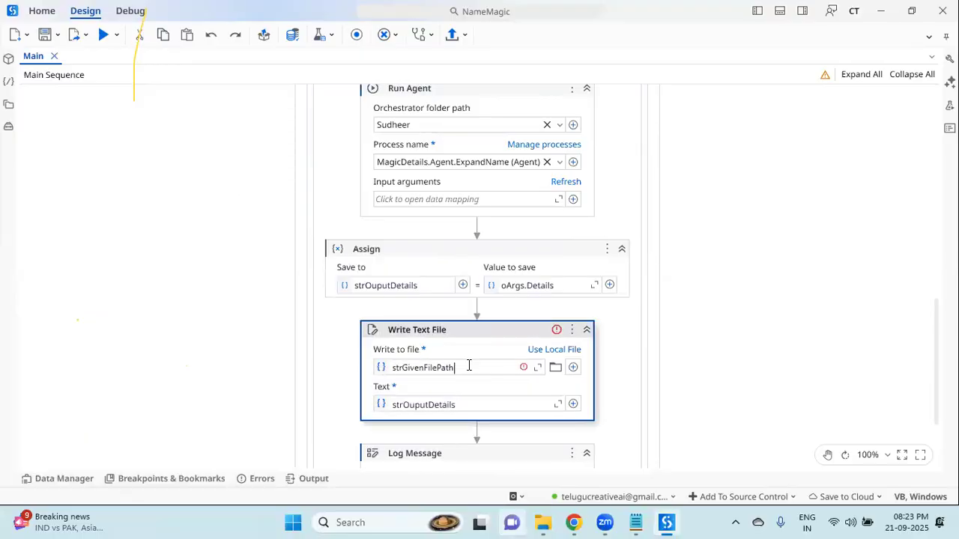
text(.ToString)
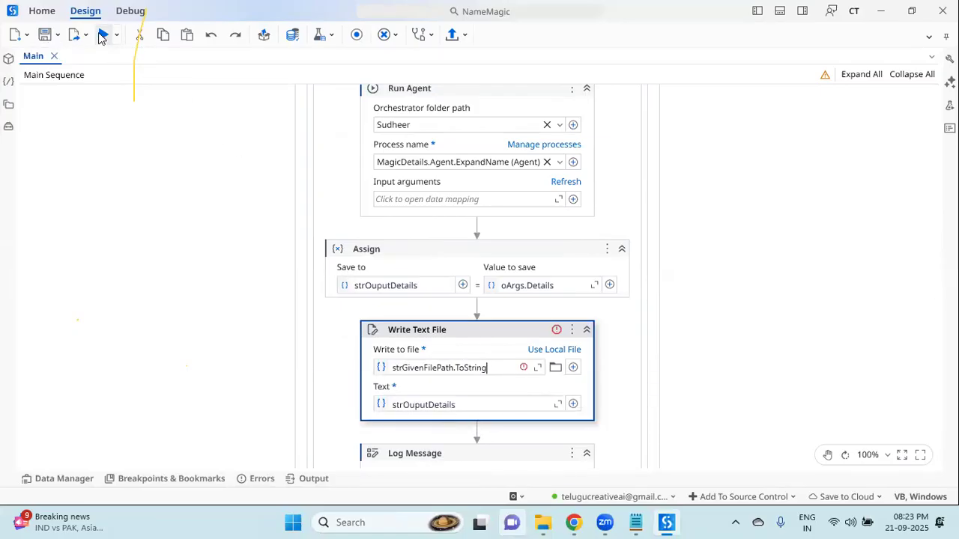
- Rerun the workflow, examine the validation error on the Write Text File path, and return to the Main Sequence
click(103, 35)
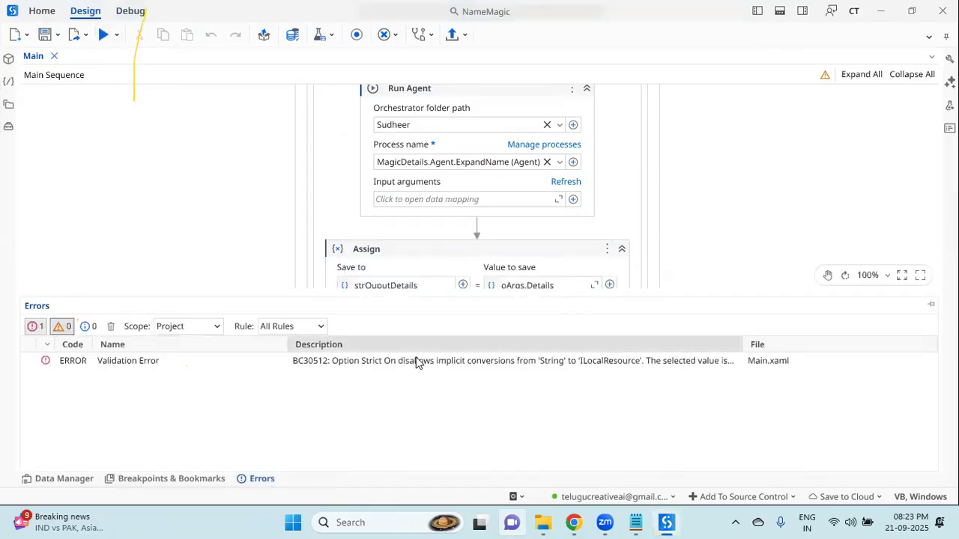
double_click(417, 362)
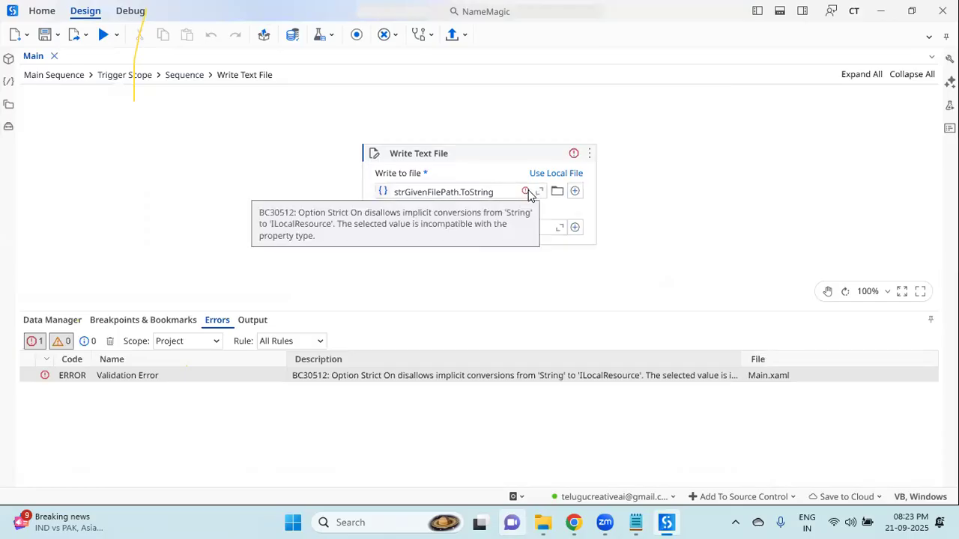
click(930, 319)
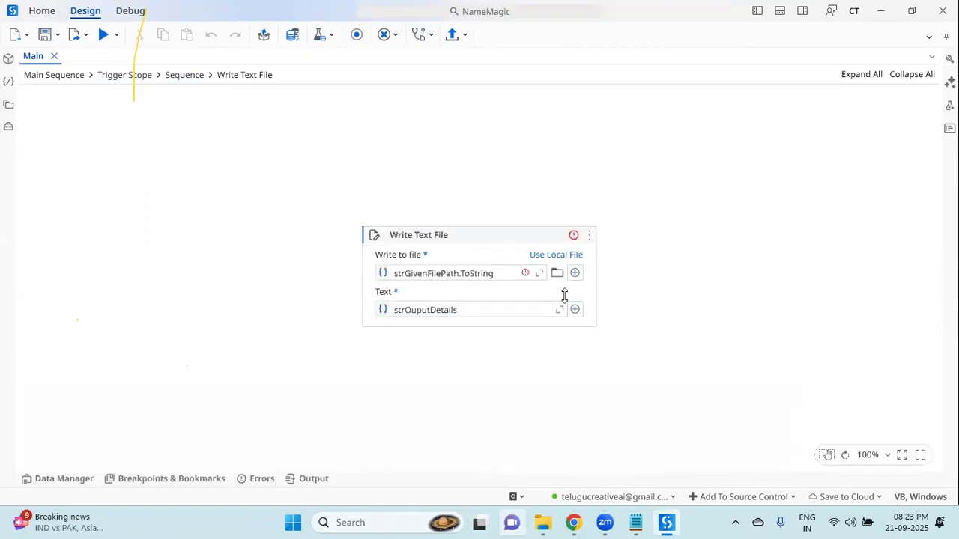
click(54, 75)
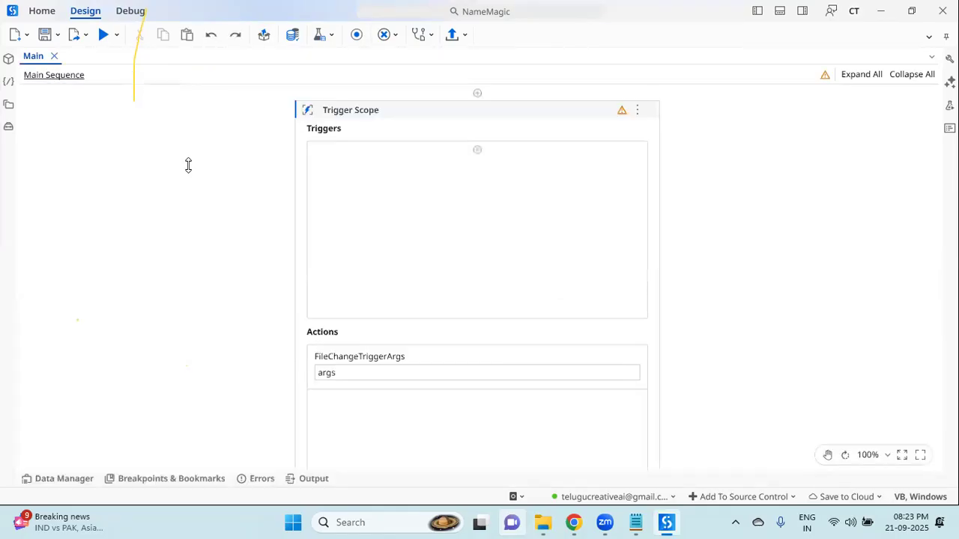
- Check the data types of the workflow variables and go back to the Sequence's Assign activities
click(59, 479)
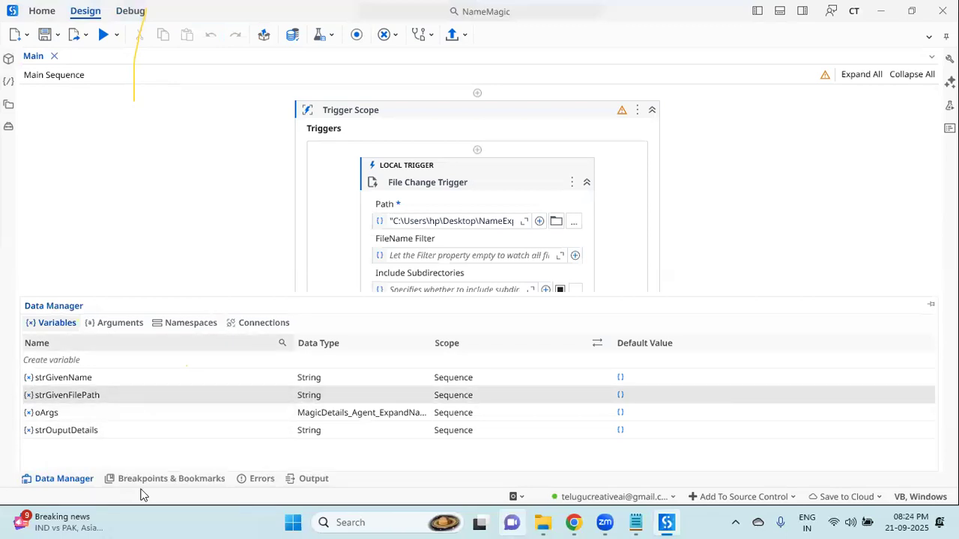
click(63, 483)
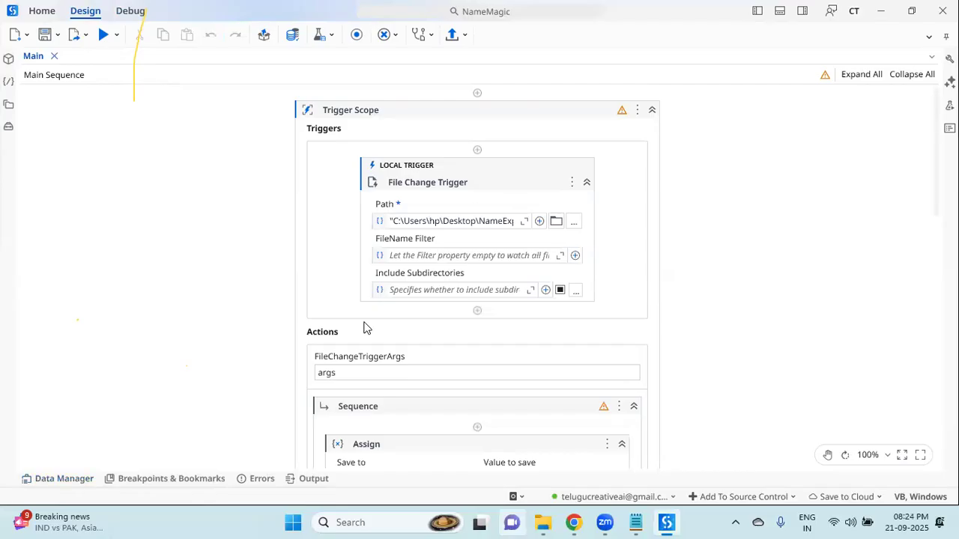
scroll(367, 327, down, 3)
click(371, 295)
scroll(371, 295, down, 5)
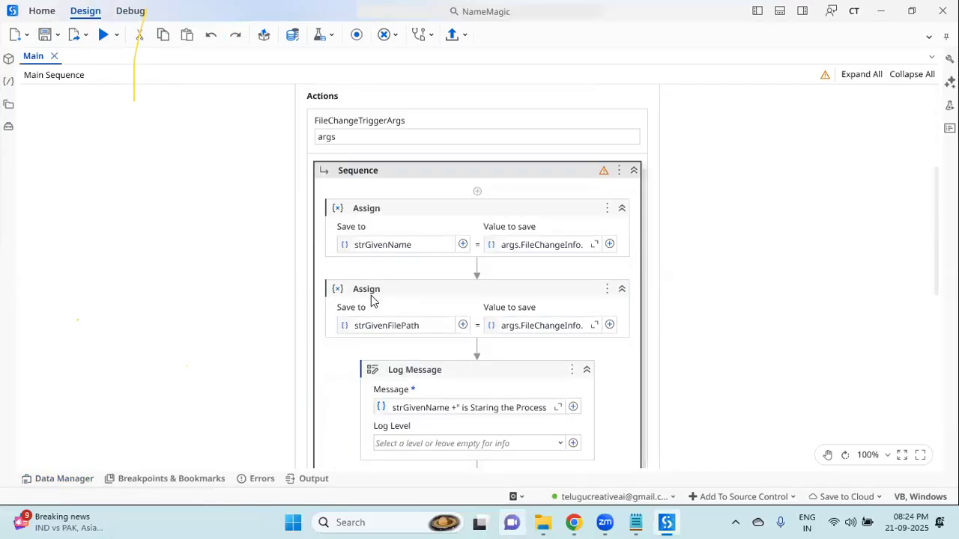
- Clear the target file expression of the Write Text File activity
scroll(371, 295, up, 2)
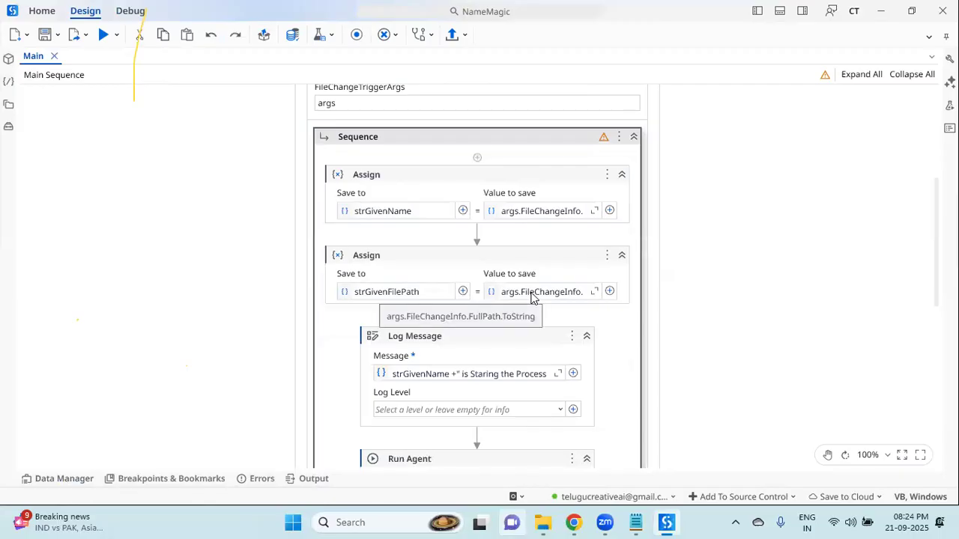
scroll(531, 297, down, 9)
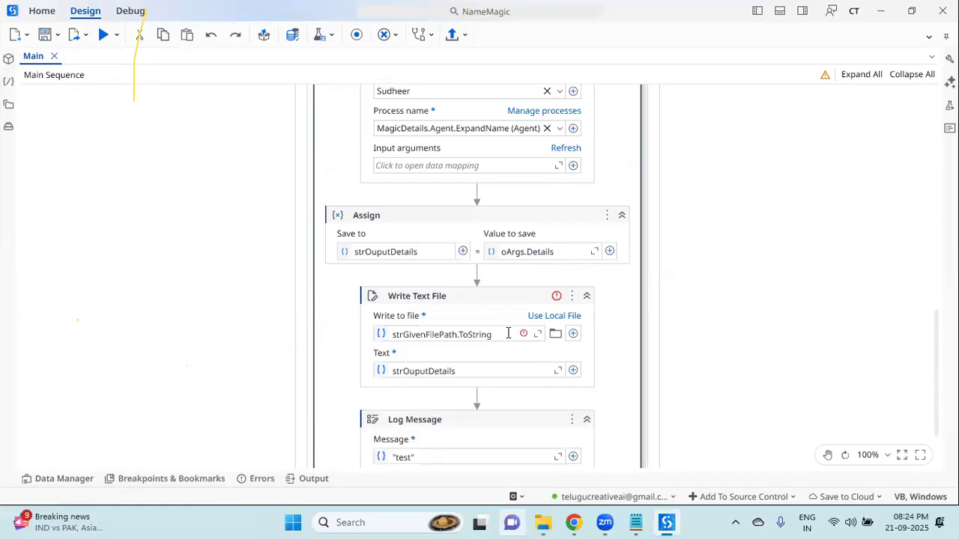
click(508, 333)
key(BackSpace)
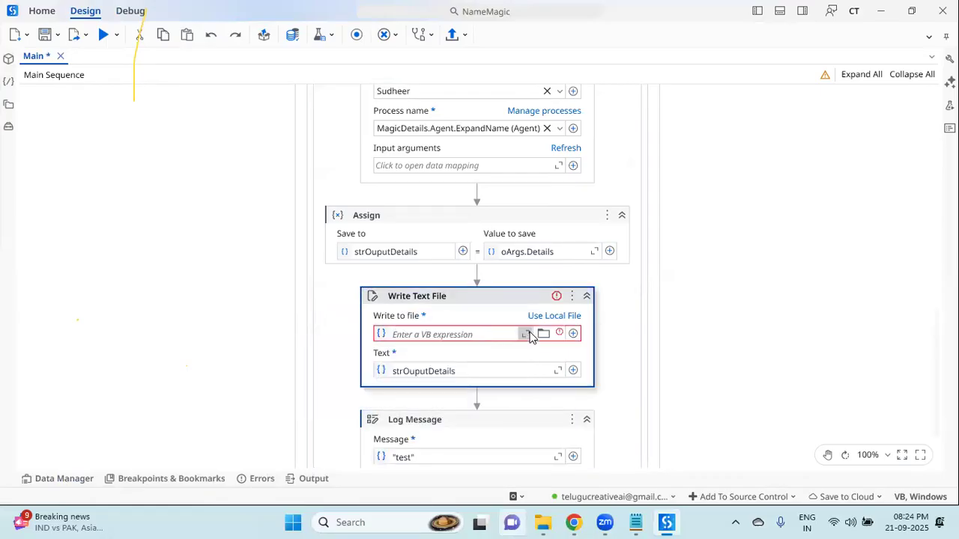
- Try the strGivenFilePath variable with an automatic fix as the Write Text File target, and discard the expression
click(527, 334)
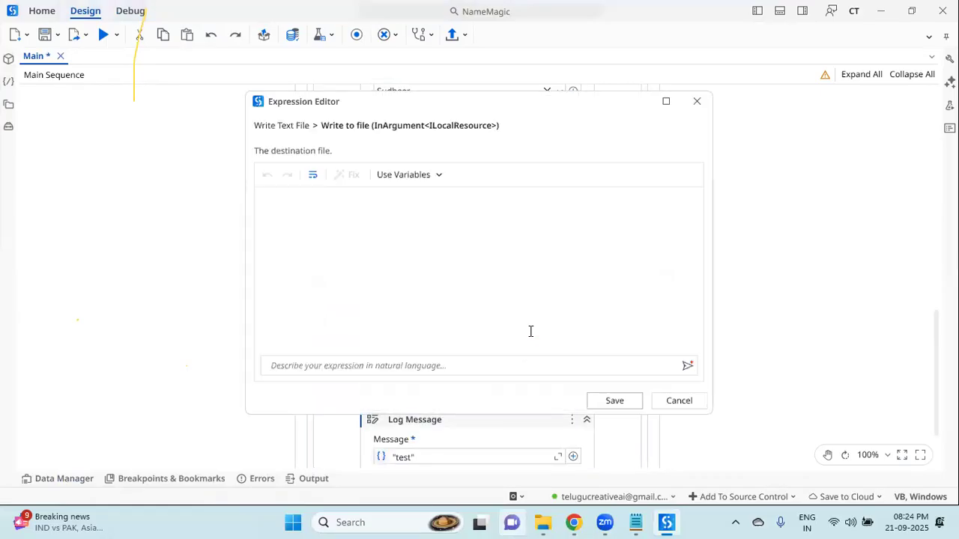
click(436, 176)
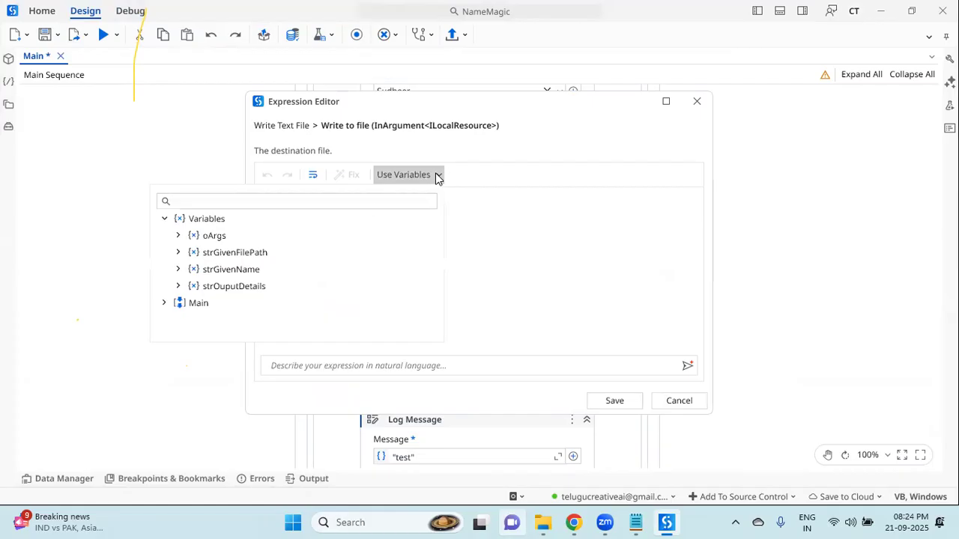
click(275, 255)
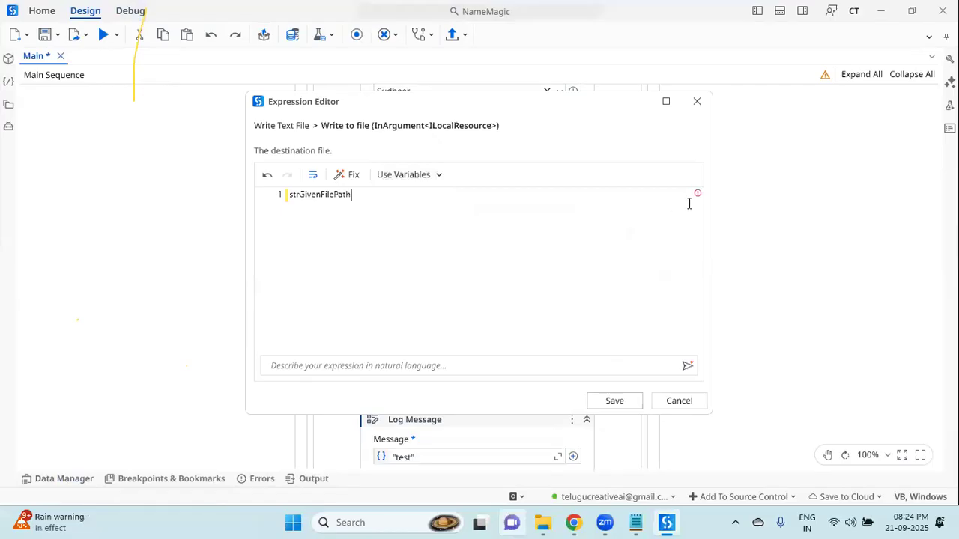
click(349, 175)
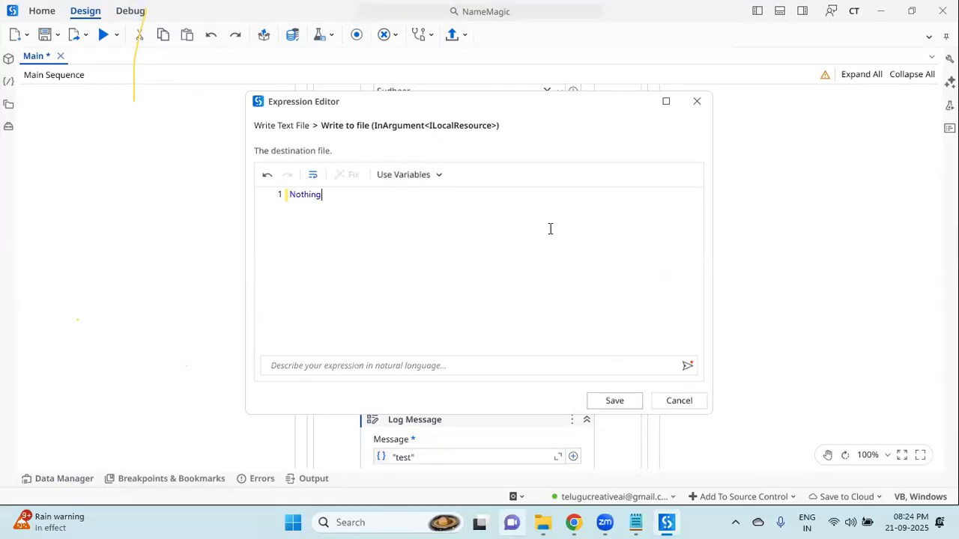
key(ctrl+a)
key(BackSpace)
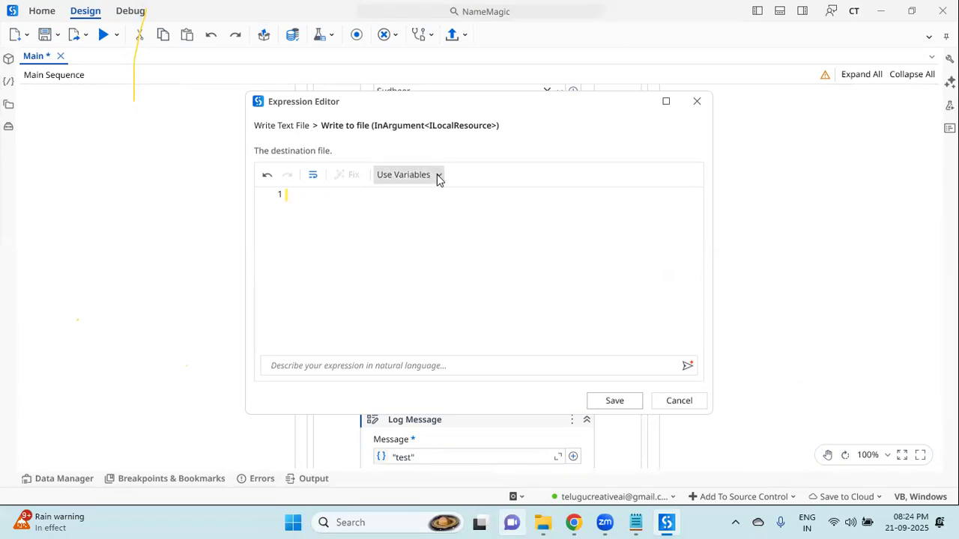
click(669, 399)
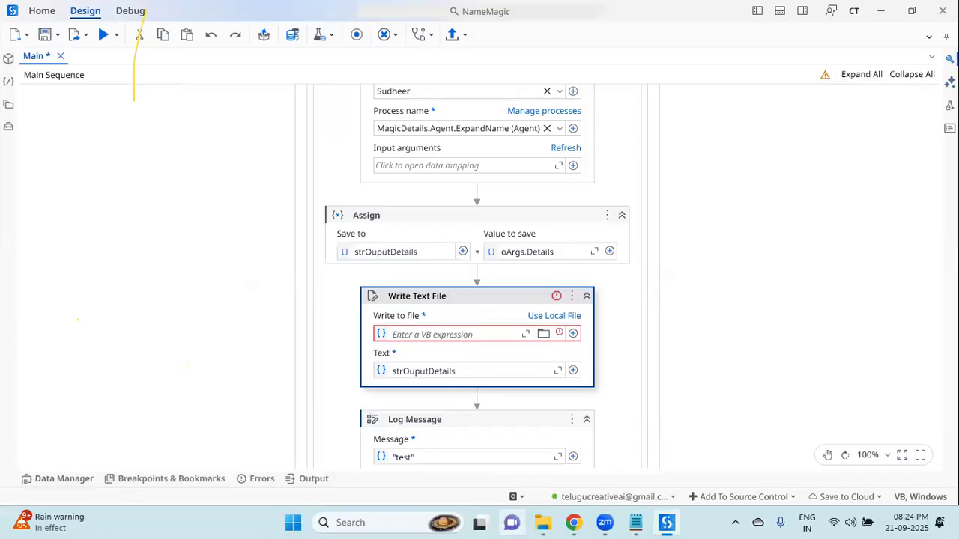
- Keep the activity's properties displayed, choose Bangalore.txt from the Desktop's NameExpand folder as the Write Text File target, and save the workflow
click(949, 58)
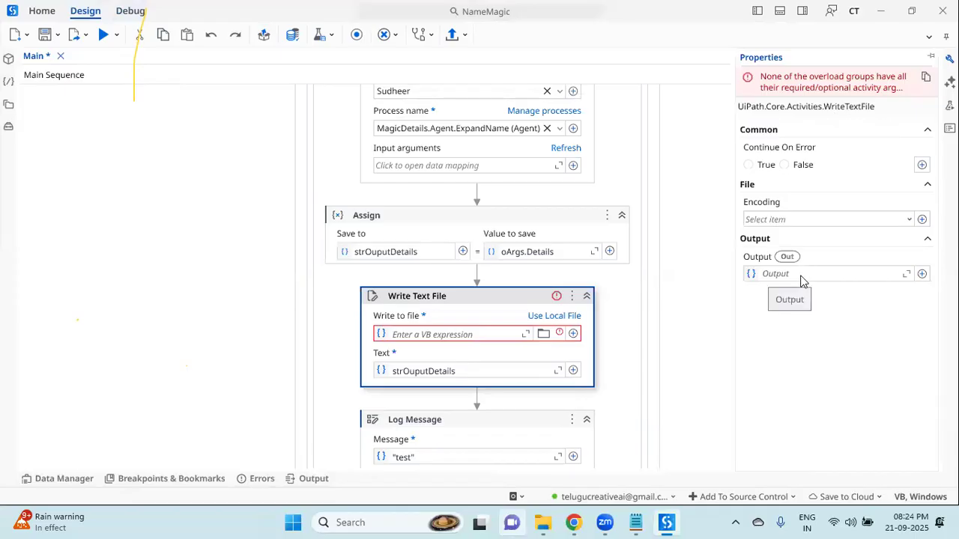
click(931, 59)
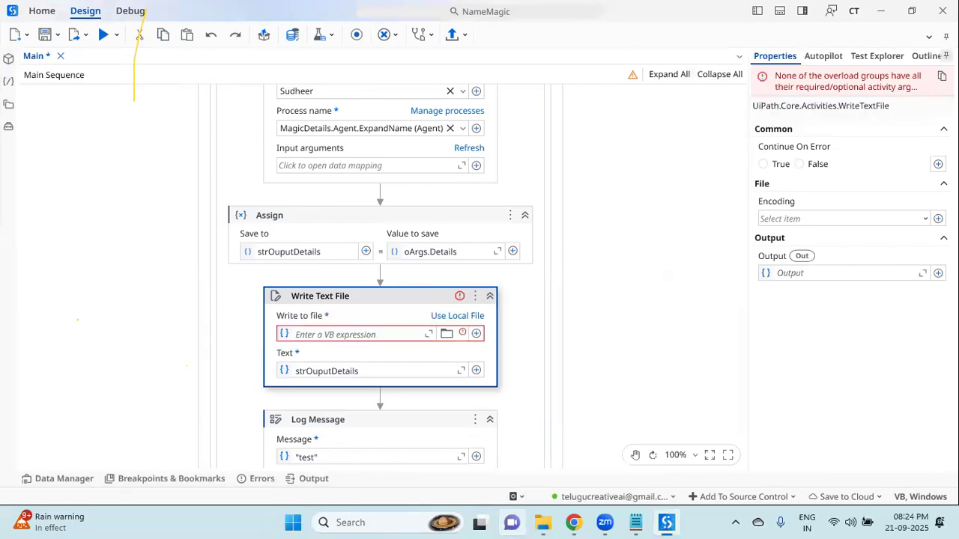
click(458, 334)
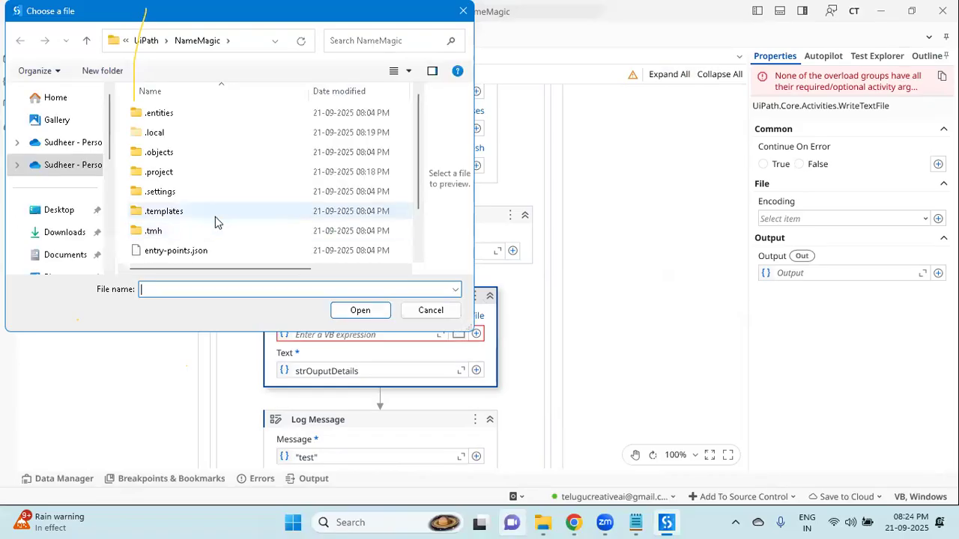
click(72, 211)
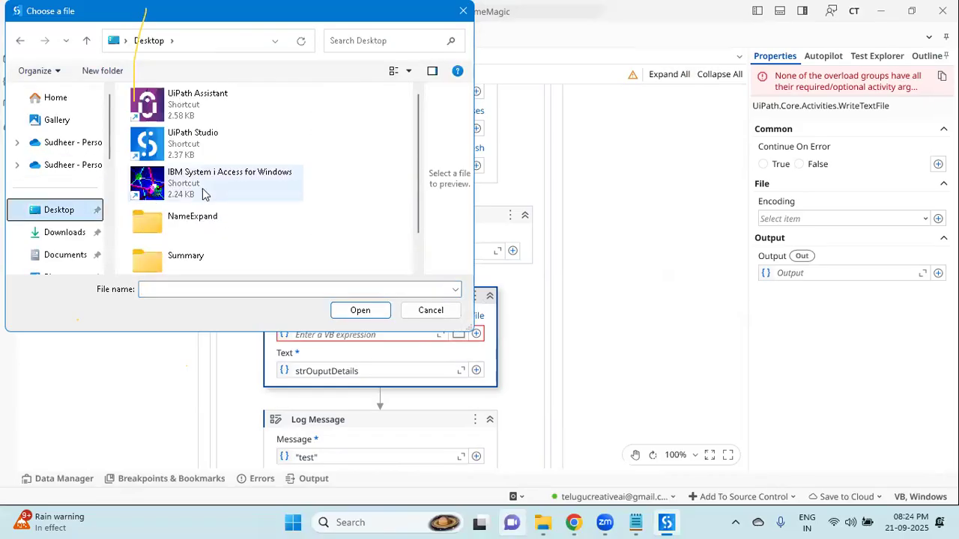
click(249, 217)
double_click(249, 216)
click(249, 217)
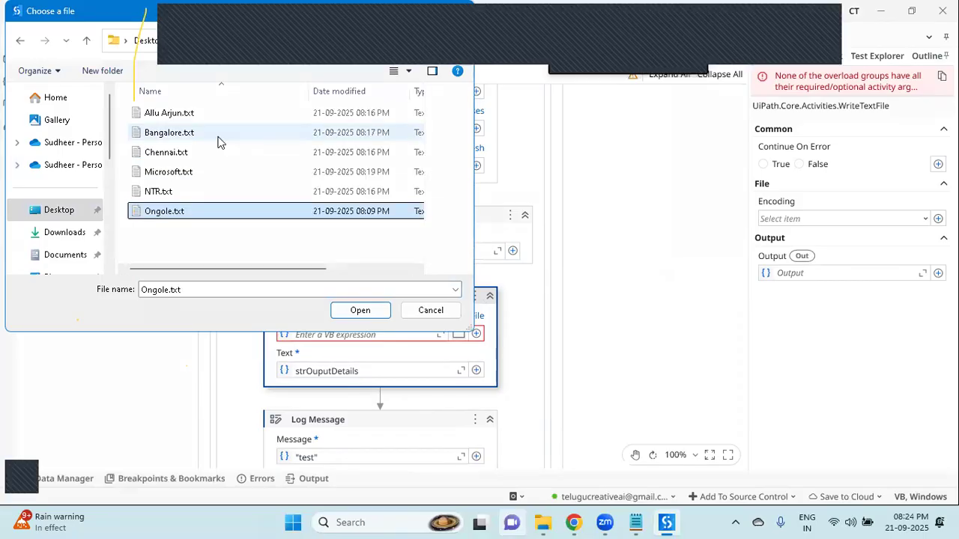
click(359, 310)
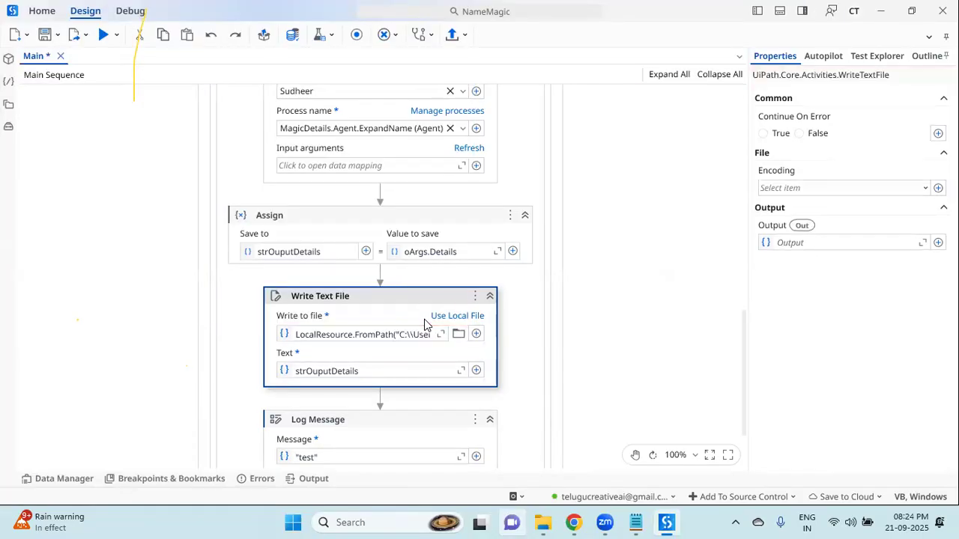
key(ctrl+s)
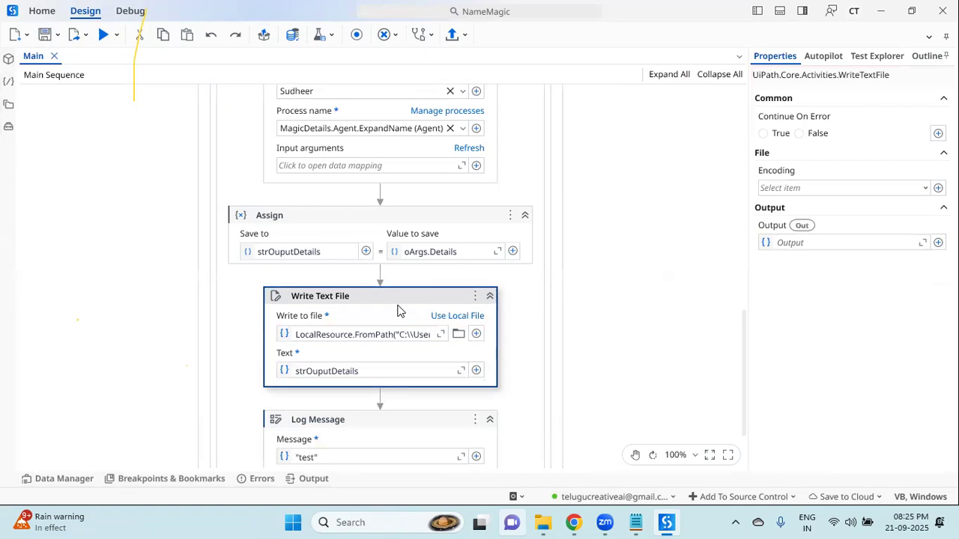
- Replace the fixed path in the Write Text File target so the expression reads LocalResource.FromPath(strGivenFilePath)
click(441, 335)
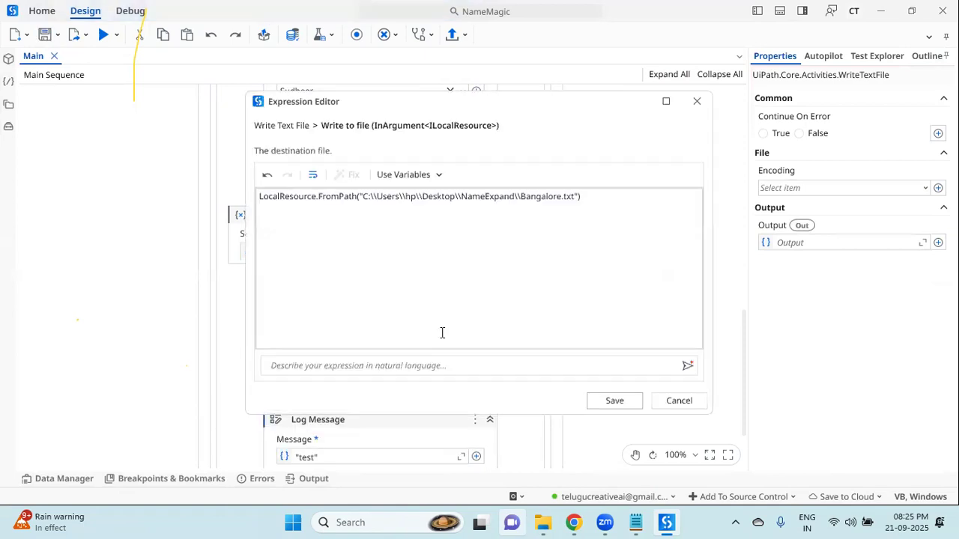
double_click(315, 195)
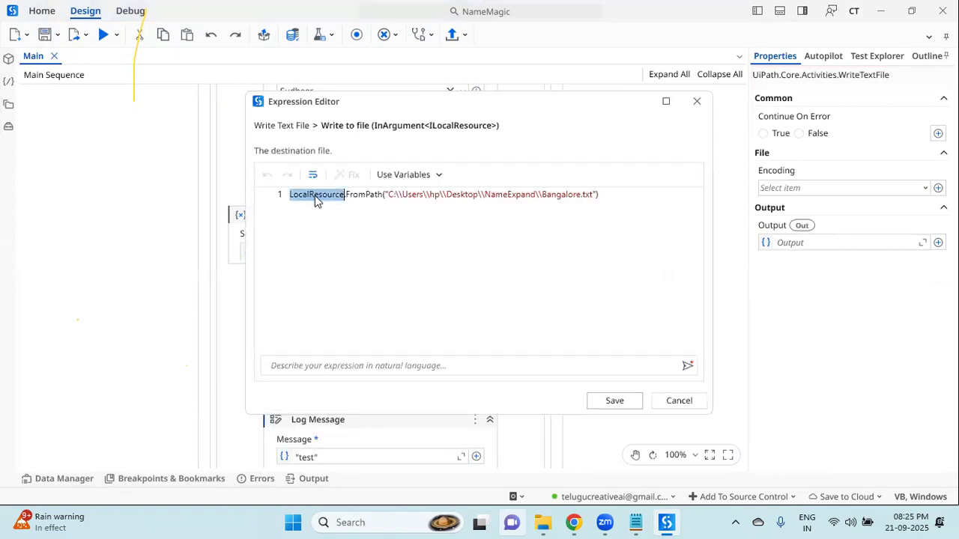
click(358, 217)
double_click(357, 197)
drag(382, 200, 591, 201)
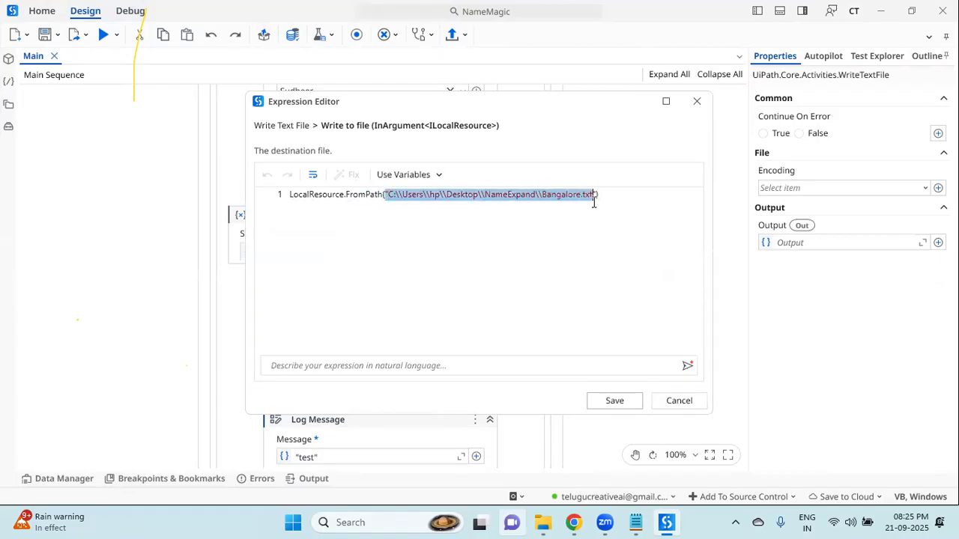
key(BackSpace)
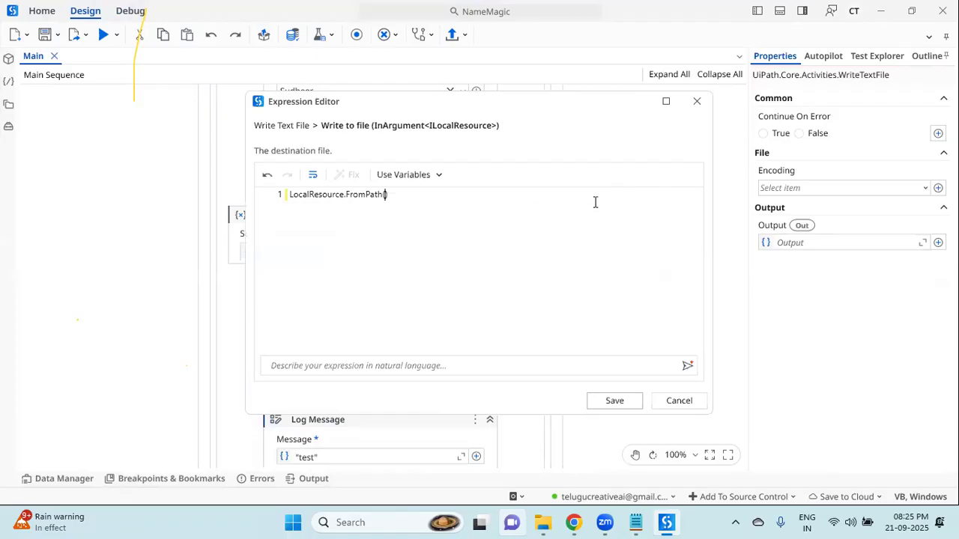
text(strGivenFilePath))
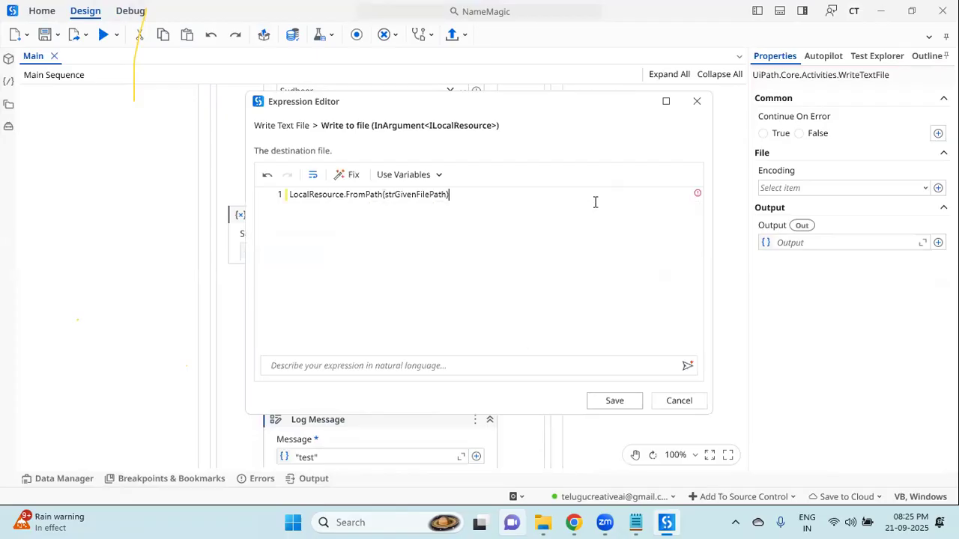
click(608, 401)
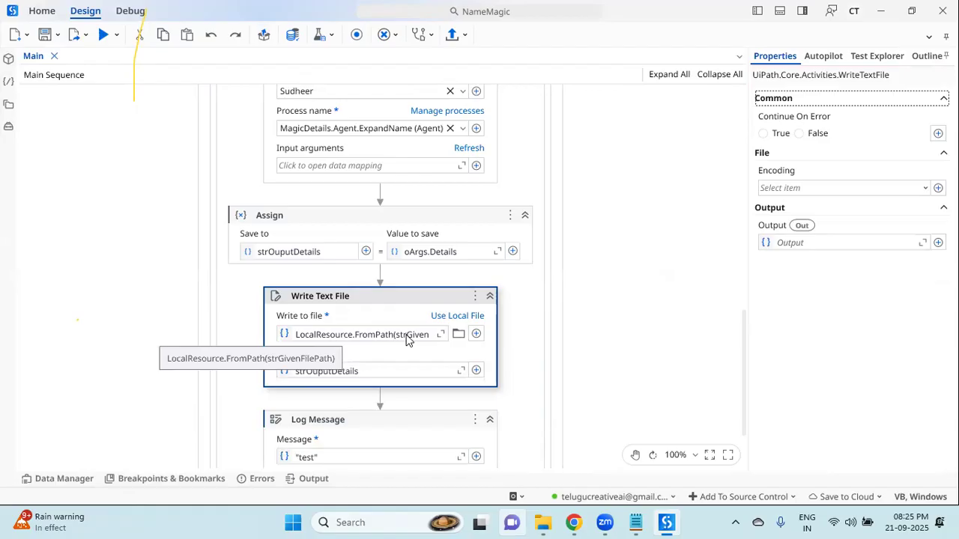
- Run the Main workflow file and switch to the NameExpand folder in File Explorer
click(116, 34)
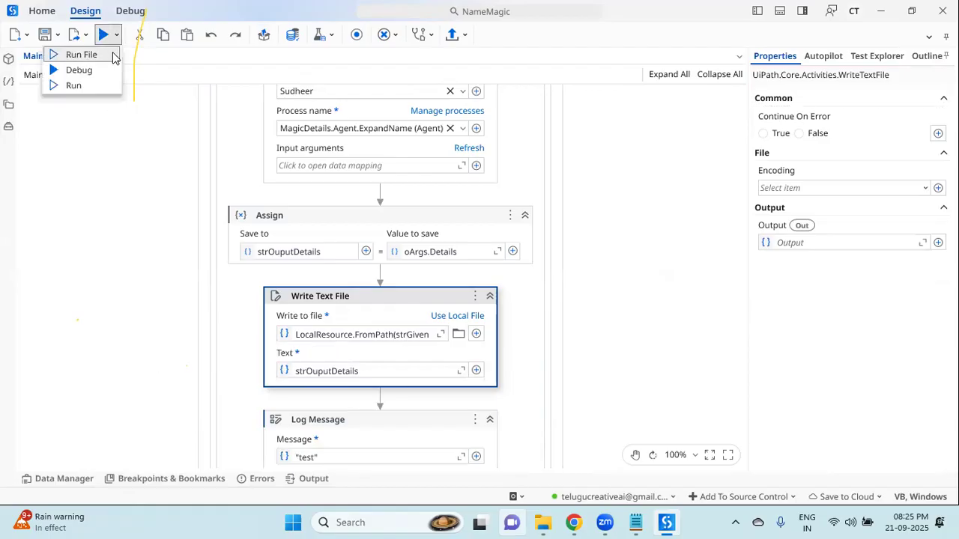
click(81, 54)
click(544, 522)
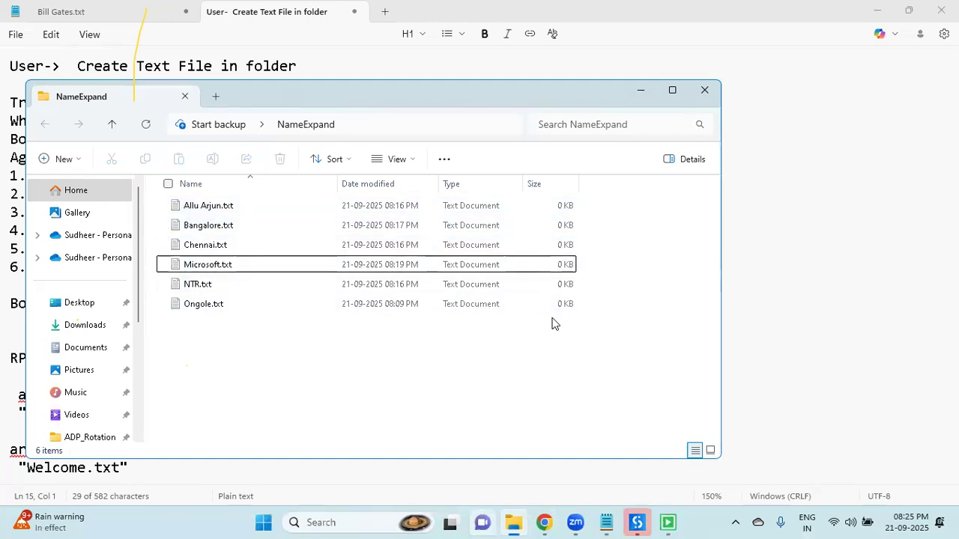
- Create a new text document named India.txt in the NameExpand folder to fire the file change trigger
right_click(354, 401)
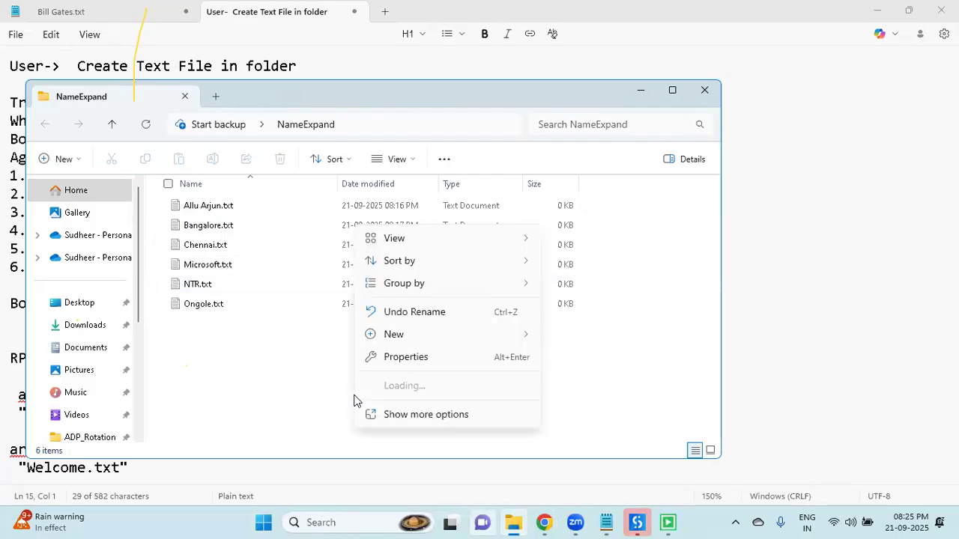
mouse_move(457, 343)
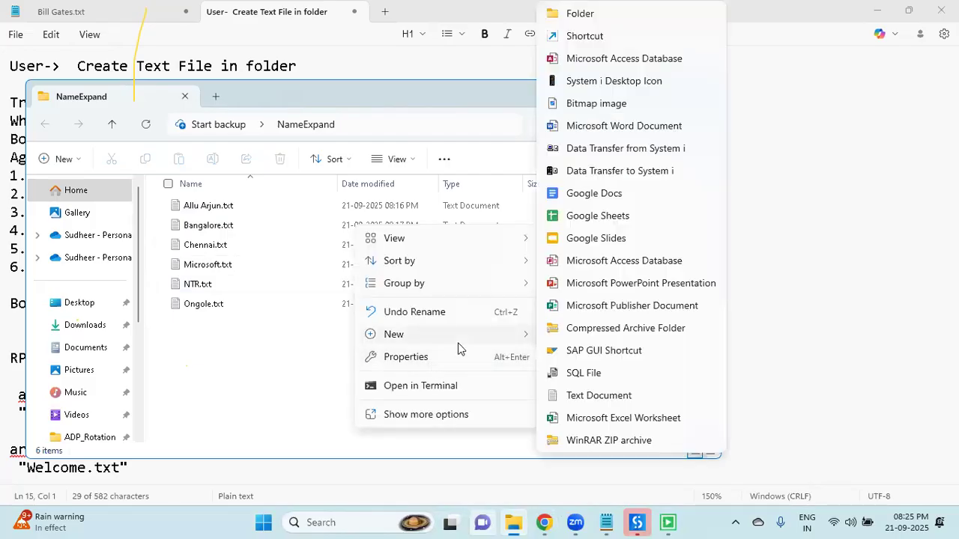
click(569, 395)
key(BackSpace)
text(In)
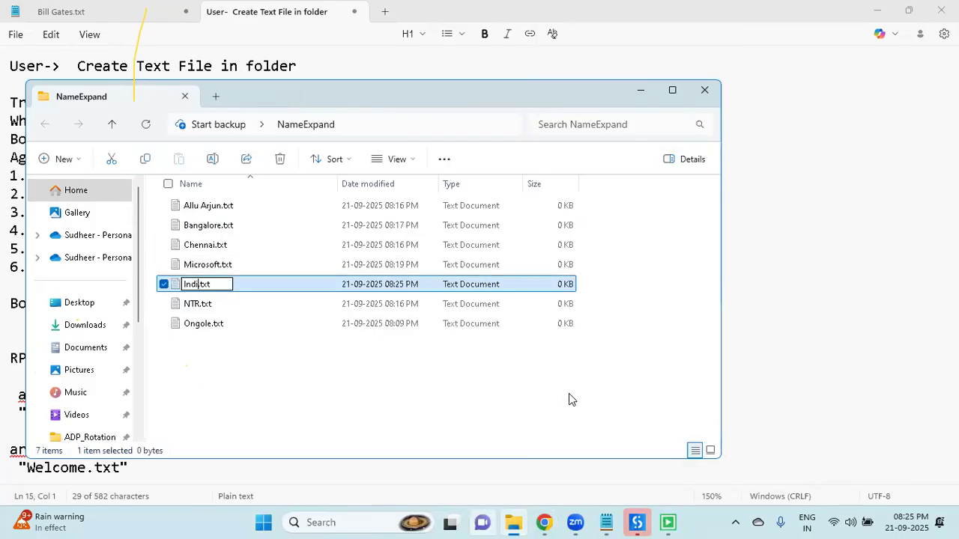
text(dia)
key(Return)
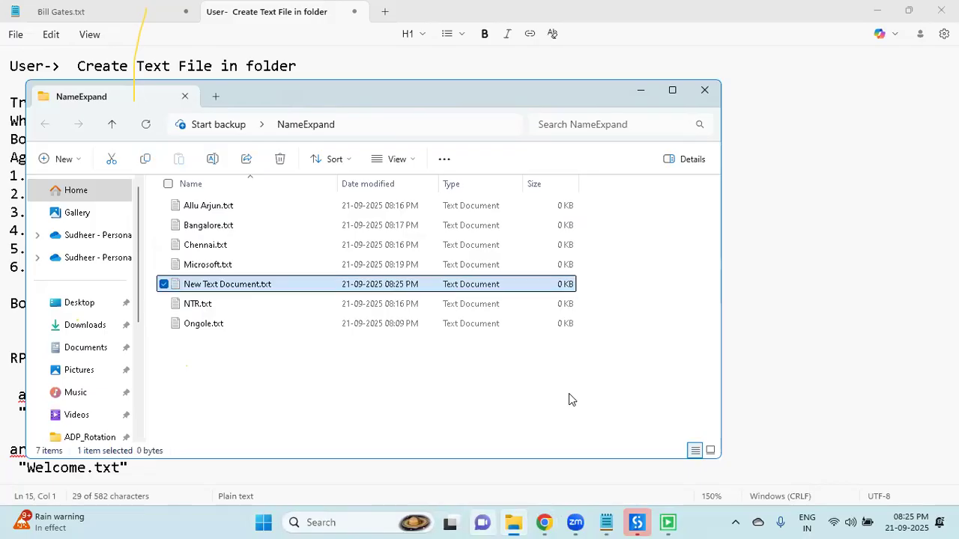
click(376, 353)
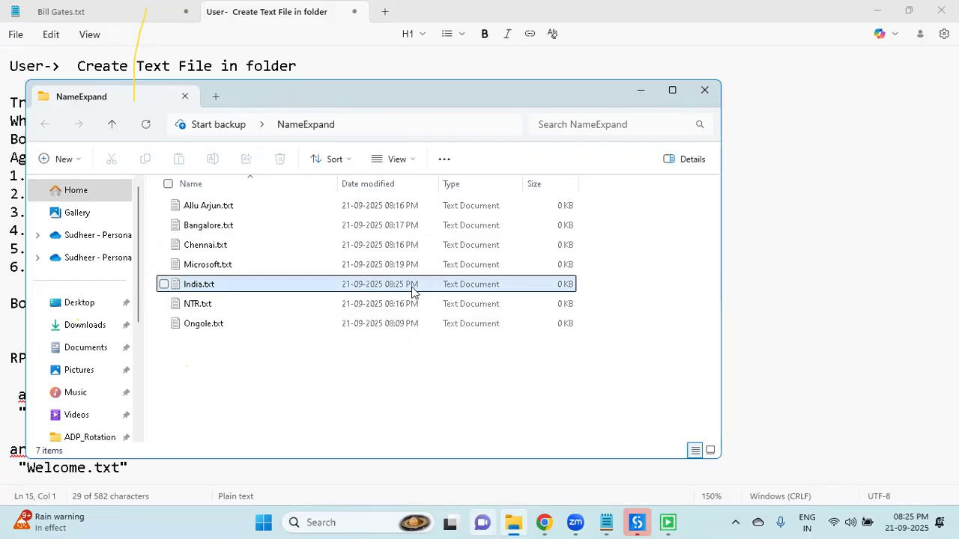
right_click(499, 392)
click(415, 394)
- Open India.txt in Notepad, examine the text written by the workflow, and close the file
click(267, 285)
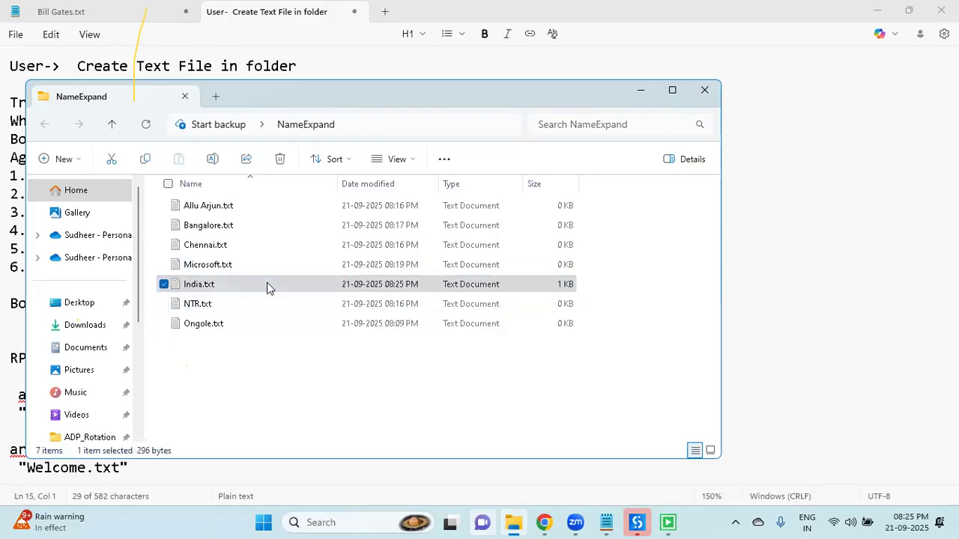
right_click(267, 285)
click(334, 173)
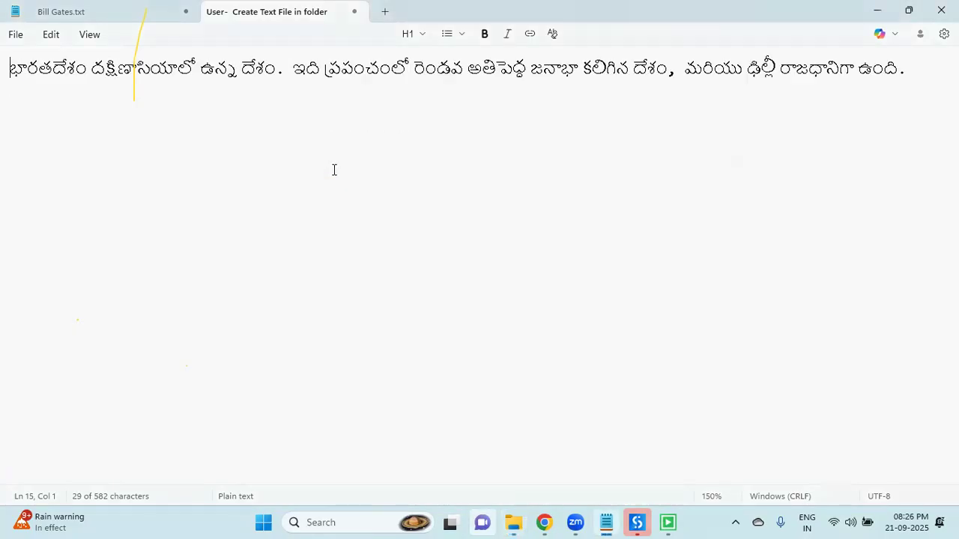
drag(9, 69, 651, 114)
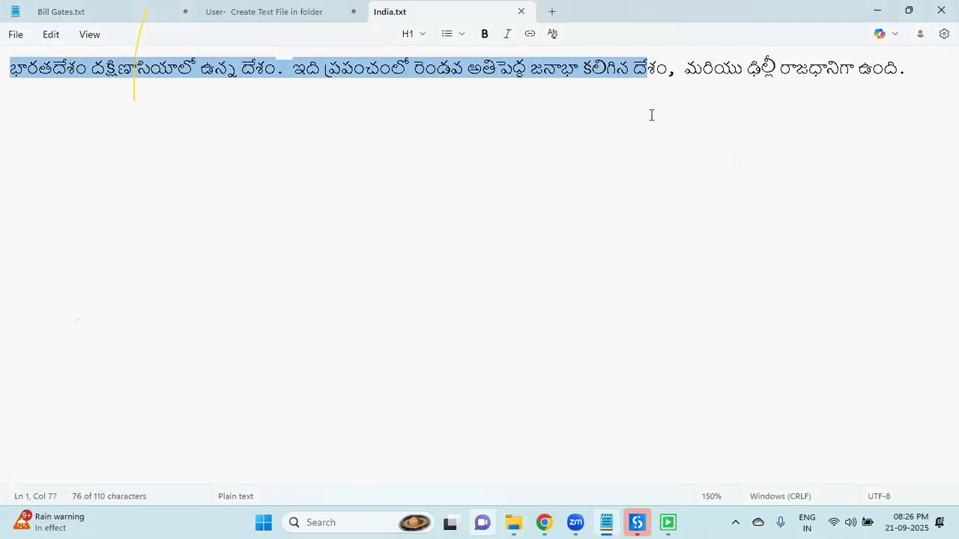
click(909, 11)
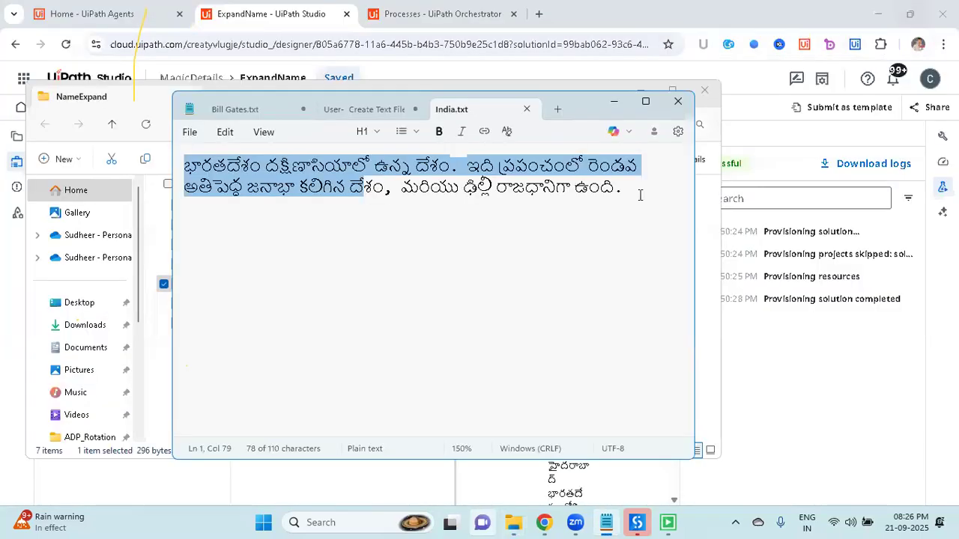
drag(641, 191, 199, 164)
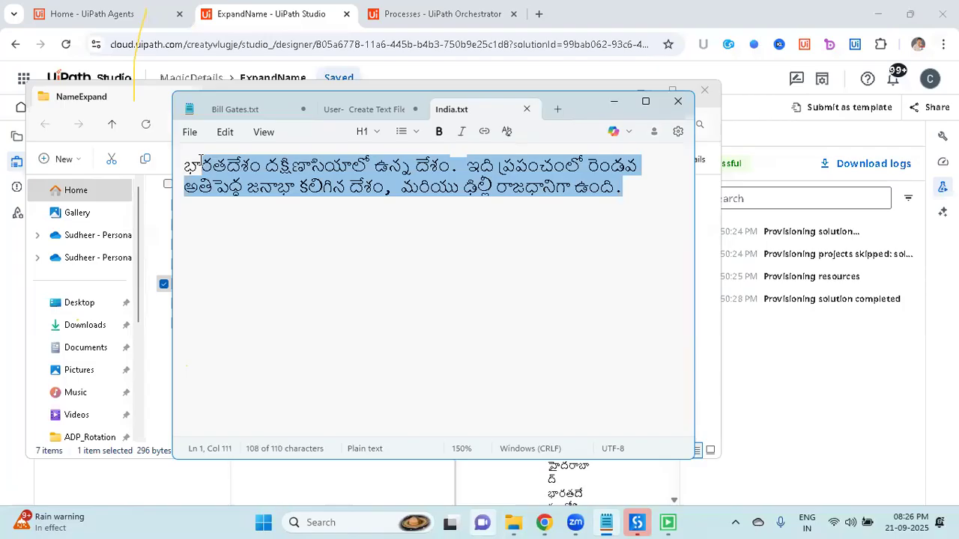
click(527, 109)
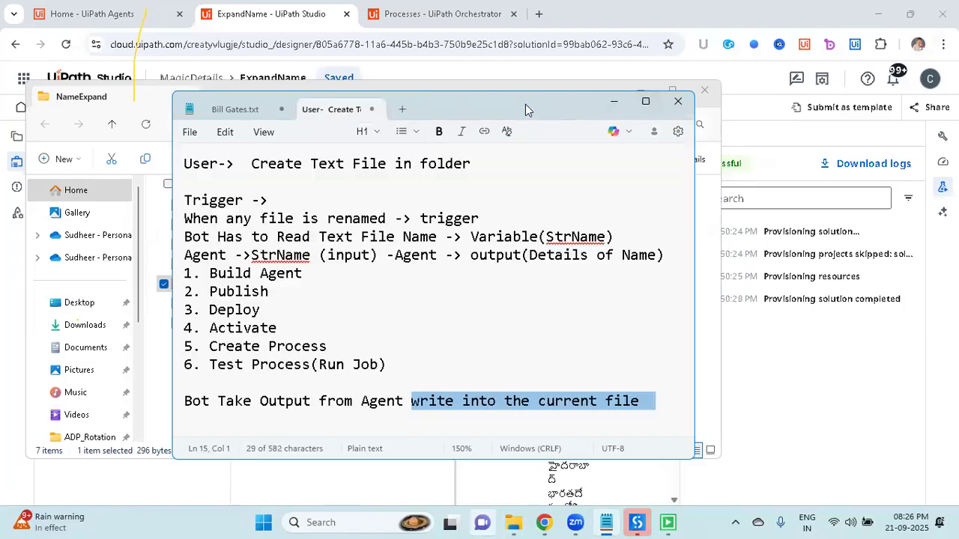
- Minimize Notepad and create a new text document named Vizag.txt in the NameExpand folder
click(613, 103)
click(299, 399)
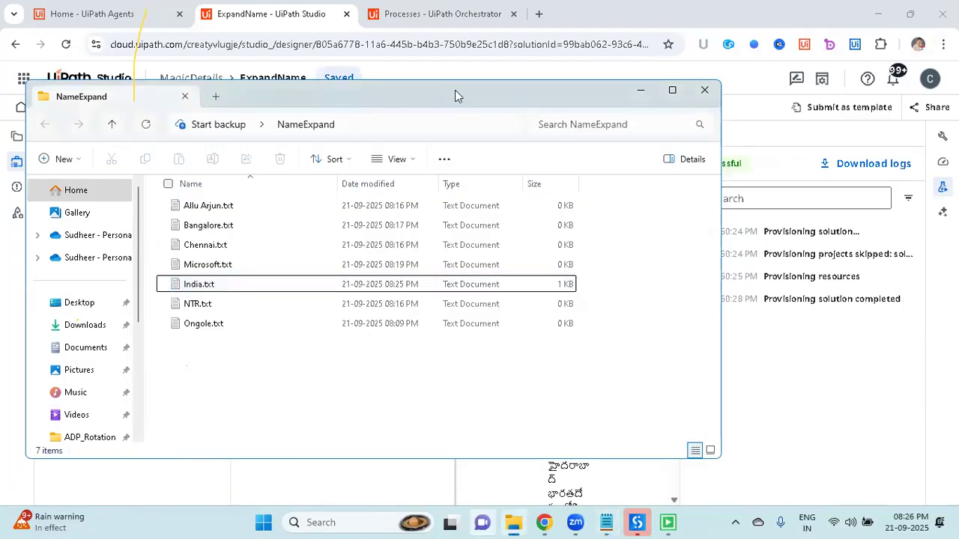
right_click(293, 365)
mouse_move(413, 303)
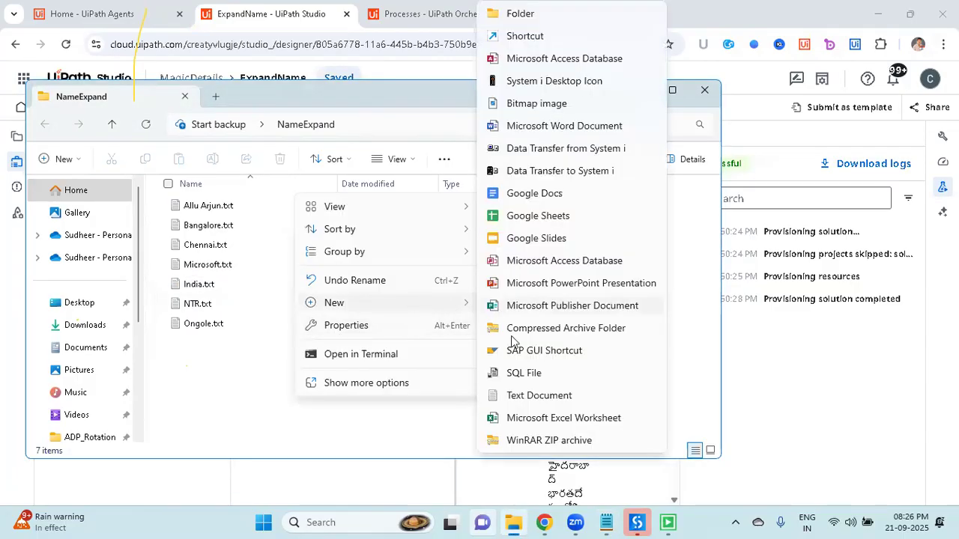
click(527, 397)
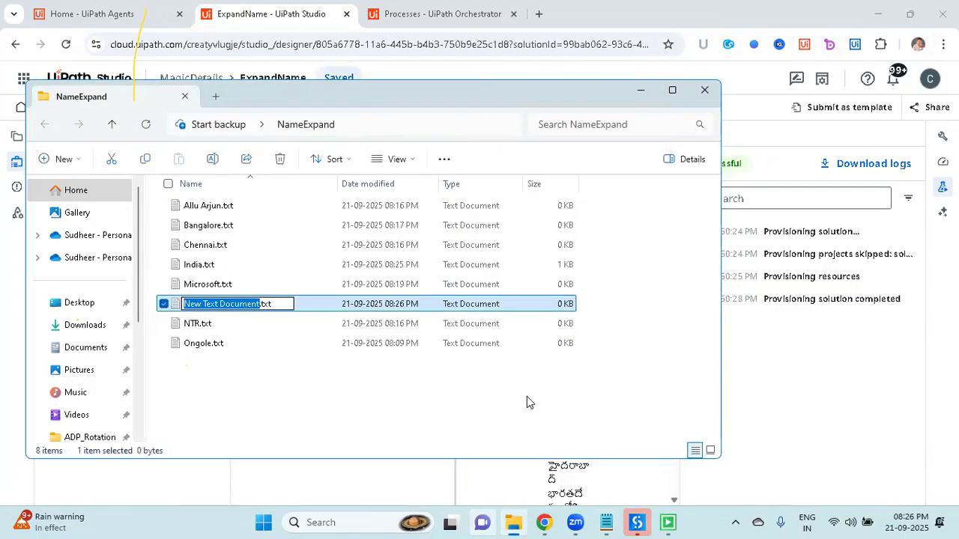
text(Vi)
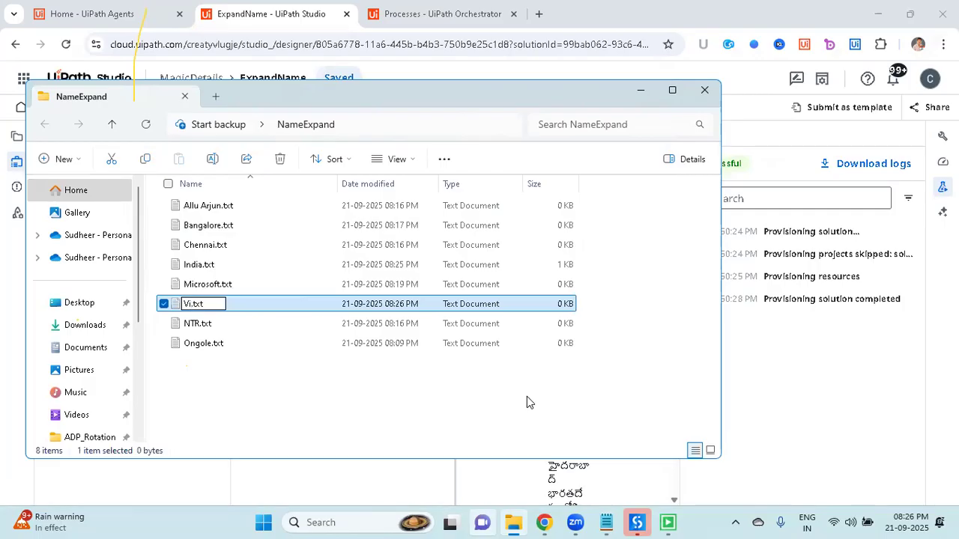
text(zag)
key(Return)
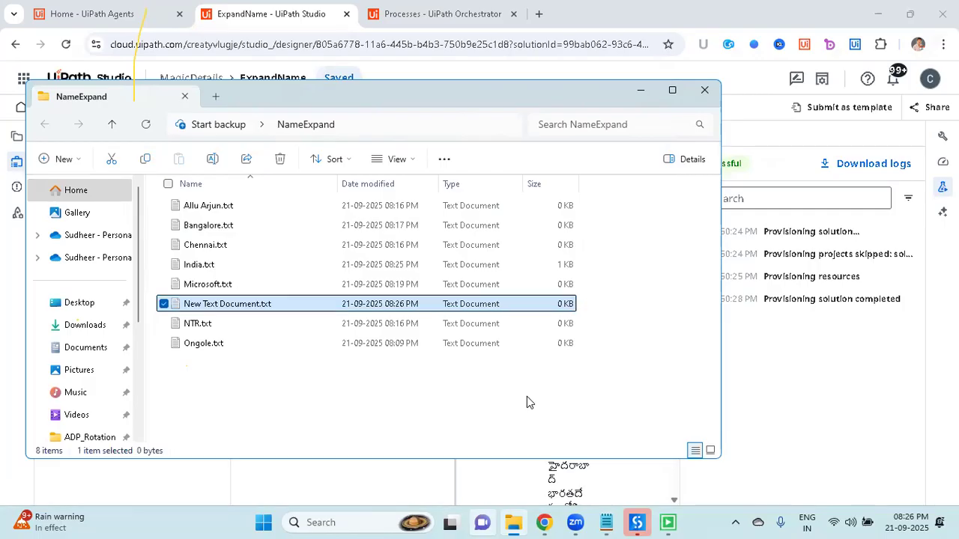
click(527, 402)
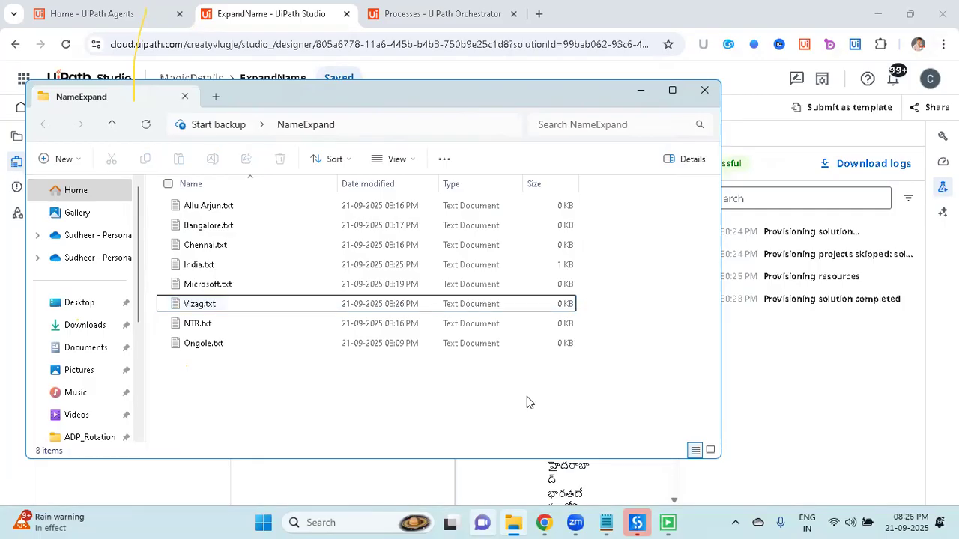
- Create another text document in the NameExpand folder and name it UiPath.txt
right_click(357, 395)
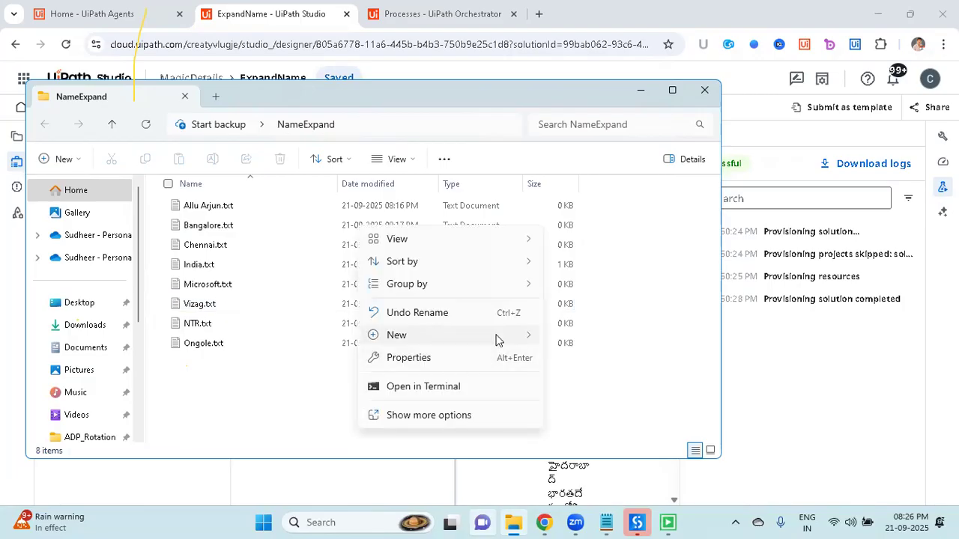
mouse_move(516, 342)
click(580, 395)
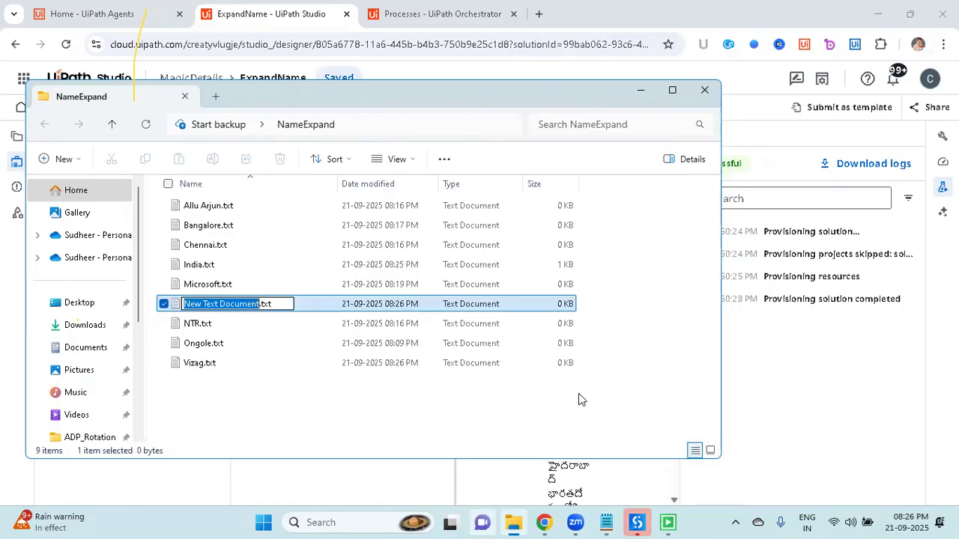
text(UiPath)
key(Return)
click(385, 400)
- Add a third new text document named Pune.txt to the NameExpand folder
right_click(385, 400)
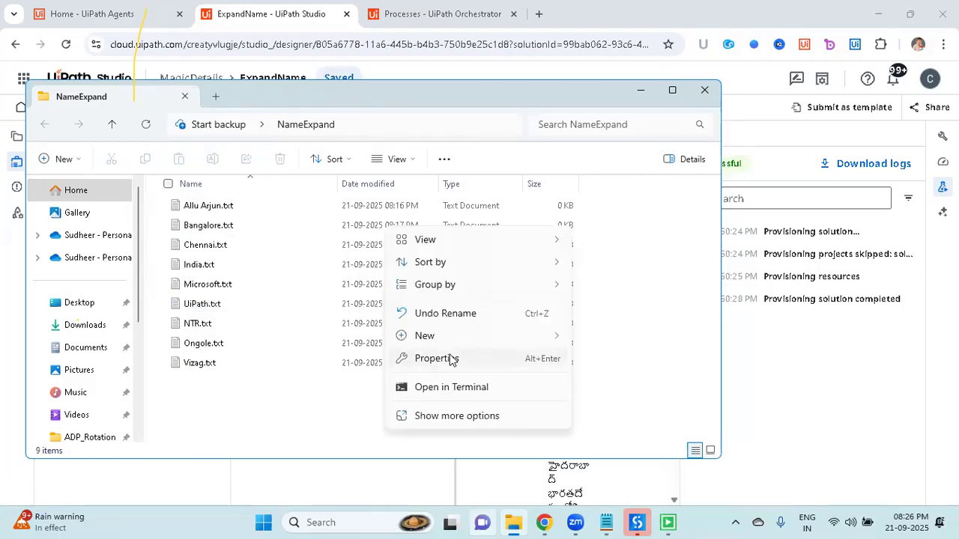
mouse_move(565, 337)
click(604, 395)
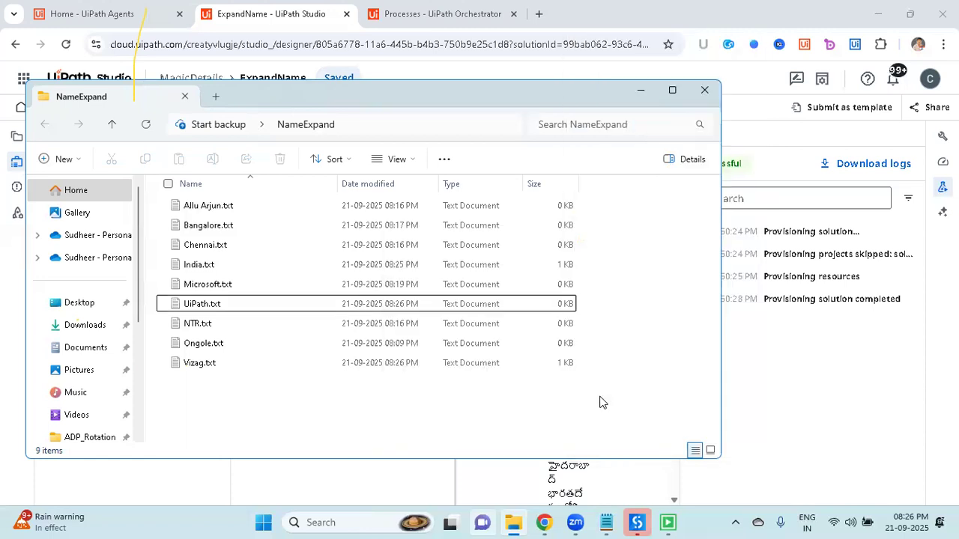
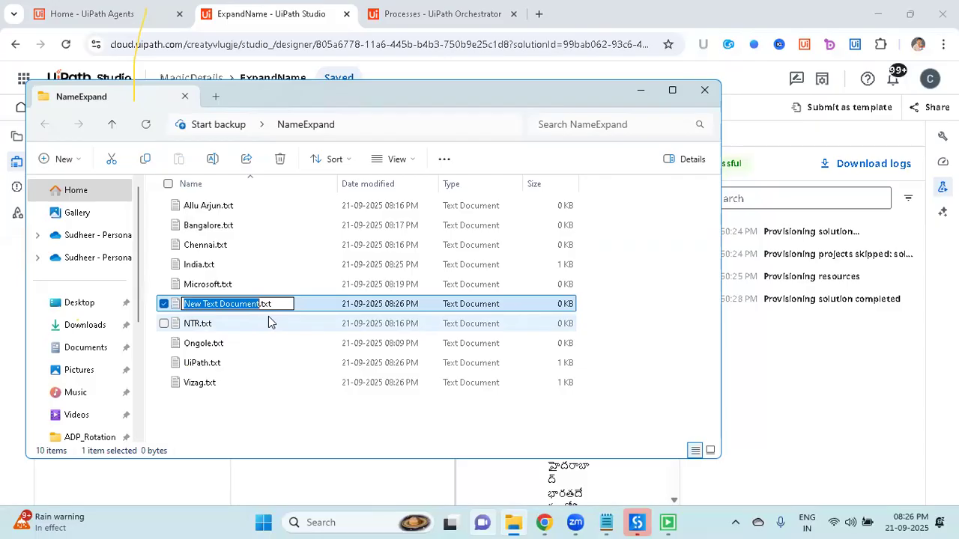
text(Pune)
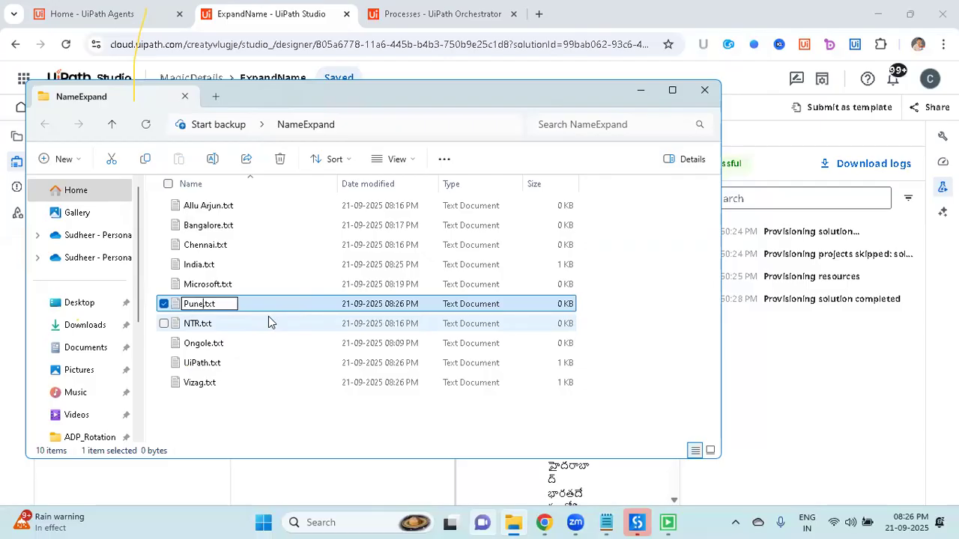
key(Return)
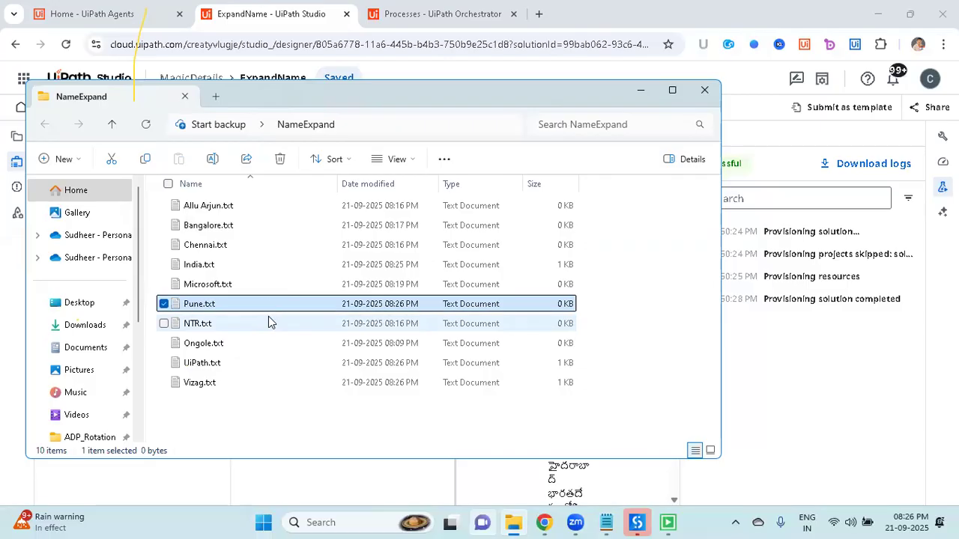
click(332, 416)
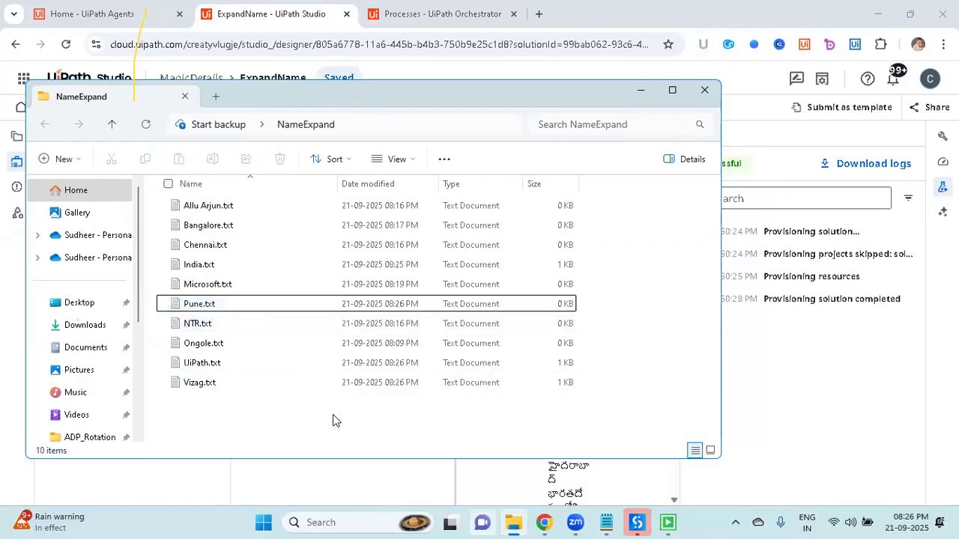
- Open Vizag.txt in Notepad, examine the summary written by the workflow, and minimize the window
click(215, 382)
right_click(215, 382)
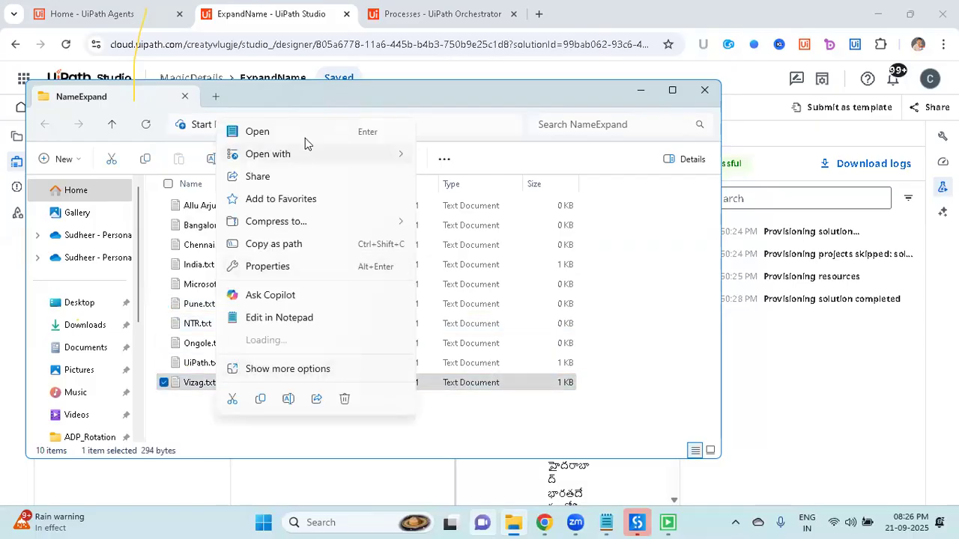
click(305, 131)
drag(211, 165, 558, 188)
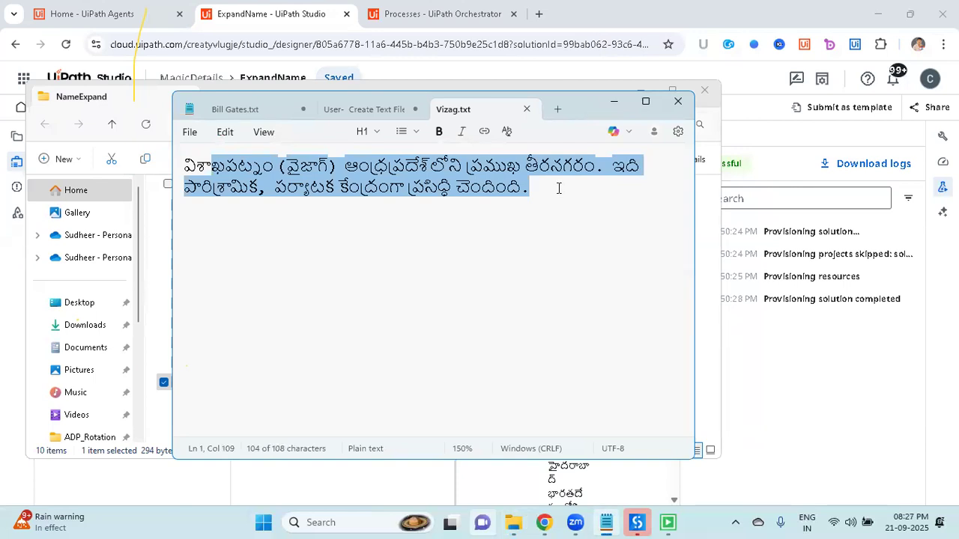
click(558, 188)
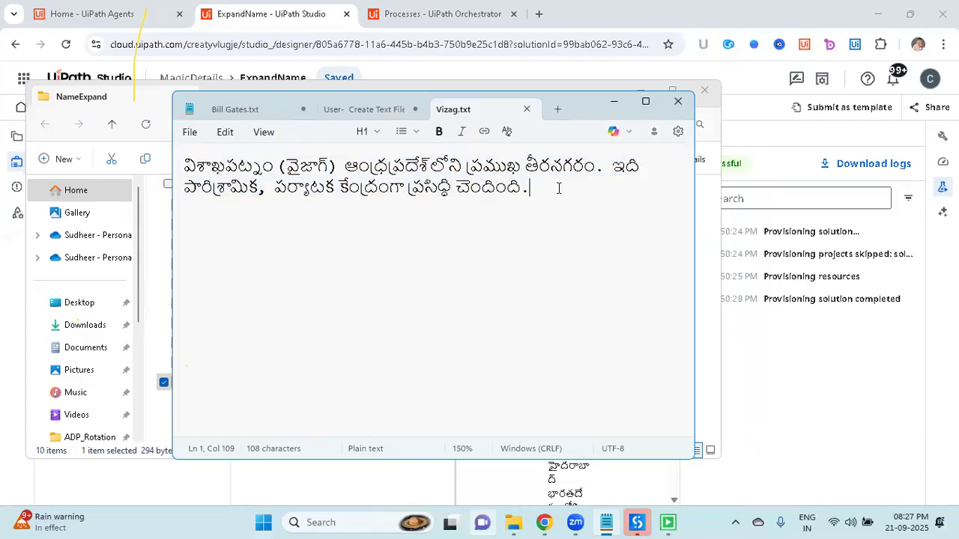
click(620, 110)
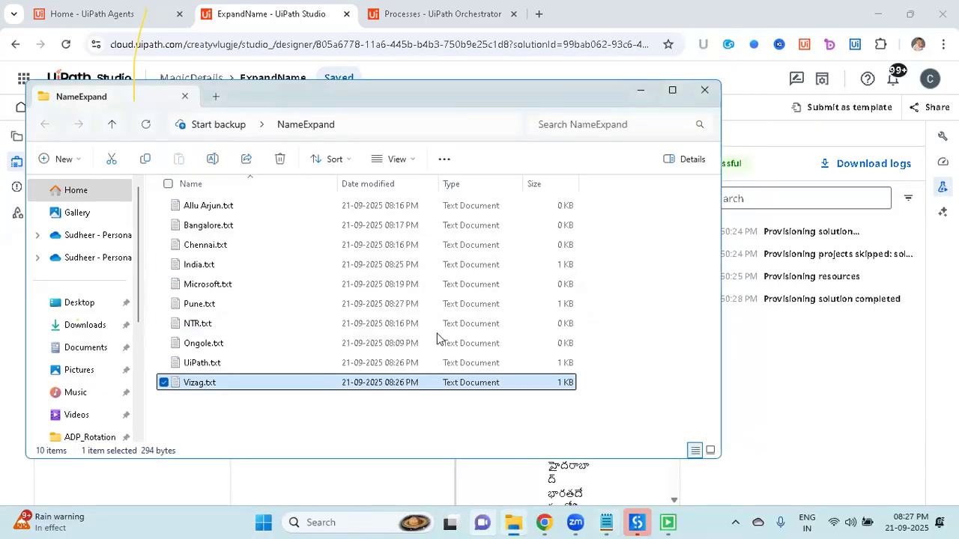
- Open UiPath.txt, examine the agent's generated description, and return to the NameExpand folder
double_click(263, 364)
drag(221, 167, 663, 193)
click(532, 166)
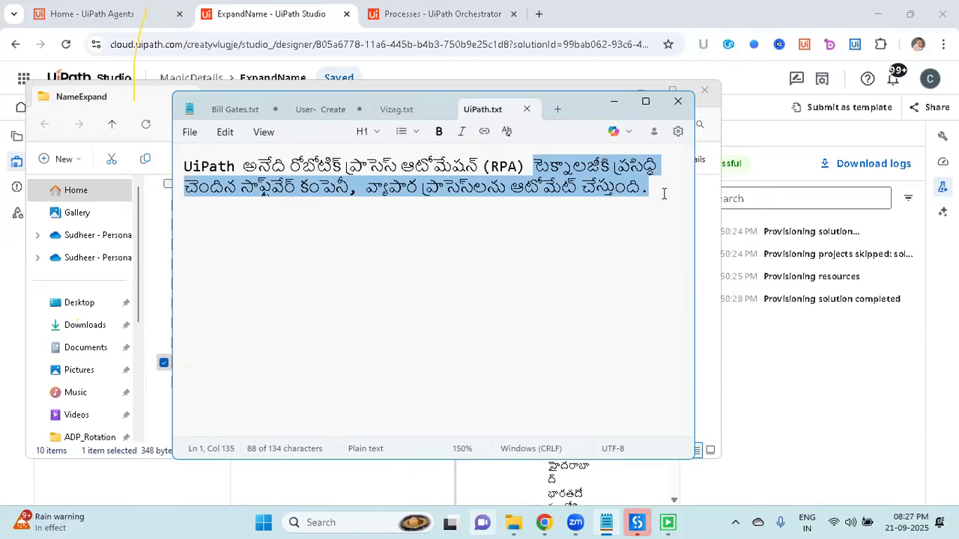
click(648, 165)
click(614, 101)
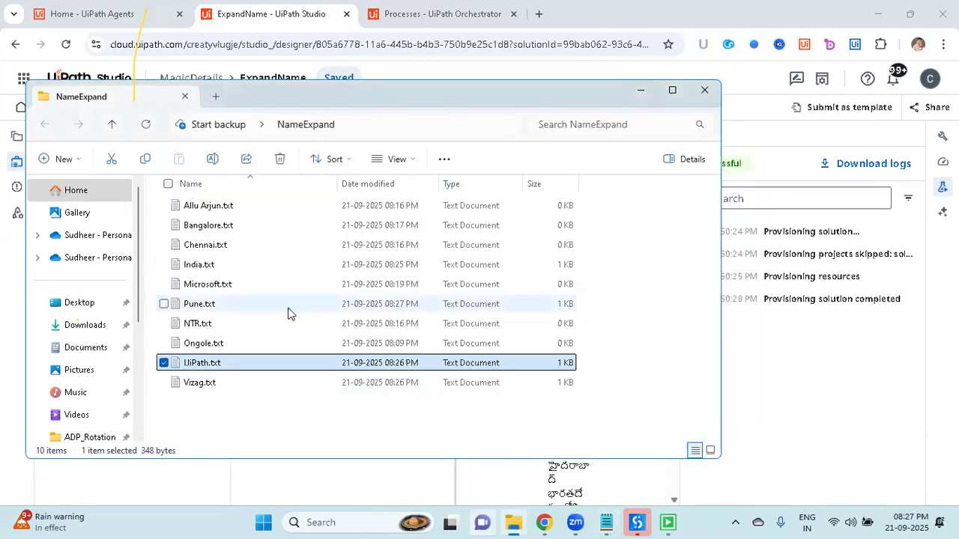
- Open Pune.txt, check the text the workflow wrote into it, and minimize Notepad
double_click(288, 307)
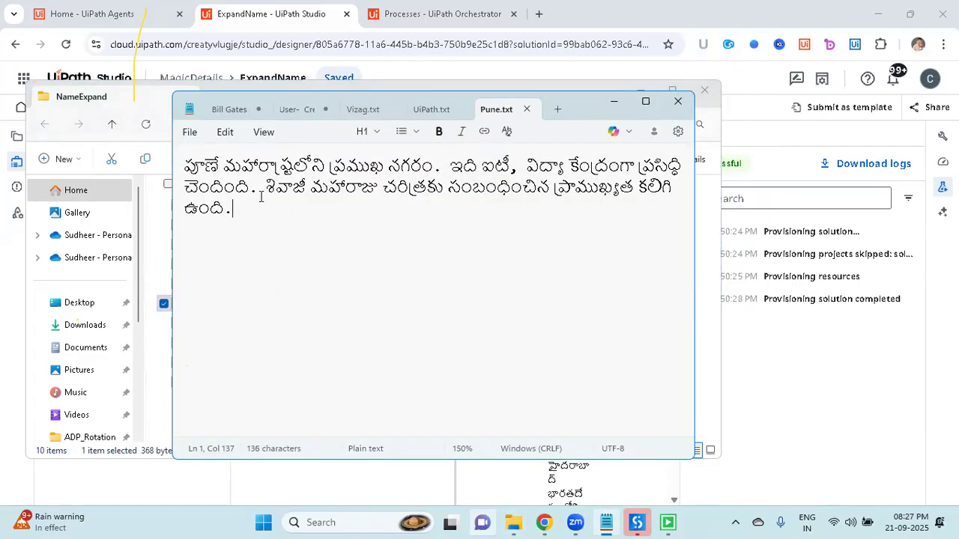
key(ctrl+a)
click(330, 247)
click(614, 101)
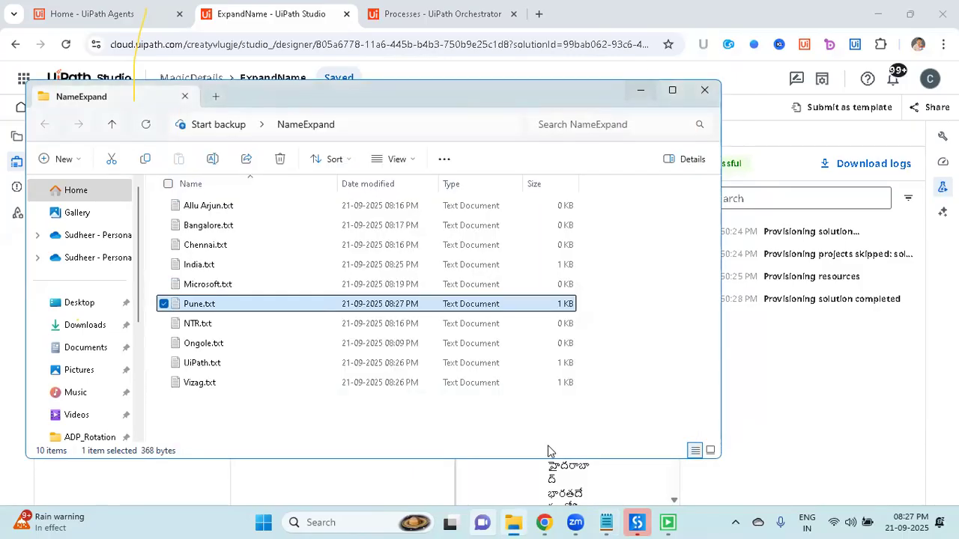
- Switch to the ExpandName agent in Chrome and set the user prompt's summary length to 500 characters
click(542, 522)
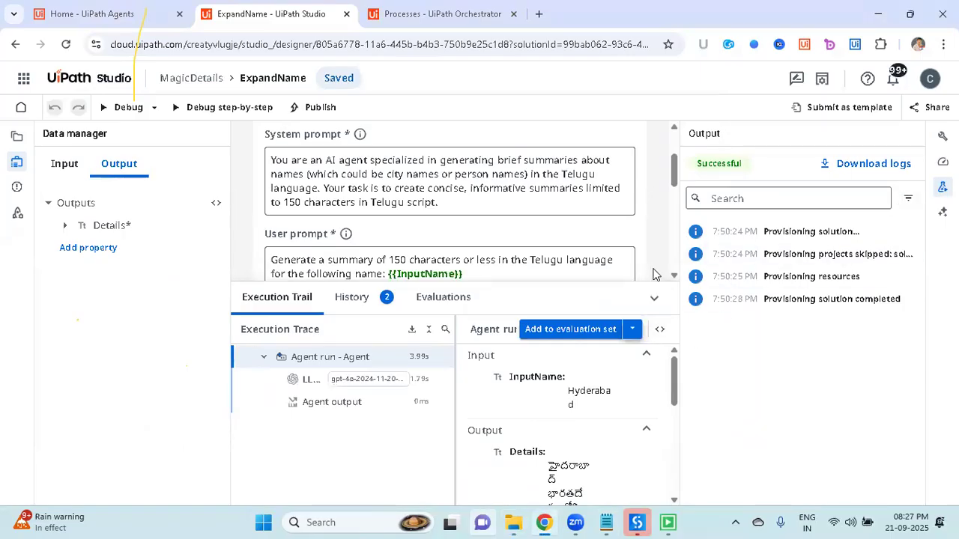
click(654, 298)
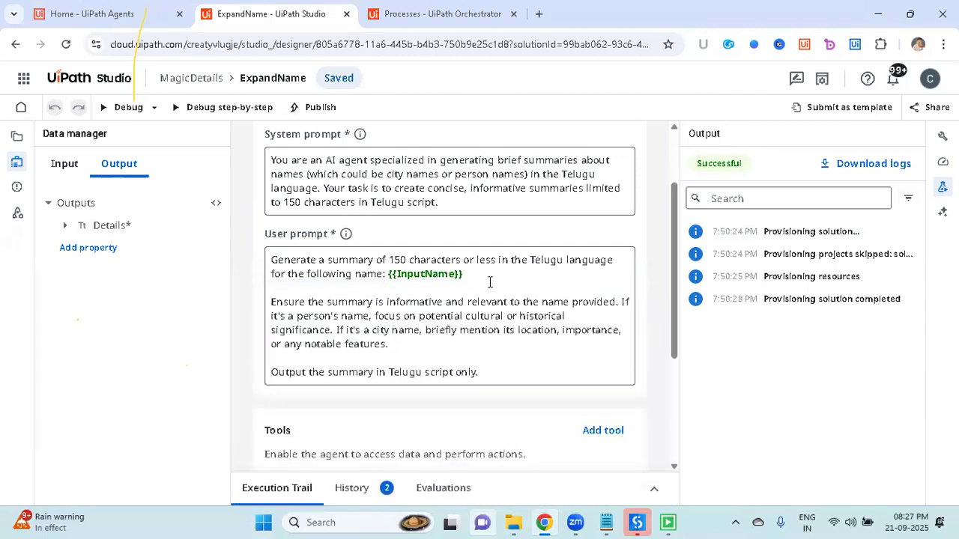
double_click(395, 259)
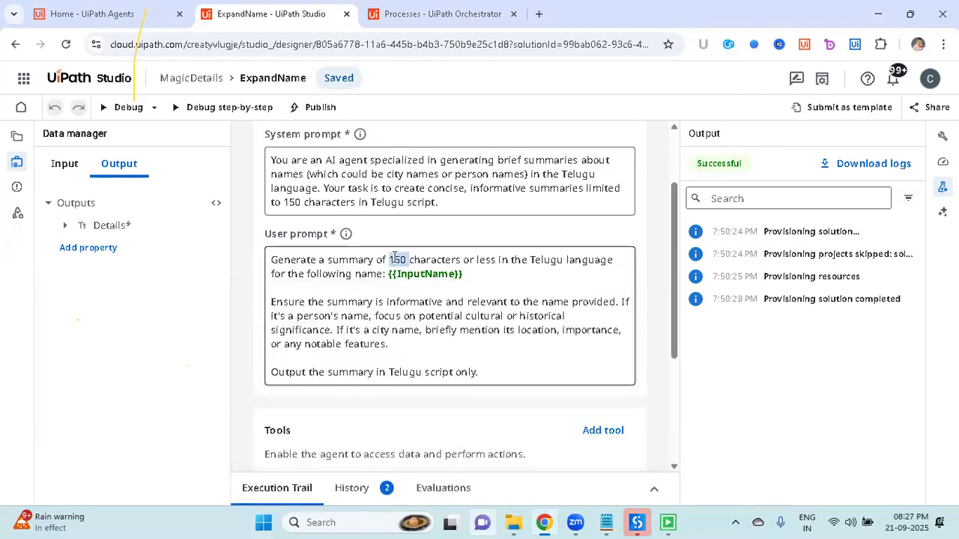
text(500)
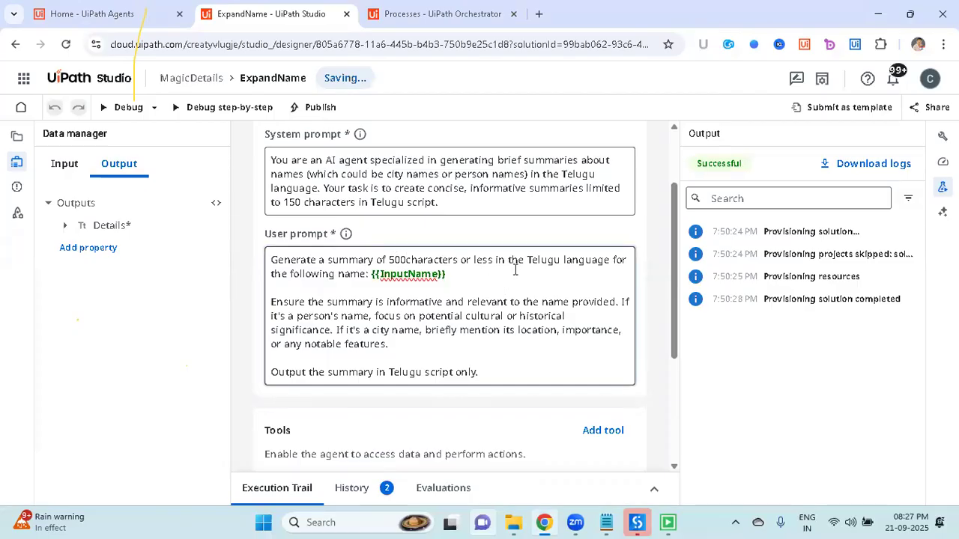
- Insert "(it should be like points(Important information)" after "Telugu language" in the user prompt, correcting the spelling of "Important"
click(612, 260)
key(Return)
text(. It should be )
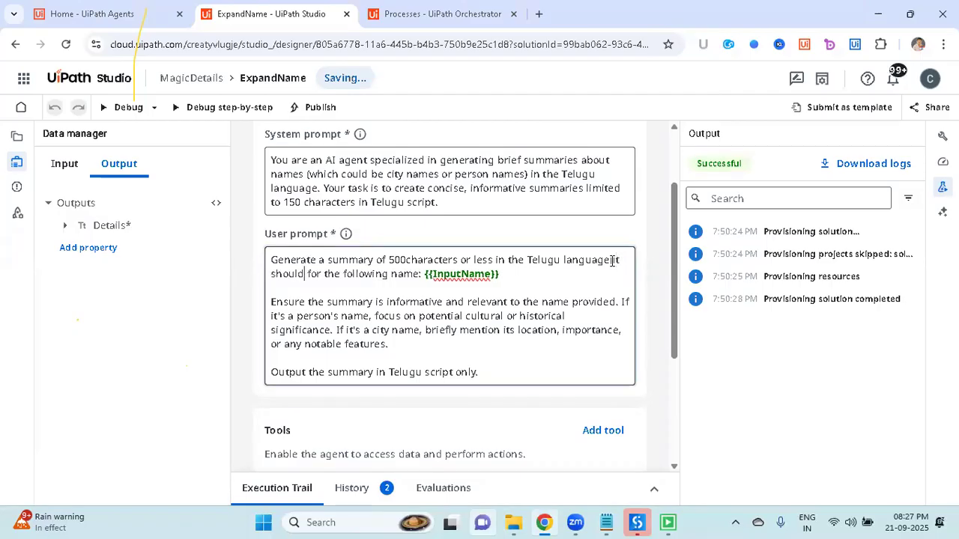
text(like points)
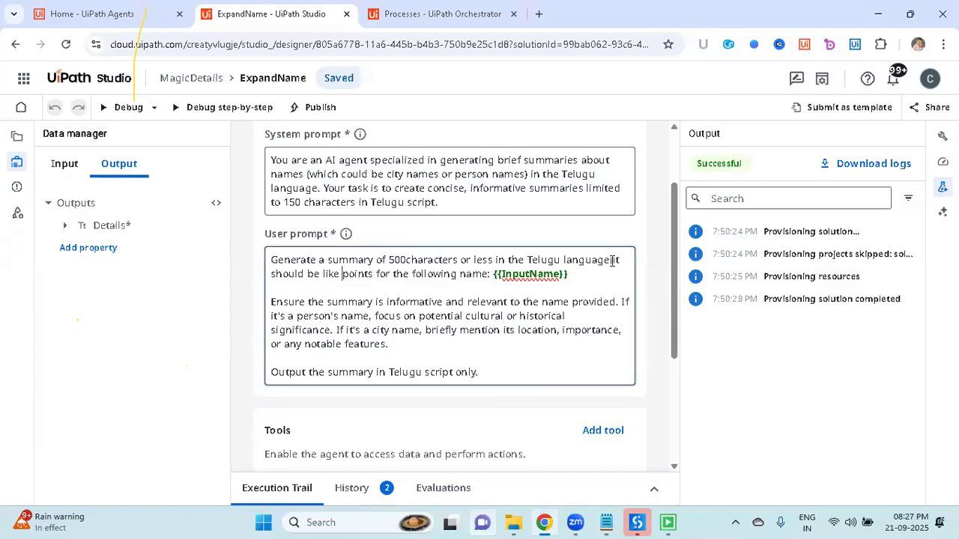
text((Imp)
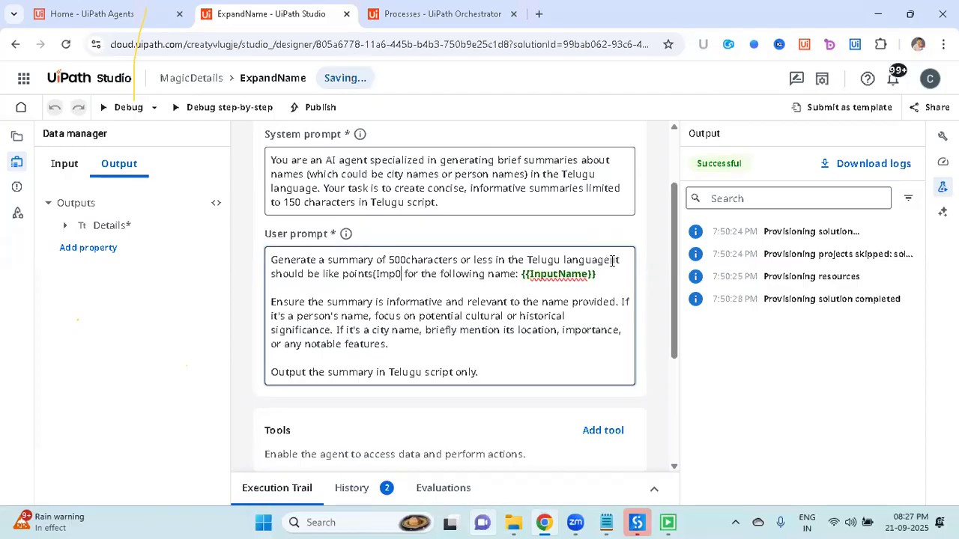
text(rtent information))
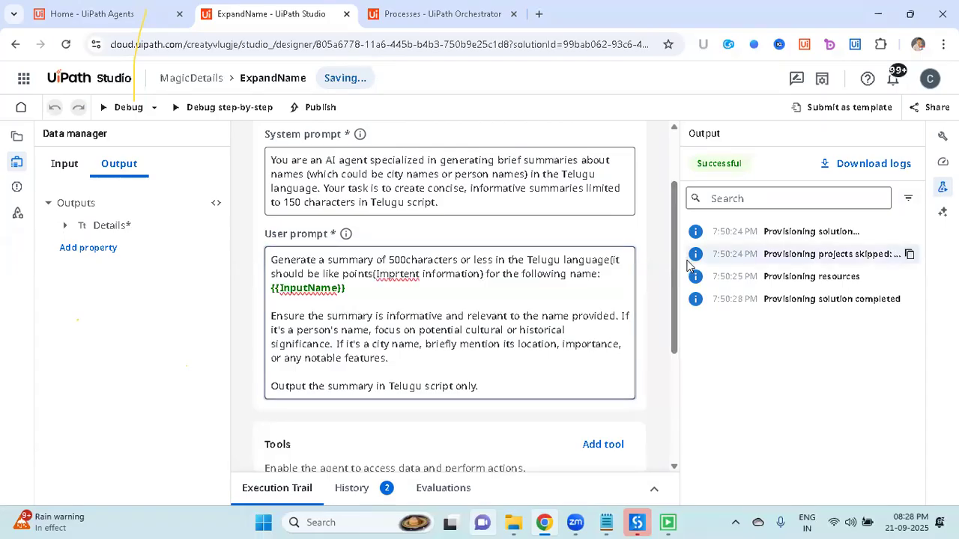
right_click(394, 274)
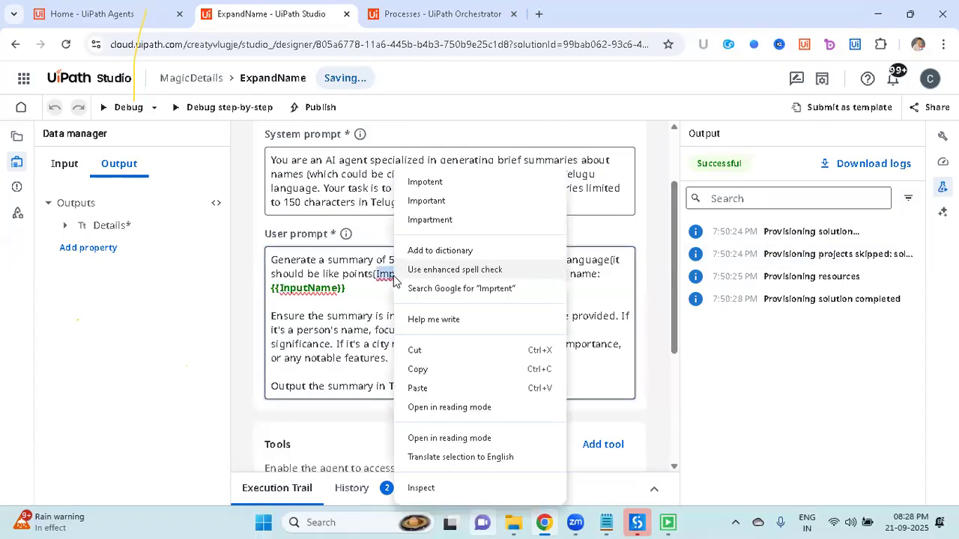
click(449, 201)
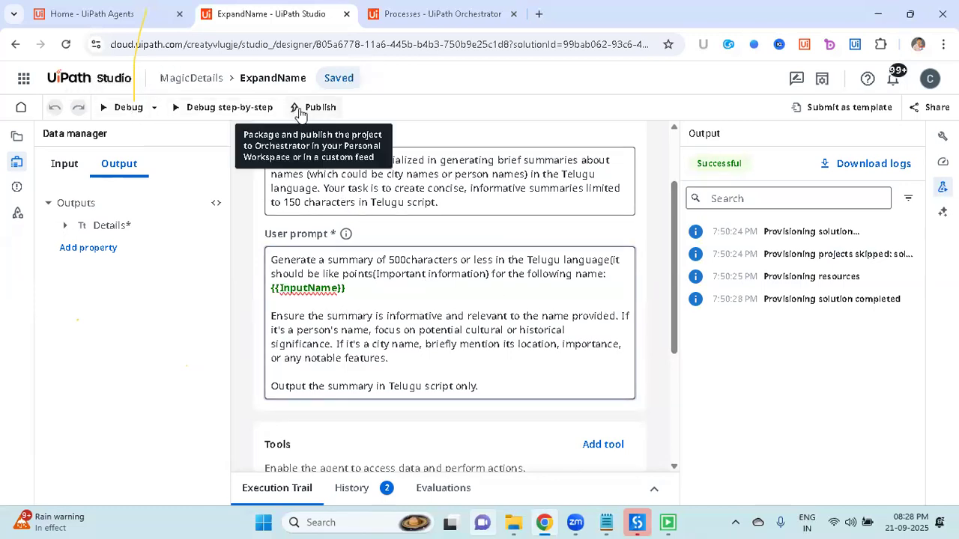
- Debug the ExpandName agent with the InputName argument Visakhapatnam
click(122, 108)
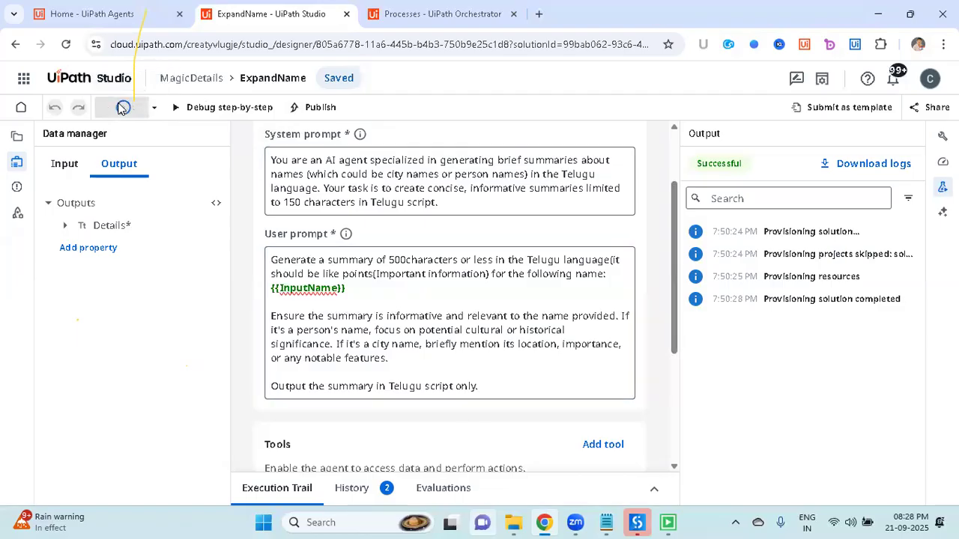
click(731, 235)
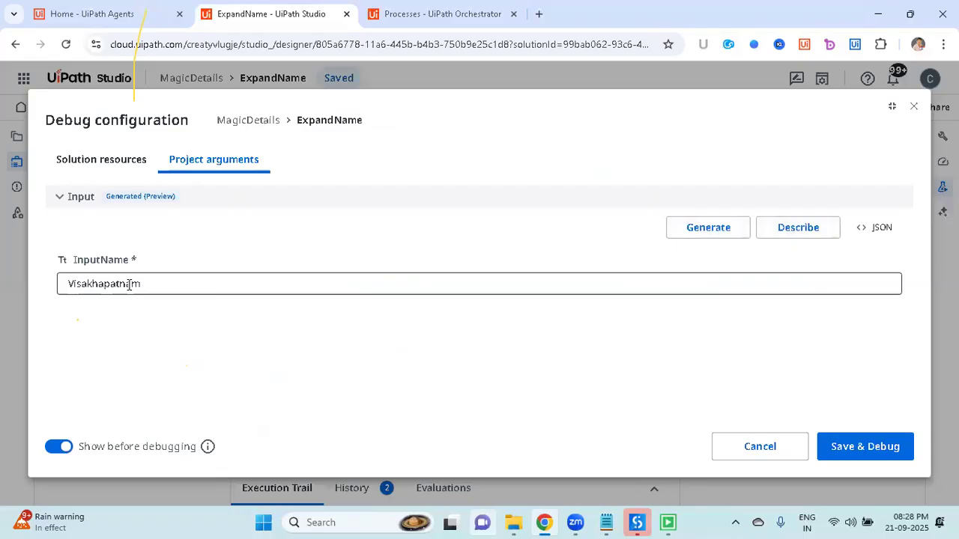
click(840, 446)
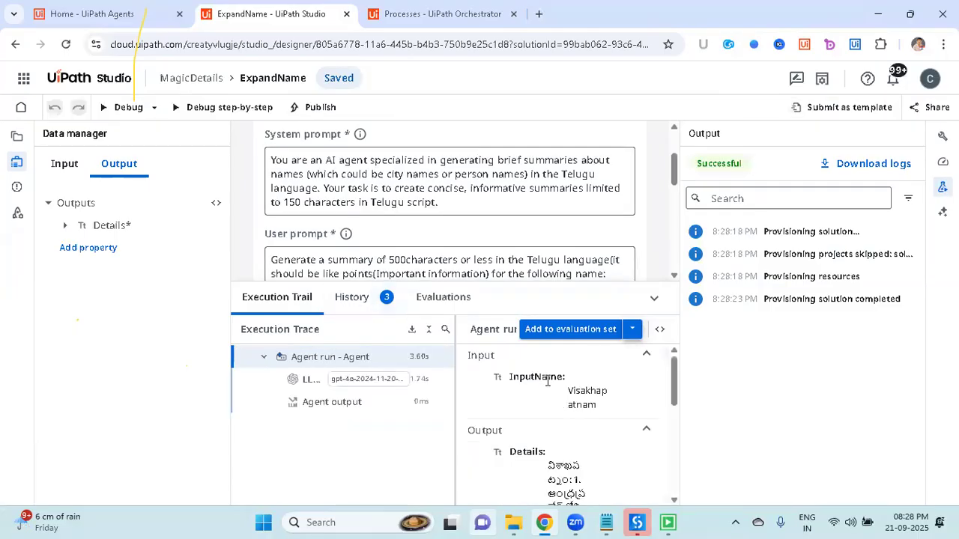
- Read through the agent's Details output for Visakhapatnam and collapse the execution trace
scroll(546, 416, down, 3)
scroll(561, 412, down, 4)
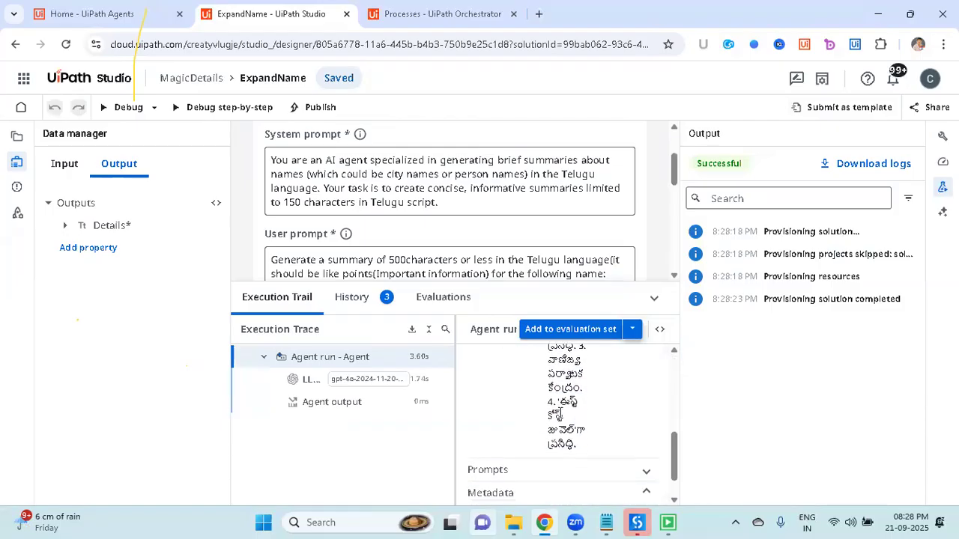
scroll(561, 412, up, 8)
click(654, 302)
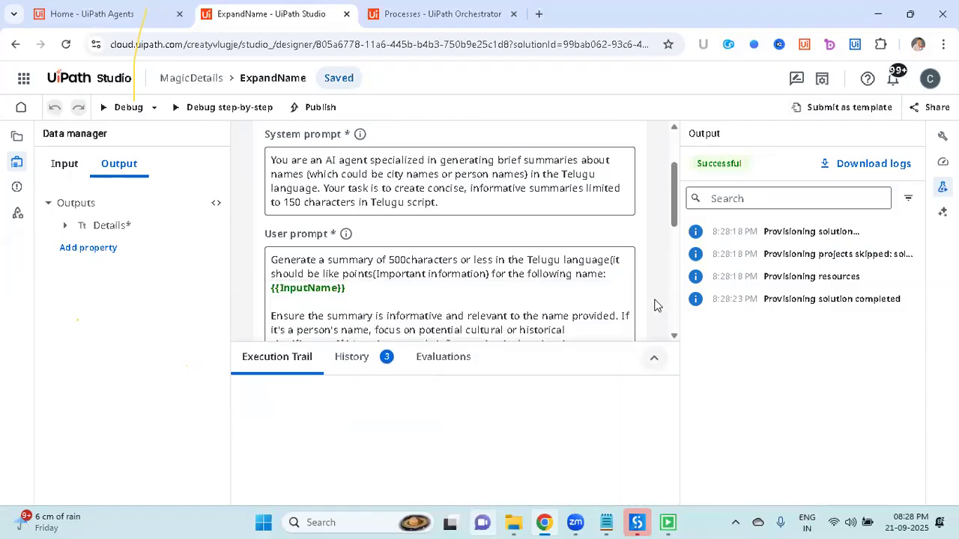
- Publish the MagicDetails solution as version 1.0.1 to the Orchestrator Tenant
click(316, 109)
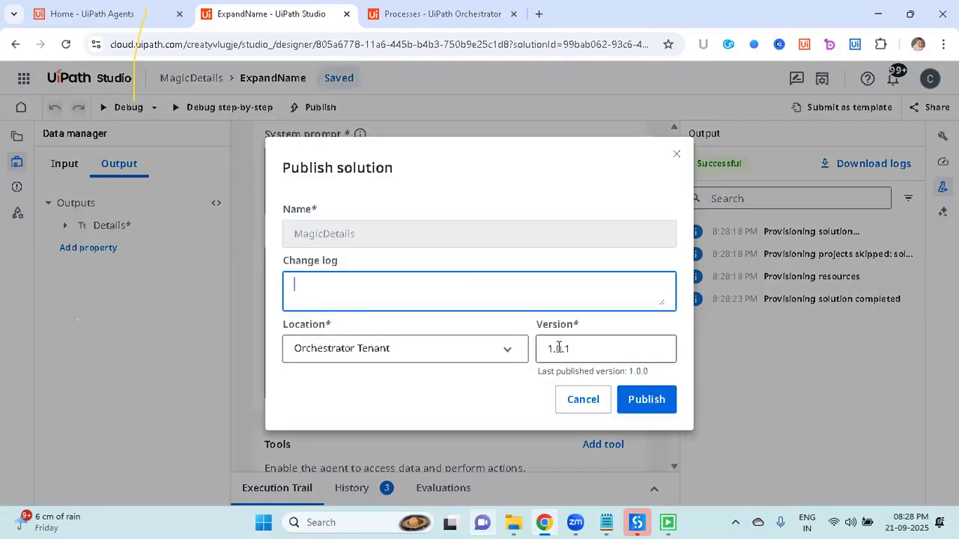
click(588, 347)
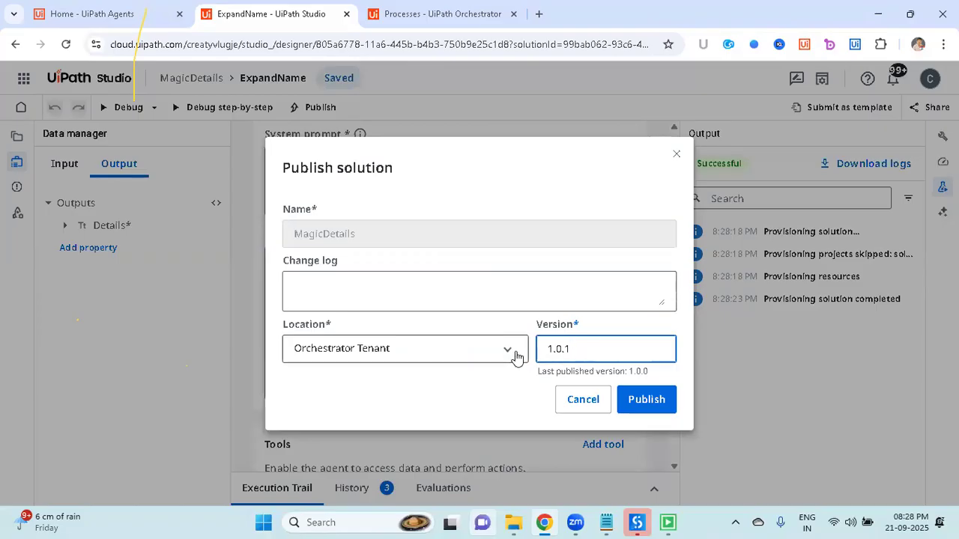
click(656, 405)
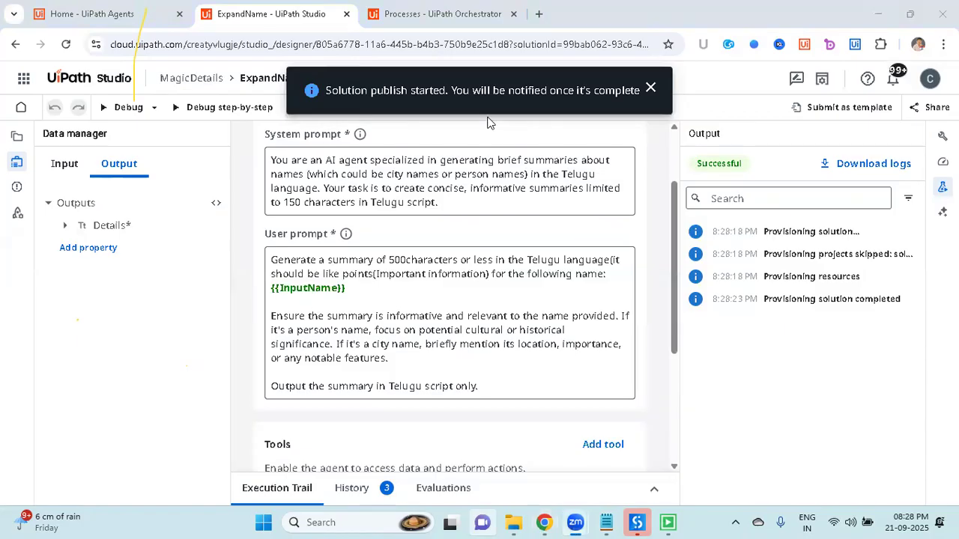
- Switch to Orchestrator, close the process details and check the available actions for the MagicDetails.Agent.ExpandName process
click(441, 25)
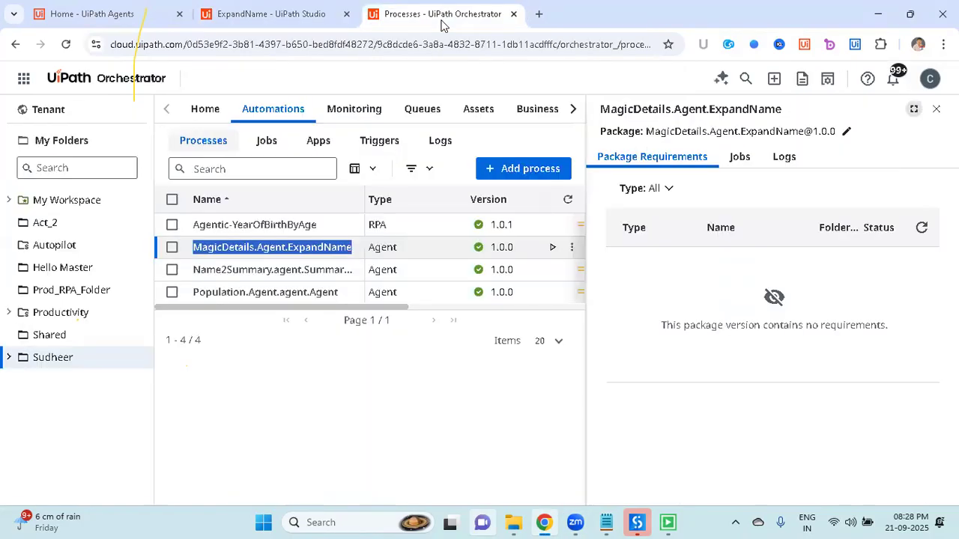
click(936, 109)
click(464, 383)
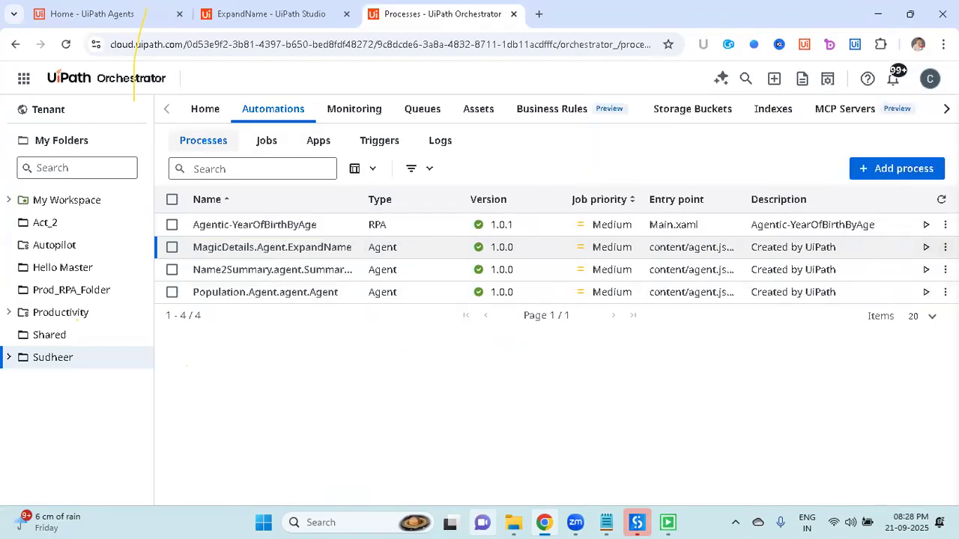
click(945, 247)
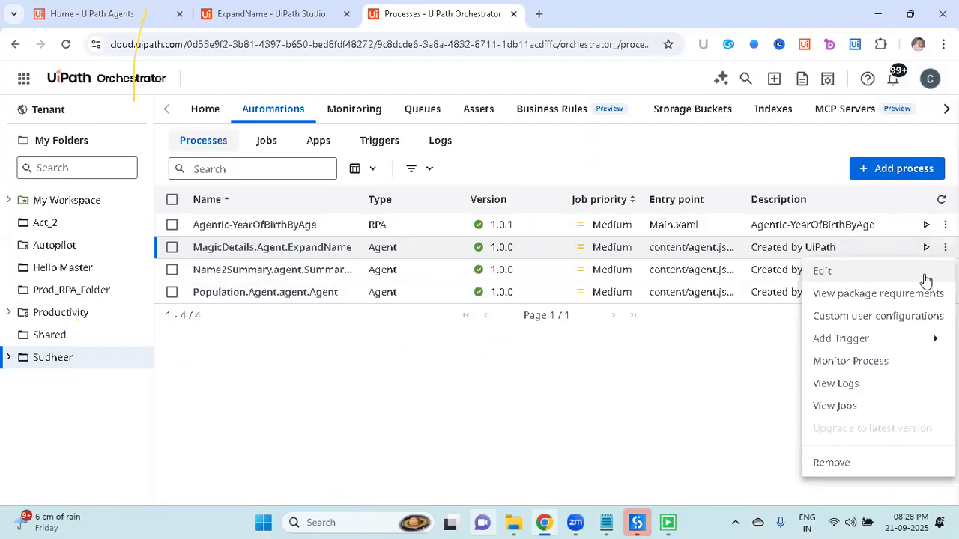
click(630, 392)
- Try to deploy the MagicDetails 1.0.1 solution package from the tenant into the folder that holds the ExpandName process
click(79, 110)
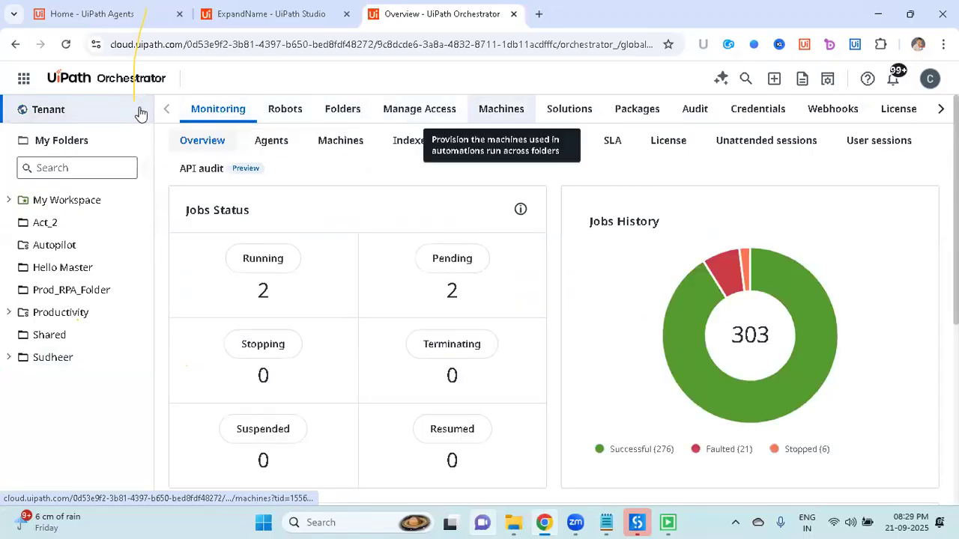
click(569, 108)
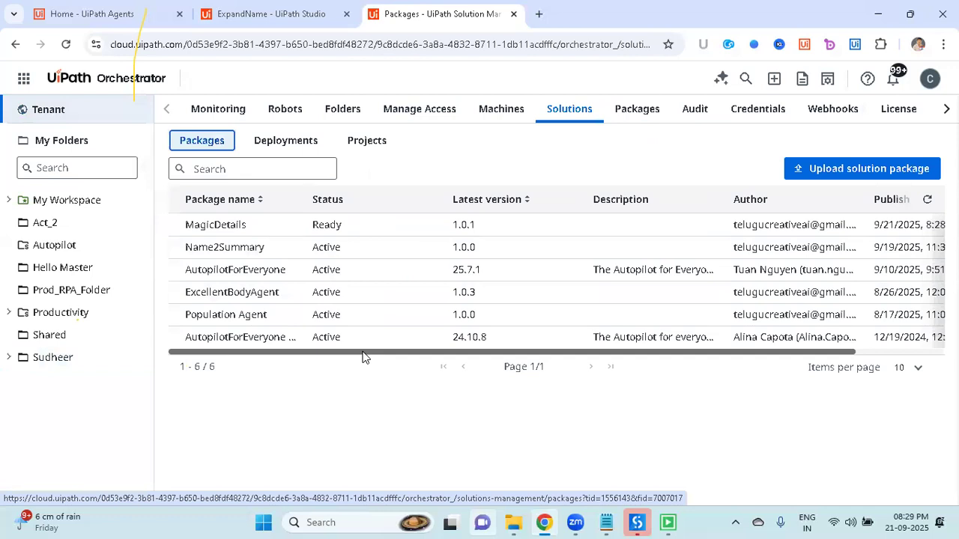
drag(362, 357, 764, 383)
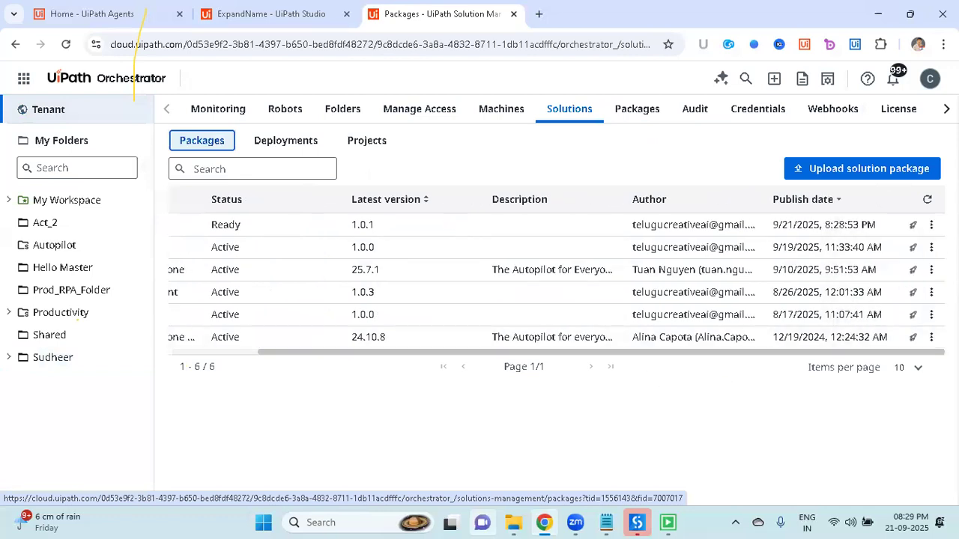
click(931, 226)
click(910, 248)
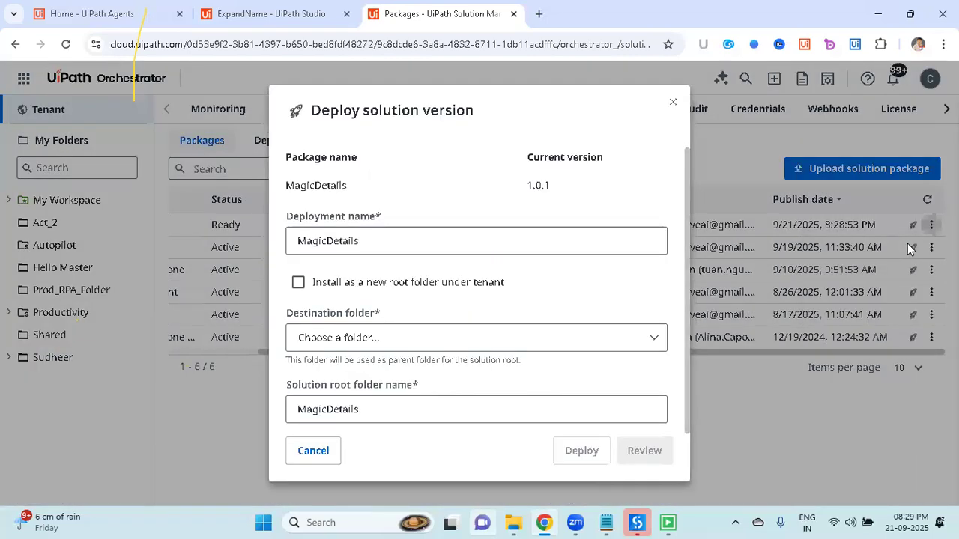
click(539, 346)
click(440, 453)
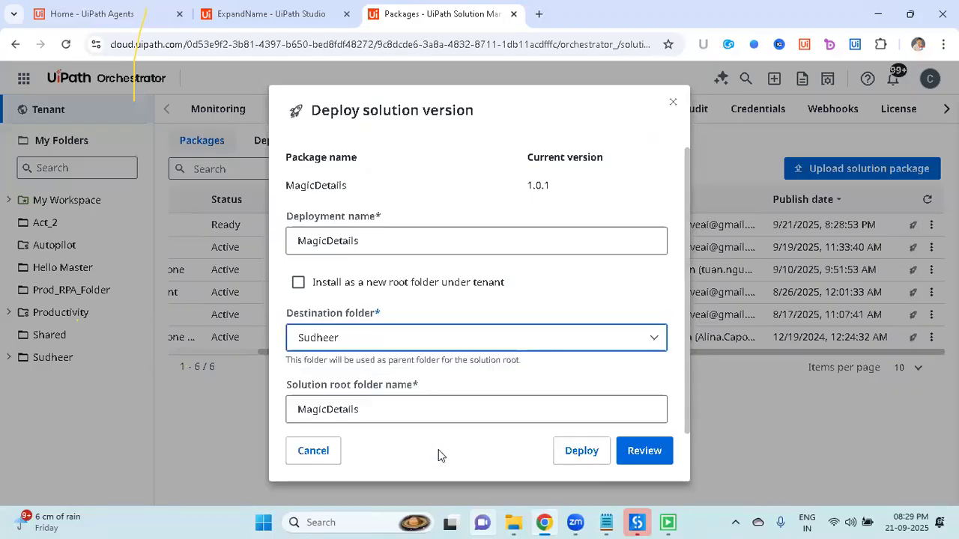
click(587, 452)
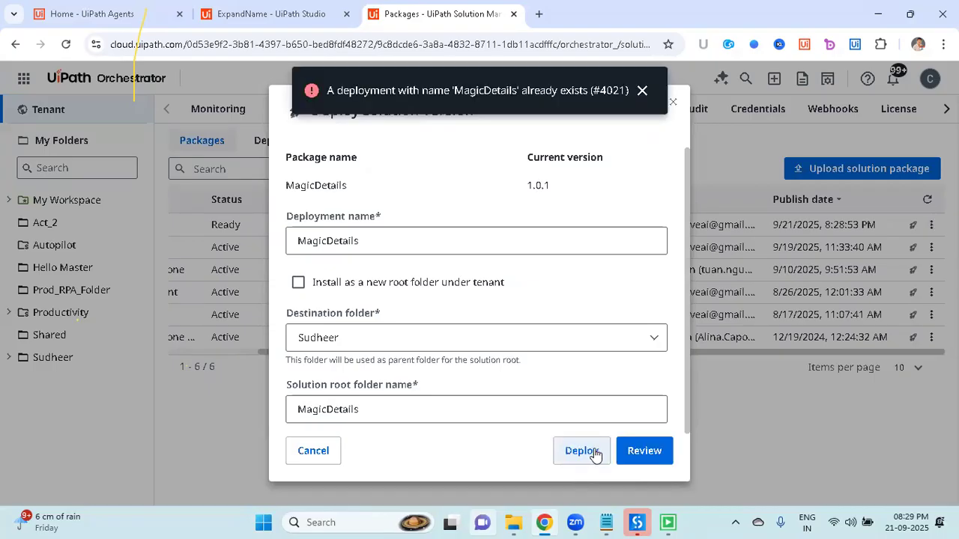
- Change the deployment name to MagicDetails_New, deploy the solution and refresh the deployments list until the installation finishes
click(467, 237)
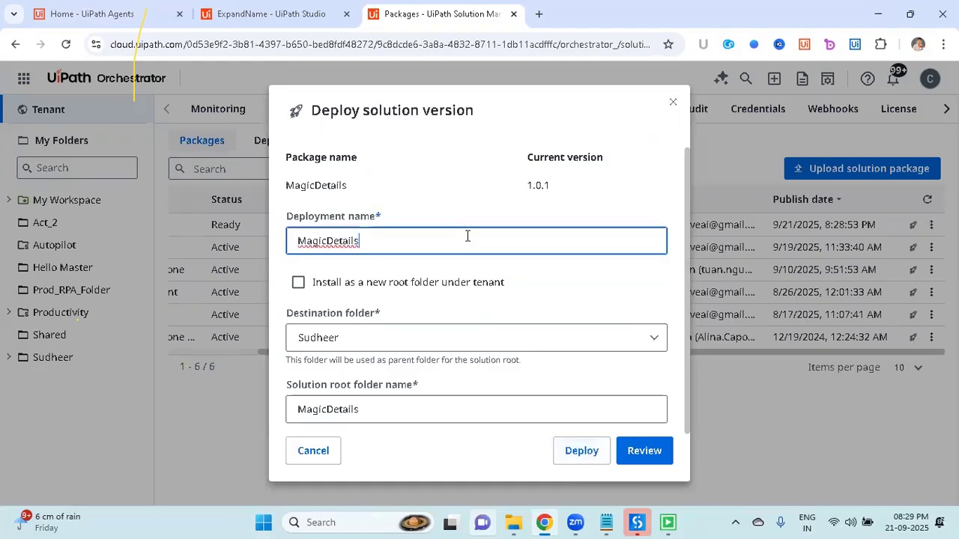
text(_New)
click(582, 452)
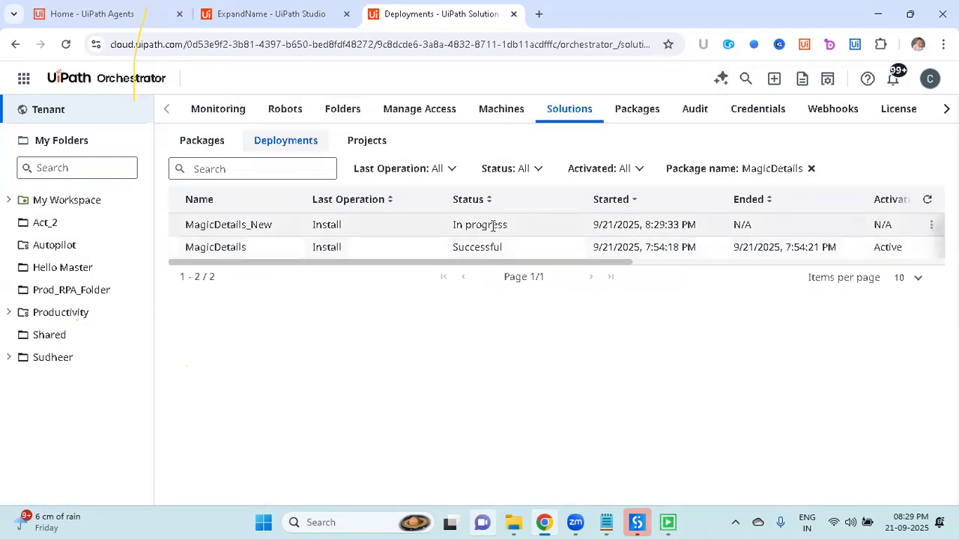
click(927, 201)
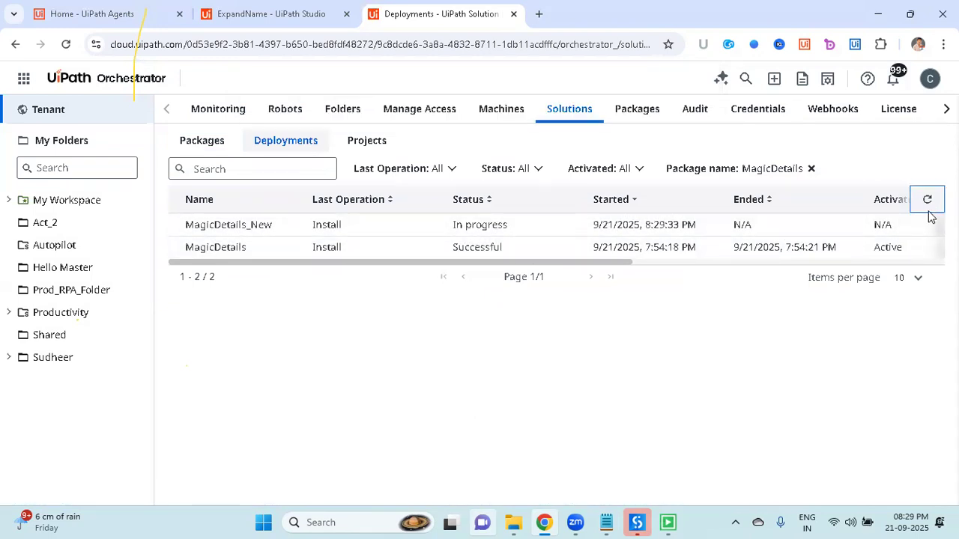
click(927, 204)
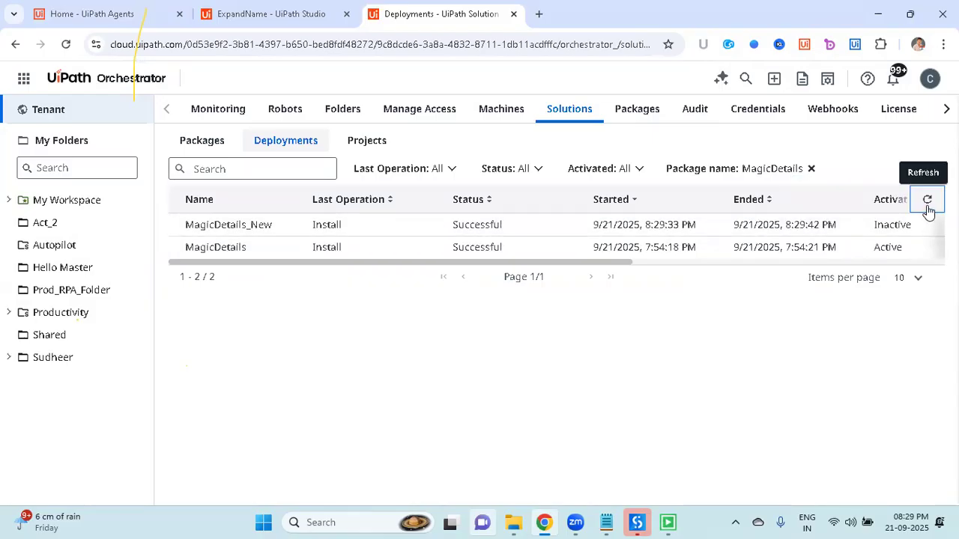
- Activate the MagicDetails_New deployment, entering its name as the activation confirmation
click(931, 225)
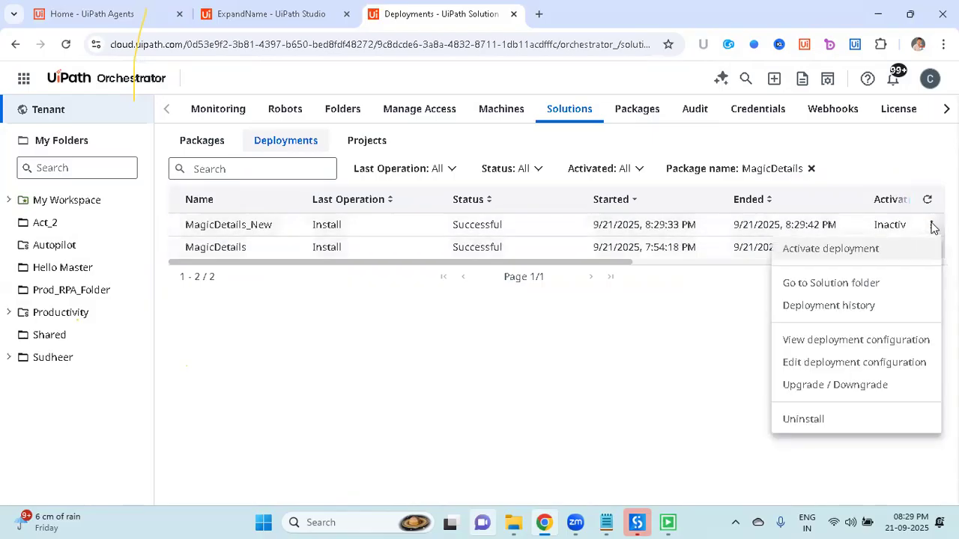
click(888, 252)
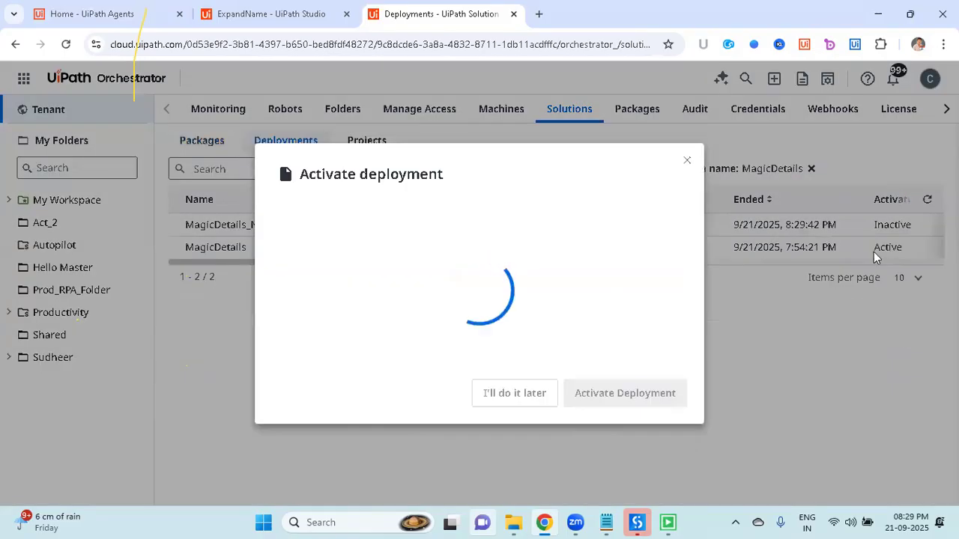
scroll(582, 369, down, 1)
click(485, 413)
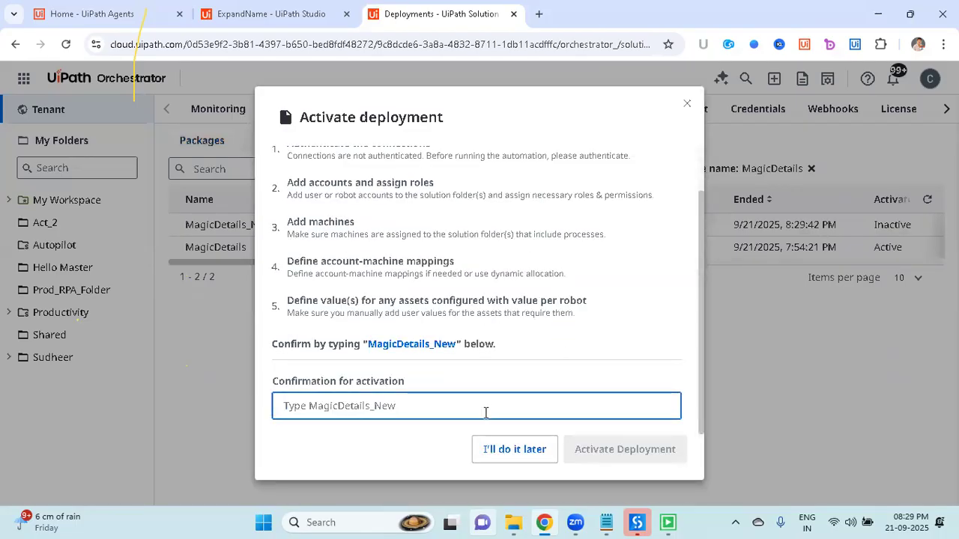
text(Magic)
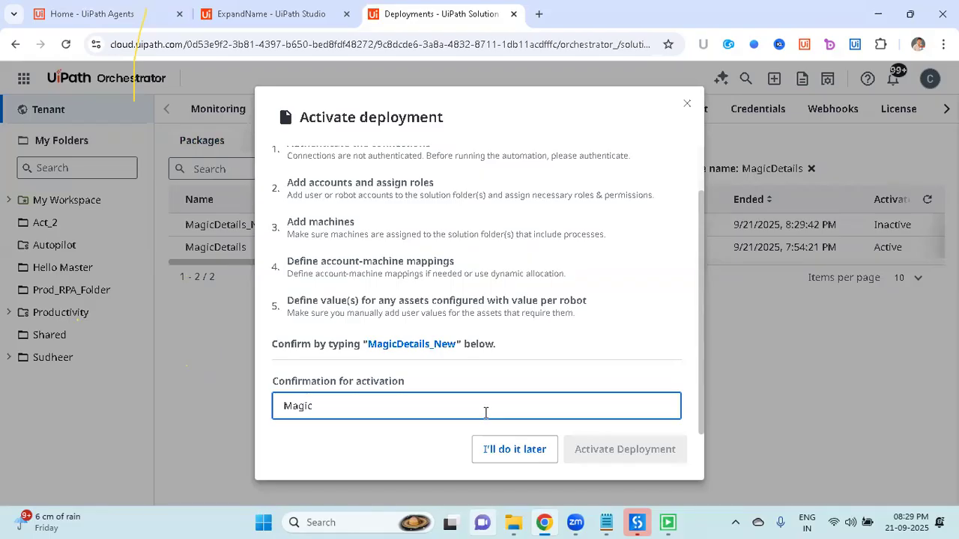
key(BackSpace)
text(MagicDetails_New)
click(592, 452)
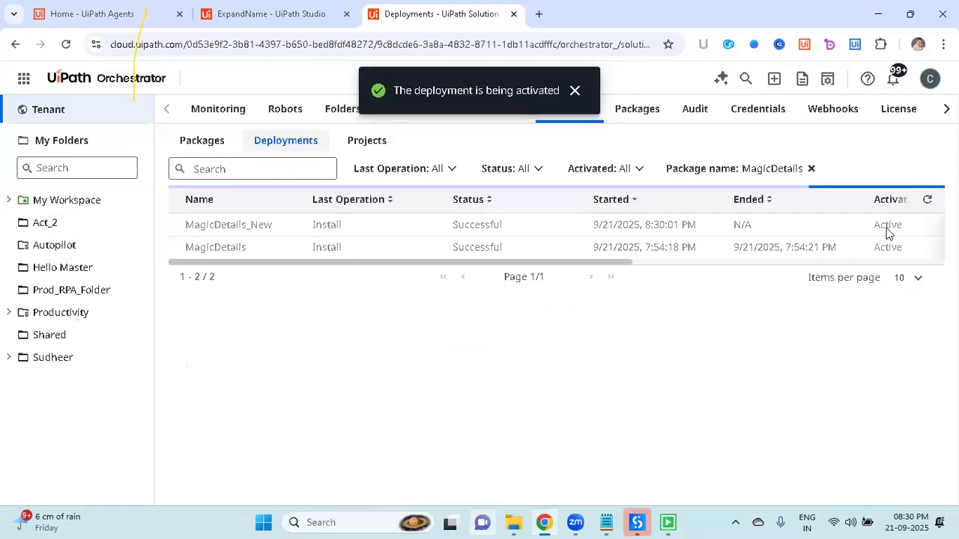
- Upgrade the MagicDetails.Agent.ExpandName process to the latest version in its Orchestrator folder
click(58, 360)
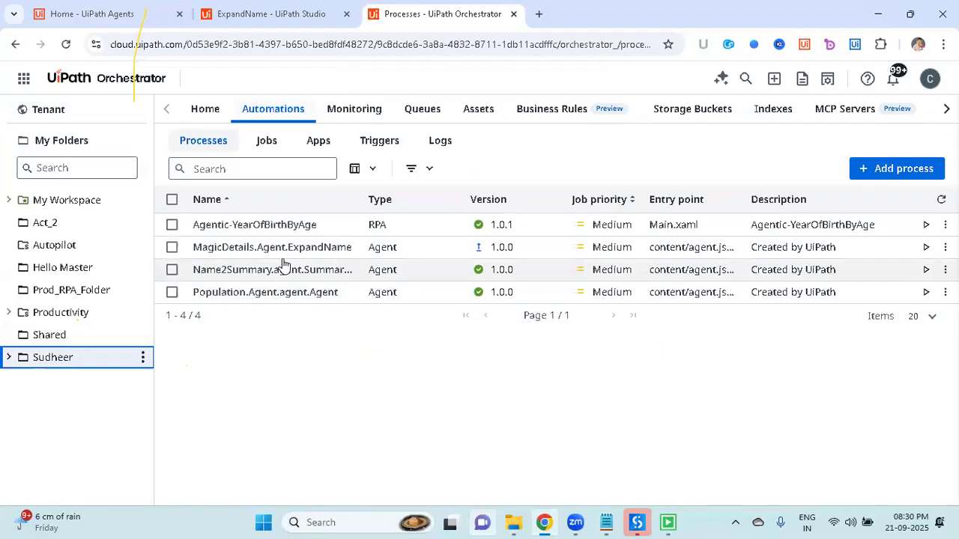
mouse_move(480, 253)
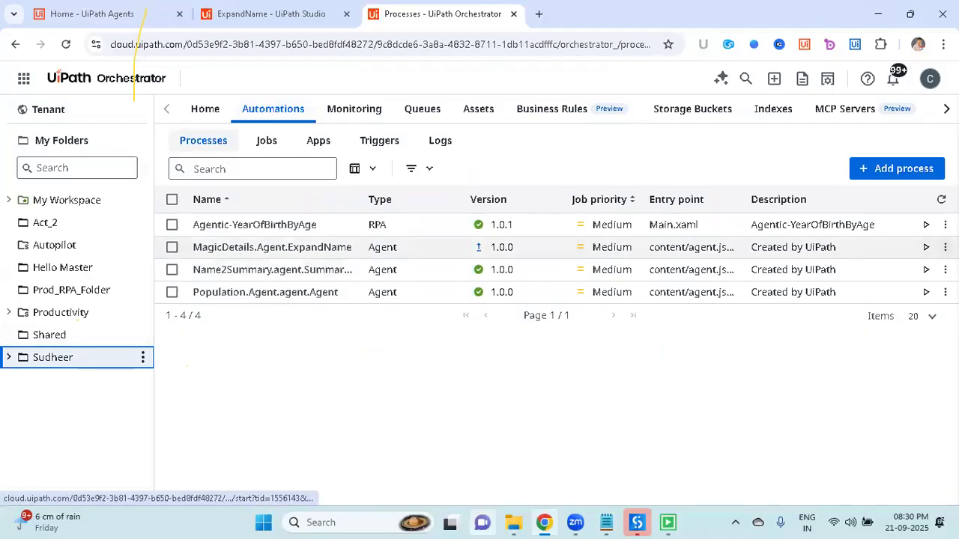
click(945, 247)
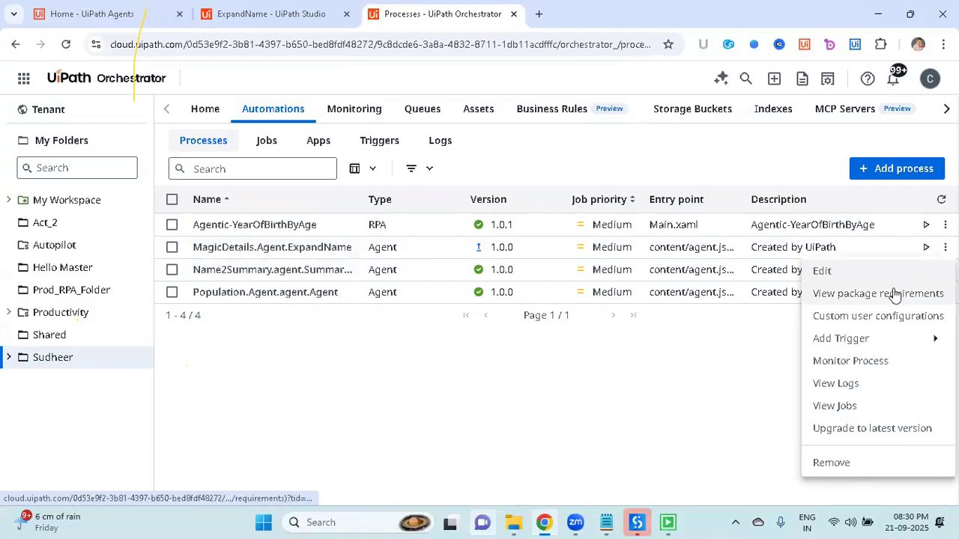
click(882, 430)
click(629, 446)
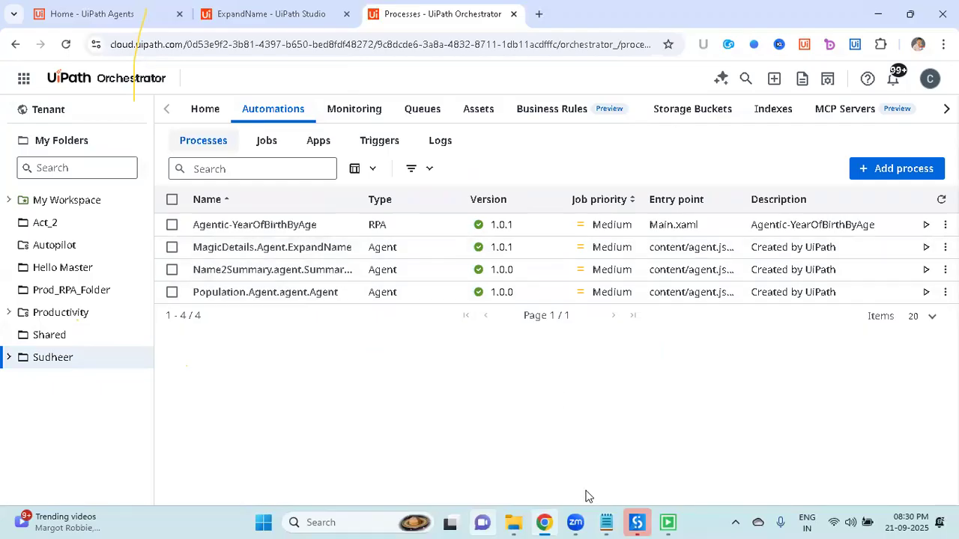
- Switch to UiPath Studio, clear and reselect MagicDetails.Agent.ExpandName as the Run Agent activity's process, and save the workflow
click(637, 522)
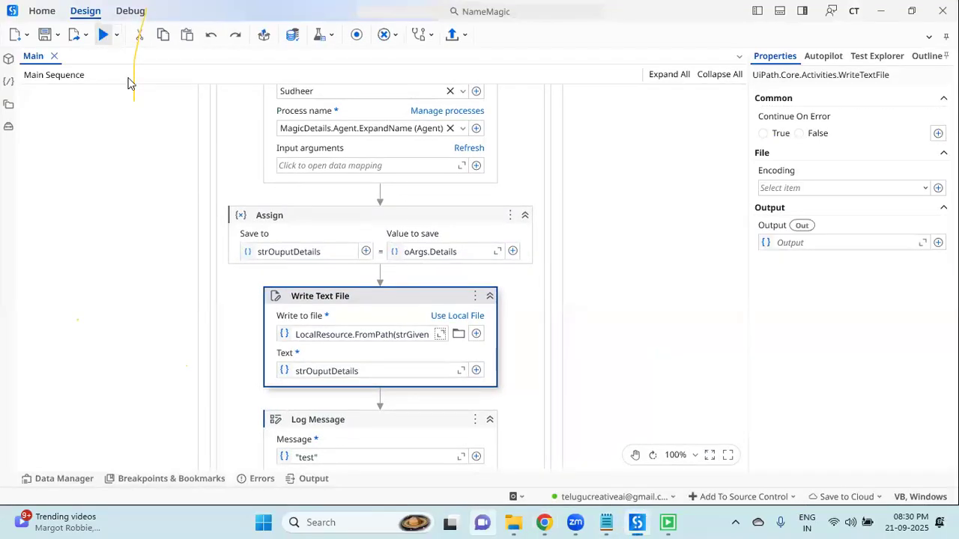
scroll(248, 207, up, 5)
scroll(360, 304, down, 5)
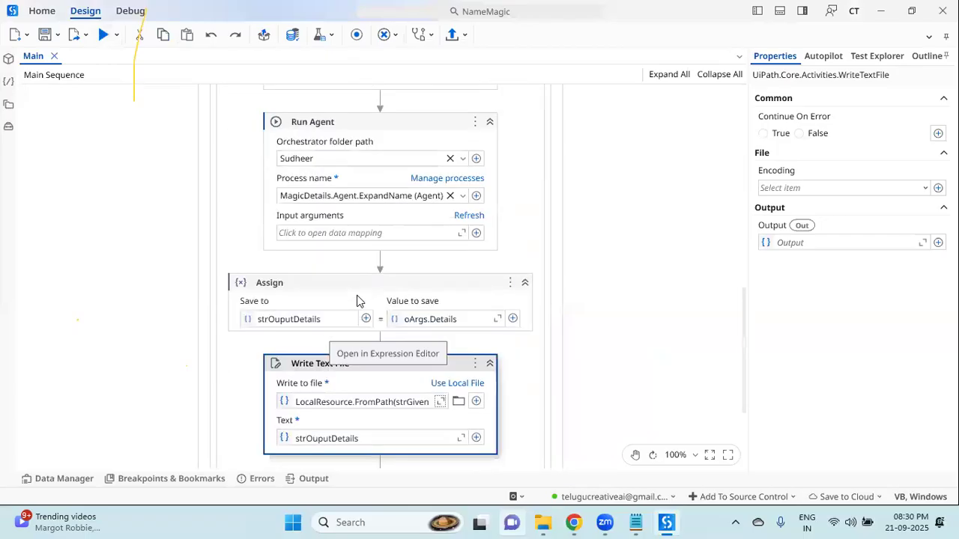
scroll(356, 300, up, 1)
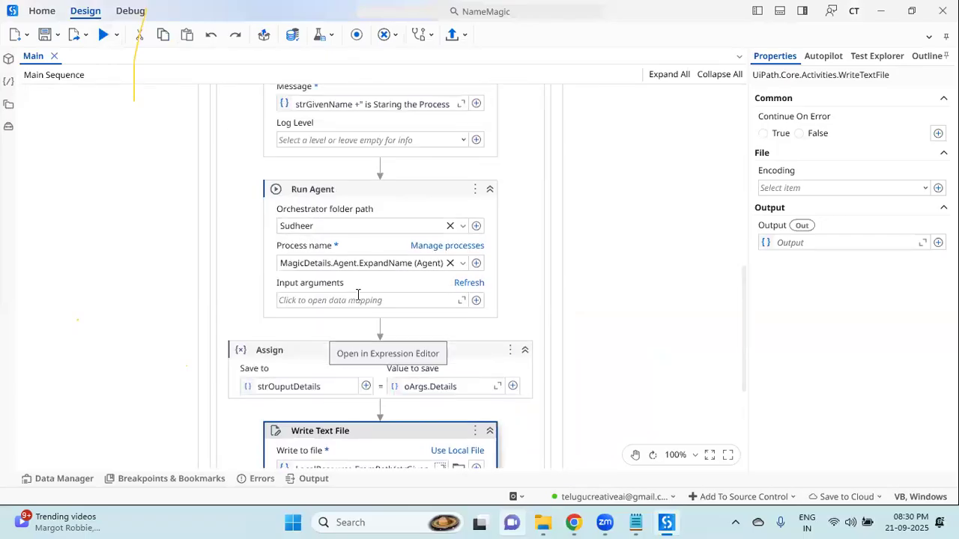
click(449, 263)
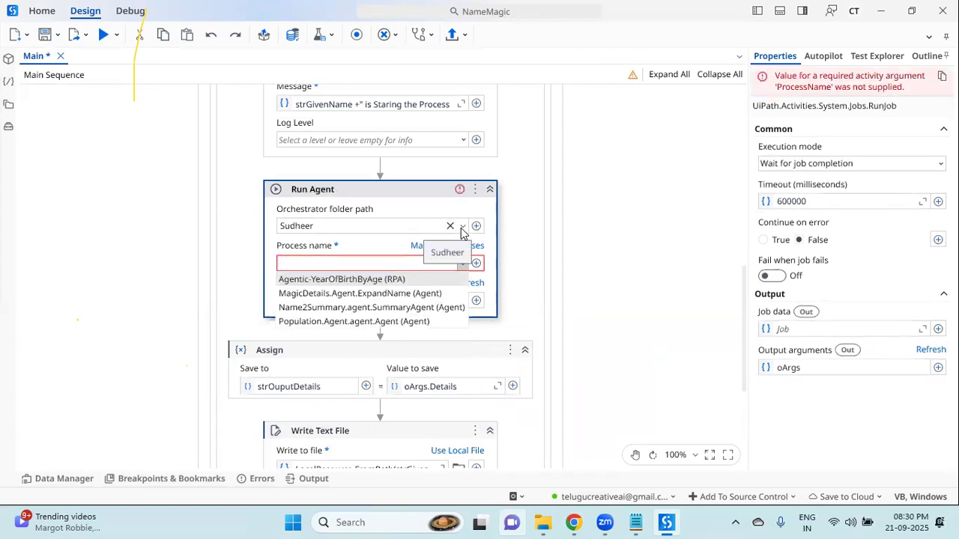
click(442, 294)
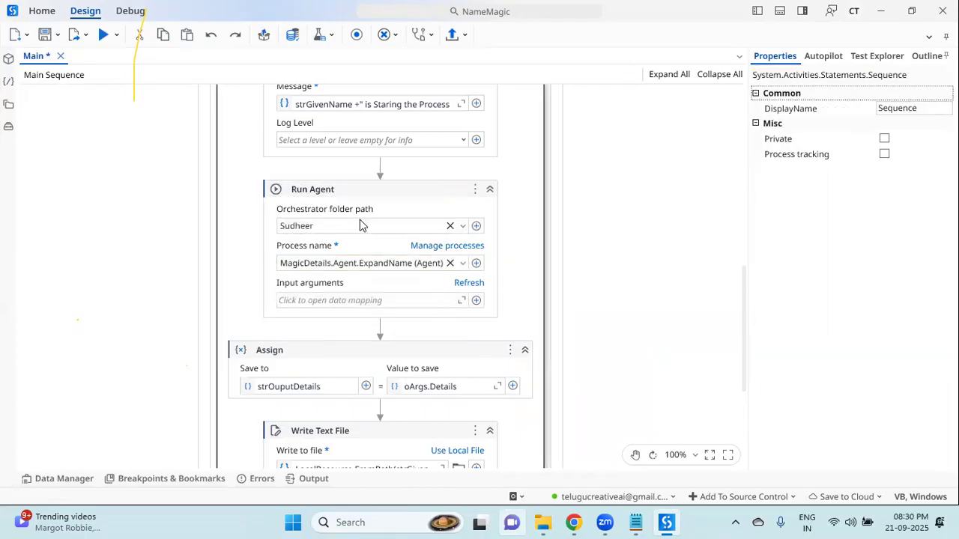
click(45, 35)
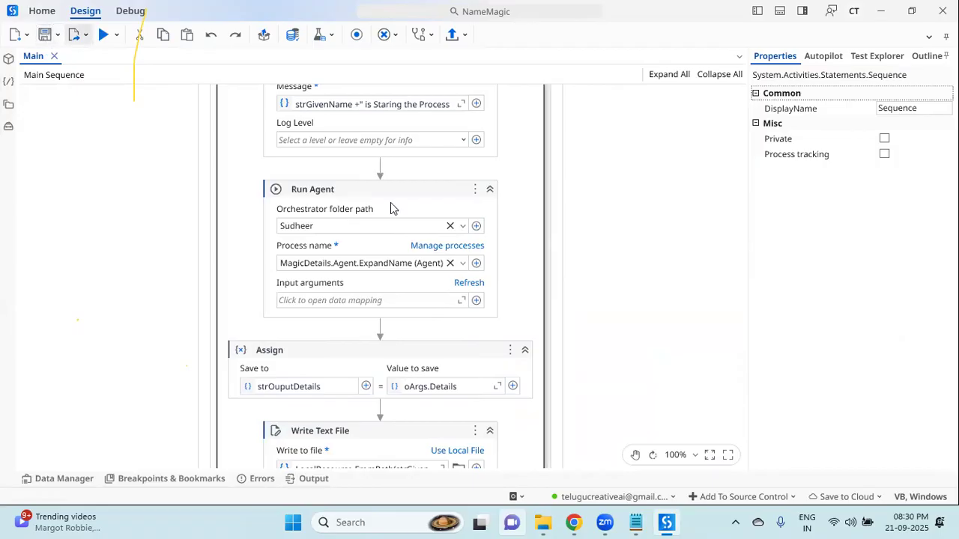
- Start a run of the NameMagic workflow and switch back to Chrome
click(117, 34)
click(75, 85)
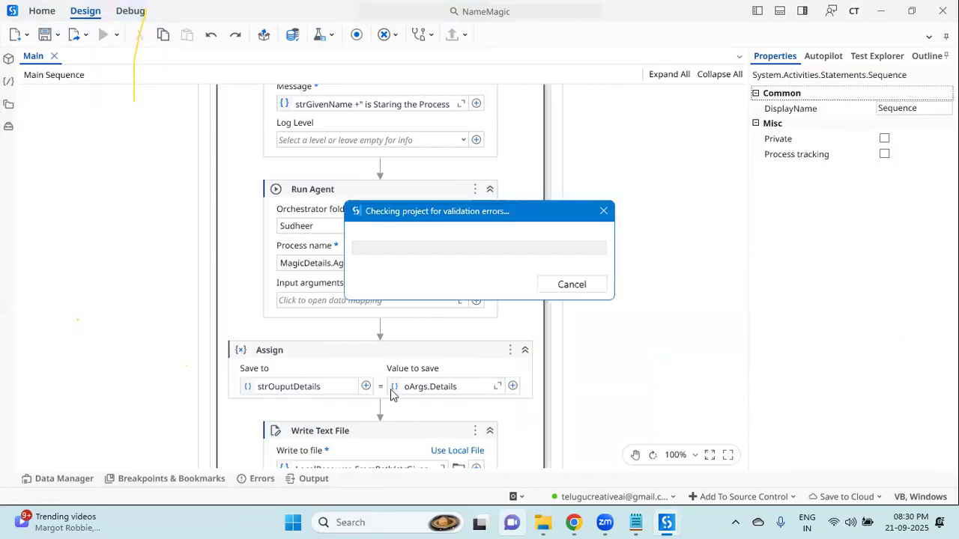
click(573, 522)
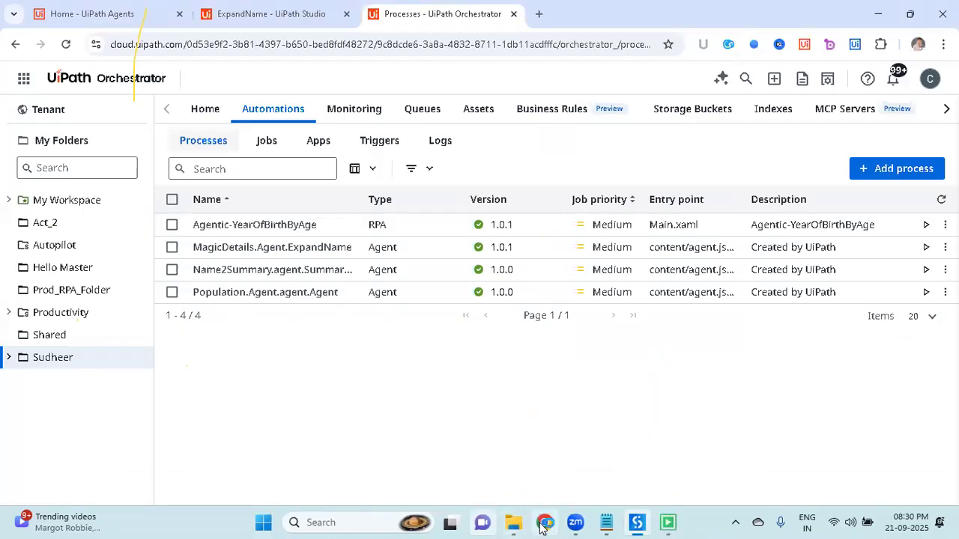
- Stop the NameMagic run in UiPath Studio, and delete all files in the NameExpand folder
click(513, 522)
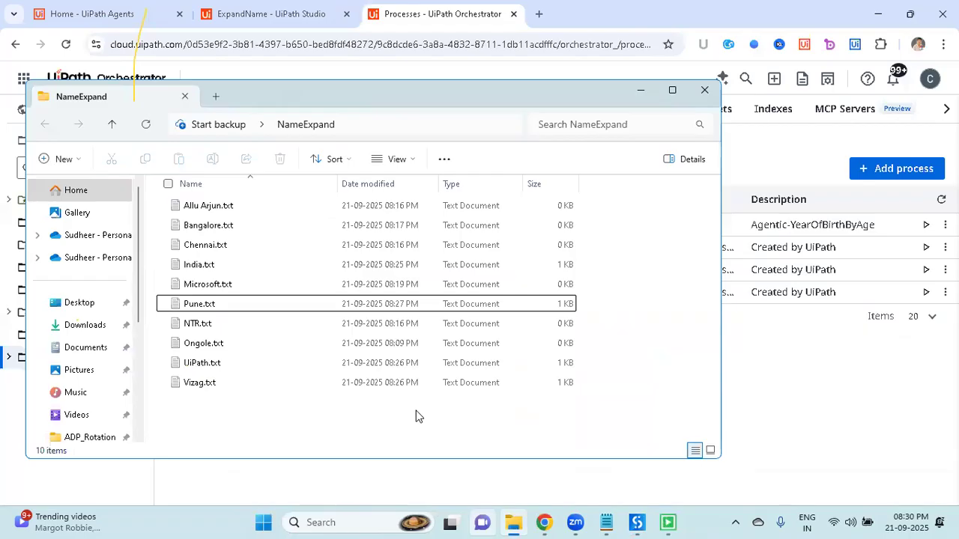
click(636, 522)
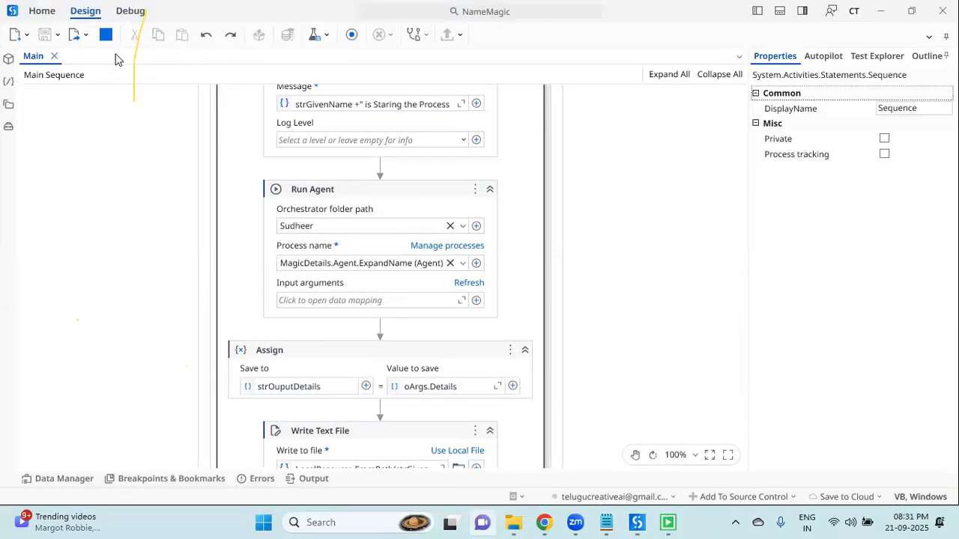
click(513, 522)
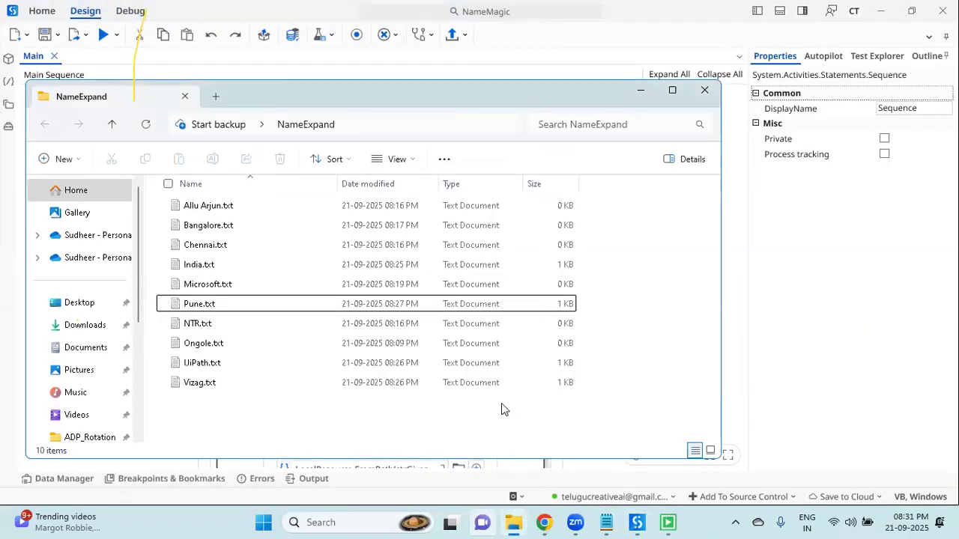
drag(482, 418, 294, 174)
key(Delete)
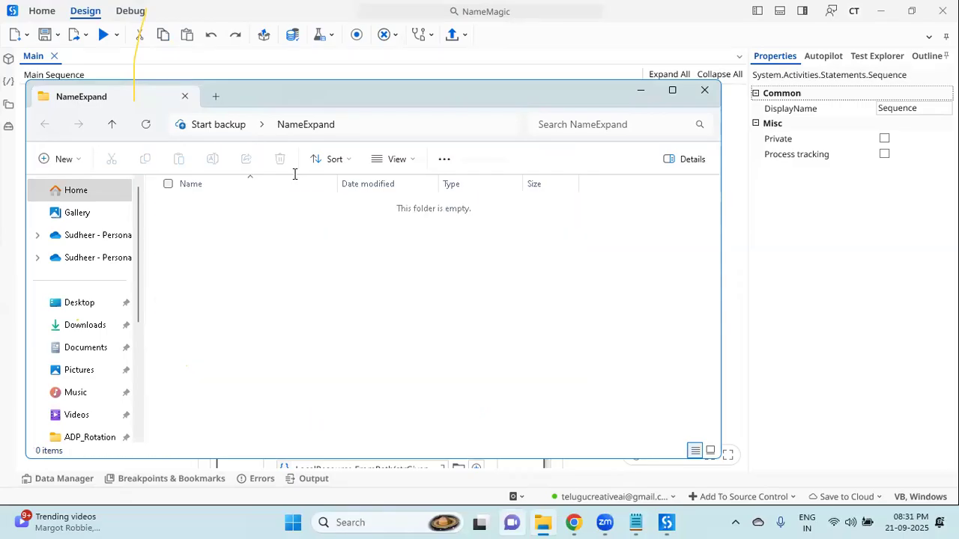
- Return to UiPath Studio and start a new run of the NameMagic workflow
click(814, 362)
click(116, 34)
click(112, 57)
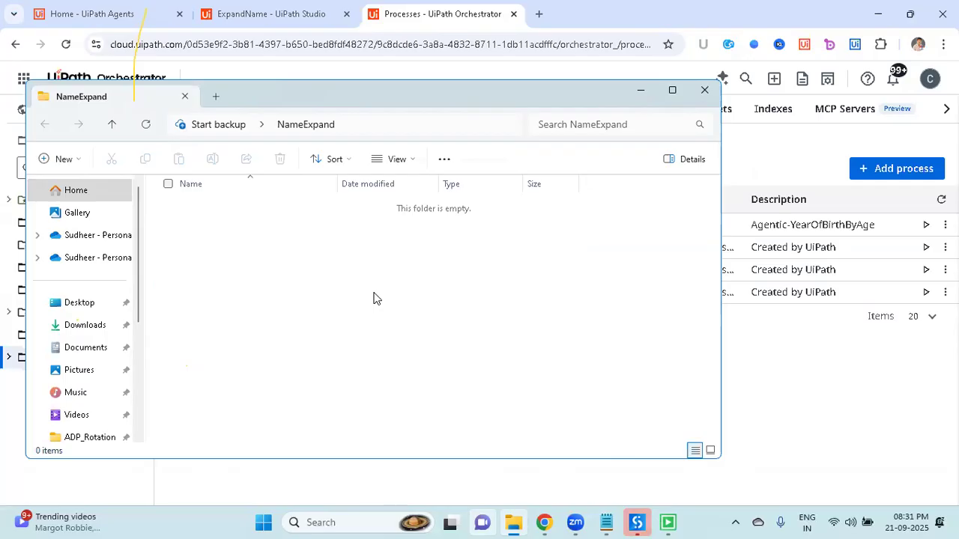
- Create a text document named Modi.txt in the NameExpand folder
right_click(293, 281)
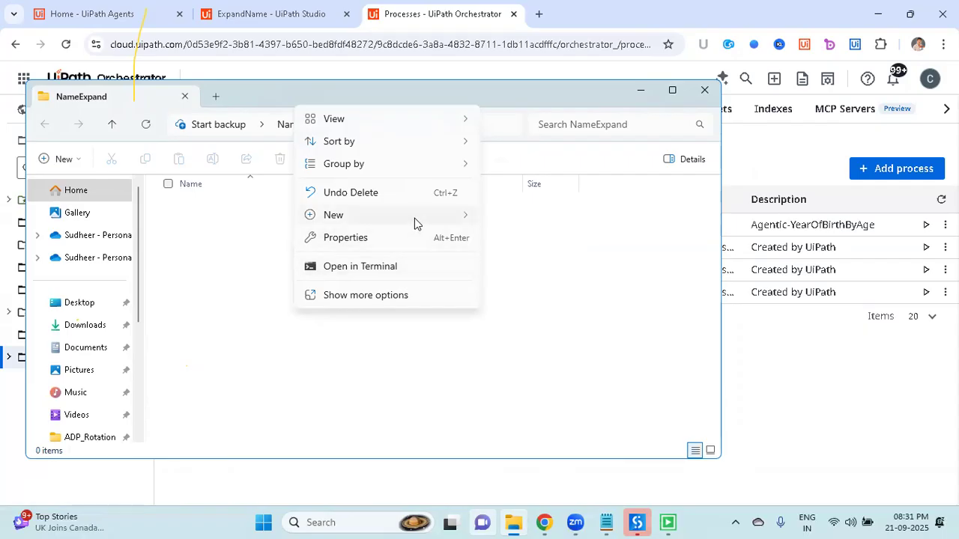
mouse_move(414, 223)
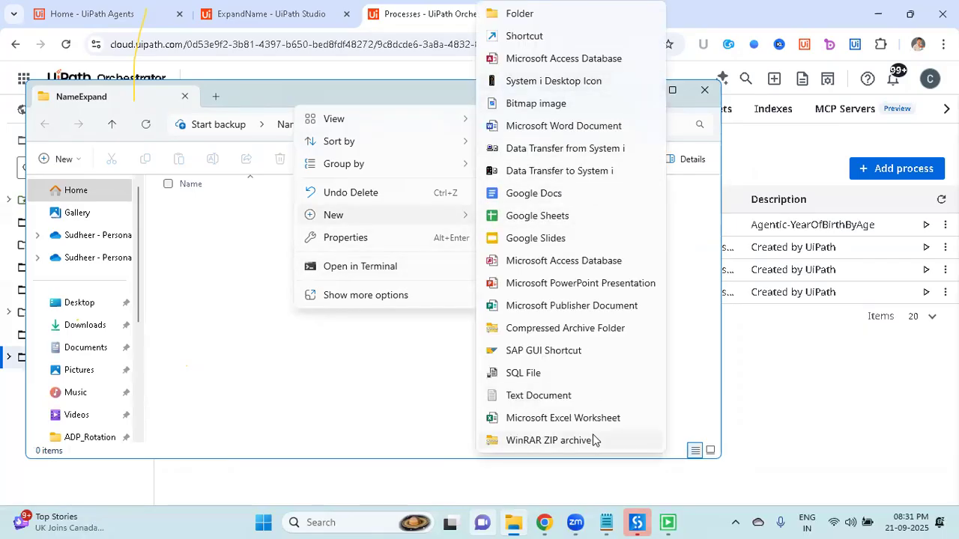
click(580, 402)
text(Modi.txt)
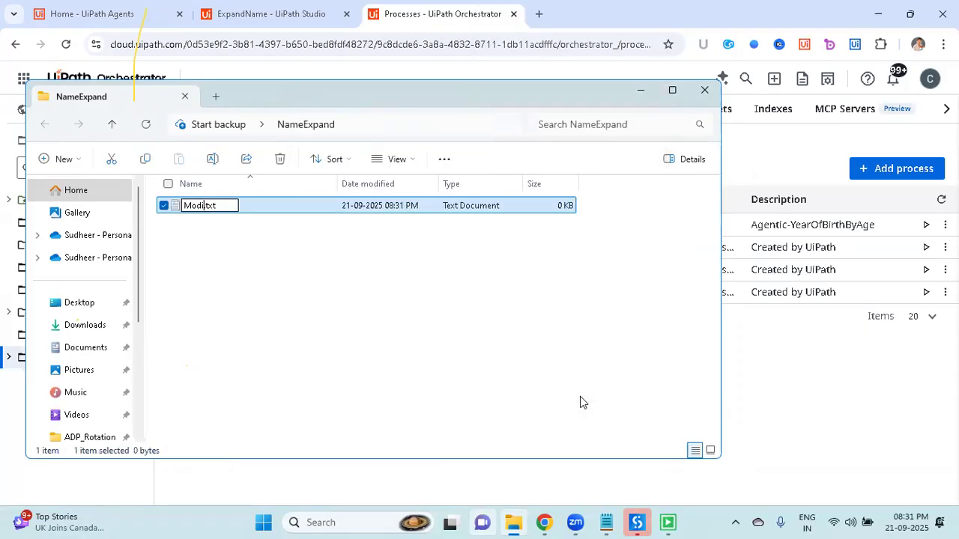
key(Return)
- Create a text document named Australia.txt in the NameExpand folder
right_click(458, 337)
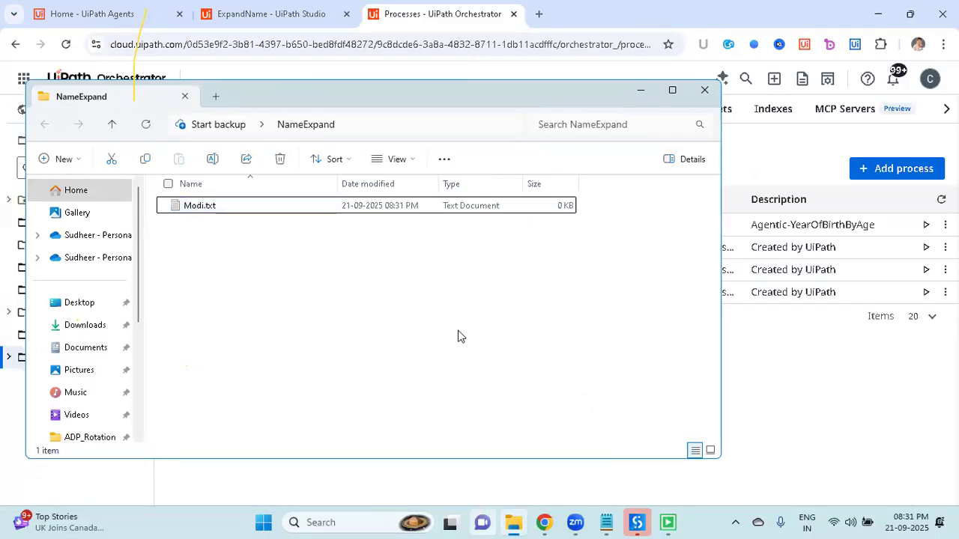
mouse_move(563, 277)
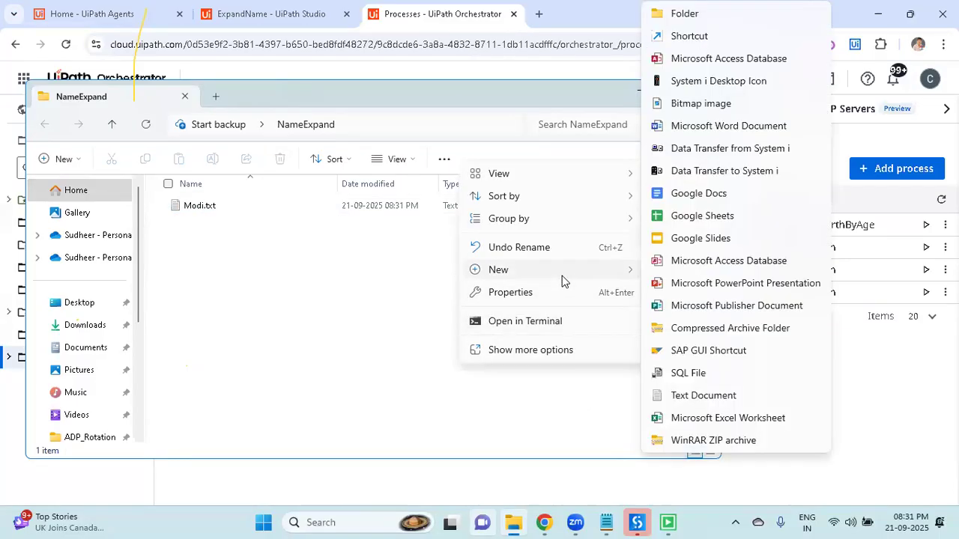
click(660, 402)
text(A)
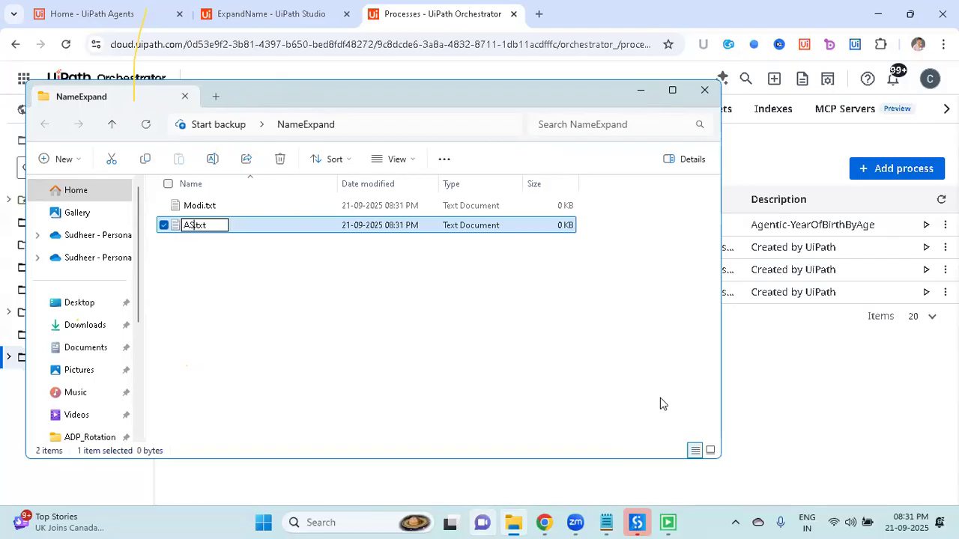
text(ustralia)
key(Return)
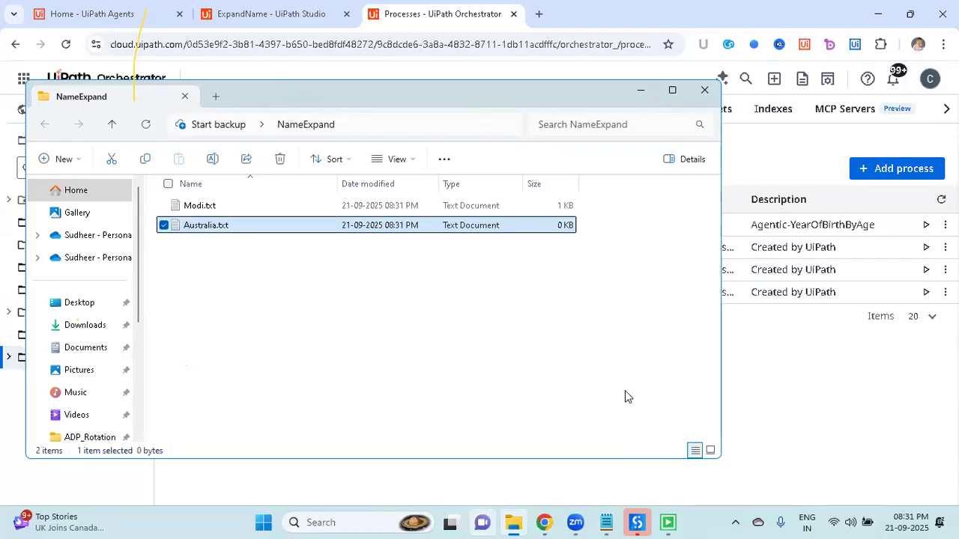
- Create a text document named America.txt in the NameExpand folder
right_click(334, 323)
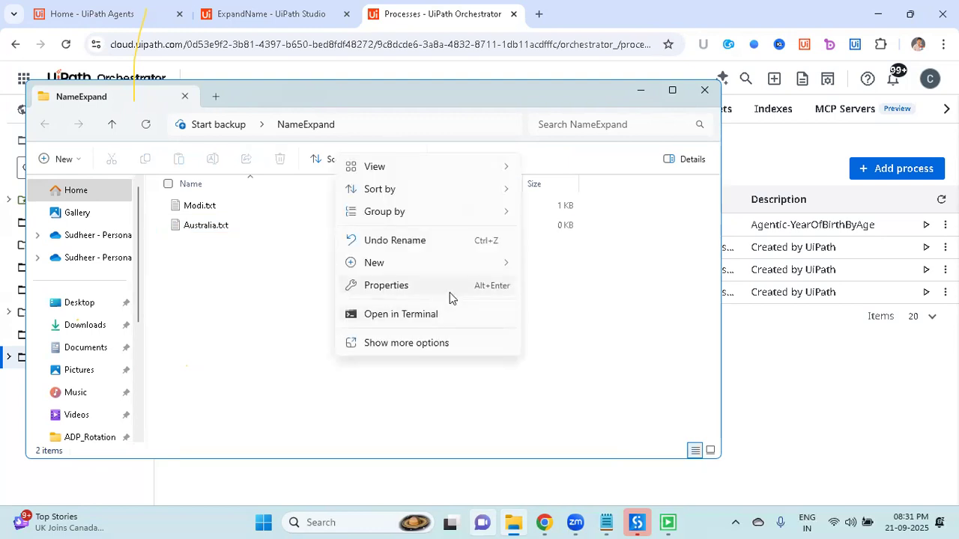
mouse_move(487, 262)
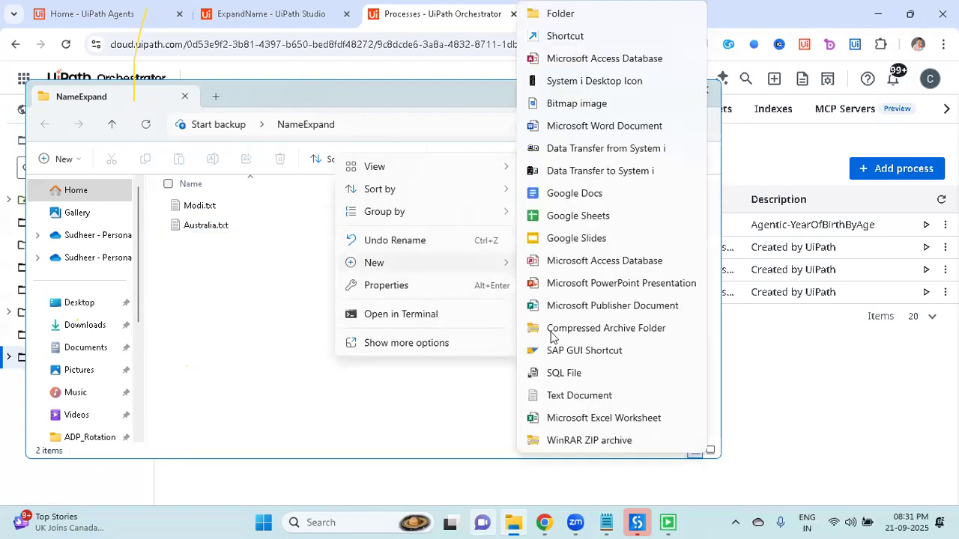
click(567, 395)
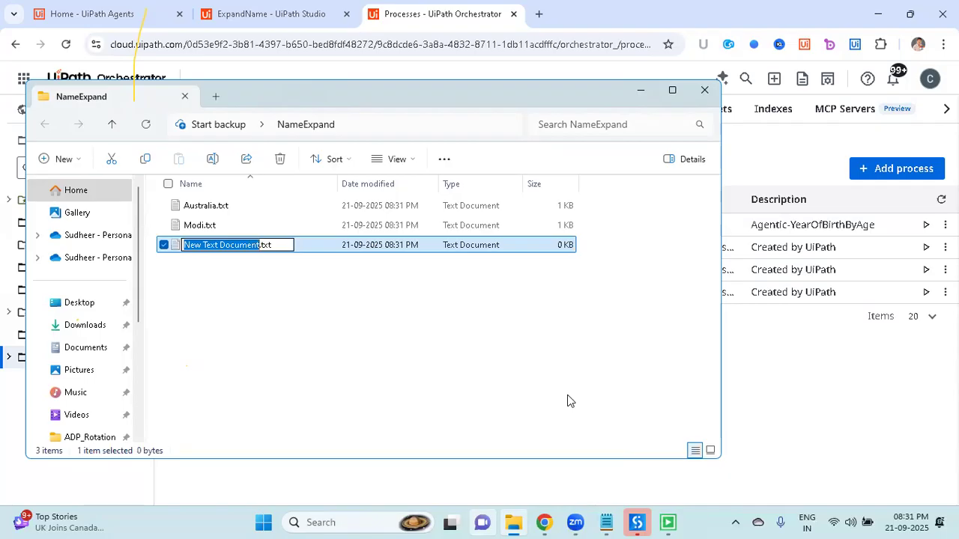
text(Americ)
text(a)
key(Return)
- Open Australia.txt in Notepad and dismiss the missing-file message
click(407, 208)
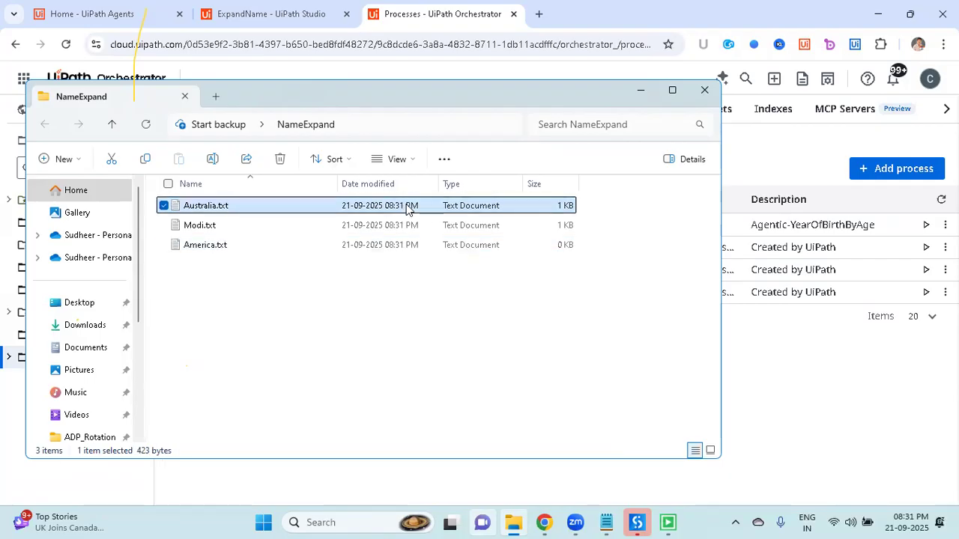
right_click(407, 208)
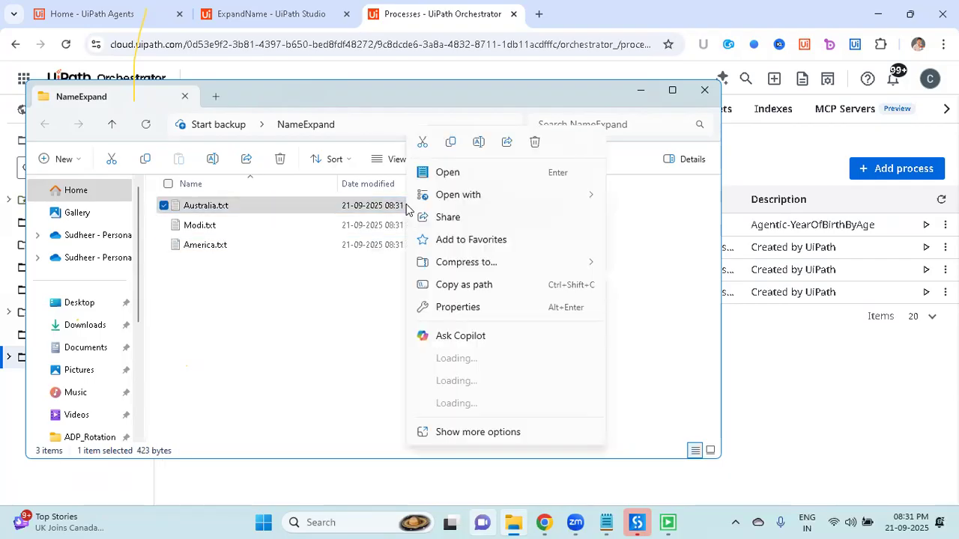
click(459, 175)
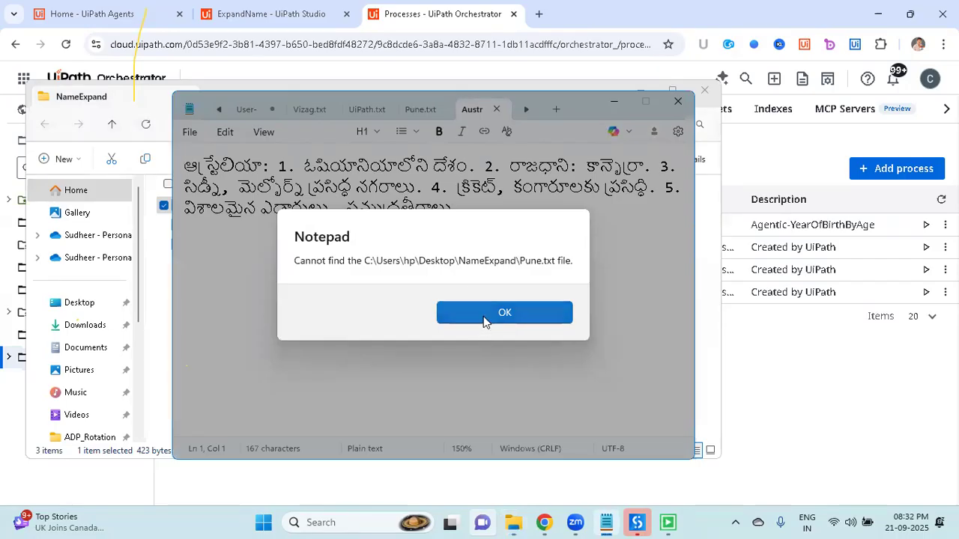
click(487, 318)
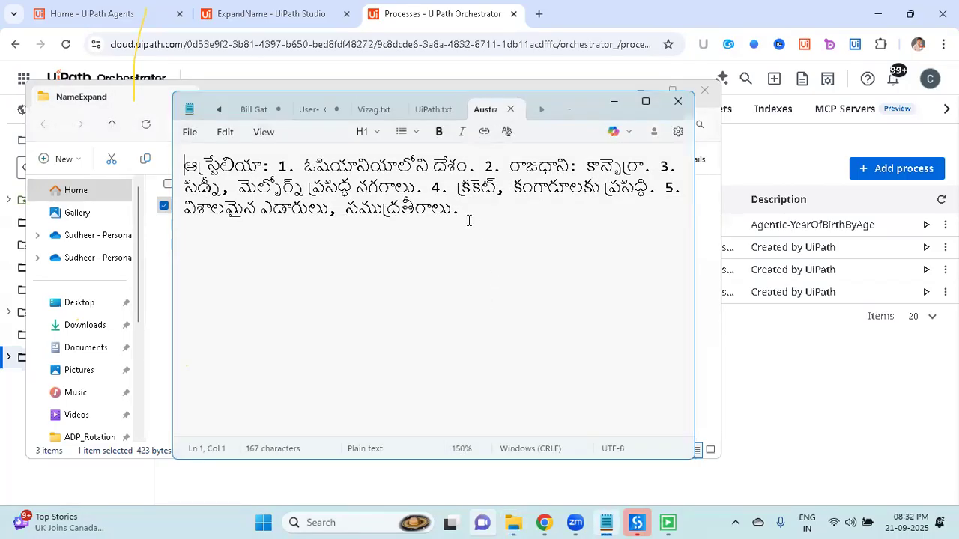
- Break the Australia.txt summary into separate lines for its heading and five numbered points, and minimize Notepad
click(274, 165)
key(Return)
click(397, 187)
key(Return)
click(361, 209)
key(Return)
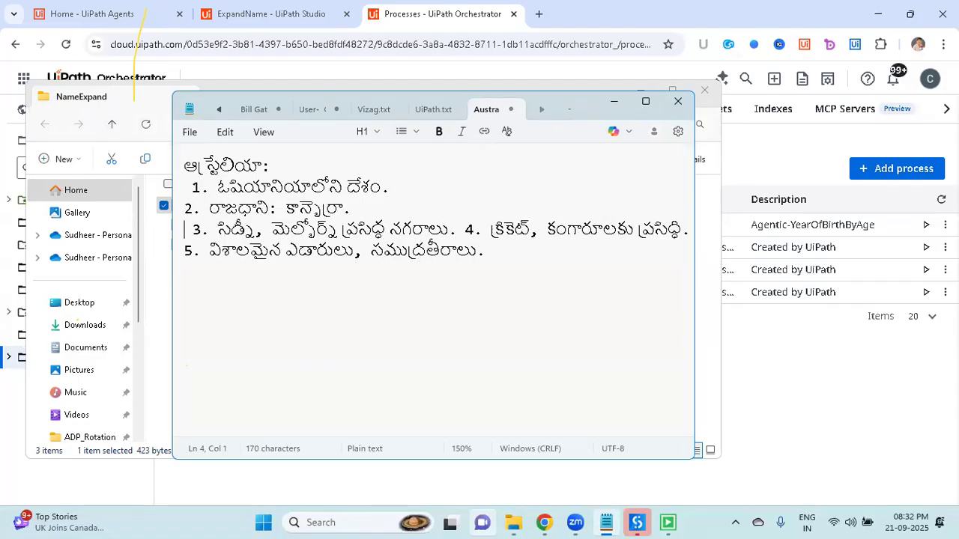
click(465, 229)
key(Return)
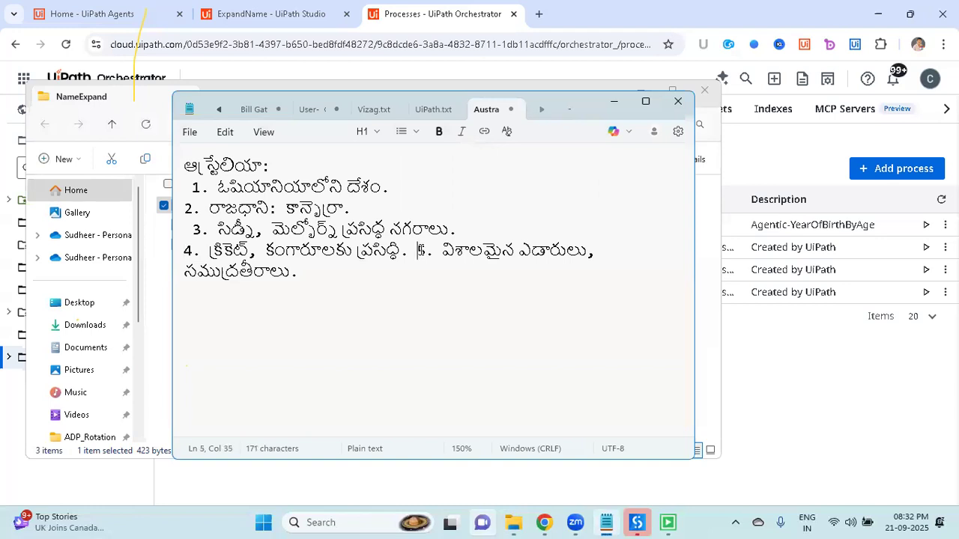
key(Return)
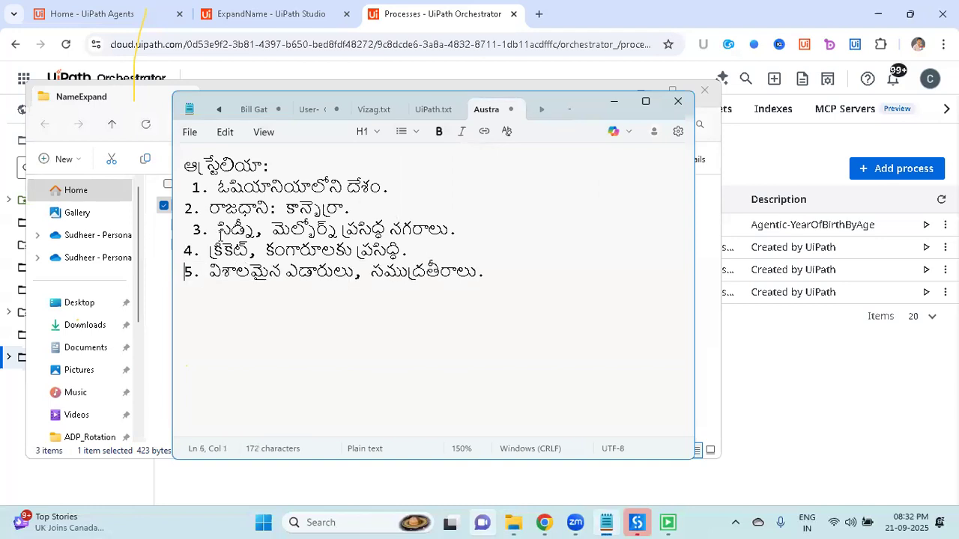
click(614, 101)
- Open Modi.txt, highlight its whole summary for review, and minimize Notepad
double_click(269, 225)
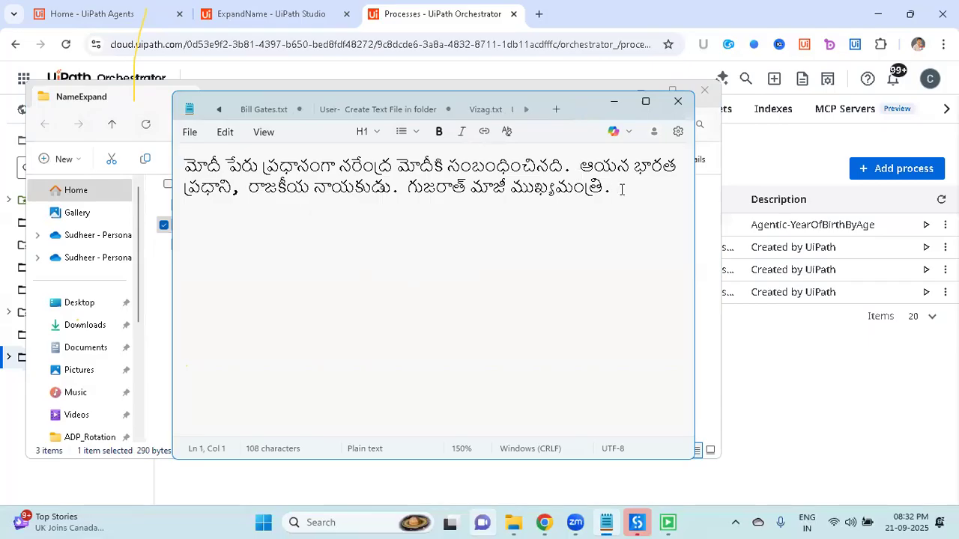
key(ctrl+a)
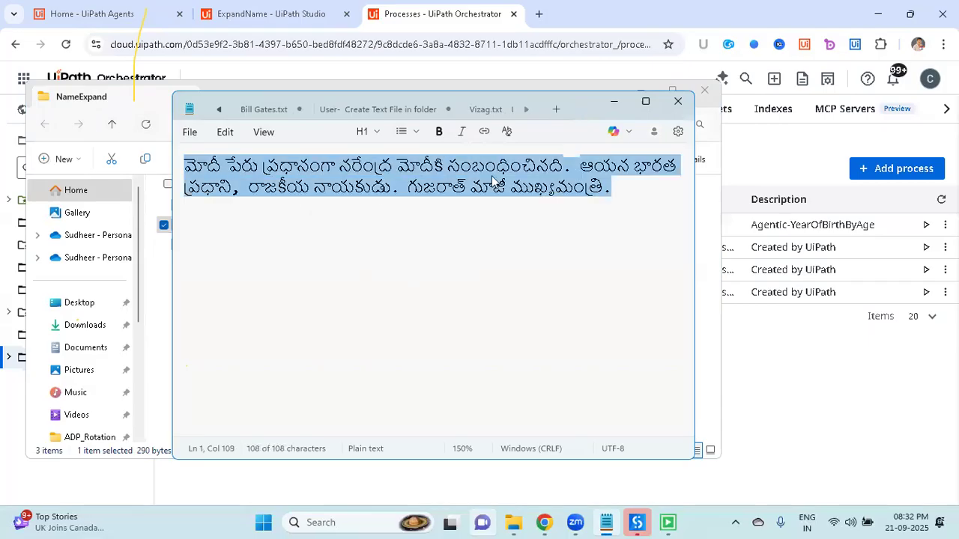
click(615, 101)
- Open America.txt to read its summary, compare it with the numbered points in Australia.txt, and return to the NameExpand folder
double_click(307, 246)
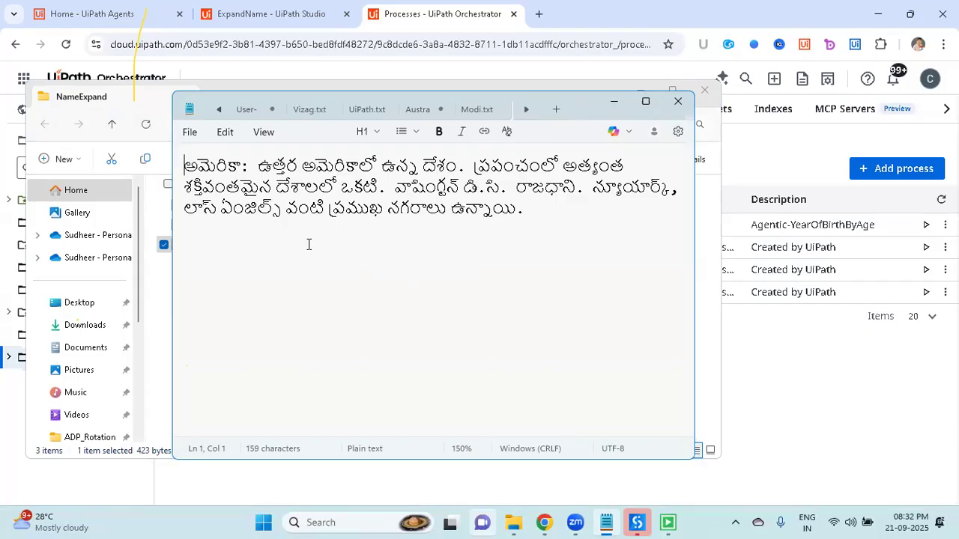
click(417, 109)
drag(478, 274, 131, 135)
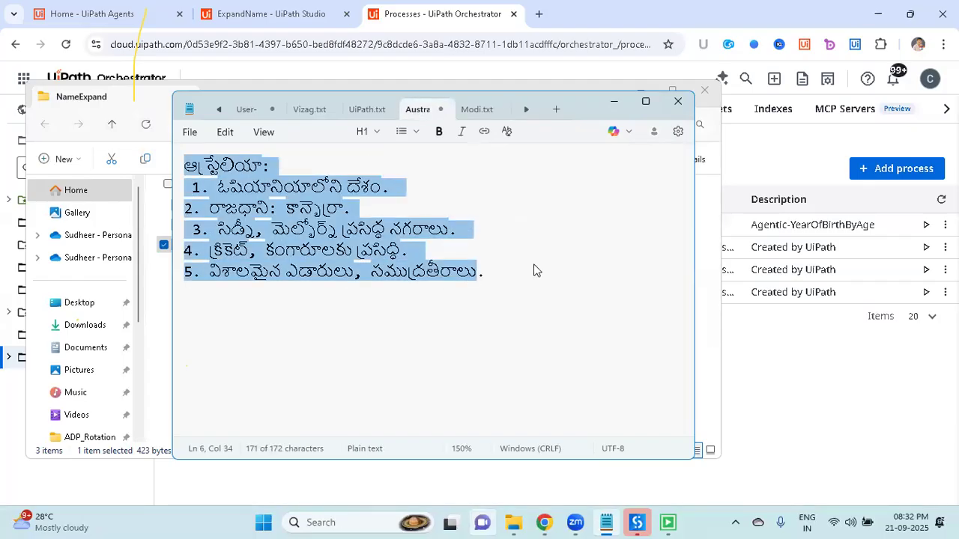
click(615, 101)
click(400, 356)
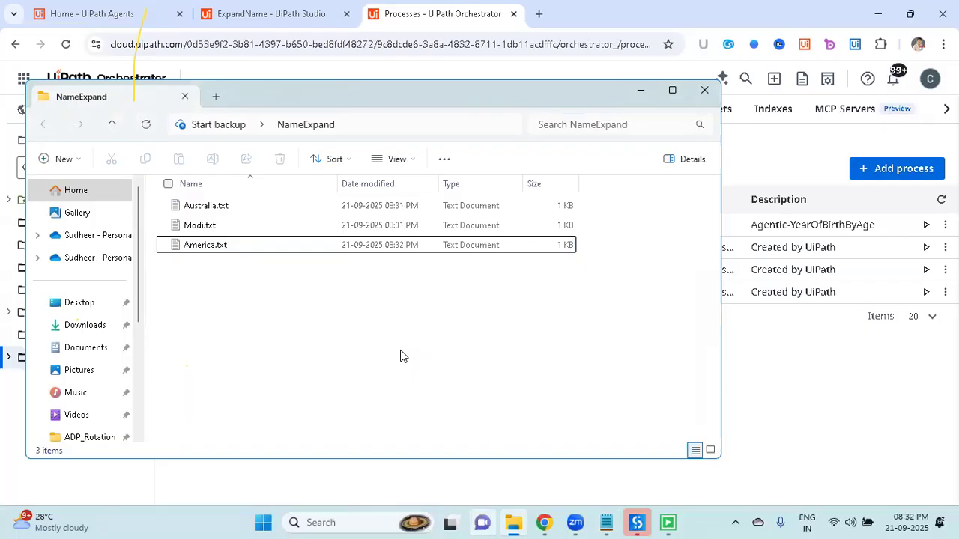
- Bring up the workflow notes in Notepad and review the steps from Build Agent to Test Process(Run Job)
click(606, 522)
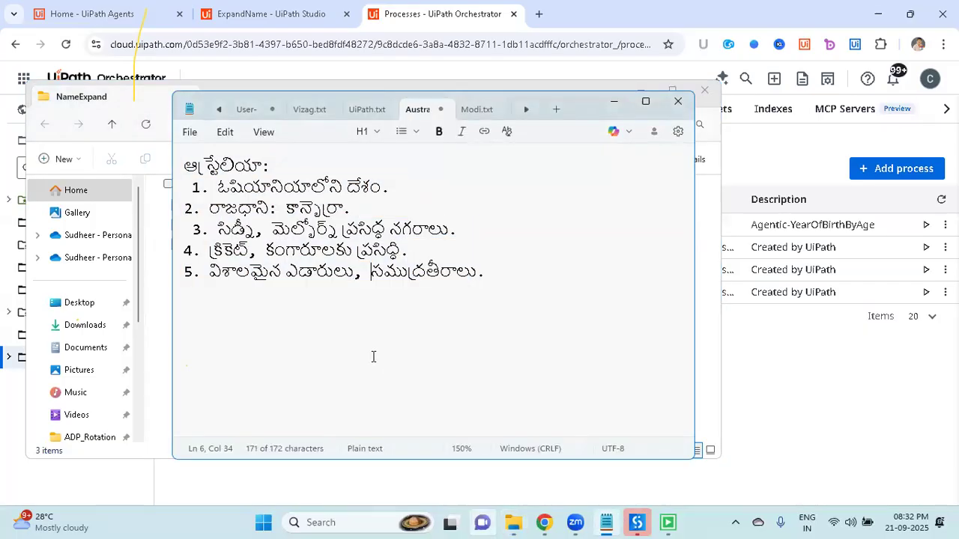
click(250, 110)
click(329, 316)
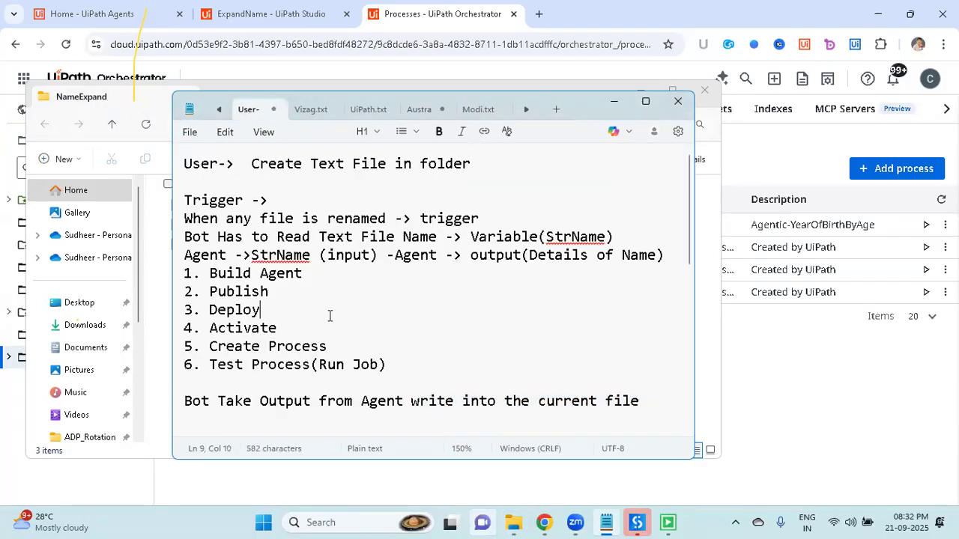
scroll(376, 364, down, 5)
scroll(380, 367, up, 5)
click(416, 367)
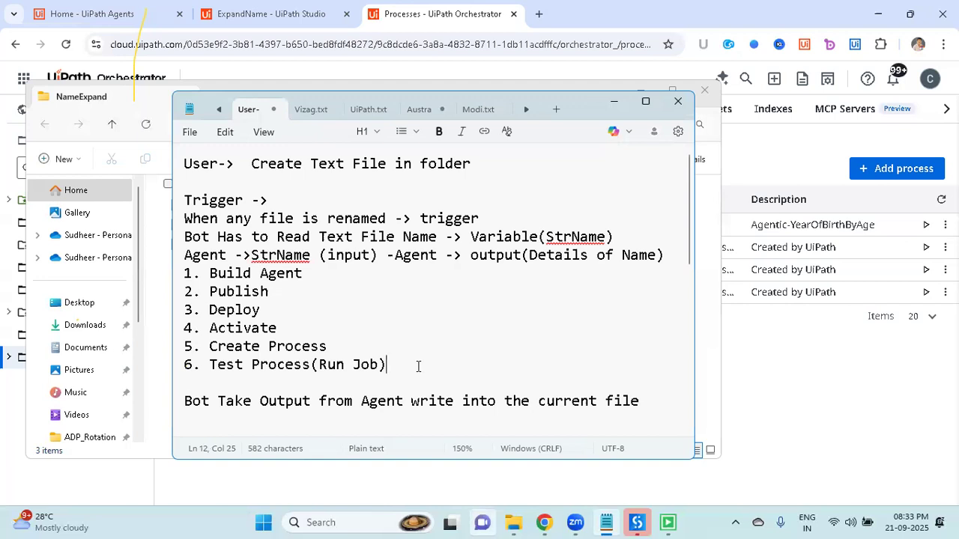